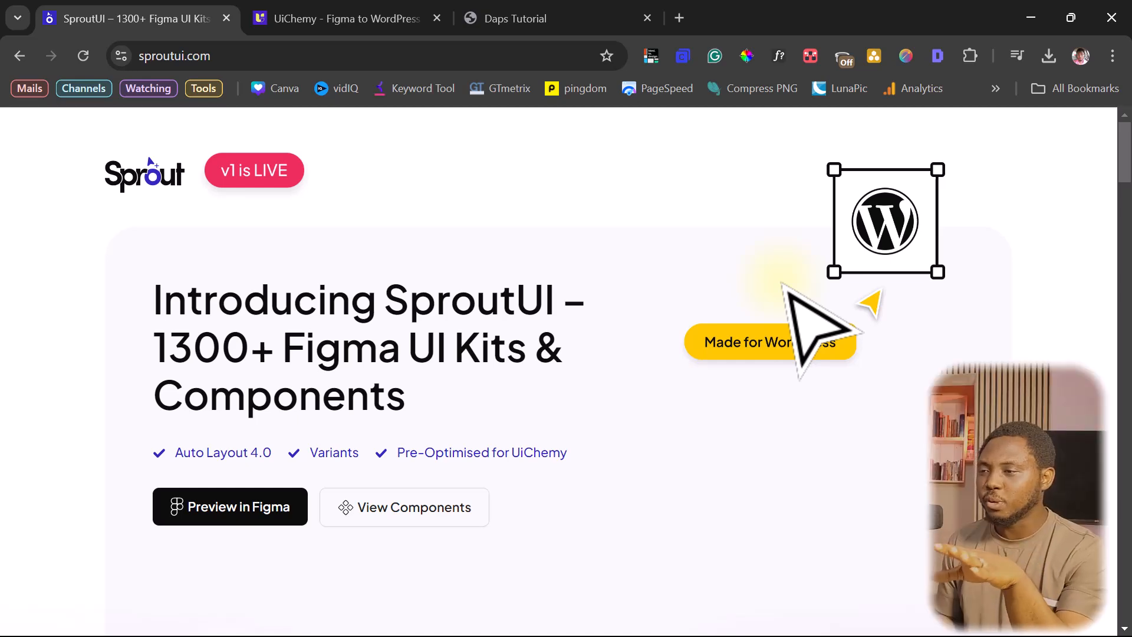
Look over the SproutUI landing page and open the kit's preview on its Figma community page
scroll(708, 306, down, 5)
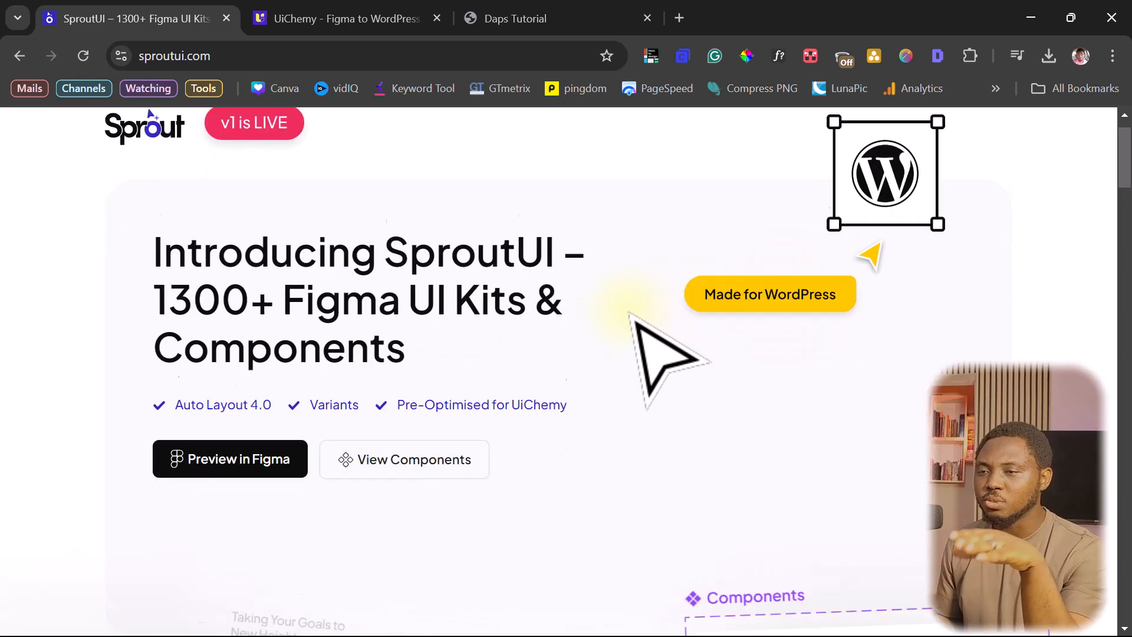
scroll(634, 315, down, 8)
scroll(634, 316, up, 8)
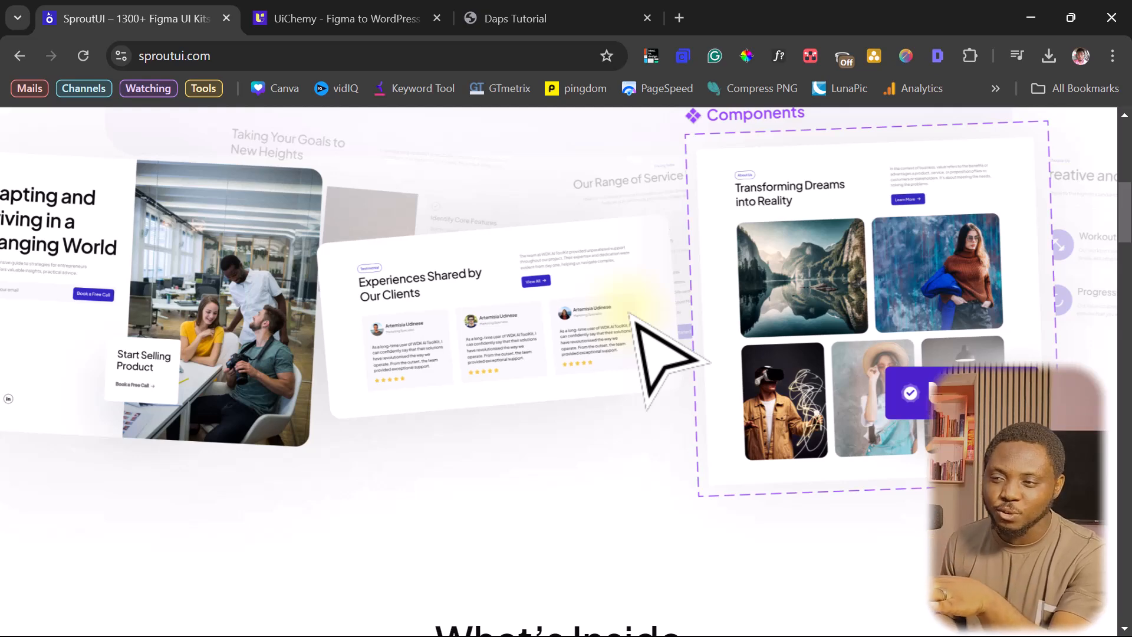
scroll(531, 342, up, 6)
scroll(395, 389, down, 1)
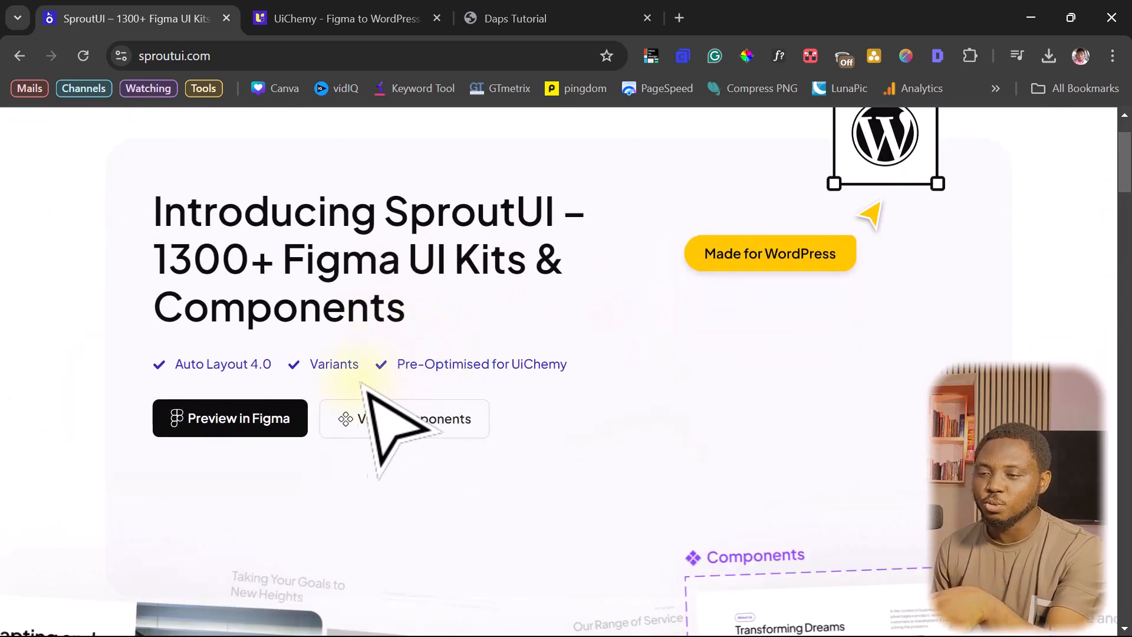
click(236, 425)
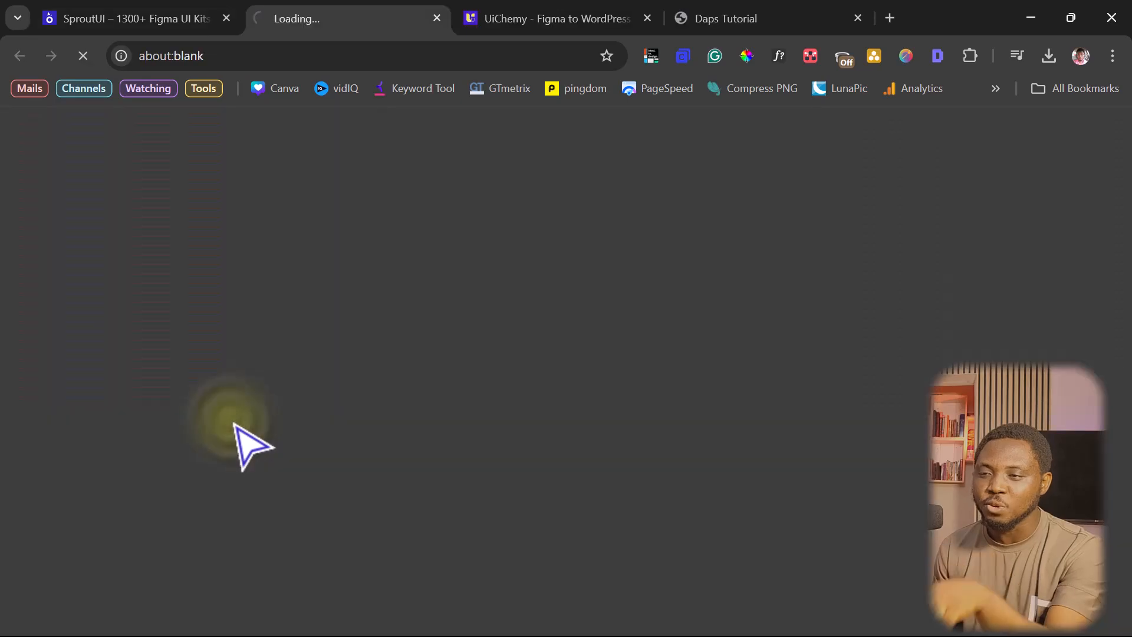
Read the Sprout UI kit's description and the user comments on its community page
scroll(357, 354, down, 9)
scroll(352, 340, up, 3)
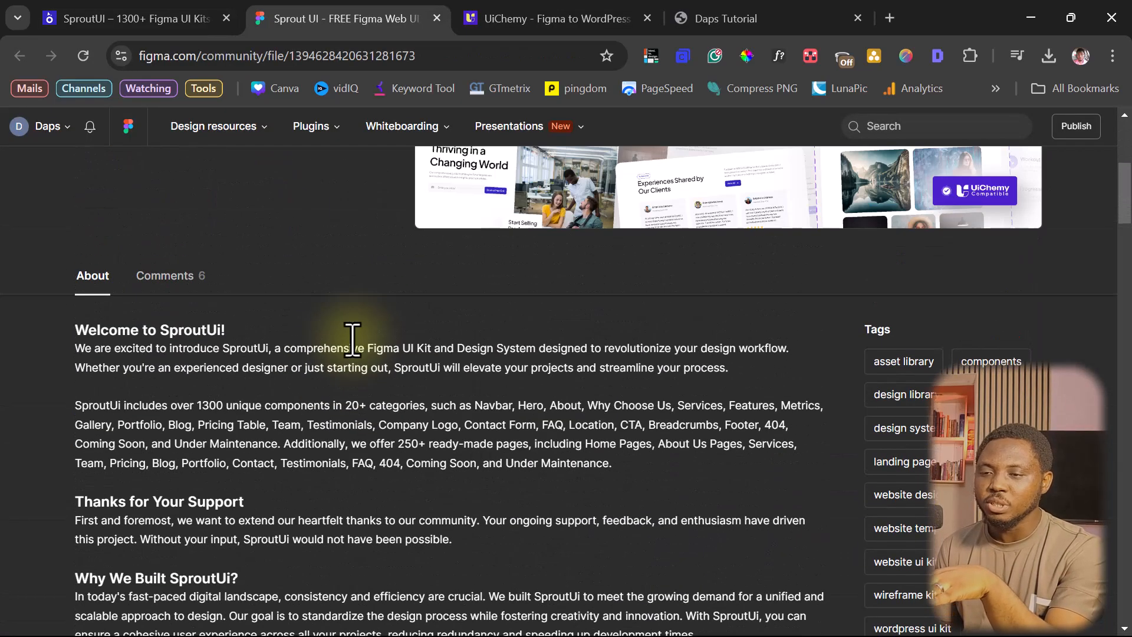
scroll(356, 348, up, 2)
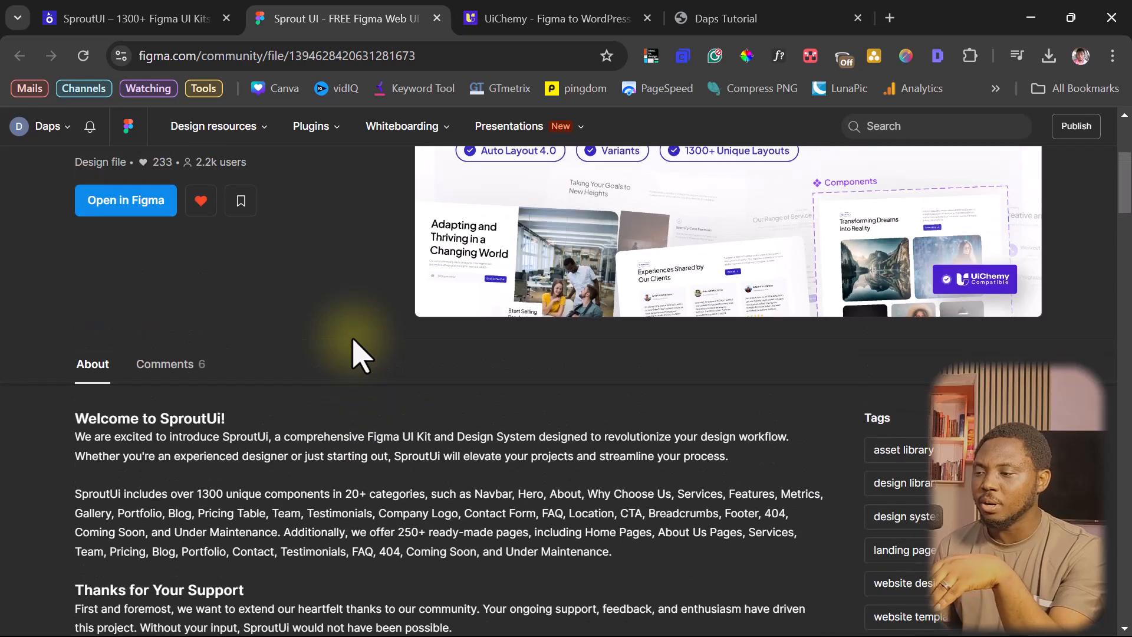
click(187, 372)
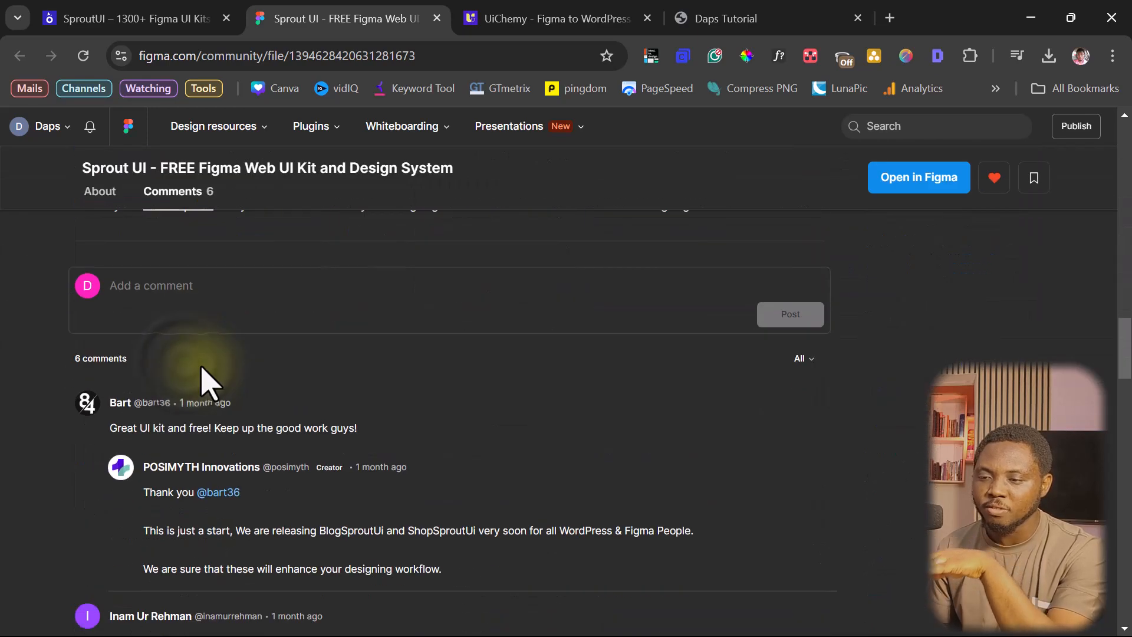
scroll(377, 380, down, 3)
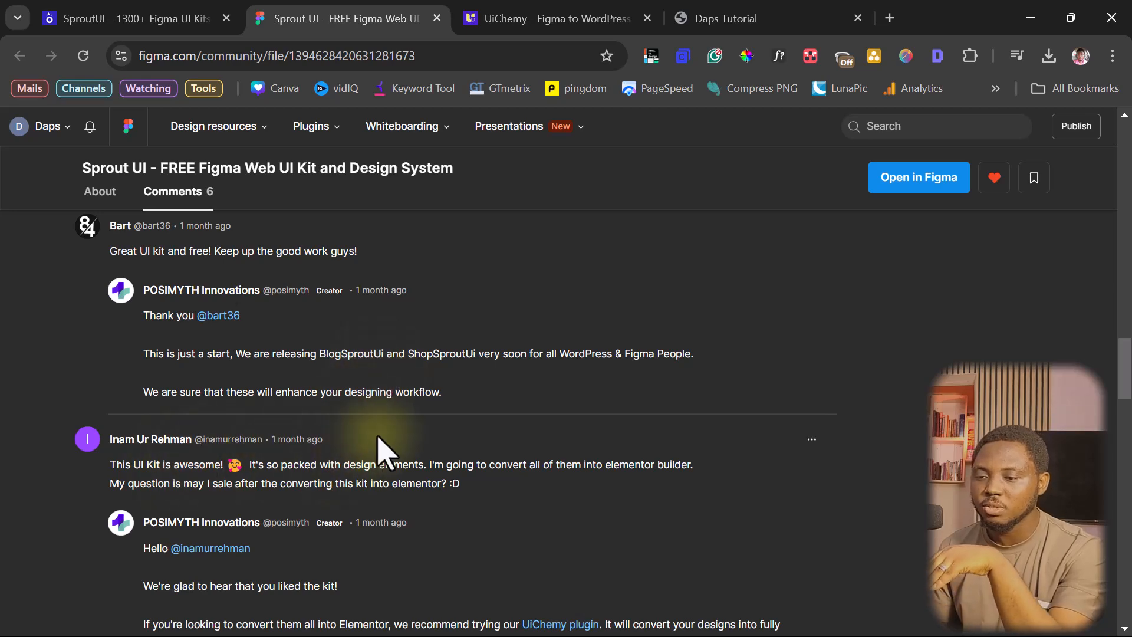
scroll(382, 454, down, 6)
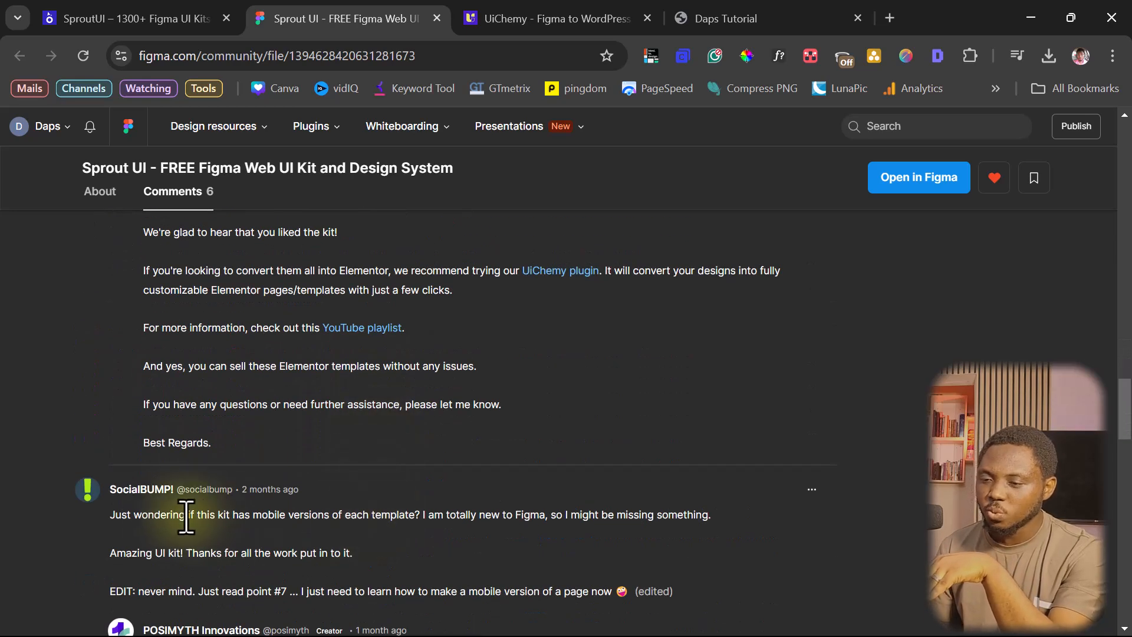
scroll(491, 524, down, 8)
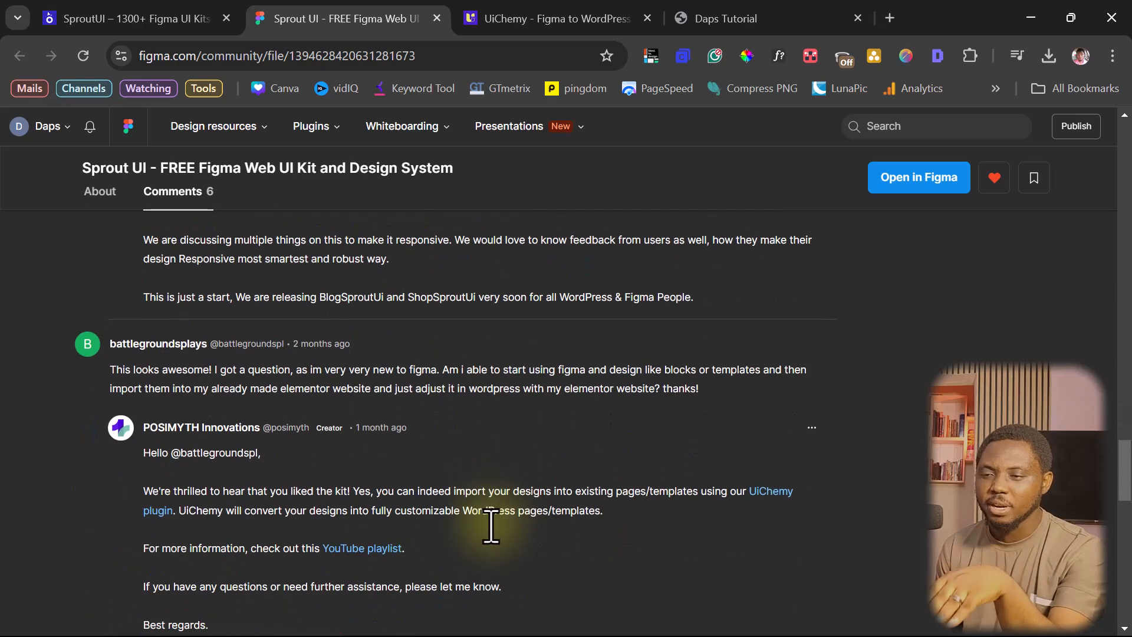
scroll(380, 419, up, 15)
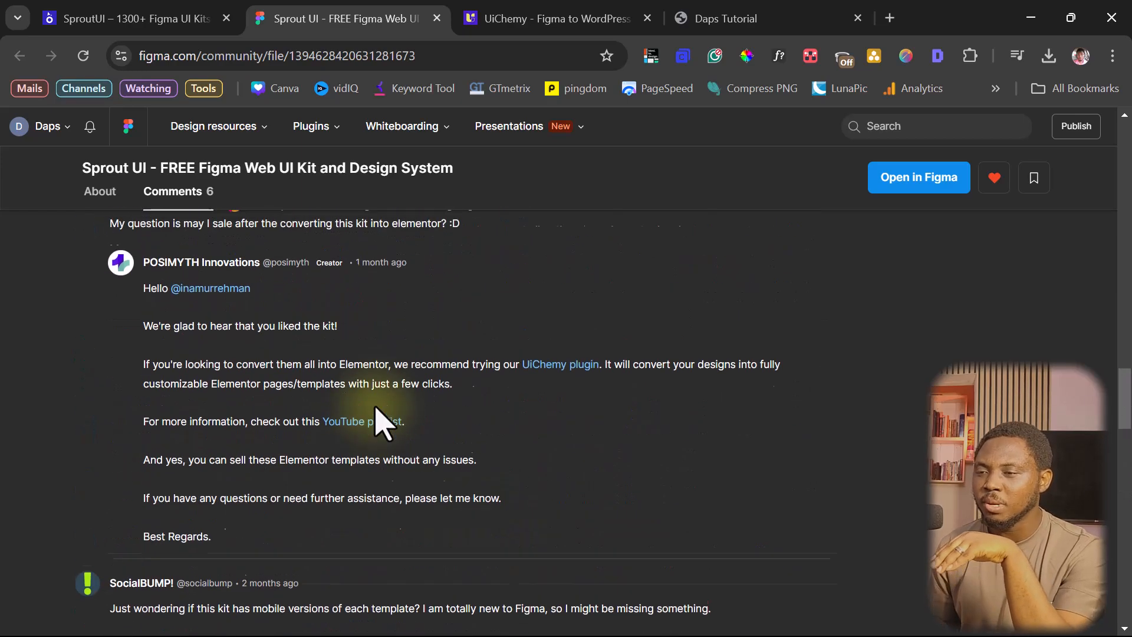
scroll(382, 421, up, 7)
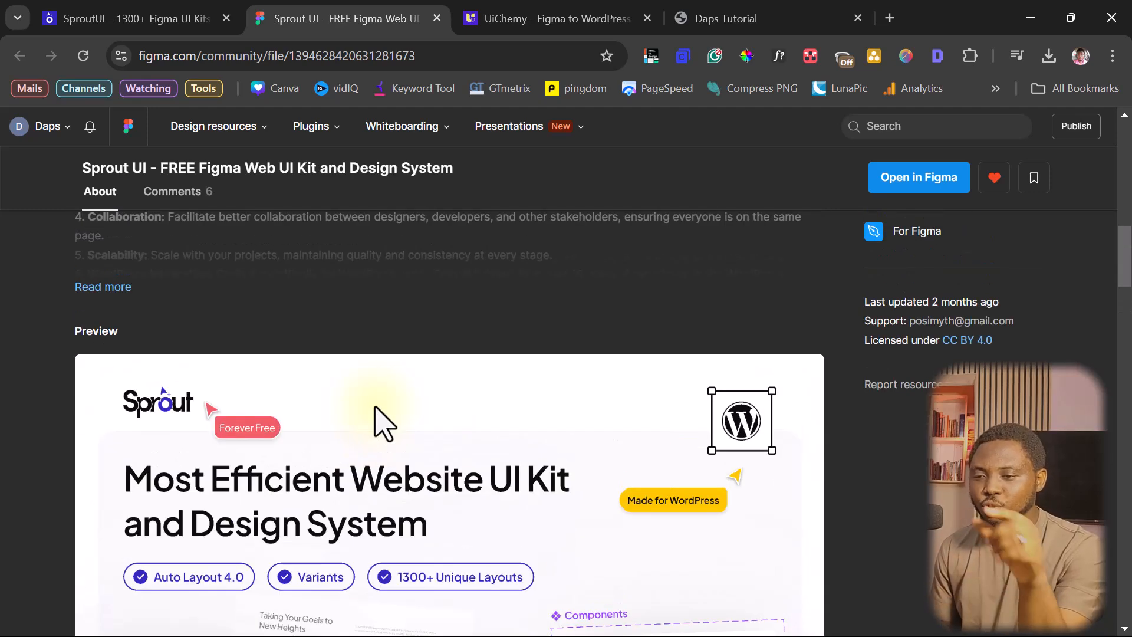
Check the kit's preview on the community page and open Sprout UI as a design file in Figma
scroll(382, 422, down, 5)
scroll(382, 422, up, 8)
scroll(375, 413, up, 10)
click(134, 471)
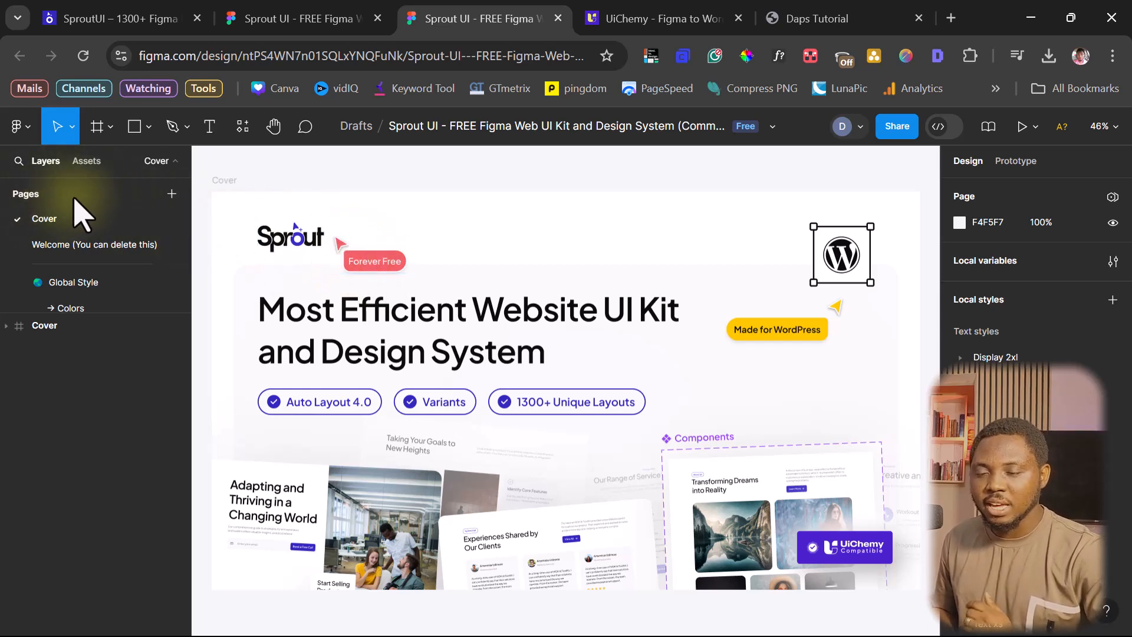
Open the Welcome page of the kit and read its introduction sections at a readable size
click(76, 253)
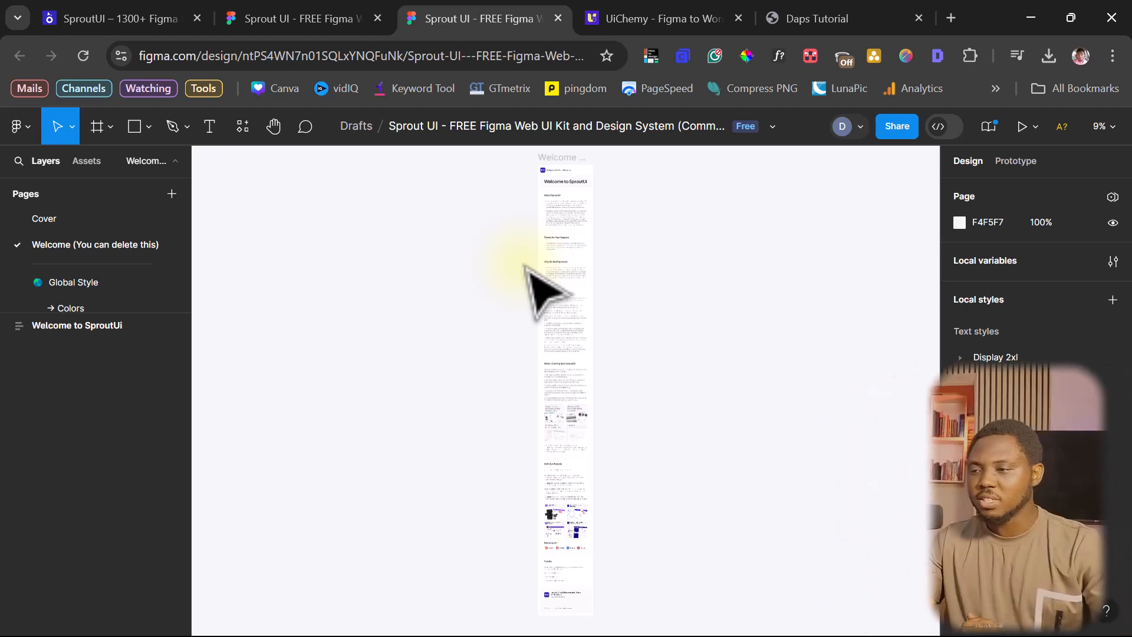
key(ctrl+equal)
key(ctrl+equal)
key(ctrl+equal)
key(ctrl+equal)
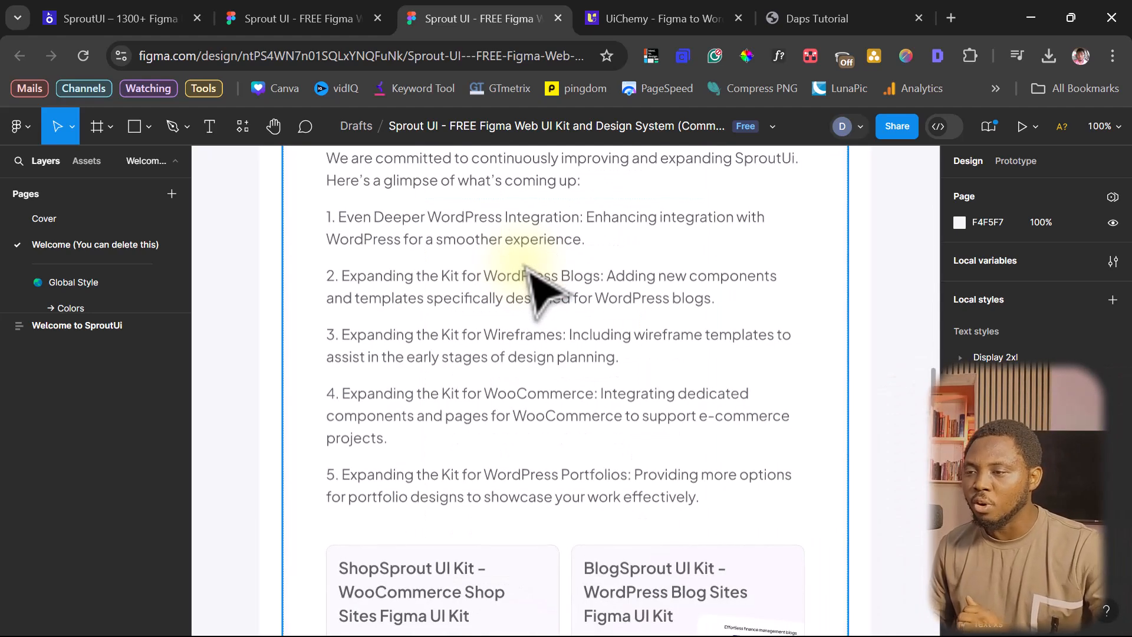
scroll(527, 271, up, 15)
scroll(541, 305, up, 10)
scroll(541, 305, down, 5)
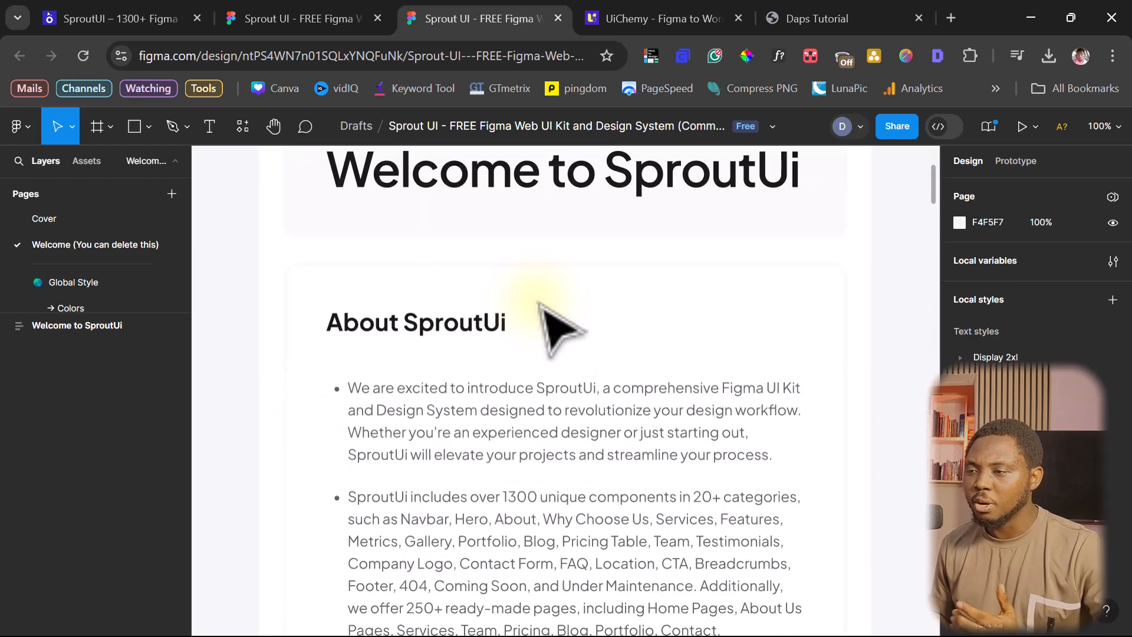
scroll(560, 327, down, 8)
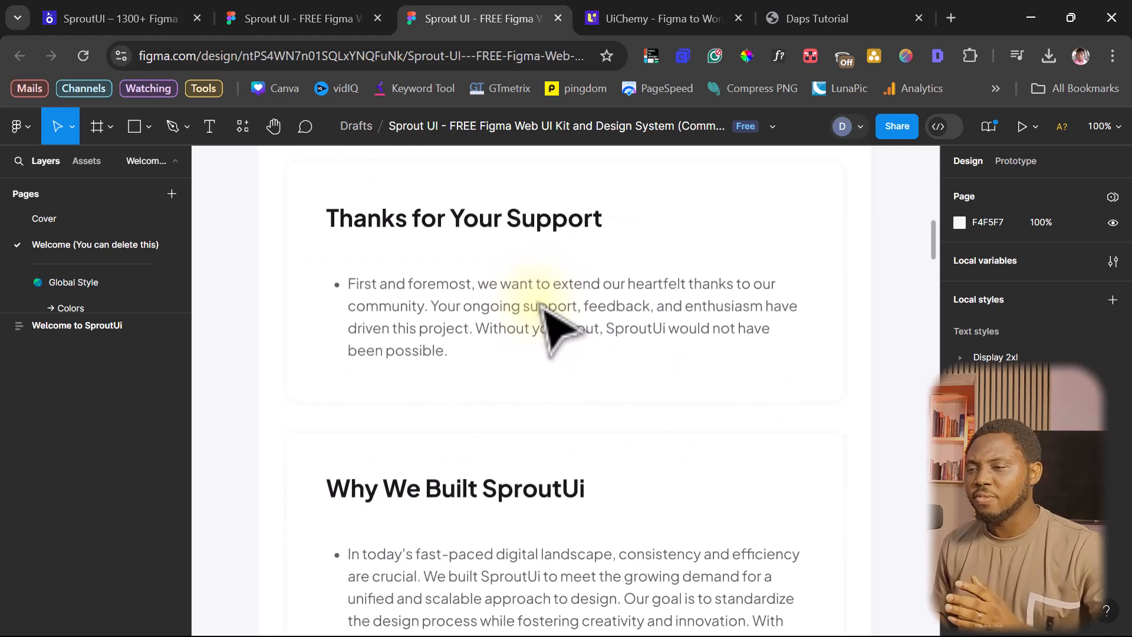
scroll(448, 289, down, 3)
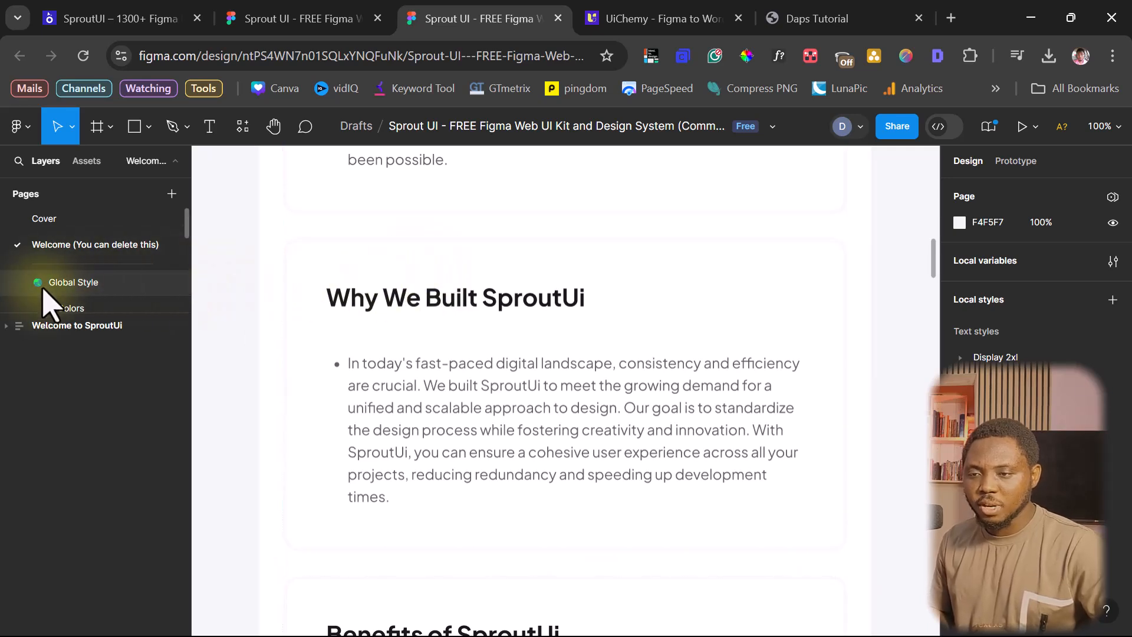
Enlarge the list of pages and open the Colors page under Global Style to view the palette
drag(26, 318, 8, 563)
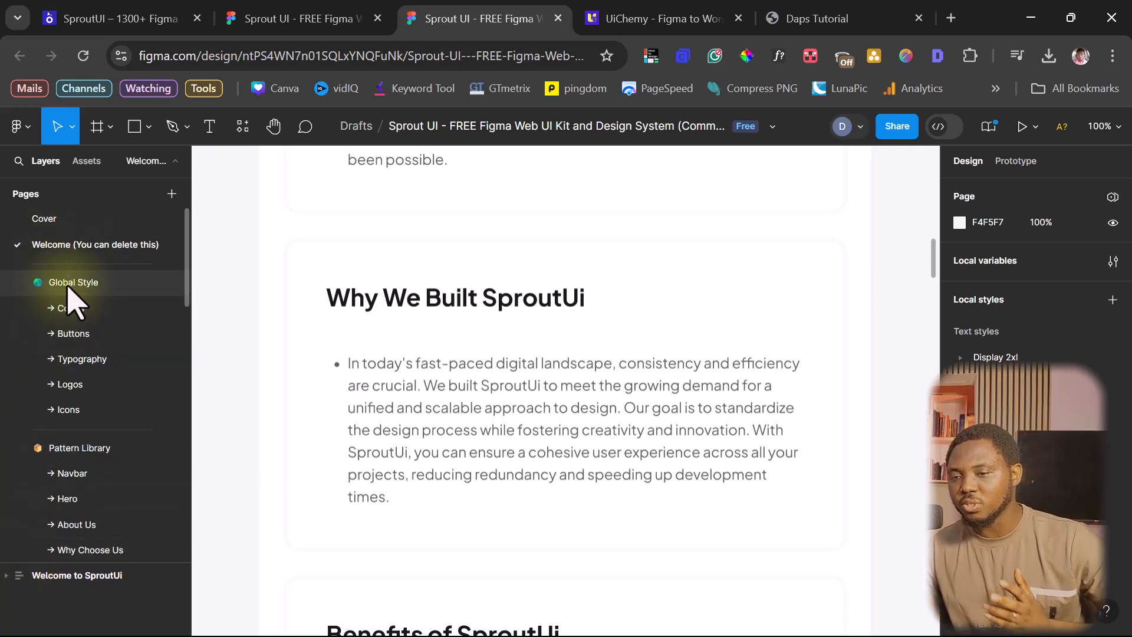
click(70, 309)
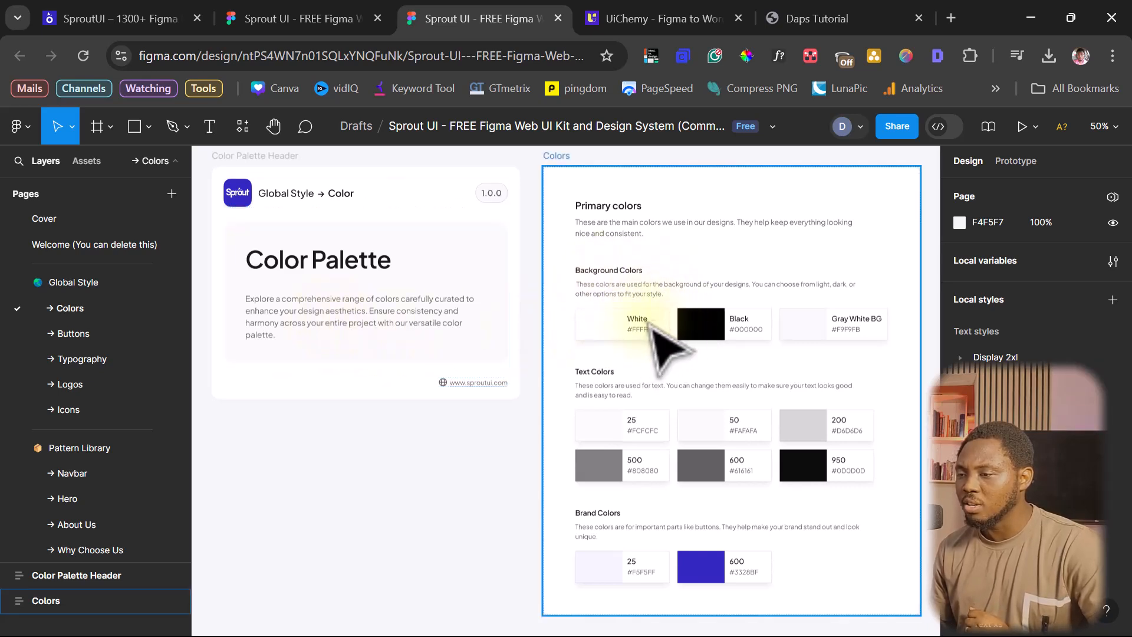
scroll(712, 377, down, 5)
scroll(717, 383, up, 5)
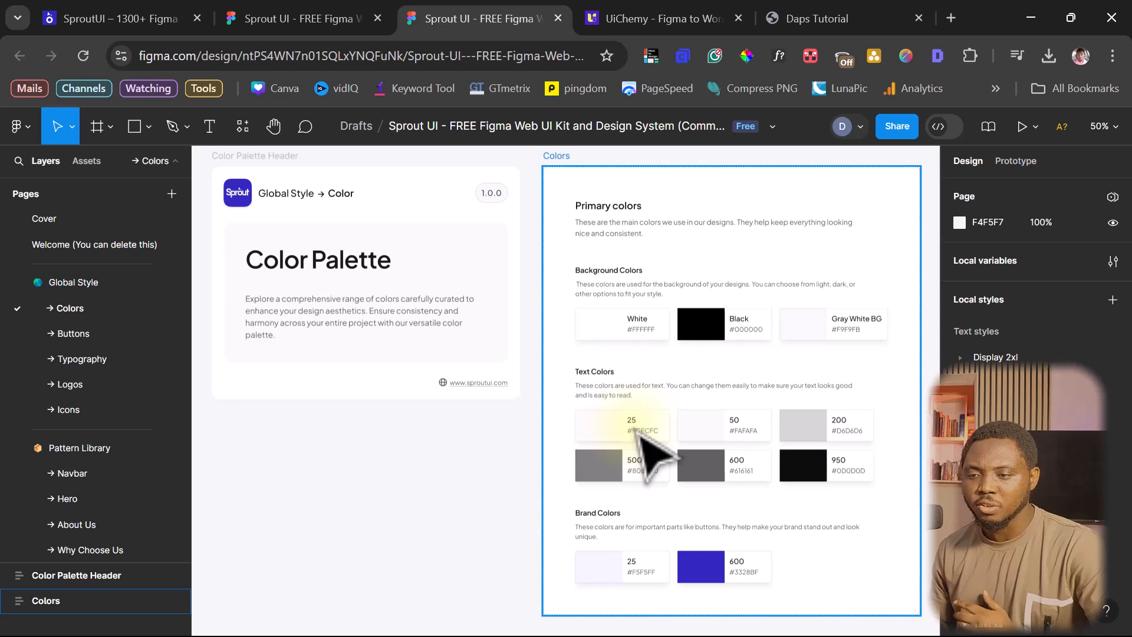
Open the Buttons and Typography pages under Global Style and inspect their designs up close
click(84, 334)
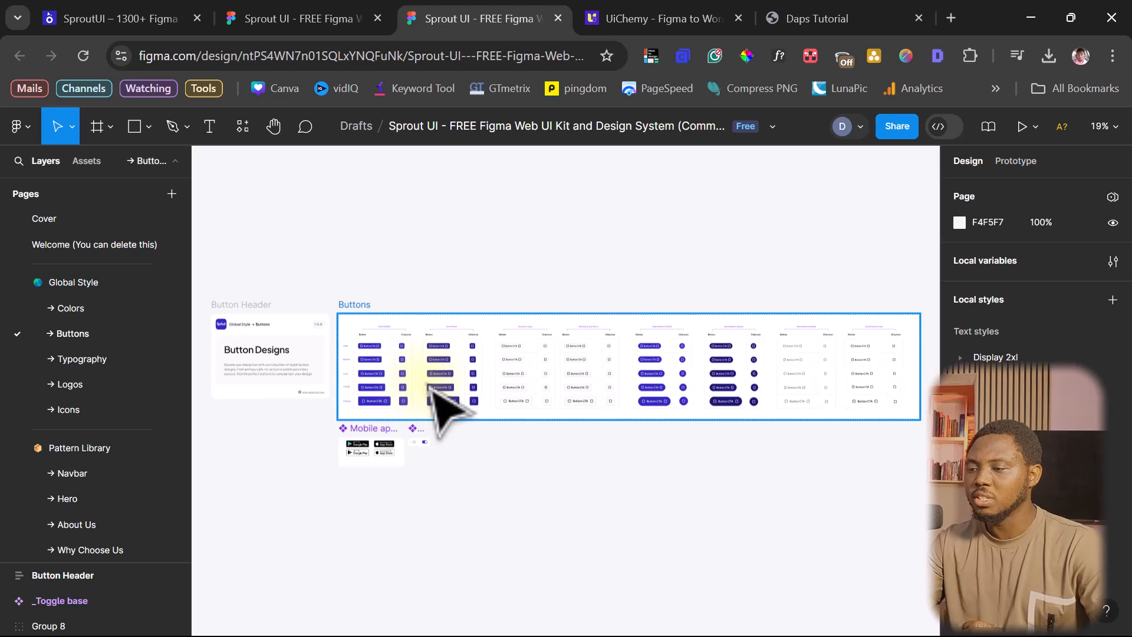
scroll(430, 385, up, 5)
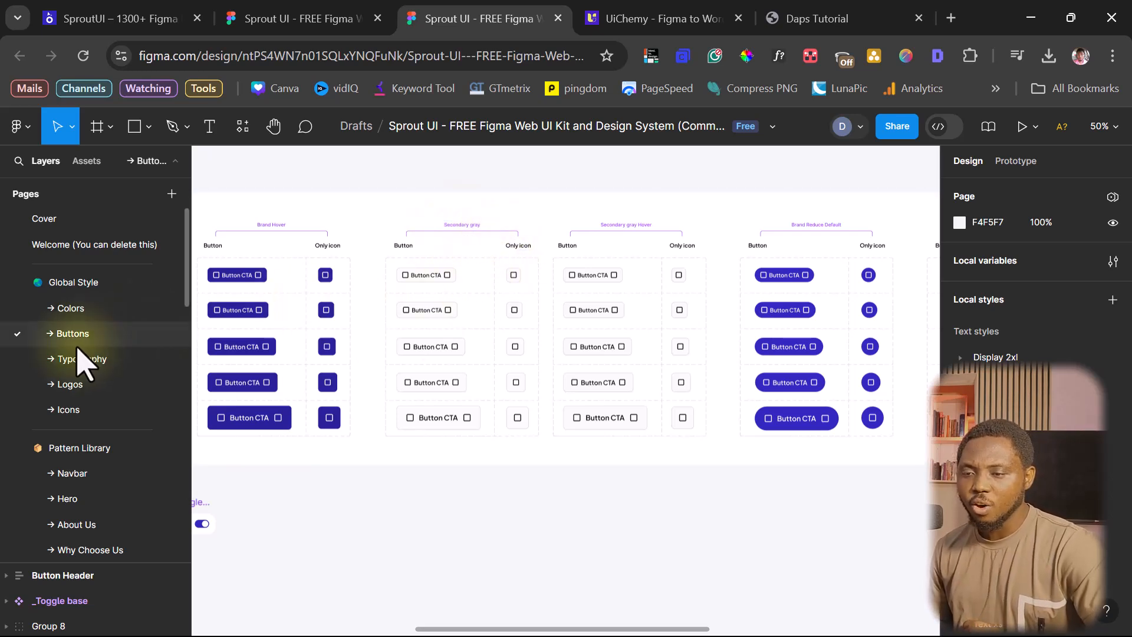
click(71, 359)
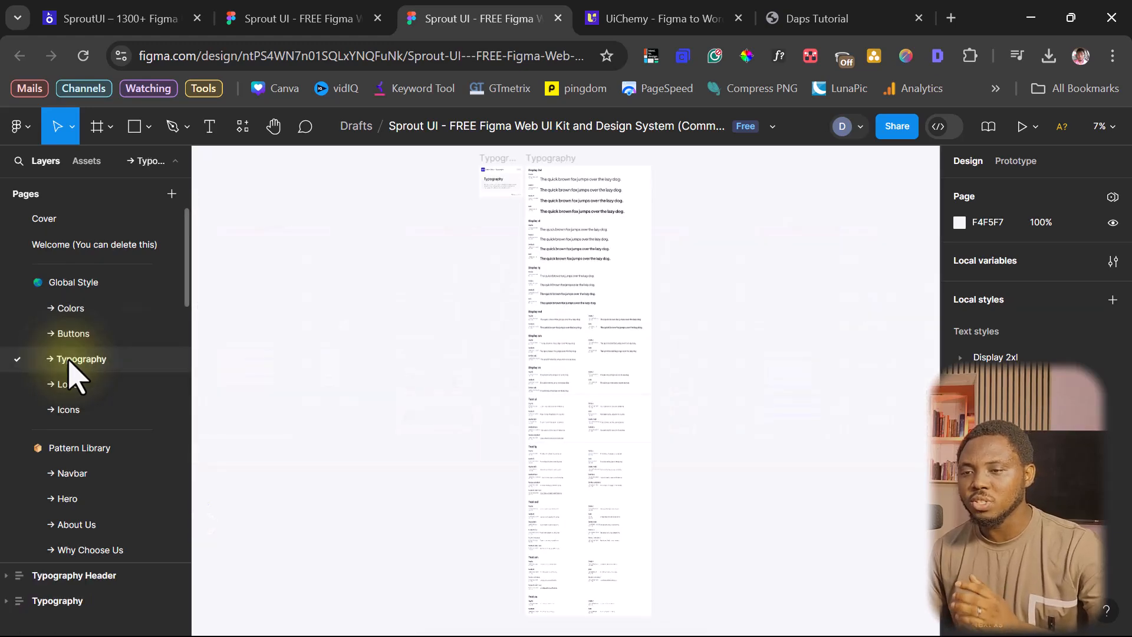
scroll(696, 336, up, 3)
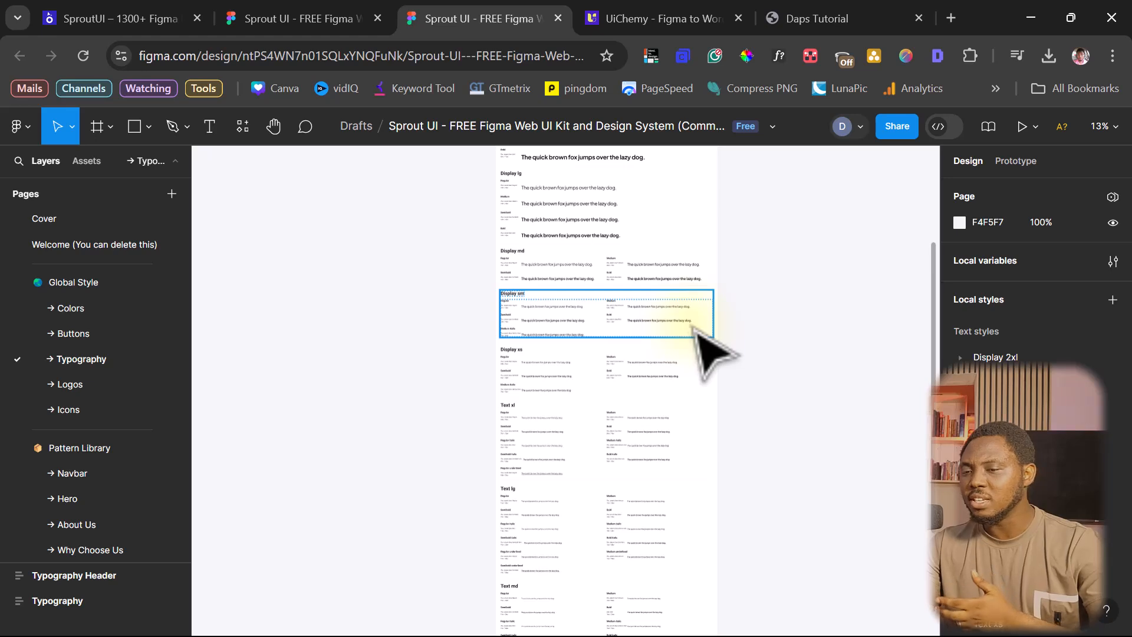
scroll(714, 354, up, 3)
scroll(699, 333, up, 3)
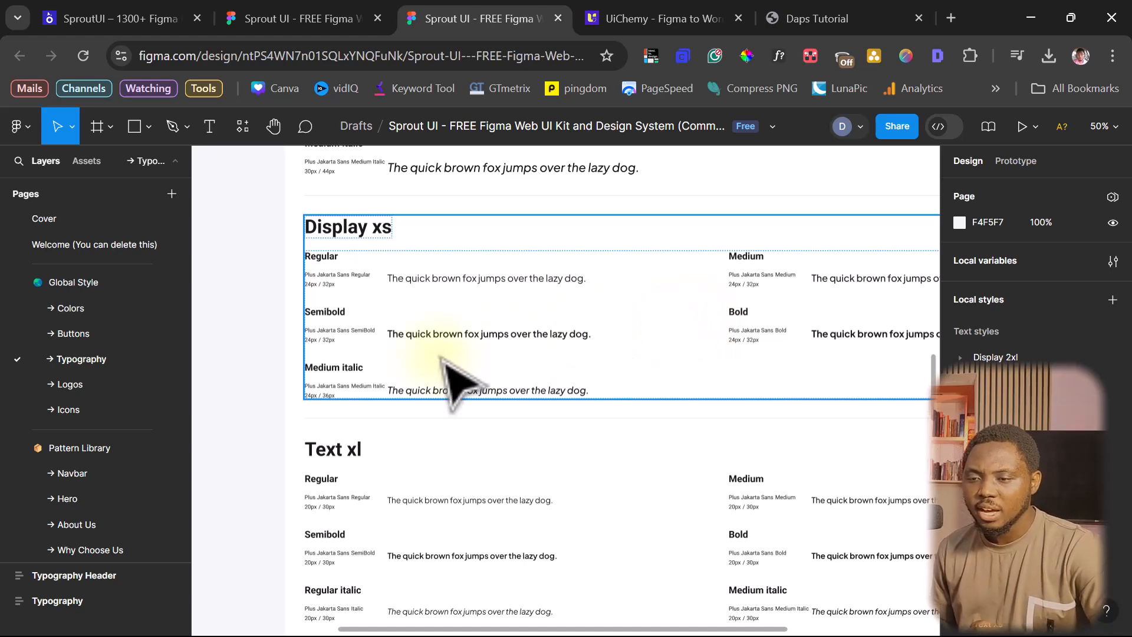
Open the Logos page under Global Style and view the logo components
click(78, 387)
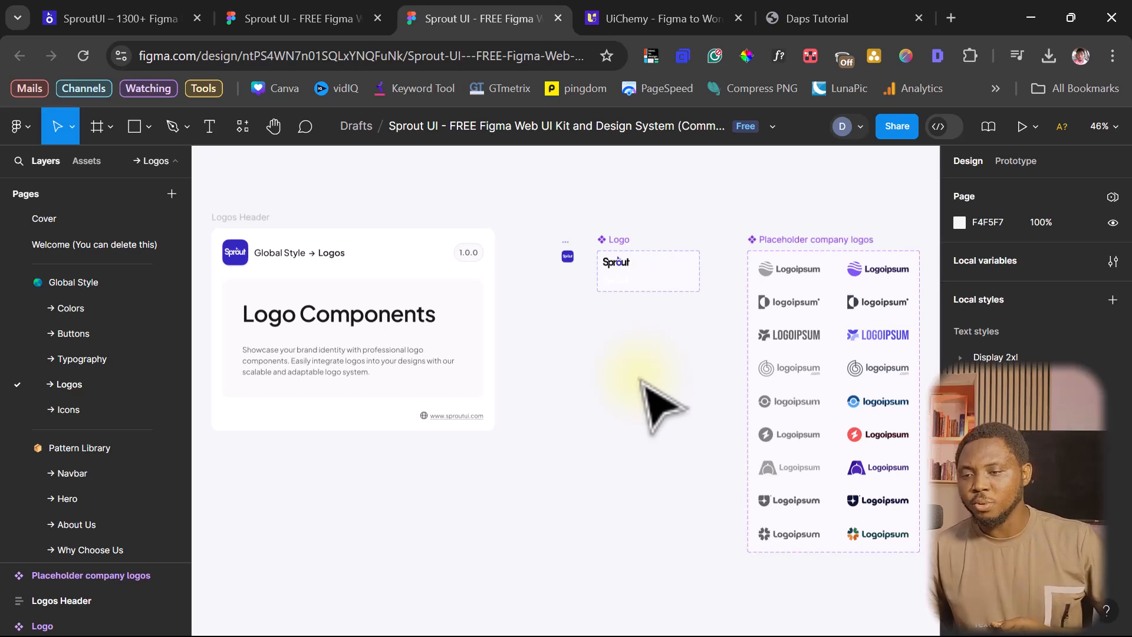
scroll(143, 384, down, 5)
scroll(145, 386, up, 3)
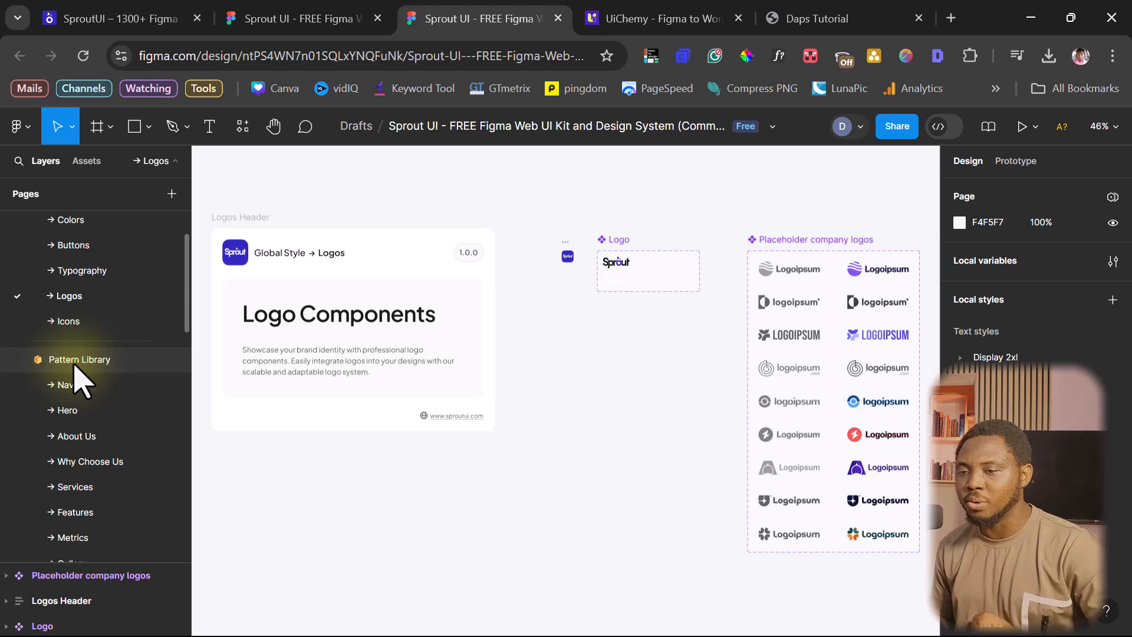
Open the Navbar page of the Pattern Library and examine its navbar variants from first to last
click(81, 386)
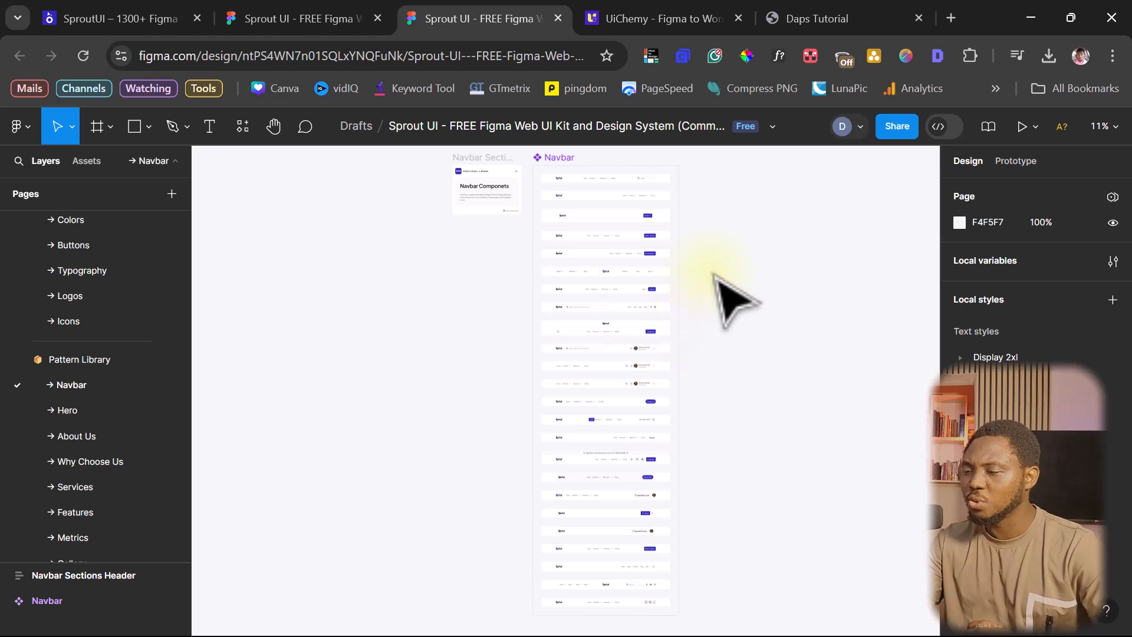
scroll(715, 276, up, 3)
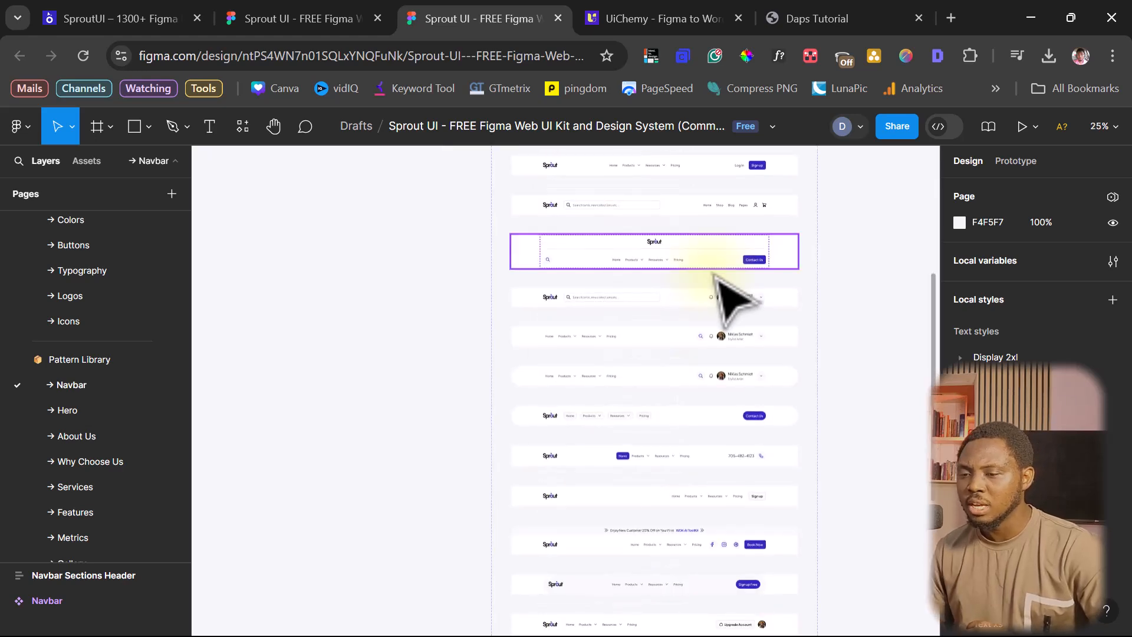
scroll(861, 348, up, 6)
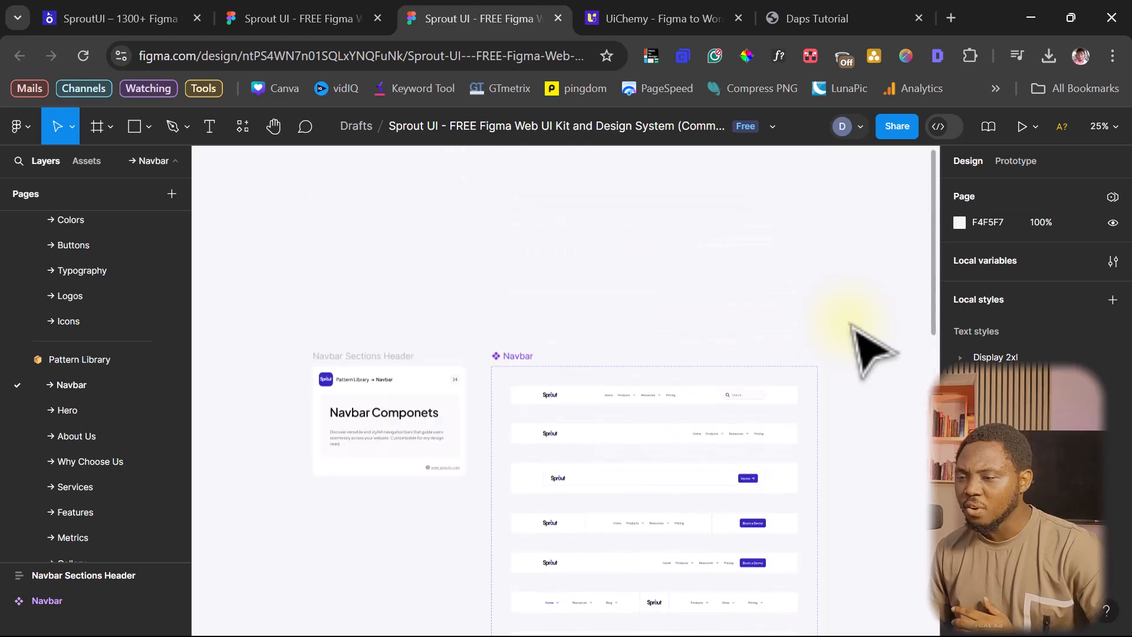
scroll(861, 348, down, 3)
scroll(867, 348, down, 6)
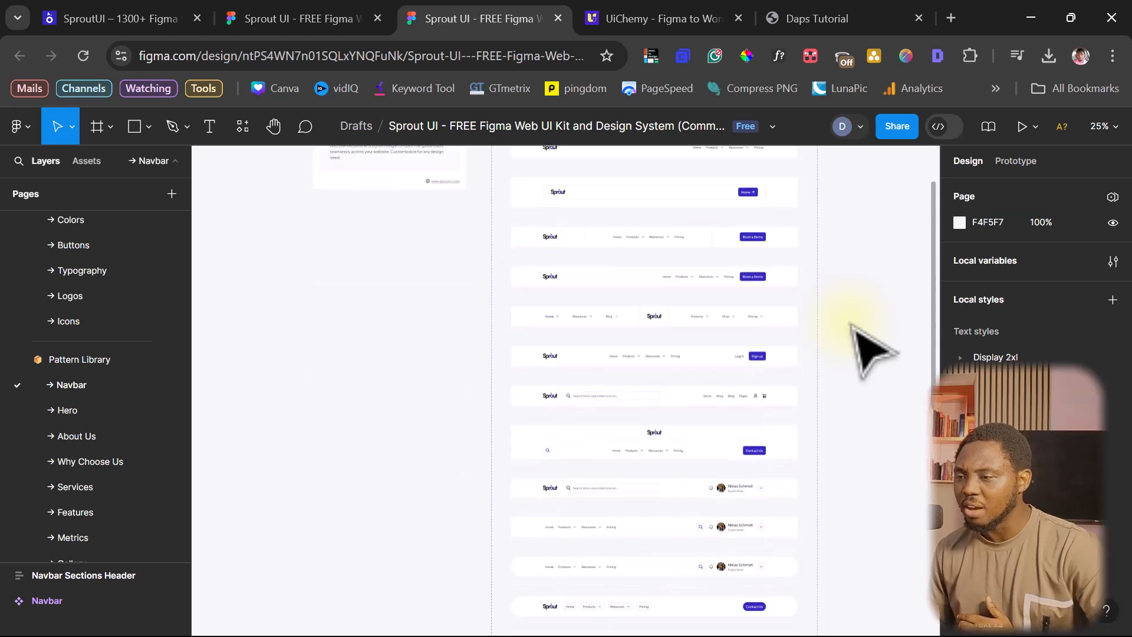
scroll(866, 348, down, 10)
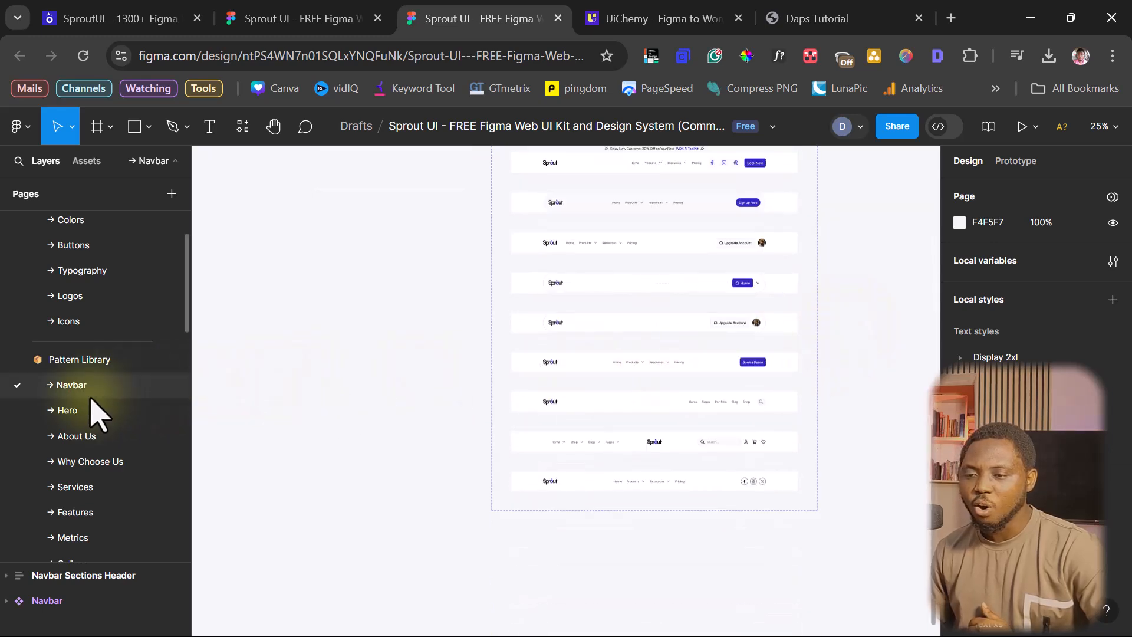
Open the Hero page of the Pattern Library and view the overview of hero sections
click(77, 411)
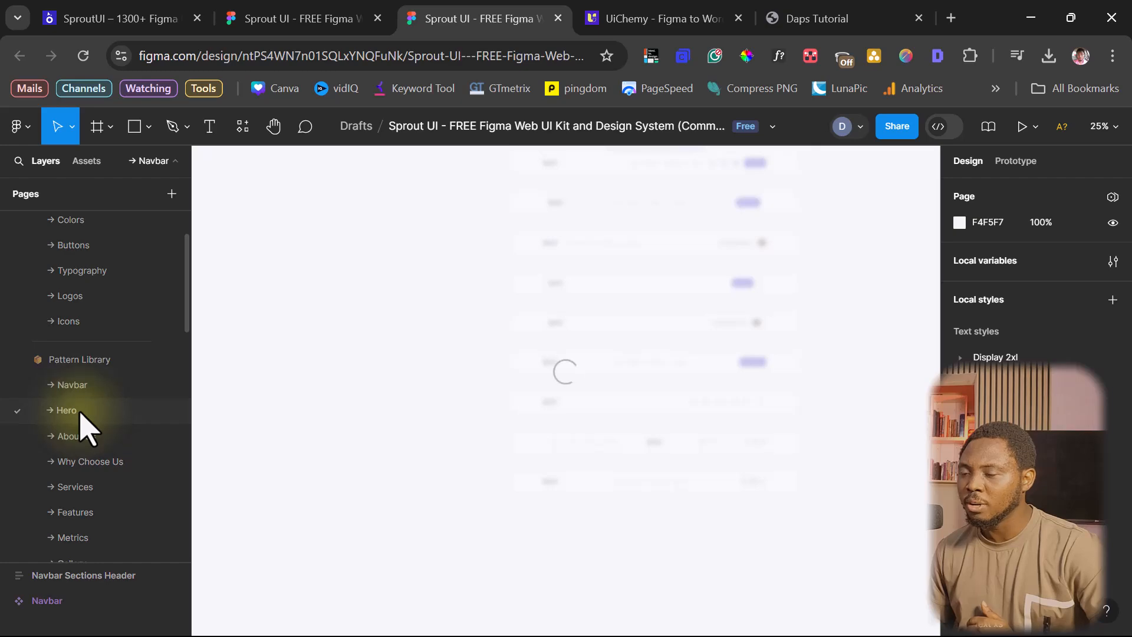
scroll(537, 384, down, 3)
scroll(539, 382, up, 3)
scroll(539, 383, up, 3)
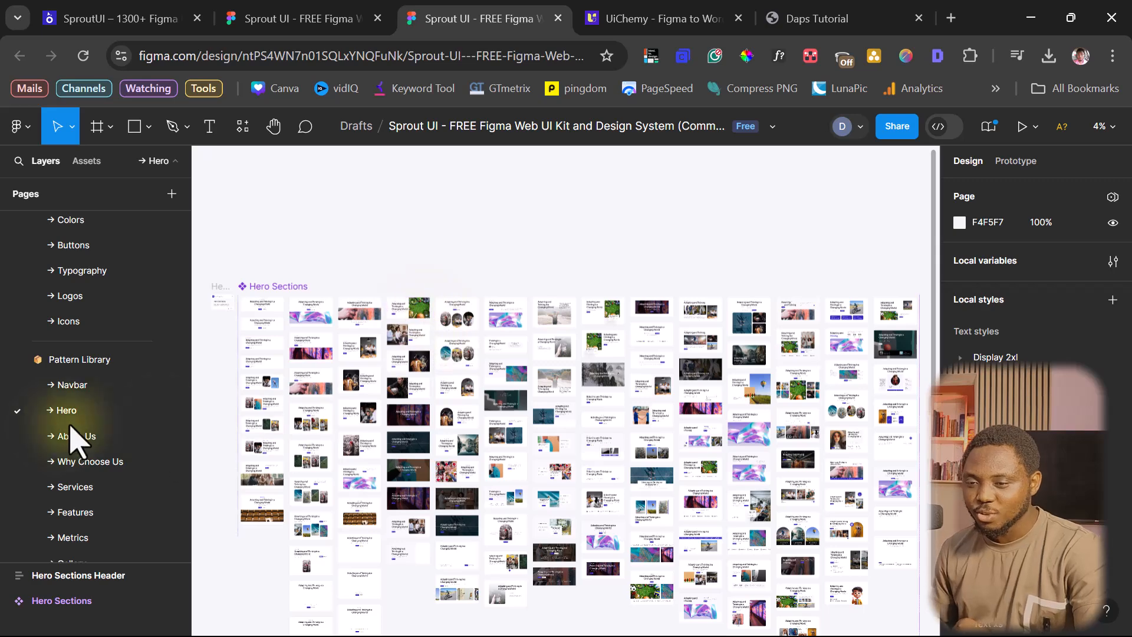
Browse the page list through the Pattern Library to Page Templates and open the Home Pages page
scroll(56, 442, down, 3)
scroll(56, 435, down, 6)
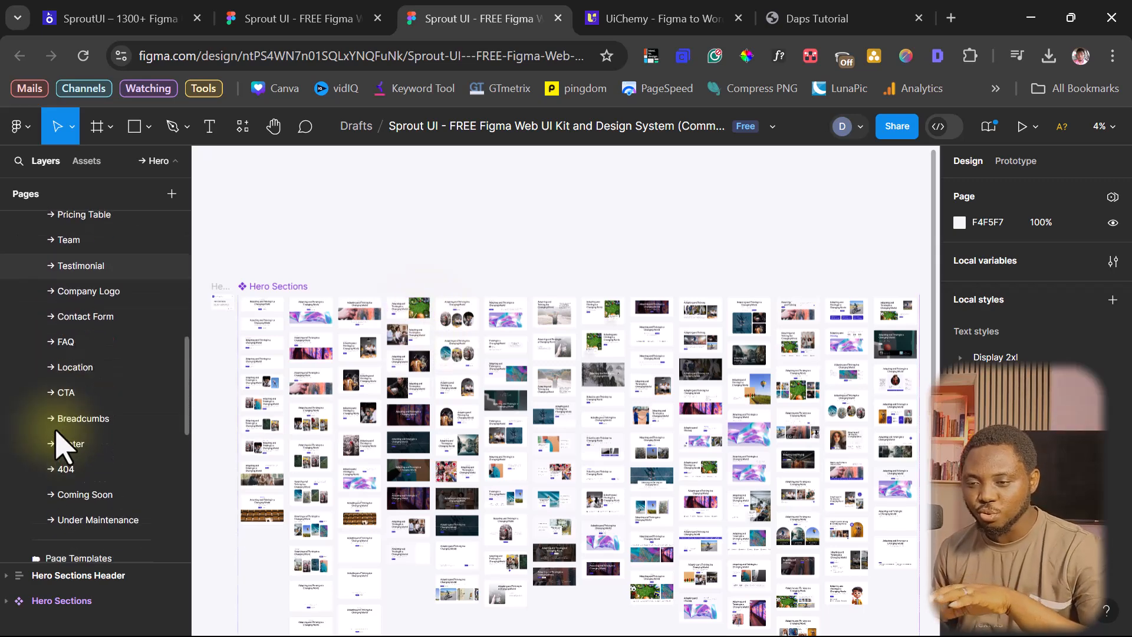
scroll(58, 445, down, 1)
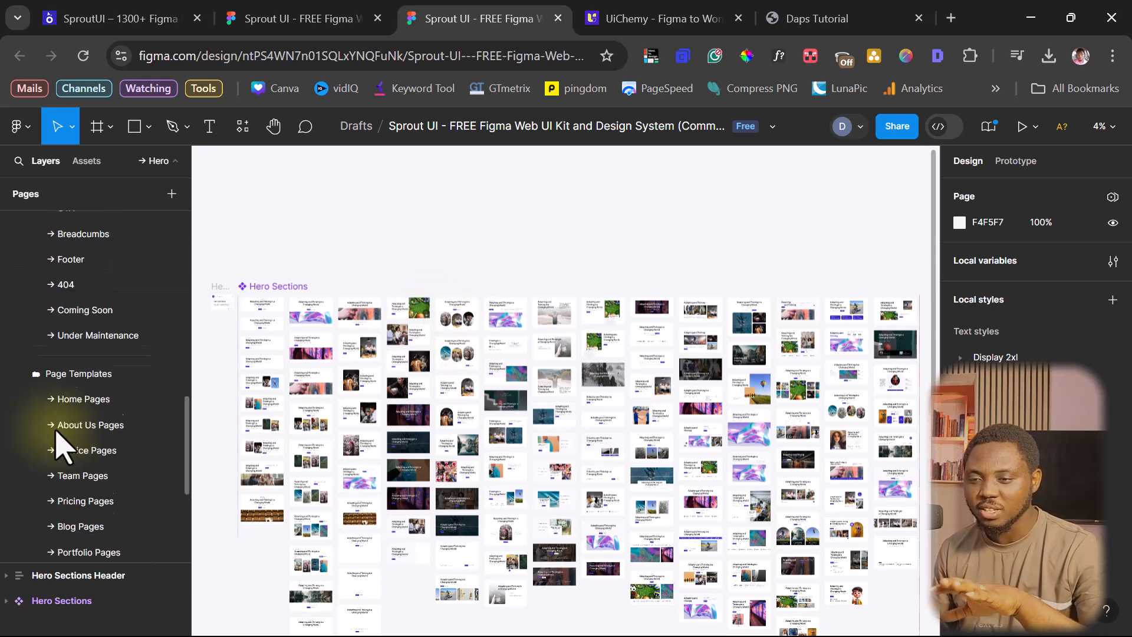
scroll(57, 442, up, 3)
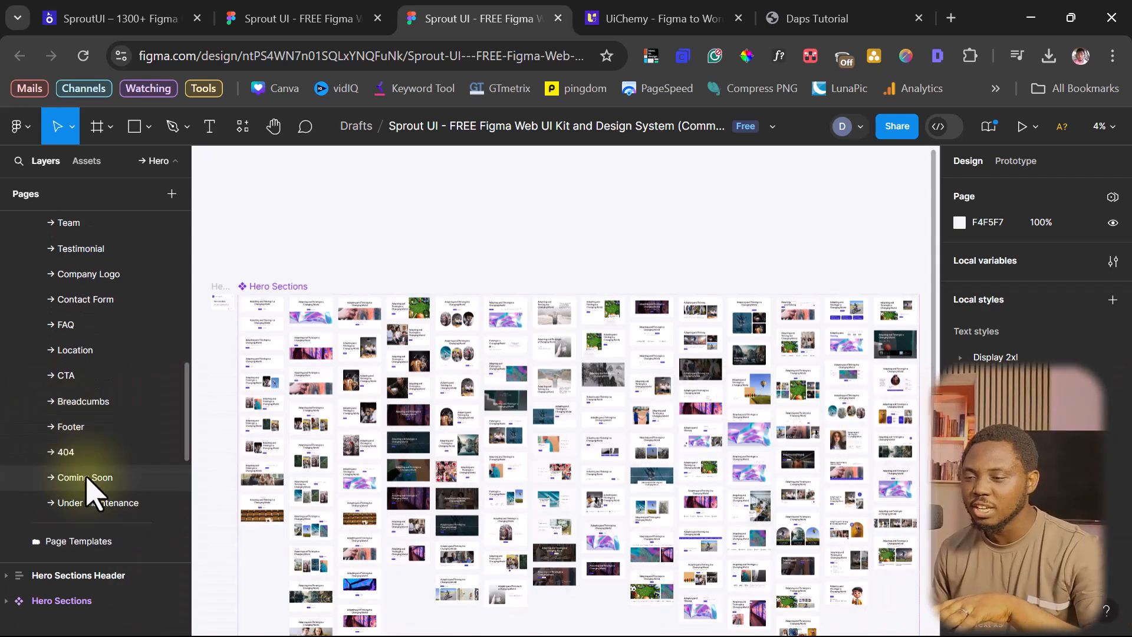
scroll(91, 497, down, 4)
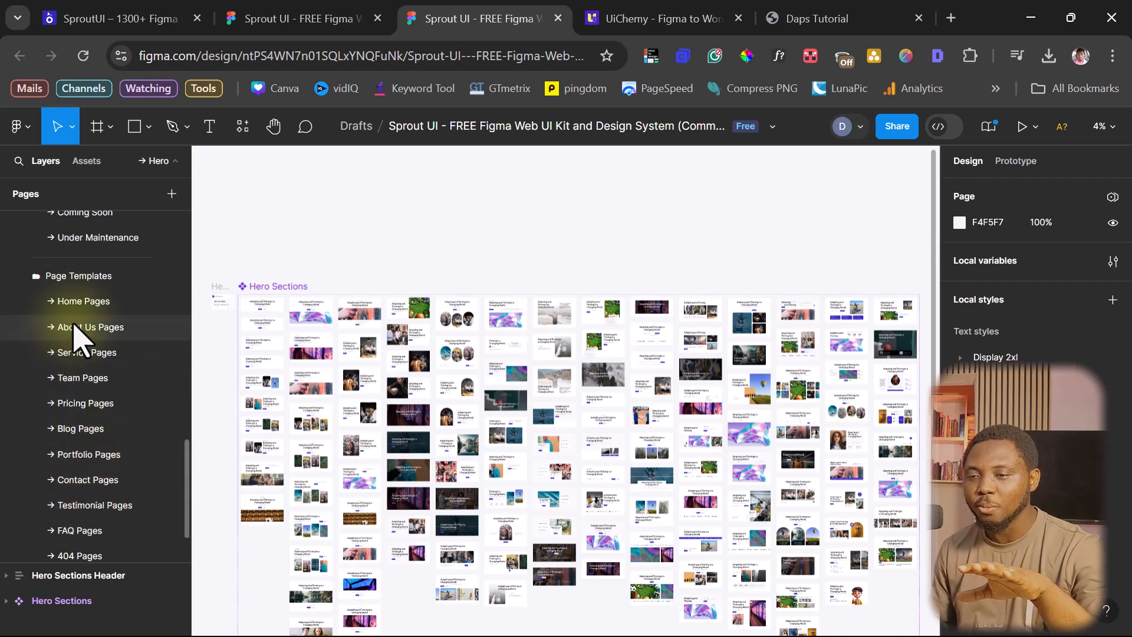
click(78, 307)
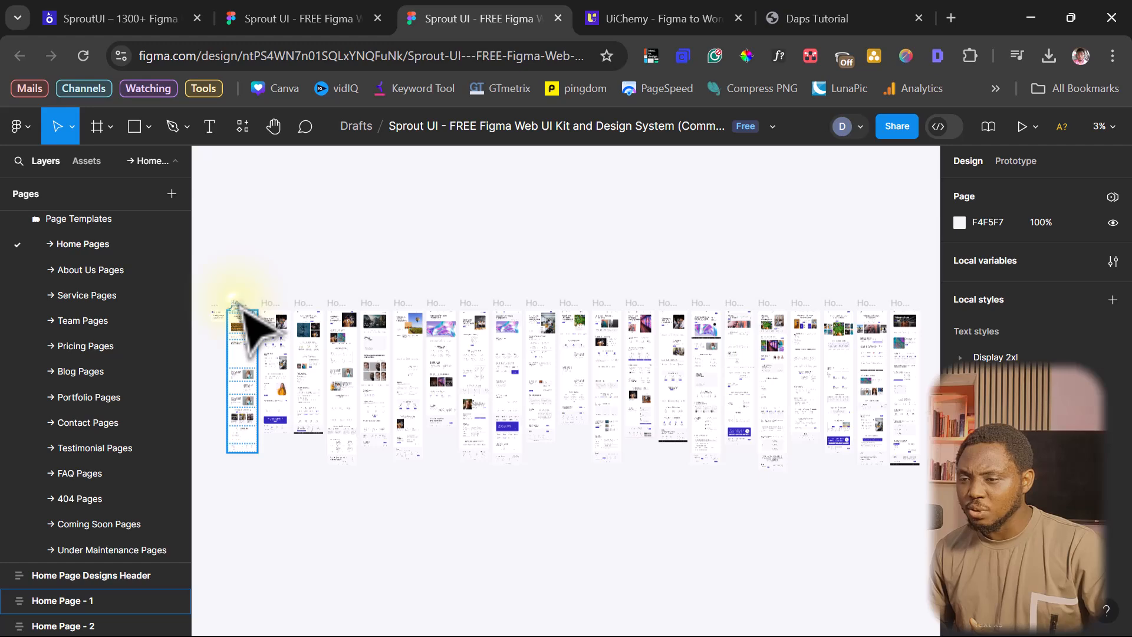
Examine the home page template designs up close, including Home Page - 1, and open the About Us Pages page
click(243, 313)
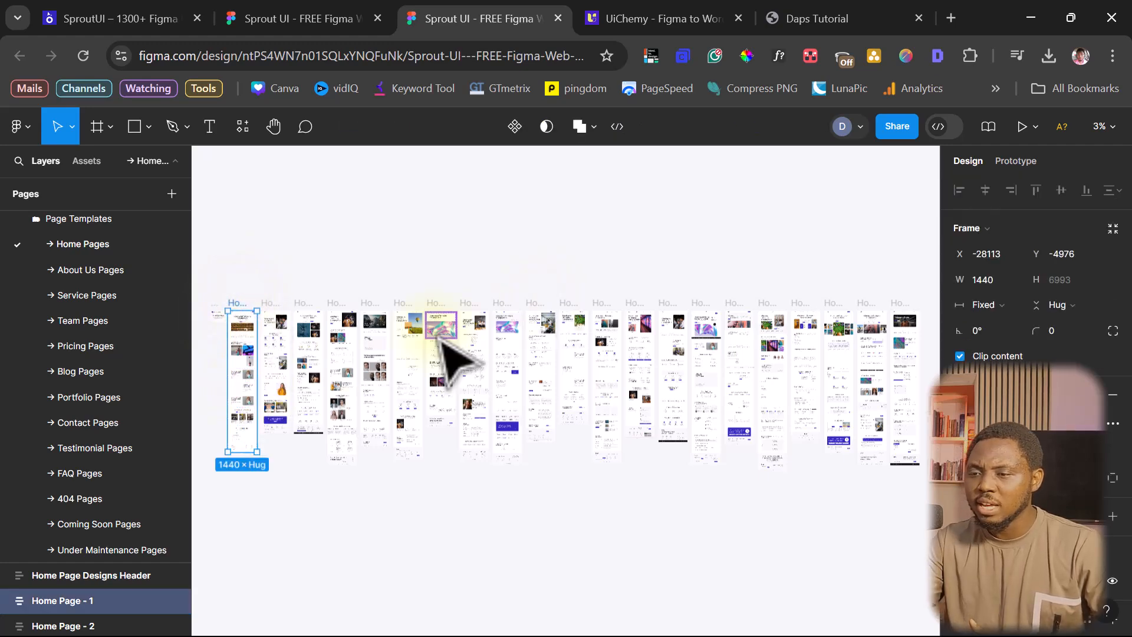
scroll(448, 354, up, 3)
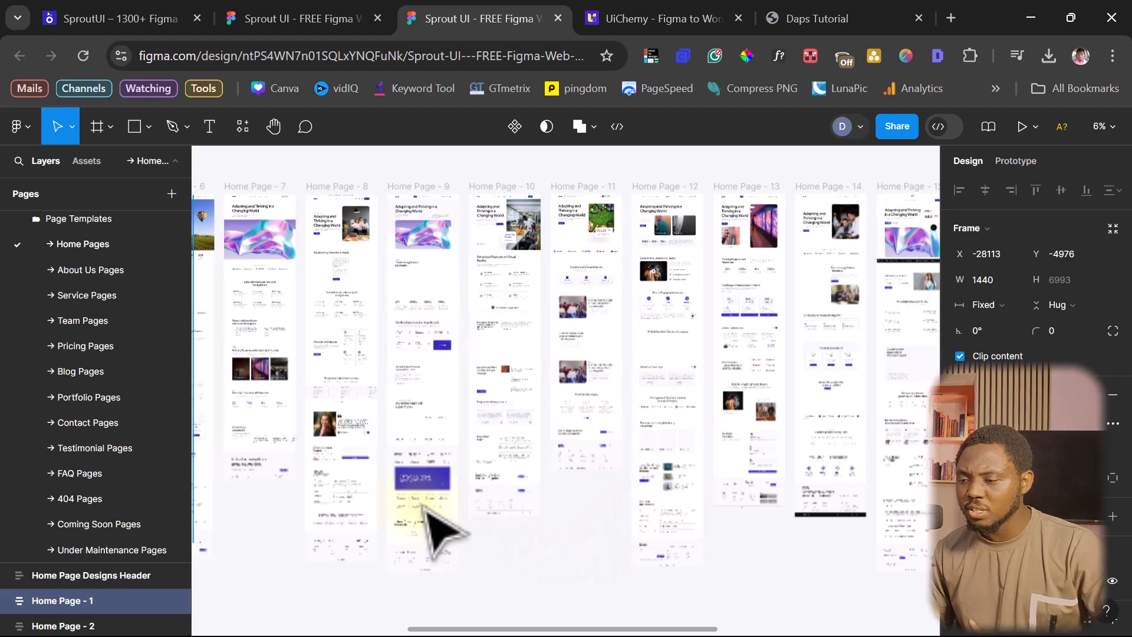
scroll(446, 520, left, 10)
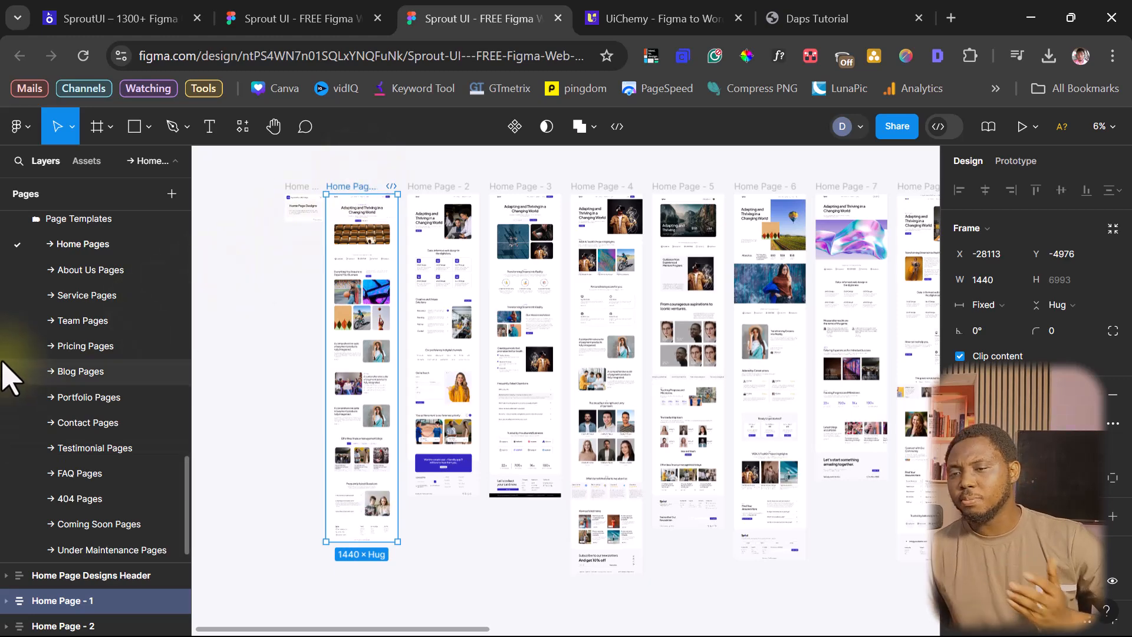
click(83, 270)
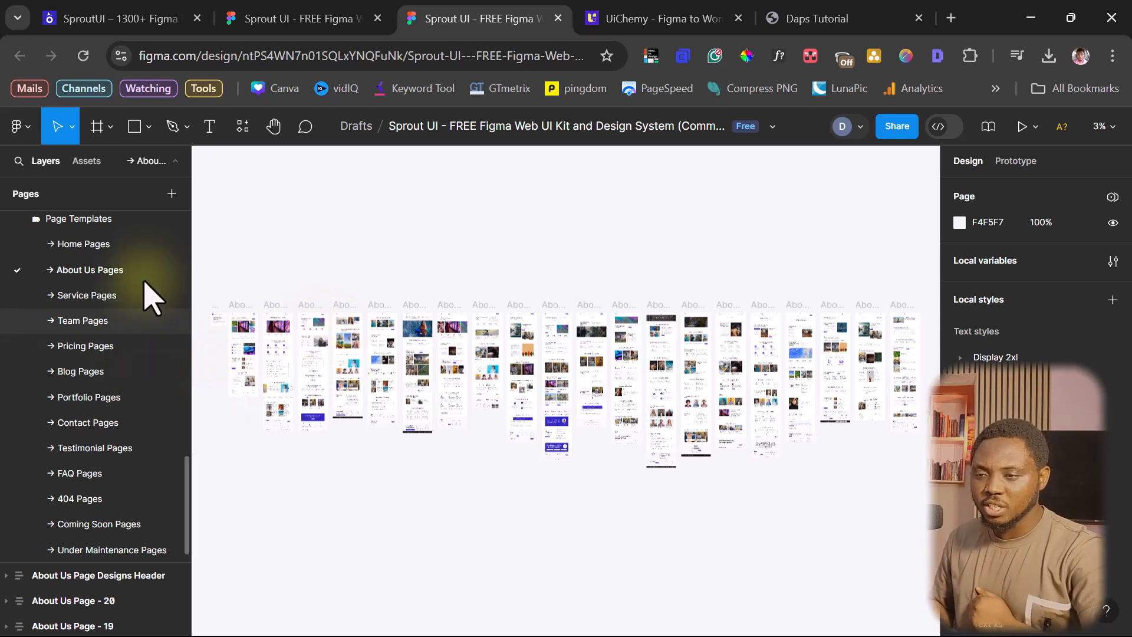
Add a new page named "Homepage" to the file
click(171, 193)
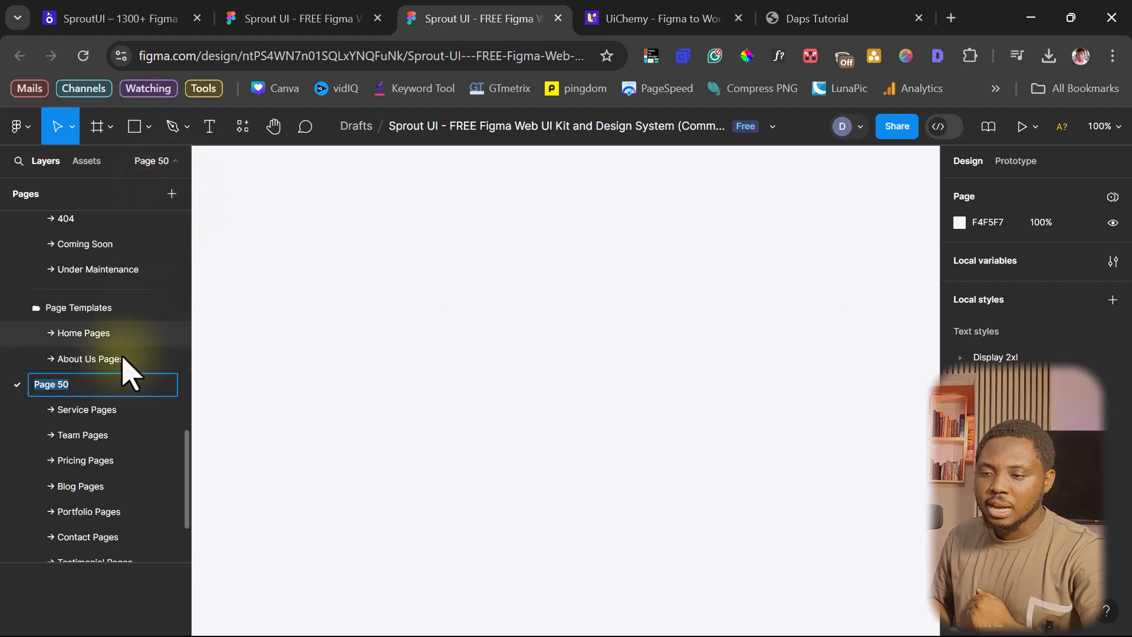
text(Homepage)
key(Return)
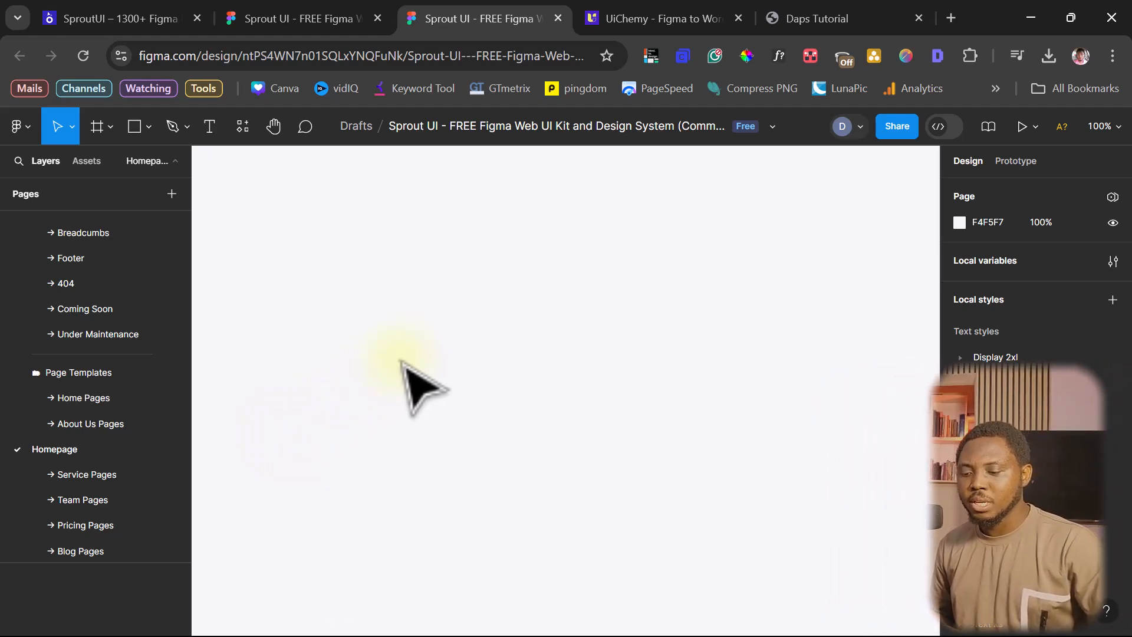
Draw a frame about 594 × 188 on the empty Homepage canvas and rename it "Home Frame"
key(h)
key(f)
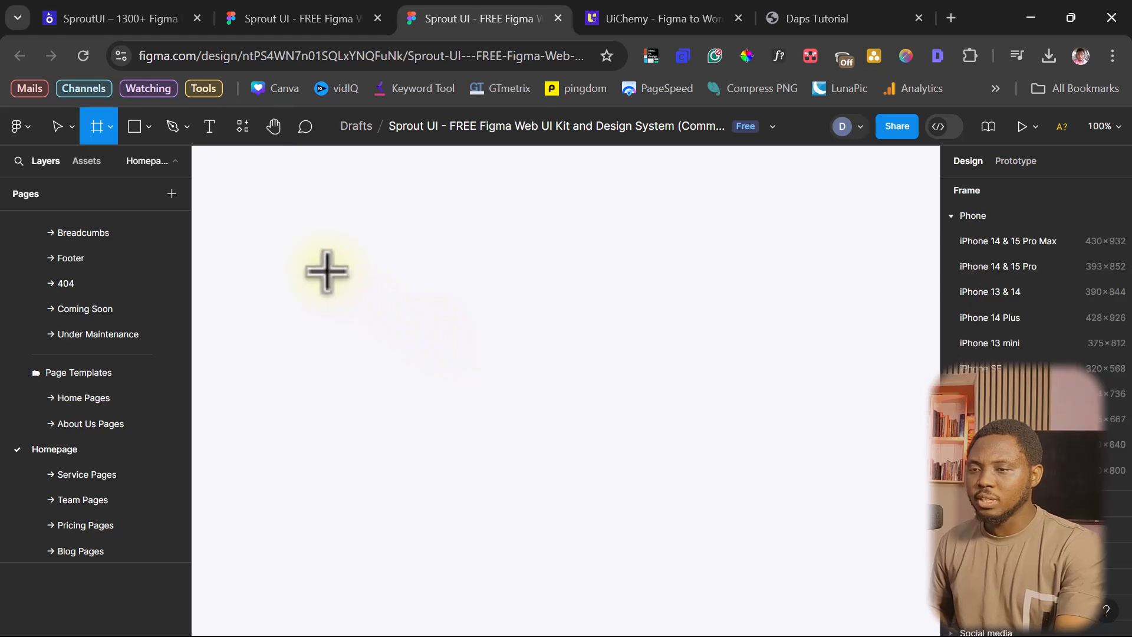
drag(324, 270, 798, 419)
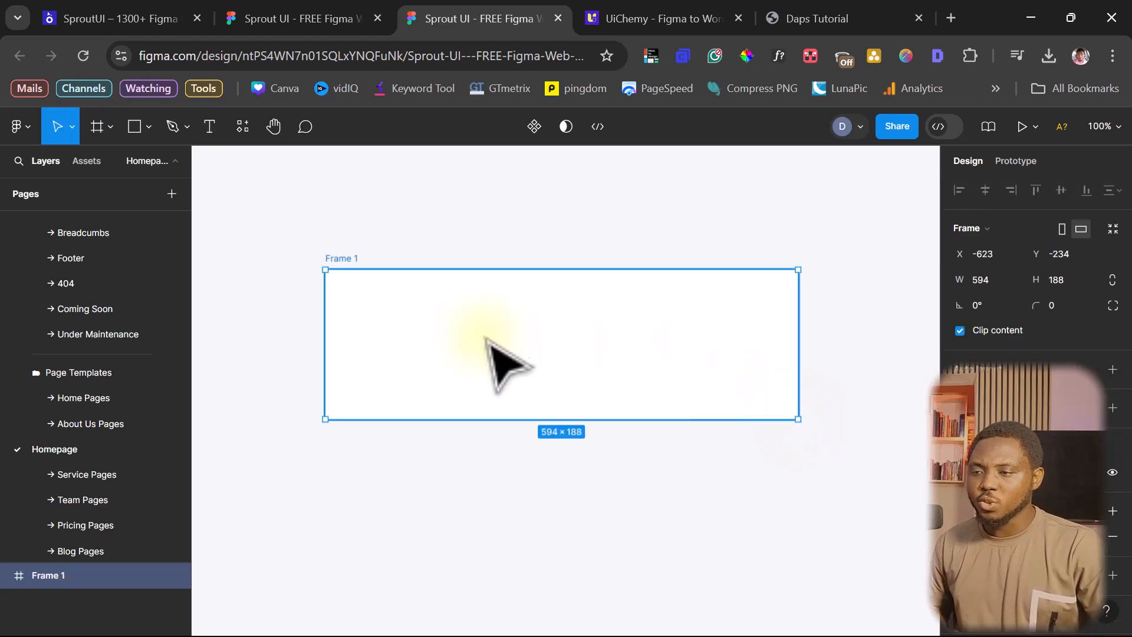
double_click(345, 259)
text(Home)
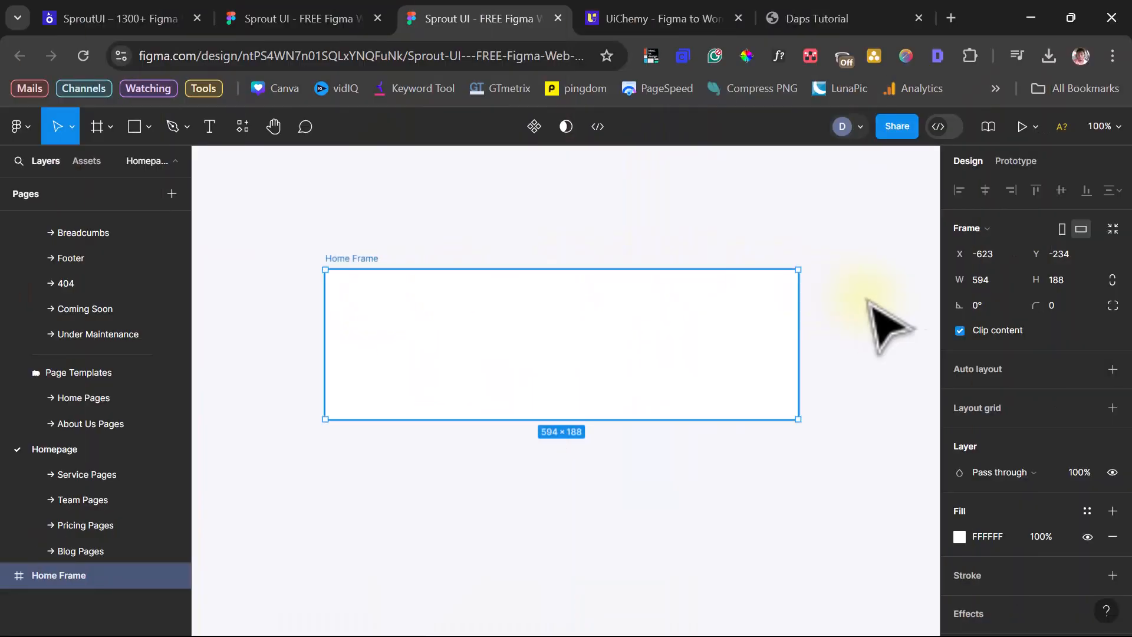
Apply auto layout to the Home Frame, set its horizontal resizing to Fixed and its width to 1440
click(1112, 369)
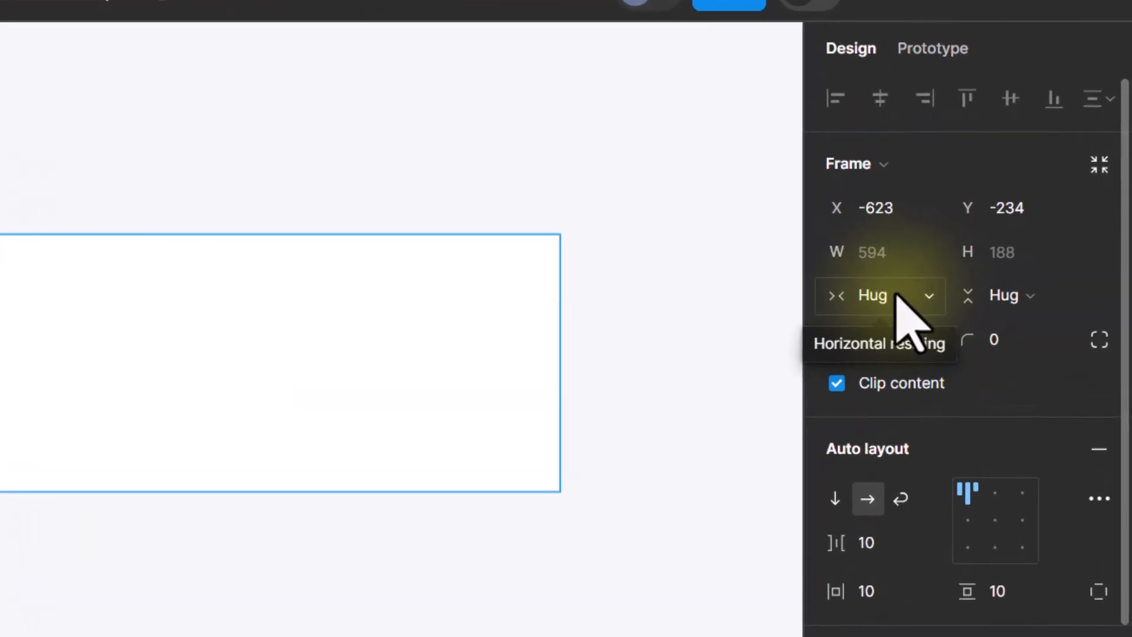
click(896, 295)
click(917, 263)
click(882, 252)
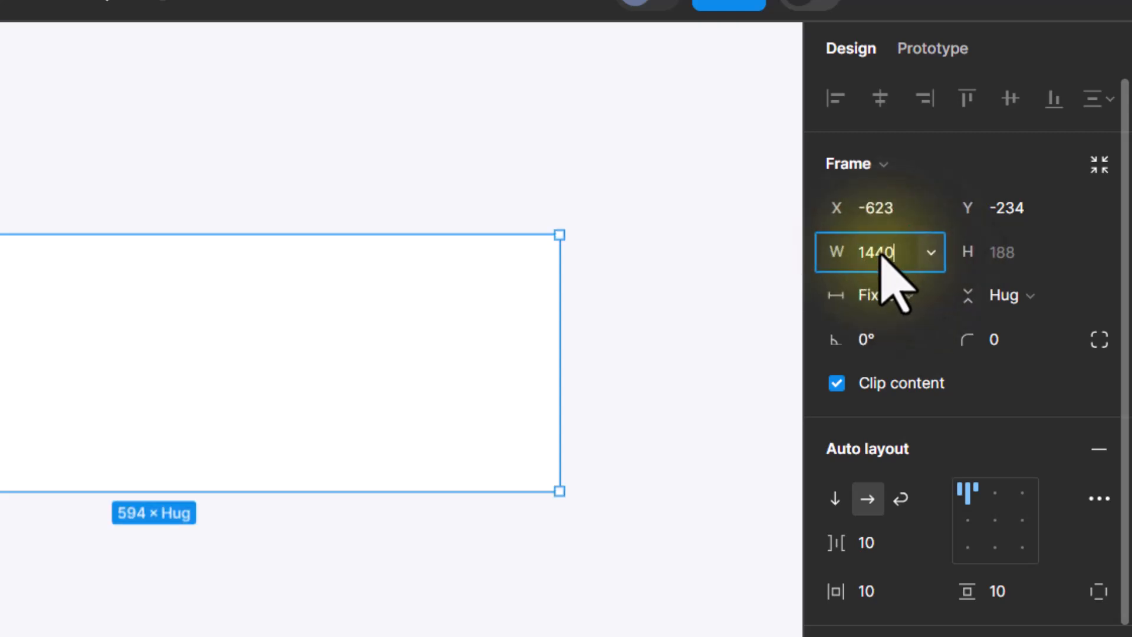
key(Return)
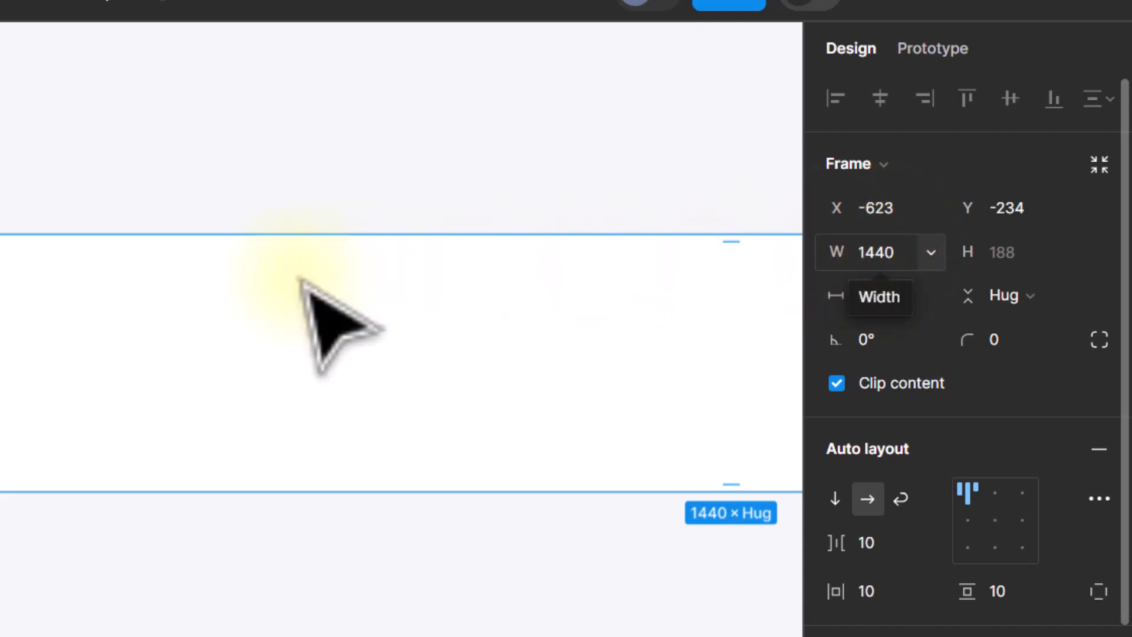
Keep the Home Frame's vertical resizing at Hug and reposition the frame on the canvas to about X -1019, Y -352
click(1007, 298)
click(1007, 296)
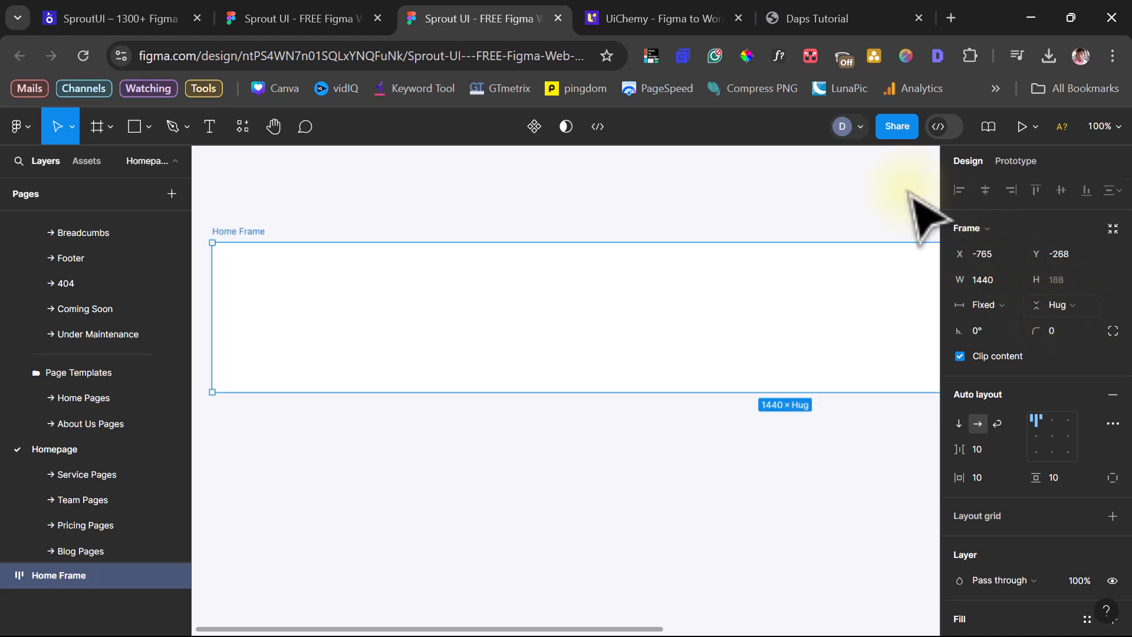
key(minus)
drag(437, 308, 334, 277)
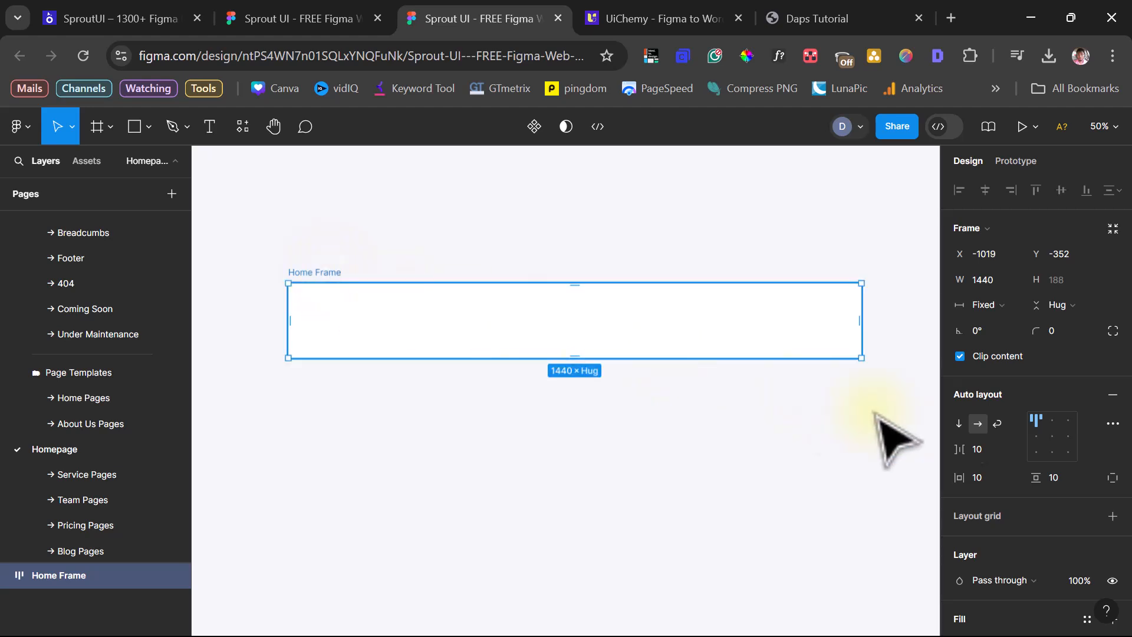
Set the Home Frame's auto layout item gap, horizontal padding and vertical padding all to 0
click(980, 449)
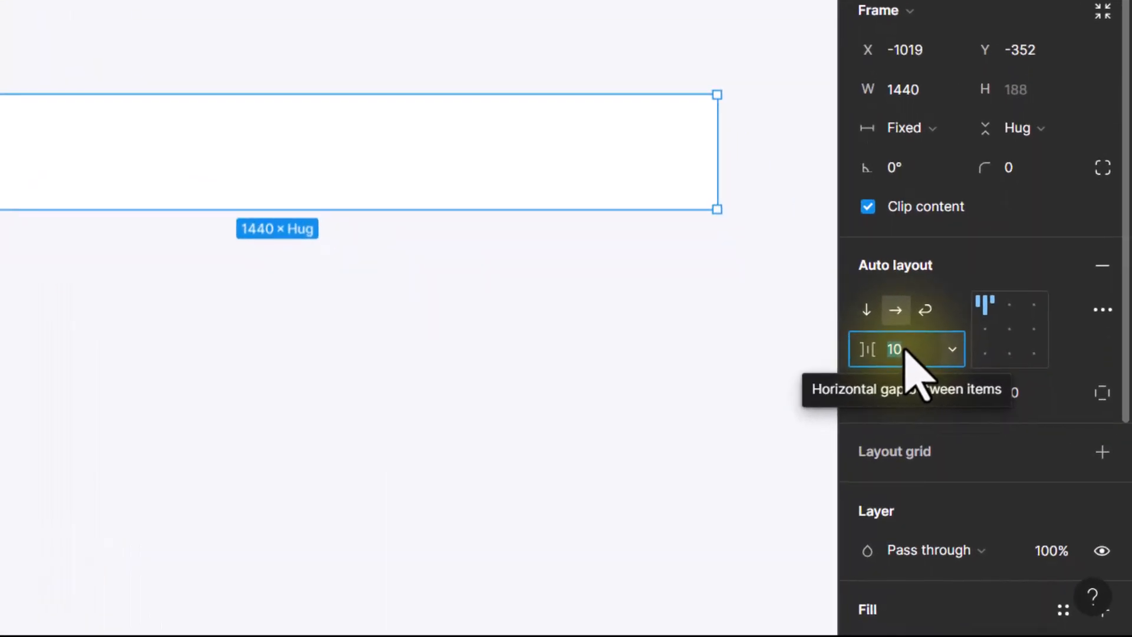
text(0)
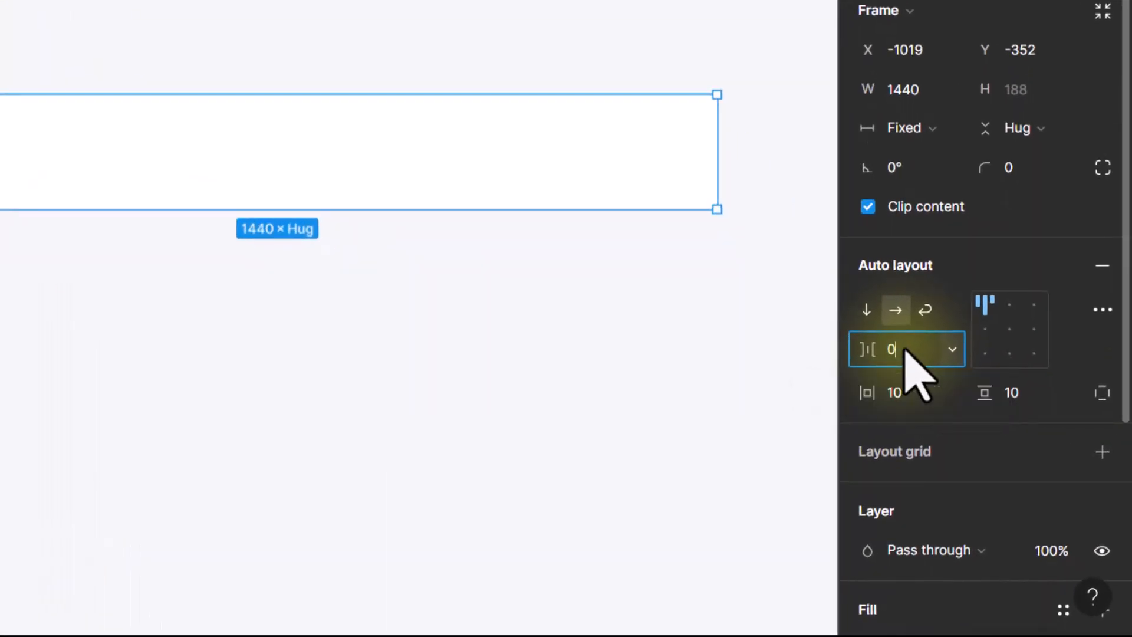
key(Return)
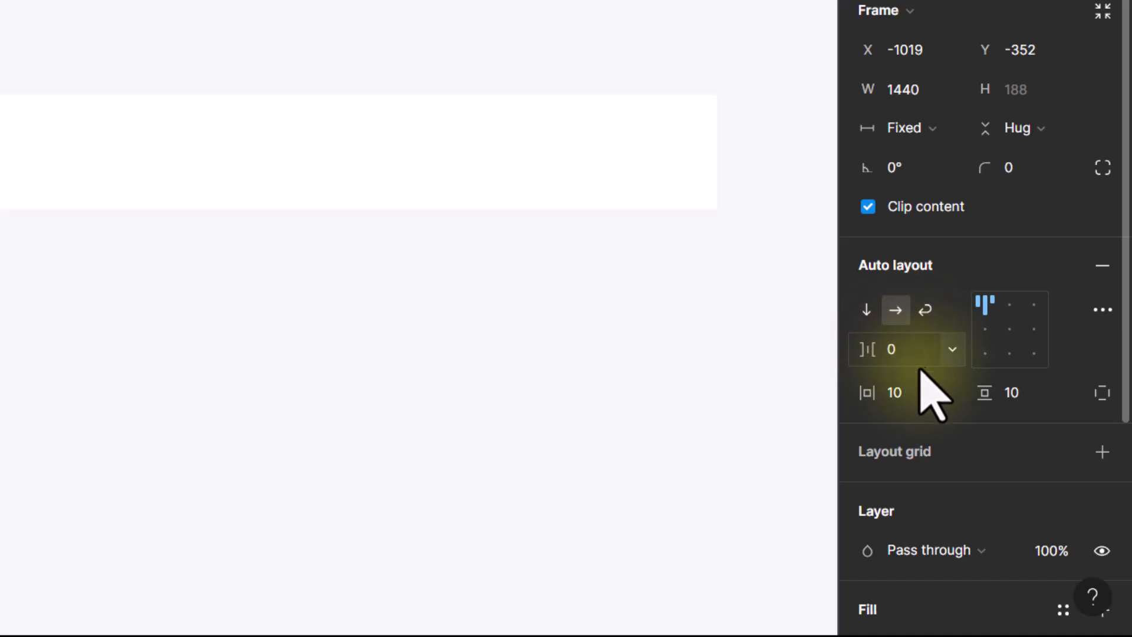
click(894, 386)
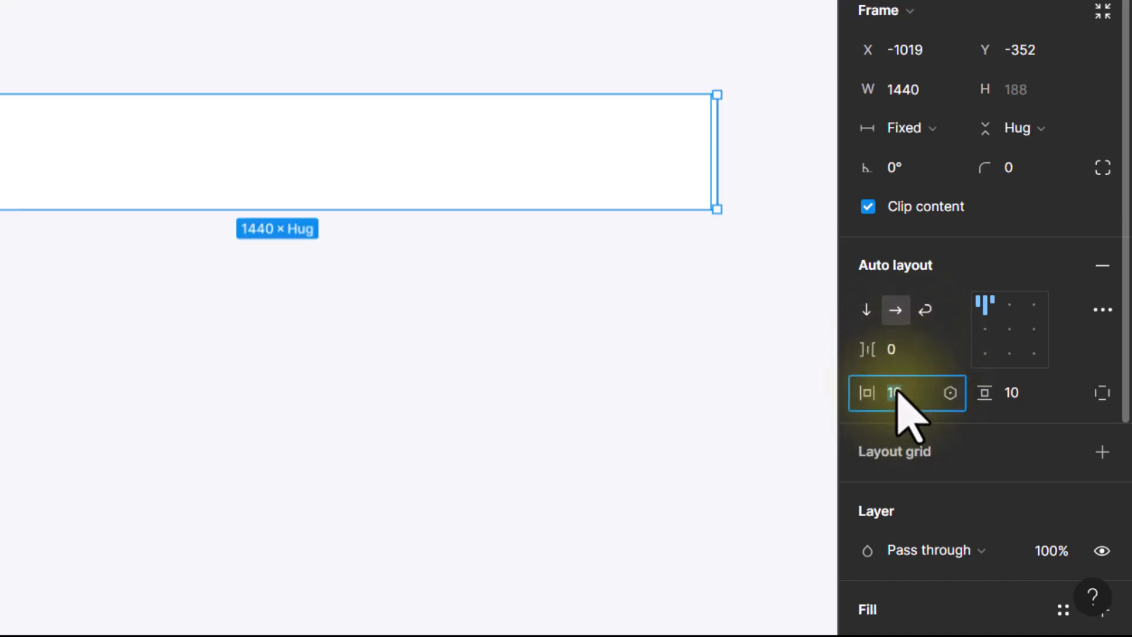
text(0)
key(Return)
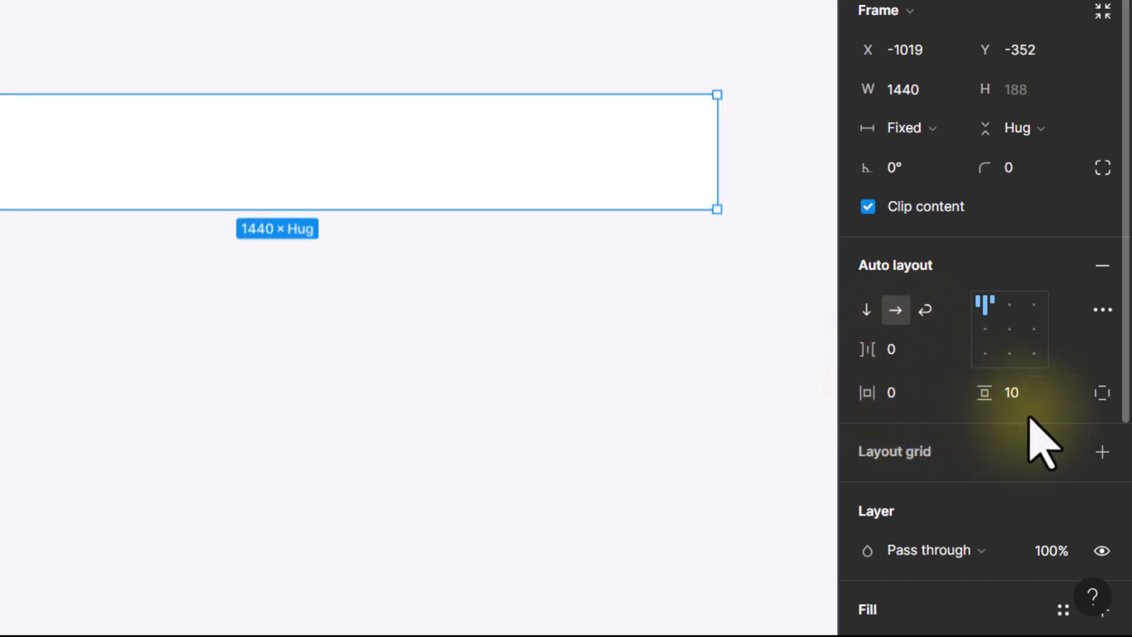
click(1017, 392)
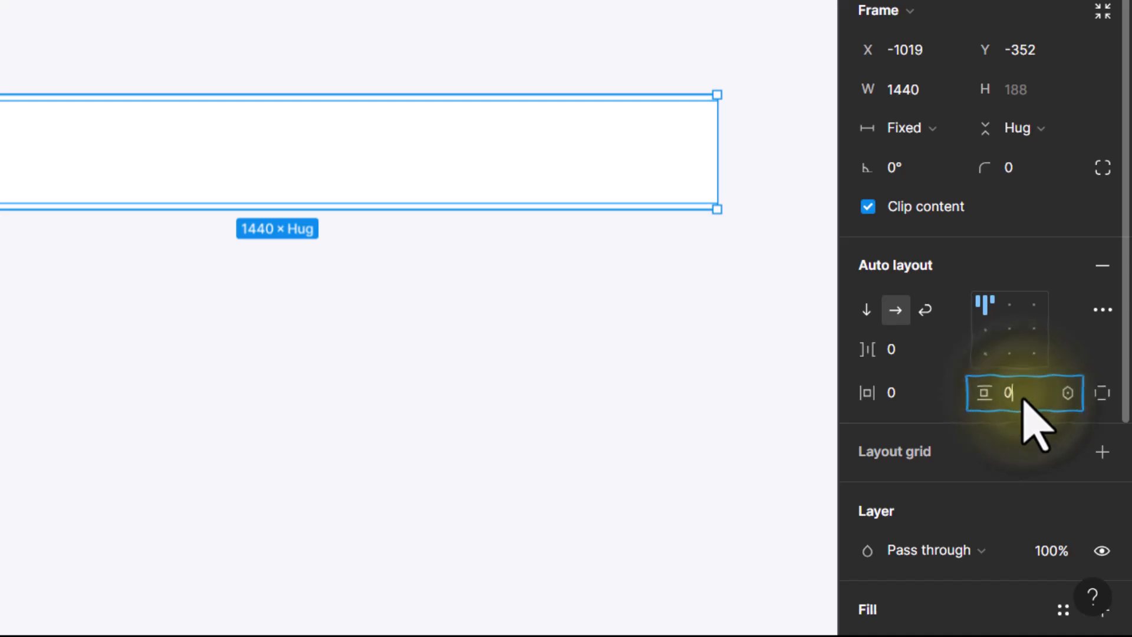
text(0)
key(Return)
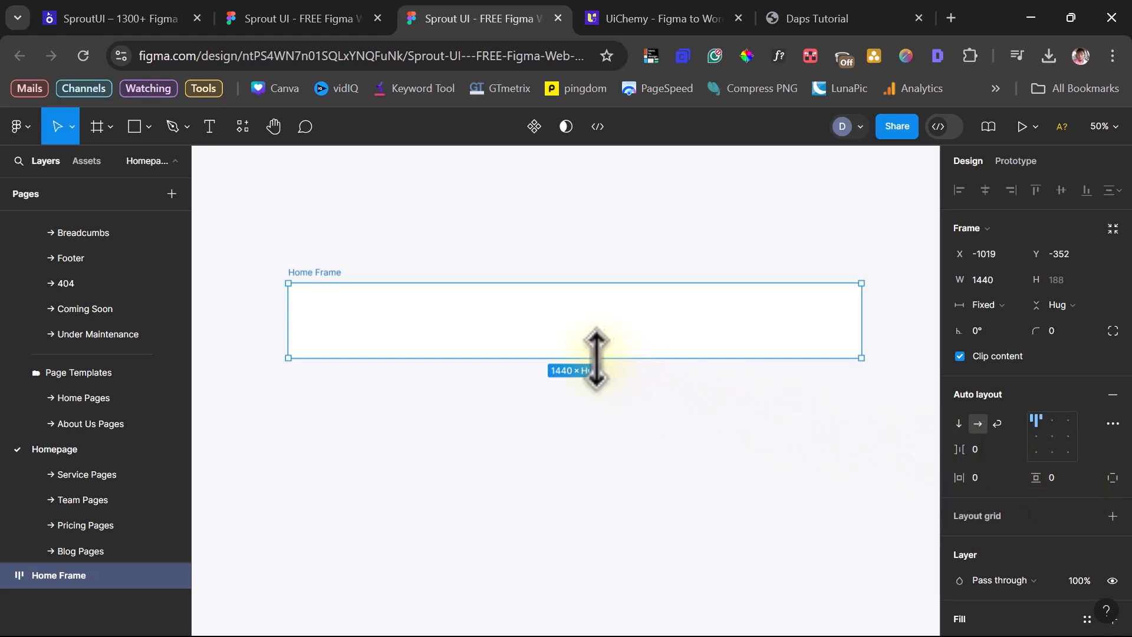
Find the Navbar among the local component assets and insert an instance of it on the canvas
click(87, 160)
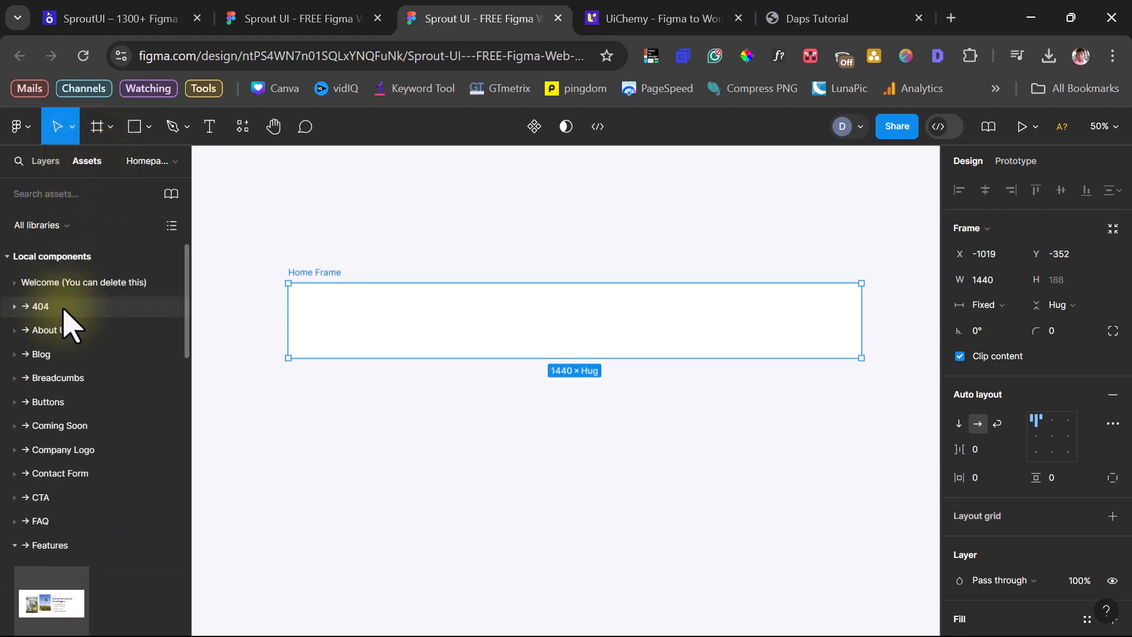
scroll(65, 331, down, 5)
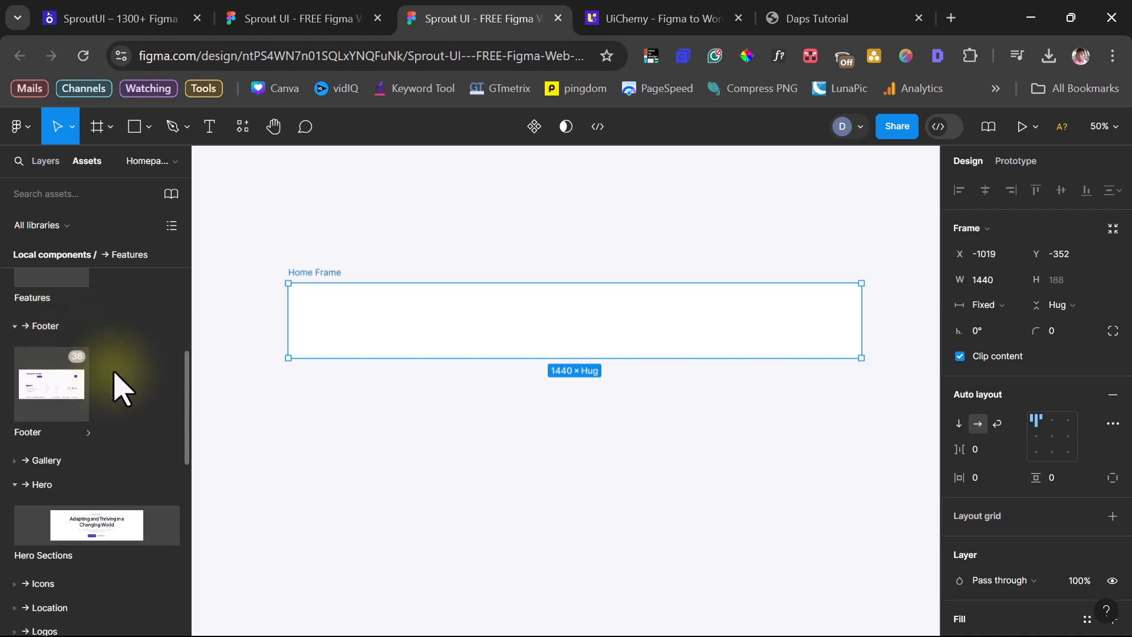
scroll(141, 336, down, 3)
scroll(145, 351, down, 2)
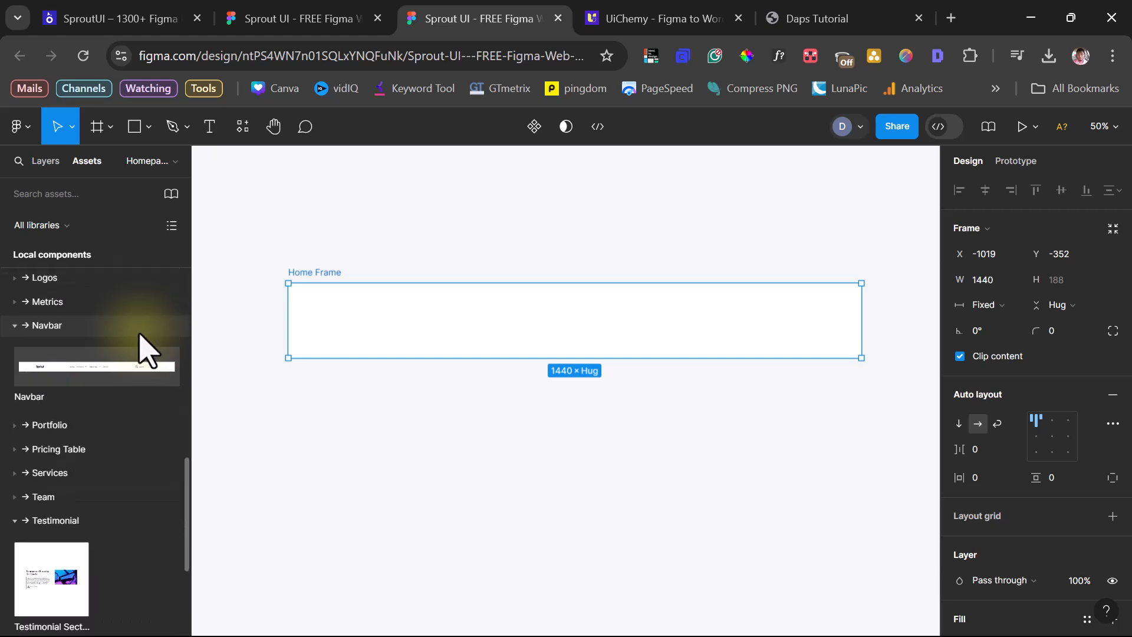
click(35, 400)
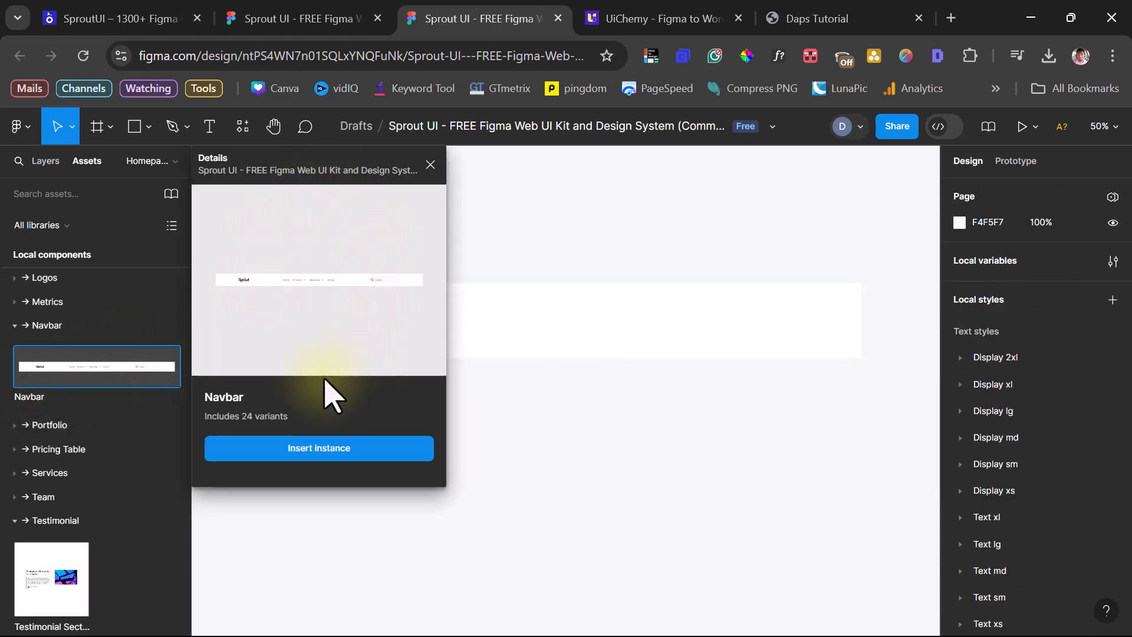
click(307, 450)
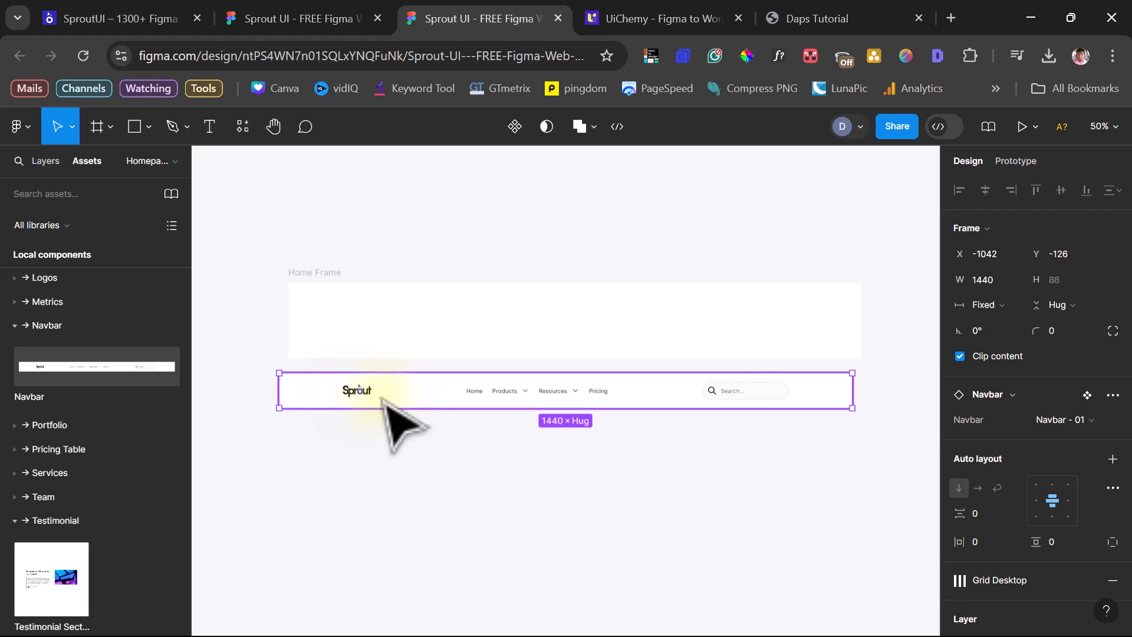
Move the Navbar instance into the Home Frame and select its layer within the frame
click(319, 273)
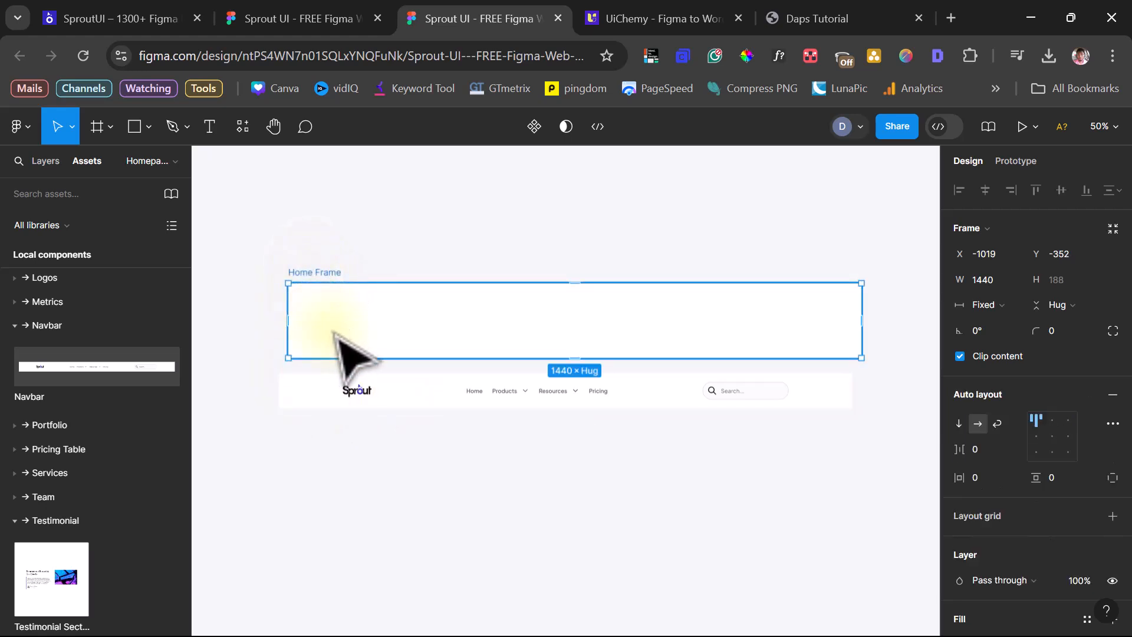
drag(397, 401, 404, 306)
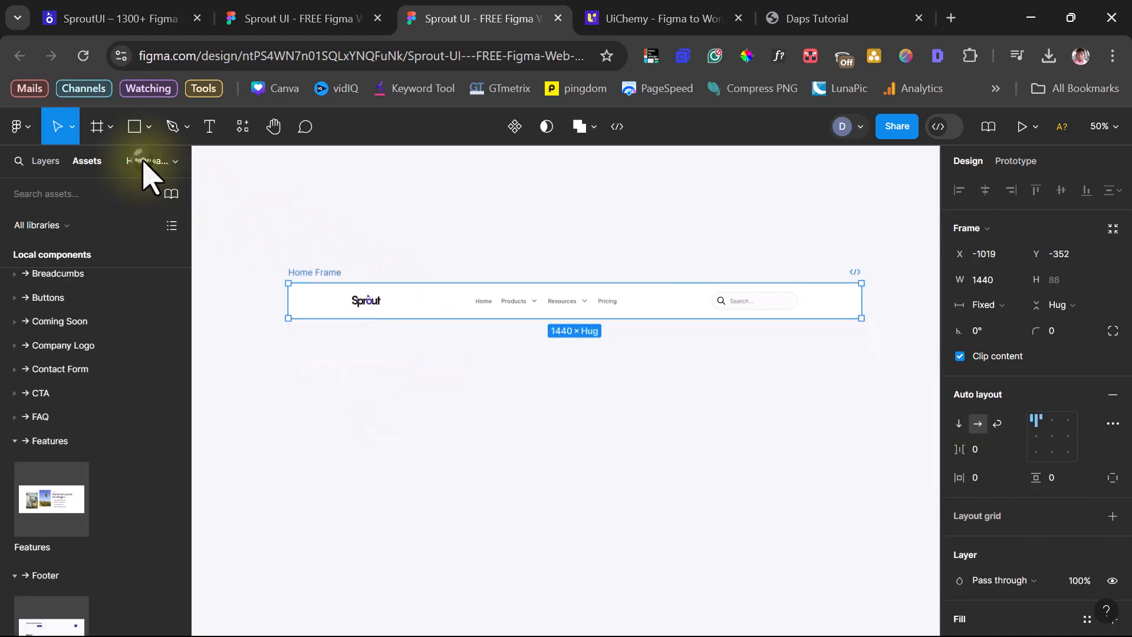
click(144, 161)
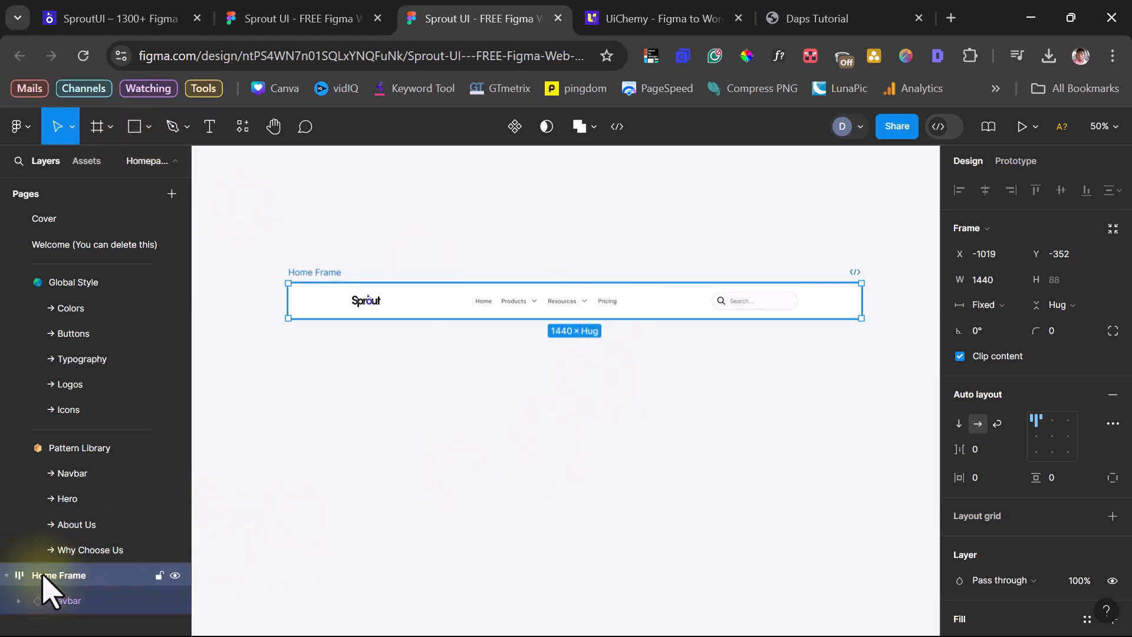
click(63, 600)
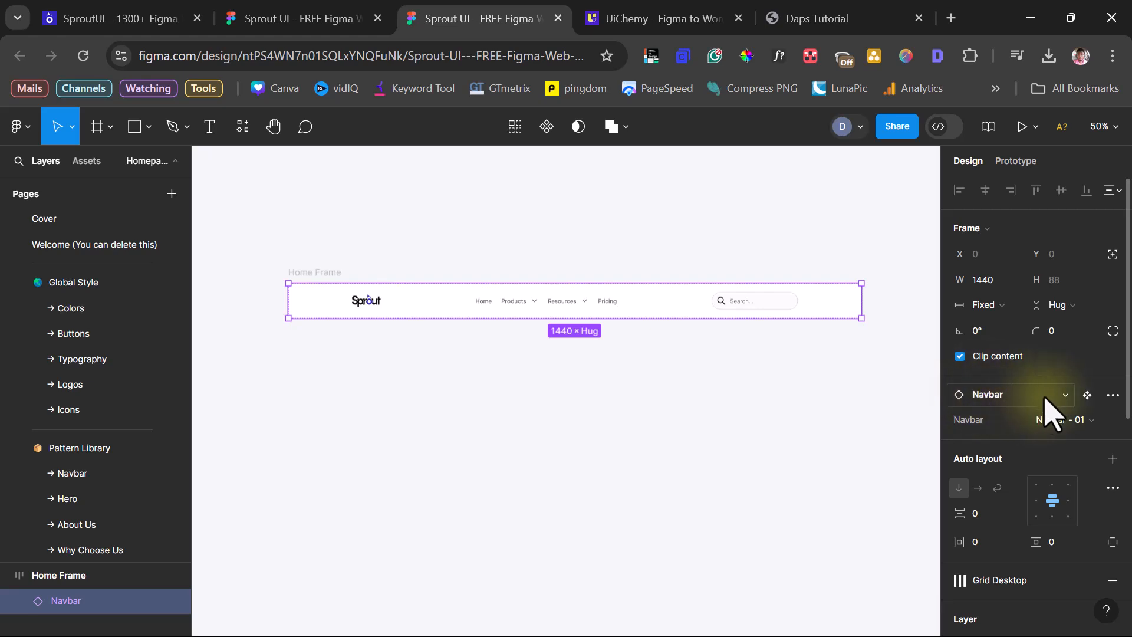
Try the Navbar - 02 and Navbar - 09 variants, and set the Navbar instance to Navbar - 07
click(1083, 420)
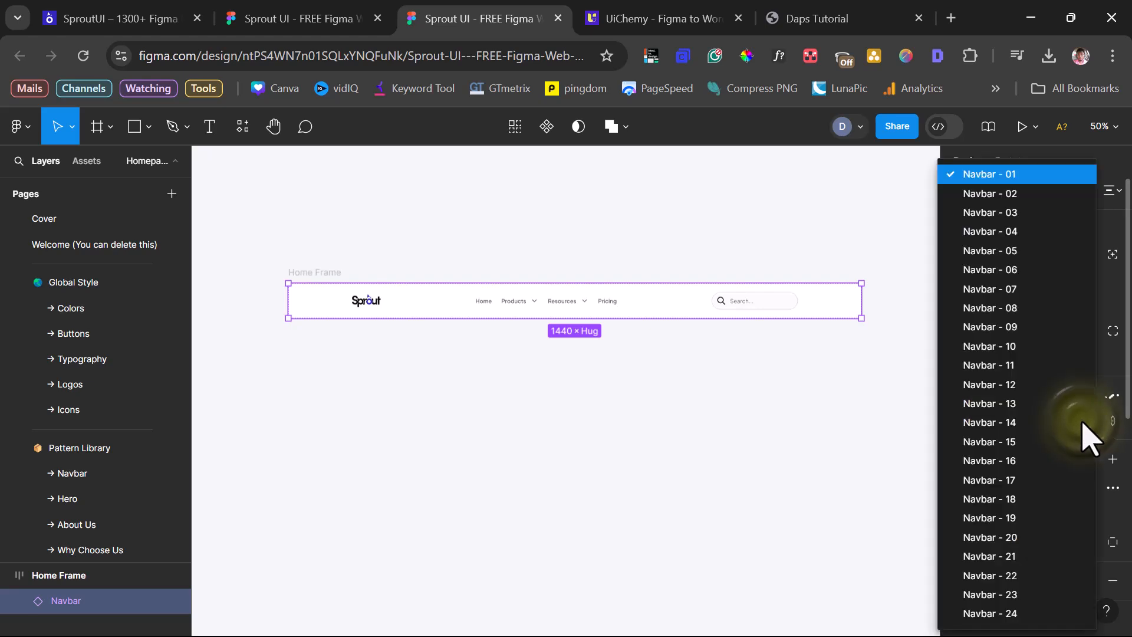
click(1009, 195)
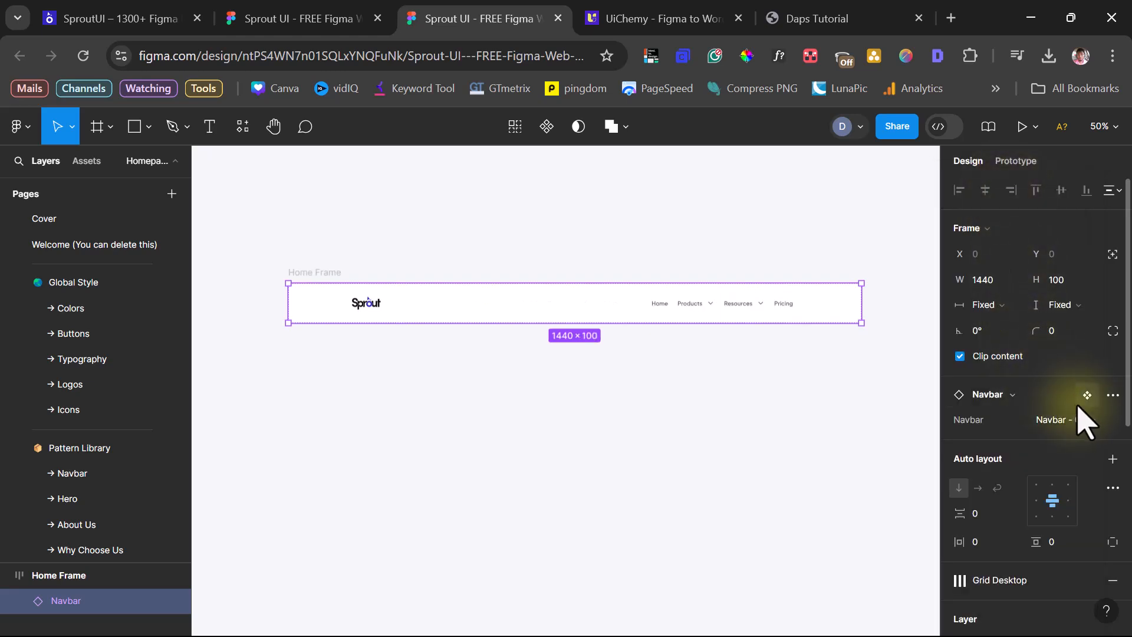
click(1078, 421)
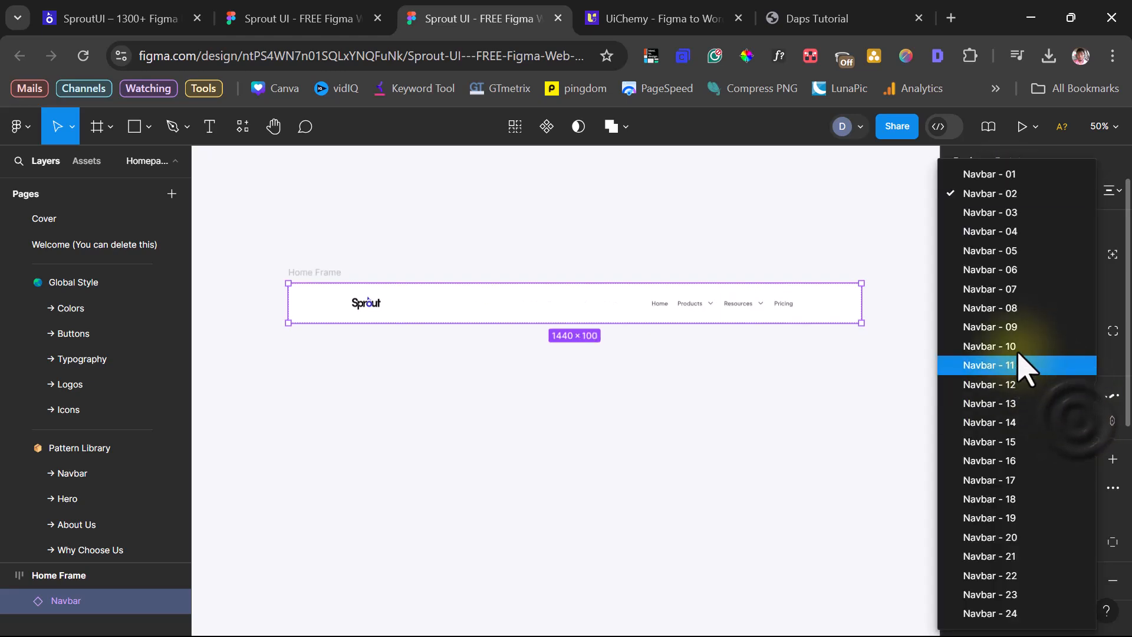
click(1006, 327)
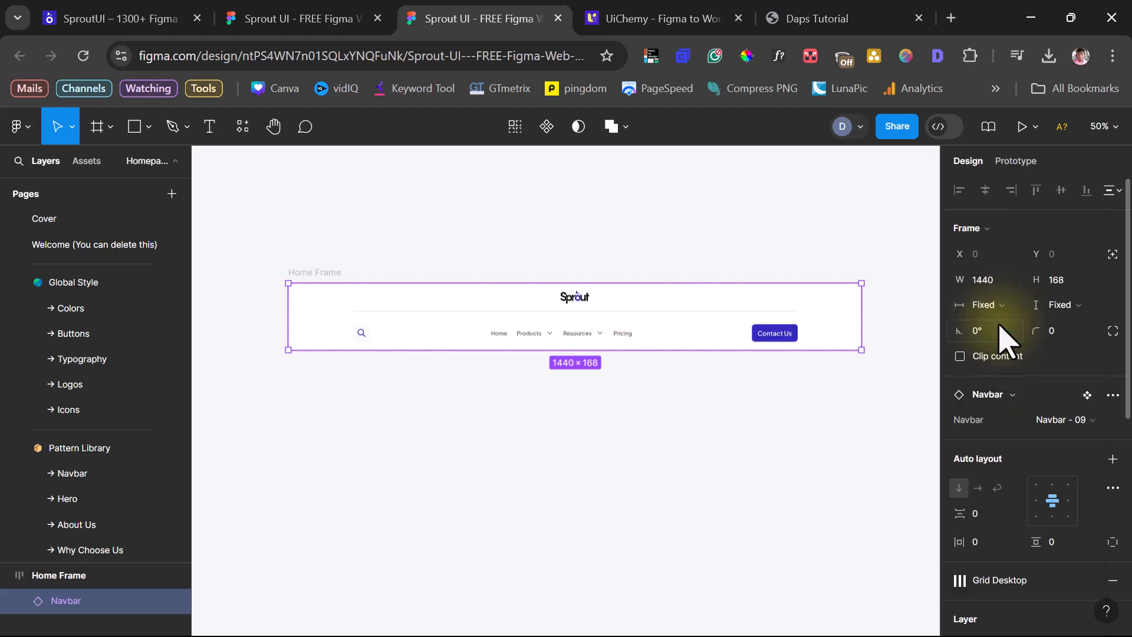
click(1068, 420)
click(1004, 289)
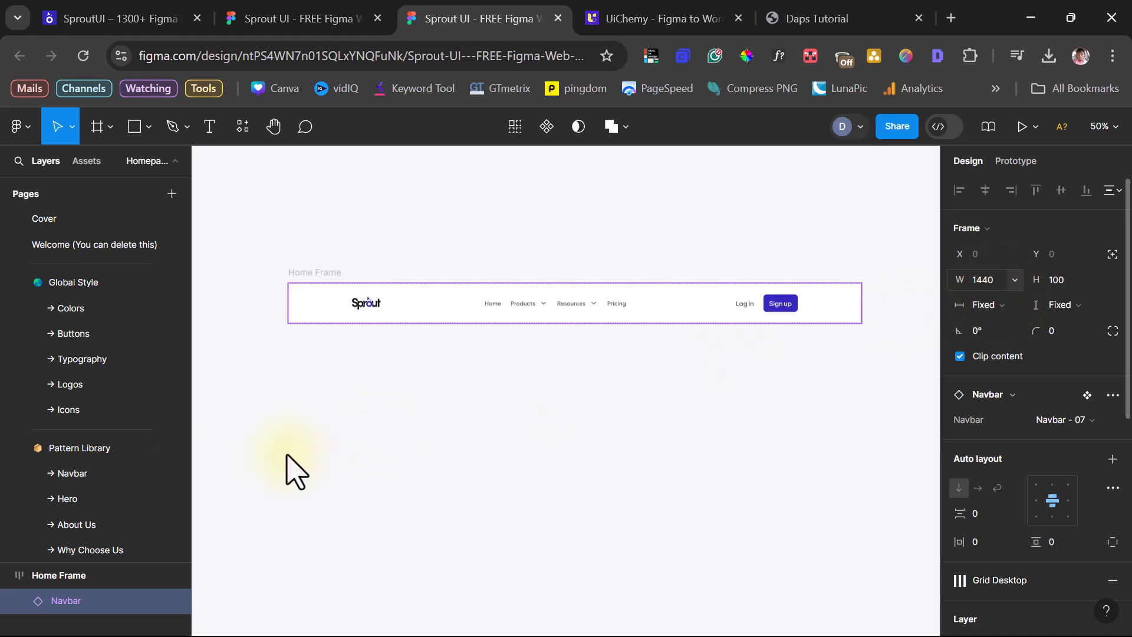
Find Hero Sections among the local component assets, insert an instance and place it below the Home Frame at about X -1019, Y -76
scroll(63, 286, down, 5)
click(87, 161)
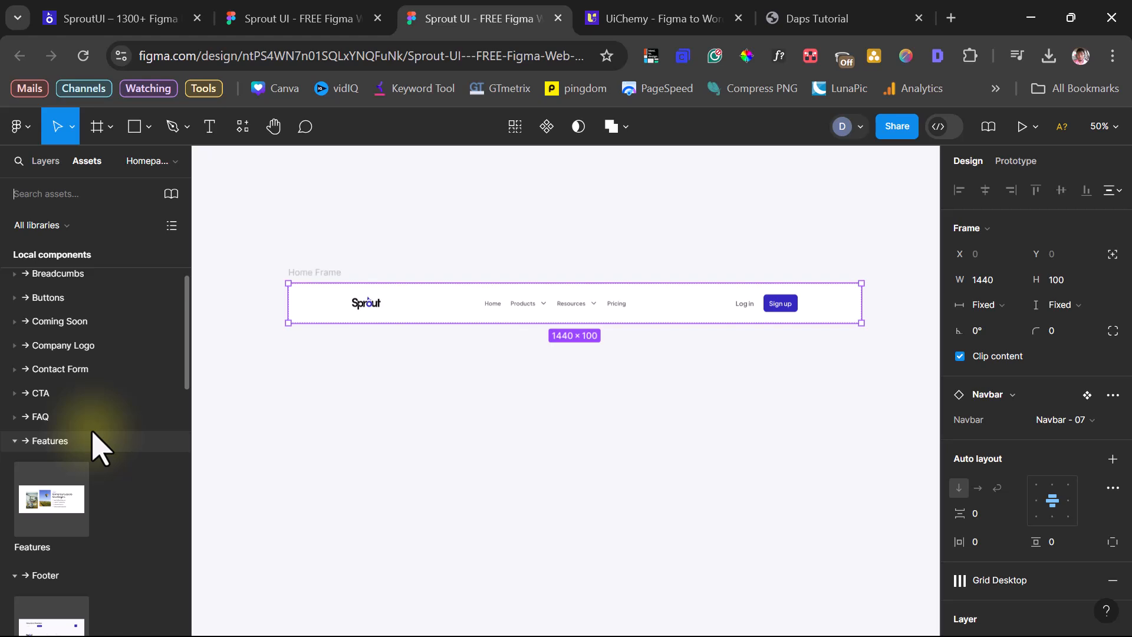
scroll(104, 378, up, 2)
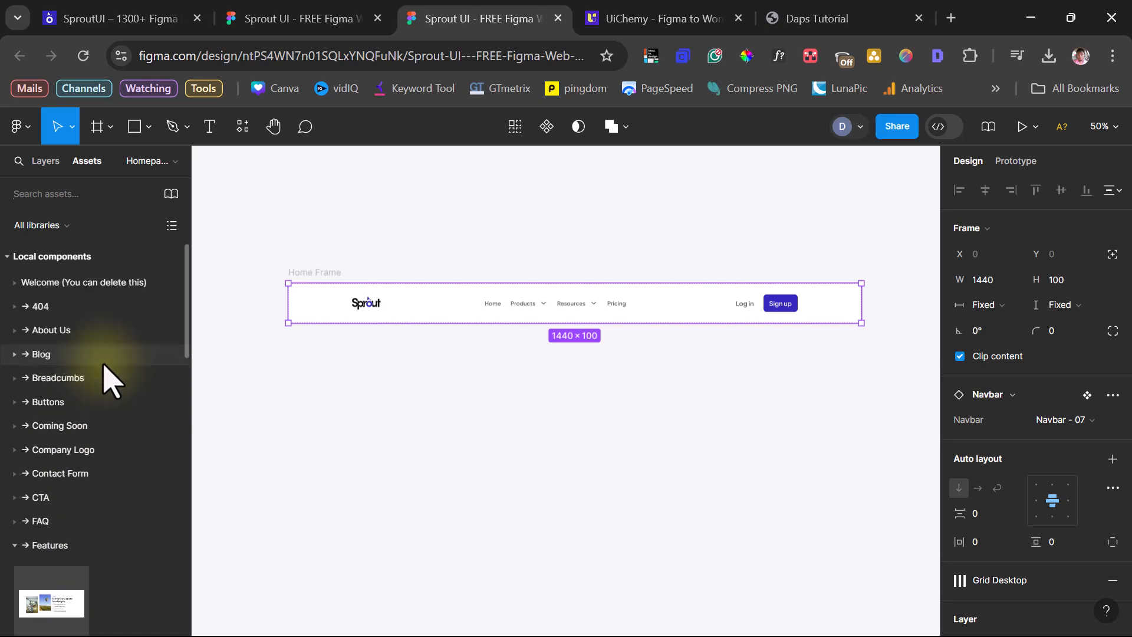
scroll(108, 380, down, 6)
scroll(109, 379, up, 4)
scroll(104, 381, down, 2)
scroll(82, 407, down, 5)
scroll(86, 401, up, 1)
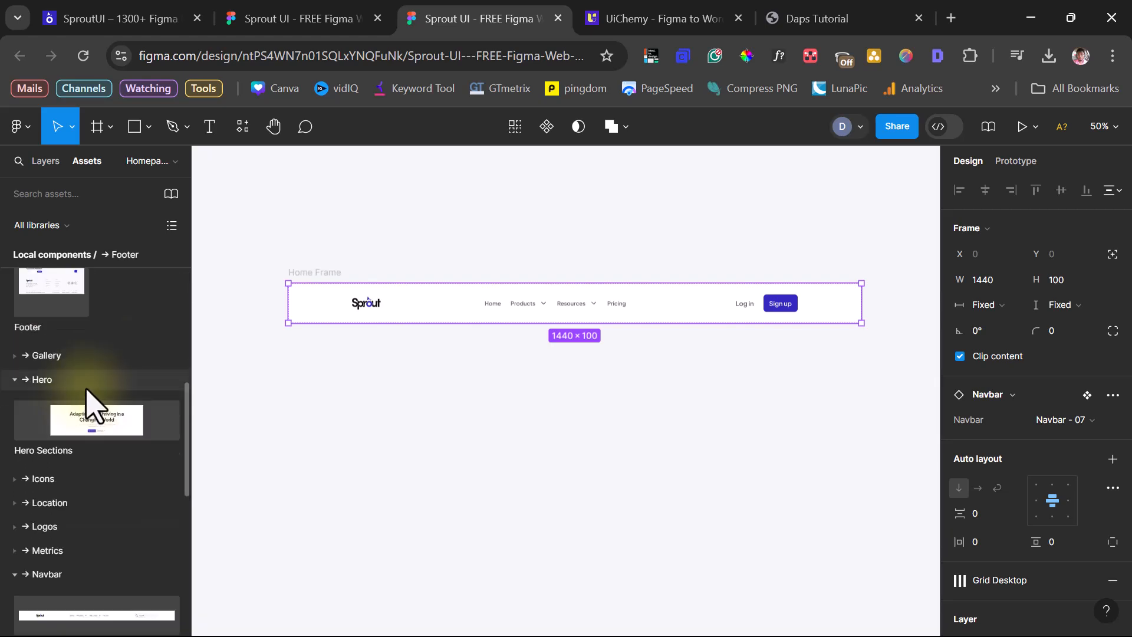
click(47, 381)
click(47, 381)
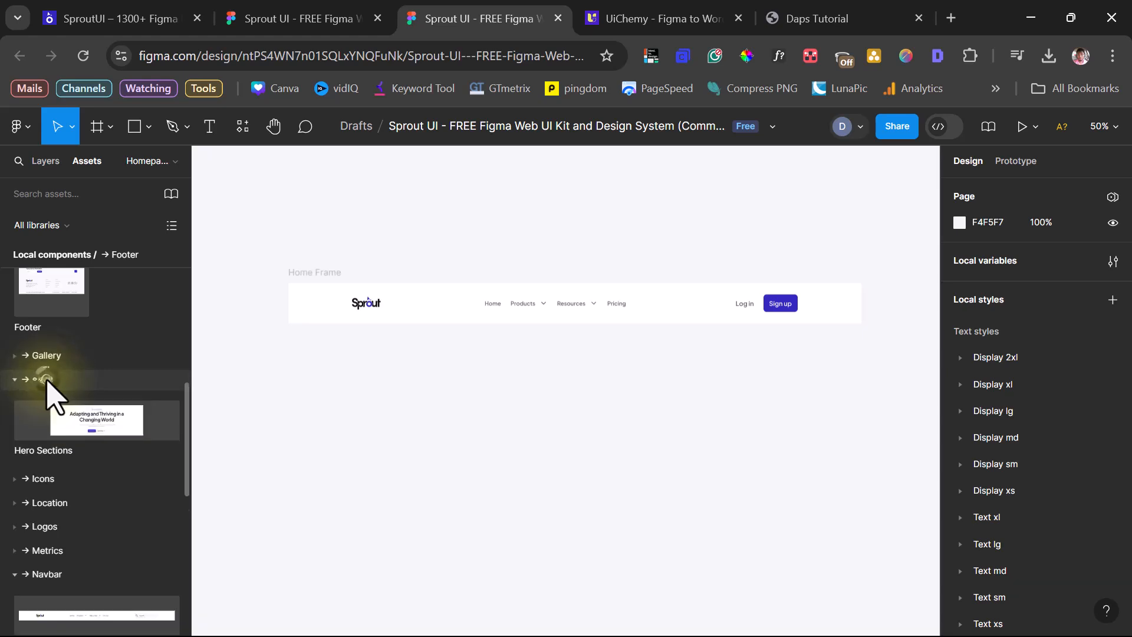
click(85, 417)
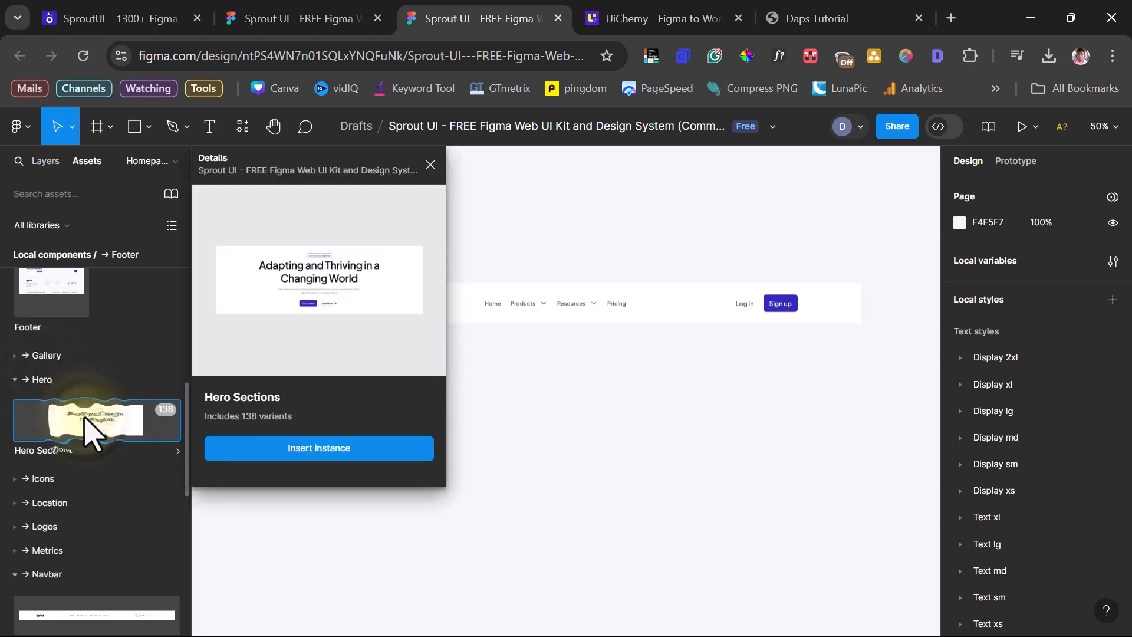
click(296, 451)
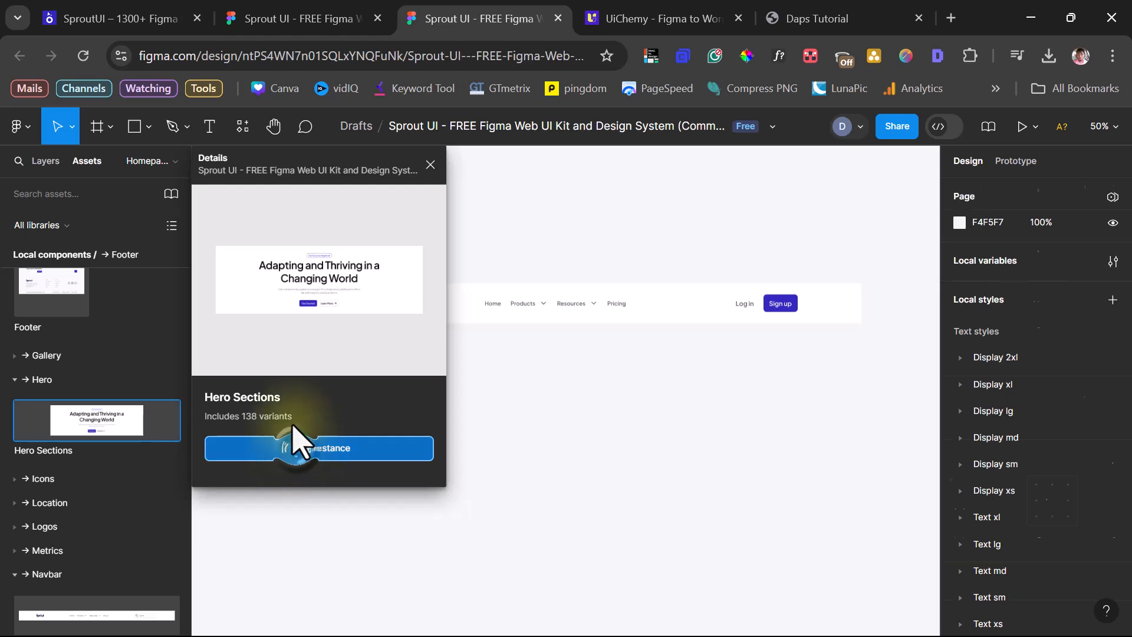
drag(372, 352, 372, 443)
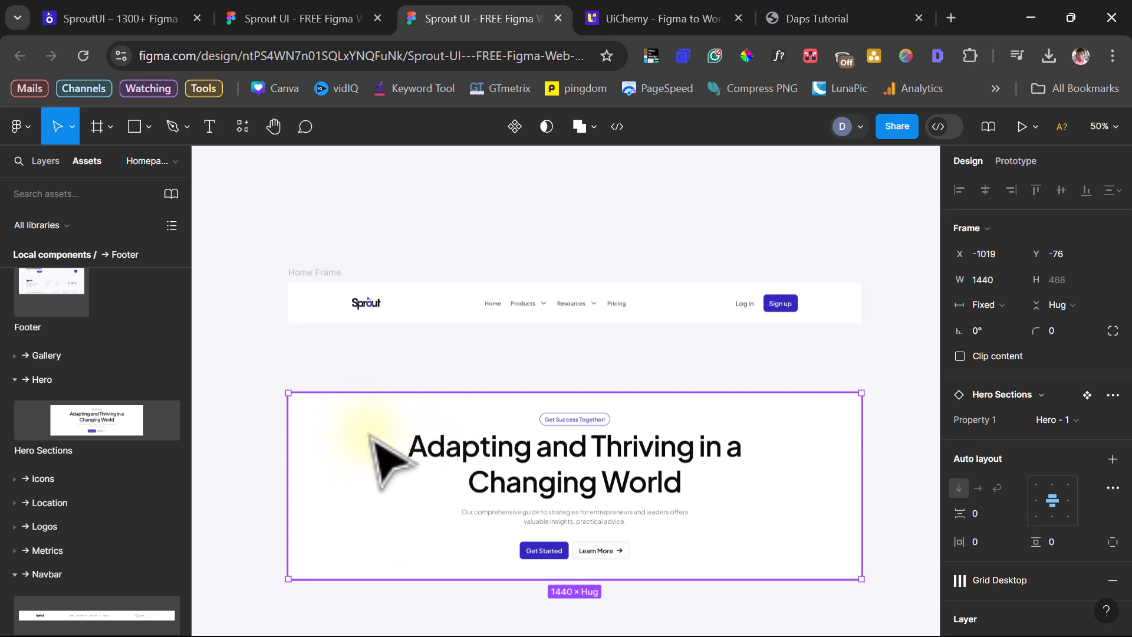
Reposition the hero instance to about Y -164 and set the Home Frame's auto layout direction to vertical
click(321, 298)
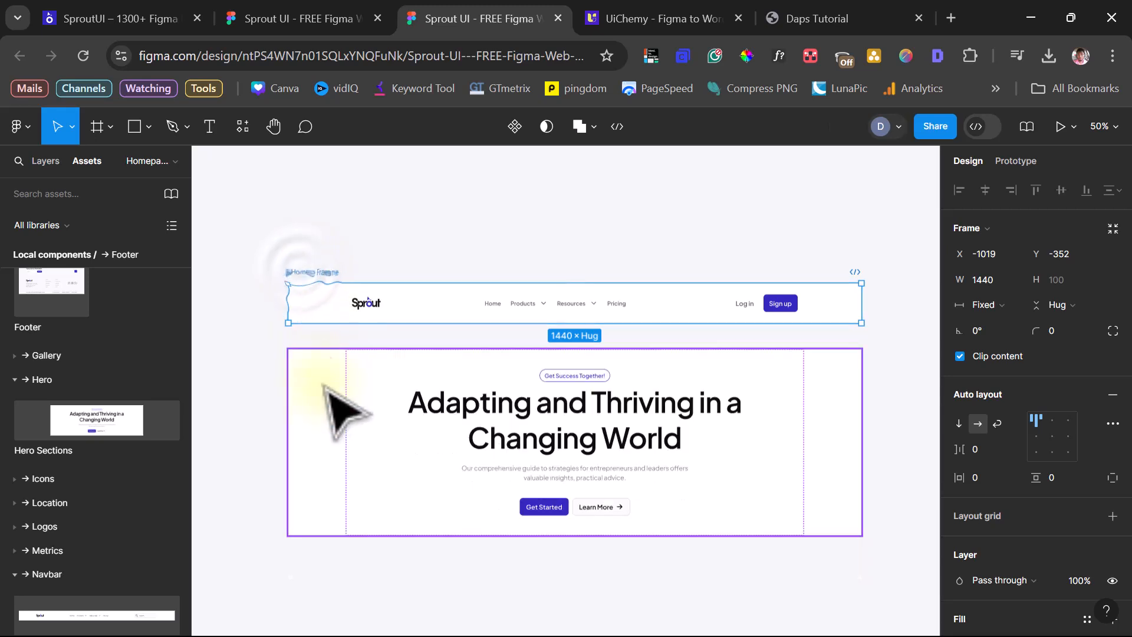
mouse_move(342, 409)
mouse_down()
mouse_move(340, 356)
mouse_move(336, 421)
mouse_up()
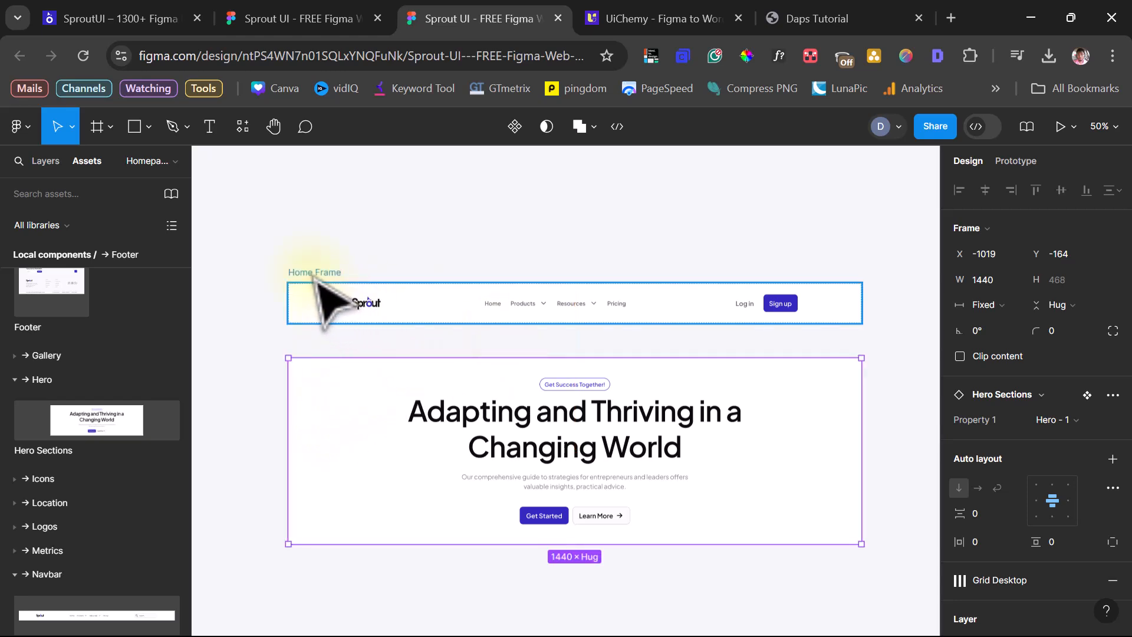
click(323, 298)
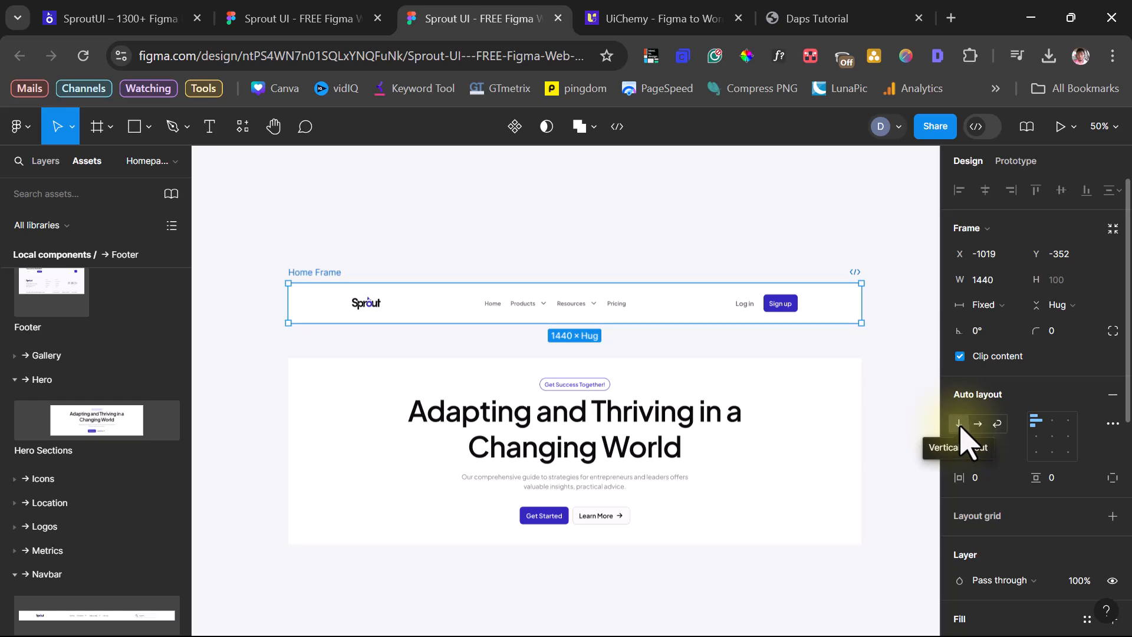
Move the Hero Sections instance into the Home Frame directly below the Navbar and select the frame
click(332, 435)
drag(330, 434, 293, 277)
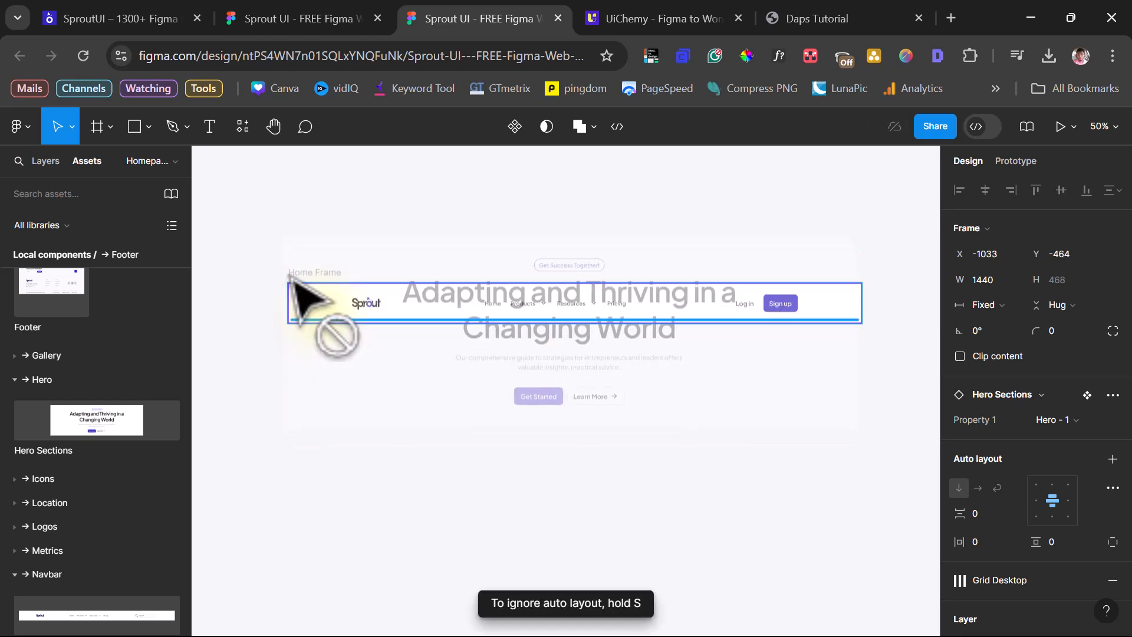
drag(293, 277, 292, 279)
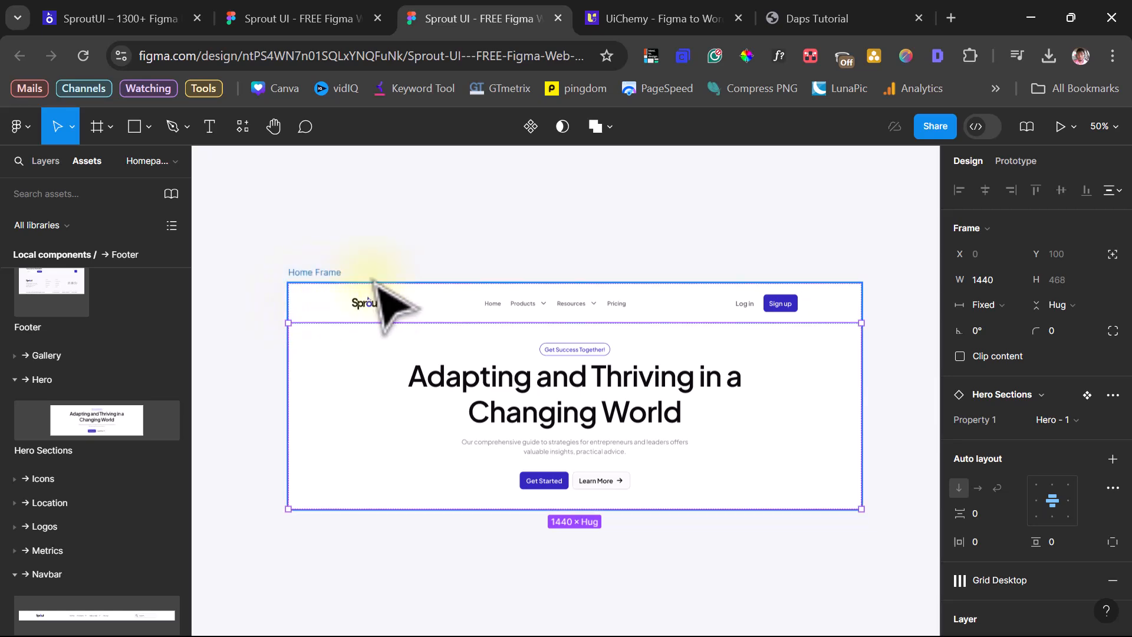
click(320, 274)
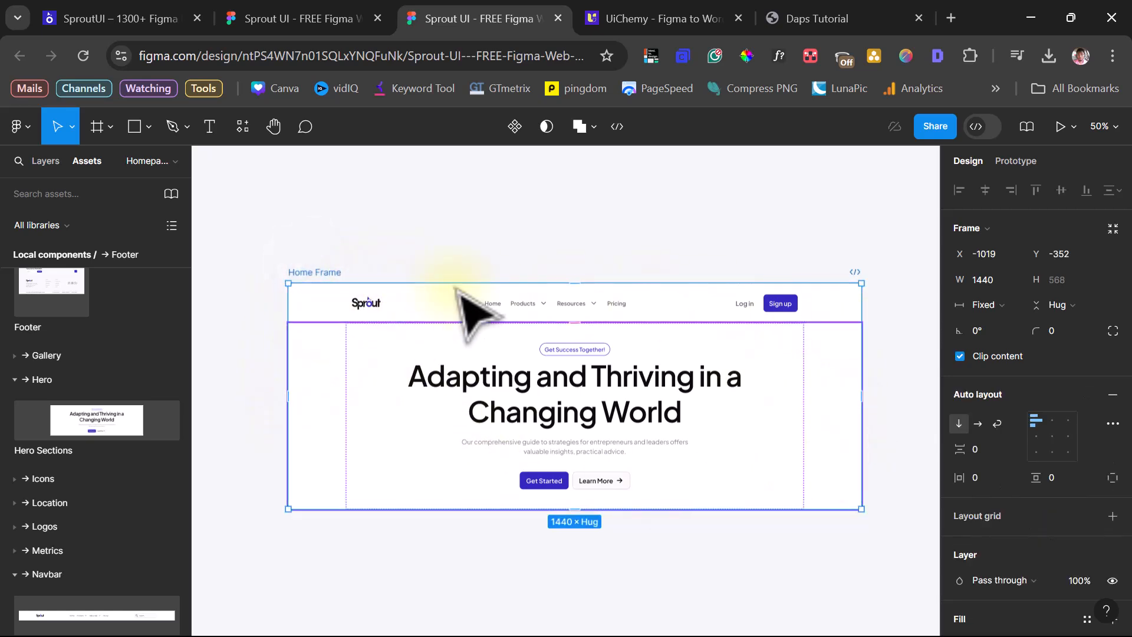
Browse the variants of the Hero Sections instance in the Home Frame and try Hero - 77
click(376, 414)
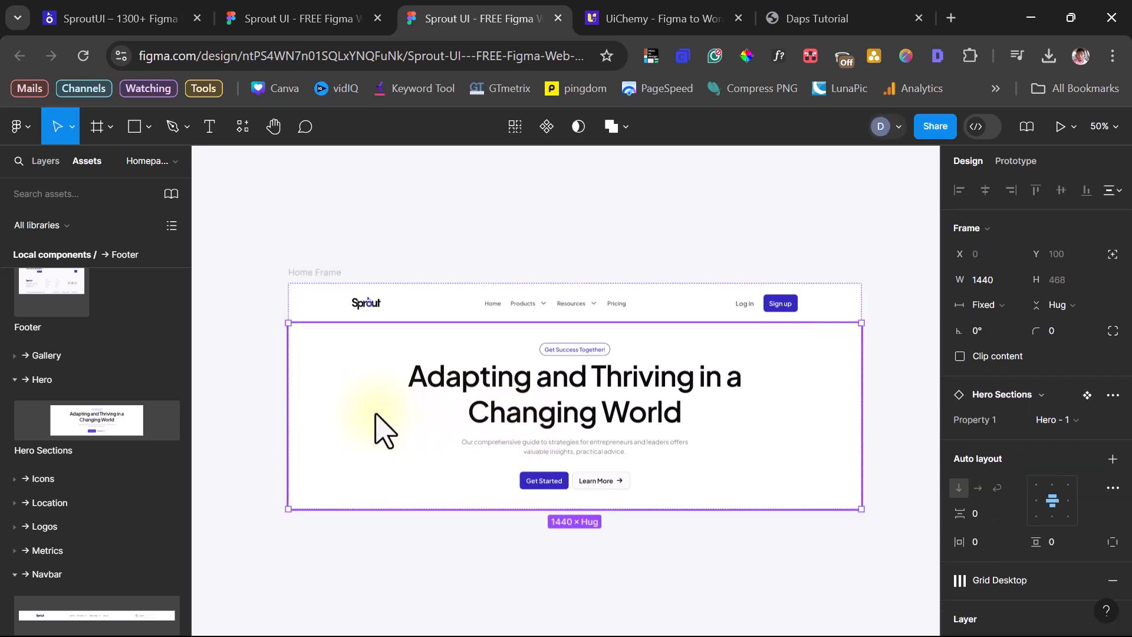
click(1072, 423)
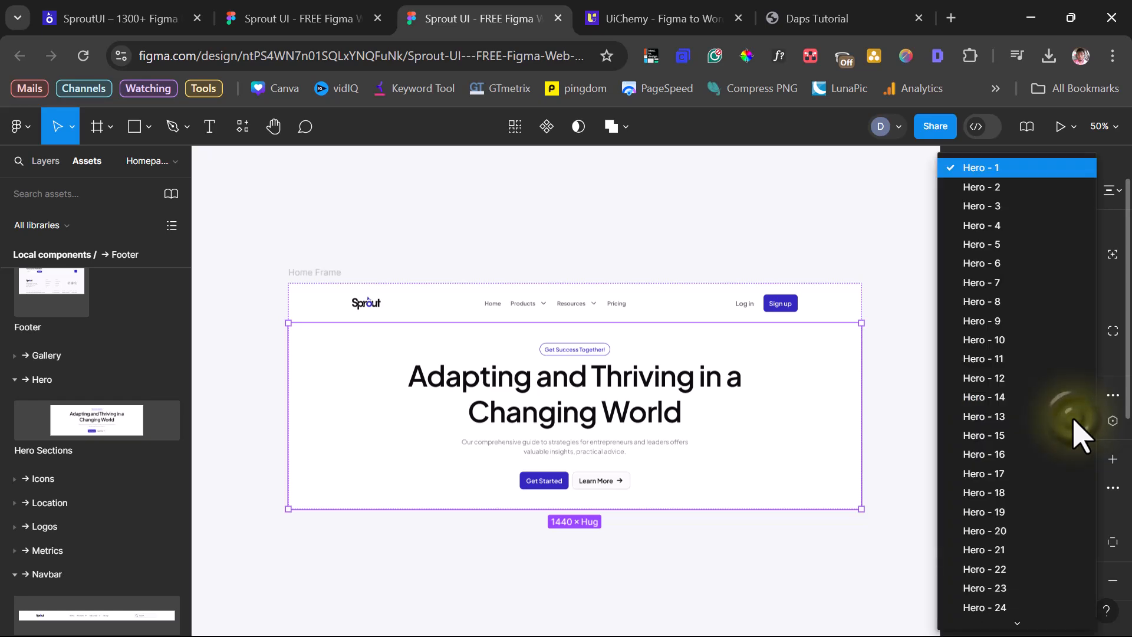
scroll(1061, 418, down, 20)
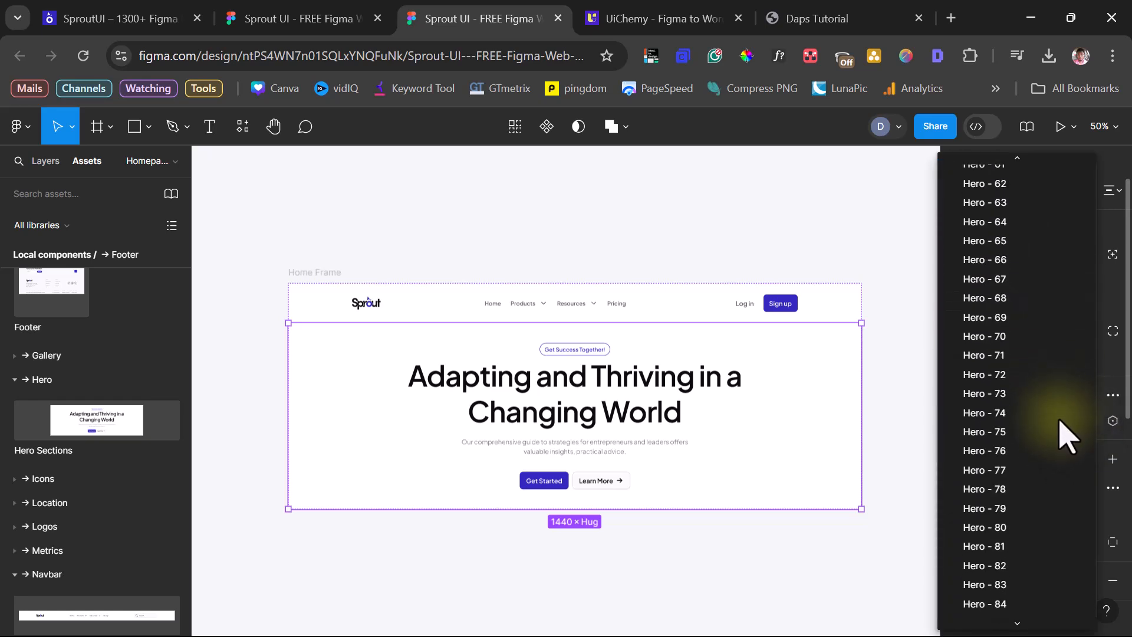
scroll(1059, 422, down, 8)
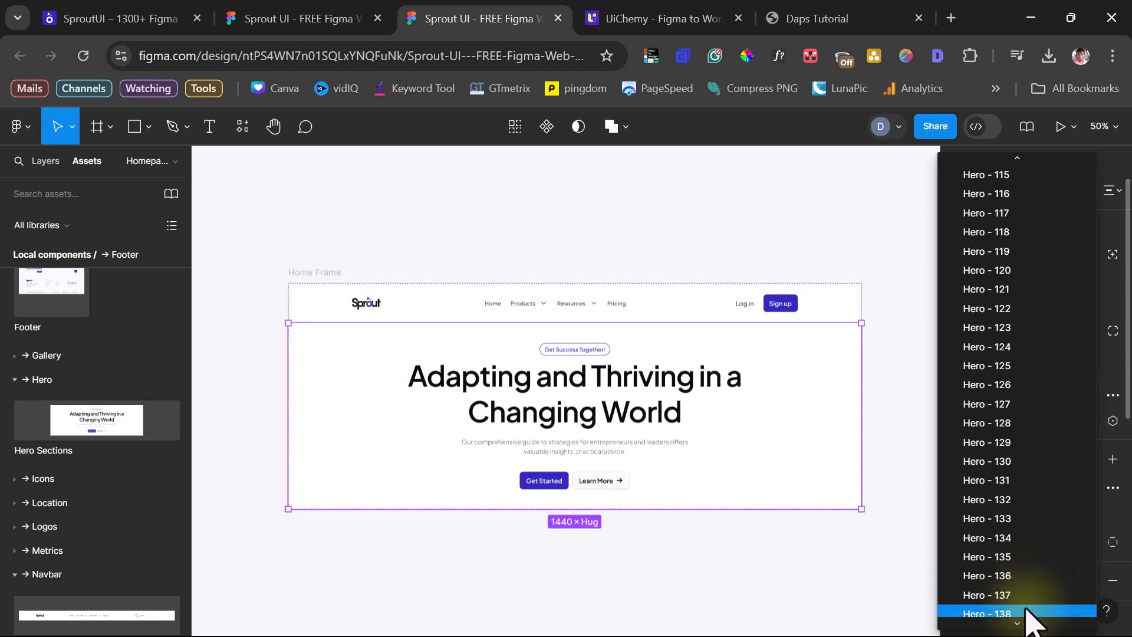
scroll(1041, 529, up, 14)
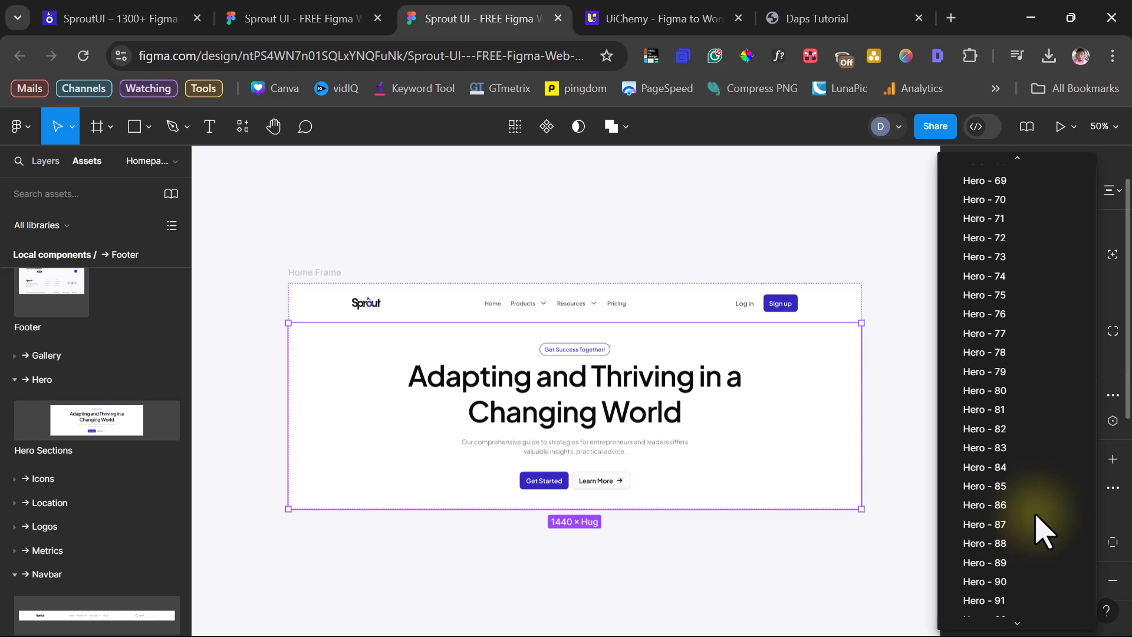
click(1003, 333)
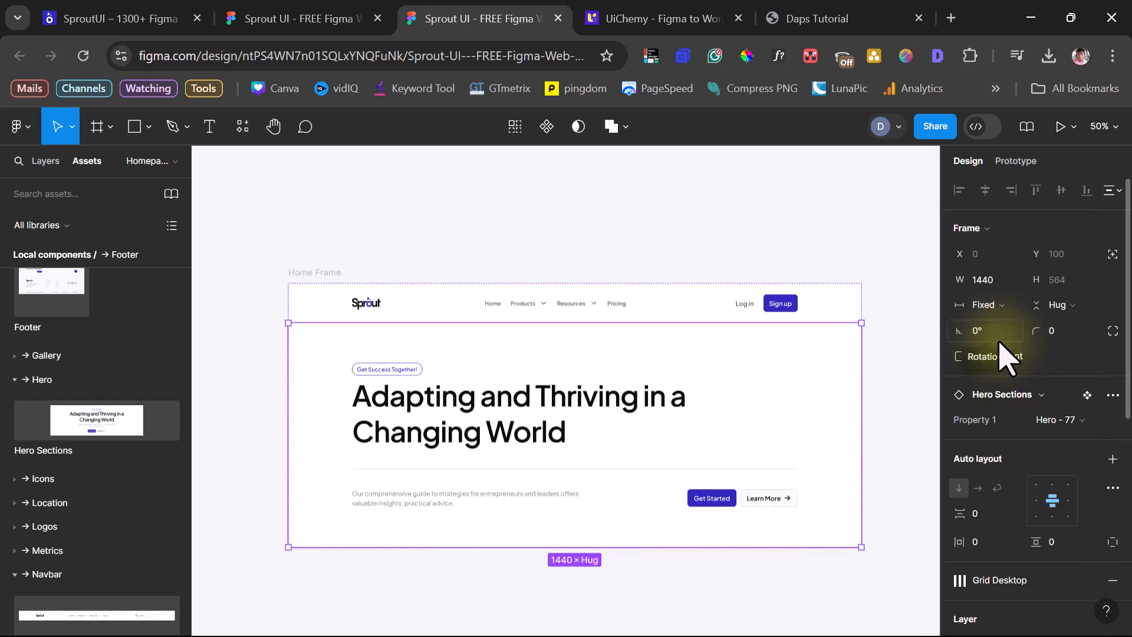
Try the Hero - 82 and Hero - 45 variants on the Hero Sections instance
click(1077, 420)
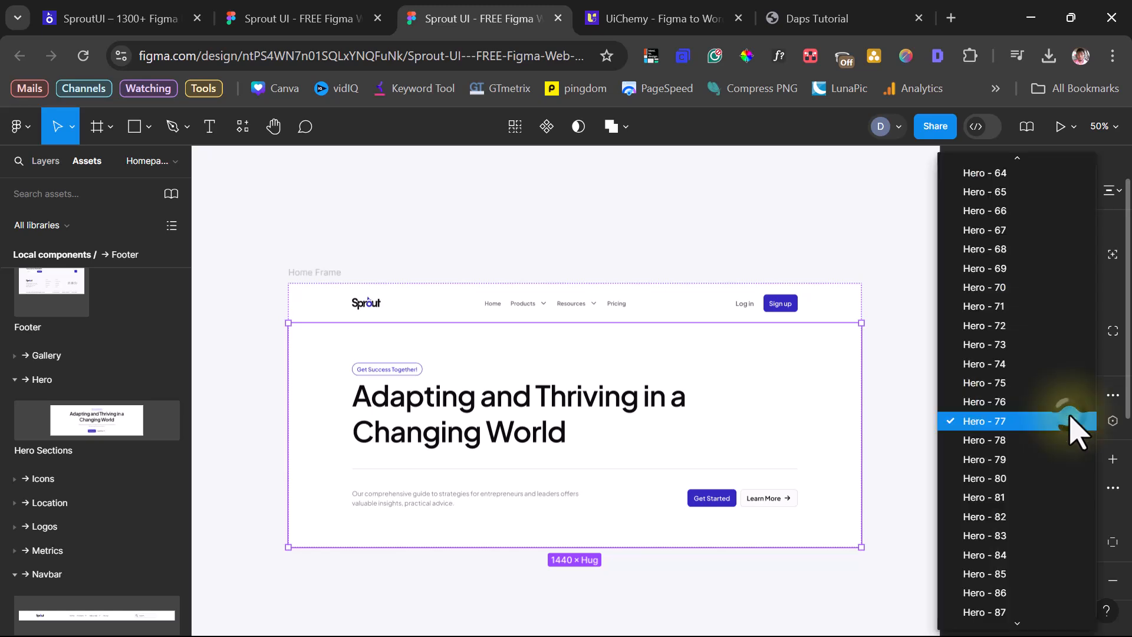
click(1031, 519)
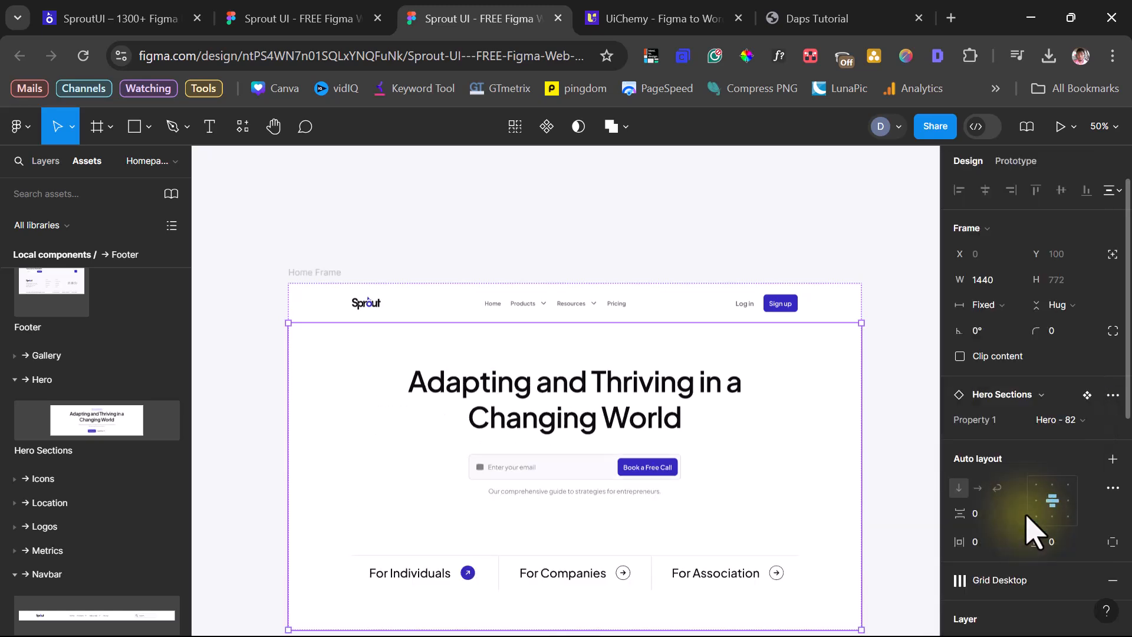
click(1071, 420)
scroll(1014, 383, up, 8)
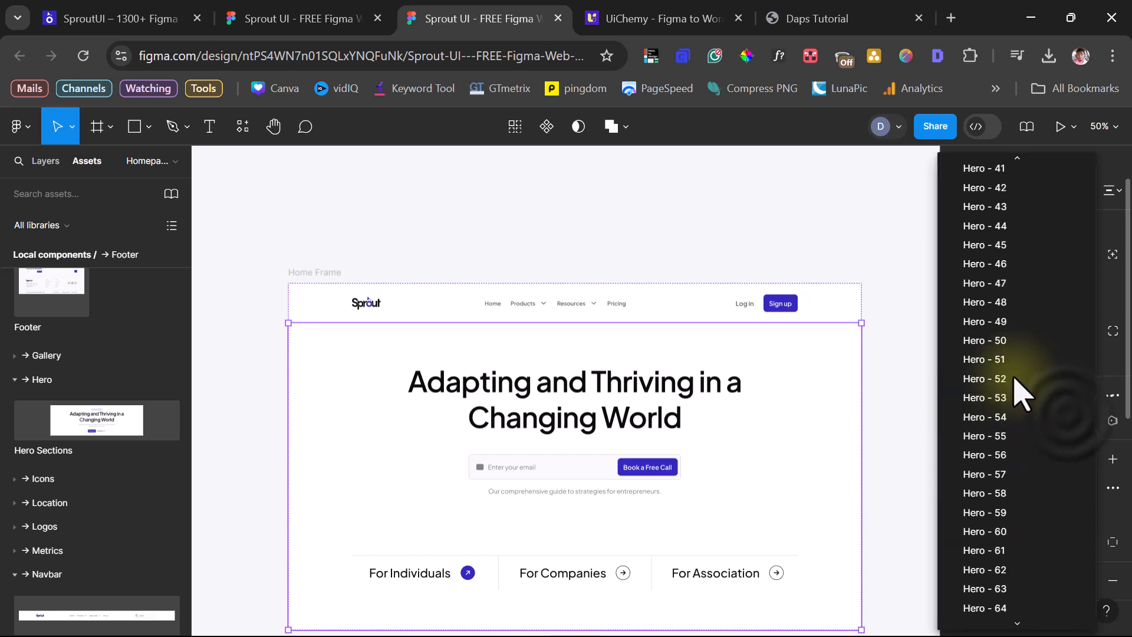
click(993, 244)
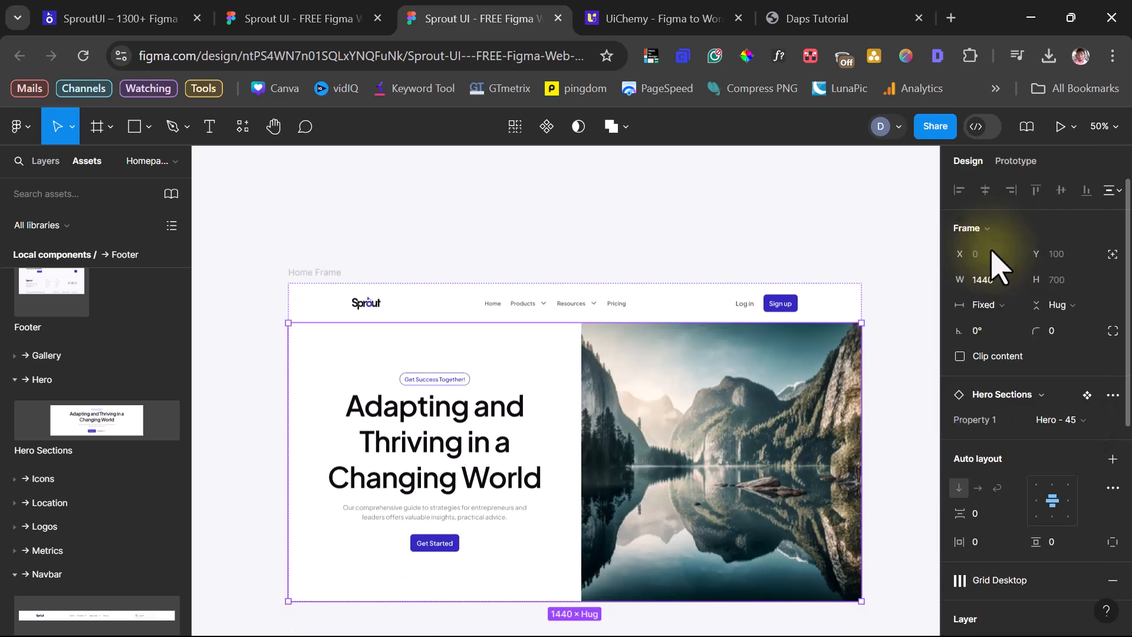
Set the Hero Sections instance to the Hero - 15 variant and review the whole section in the Home Frame
click(1076, 421)
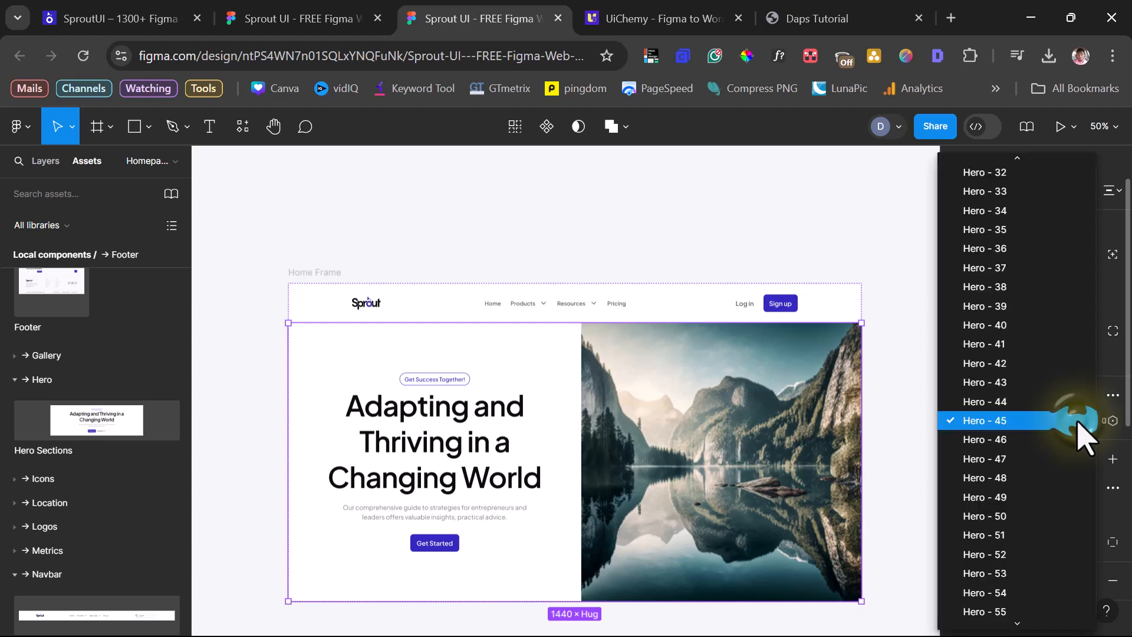
scroll(1012, 448, up, 10)
click(1012, 457)
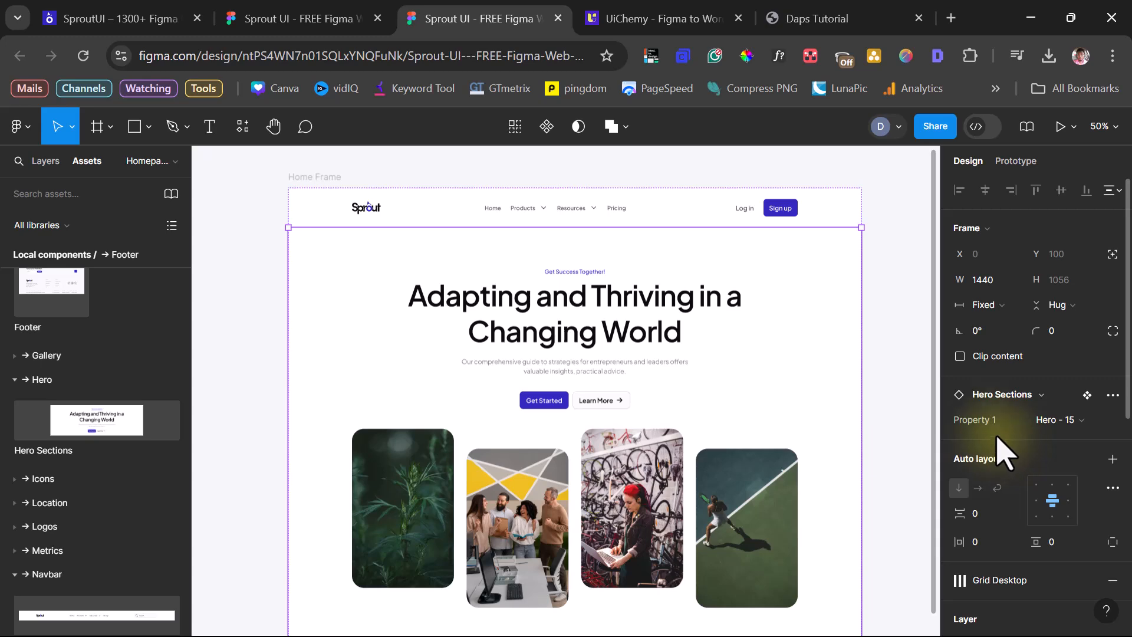
scroll(325, 351, down, 5)
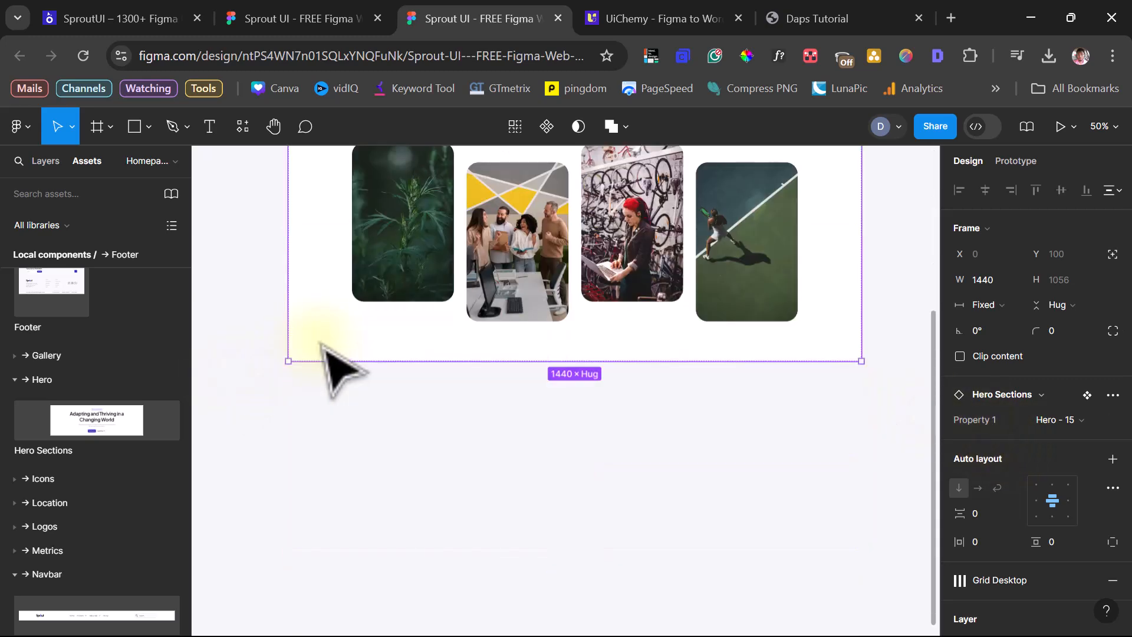
scroll(325, 348, up, 7)
scroll(342, 368, down, 3)
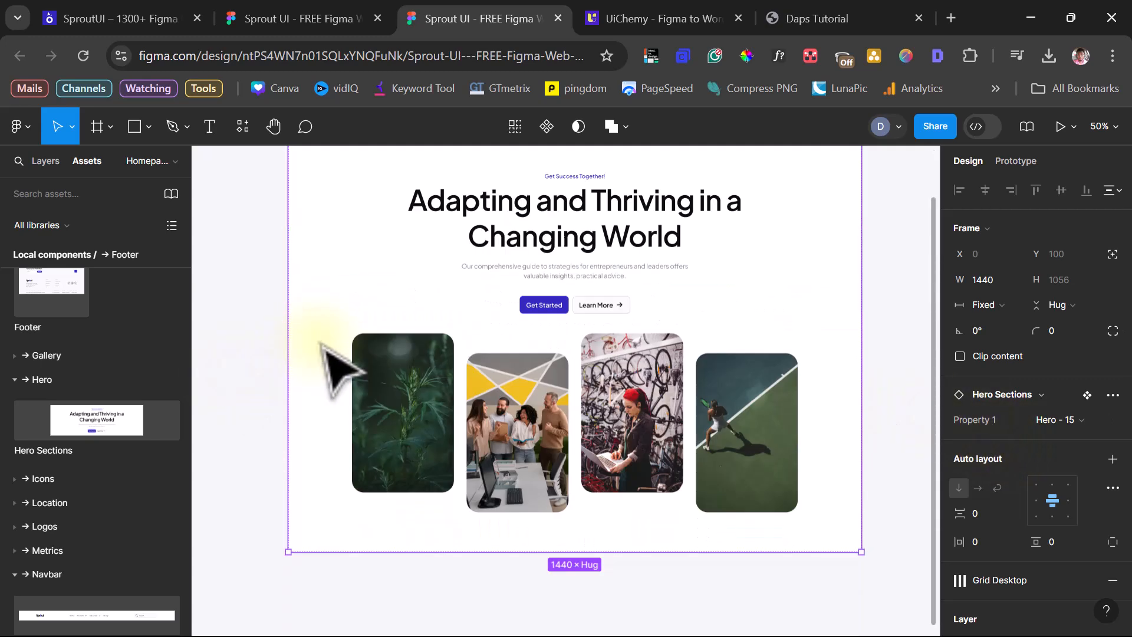
scroll(127, 341, up, 3)
Insert an instance of the Services component from the local components onto the Homepage canvas
scroll(122, 340, down, 6)
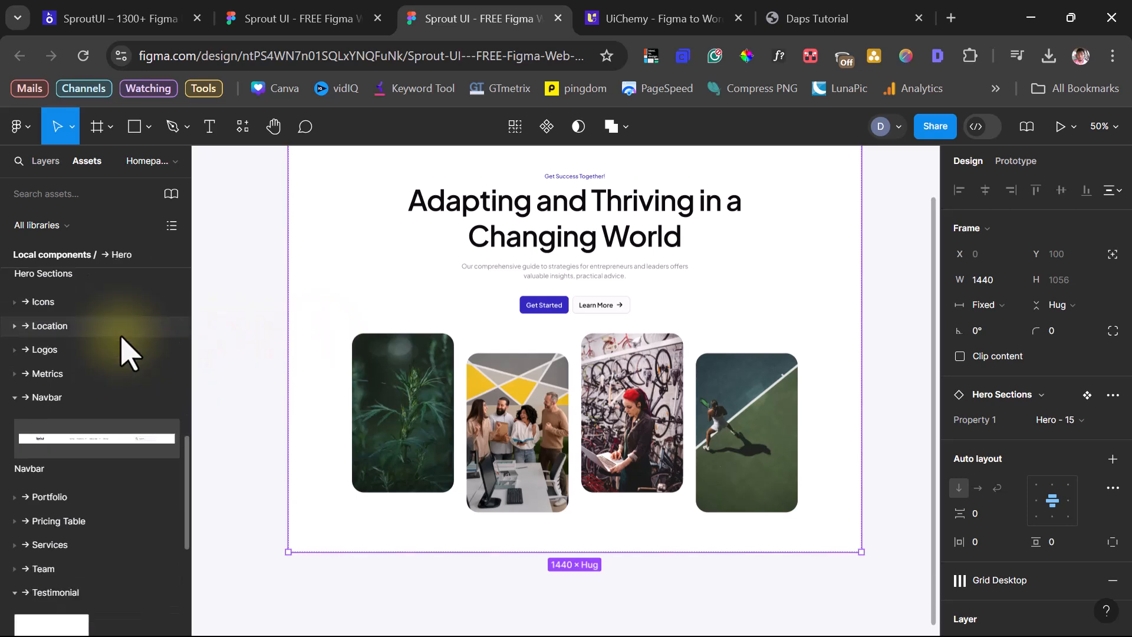
scroll(127, 352, down, 3)
scroll(126, 352, up, 1)
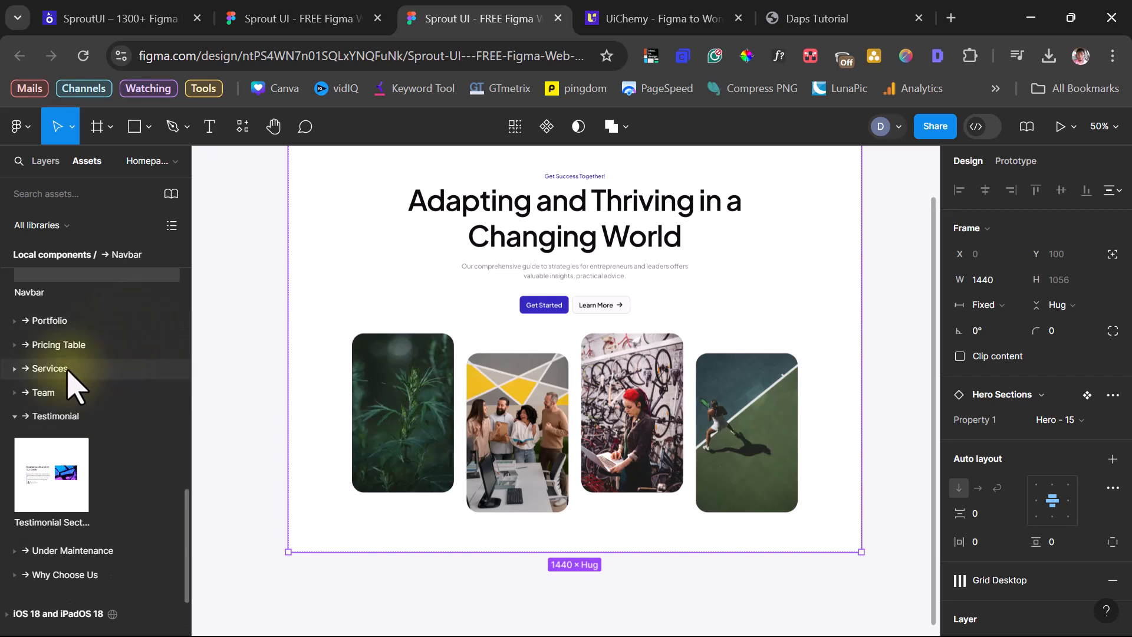
click(36, 369)
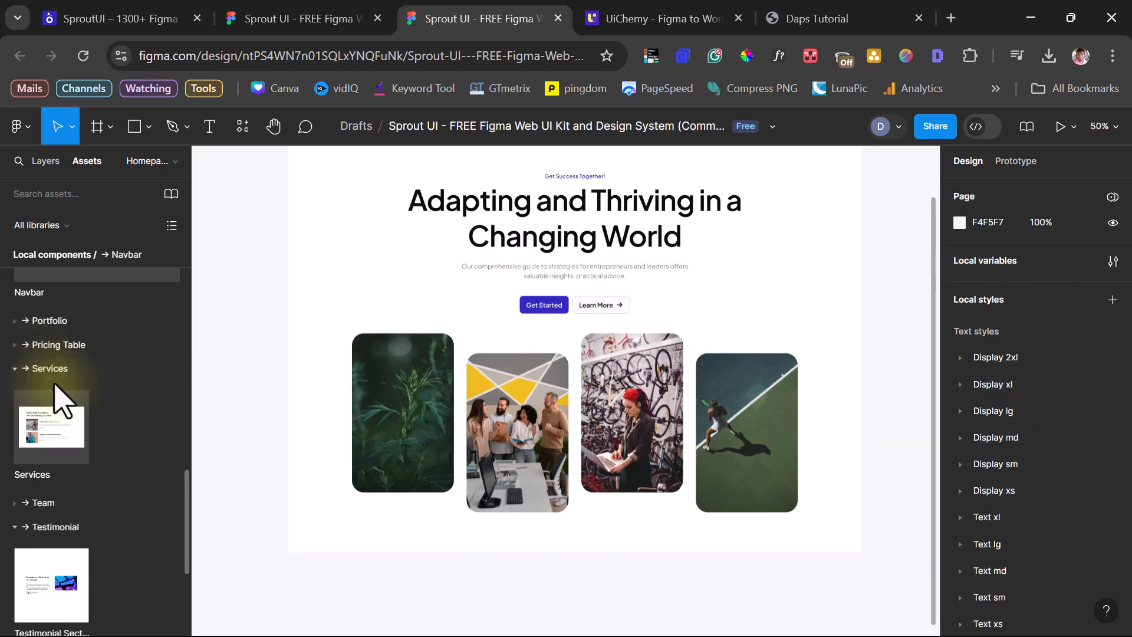
click(44, 450)
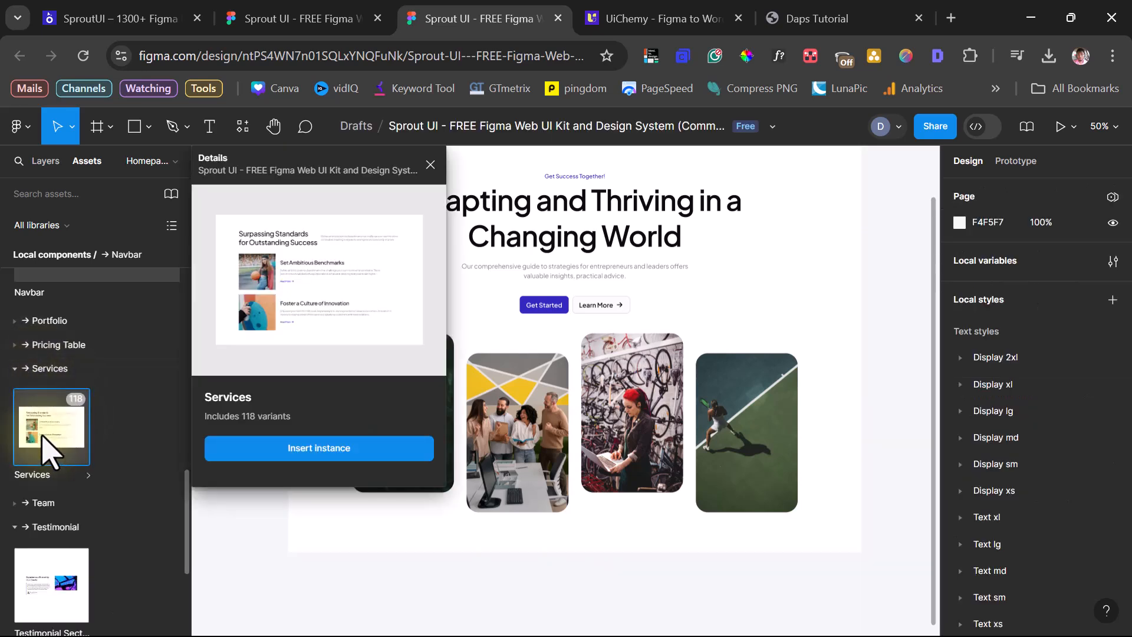
click(336, 451)
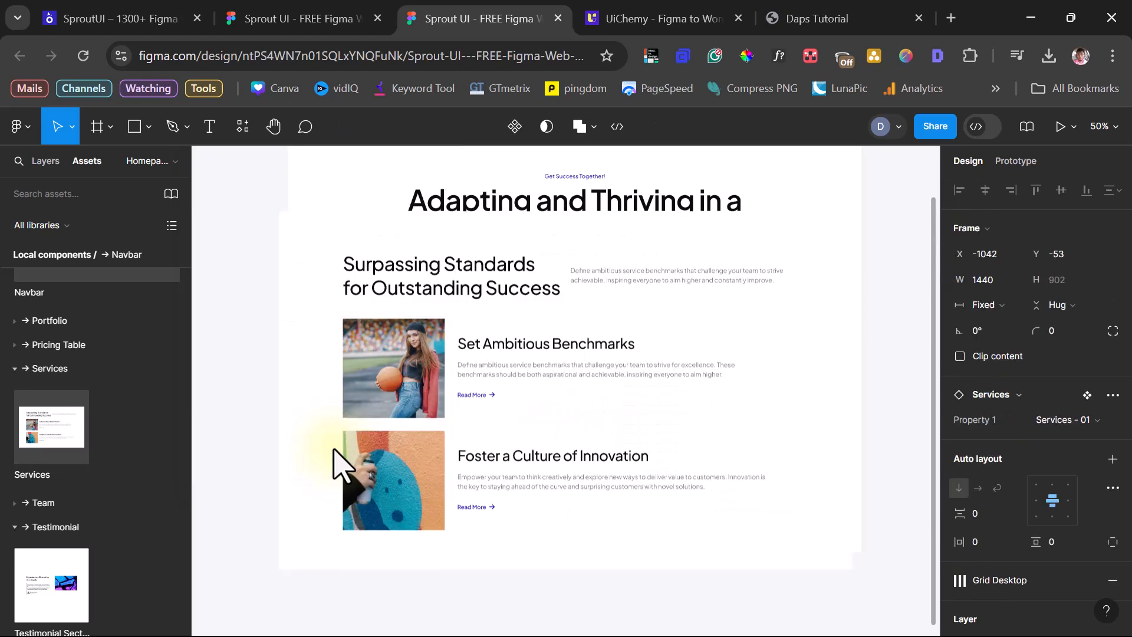
Move the Services instance into the Home Frame directly below the Hero section and select the frame
scroll(333, 307, up, 2)
click(296, 180)
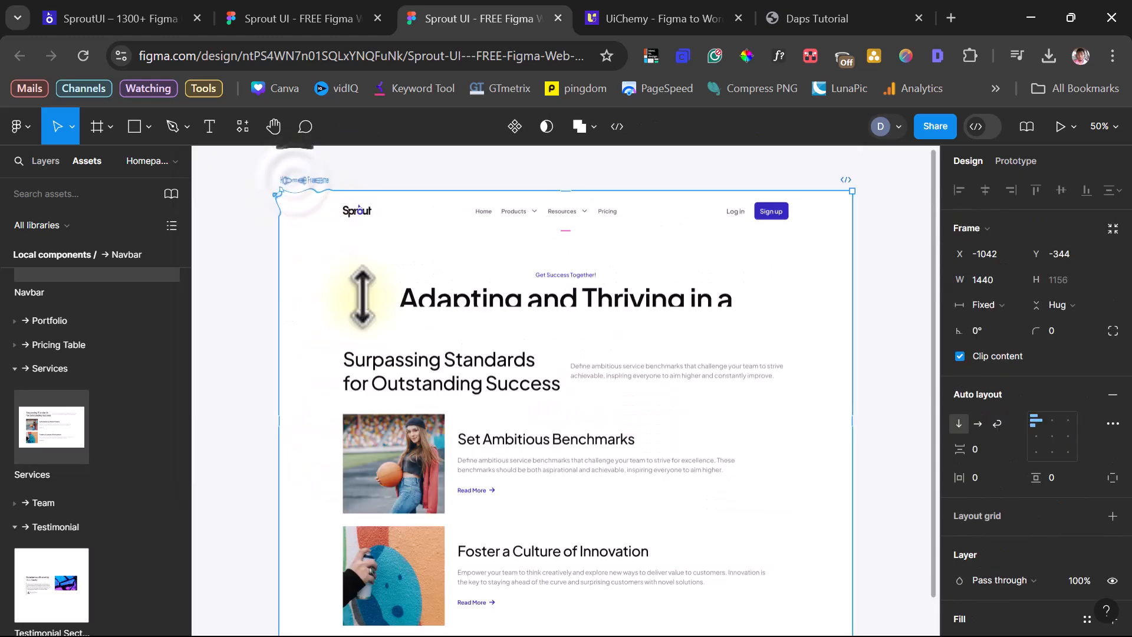
drag(352, 358, 358, 371)
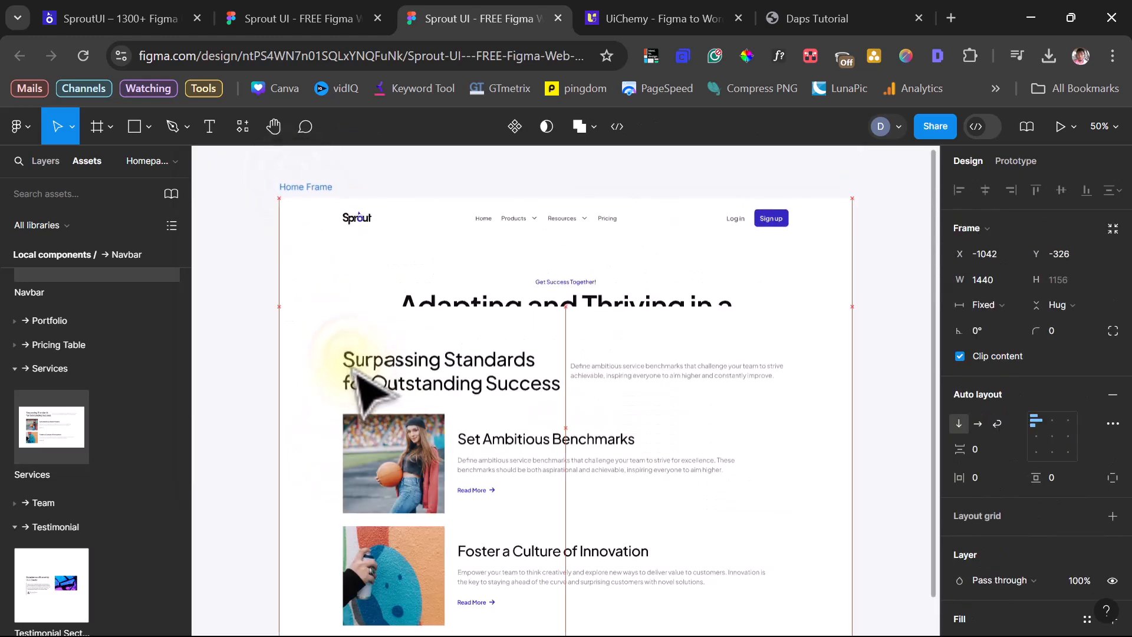
drag(564, 379, 550, 611)
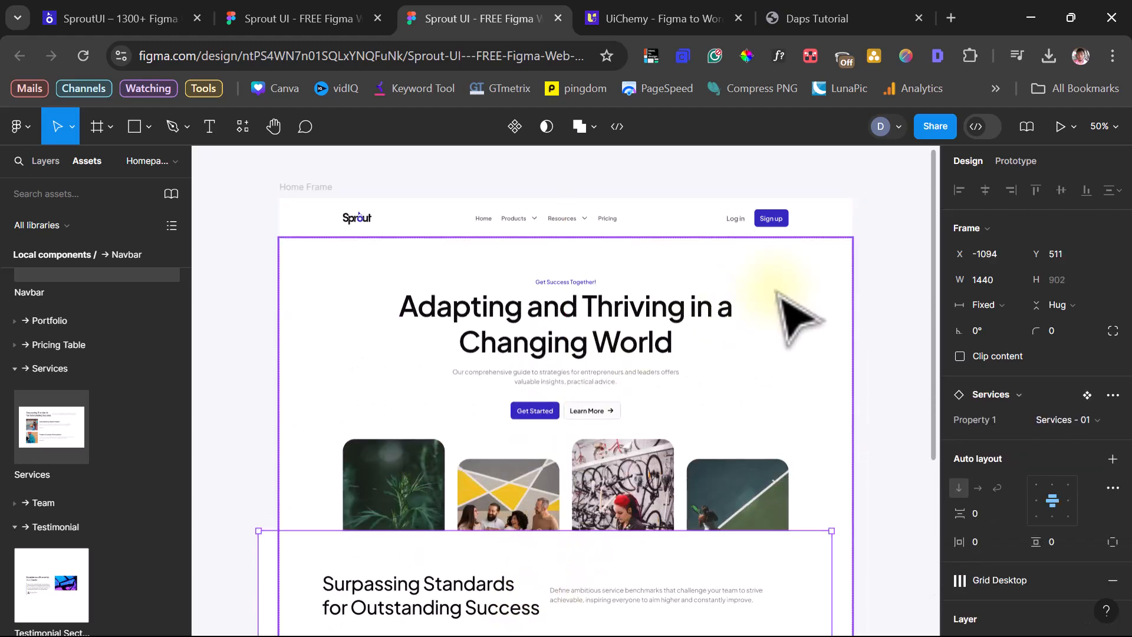
key(ctrl+minus)
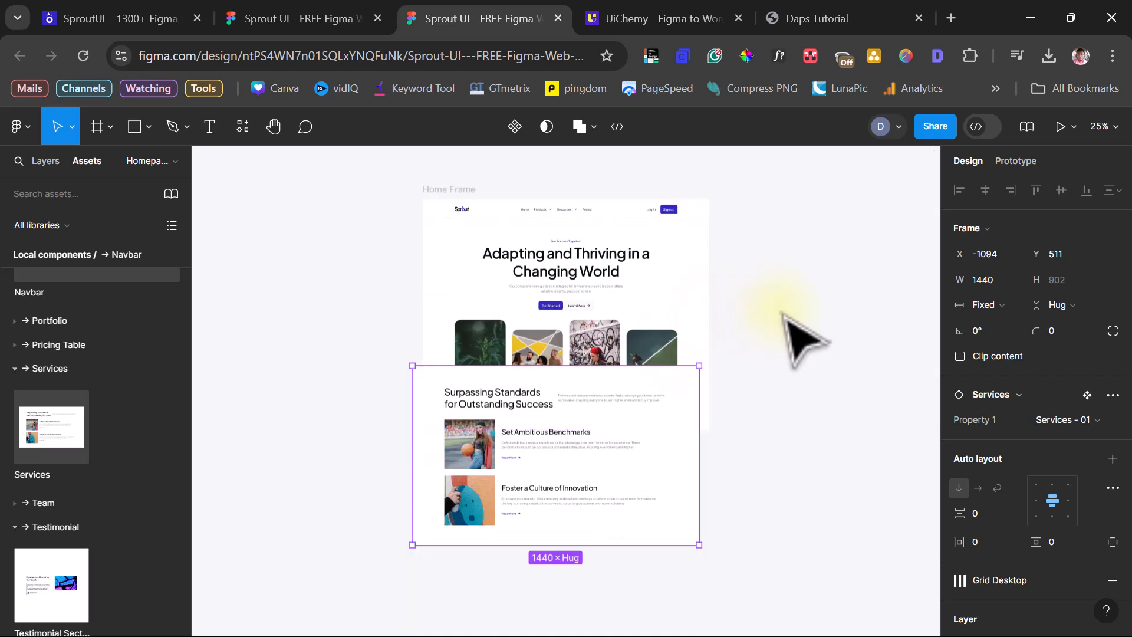
drag(467, 480, 478, 523)
click(454, 199)
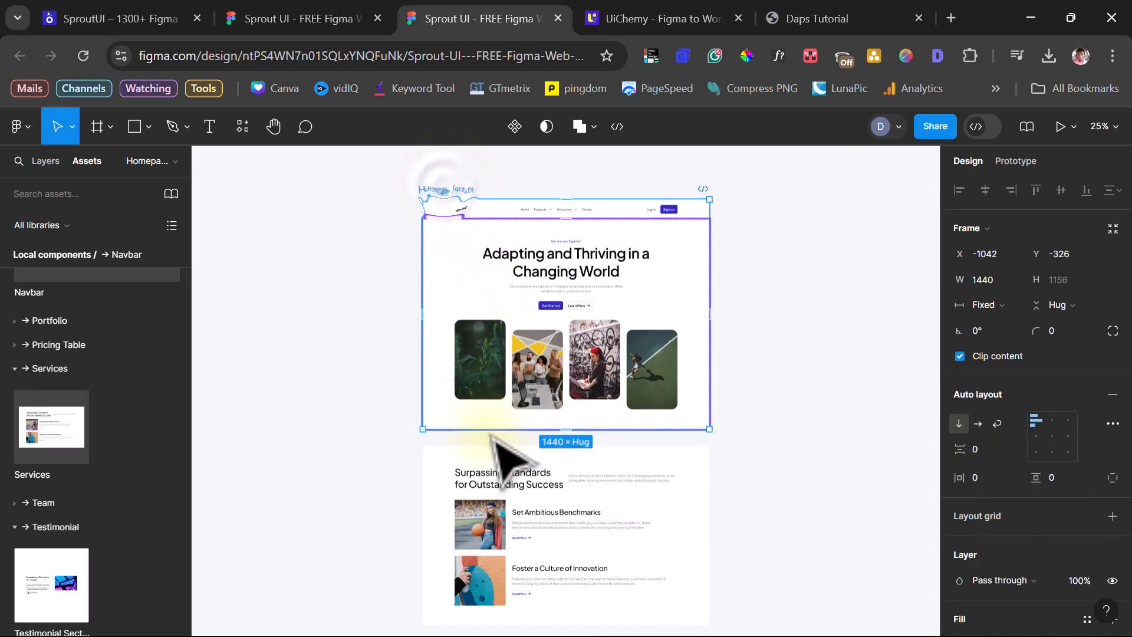
drag(465, 506, 462, 433)
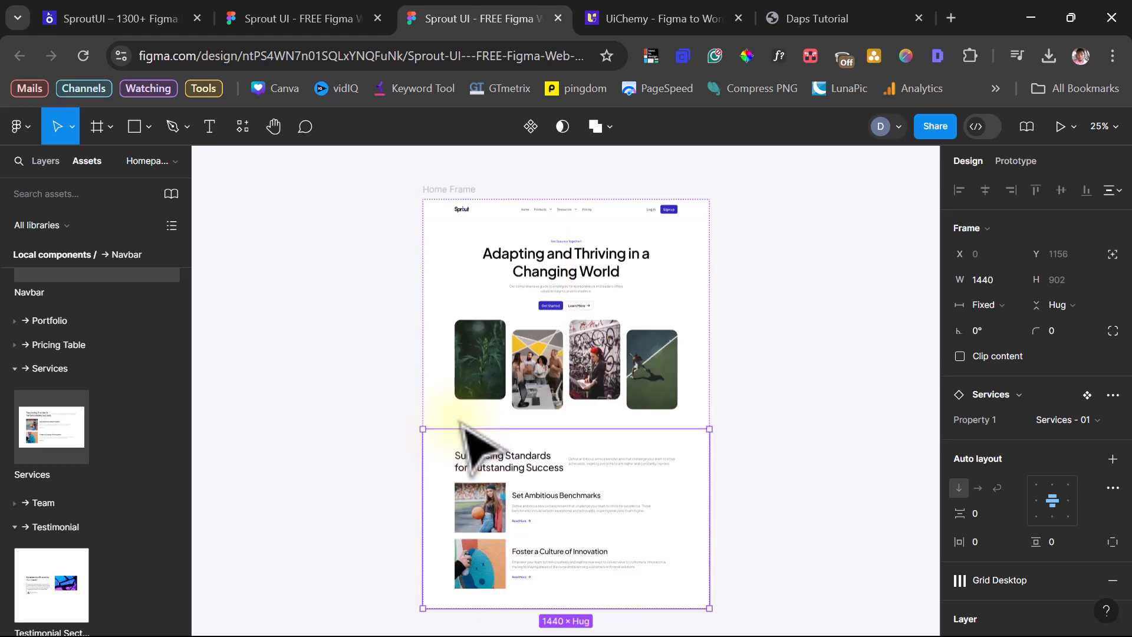
click(460, 192)
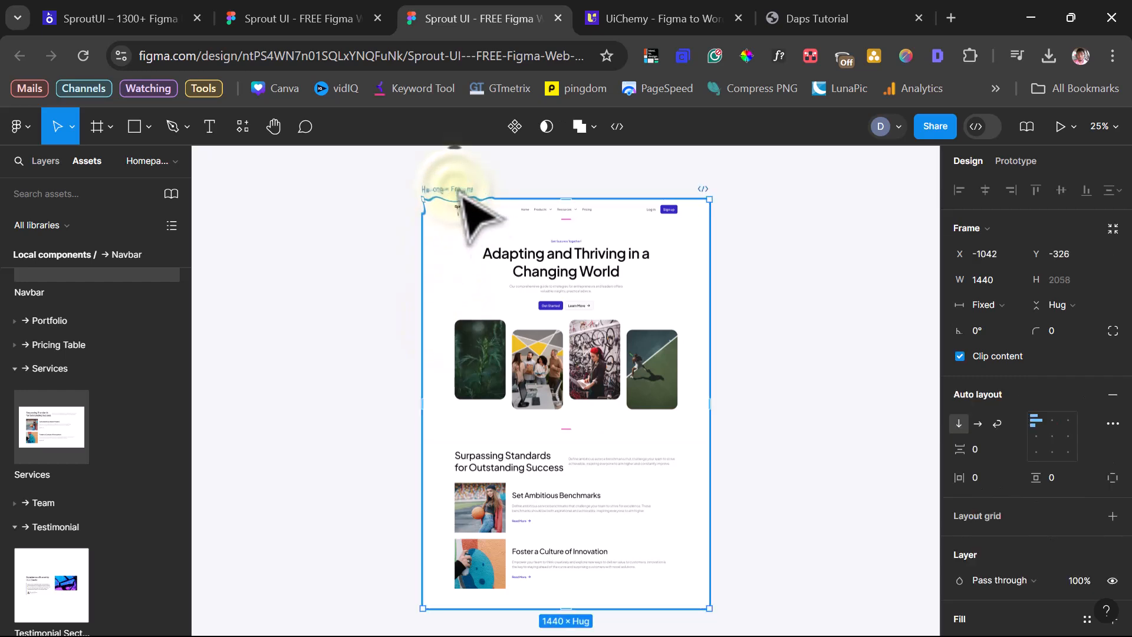
Set the Services instance in the Home Frame to the Services - 102 variant
scroll(758, 336, down, 5)
scroll(758, 347, up, 3)
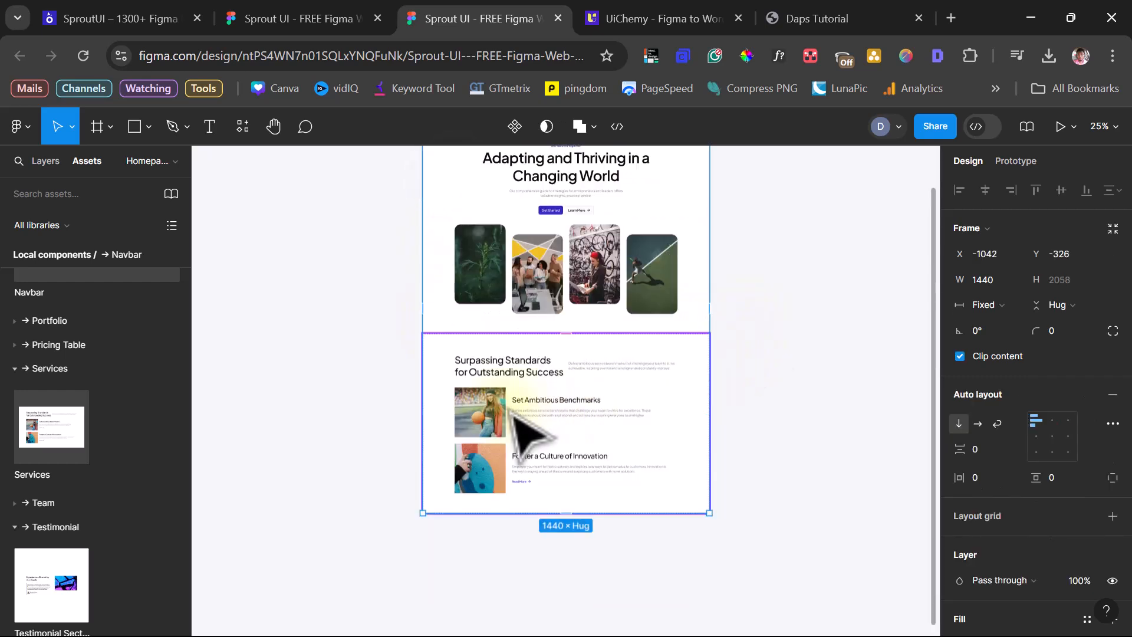
click(604, 418)
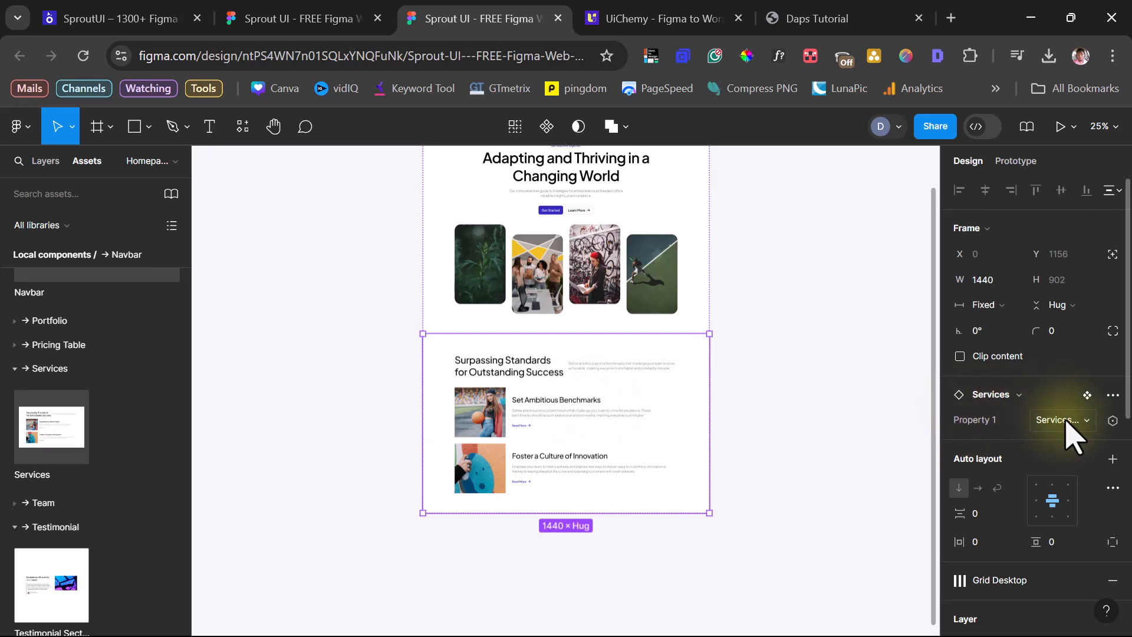
click(1066, 420)
scroll(1051, 464, down, 10)
scroll(1049, 459, down, 15)
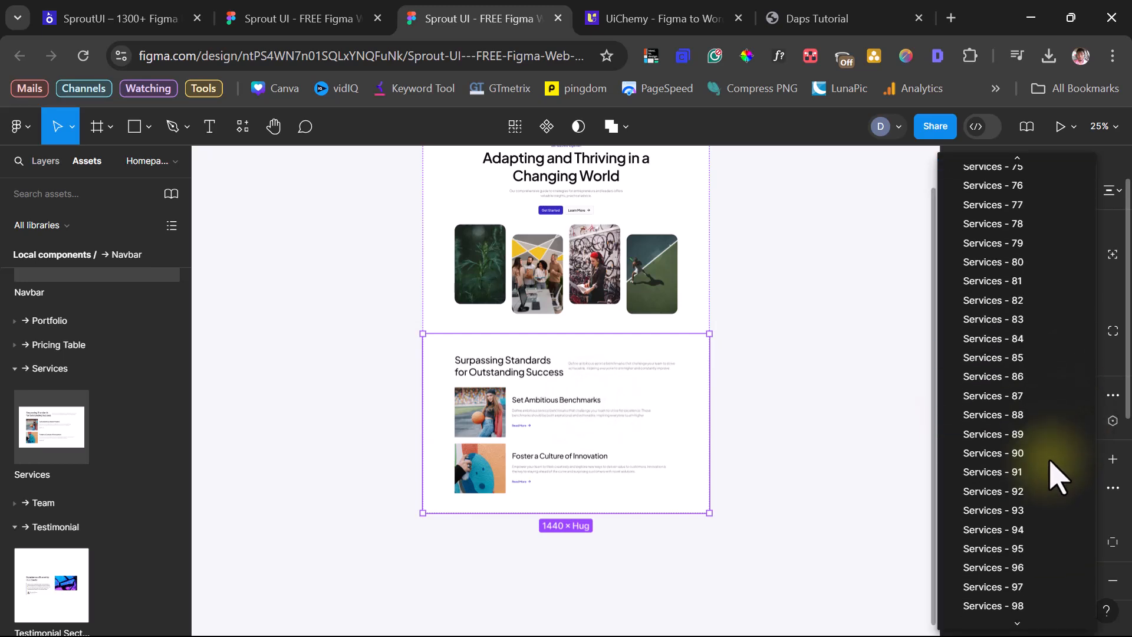
scroll(1043, 481, up, 2)
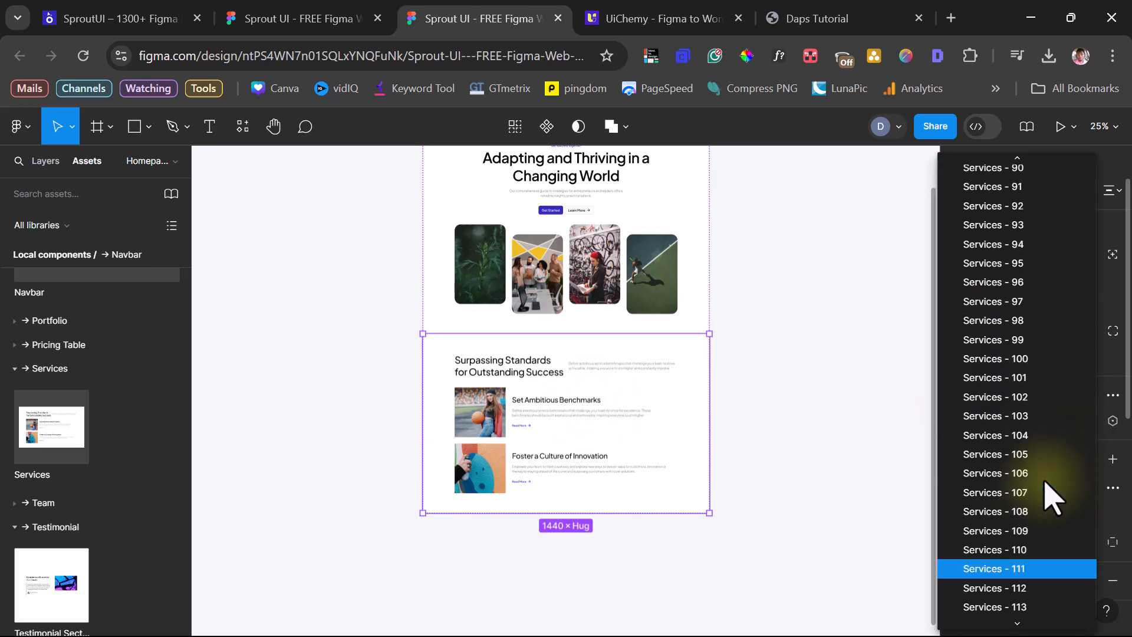
click(1012, 399)
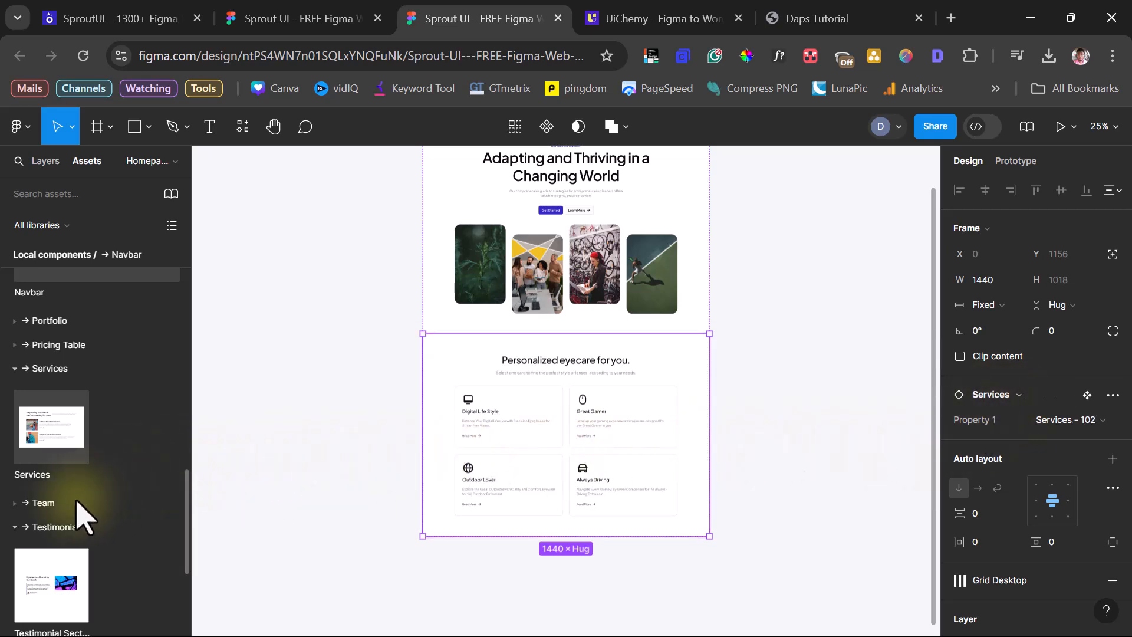
Insert an instance of the Testimonial Sections component from the local components
scroll(74, 501, down, 3)
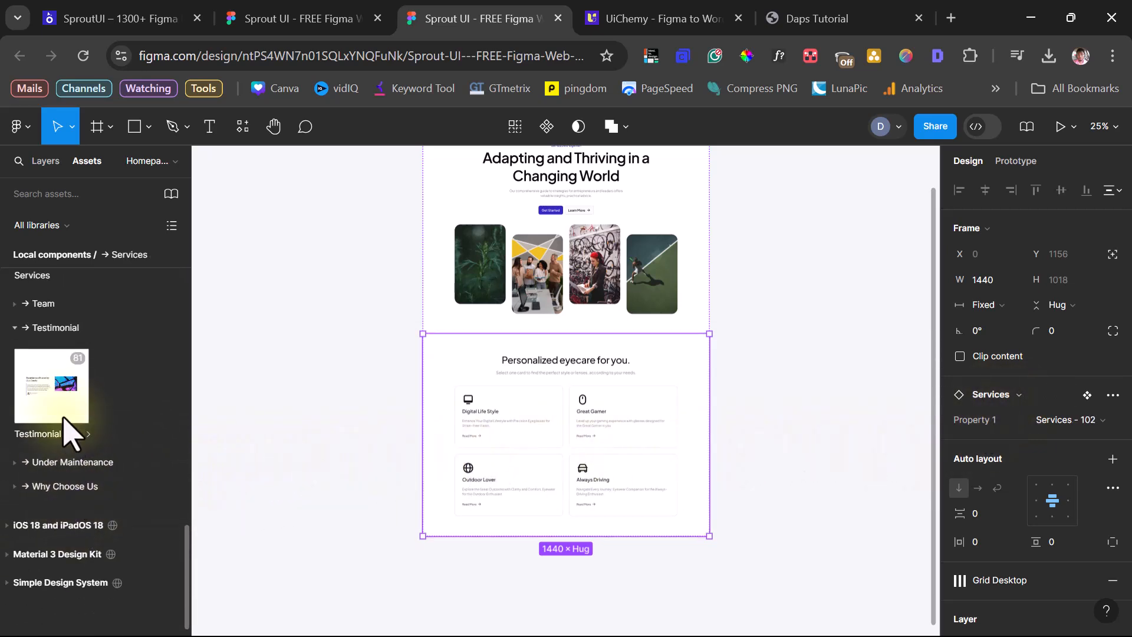
click(54, 412)
click(272, 449)
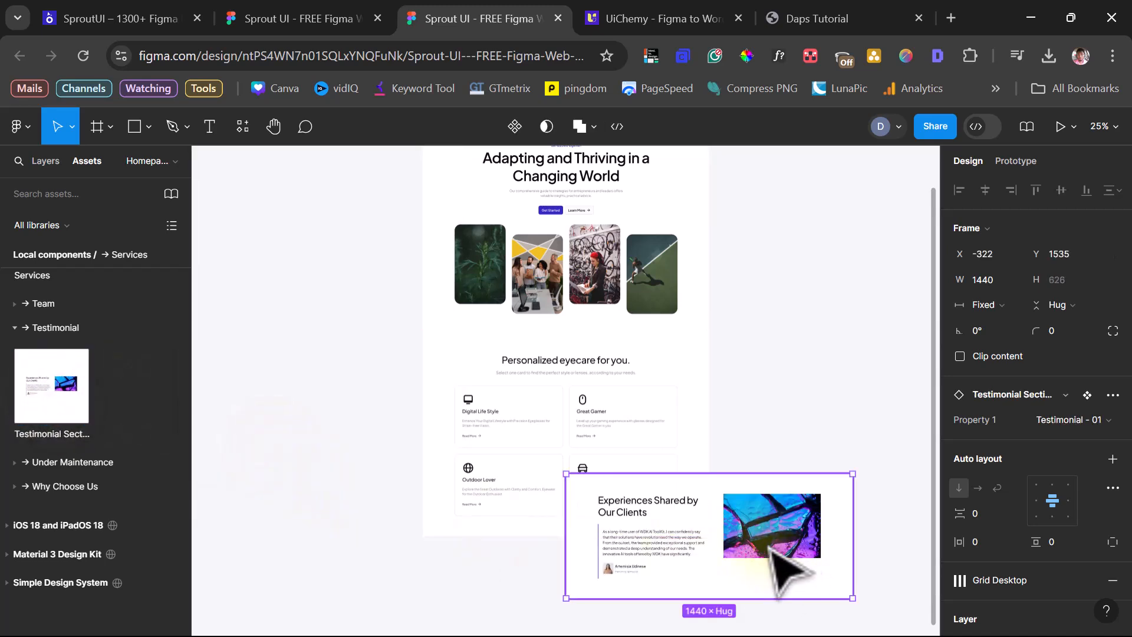
Move the Testimonial Sections instance into the Home Frame directly below the Services section and select the frame
click(422, 354)
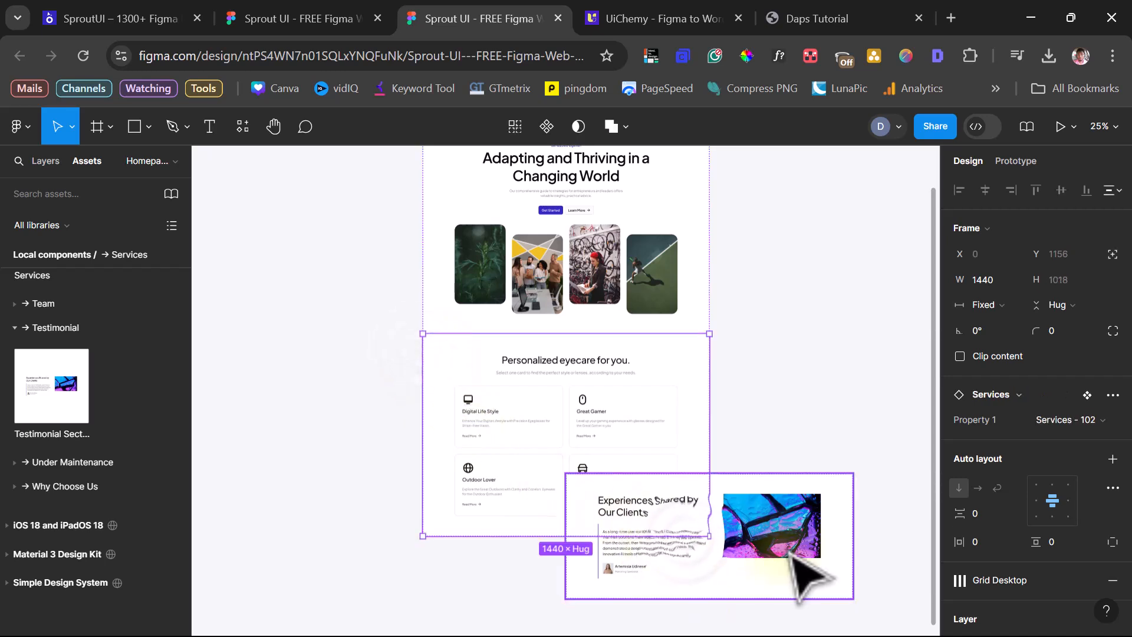
drag(711, 572, 648, 512)
scroll(811, 472, up, 5)
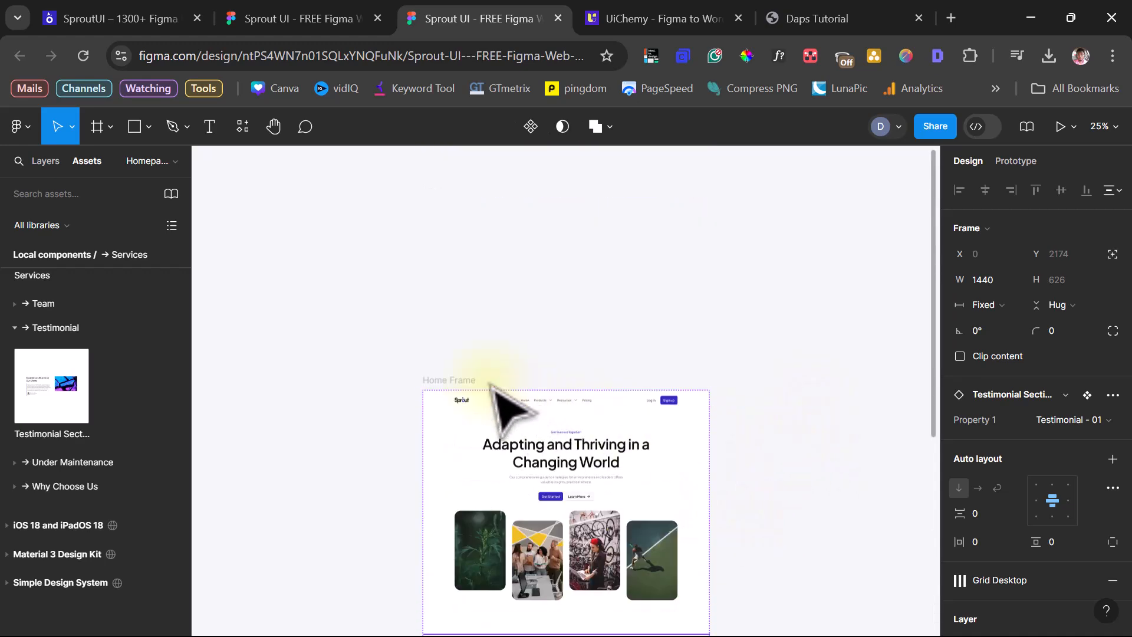
click(455, 381)
Browse the variants of the Testimonial Sections instance and set it to Testimonial - 11
scroll(837, 448, down, 6)
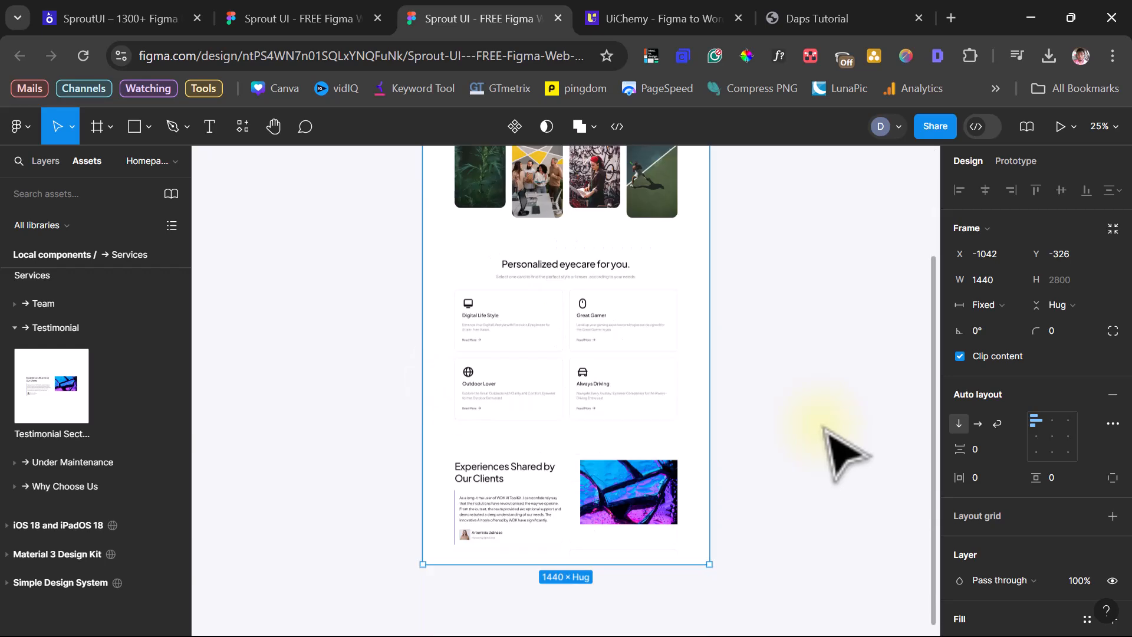
click(651, 465)
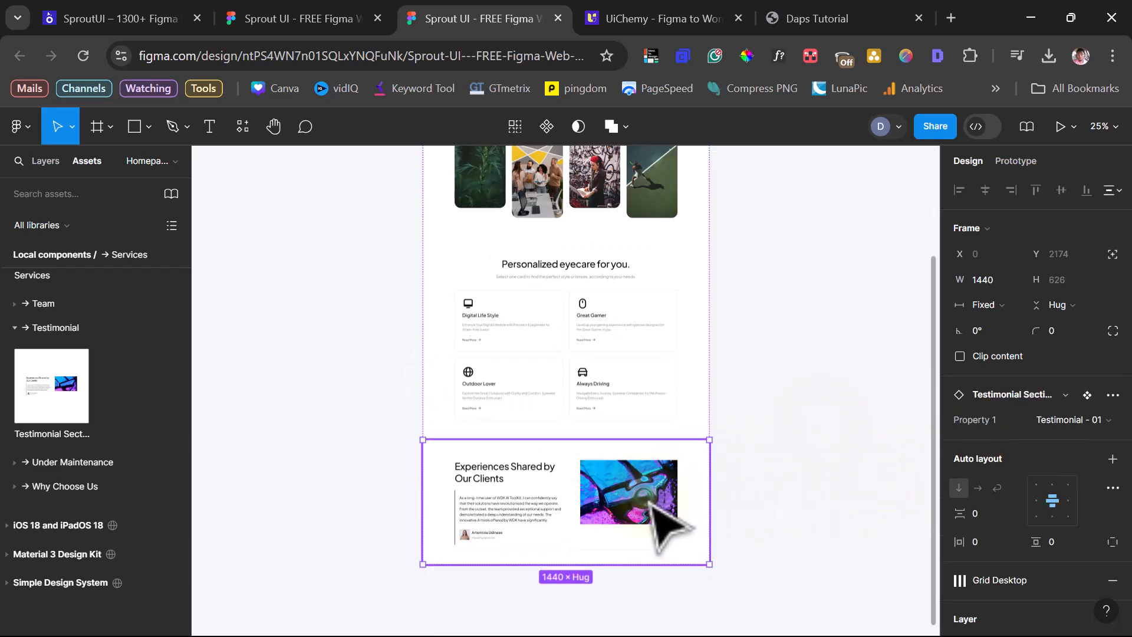
click(1057, 425)
scroll(1039, 489, down, 15)
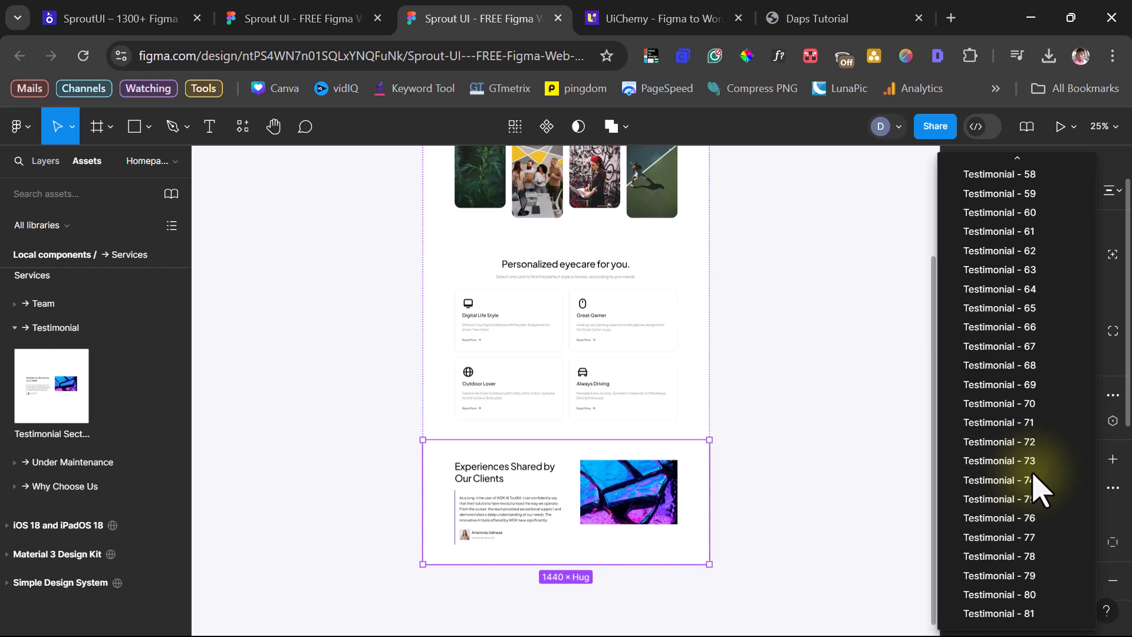
scroll(1039, 489, up, 6)
click(999, 272)
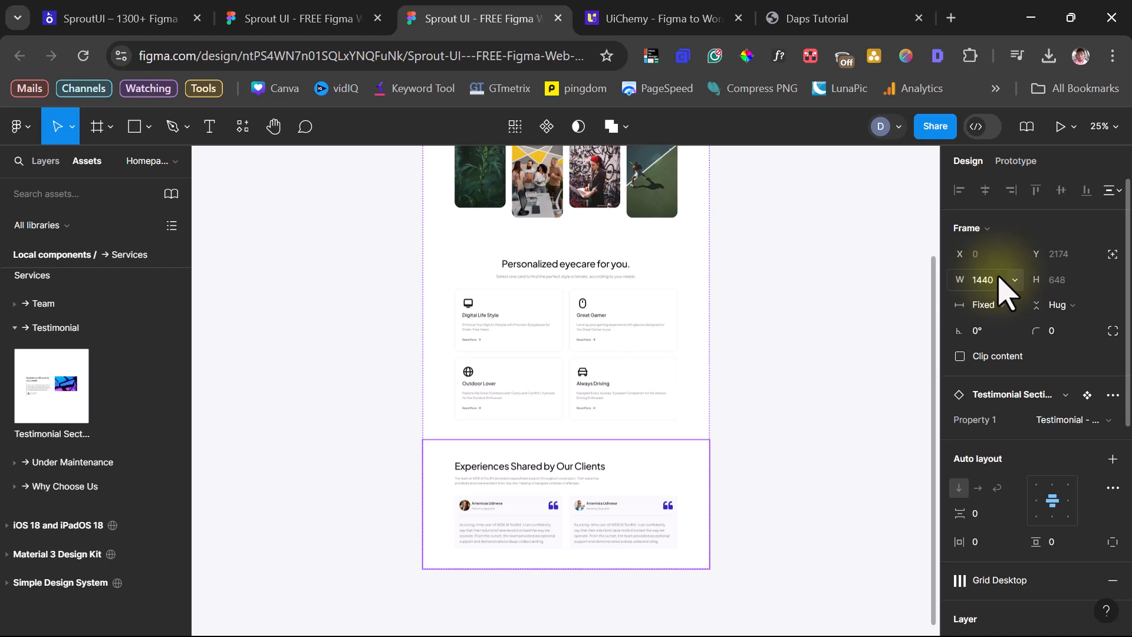
key(ctrl+z)
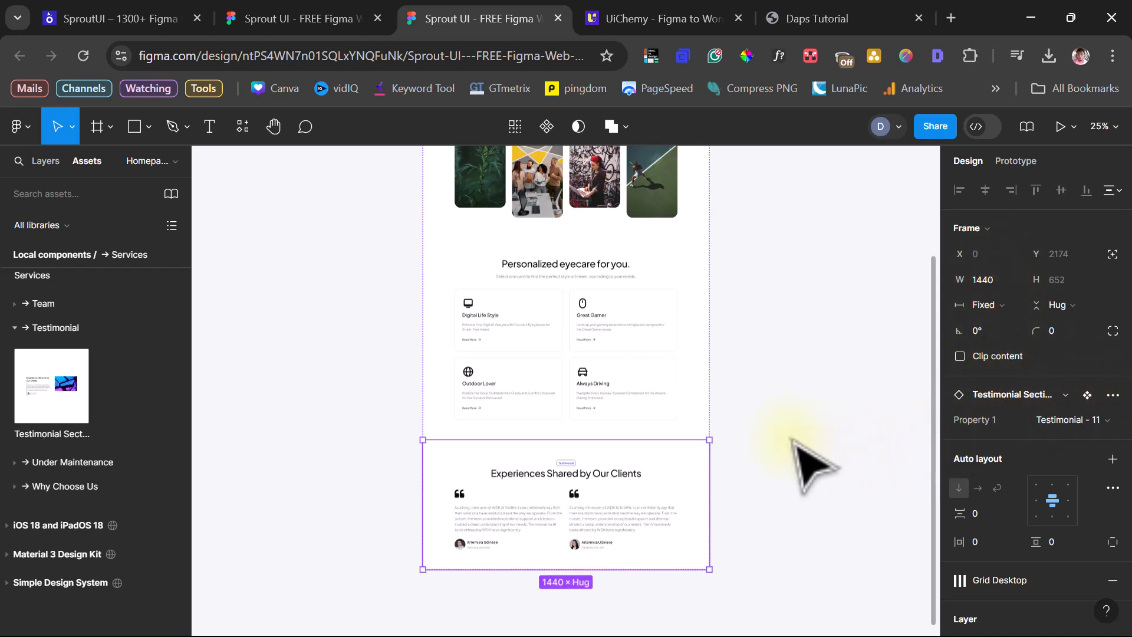
Insert an instance of the CTA component from the local components
mouse_move(44, 437)
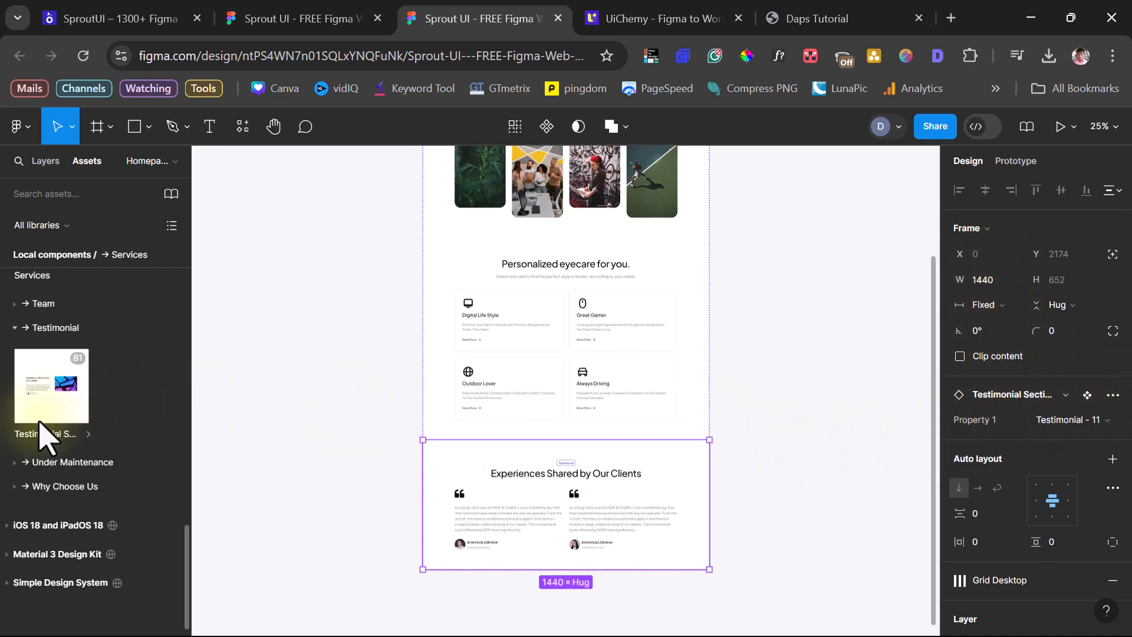
scroll(44, 437, up, 15)
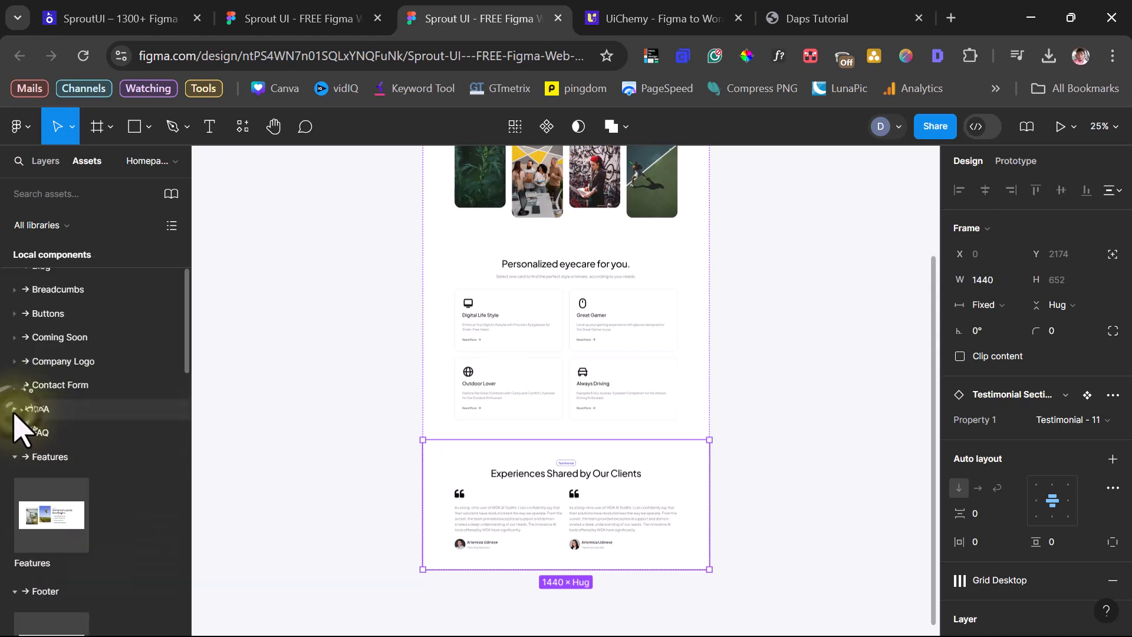
click(14, 412)
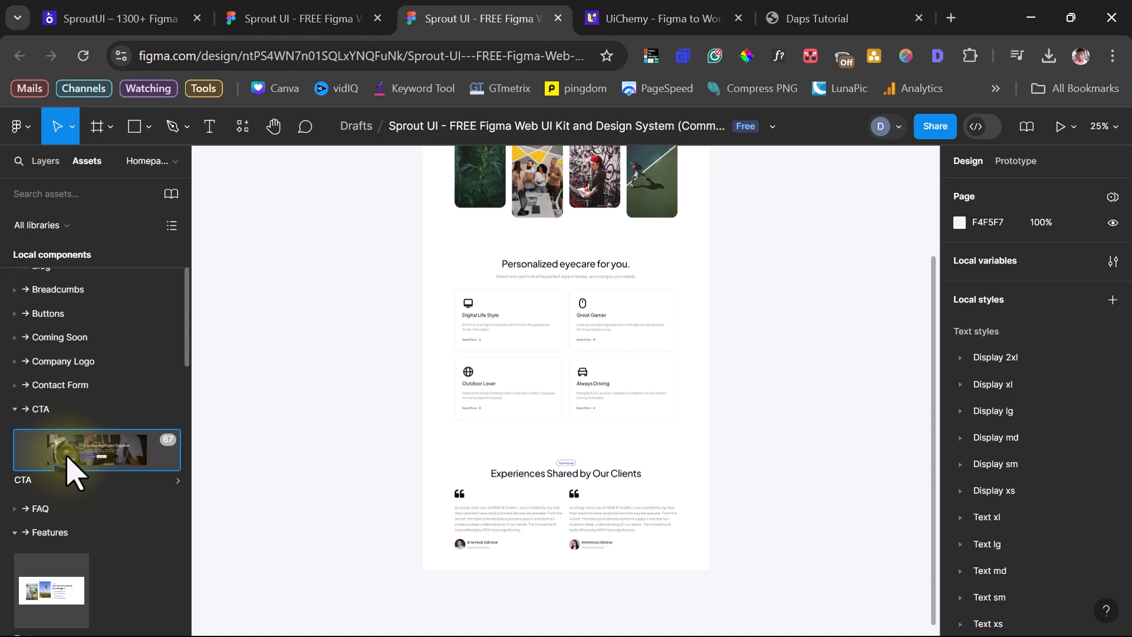
click(67, 457)
click(298, 452)
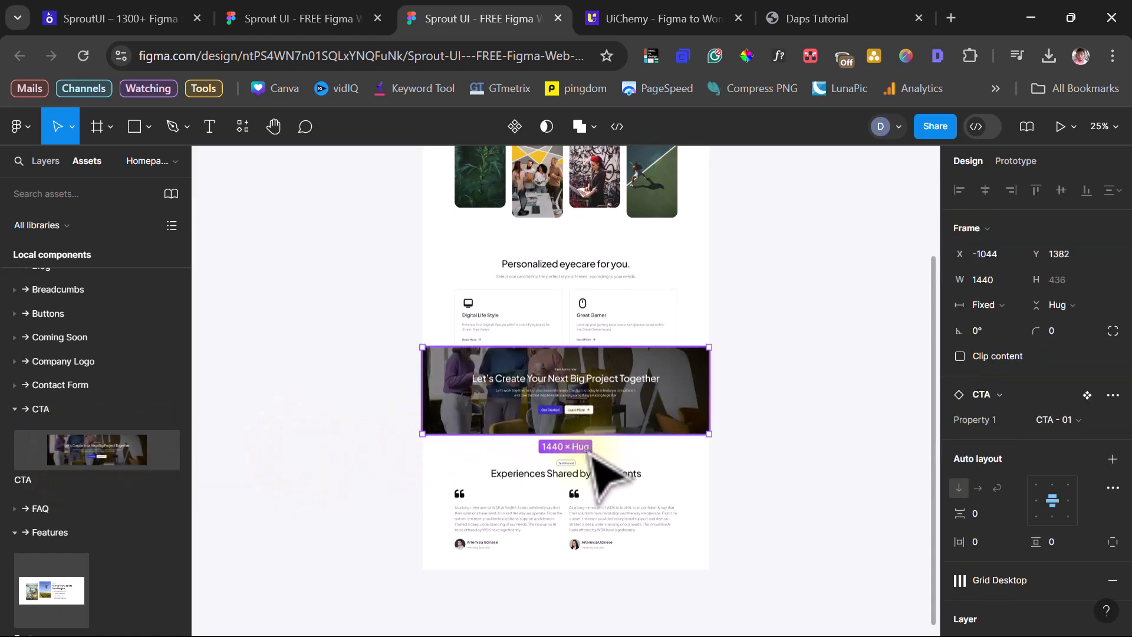
Move the CTA instance into the Home Frame directly below the testimonial section
click(430, 455)
click(478, 377)
drag(493, 446, 482, 554)
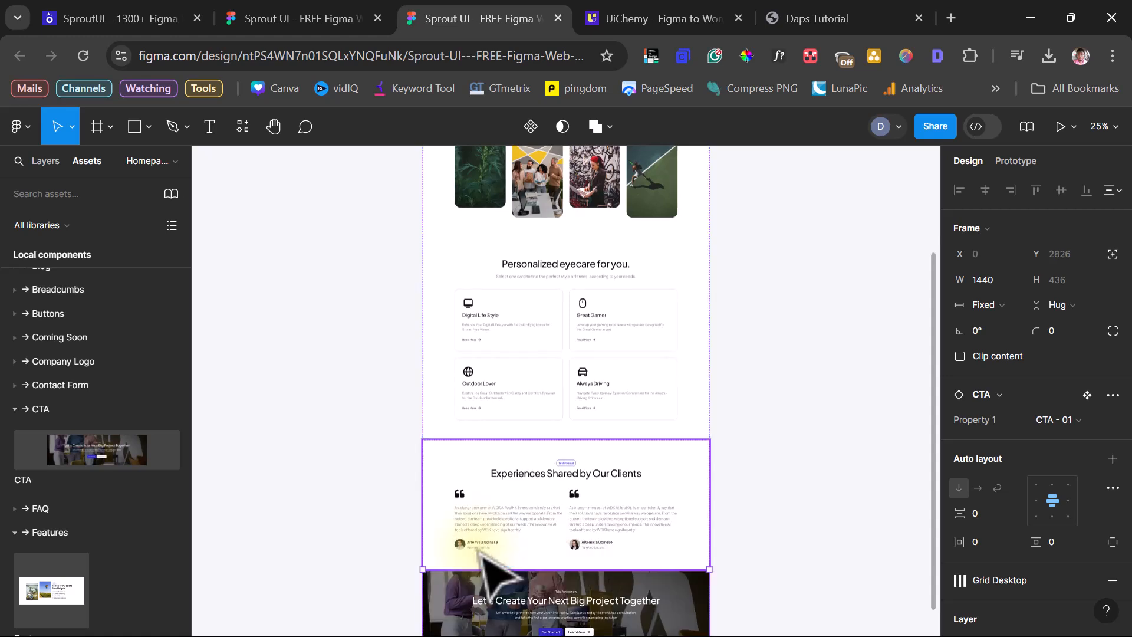
Browse the variants of the CTA instance in the Home Frame and set it to CTA - 05
scroll(804, 536, down, 5)
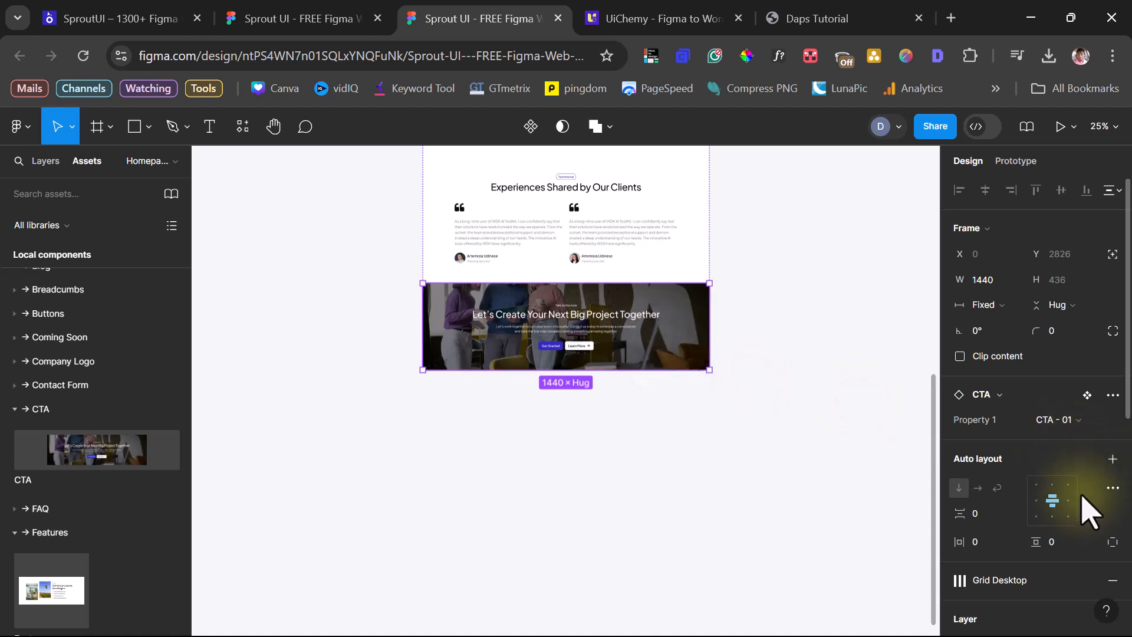
click(1062, 420)
scroll(1032, 424, down, 10)
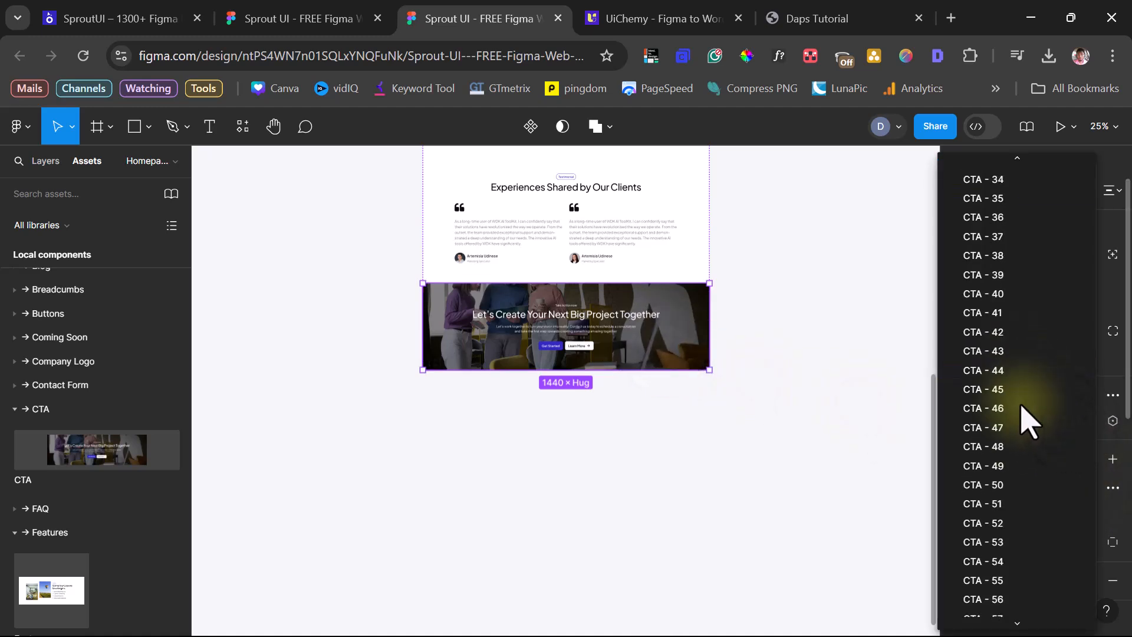
scroll(1022, 409, up, 10)
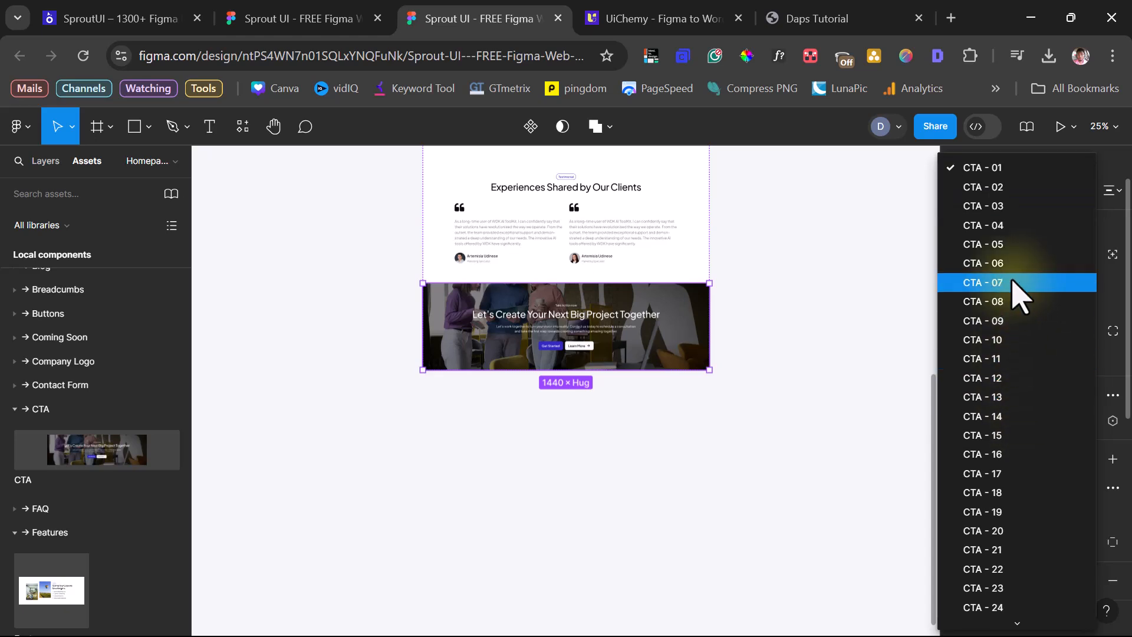
click(1007, 247)
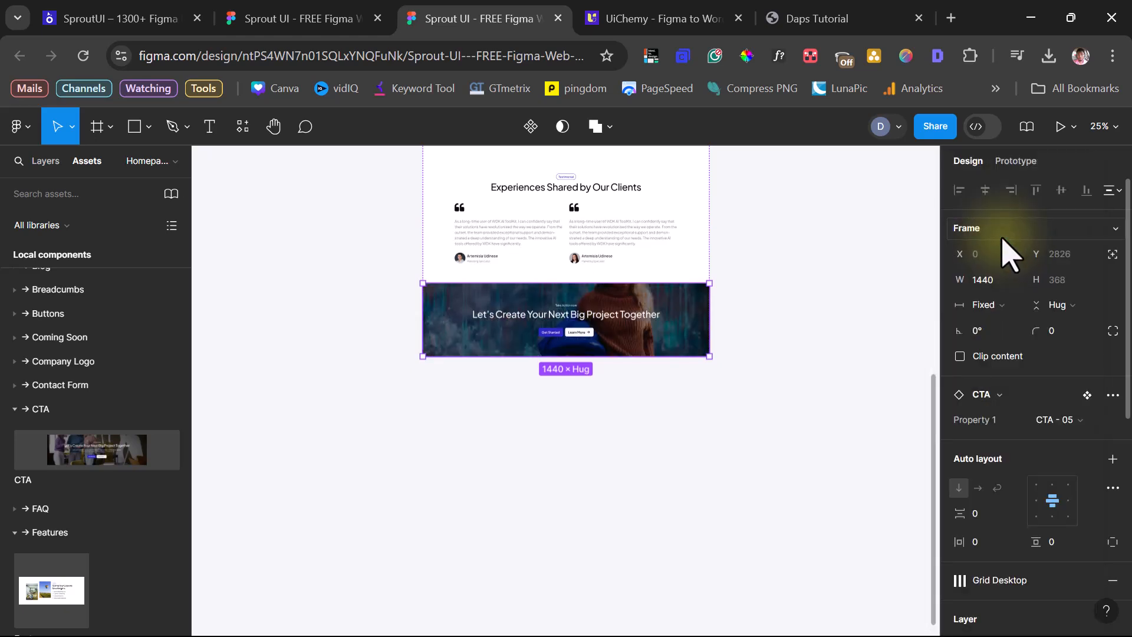
Change the CTA instance in the Home Frame to the variant CTA - 19
click(1062, 420)
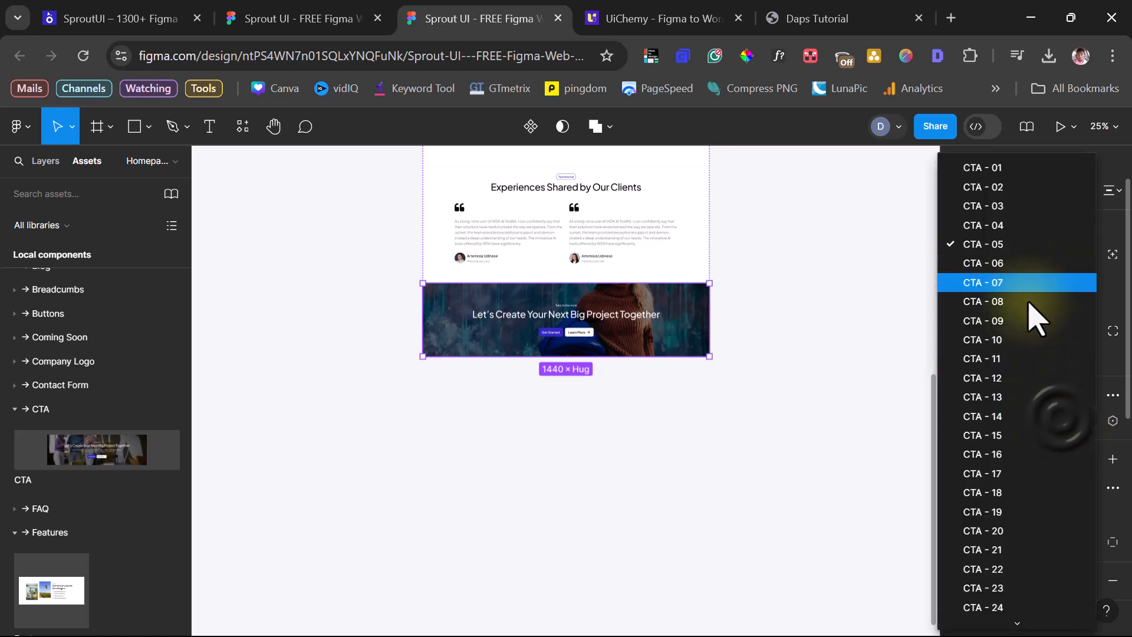
click(966, 512)
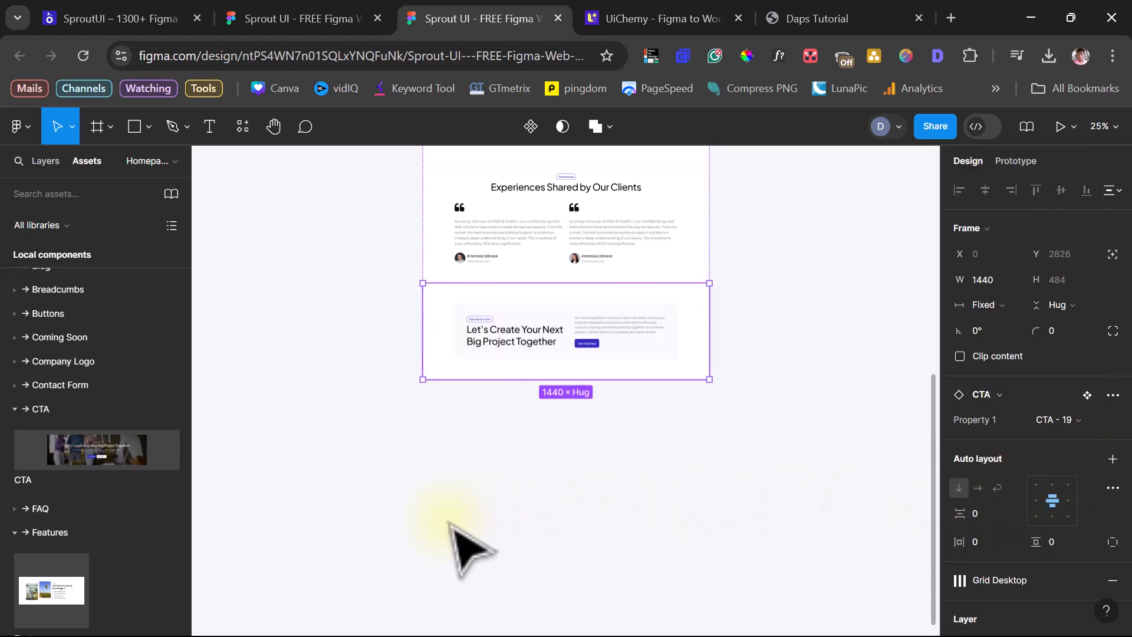
Insert an instance of the Footer component and move it into the Home Frame directly below the CTA section
scroll(77, 462, down, 5)
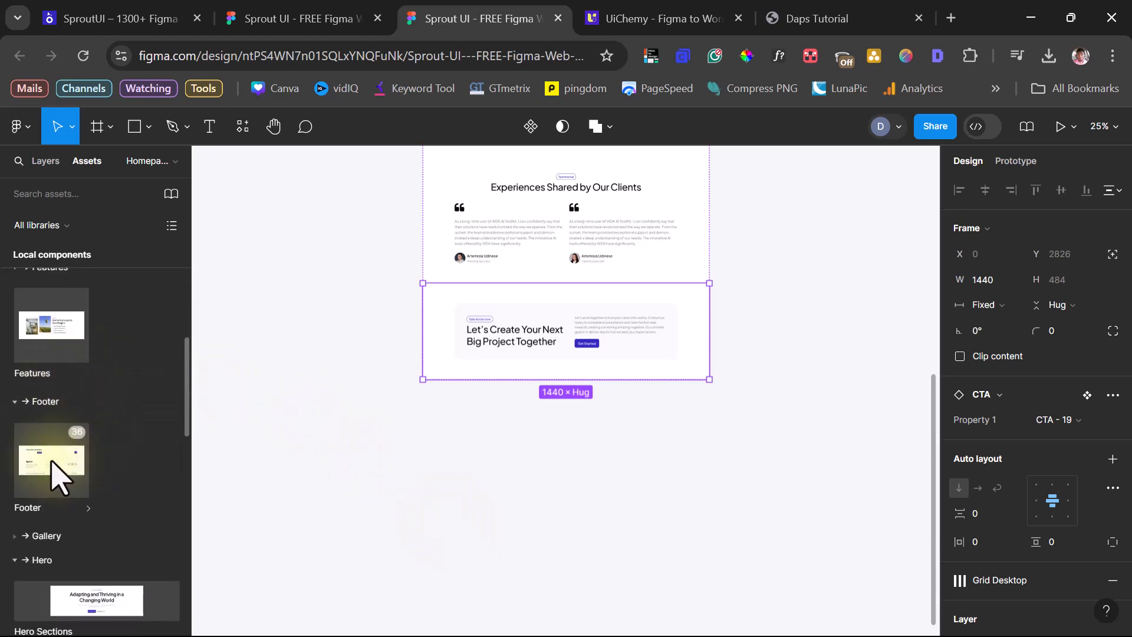
click(57, 474)
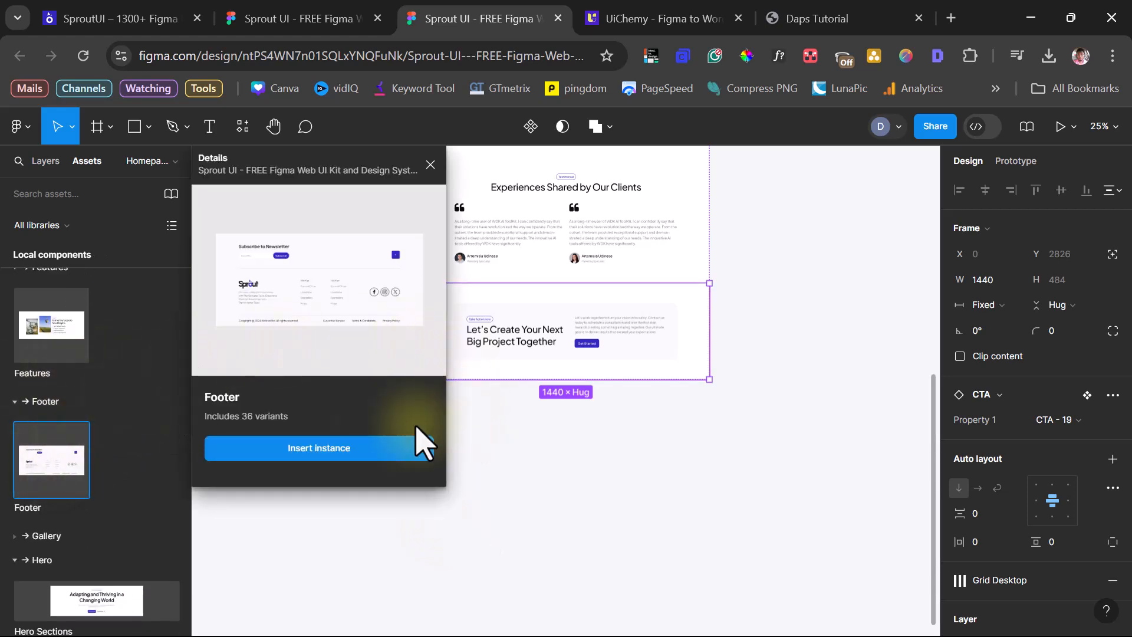
click(289, 449)
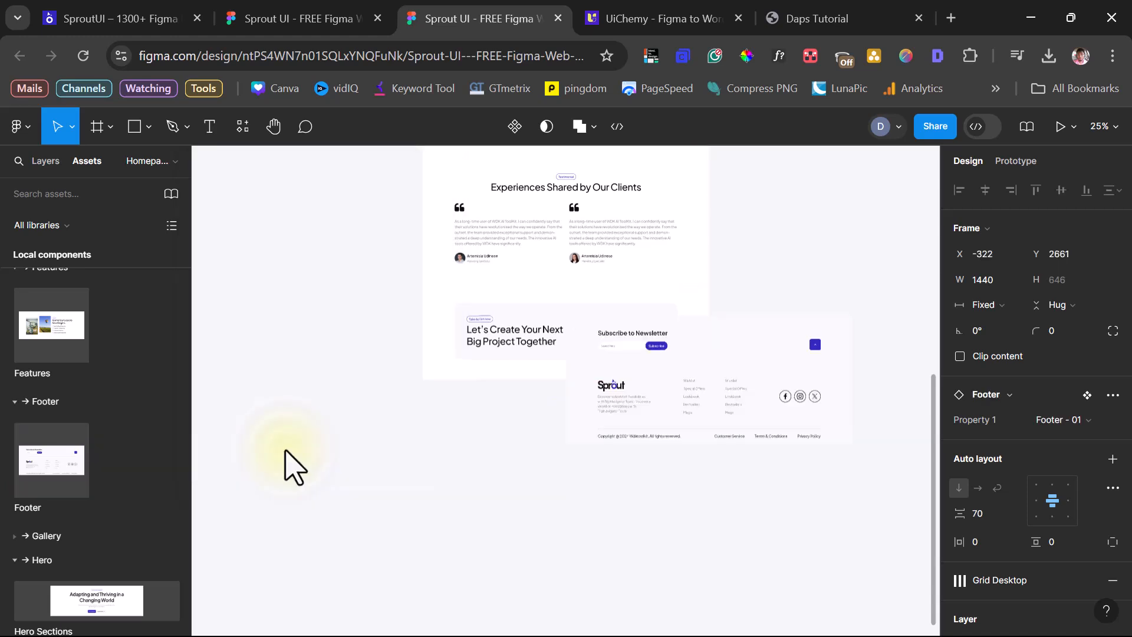
click(480, 333)
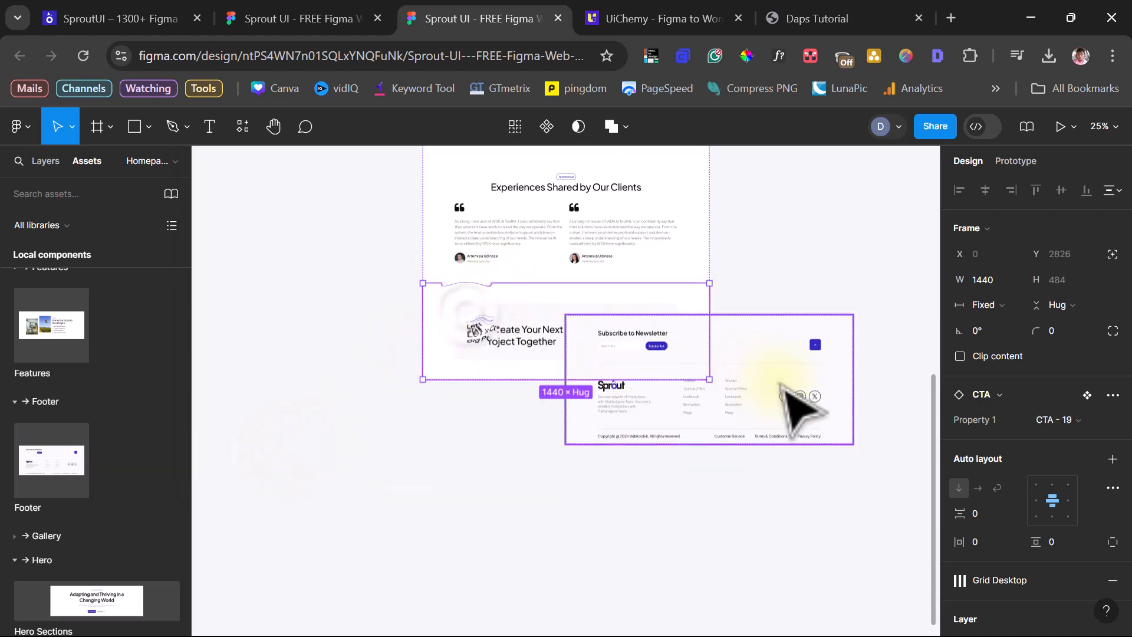
drag(798, 392, 646, 376)
click(777, 418)
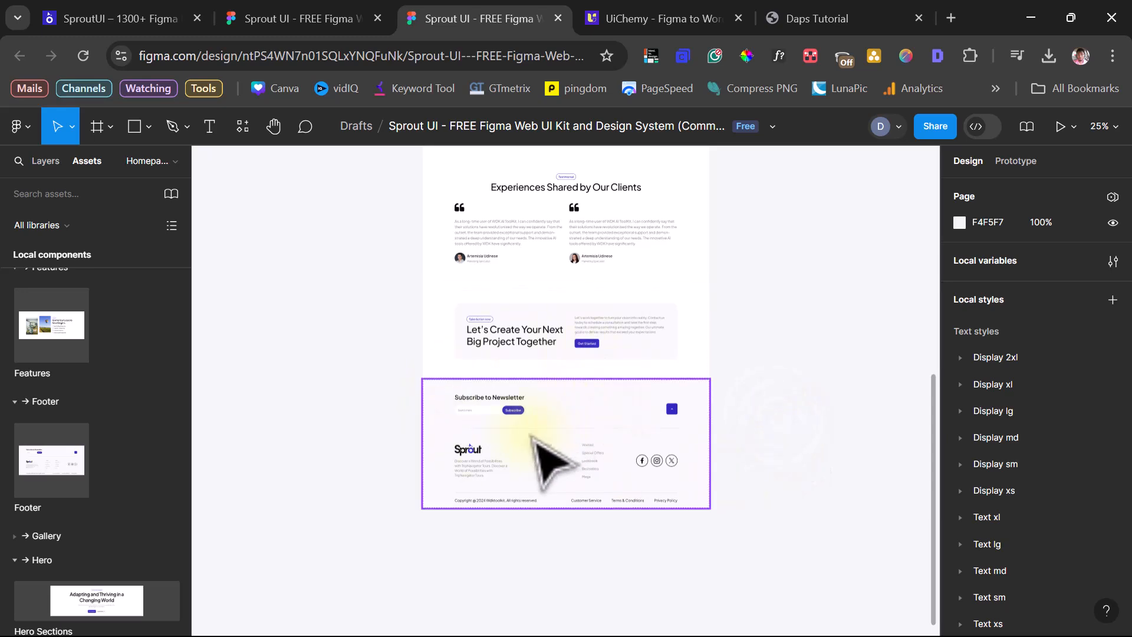
Select the whole Home Frame and show its layers together with the file's page list
scroll(860, 519, up, 10)
scroll(860, 519, up, 2)
scroll(859, 523, down, 4)
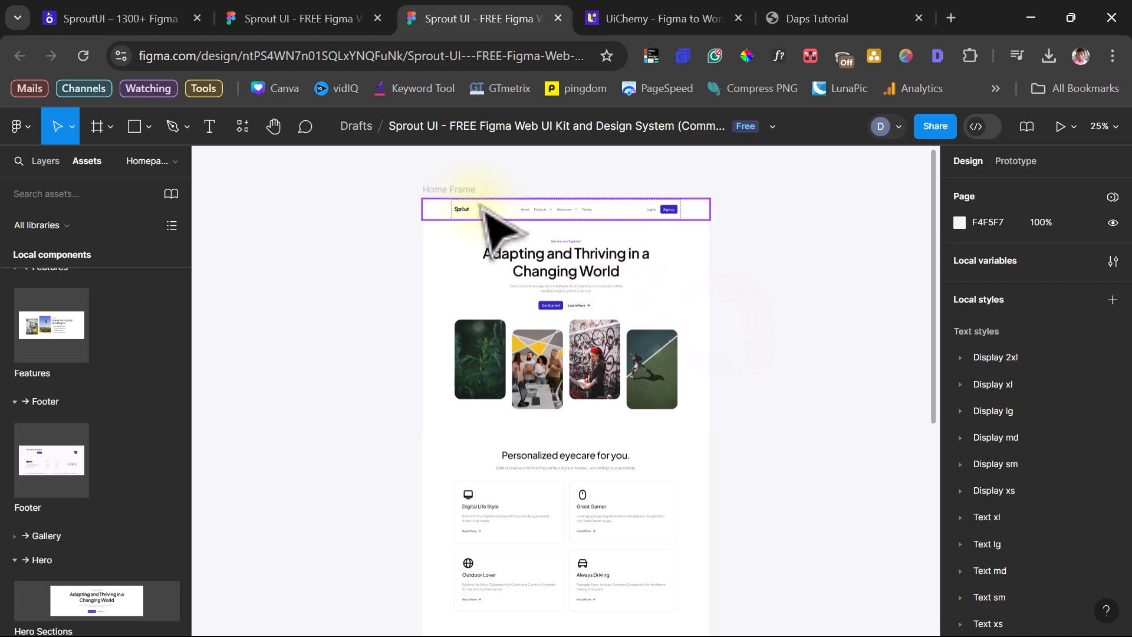
click(448, 190)
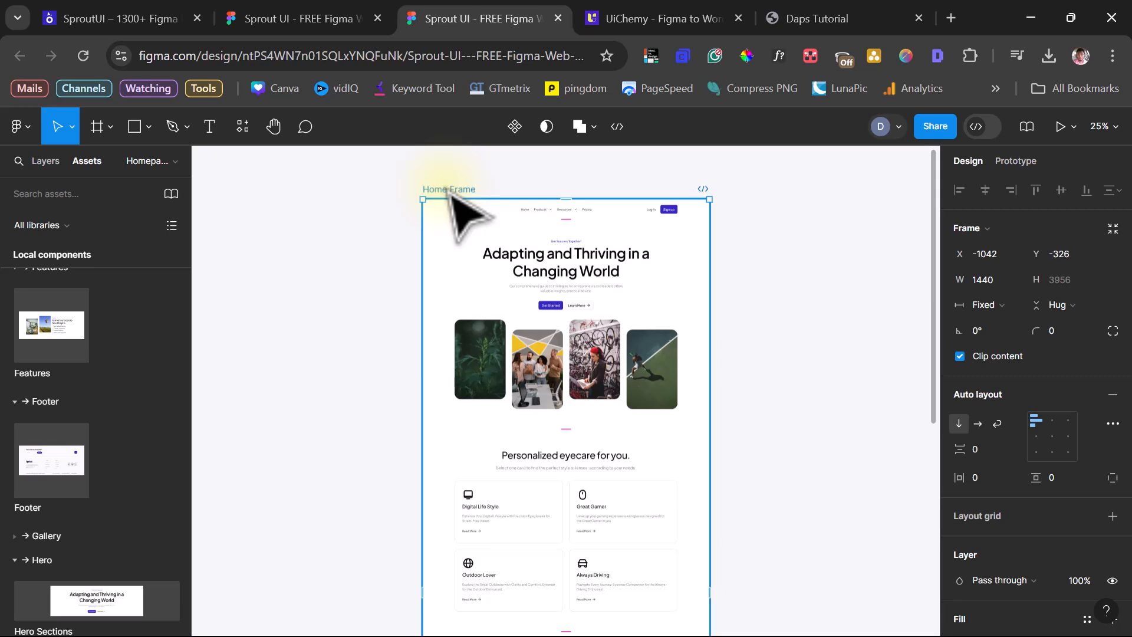
scroll(451, 192, down, 3)
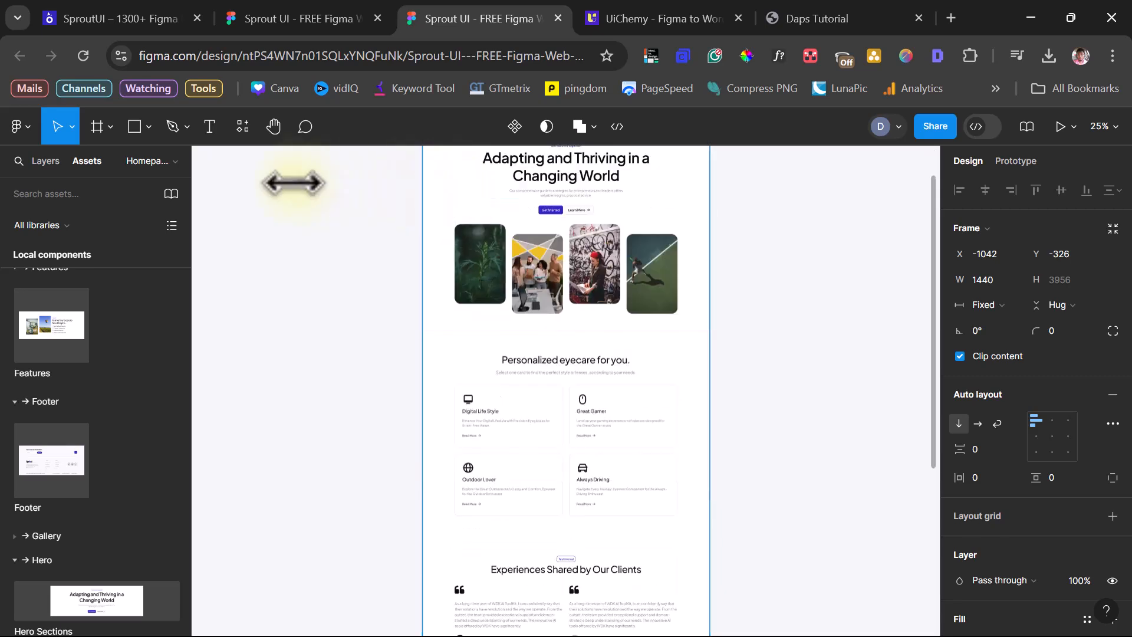
click(145, 162)
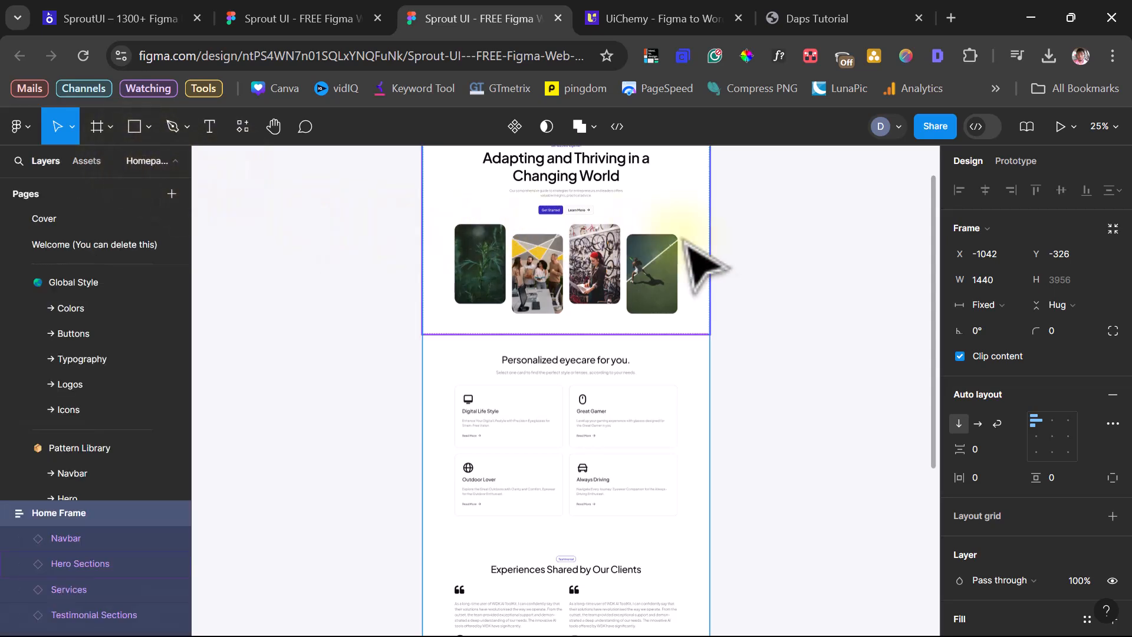
scroll(695, 265, down, 6)
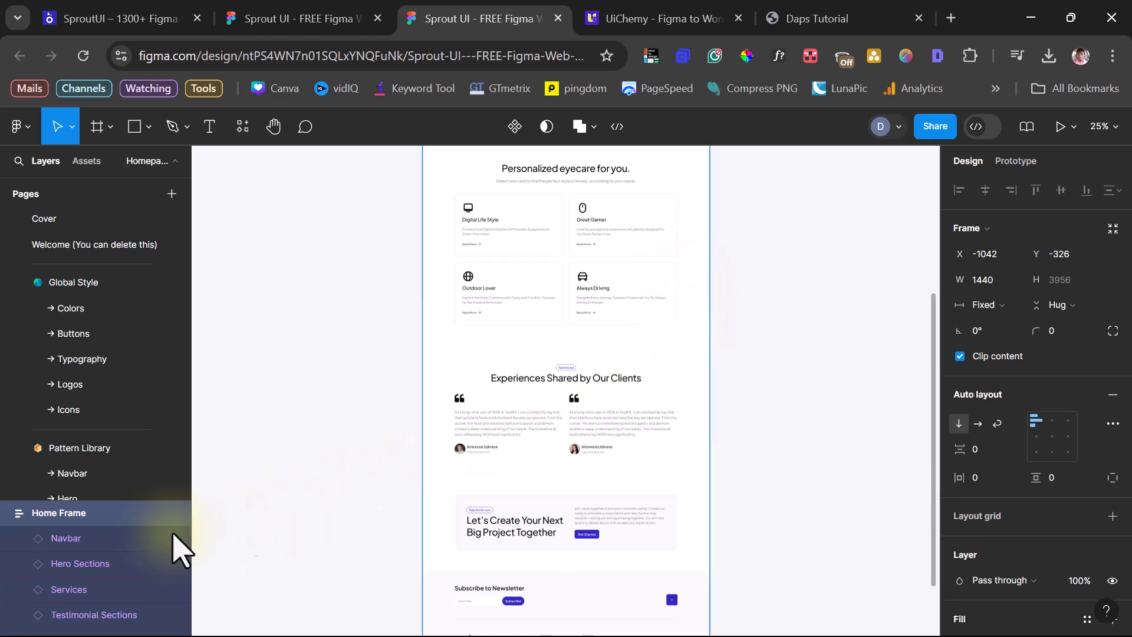
Select all sections inside the Home Frame and set their horizontal resizing to Fill container
click(64, 540)
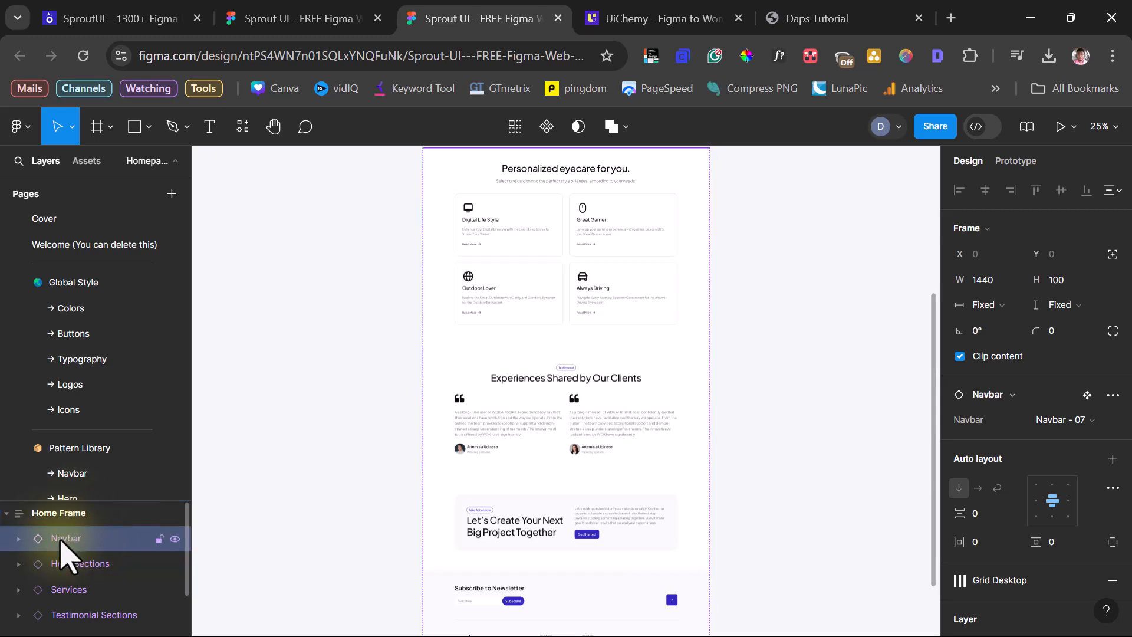
key(ctrl+a)
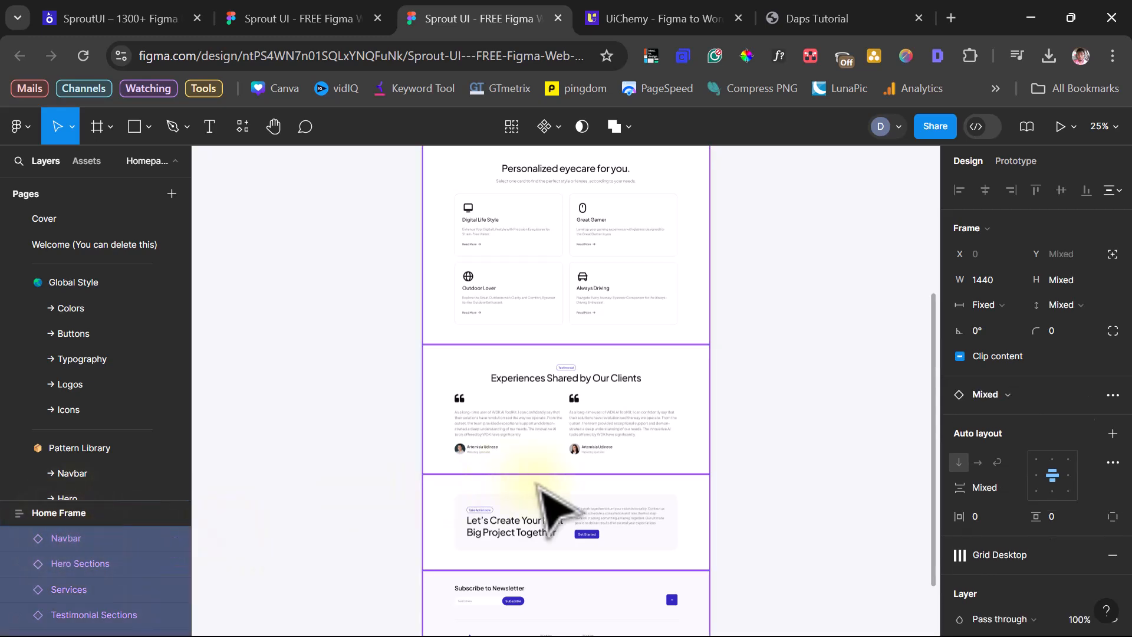
scroll(583, 501, up, 6)
scroll(586, 497, down, 10)
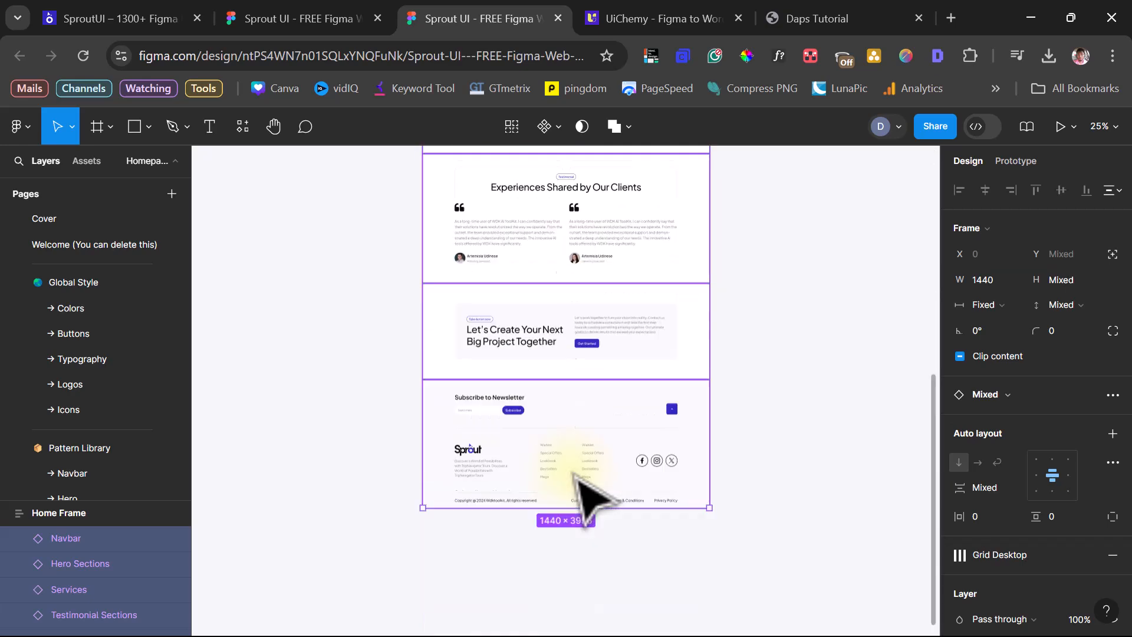
scroll(826, 401, up, 2)
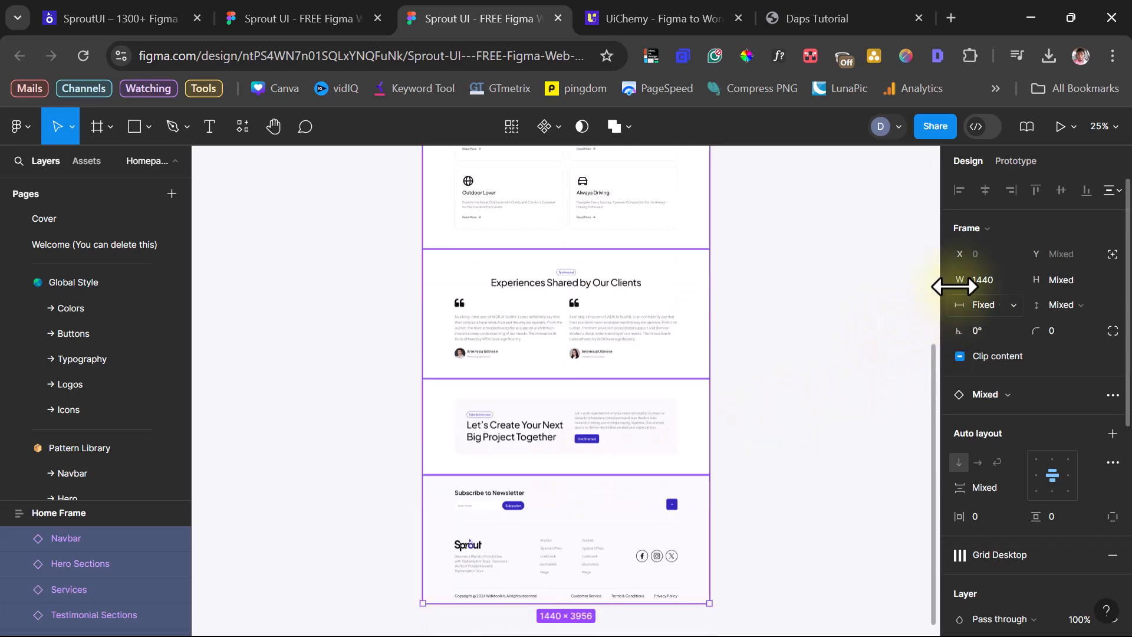
click(1009, 304)
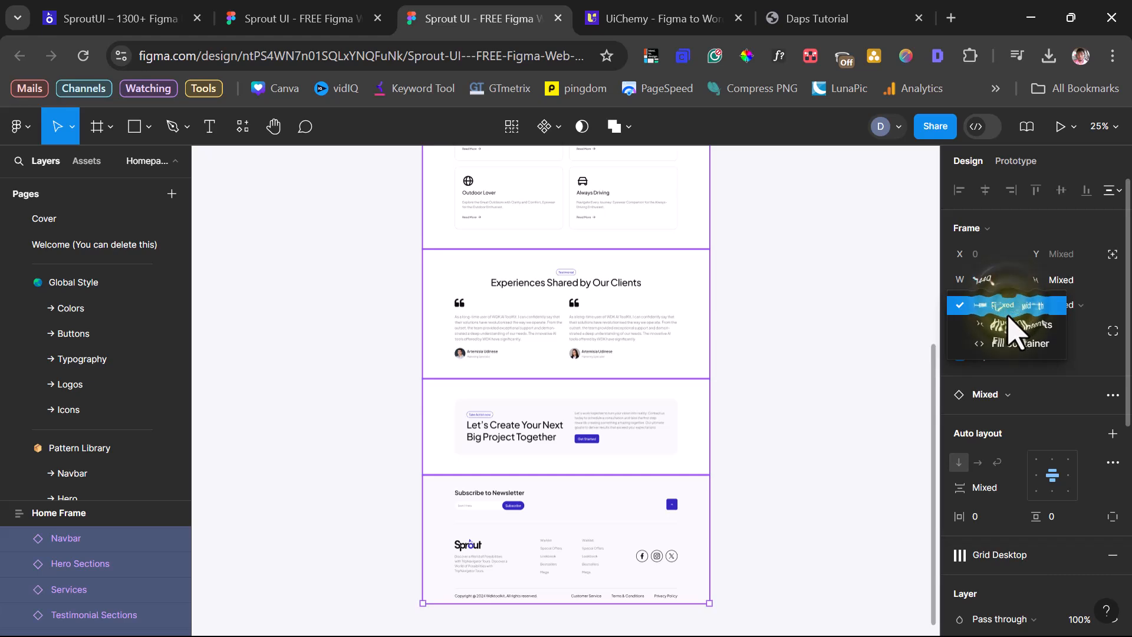
click(1010, 343)
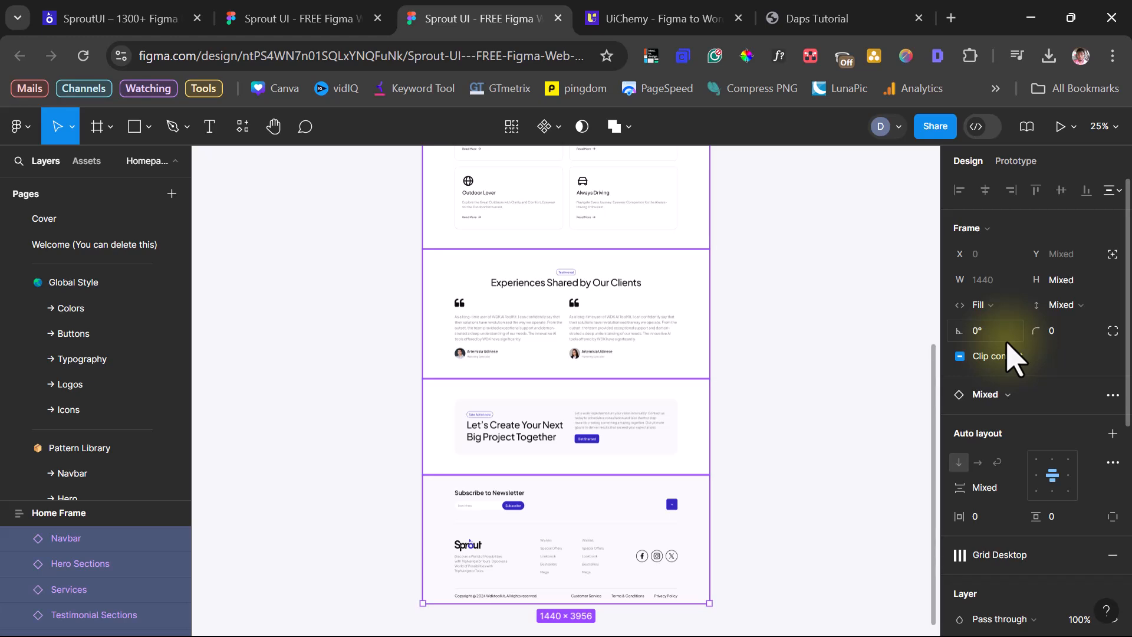
Run the recently used plugin UiChemy - Convert Figma to Elementor
scroll(799, 409, up, 6)
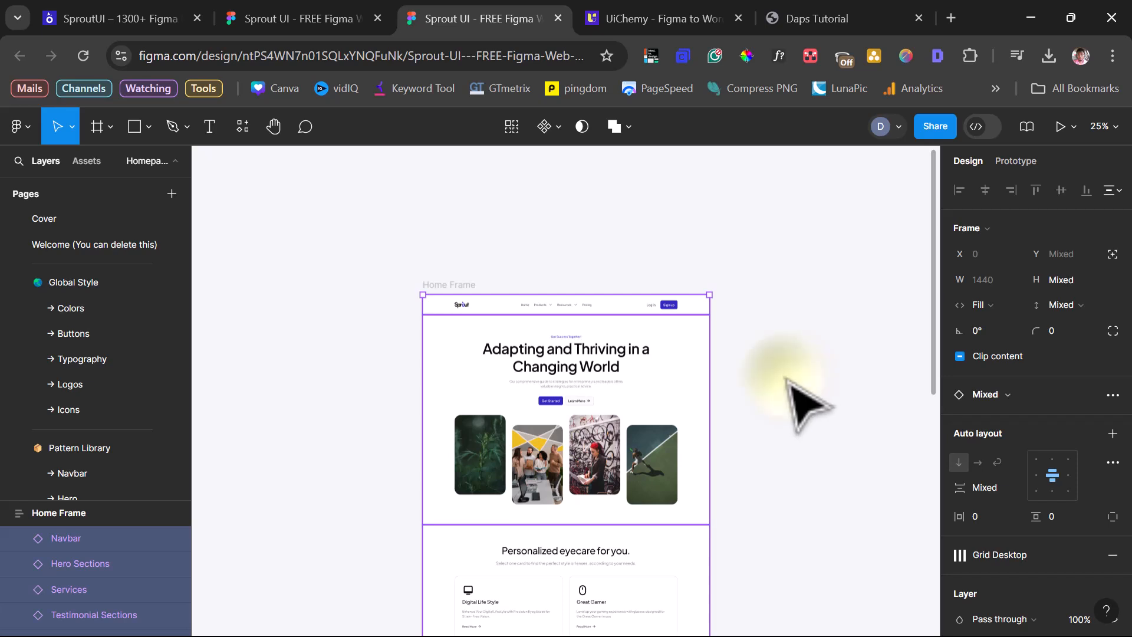
right_click(778, 373)
mouse_move(800, 509)
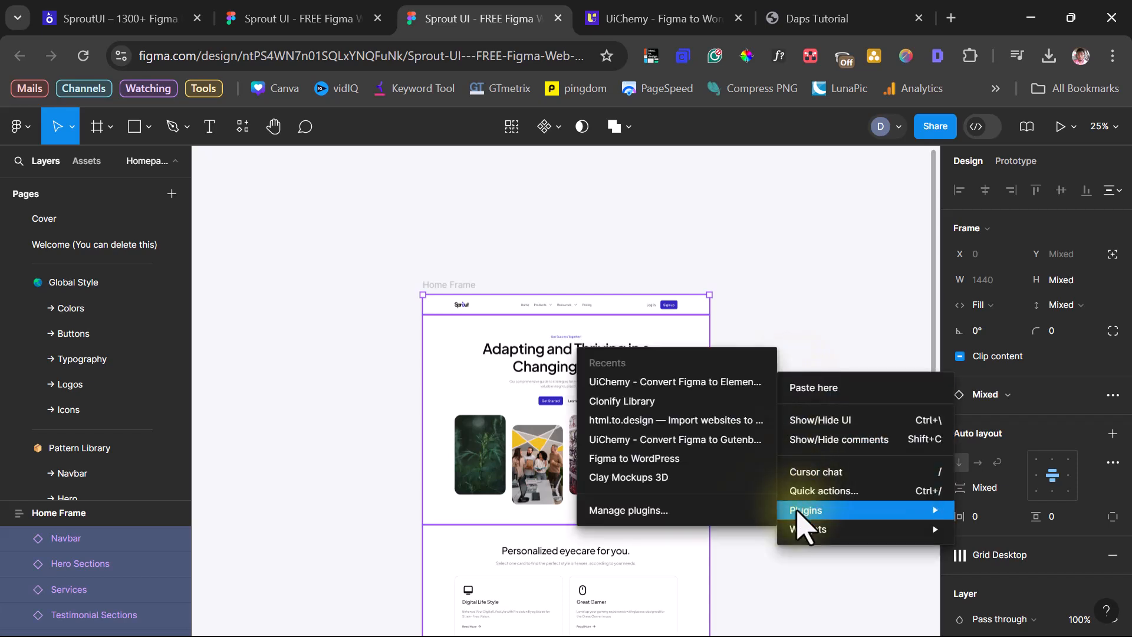
click(628, 389)
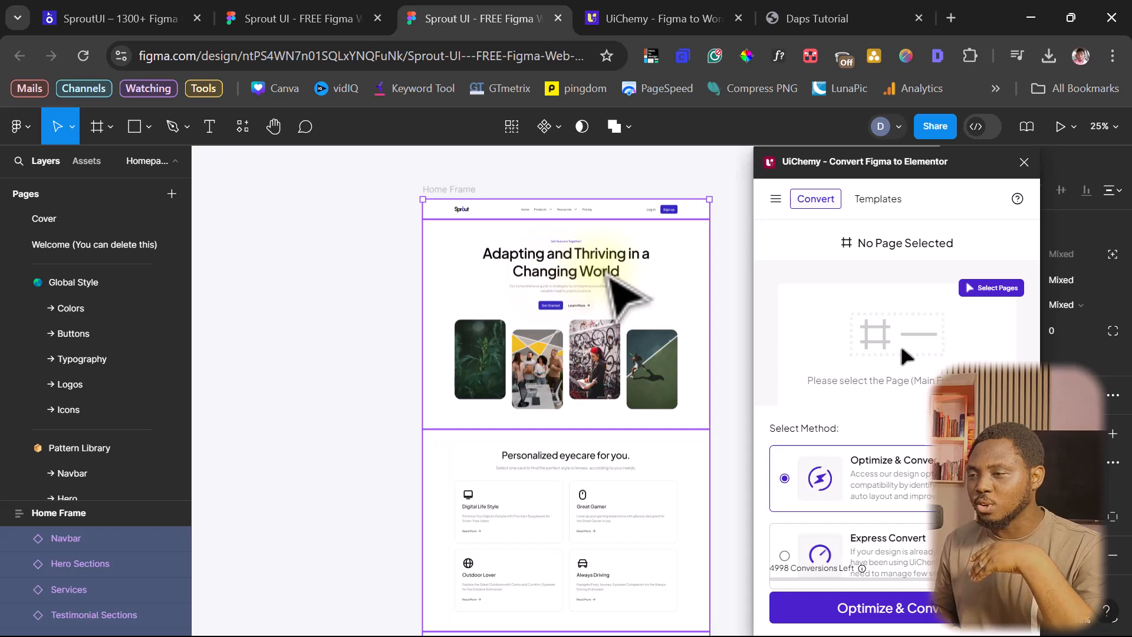
Replace the hero section's heading text with "Daps Figma to Elementor Using Sprout Tutorial"
click(596, 272)
double_click(595, 273)
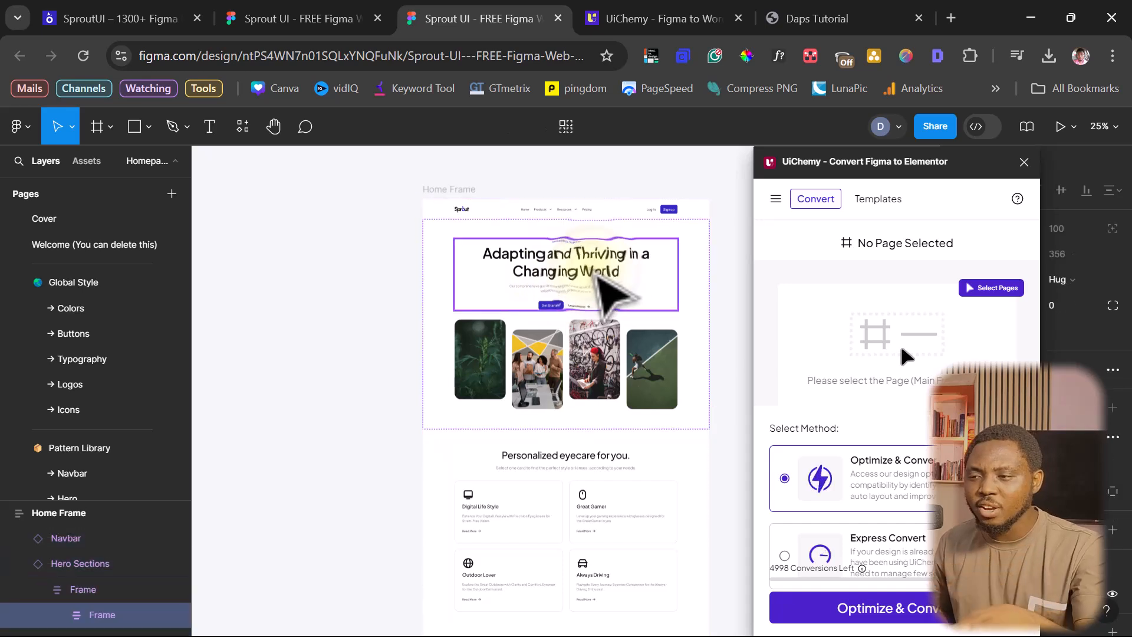
double_click(592, 274)
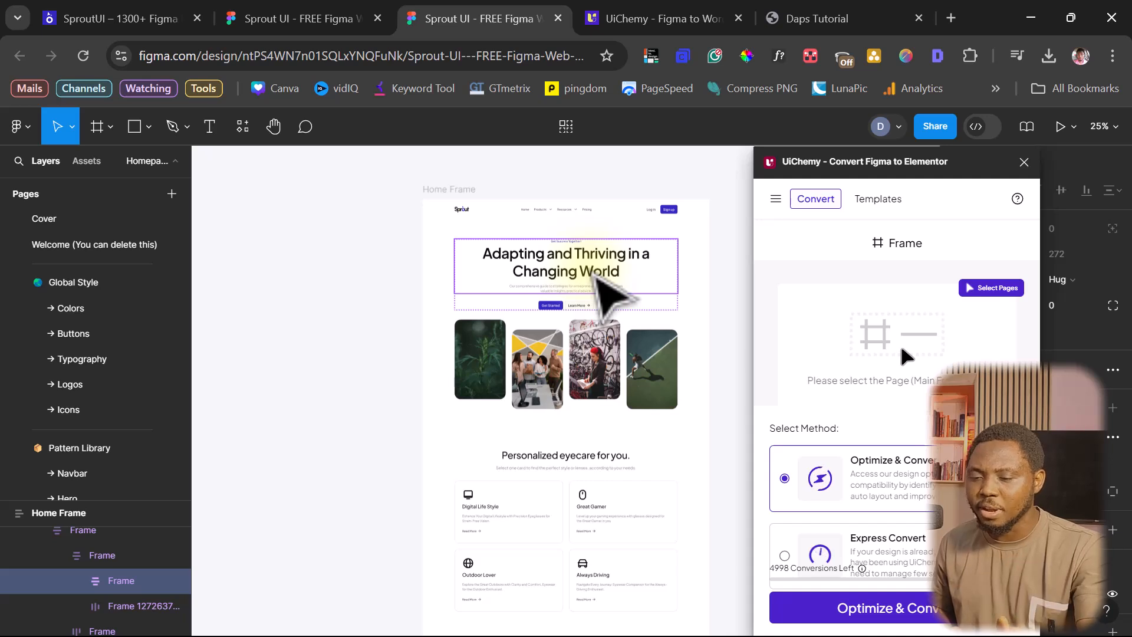
click(590, 270)
double_click(593, 271)
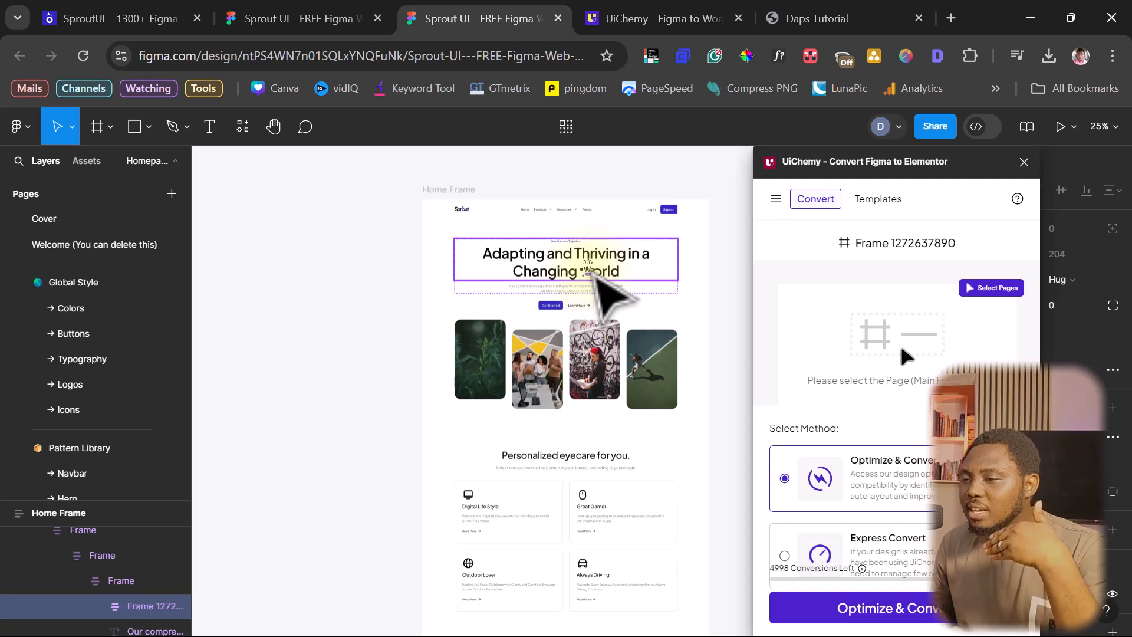
double_click(593, 272)
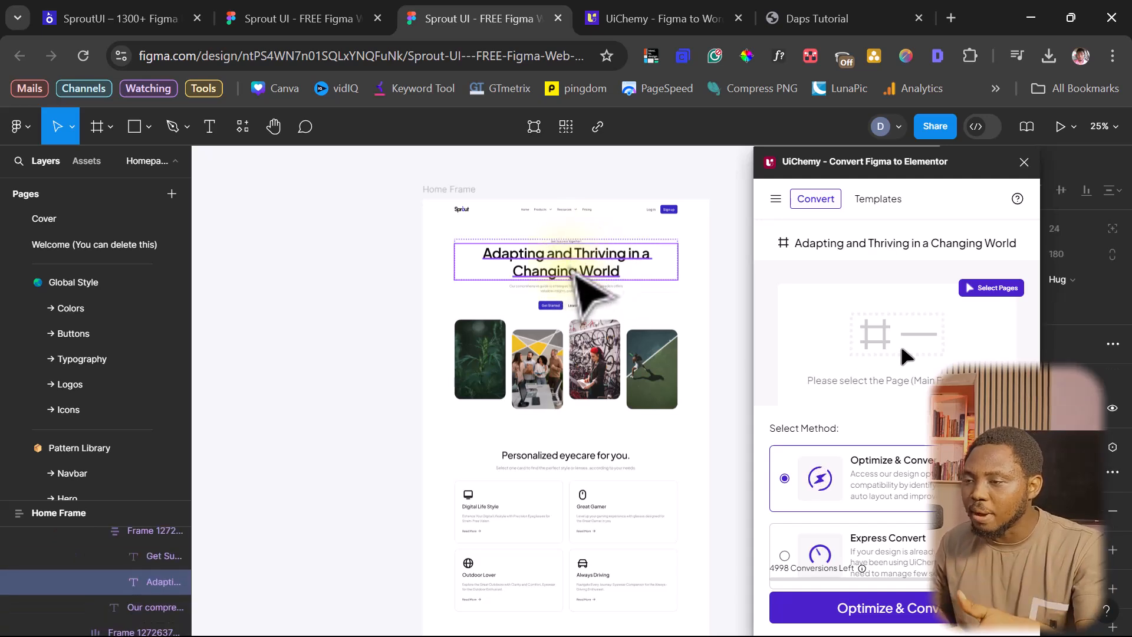
double_click(579, 261)
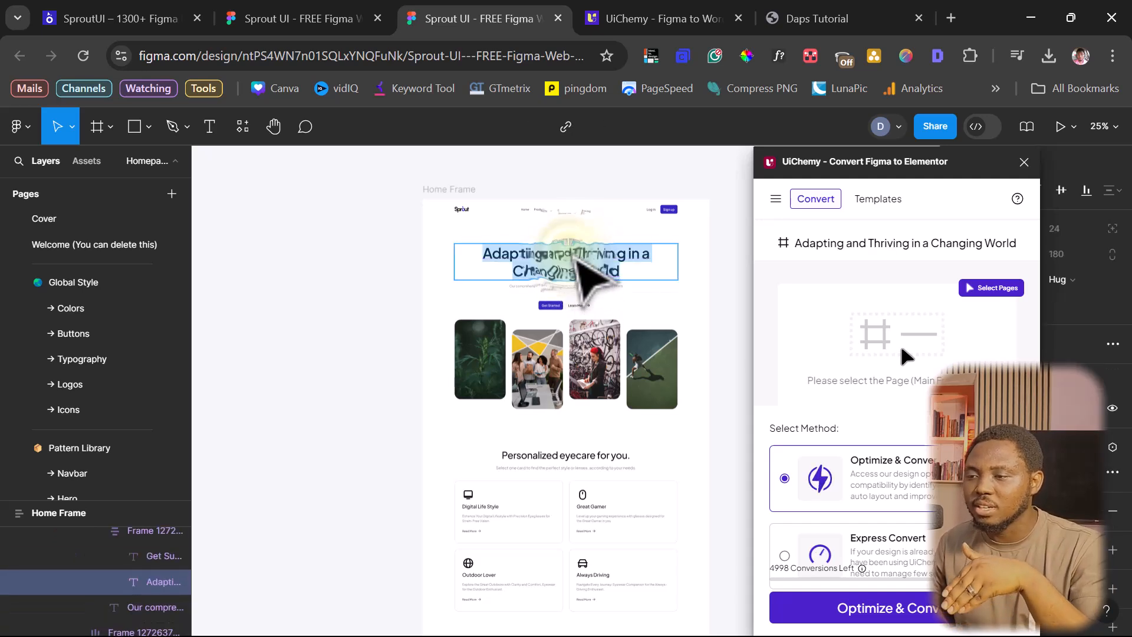
text(Daps Figma to Elementor Using Sprout Tutorial)
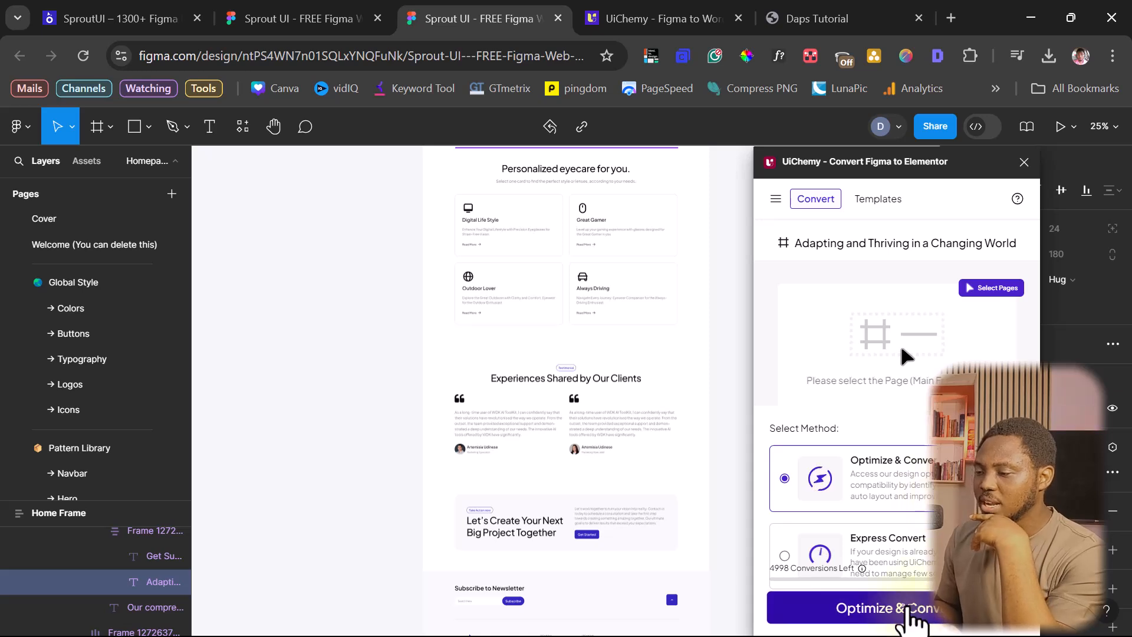
Start the Optimize & Convert method in UiChemy and confirm the Home Frame as the page to convert
click(914, 609)
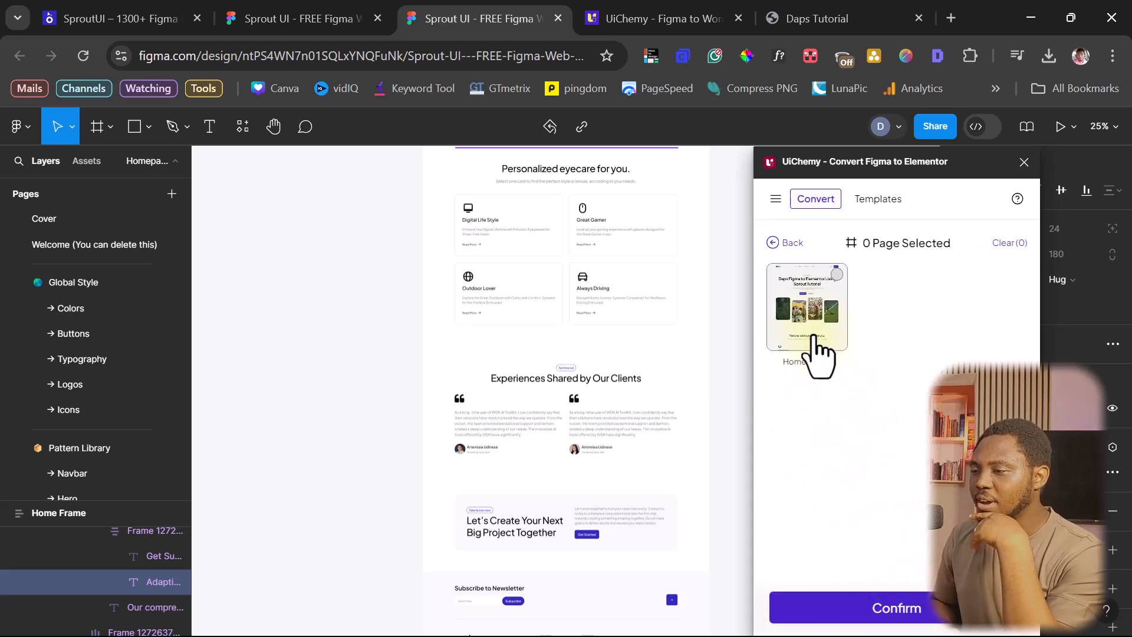
click(809, 318)
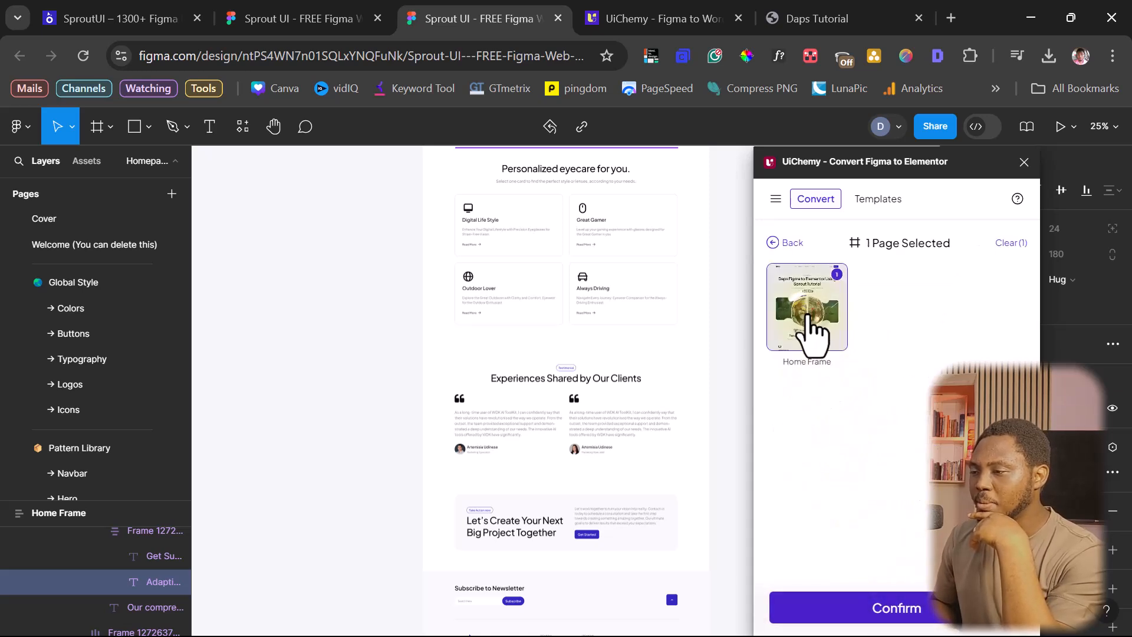
click(899, 611)
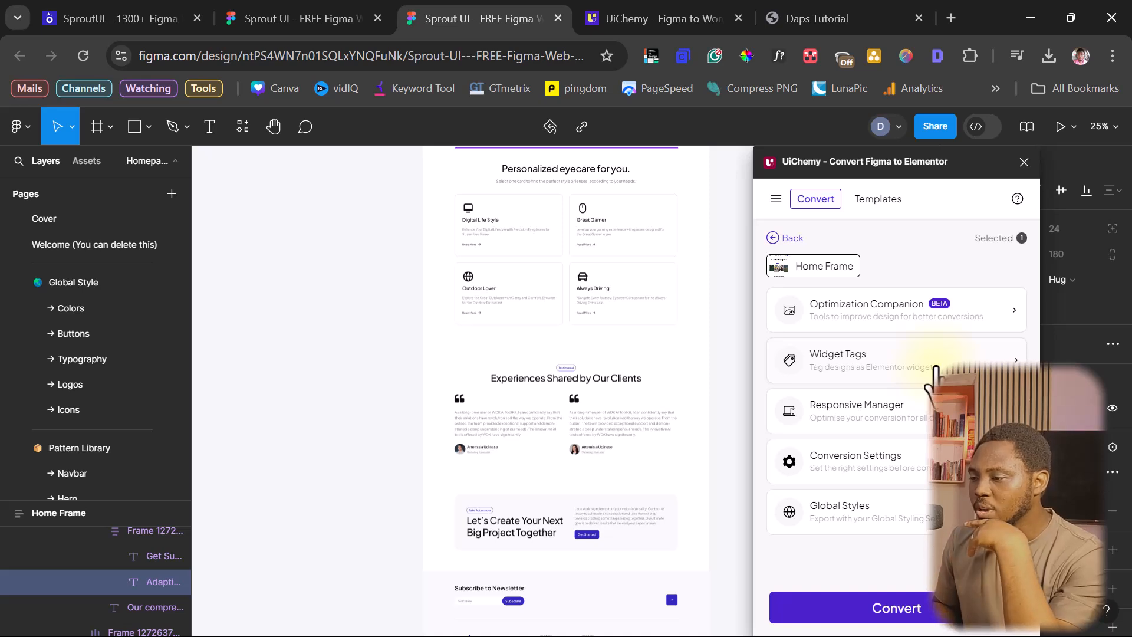
Open UiChemy's Widget Tags and select the Home Frame as the element to tag, viewed at 100% zoom
click(856, 369)
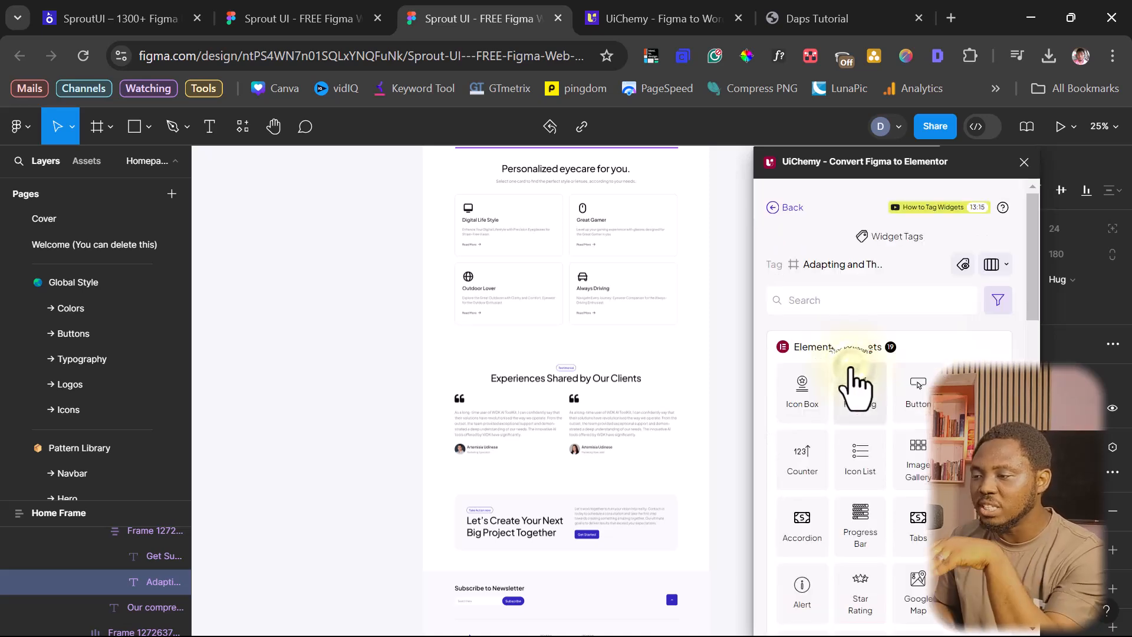
scroll(607, 419, up, 2)
scroll(608, 419, up, 8)
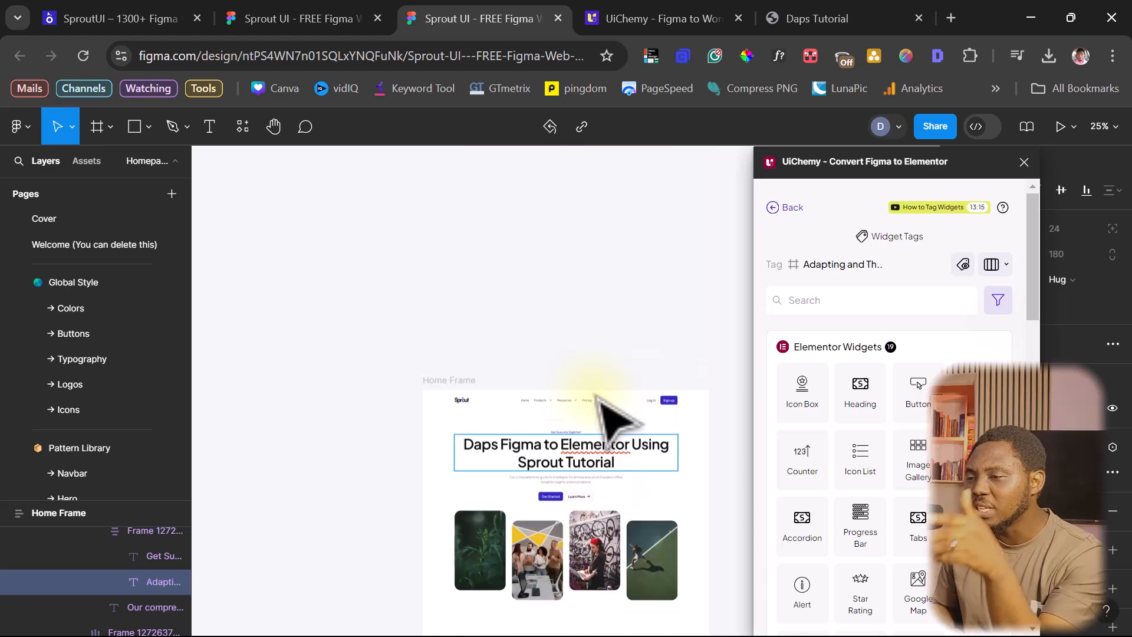
scroll(607, 419, down, 2)
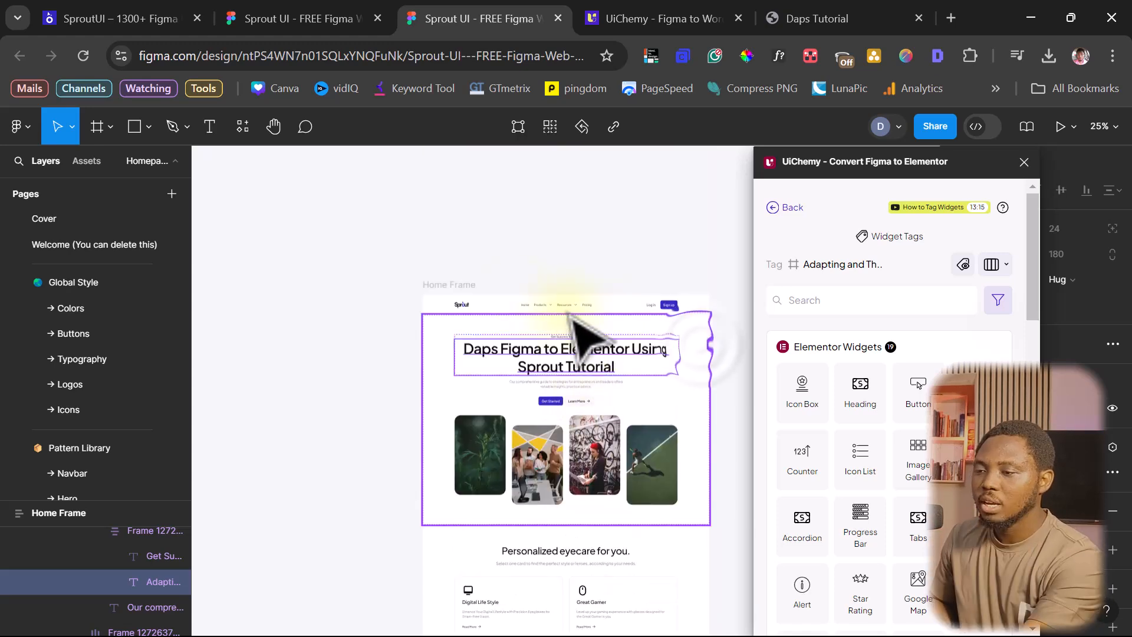
click(453, 285)
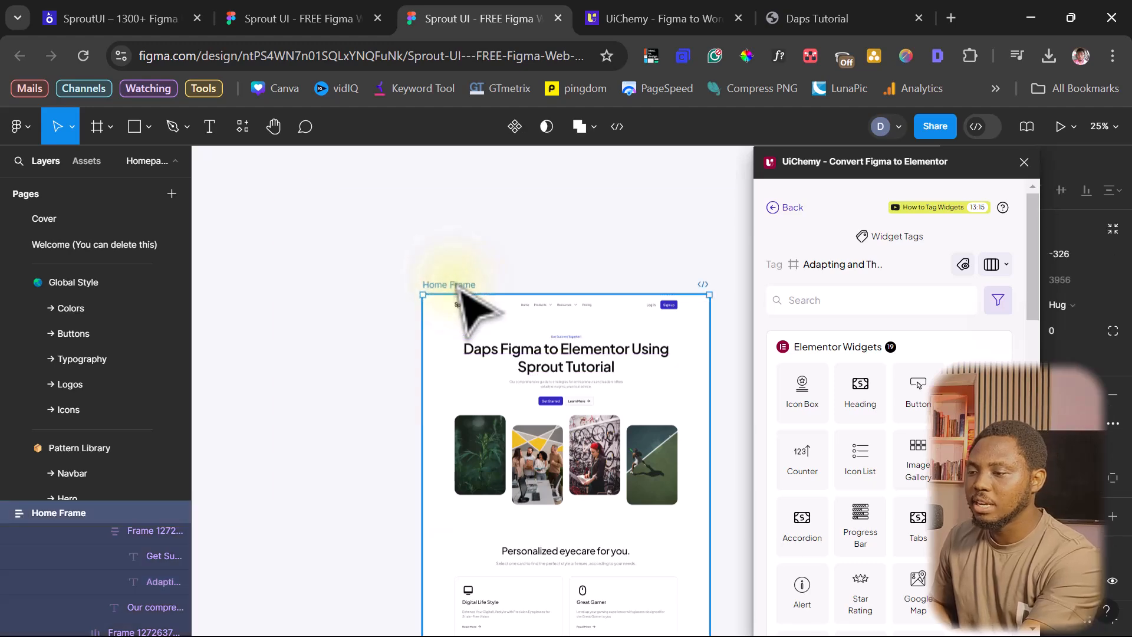
key(ctrl+equal)
key(ctrl+equal)
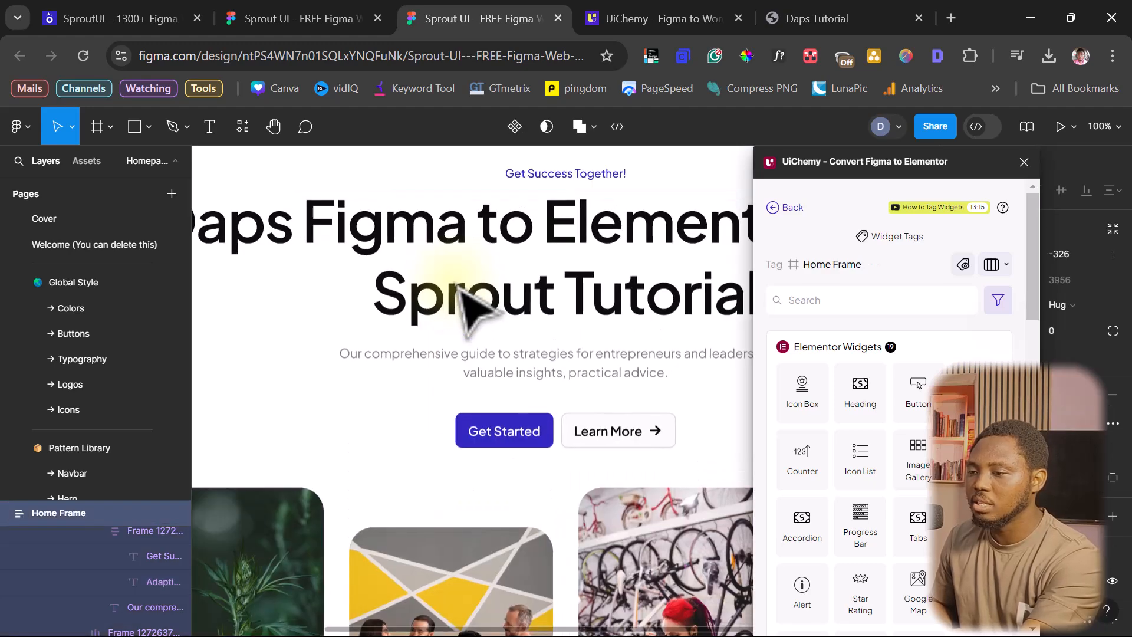
Move the UiChemy window clear of the Home Frame, with the canvas zoomed to 50%
key(ctrl+minus)
key(ctrl+minus)
key(ctrl+equal)
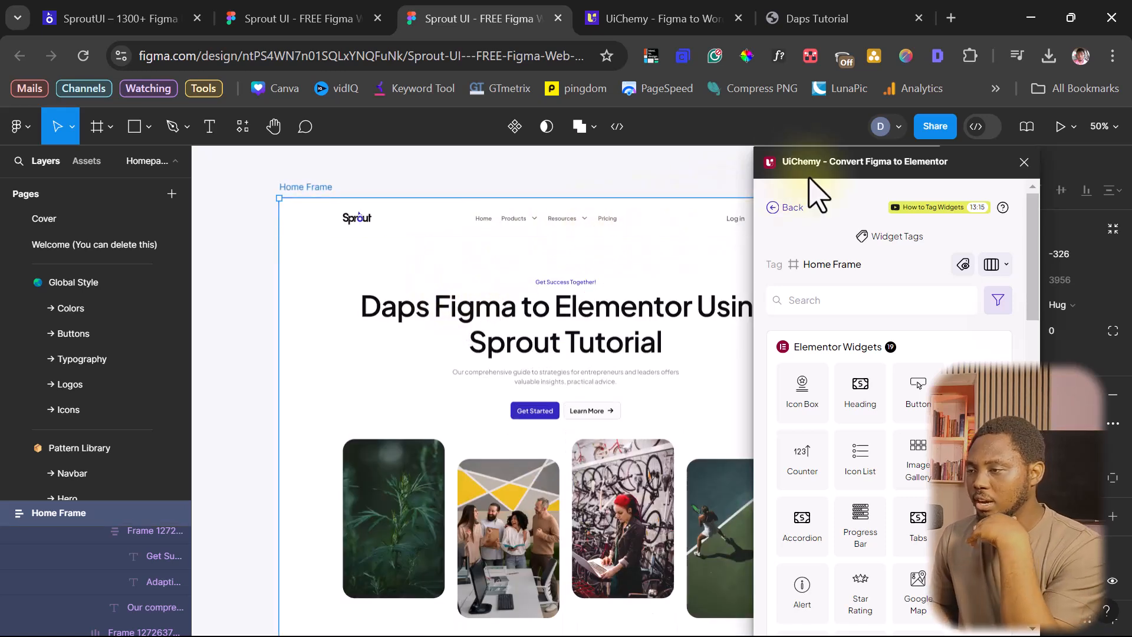
drag(829, 164, 929, 180)
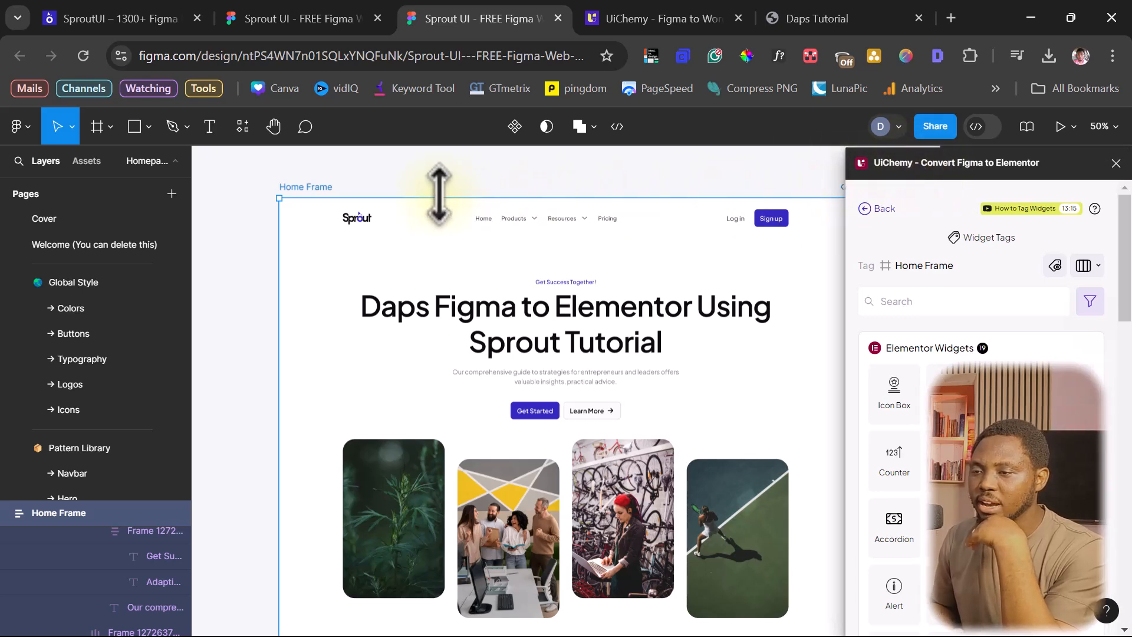
scroll(283, 207, right, 2)
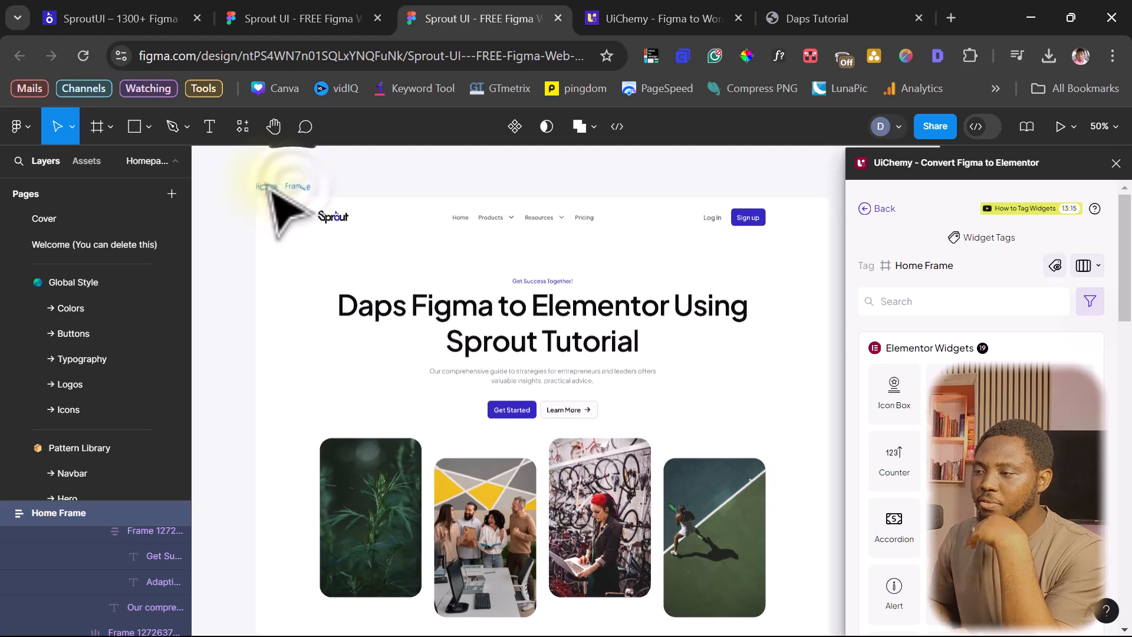
Inspect the widget tags on the hero section's Get Started and Learn More buttons
double_click(498, 286)
click(502, 407)
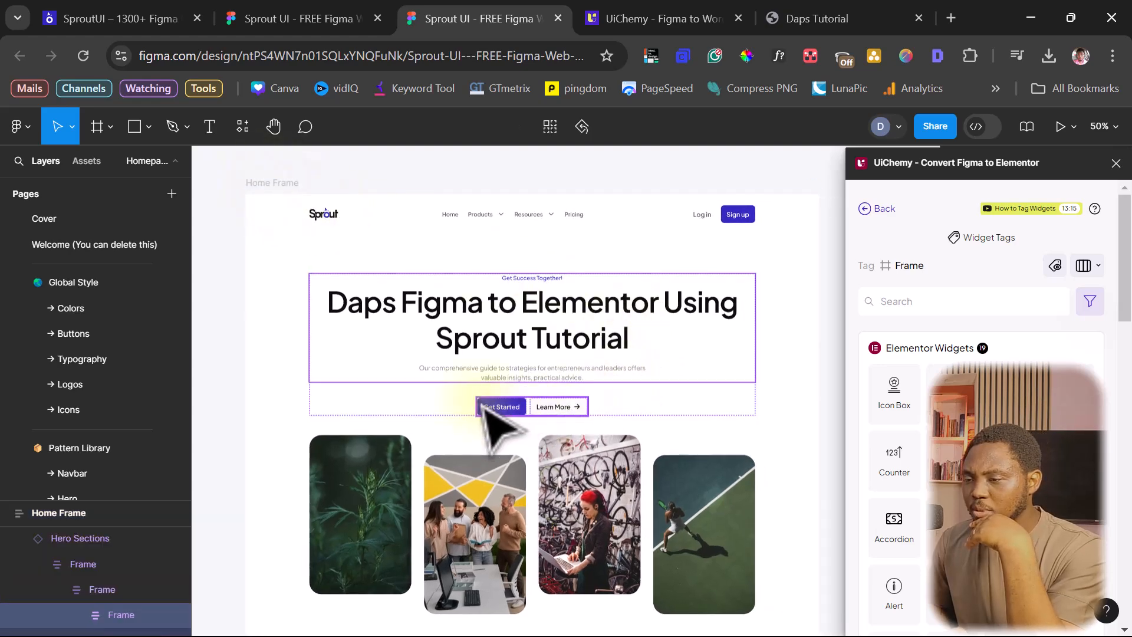
double_click(515, 411)
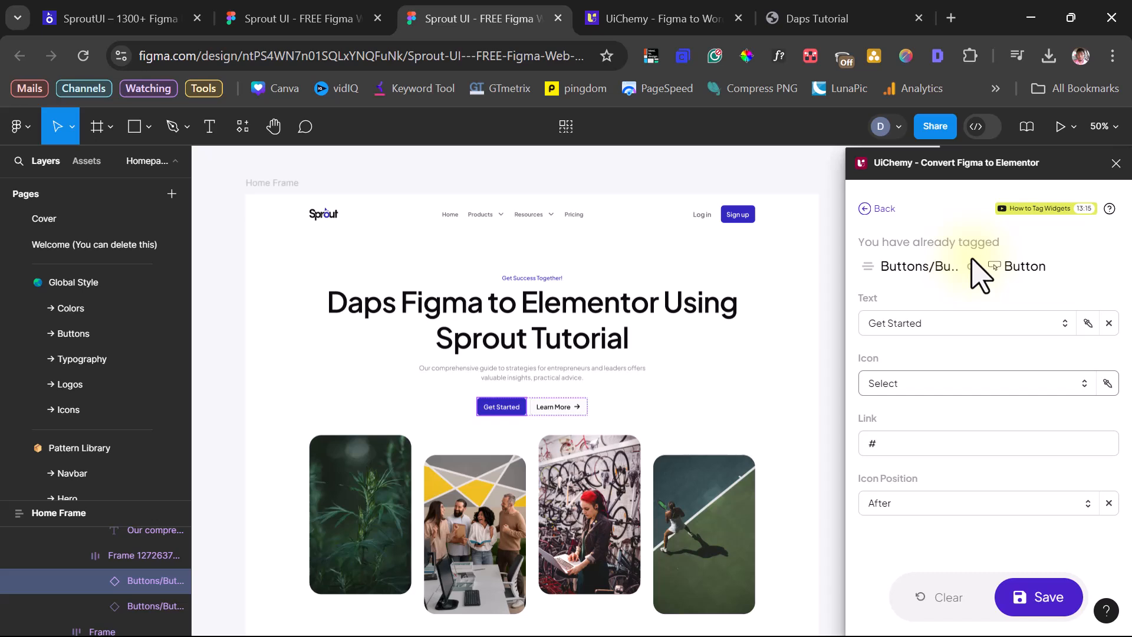
key(Tab)
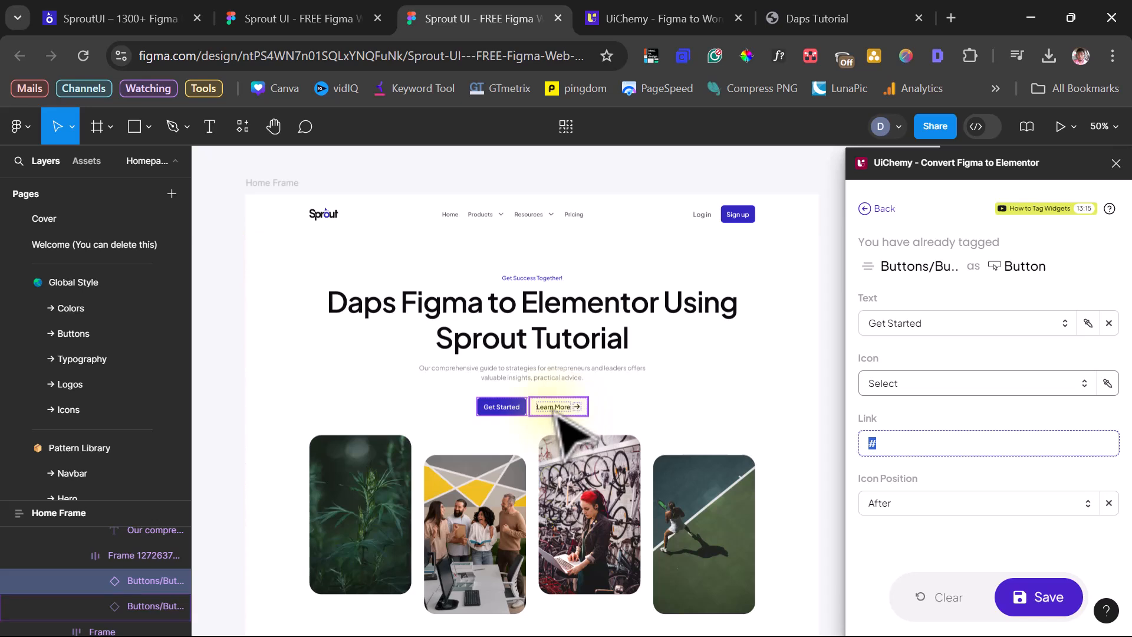
double_click(553, 411)
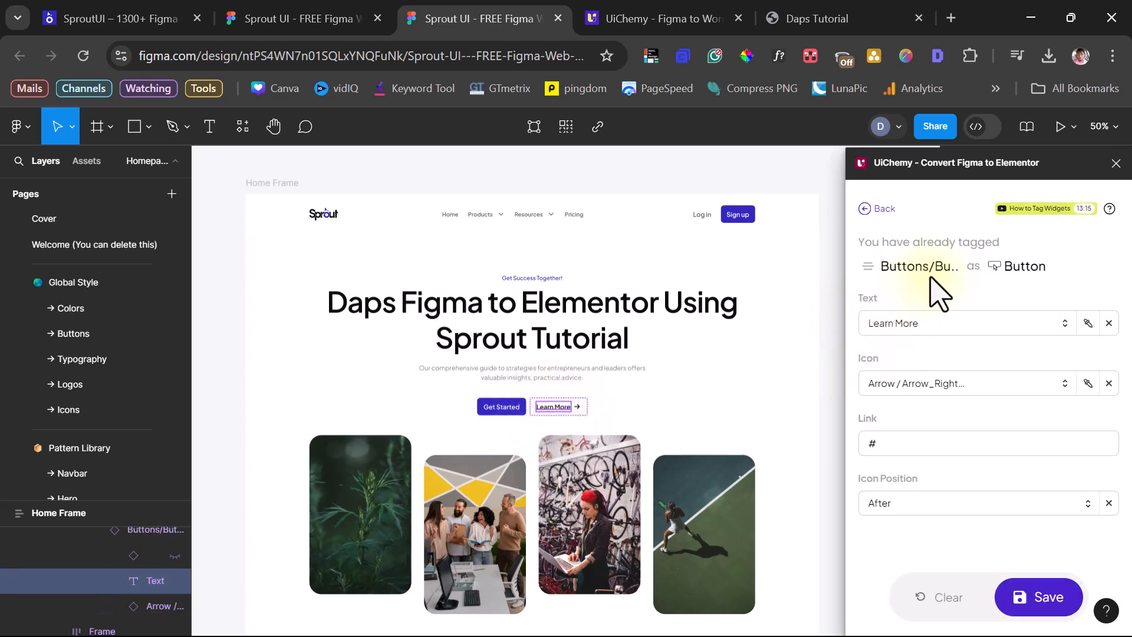
Inspect the widget tags on the navbar's Sign up and Log in buttons
click(740, 219)
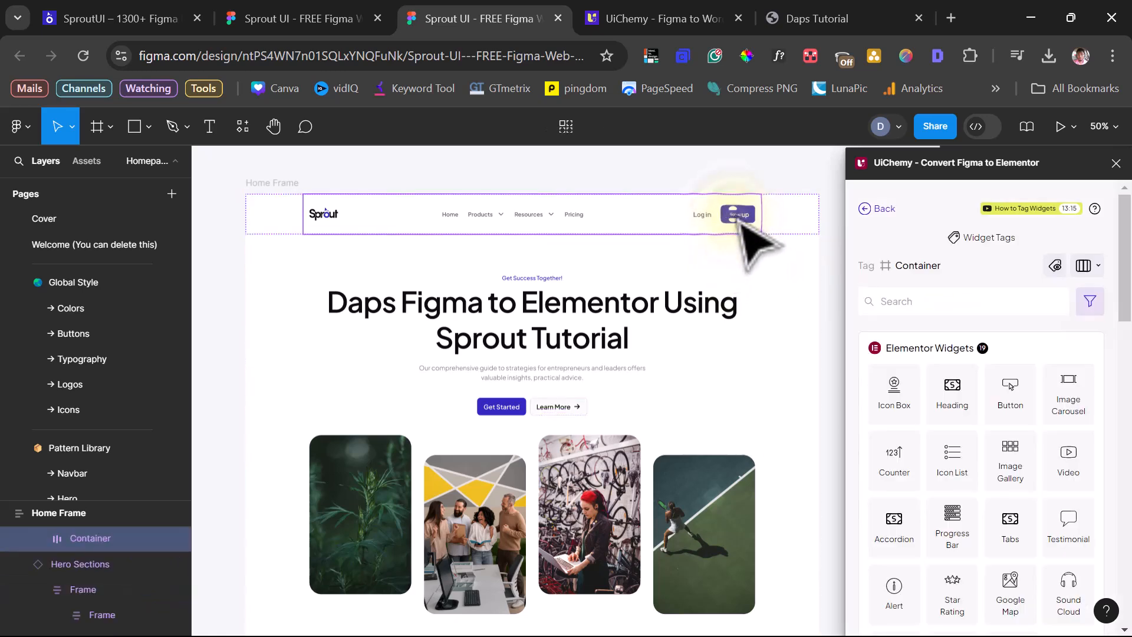
double_click(740, 220)
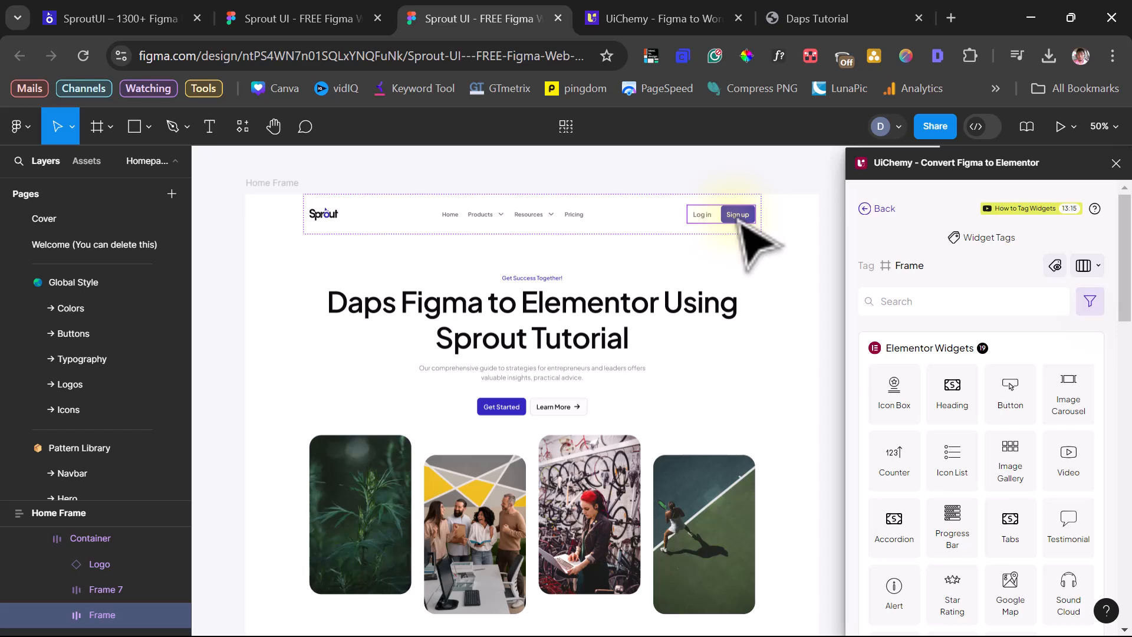
double_click(741, 220)
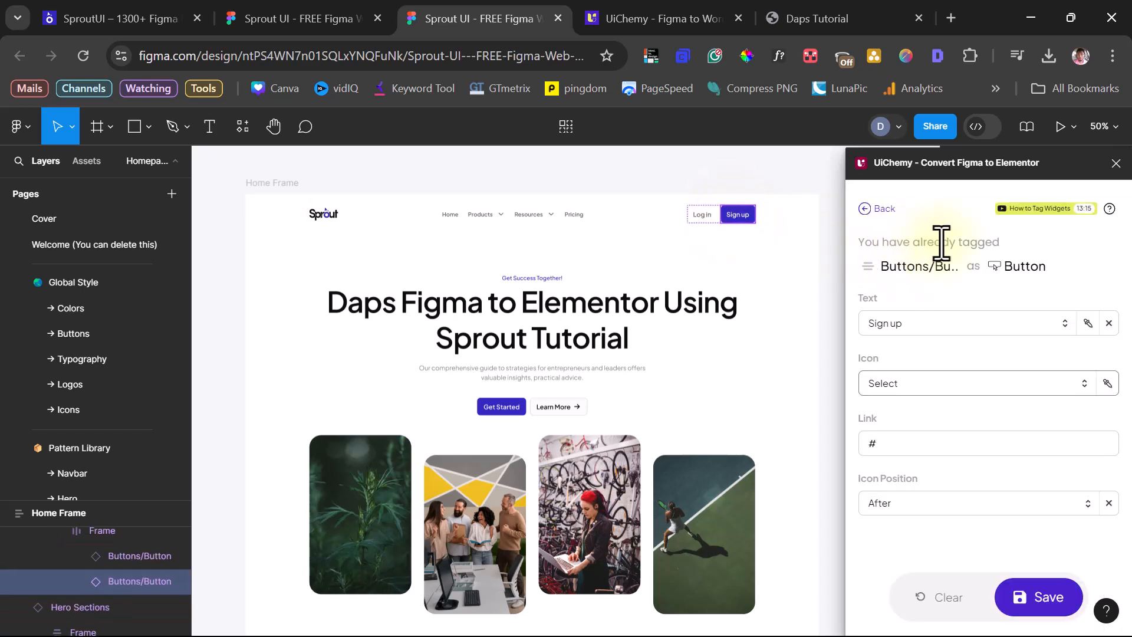
click(698, 215)
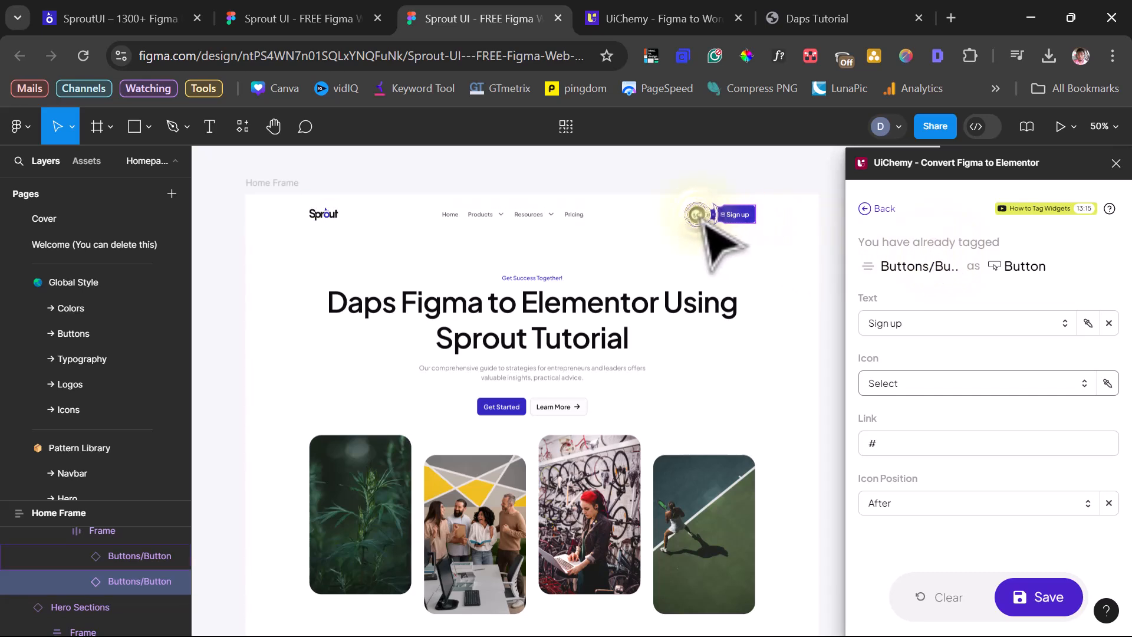
click(698, 215)
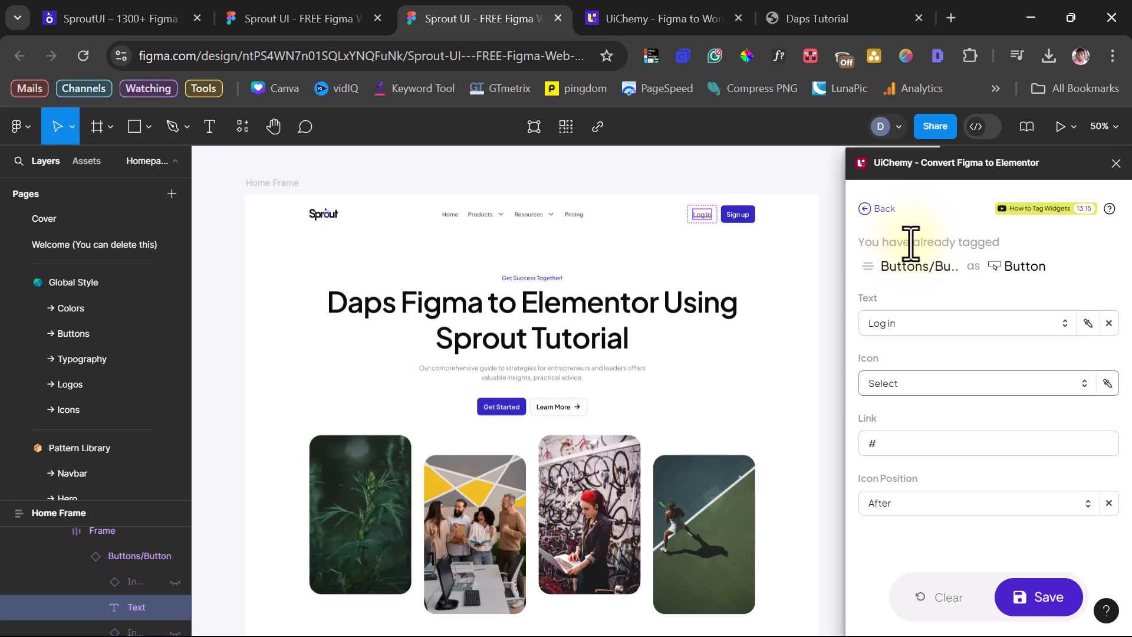
Select the tennis player image at the end of the hero's image row to check its widget tag
scroll(754, 424, down, 3)
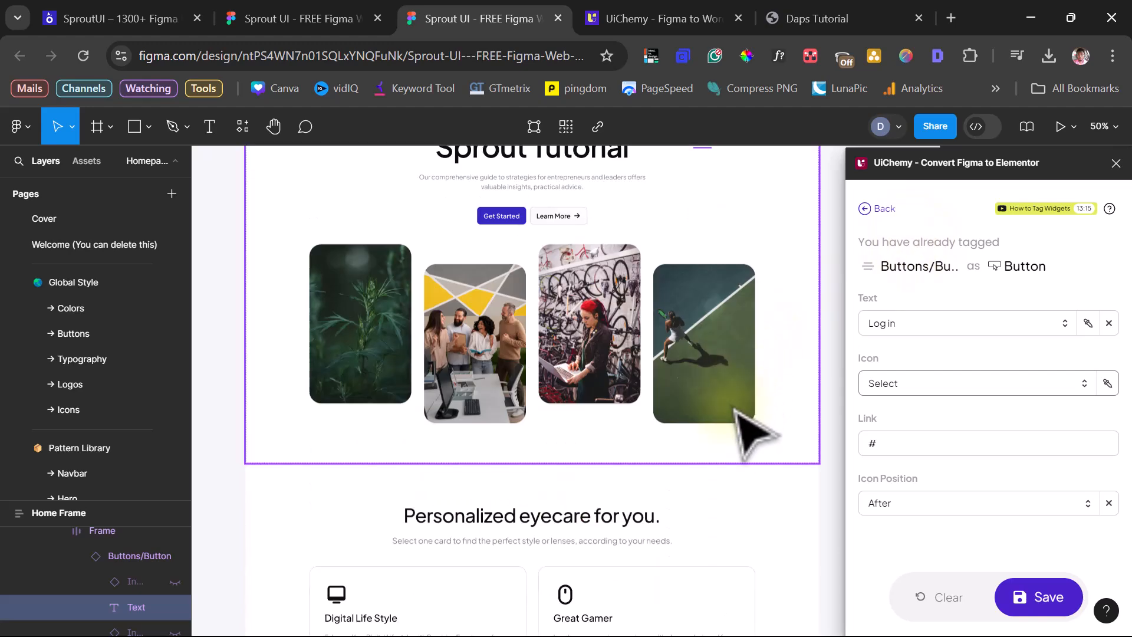
click(723, 369)
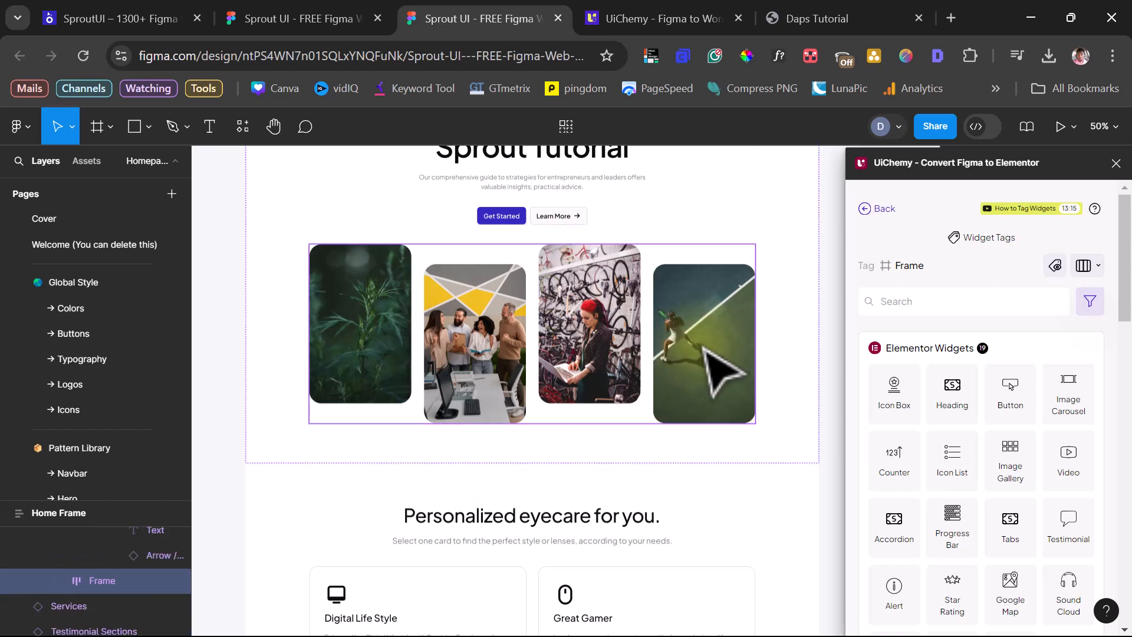
click(722, 370)
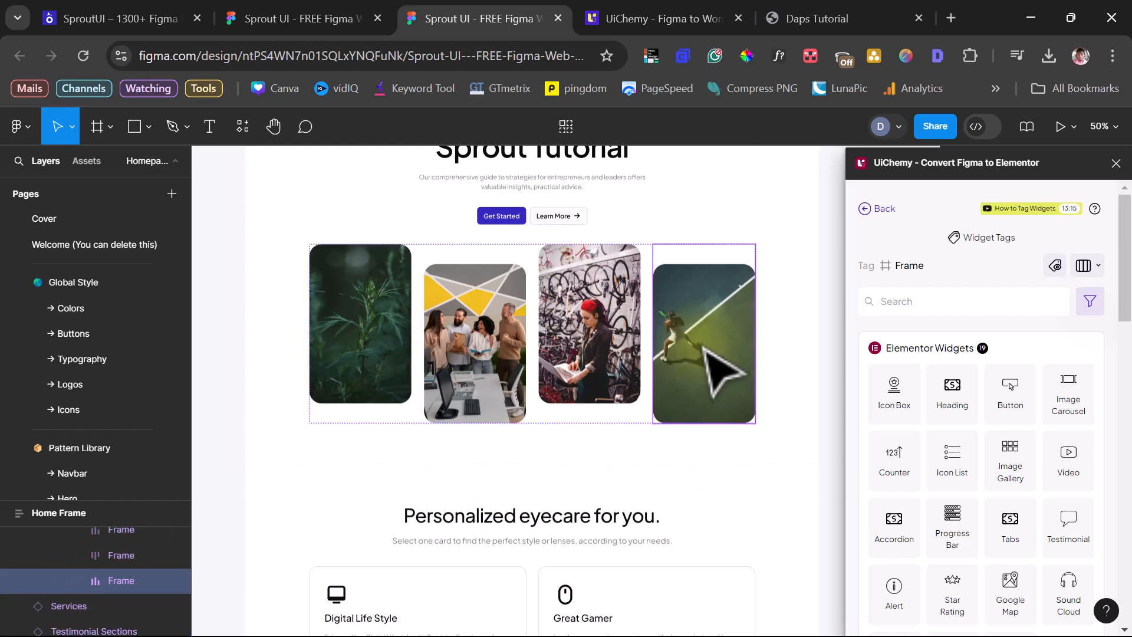
click(723, 370)
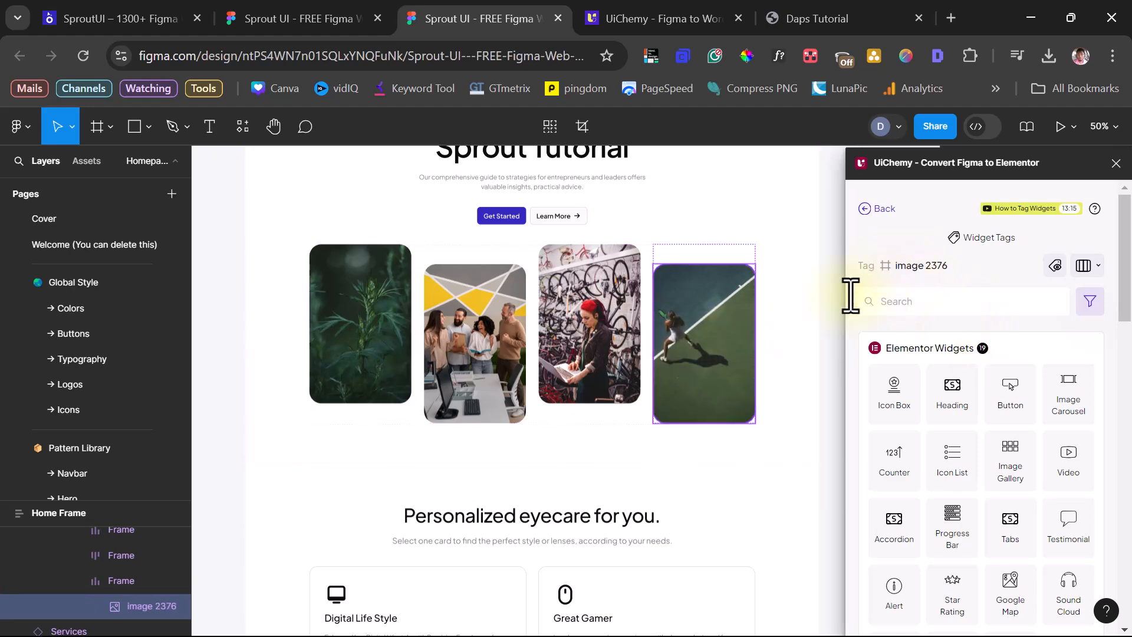
Drill down through the Services section to the content frame inside the Great Gamer card to check its tagging
scroll(688, 379, down, 6)
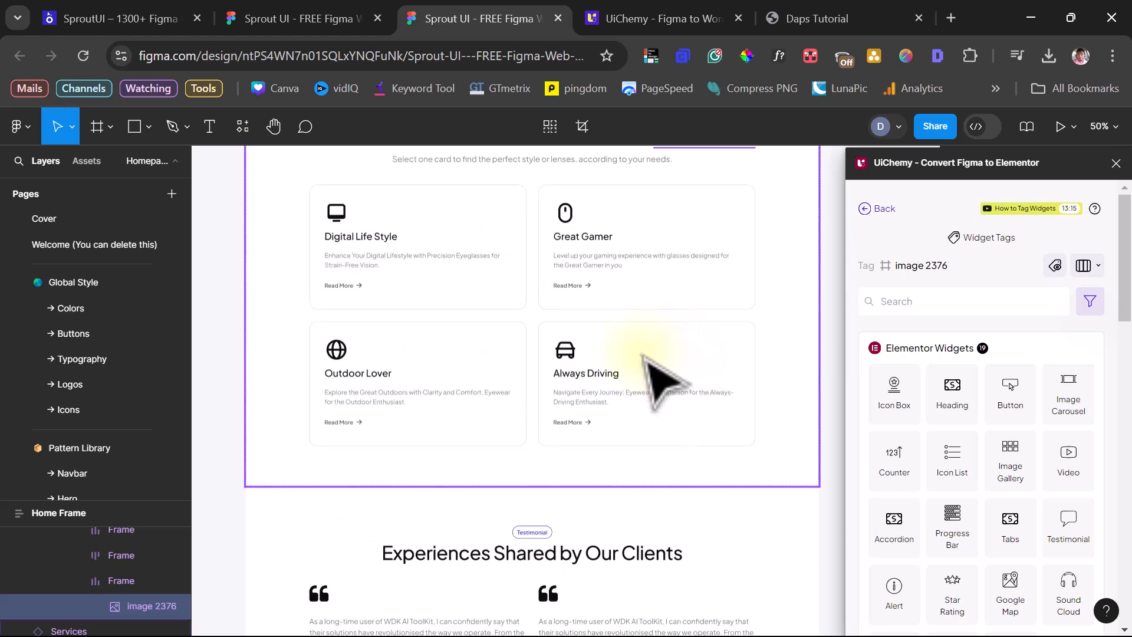
scroll(645, 359, up, 3)
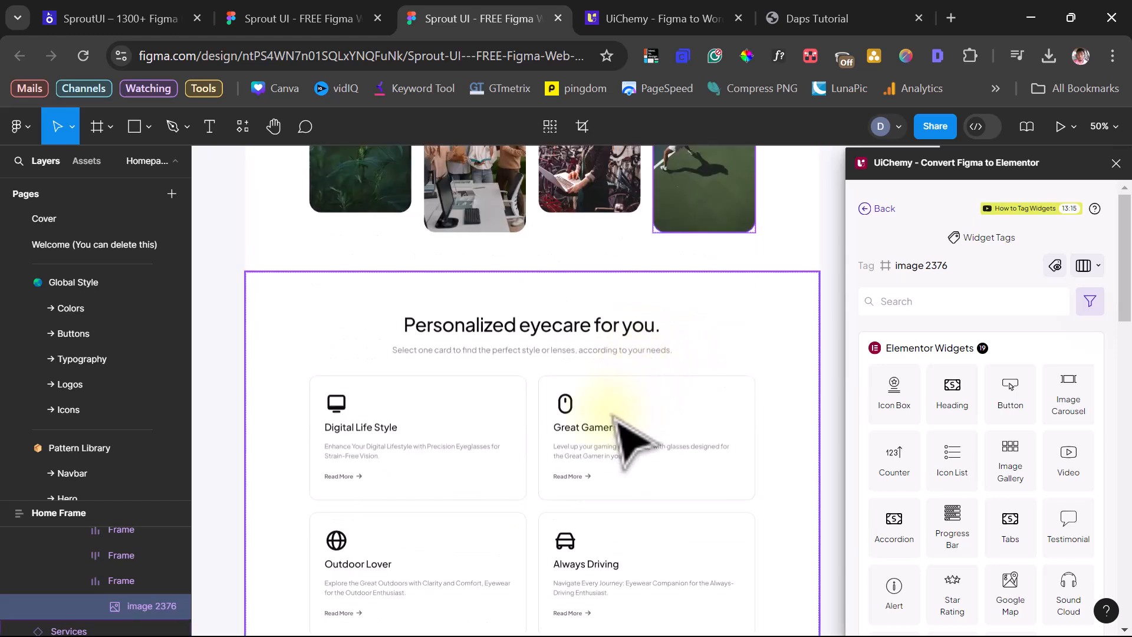
click(645, 414)
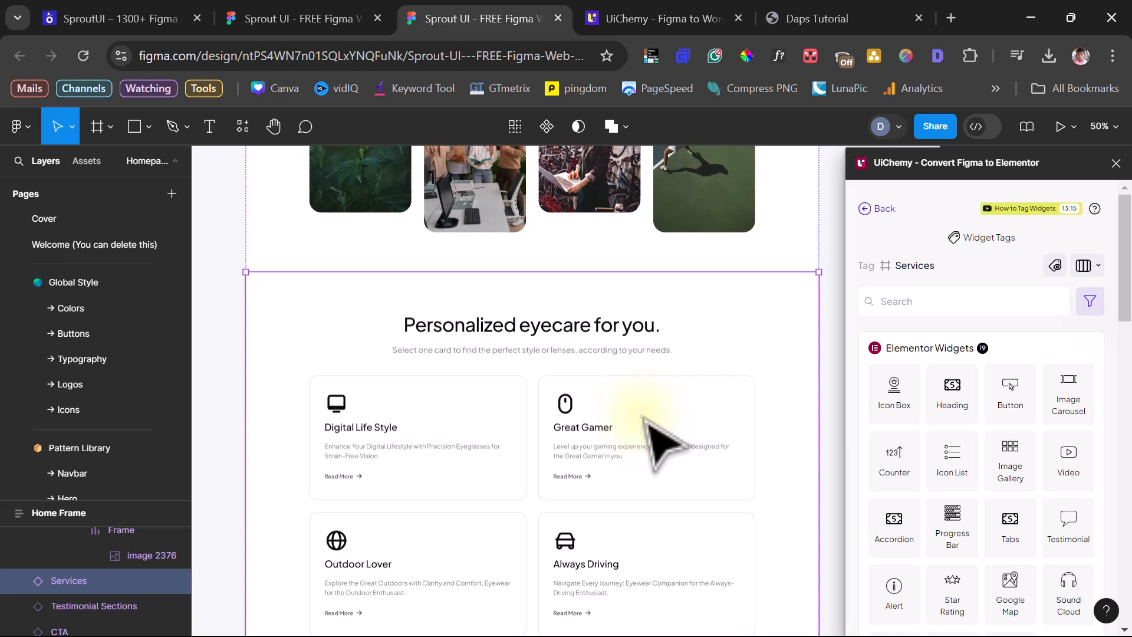
click(645, 416)
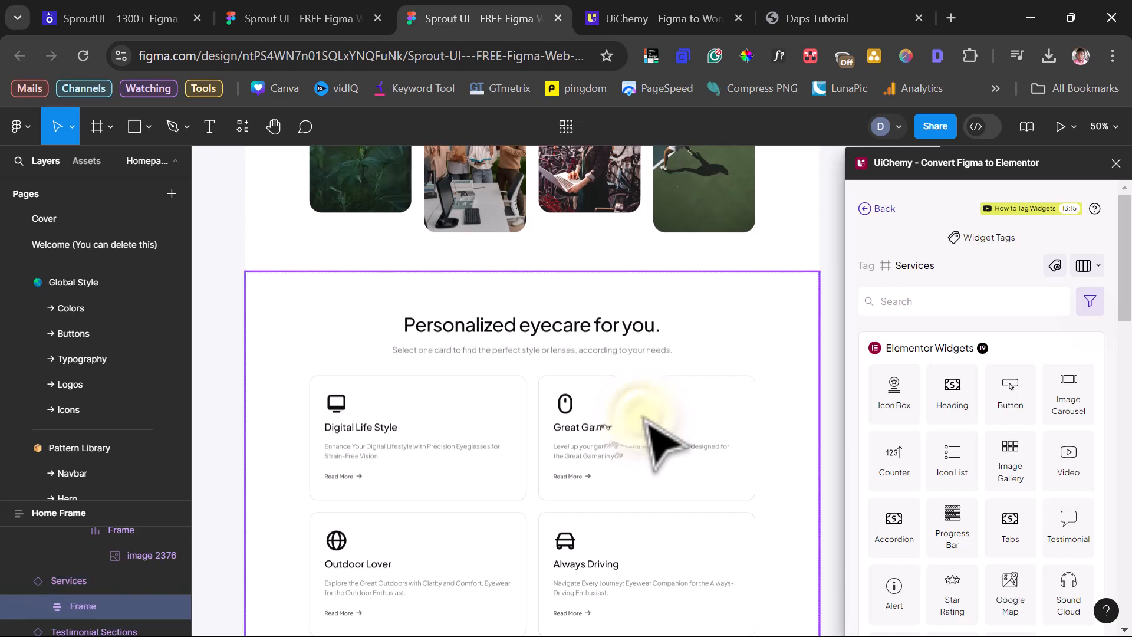
click(645, 416)
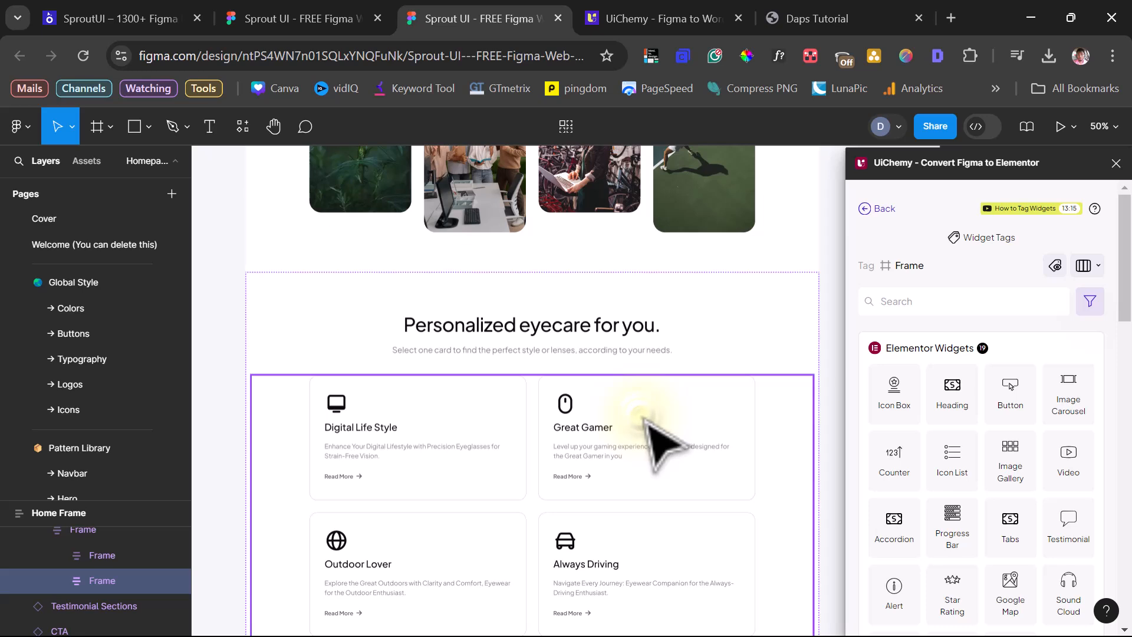
click(645, 416)
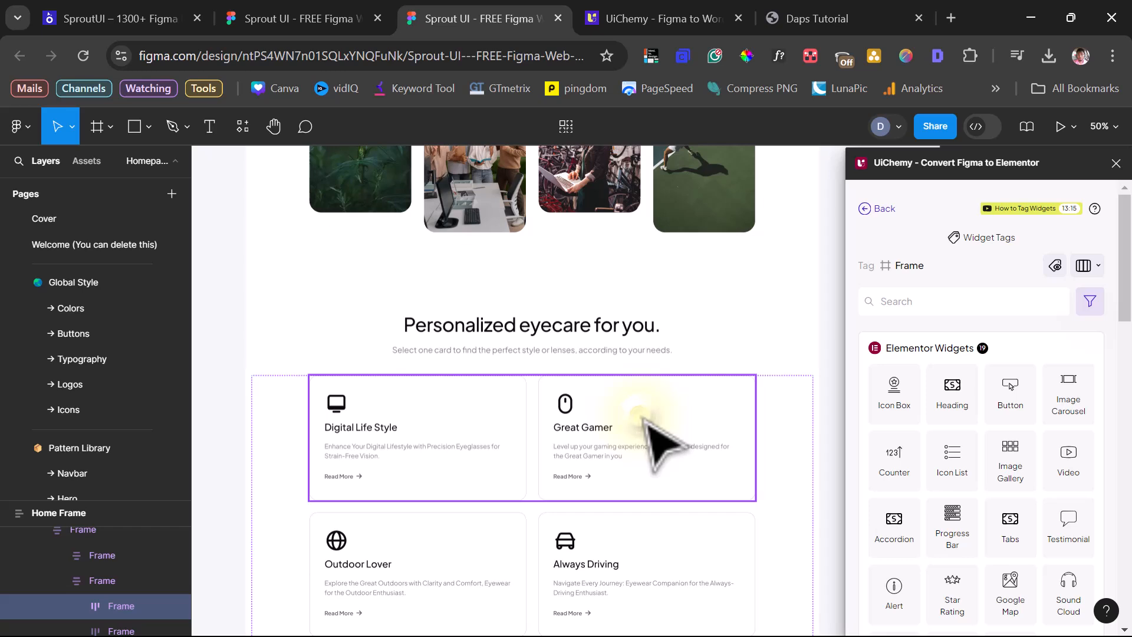
double_click(643, 418)
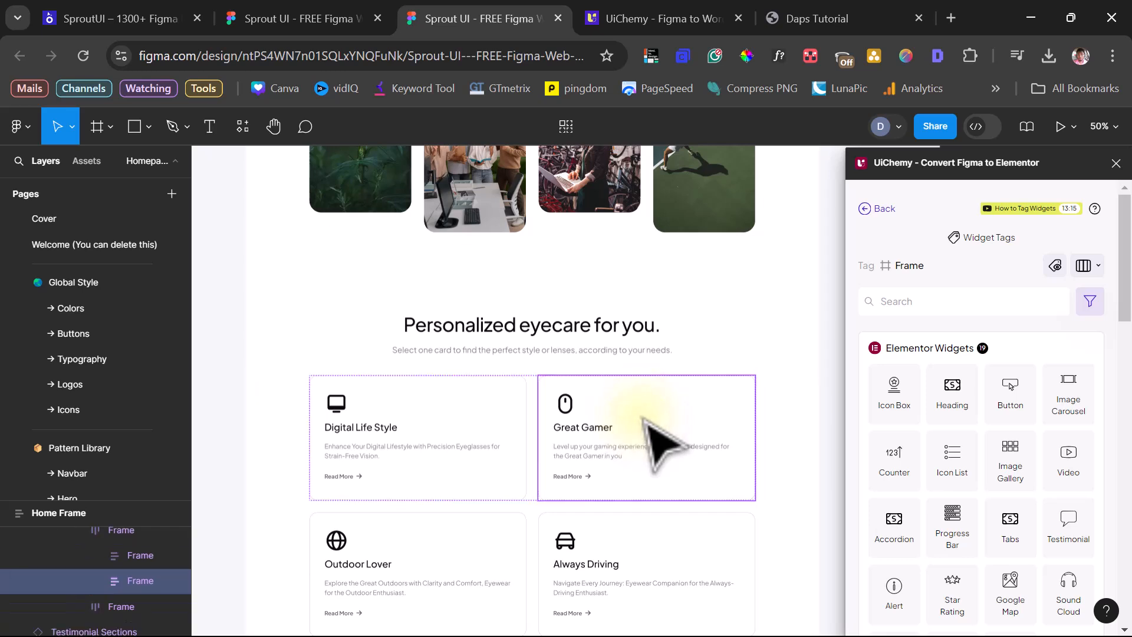
double_click(644, 418)
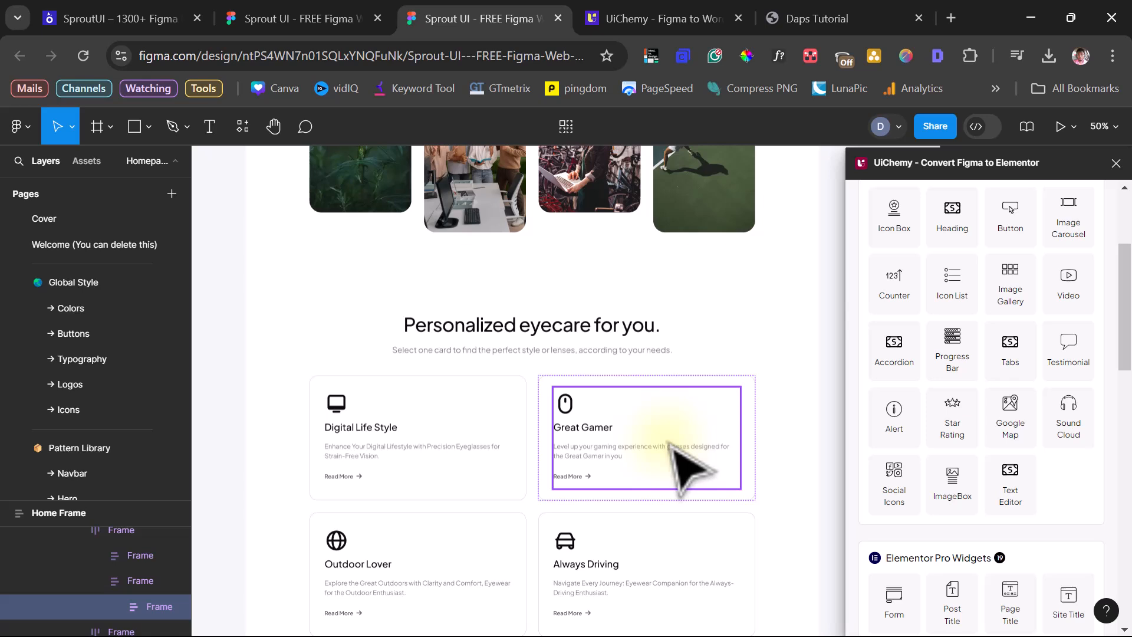
Browse the Elementor, Elementor Pro and The Plus widgets available for tagging the Great Gamer card's icon-and-title frame
click(953, 413)
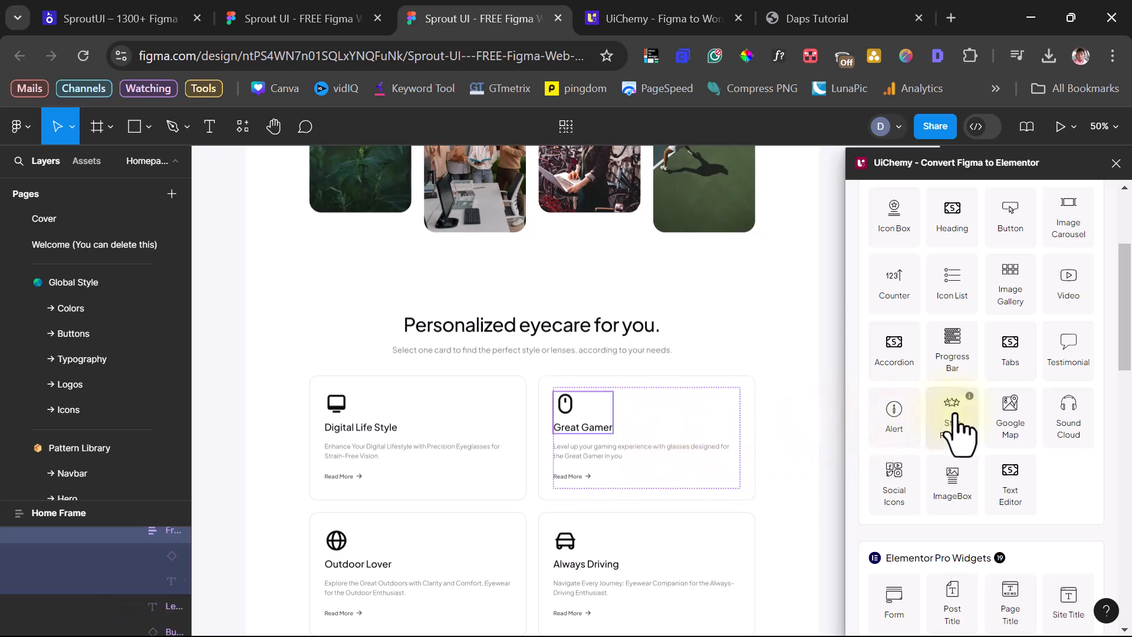
scroll(960, 433, down, 6)
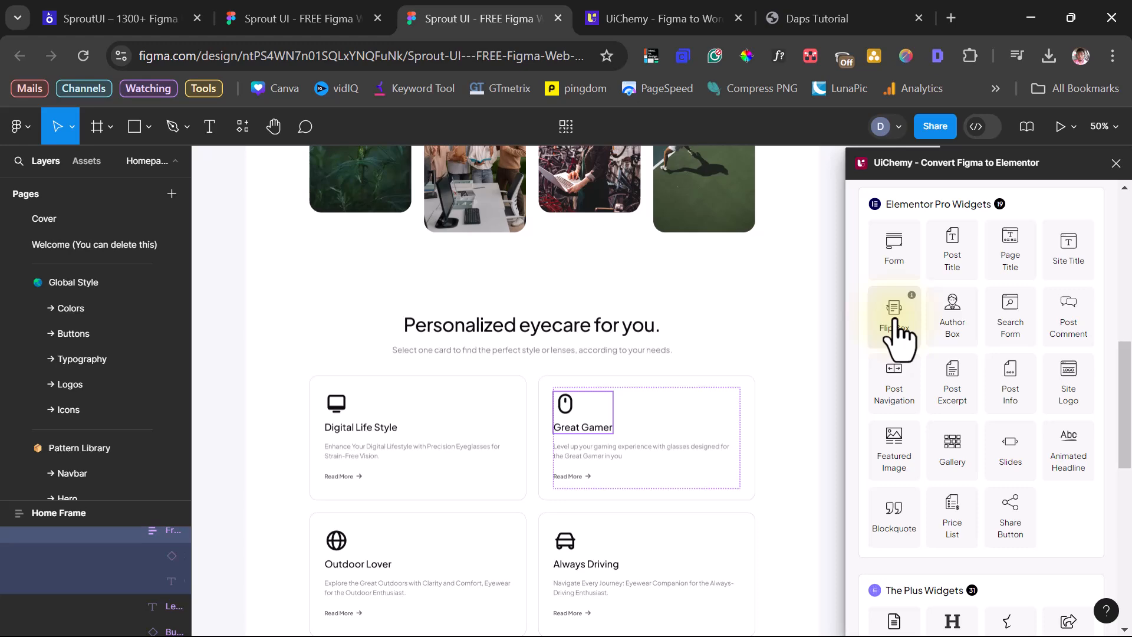
scroll(943, 295, down, 2)
Drill down through the Testimonial Sections to select the second testimonial's frame under Experiences Shared by Our Clients
scroll(766, 404, down, 5)
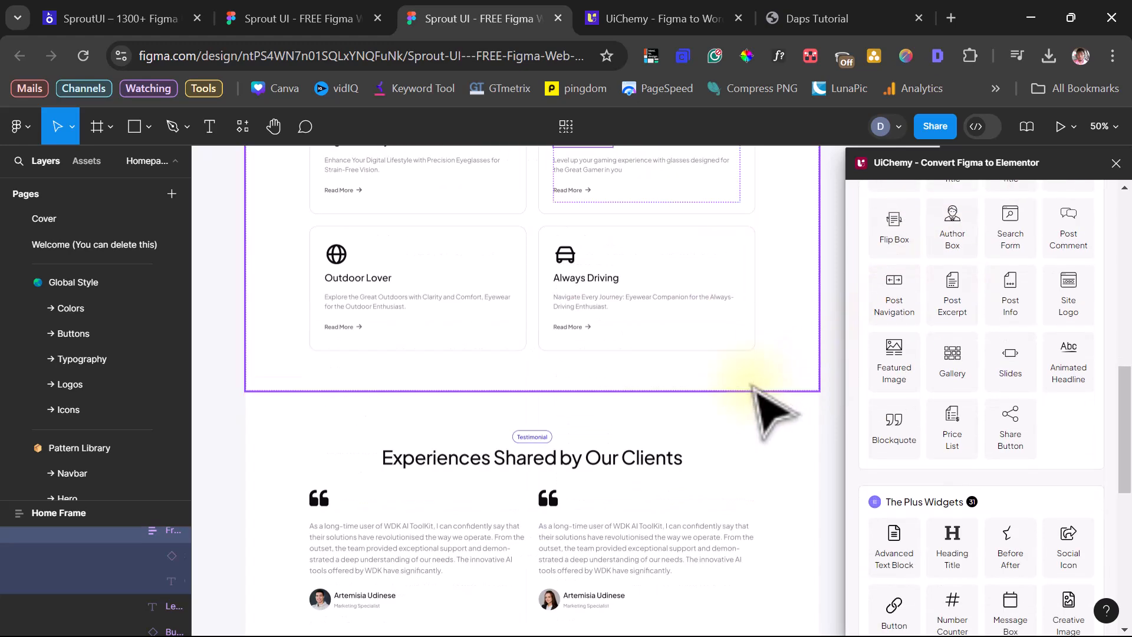
scroll(773, 412, down, 3)
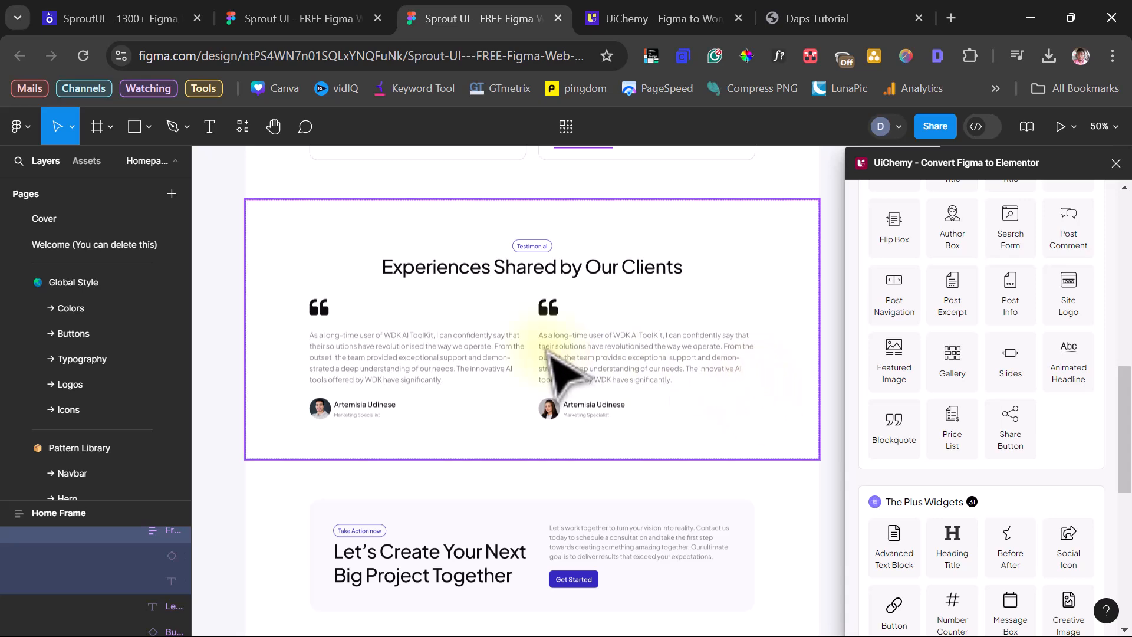
click(734, 409)
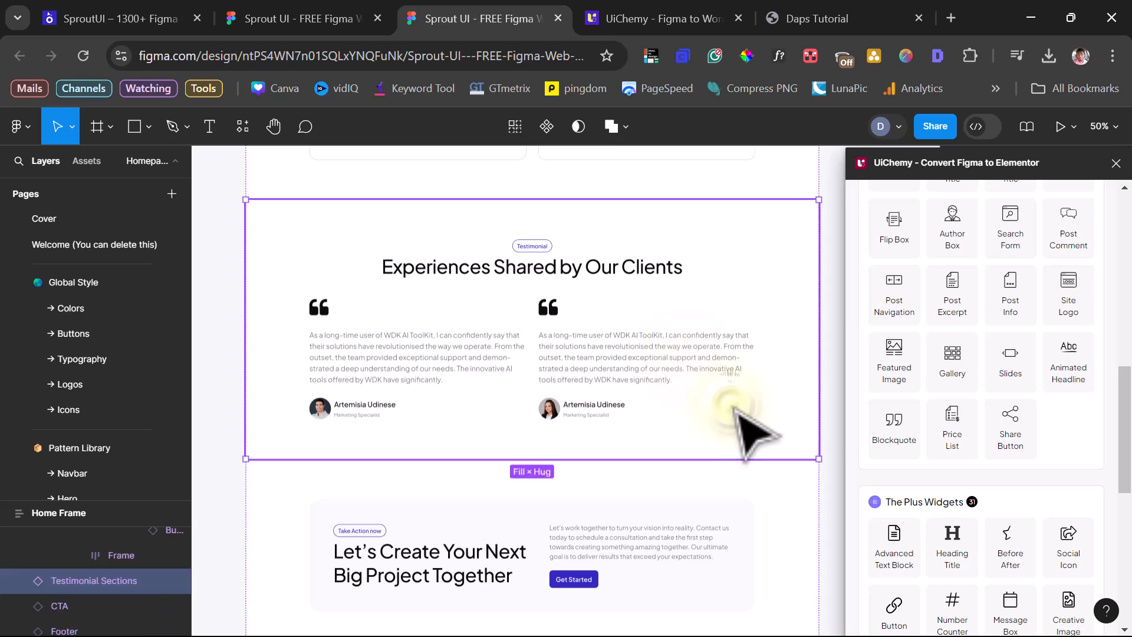
double_click(734, 409)
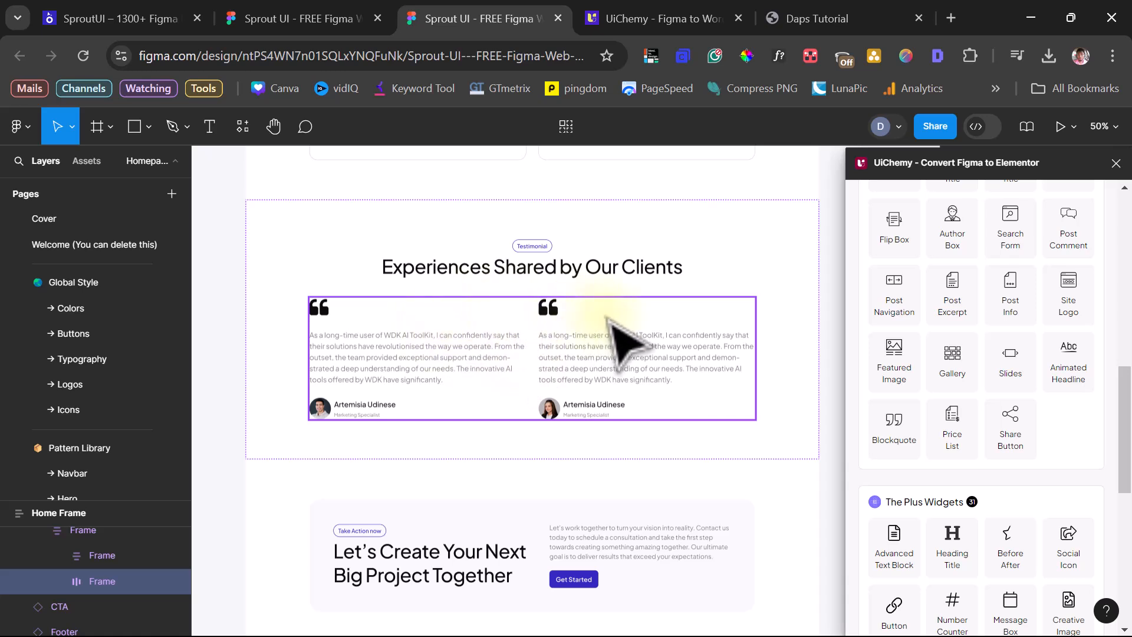
double_click(704, 382)
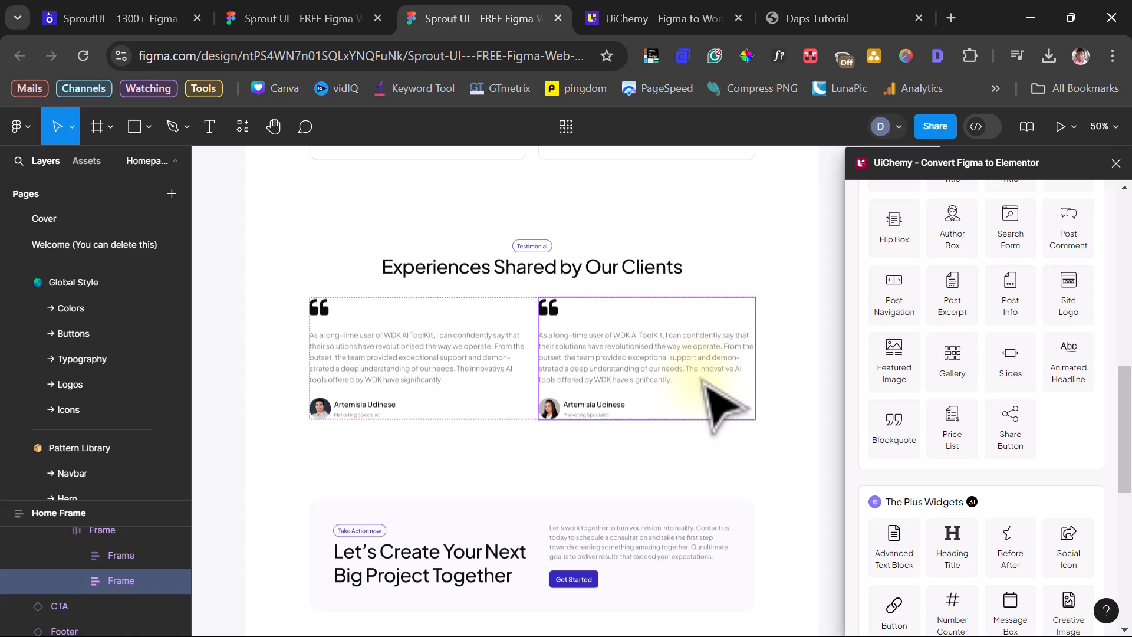
click(705, 381)
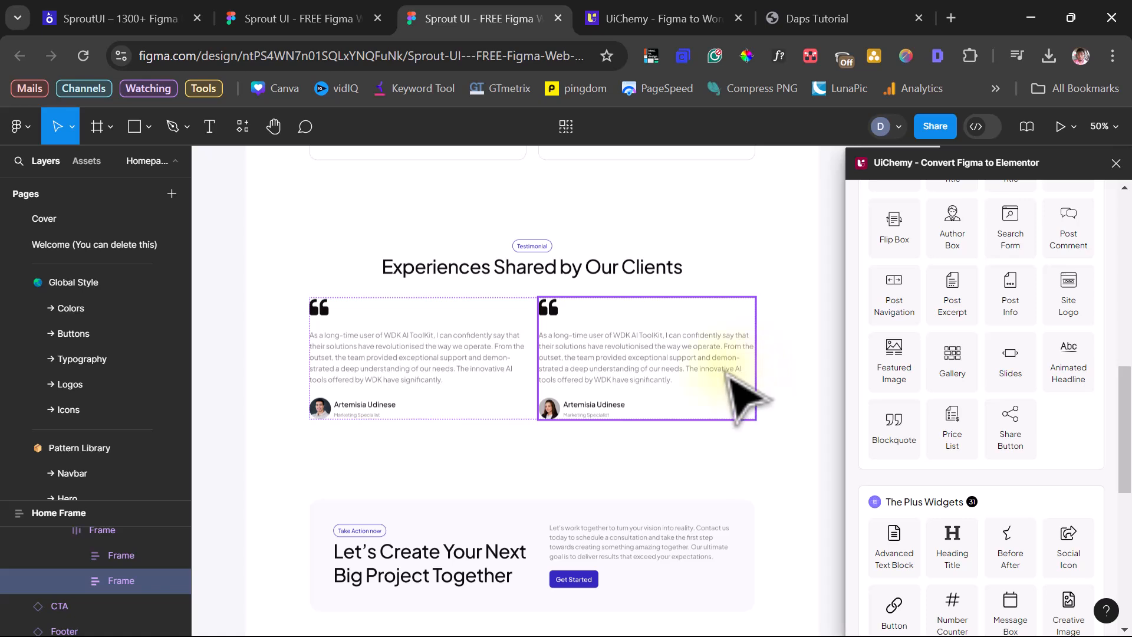
click(644, 387)
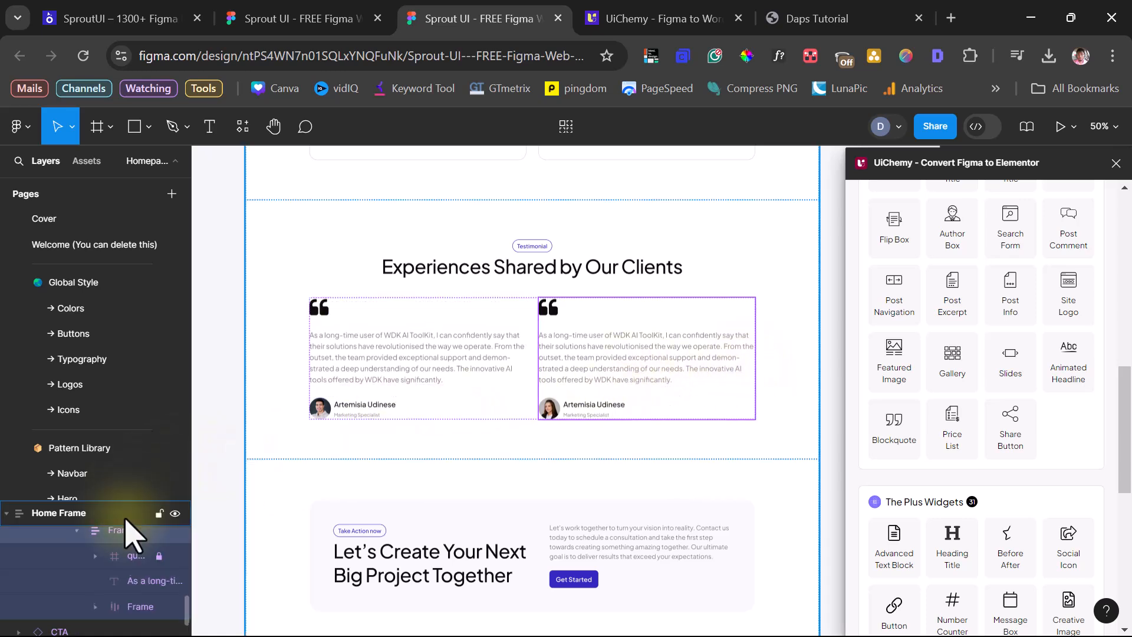
Widen the layer list so the full layer names inside the second testimonial can be read
scroll(130, 531, up, 3)
scroll(129, 533, down, 3)
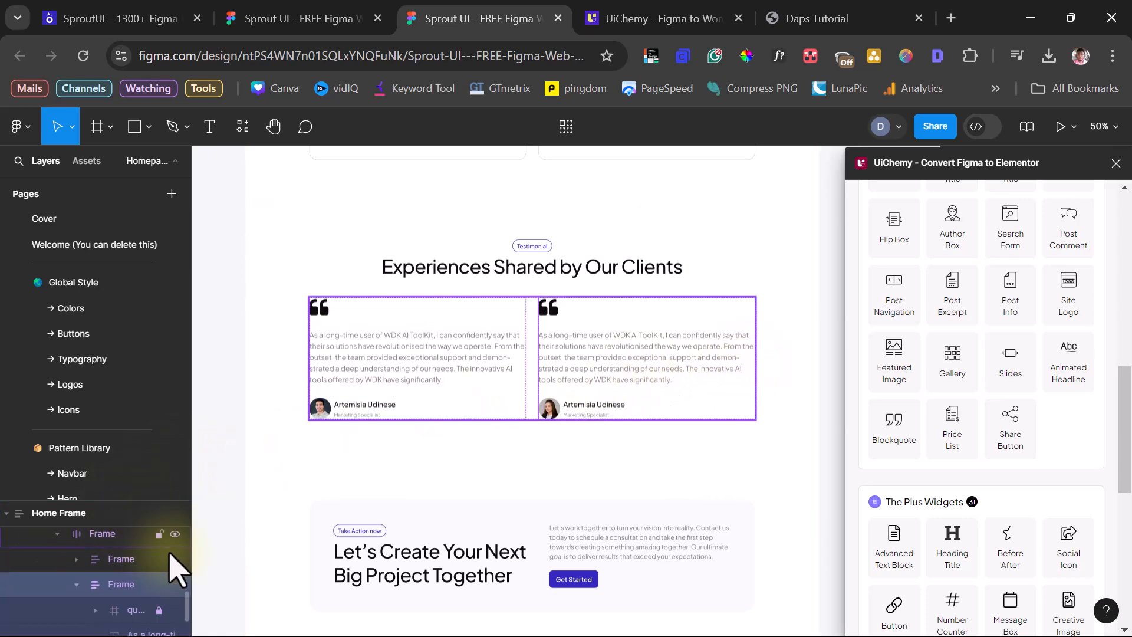
drag(244, 571, 260, 572)
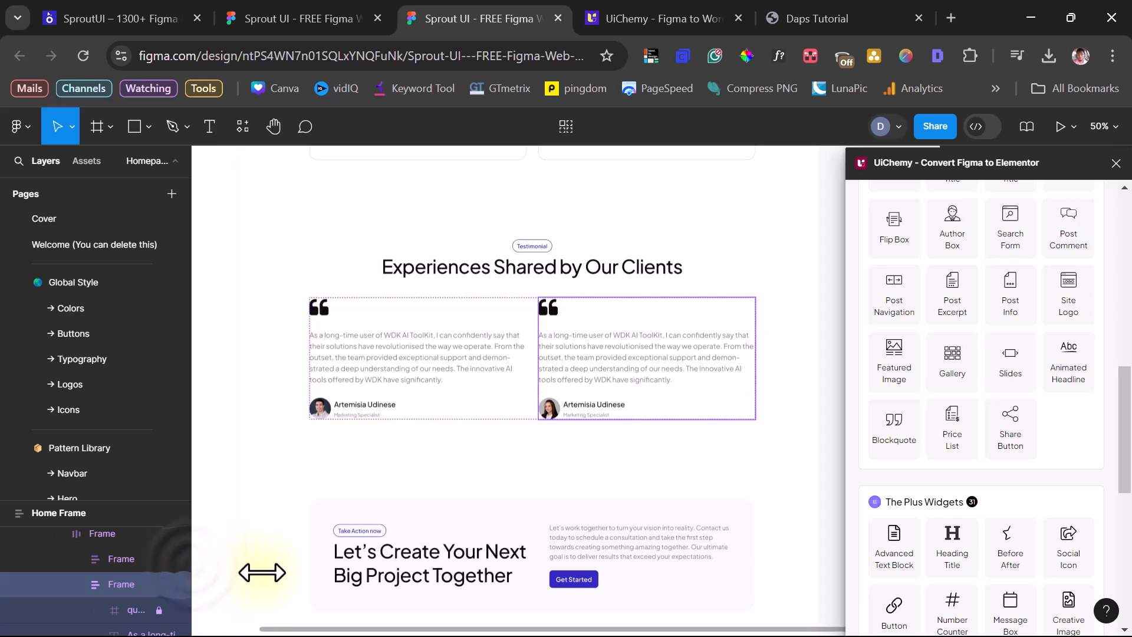
scroll(221, 581, down, 3)
scroll(221, 590, up, 3)
scroll(221, 589, down, 3)
scroll(223, 590, up, 1)
scroll(221, 575, up, 1)
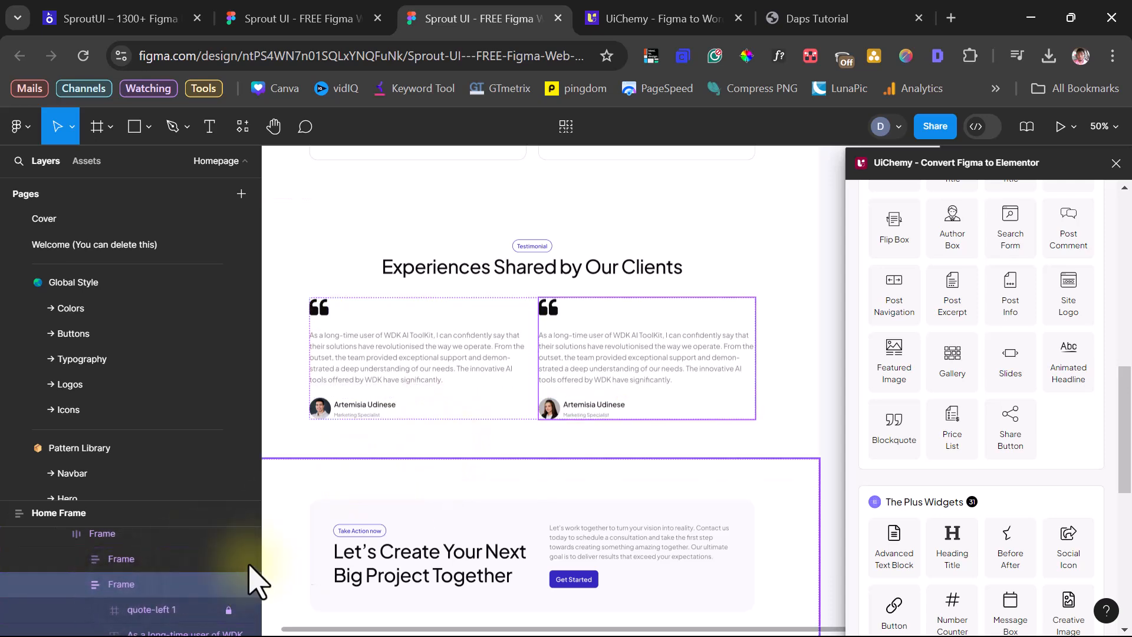
Inspect the quote icon and quote text layers inside the second testimonial, then clear the selection
click(156, 616)
scroll(156, 613, down, 3)
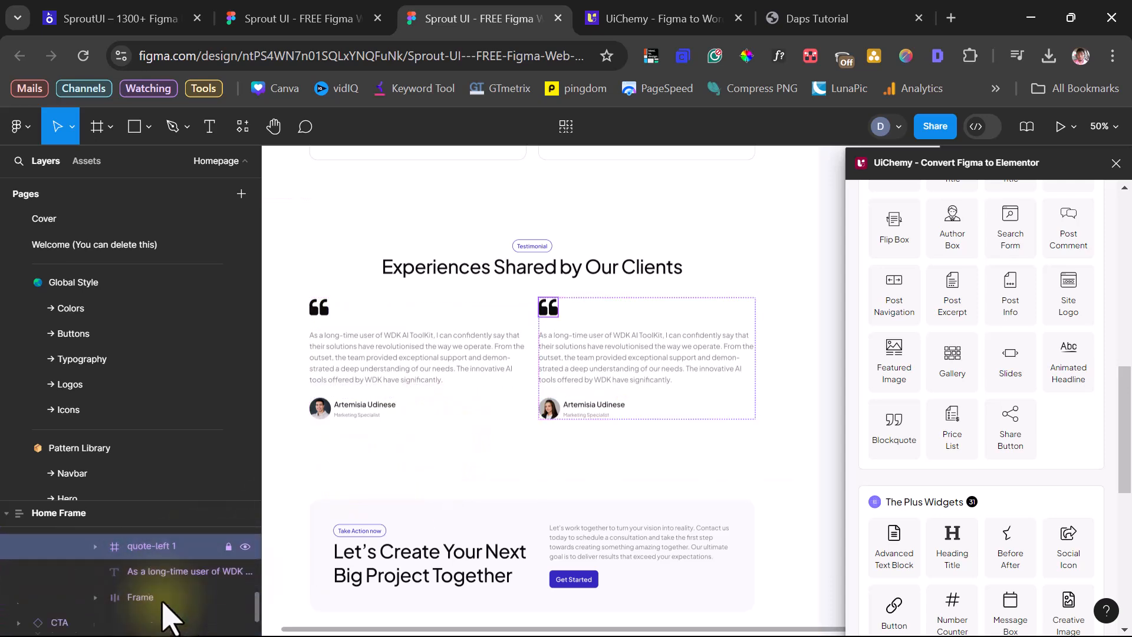
click(158, 548)
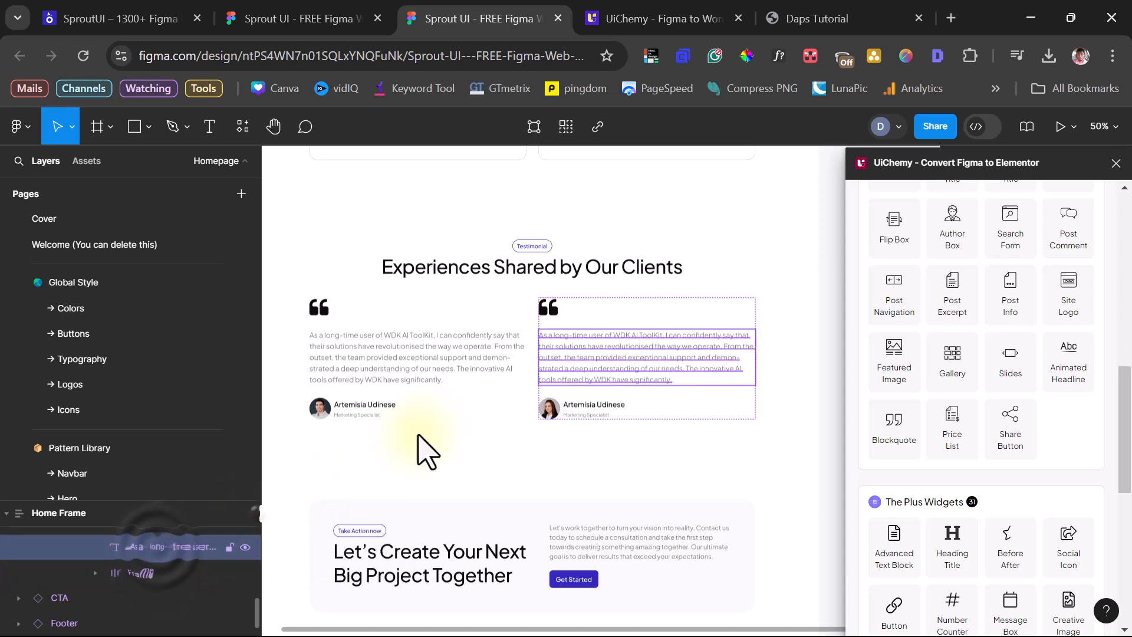
key(Escape)
key(Escape)
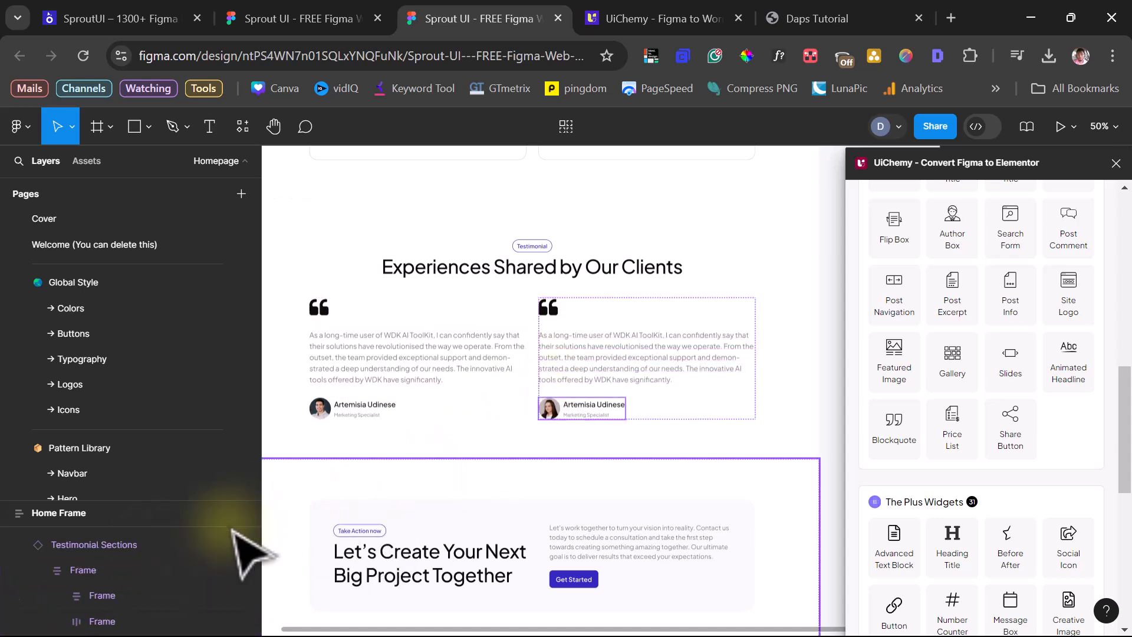
Detach the Testimonial Sections instance from its main component
scroll(151, 562, down, 3)
key(Escape)
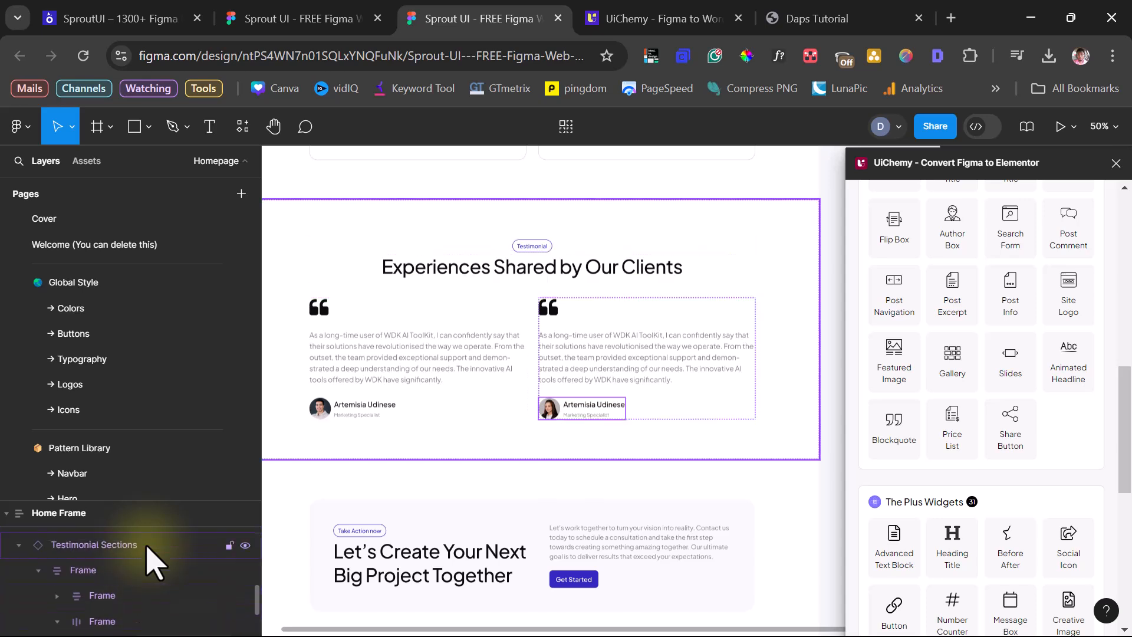
click(99, 546)
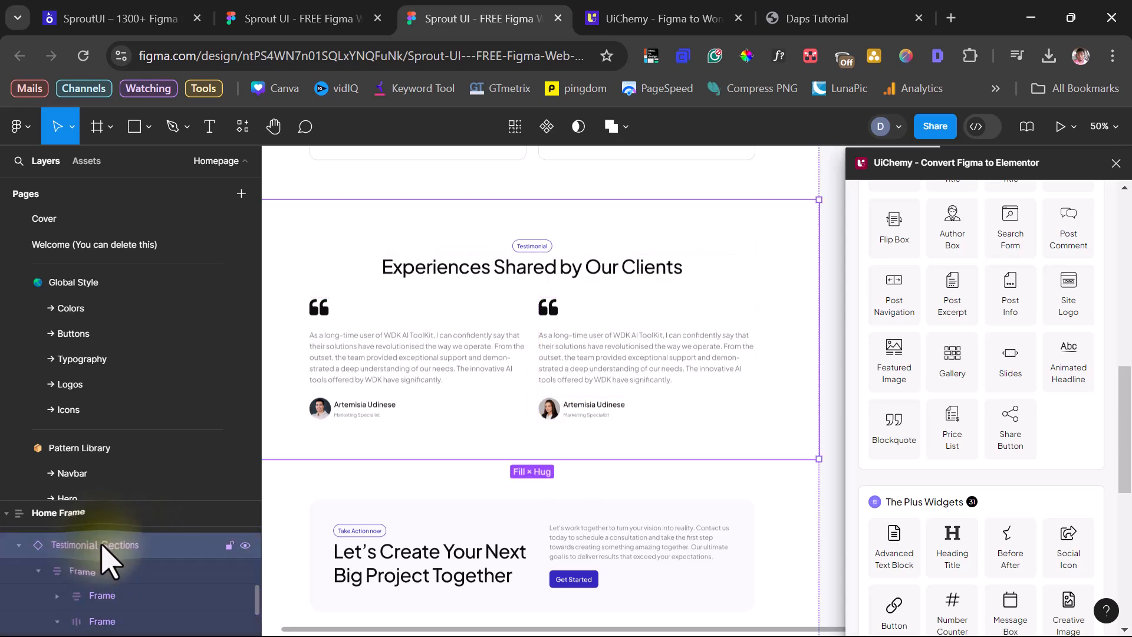
right_click(107, 557)
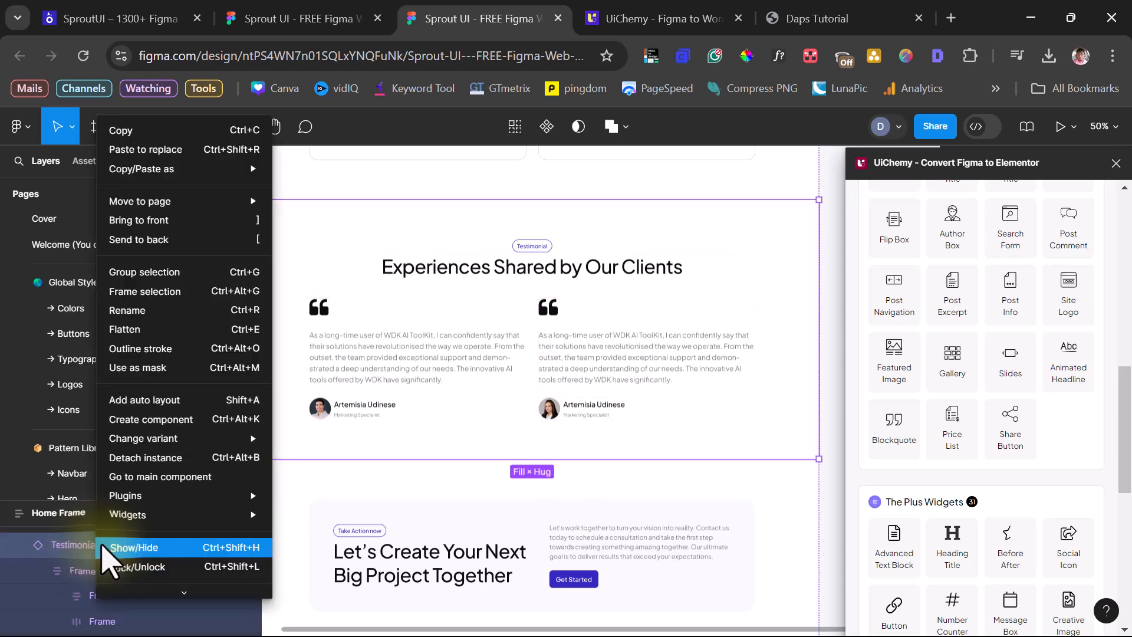
click(138, 458)
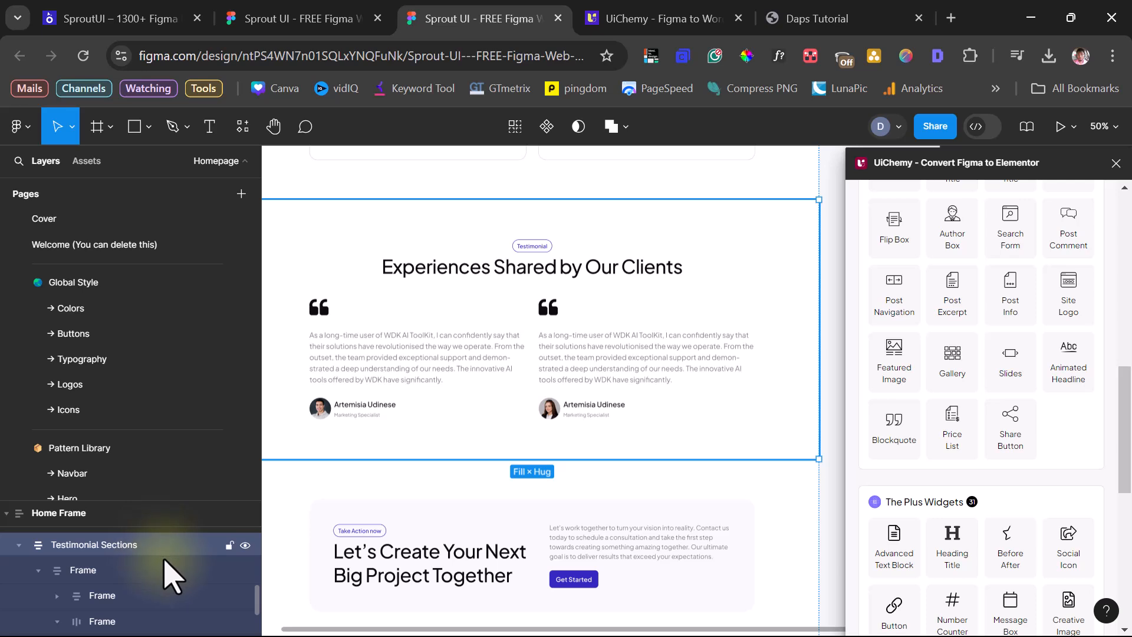
Wrap the second testimonial's quote text and its author frame together in a new frame, leaving out the quote icon
scroll(152, 598, down, 3)
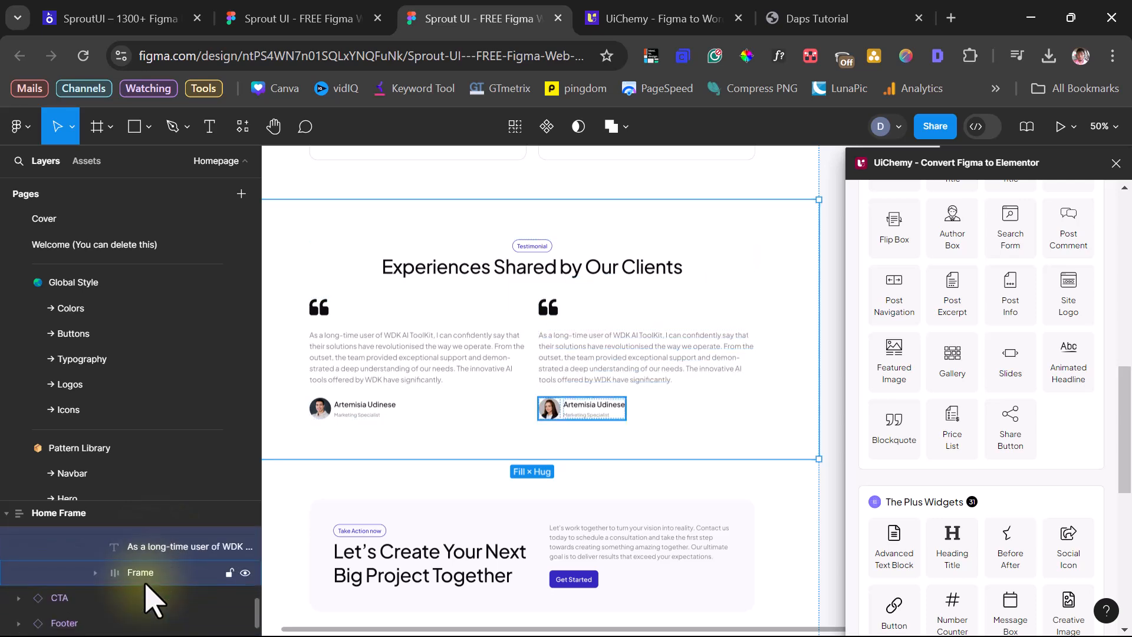
scroll(146, 587, down, 3)
click(147, 573)
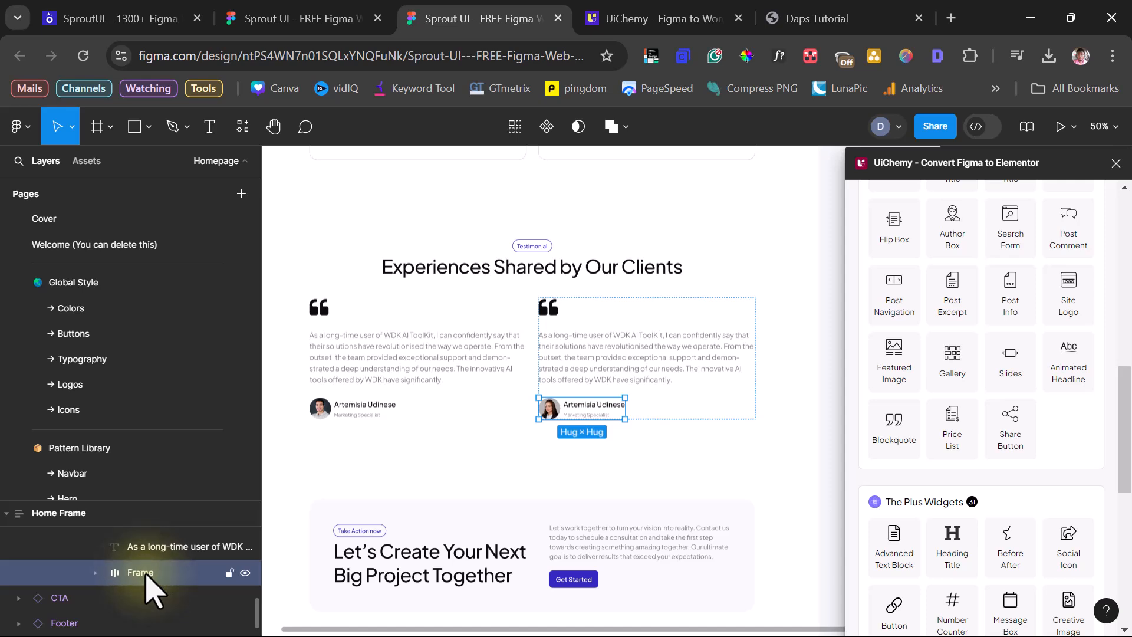
shift+click(145, 551)
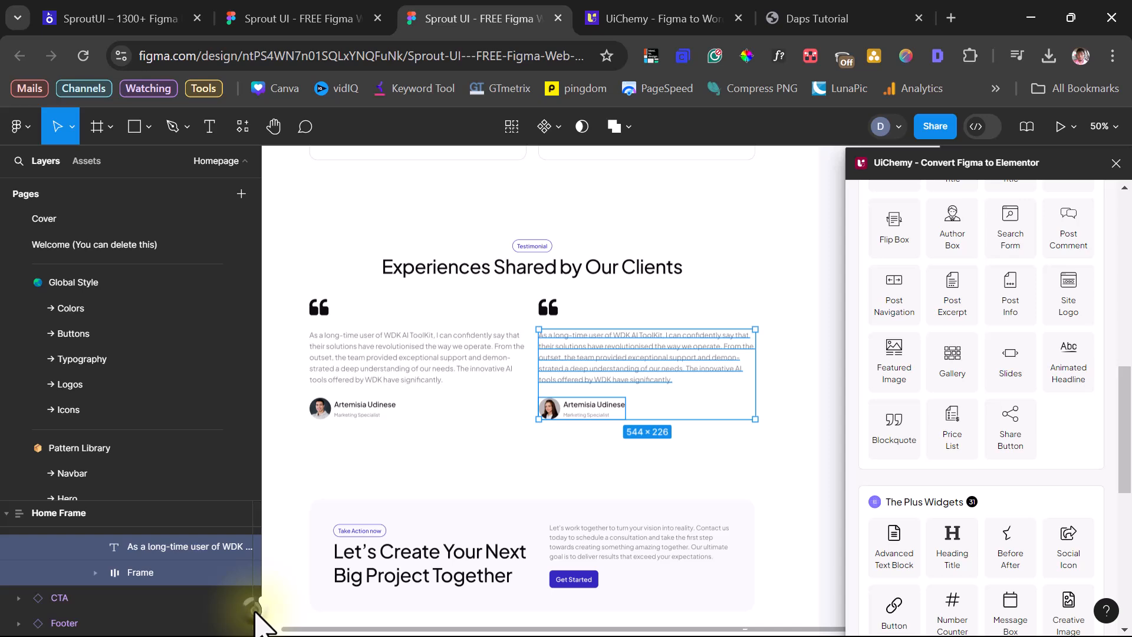
drag(255, 618, 228, 581)
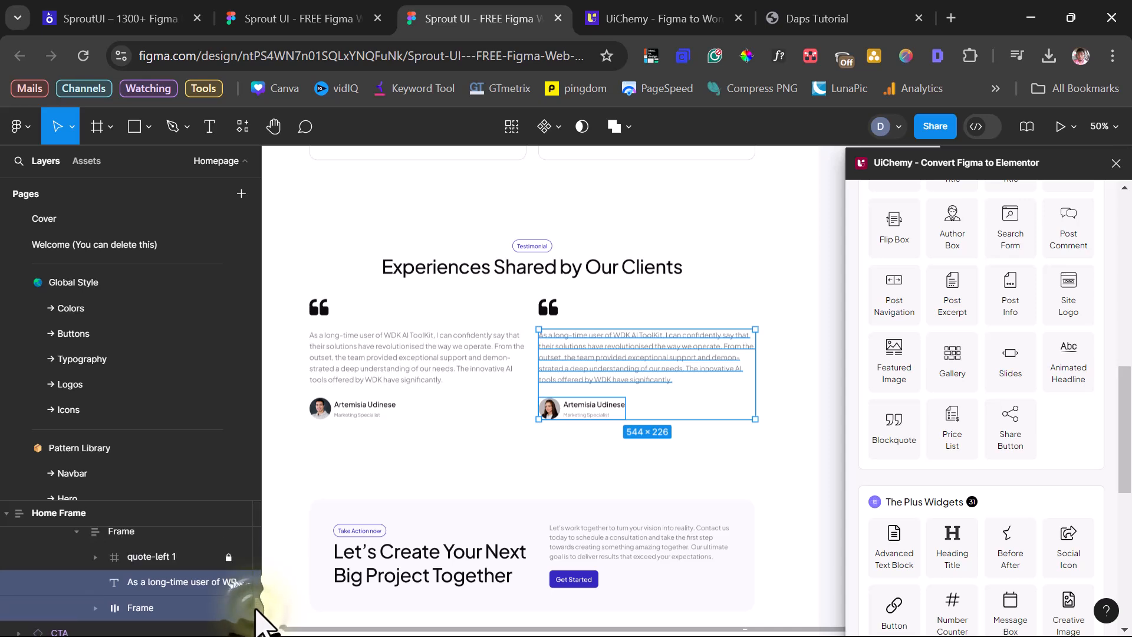
right_click(149, 596)
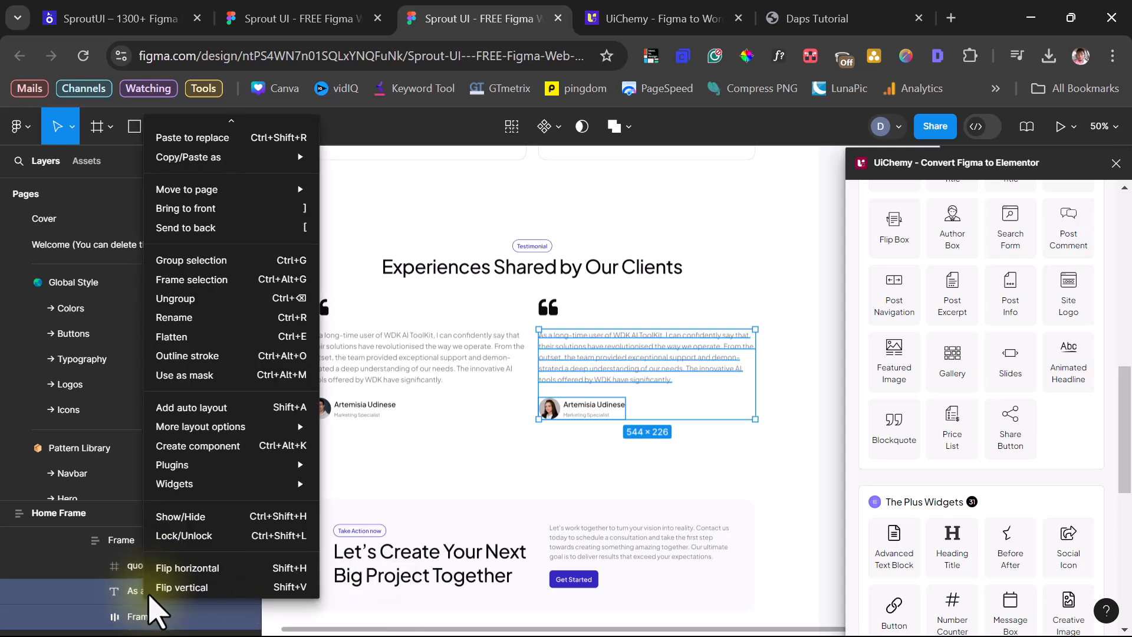
click(209, 279)
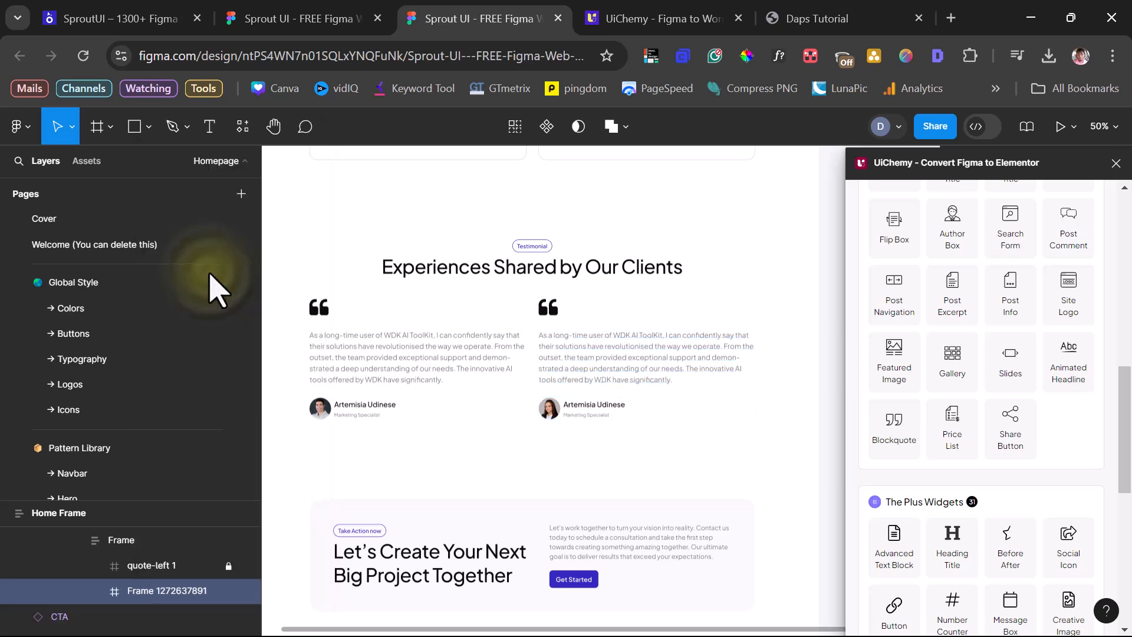
Rename the new frame around the second testimonial's text and author details as Testimonial
double_click(150, 592)
text(T)
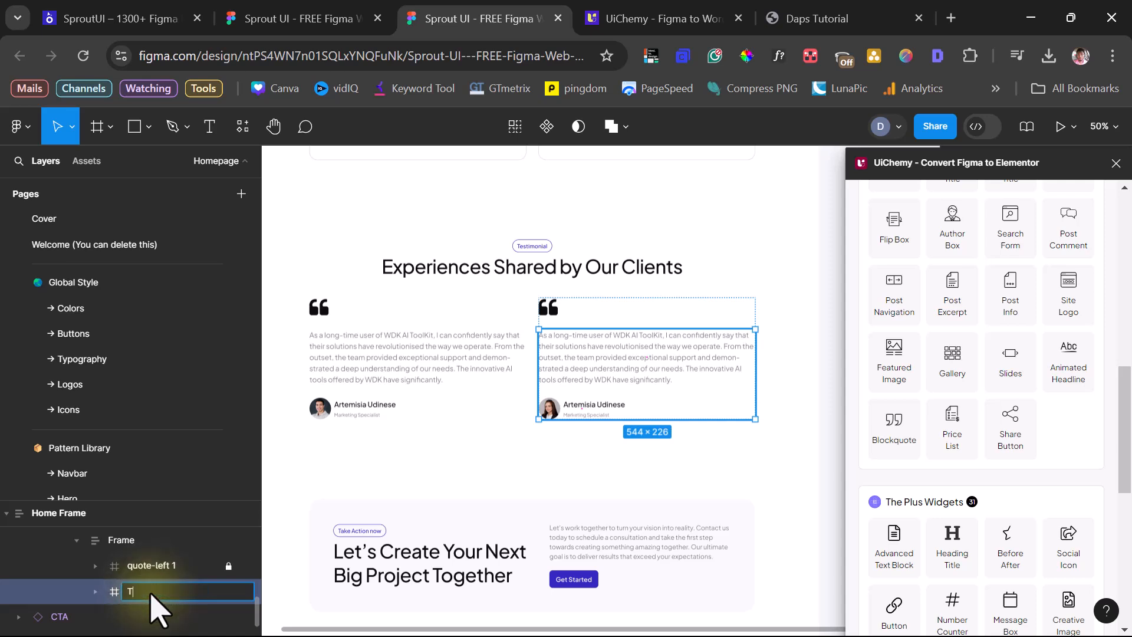
text(estimonial)
key(Return)
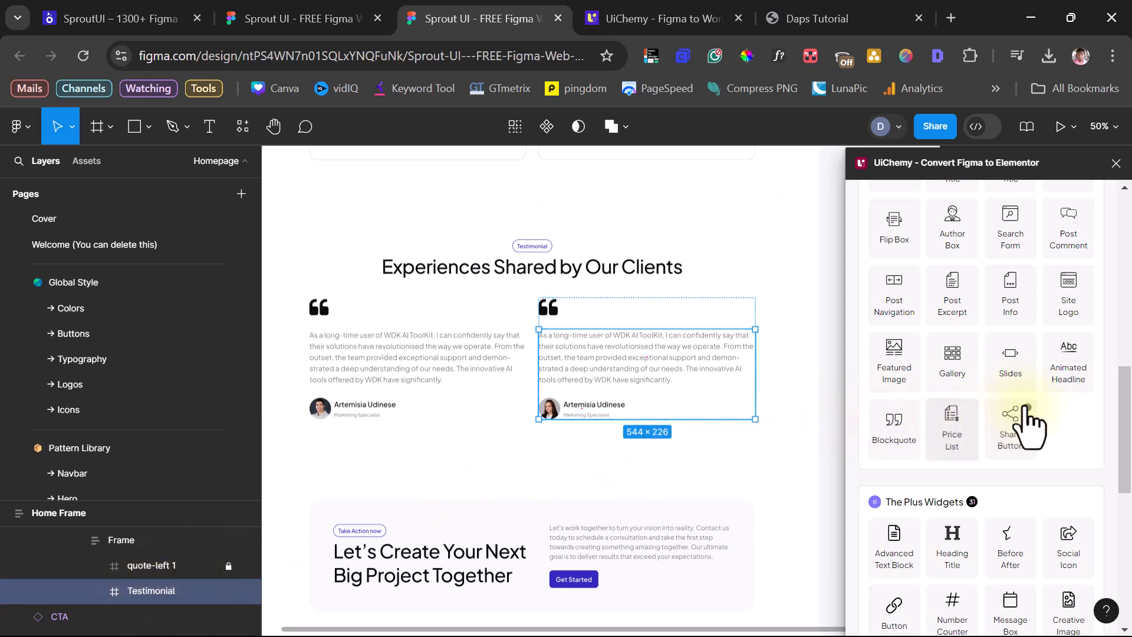
Tag the Testimonial frame as Elementor's Testimonial widget, save the tag and return to the widget list
scroll(1028, 422, up, 8)
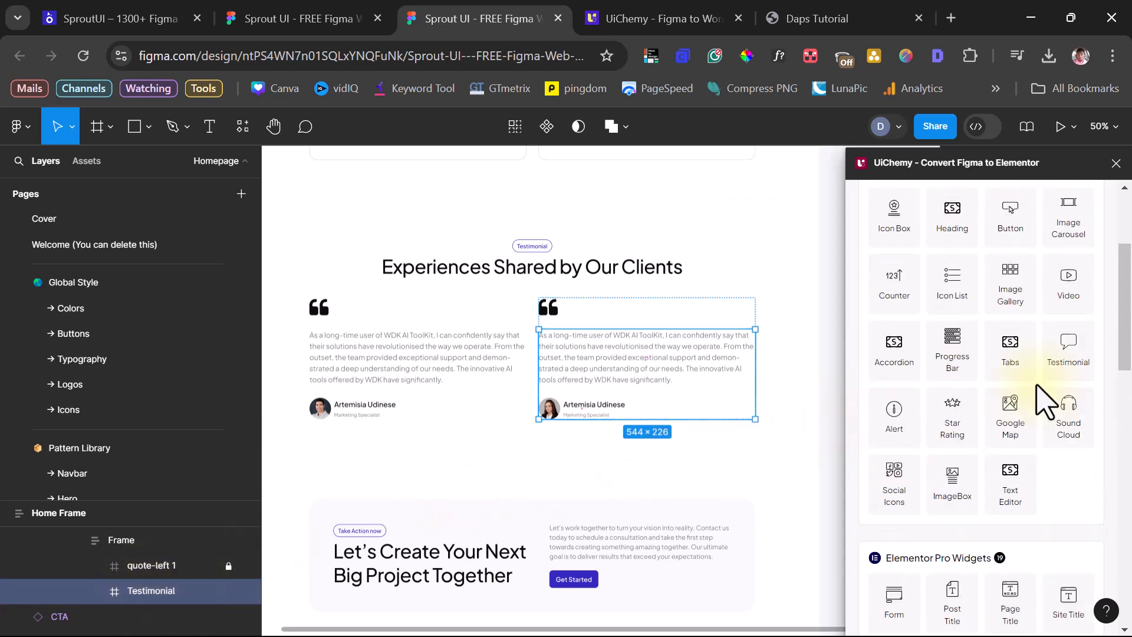
scroll(1070, 407, up, 2)
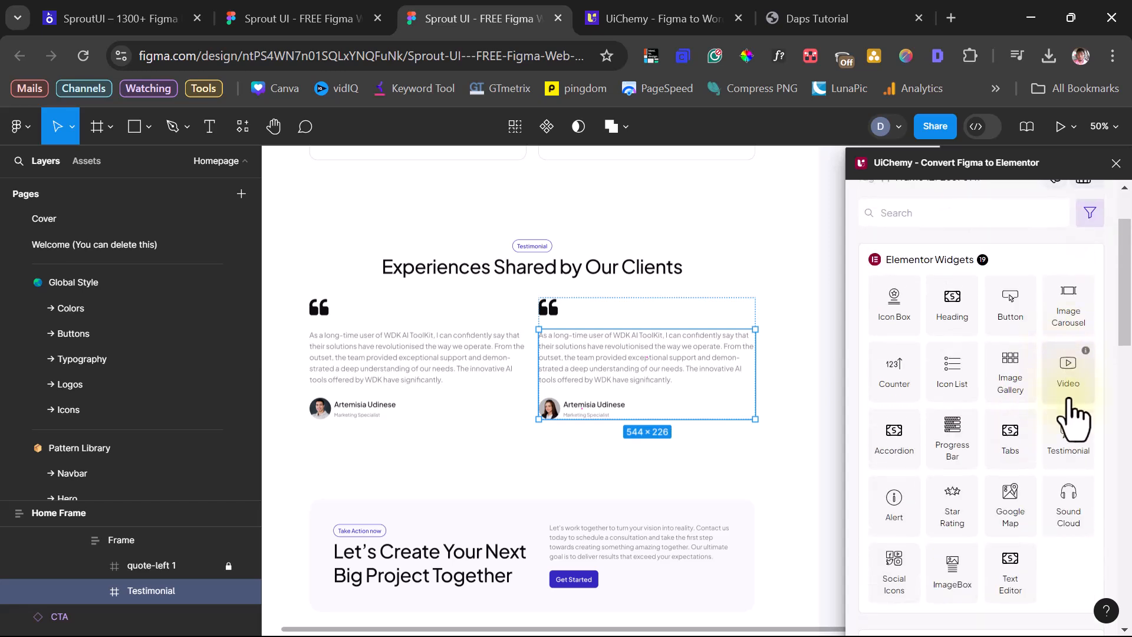
click(1076, 459)
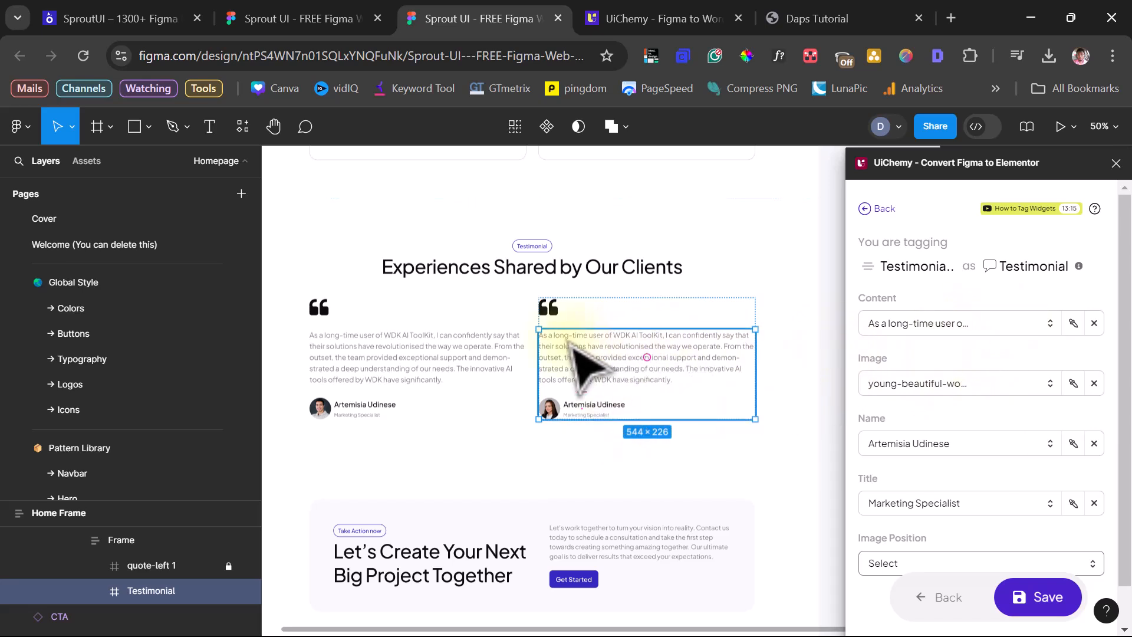
click(923, 386)
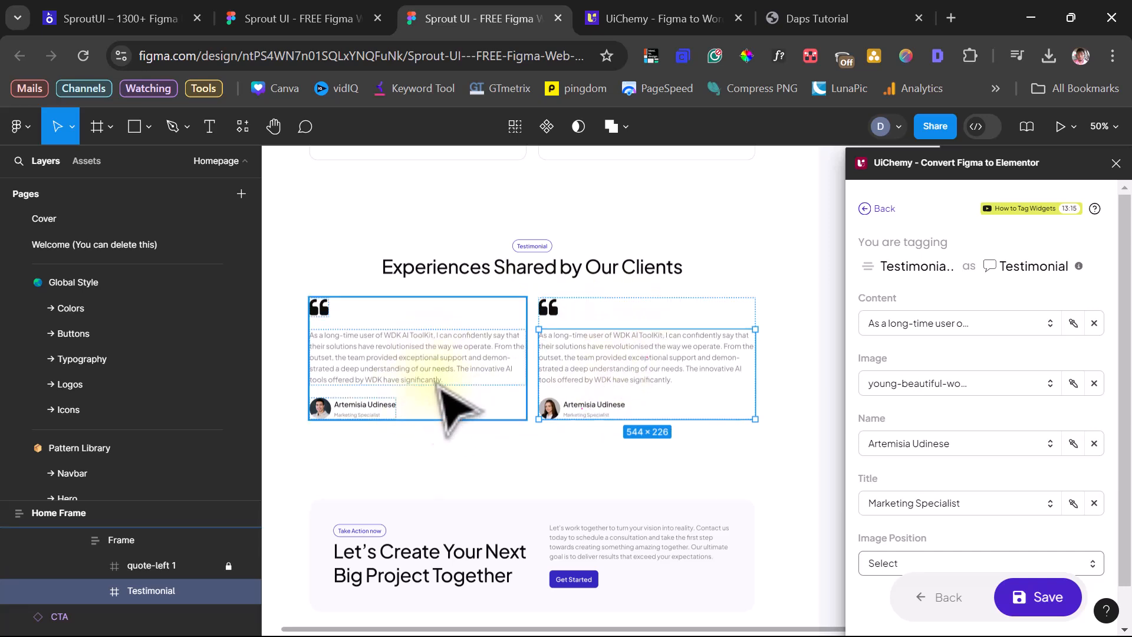
scroll(465, 406, down, 3)
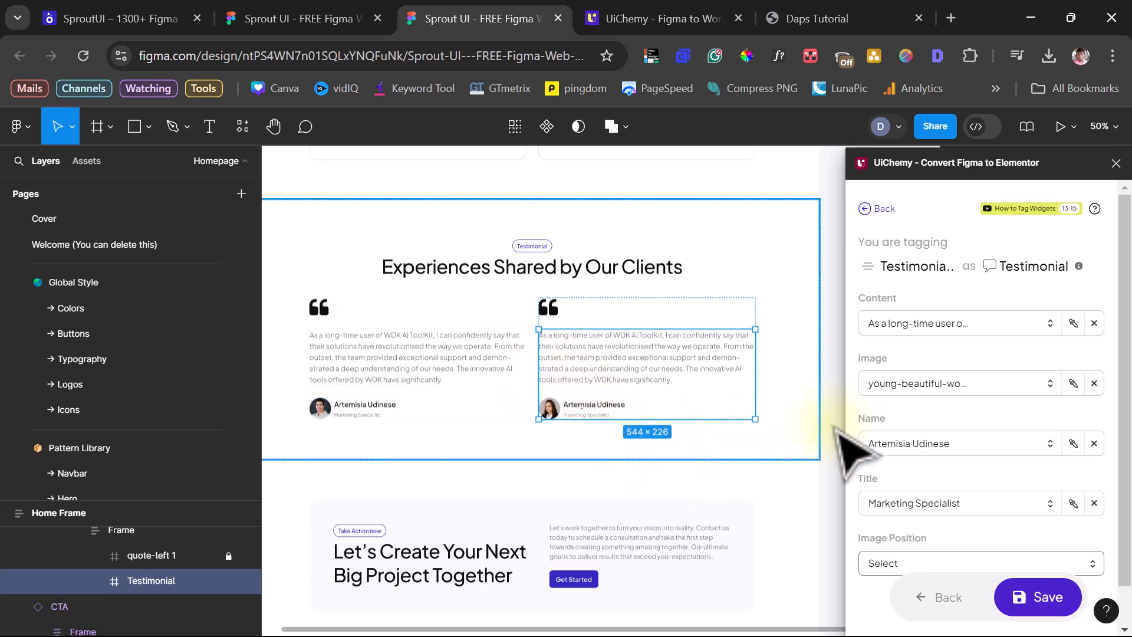
click(1042, 607)
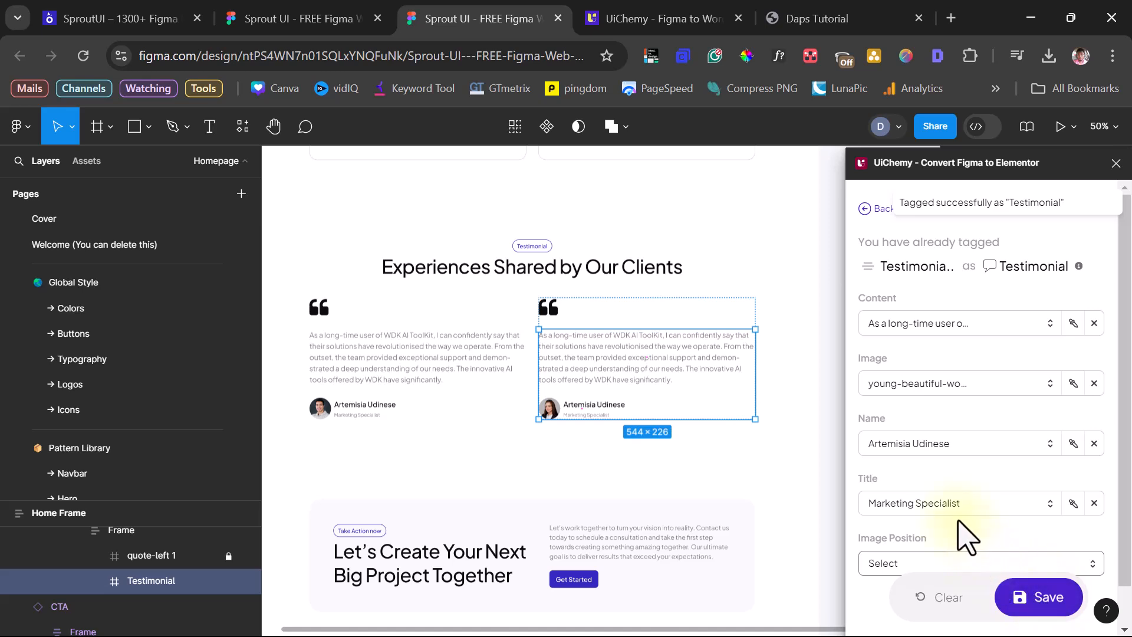
click(868, 210)
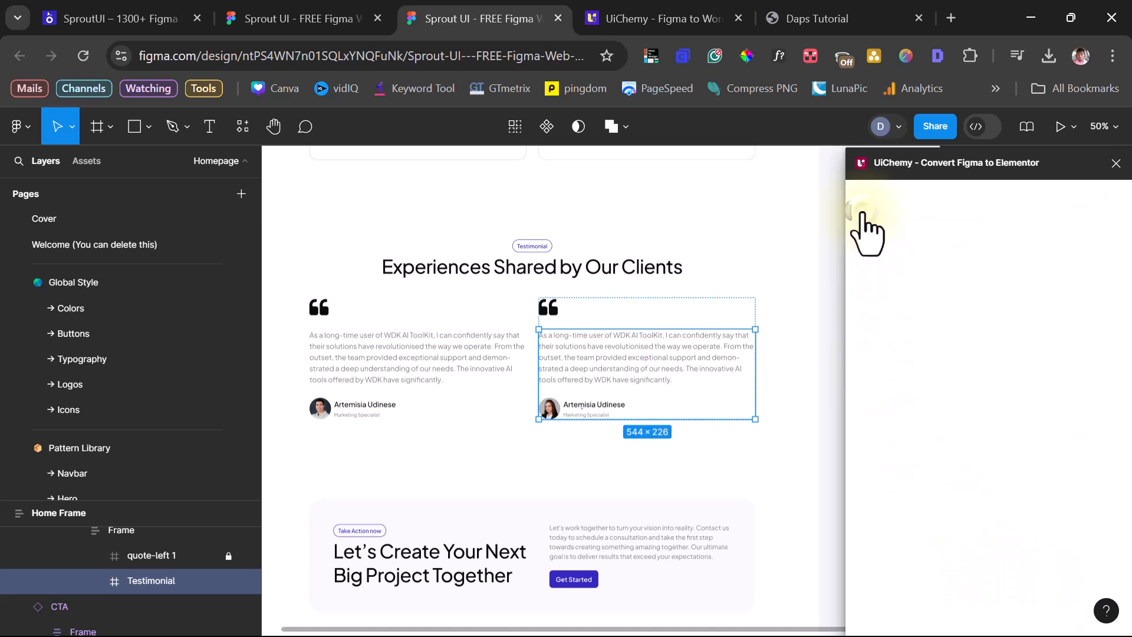
Drill down through the CTA section to check the tagging of its description, Get Started button and Take Action now label
scroll(546, 463, down, 3)
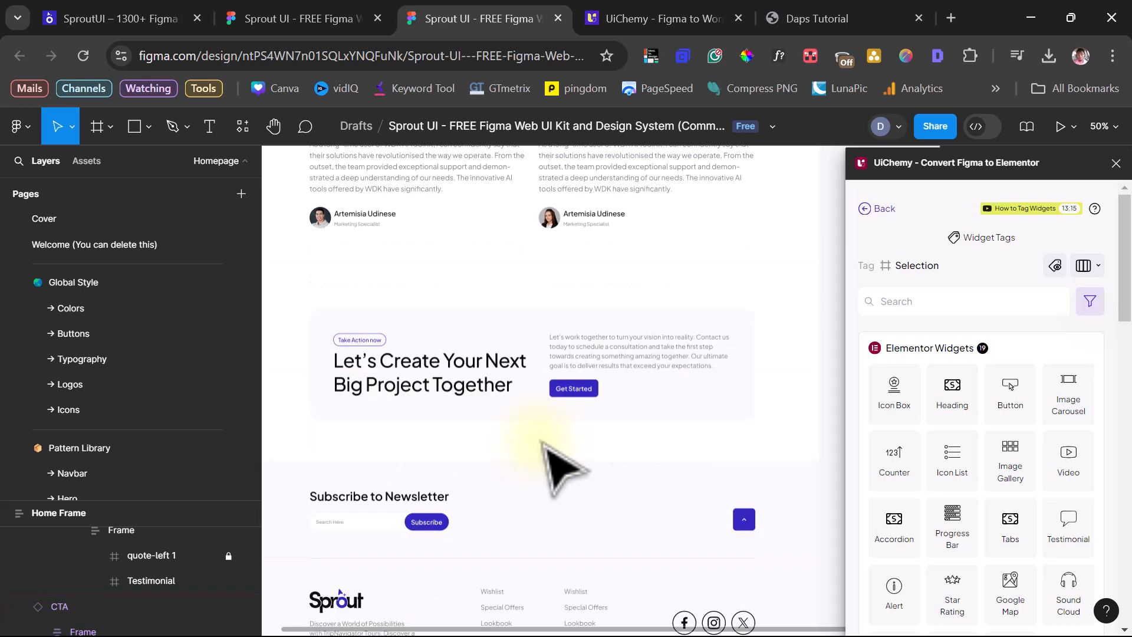
double_click(600, 358)
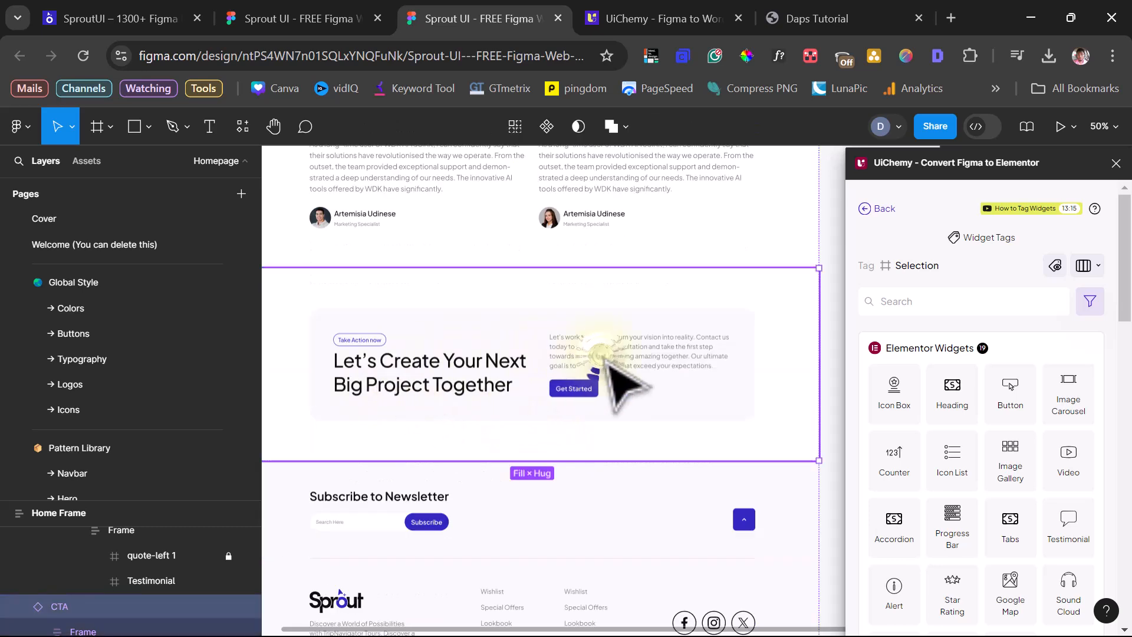
double_click(602, 357)
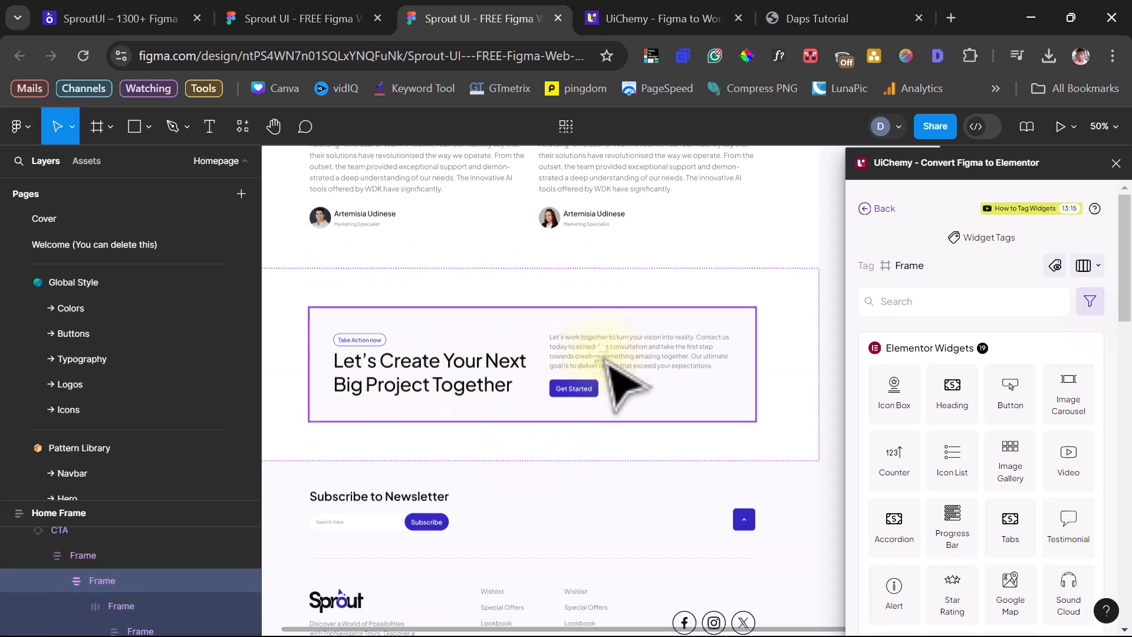
double_click(604, 359)
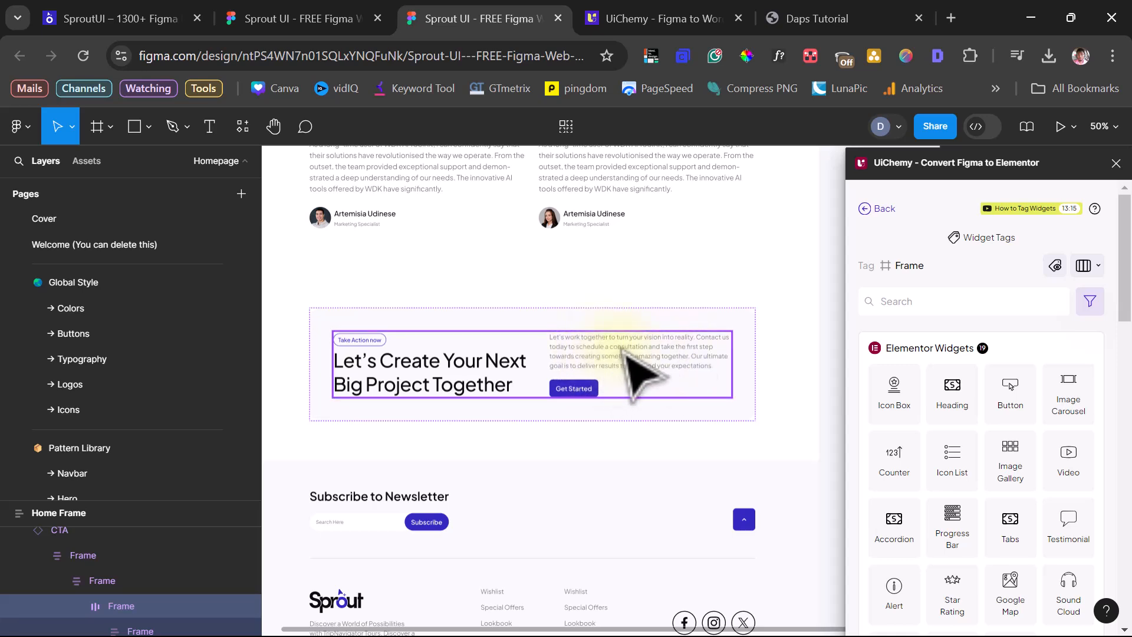
click(606, 351)
double_click(607, 351)
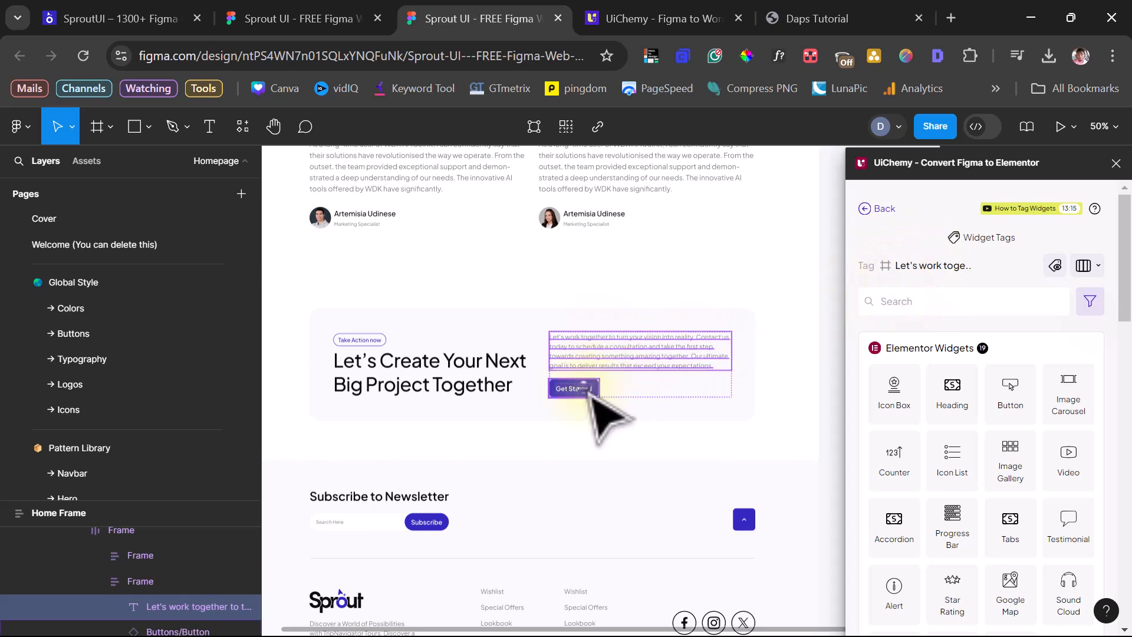
double_click(590, 390)
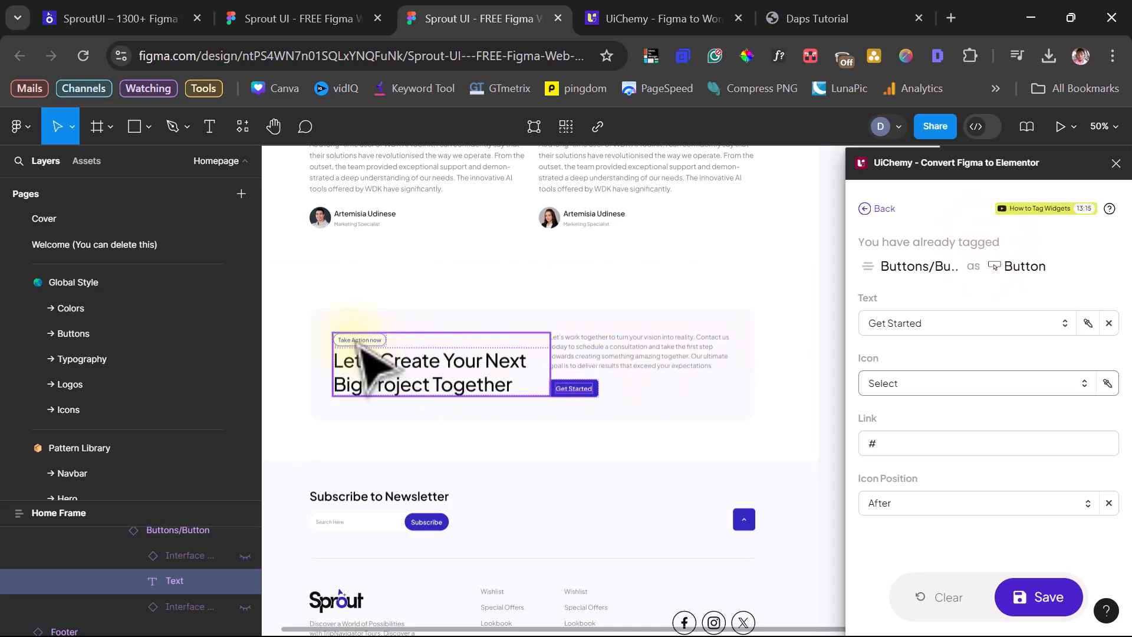
click(362, 347)
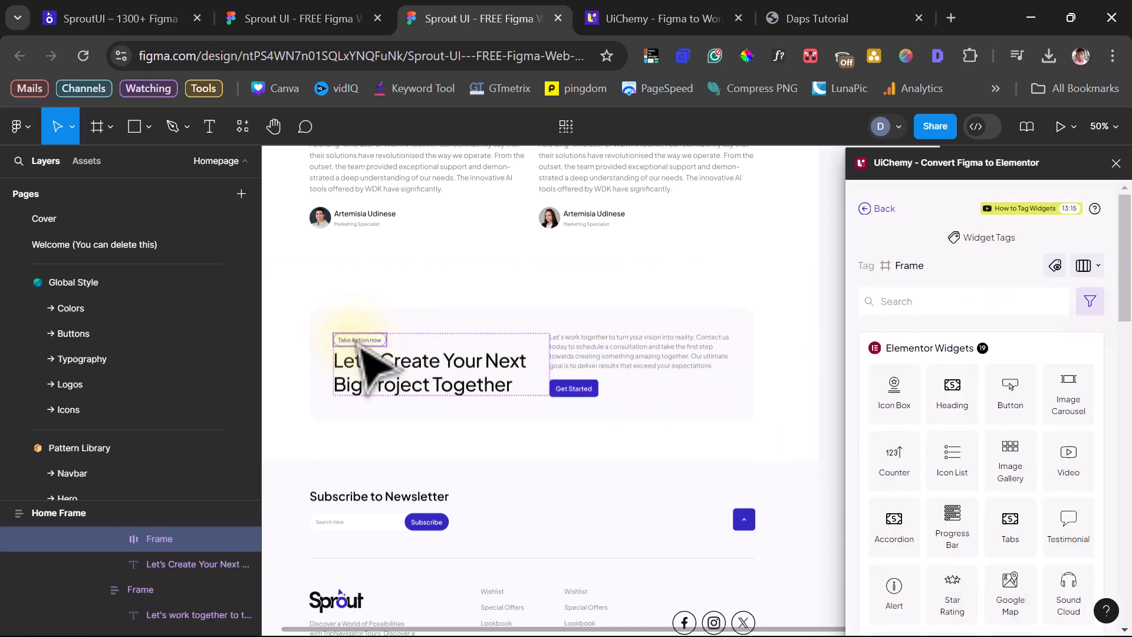
double_click(359, 343)
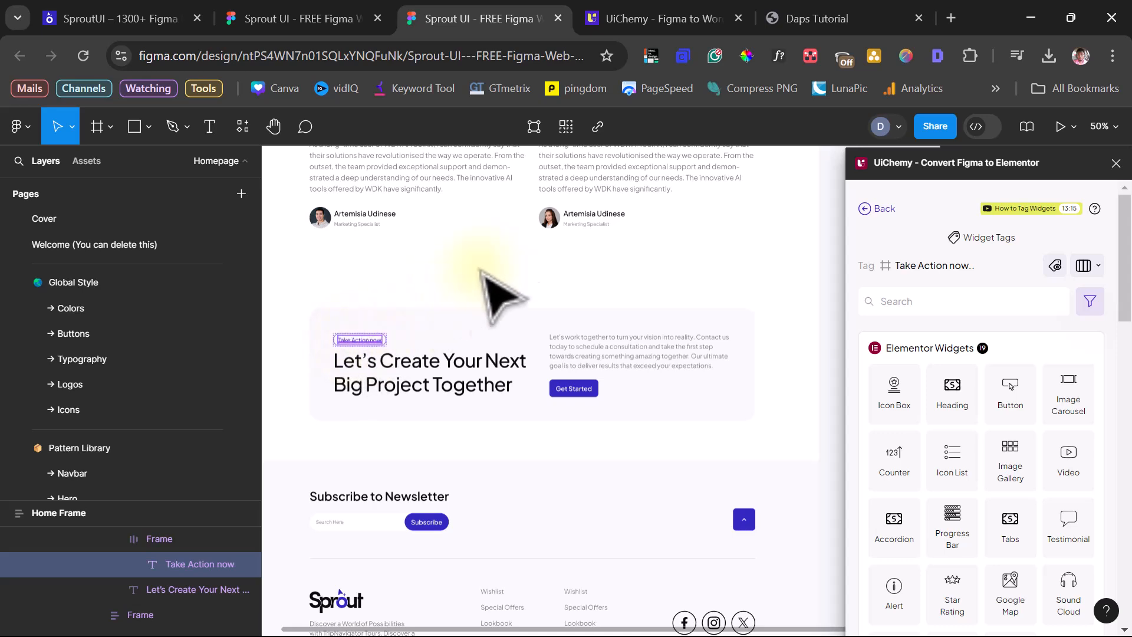
Look through UiChemy's Elementor, Elementor Pro and The Plus widget tags with the CTA section selected
scroll(501, 266, down, 3)
click(552, 230)
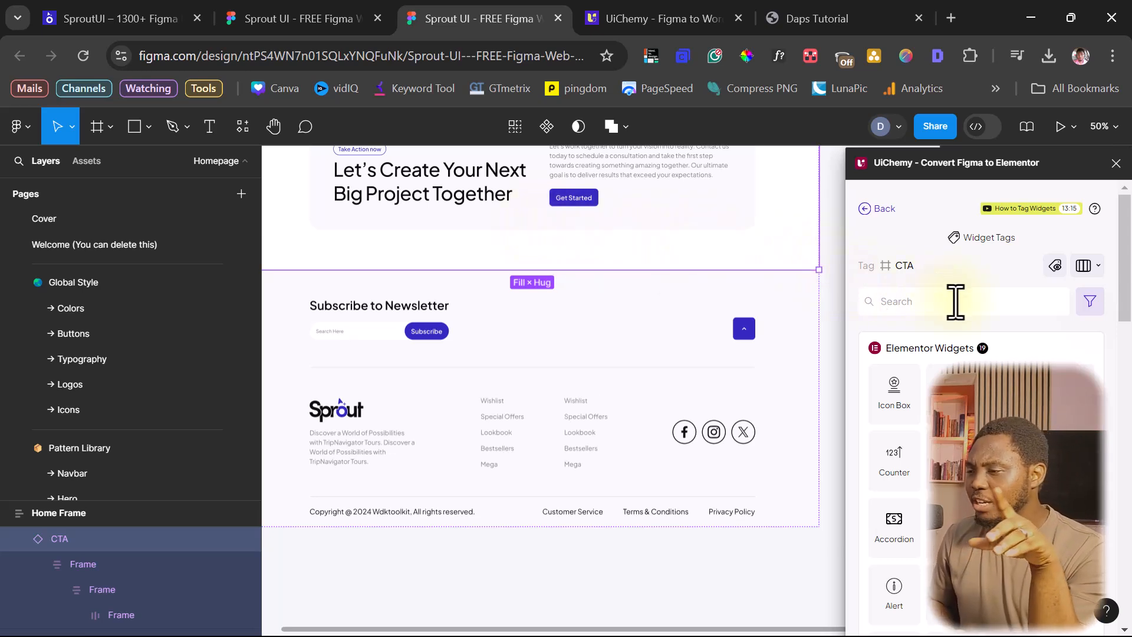
scroll(955, 301, down, 6)
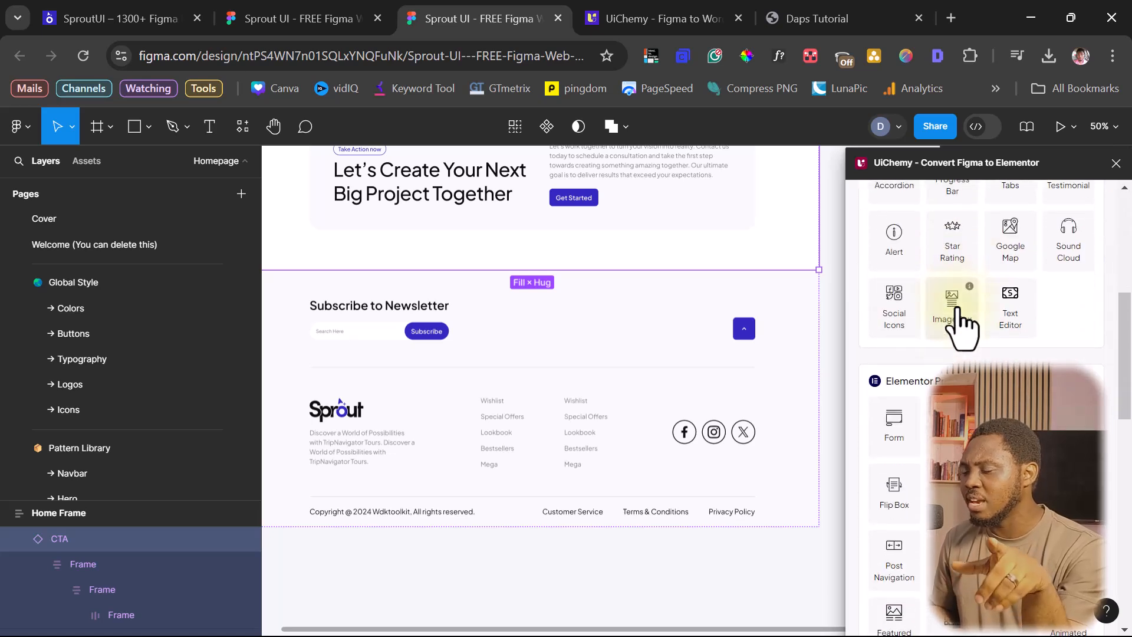
scroll(961, 322, down, 3)
scroll(961, 321, down, 6)
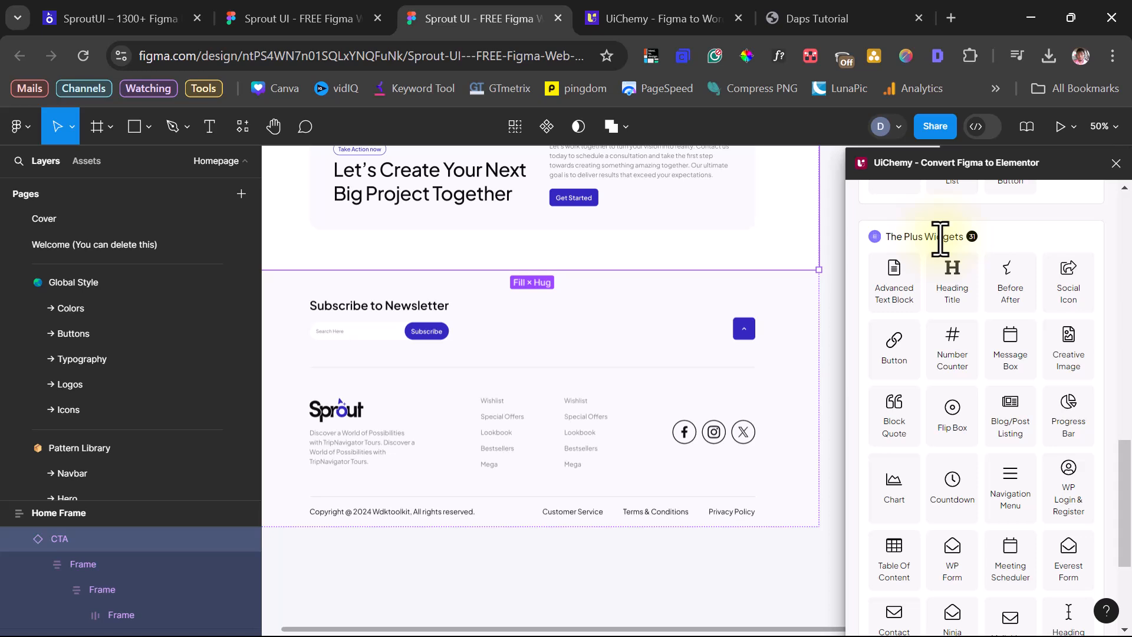
scroll(994, 289, down, 3)
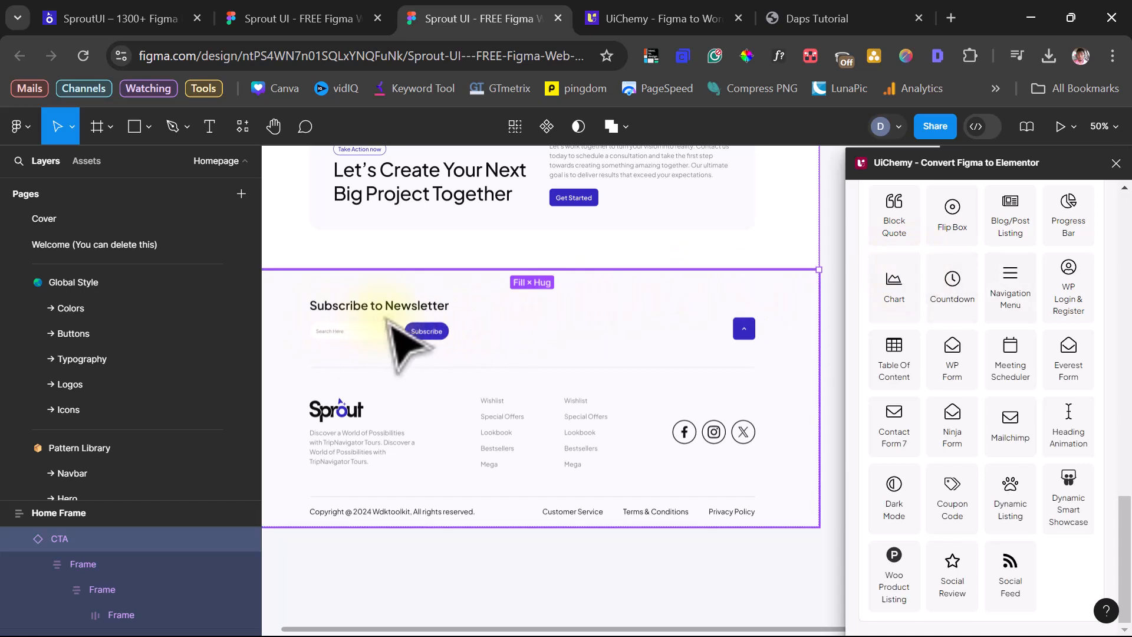
Select the footer's main frame and review the Elementor, Elementor Pro and The Plus widget groups for a newsletter form widget
click(505, 323)
click(506, 323)
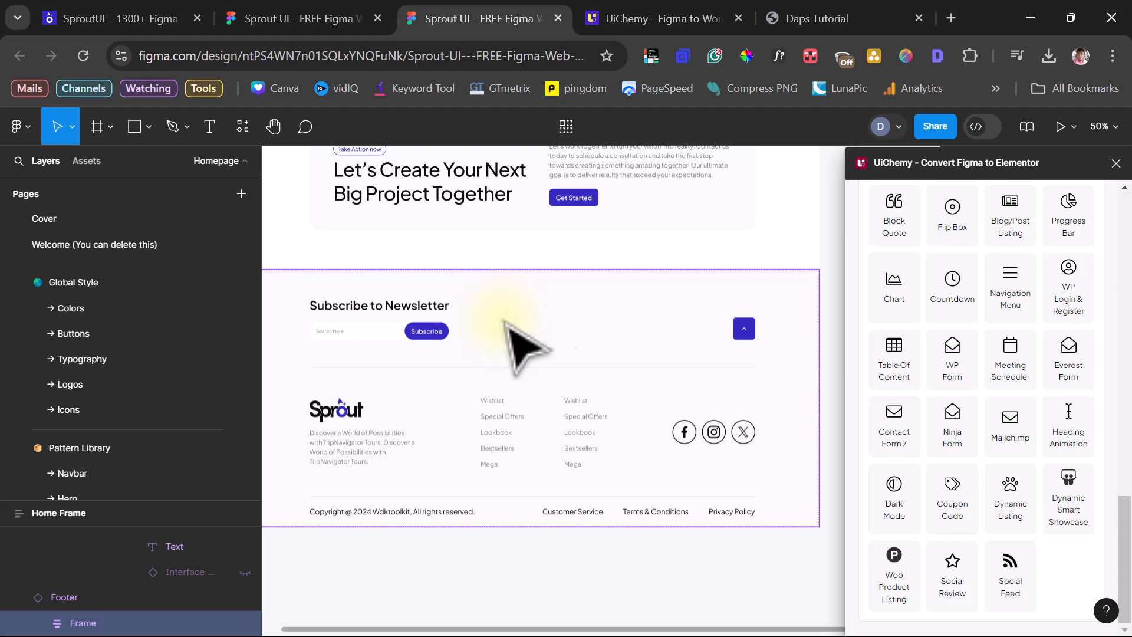
scroll(970, 357, up, 10)
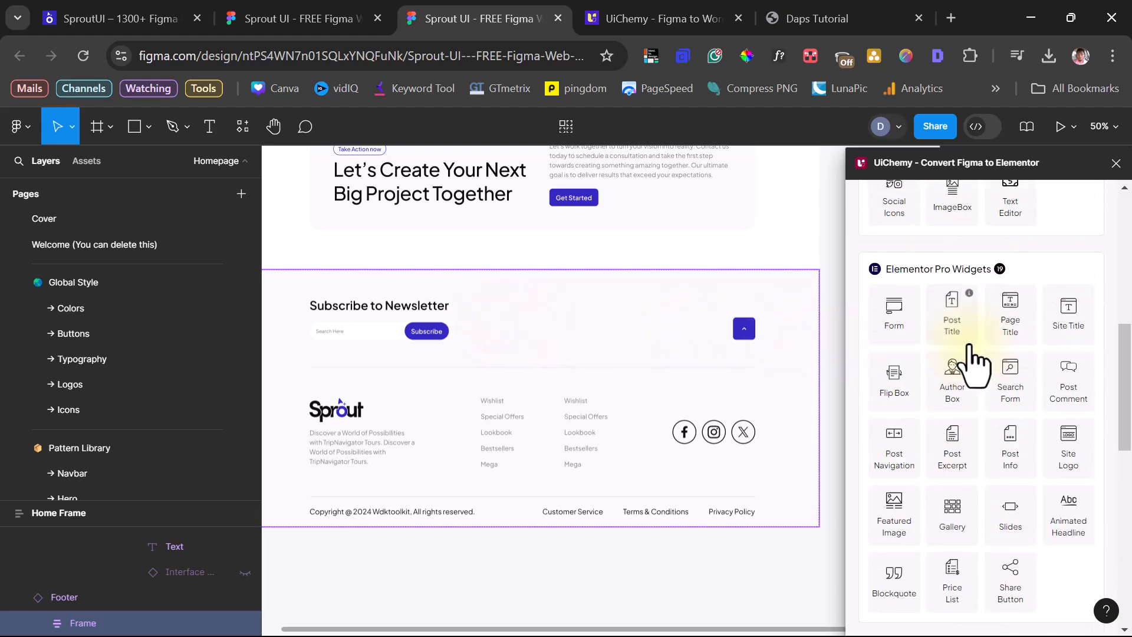
scroll(973, 363, up, 5)
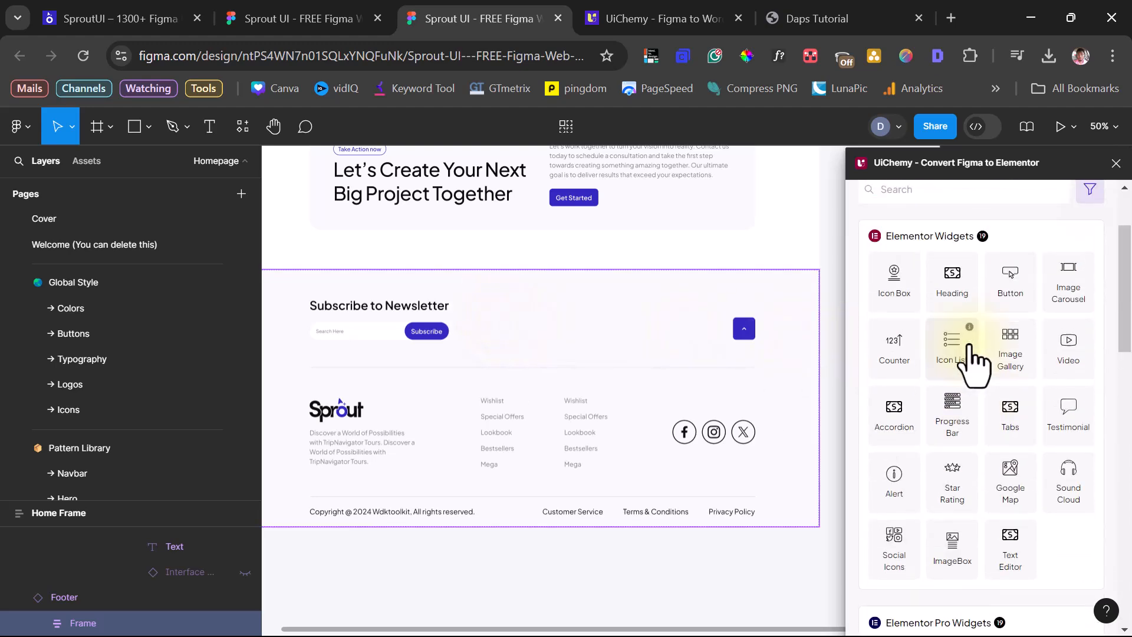
scroll(1037, 479, up, 2)
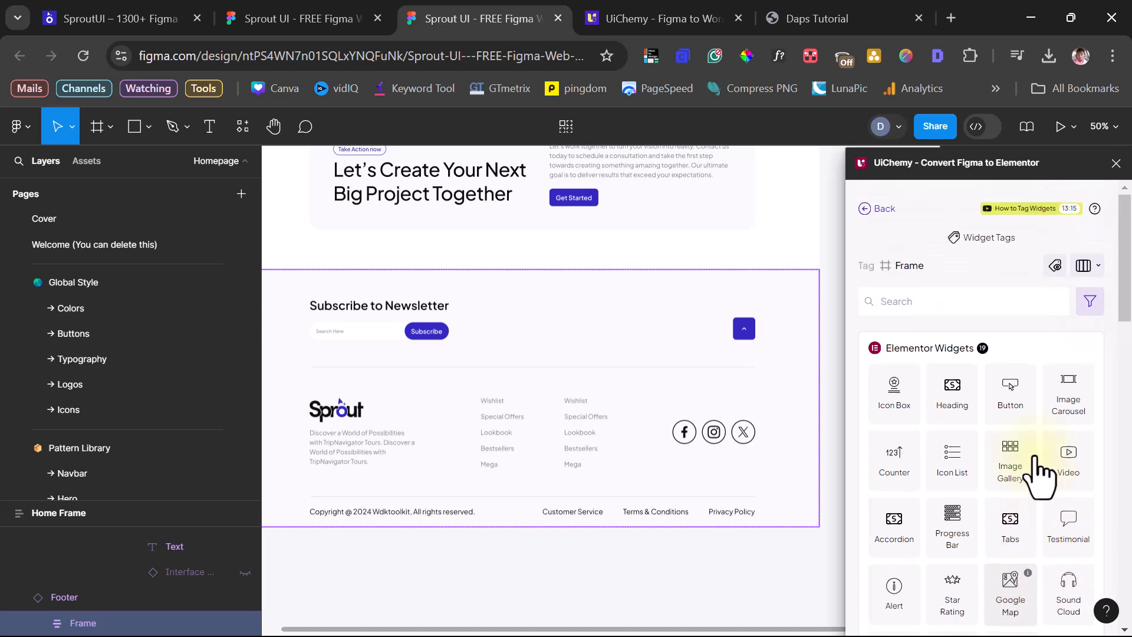
scroll(1039, 474, down, 3)
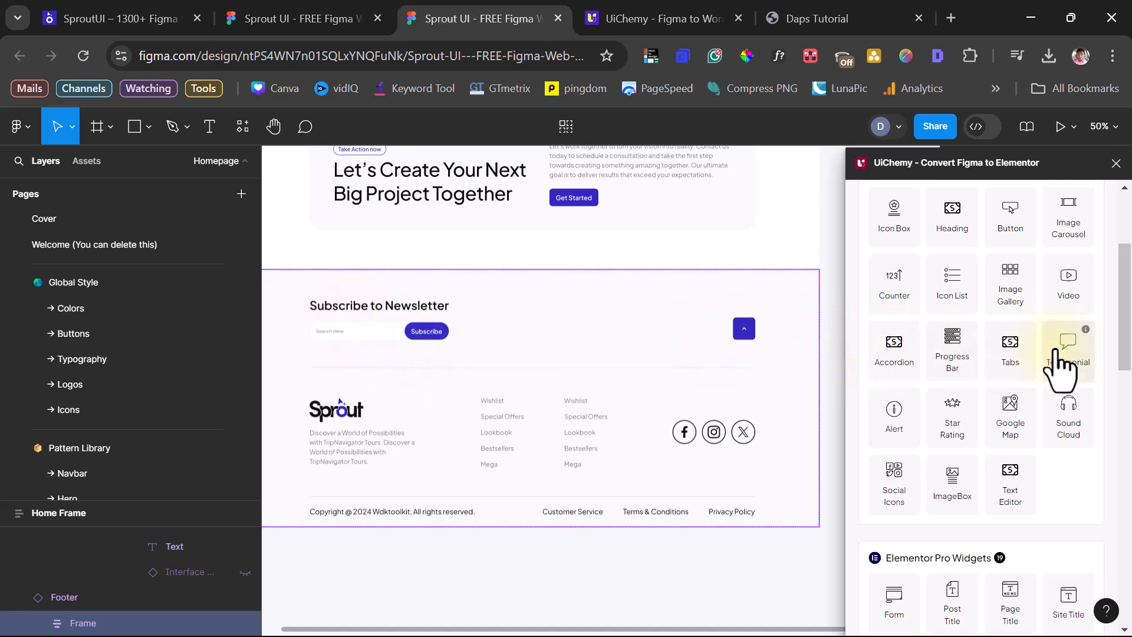
scroll(1059, 369, down, 5)
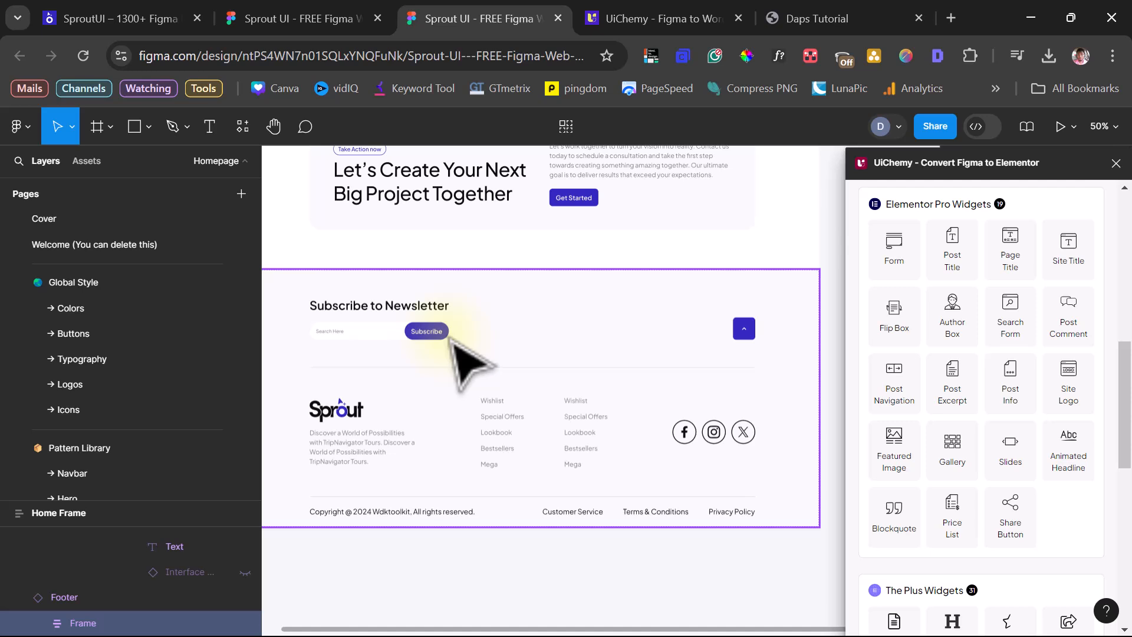
scroll(955, 372, down, 10)
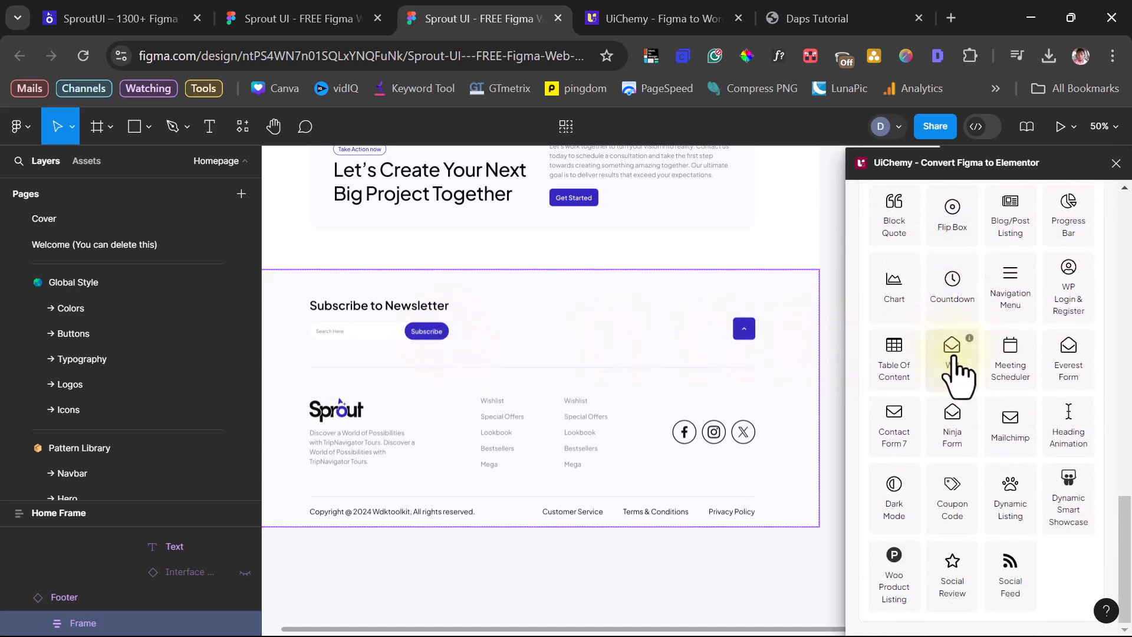
scroll(1029, 431, up, 5)
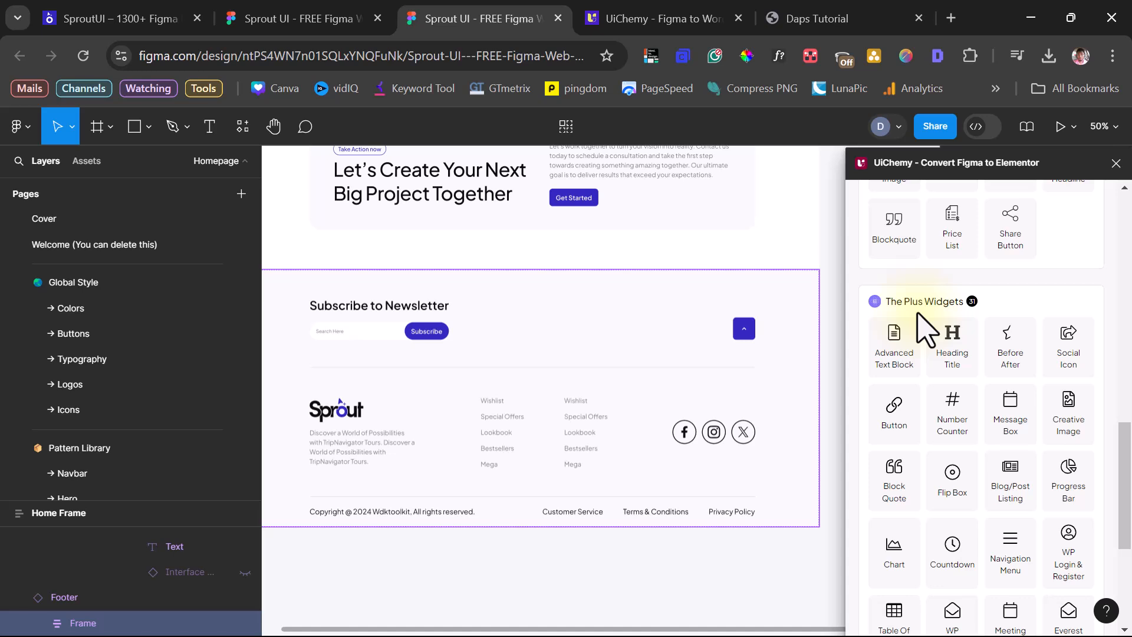
Try to tag the frame containing the Subscribe to Newsletter heading and sign-up row as The Plus WP Form widget
click(370, 337)
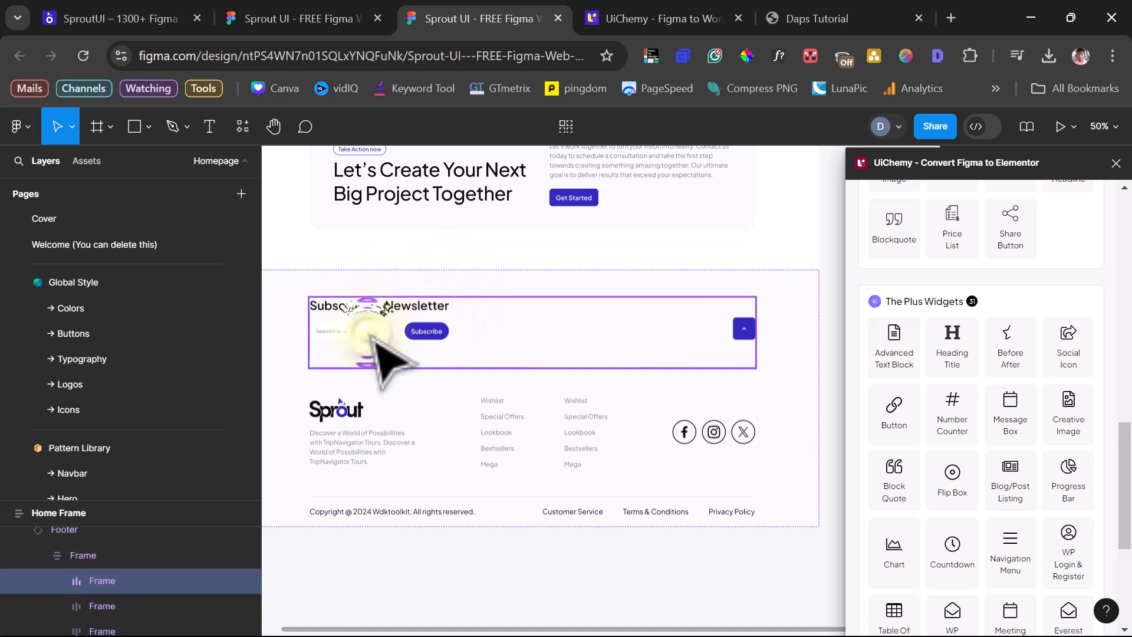
click(370, 337)
click(370, 337)
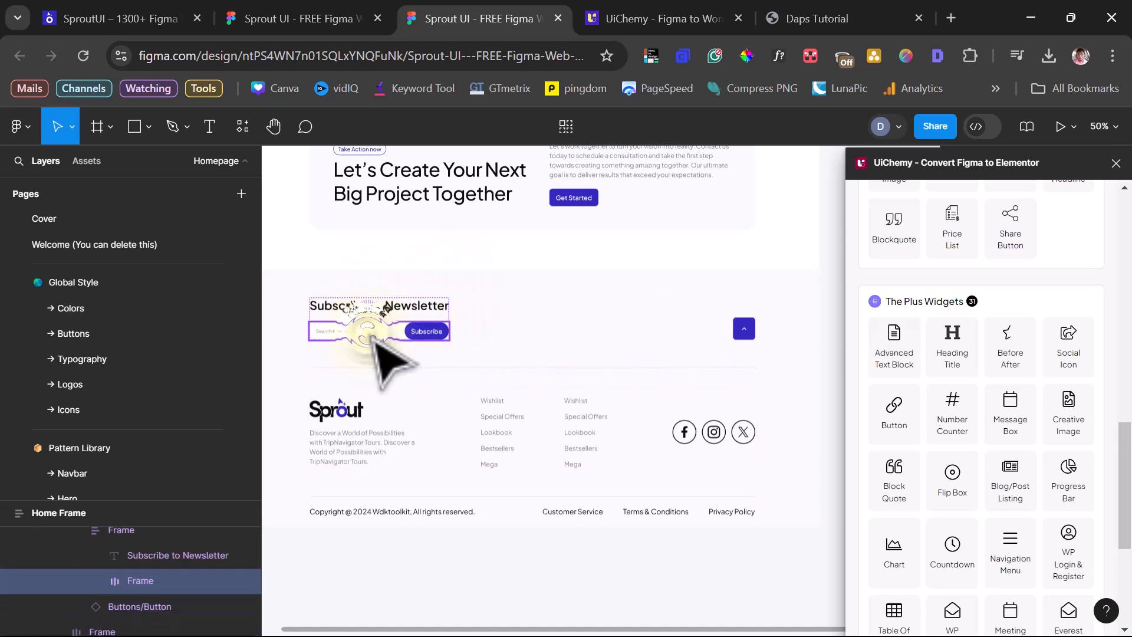
click(324, 349)
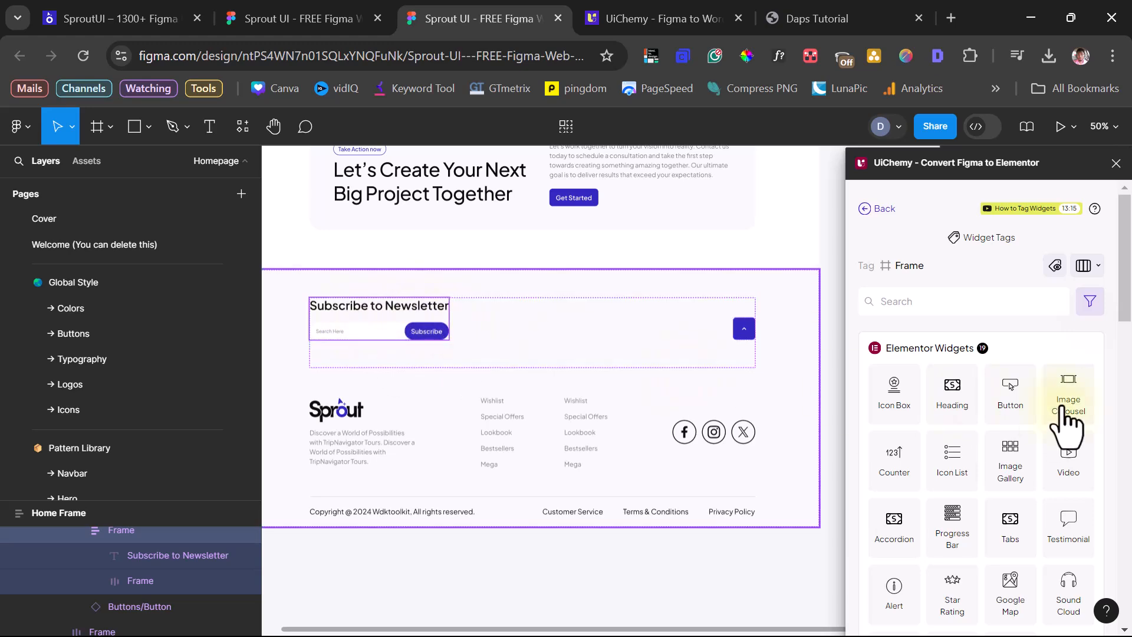
scroll(1031, 424, down, 15)
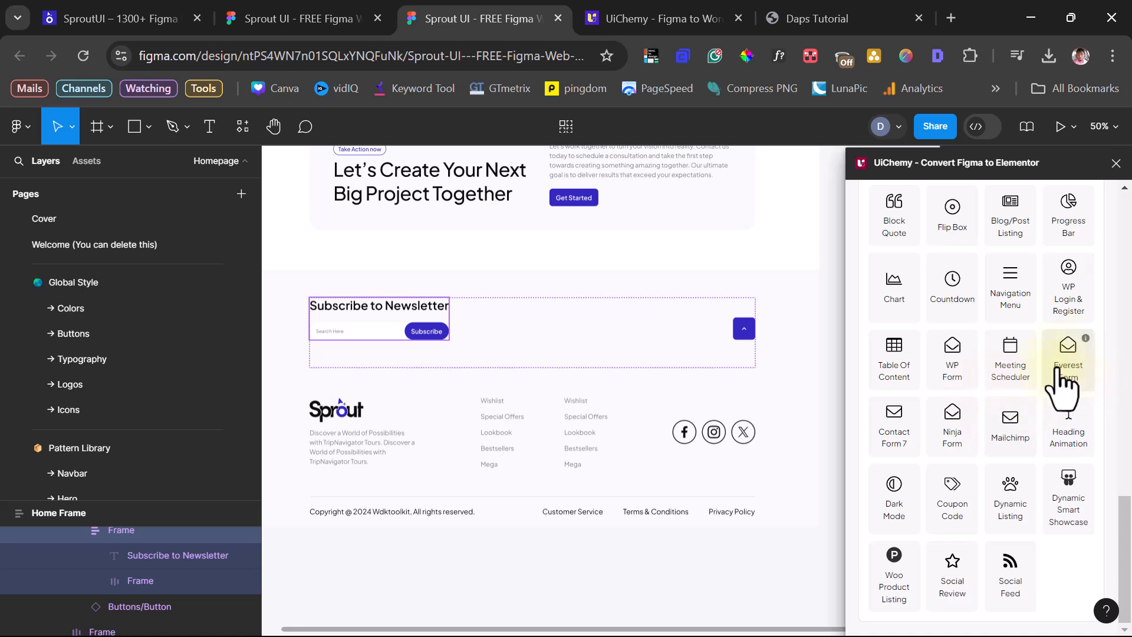
scroll(1067, 379, up, 3)
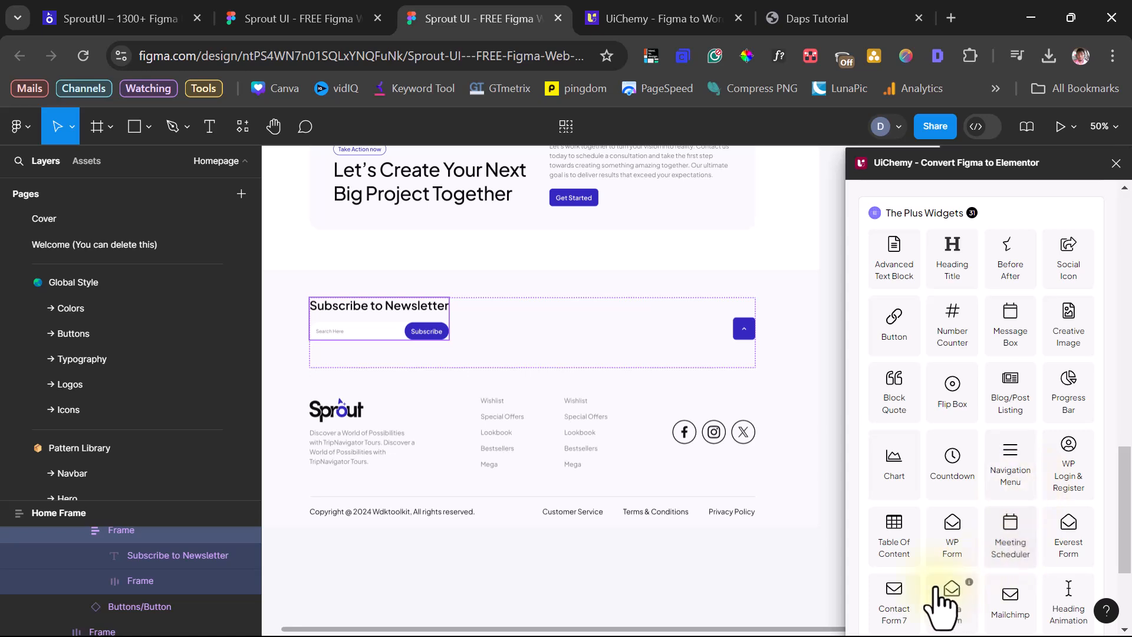
click(956, 521)
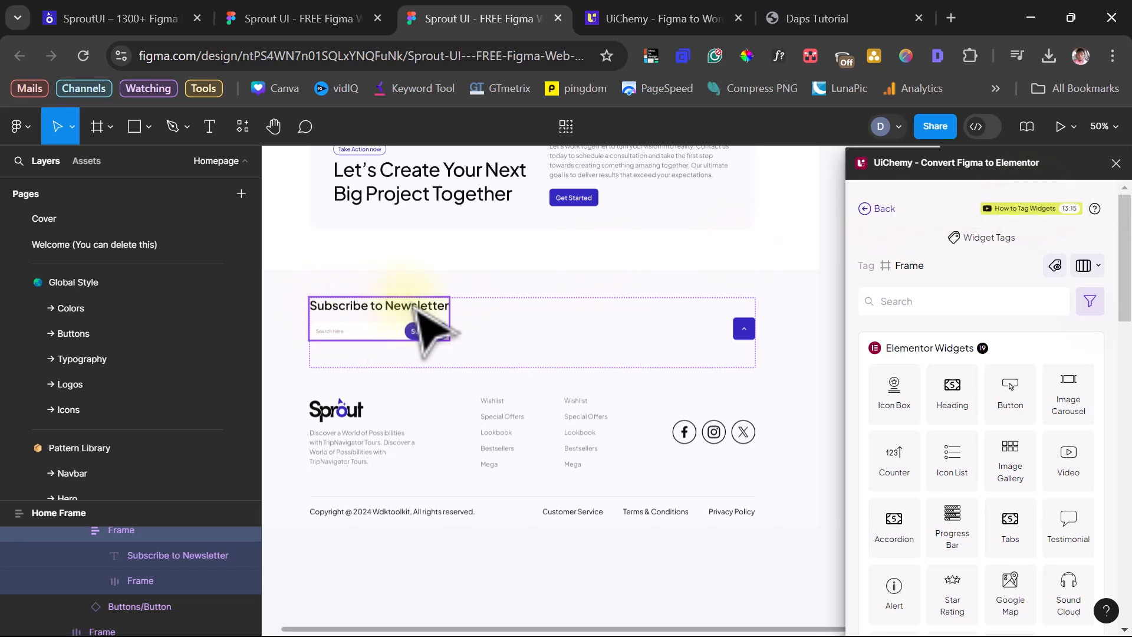
Detach the newsletter's Subscribe button from its component instance and clear its Button widget tag
double_click(427, 339)
double_click(427, 339)
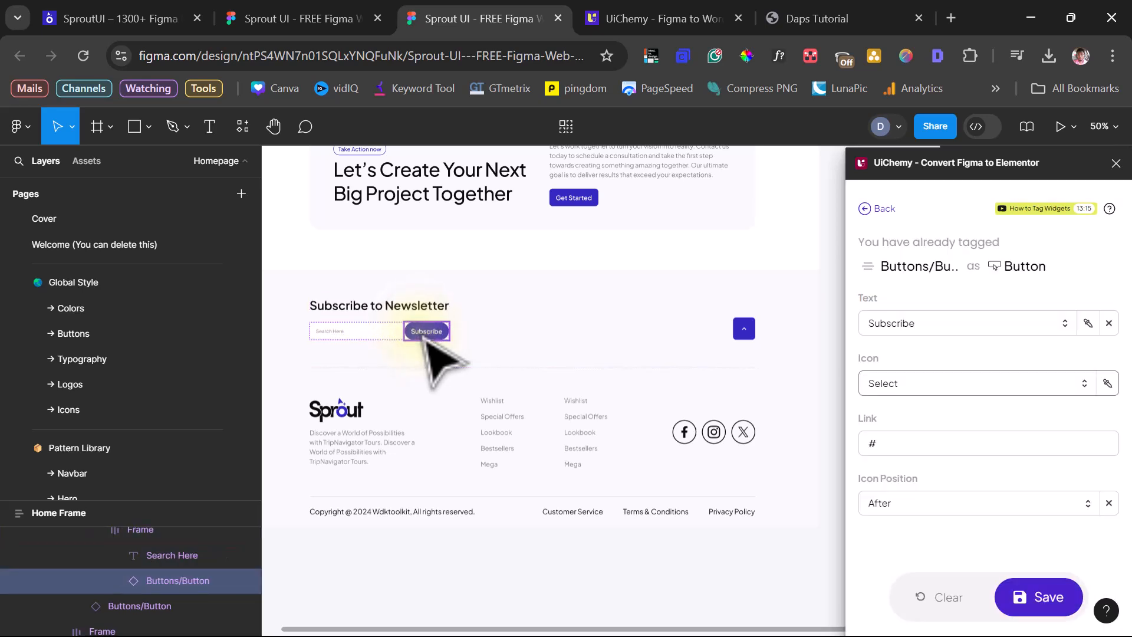
click(918, 266)
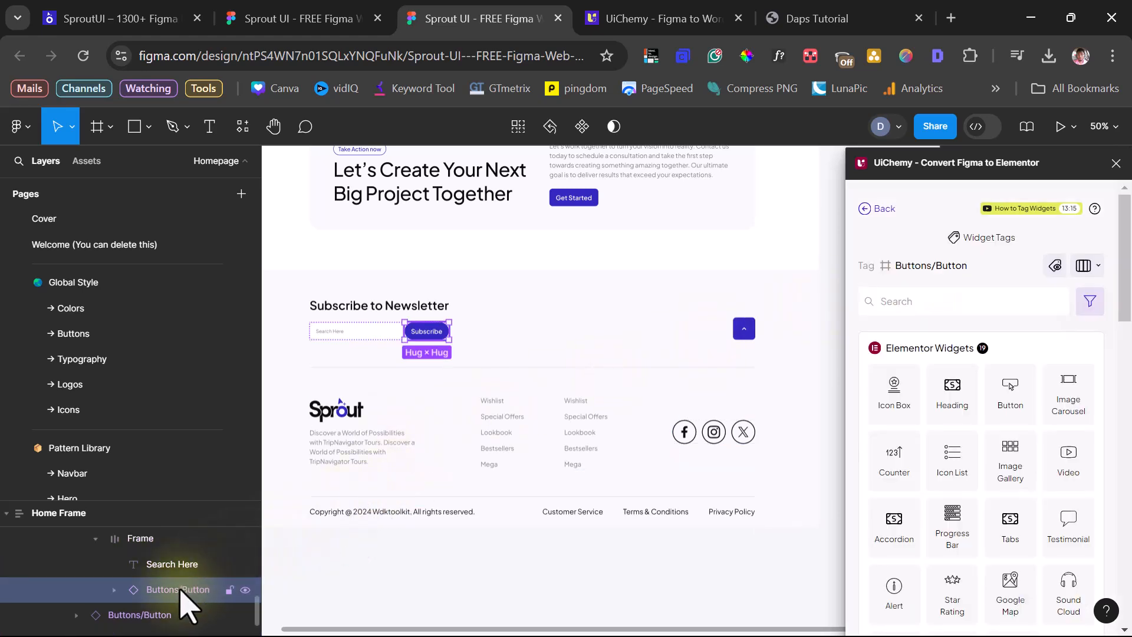
right_click(187, 605)
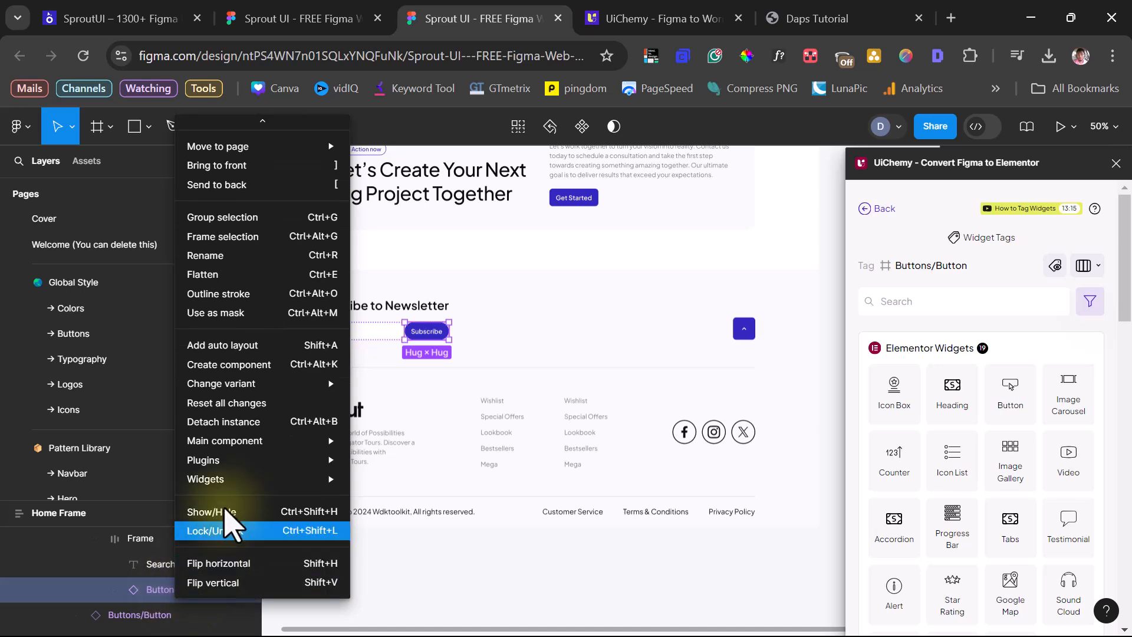
click(215, 422)
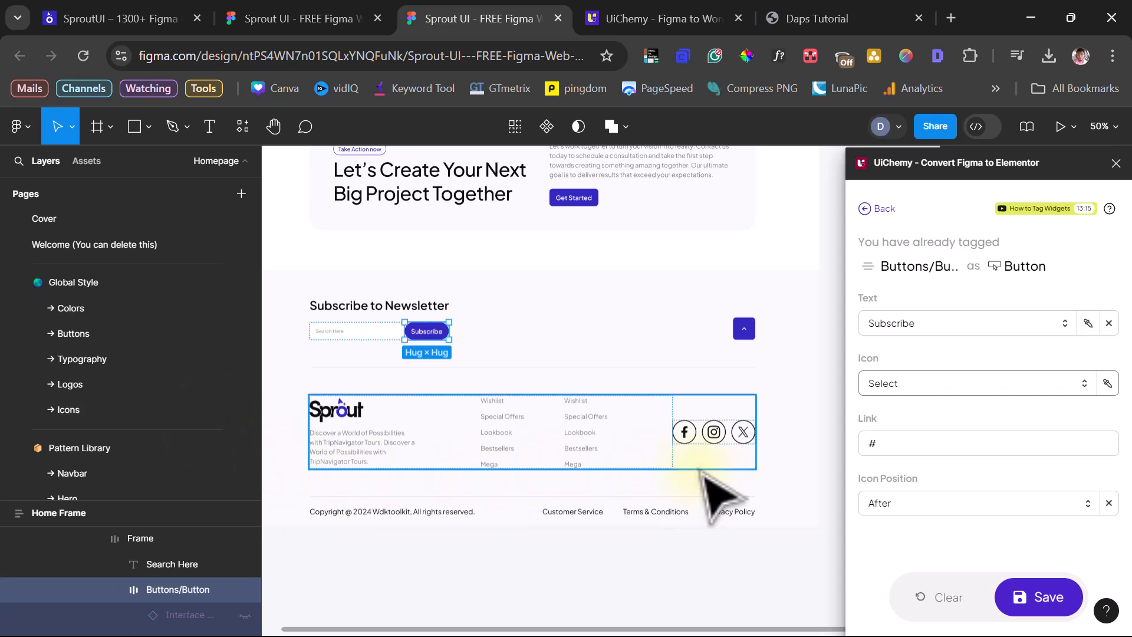
click(932, 594)
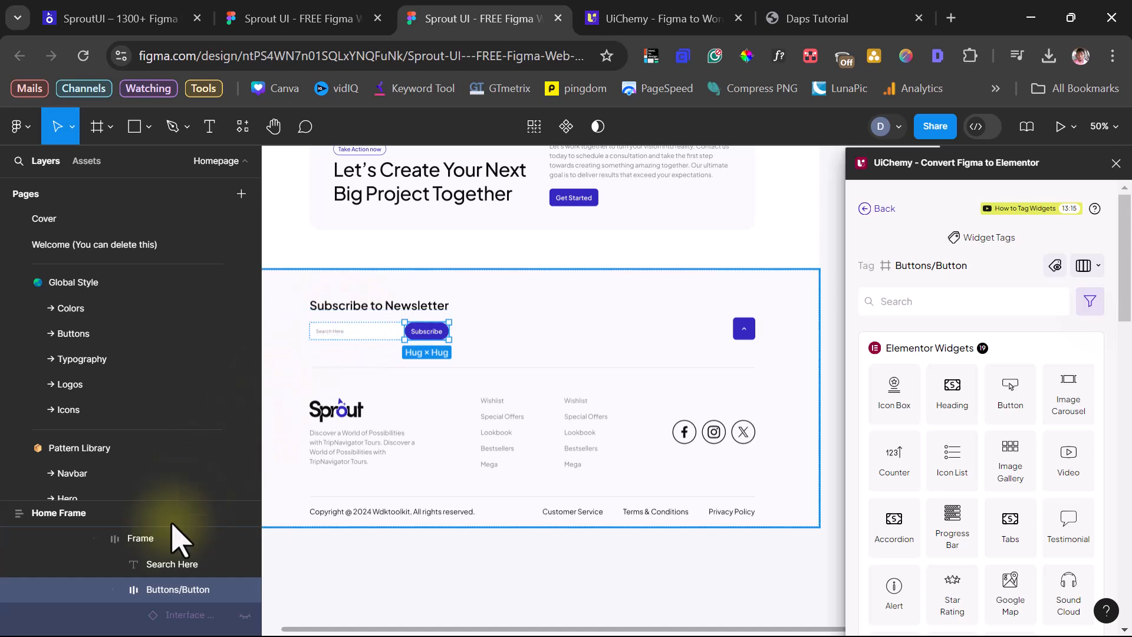
Tag the frame holding the newsletter's Search Here text and Subscribe button as WP Form, save it and return to the widget list
click(146, 545)
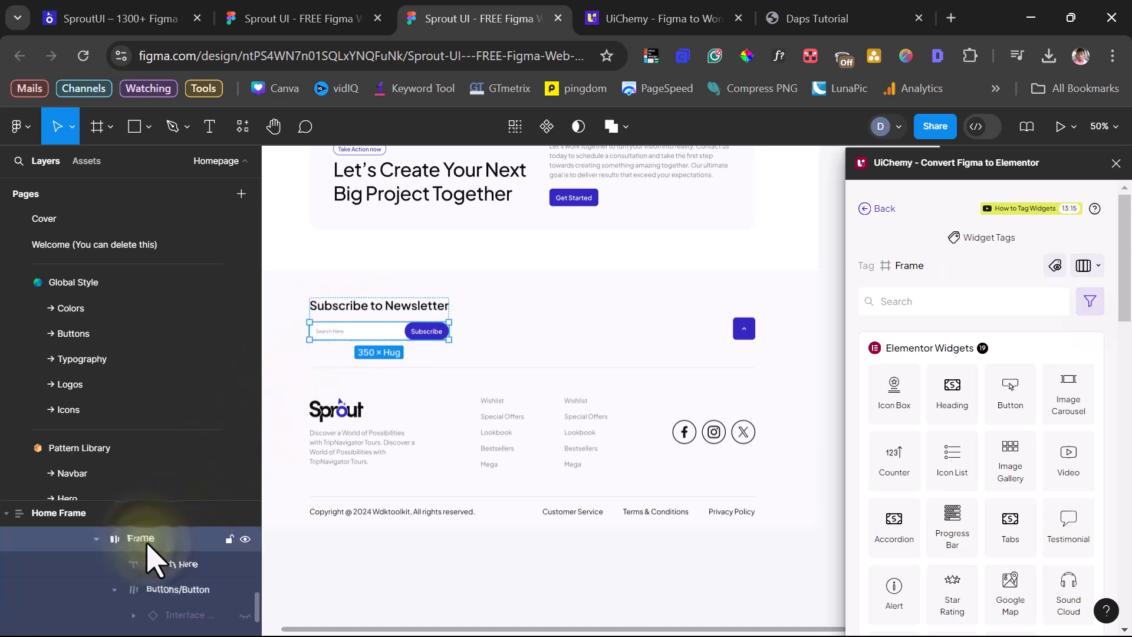
scroll(970, 448, down, 10)
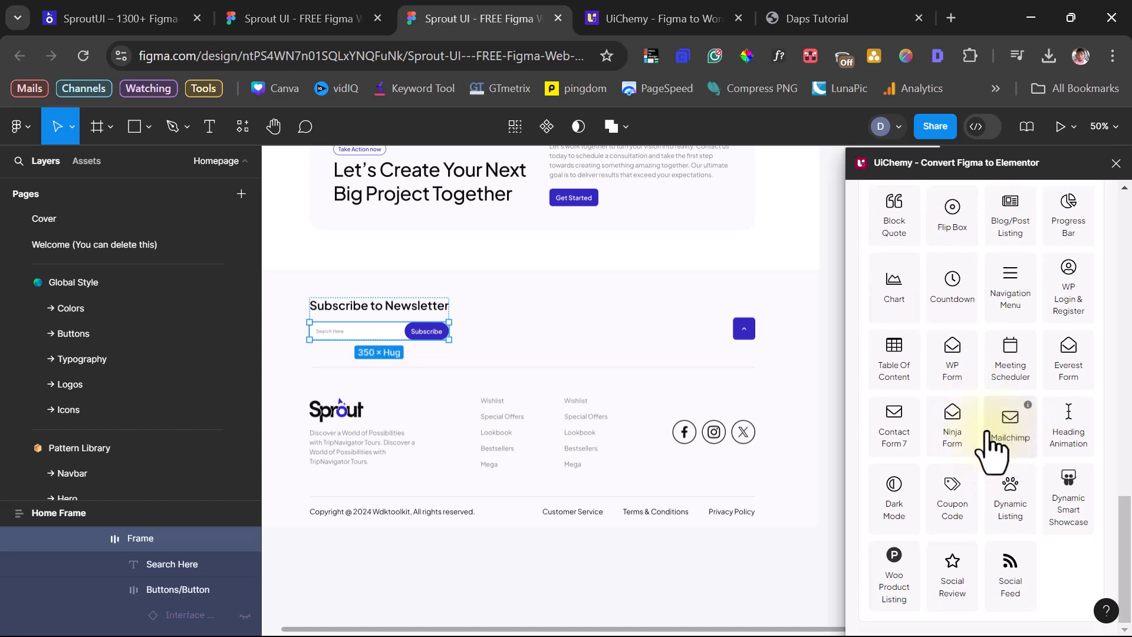
click(949, 357)
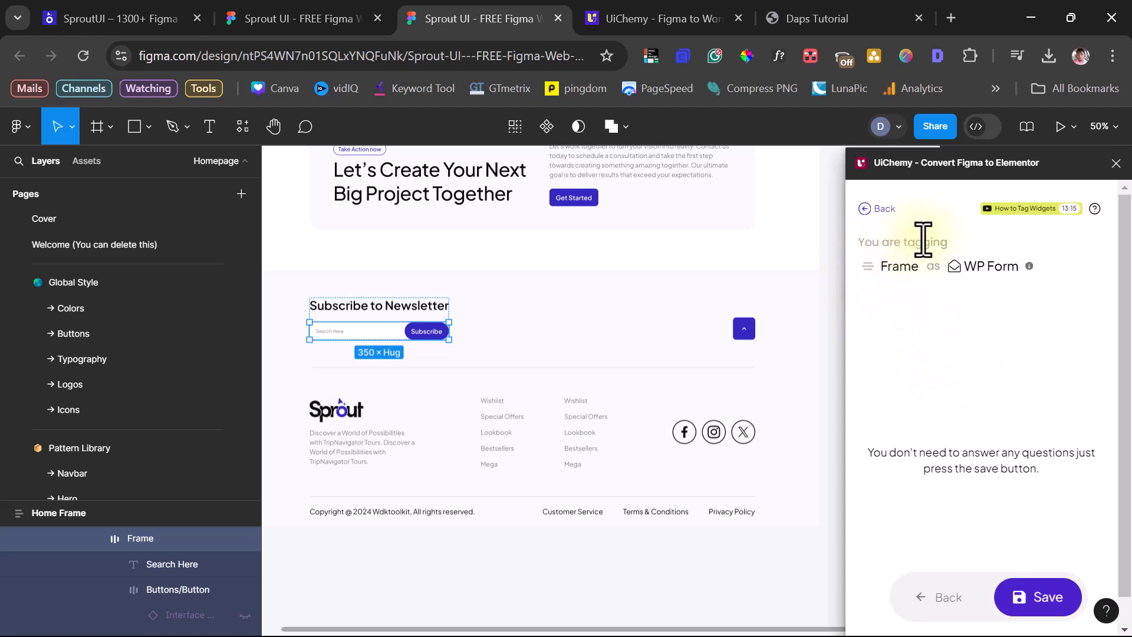
click(1045, 598)
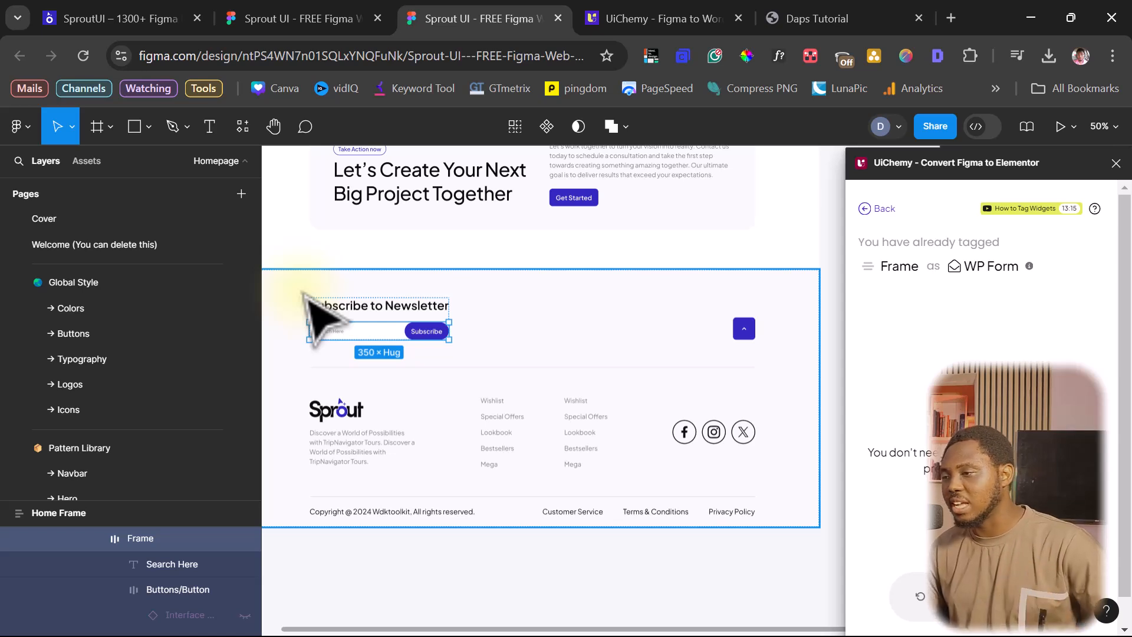
click(877, 210)
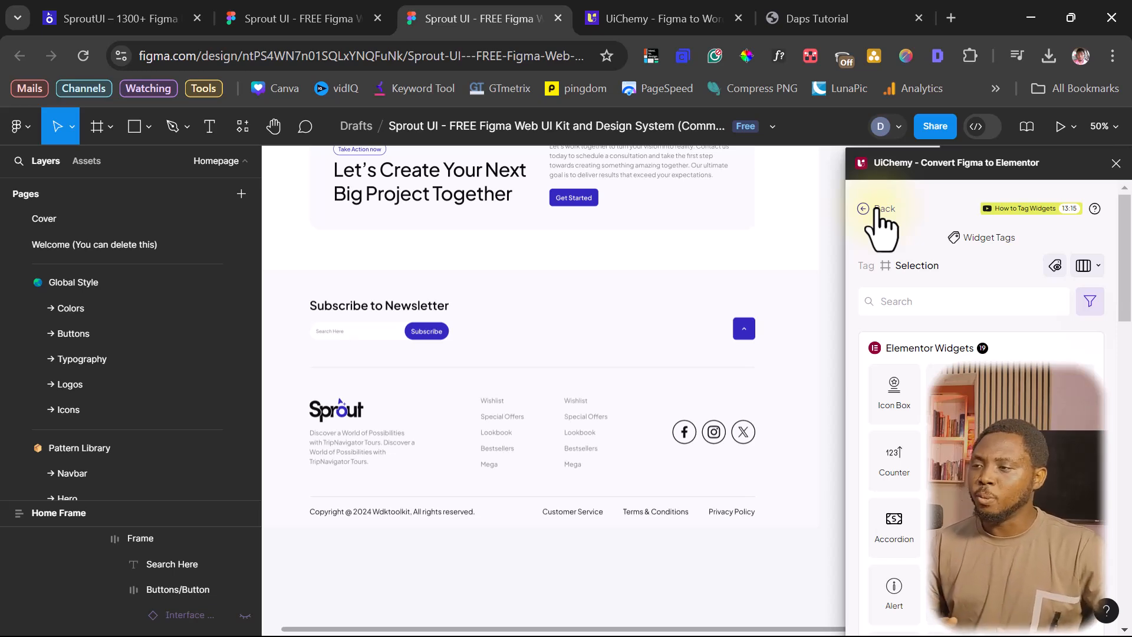
Switch to the dapstuts.com WordPress site and look over its current front page
click(831, 21)
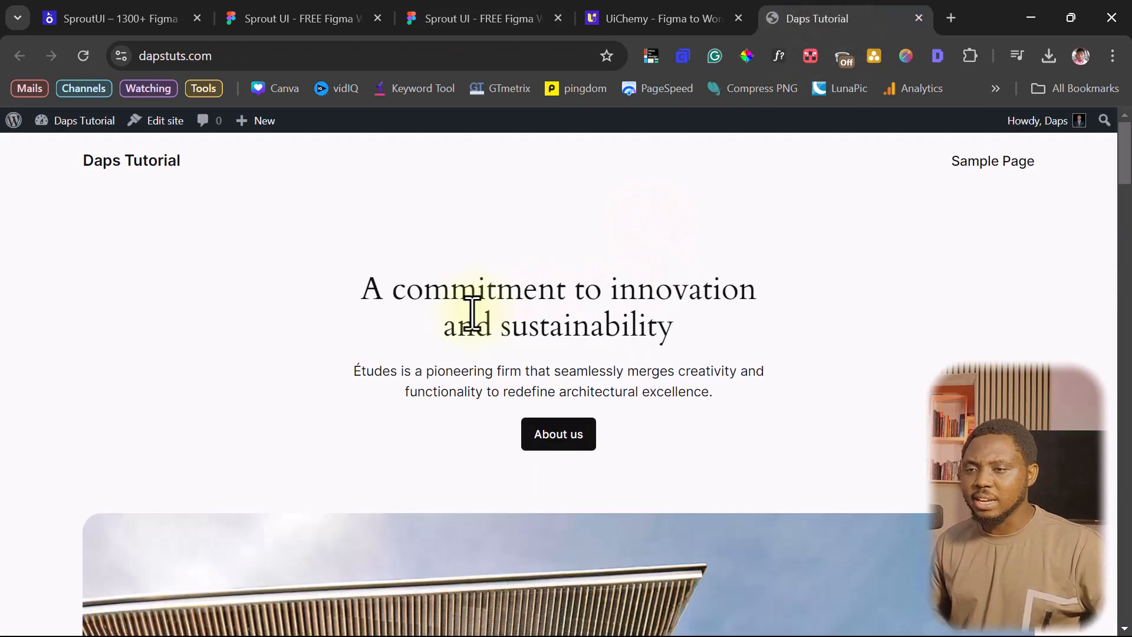
scroll(479, 330, down, 3)
scroll(472, 319, down, 10)
scroll(473, 321, up, 13)
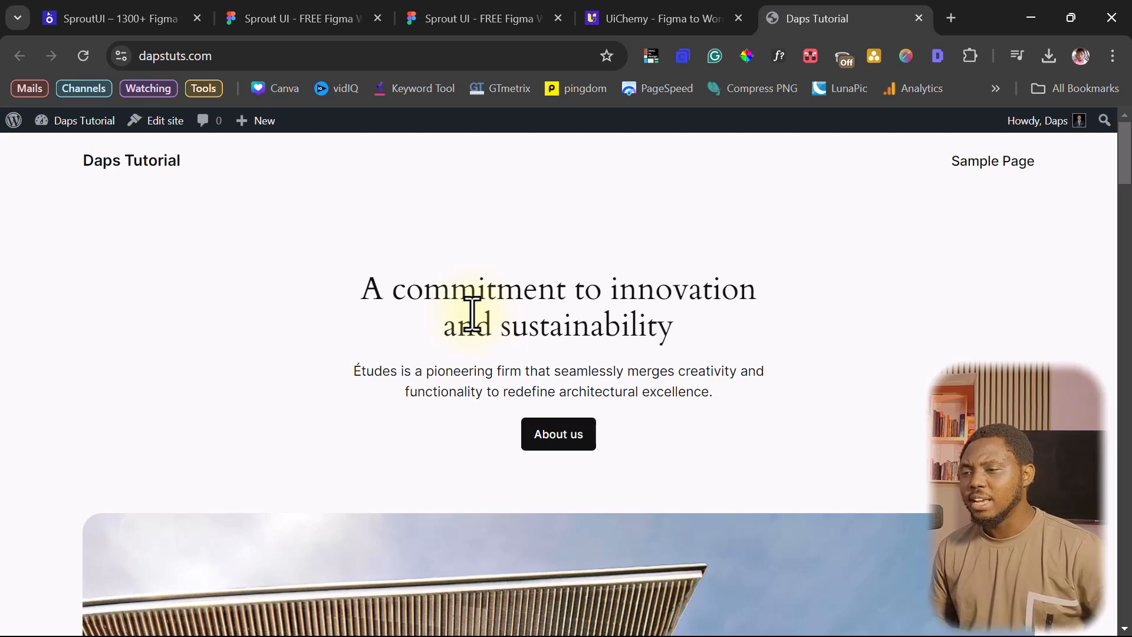
Open the WordPress admin's plugin directory, search for uichemy and install UiChemy – Figma to WordPress
click(66, 152)
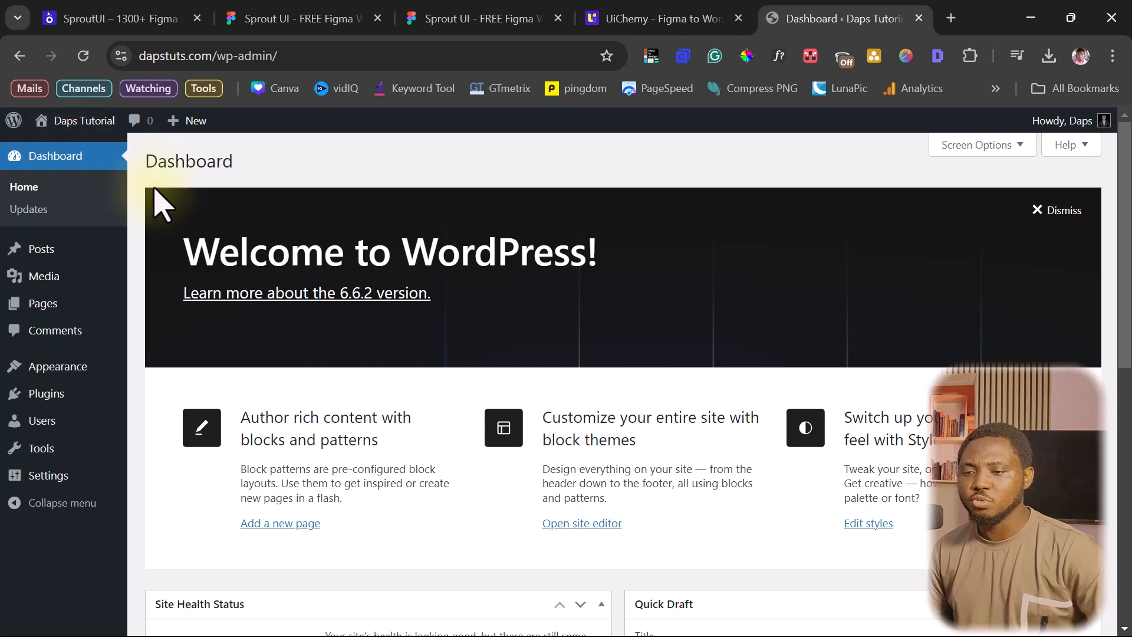
mouse_move(76, 396)
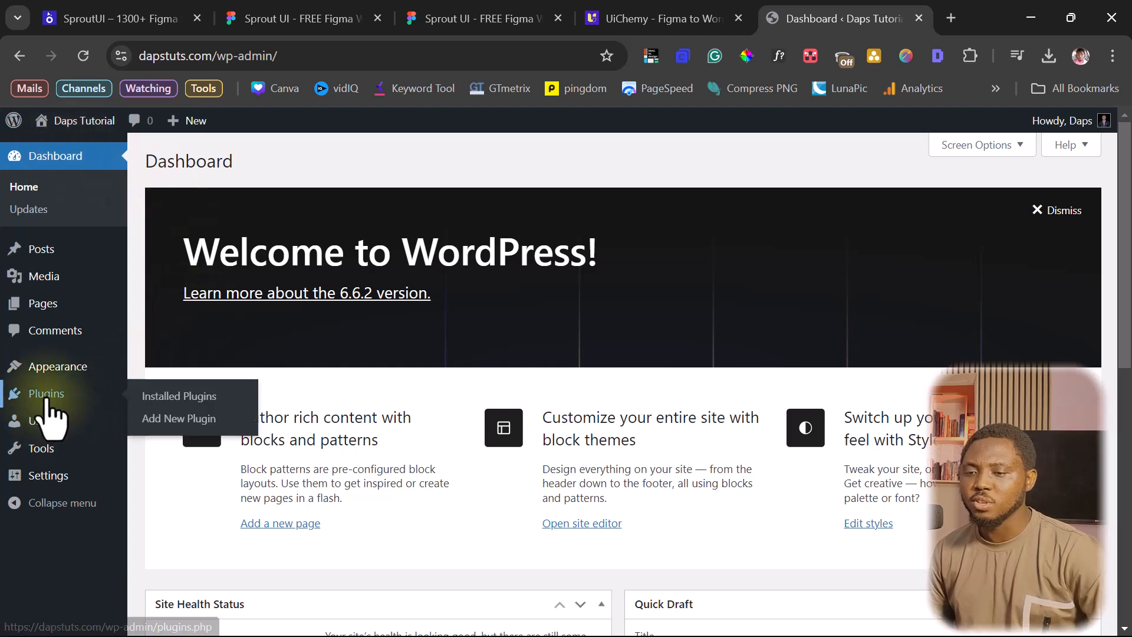
click(169, 420)
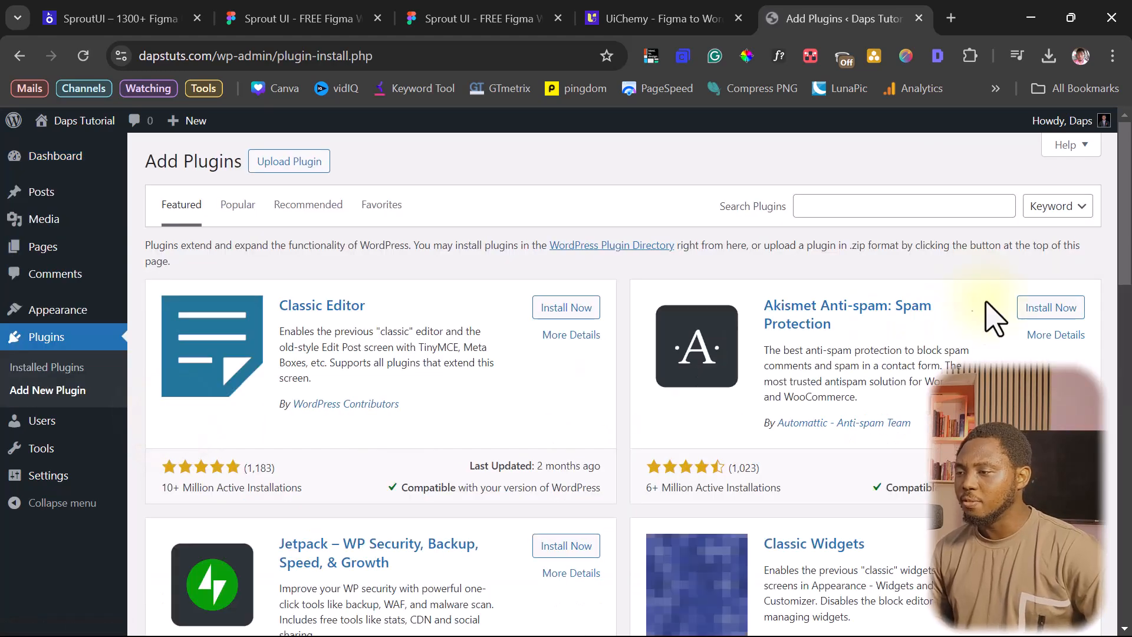
click(836, 210)
text(uichemy)
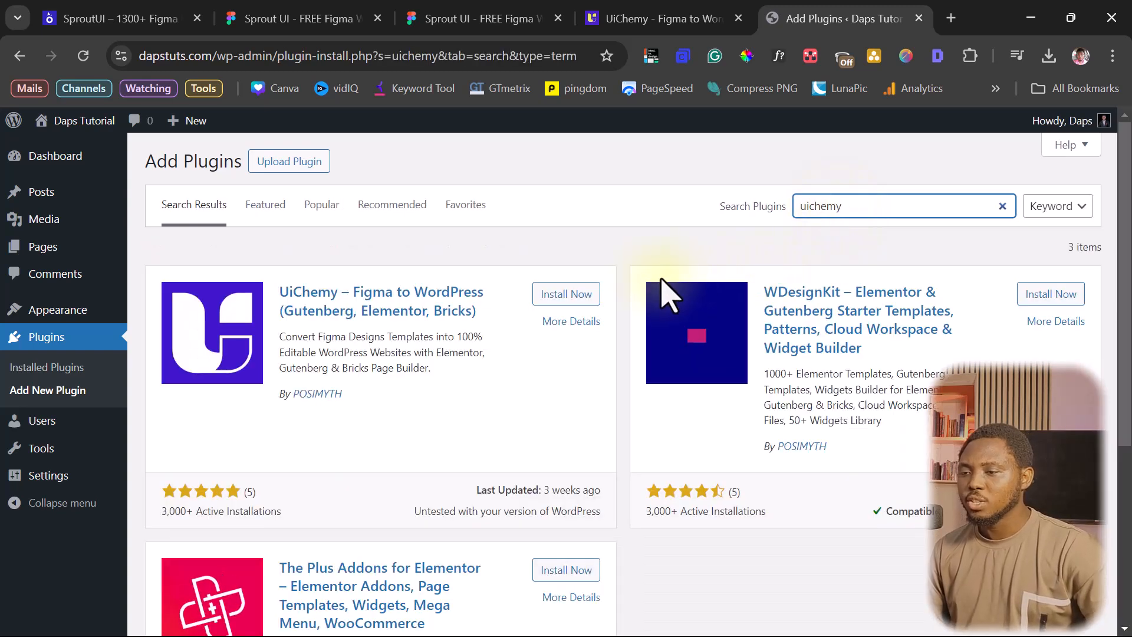
click(554, 295)
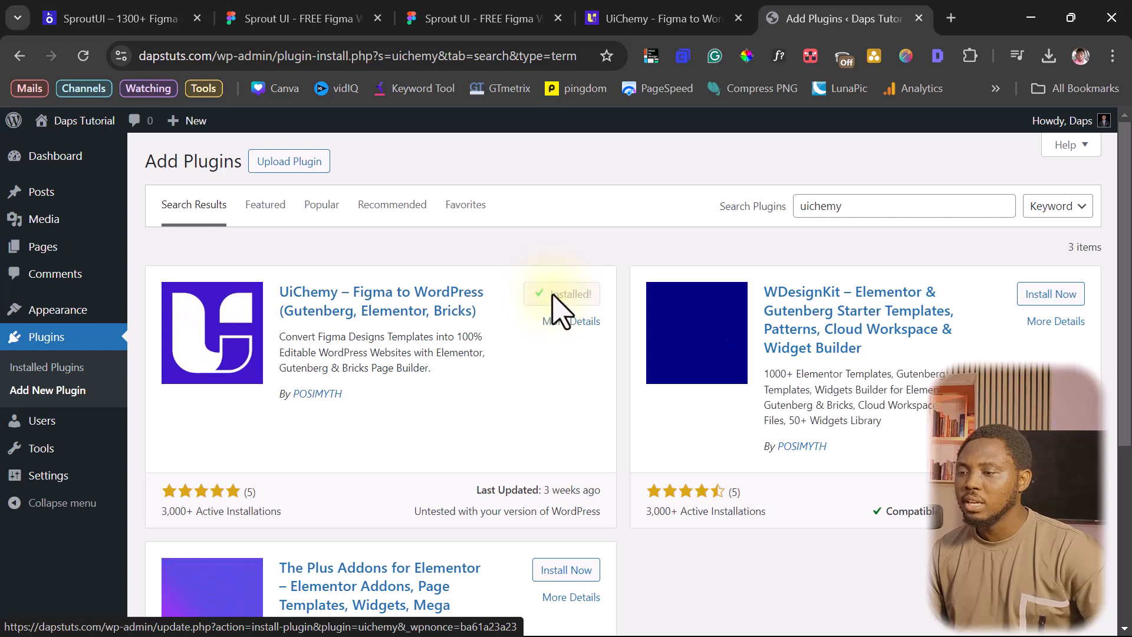
Activate the UiChemy plugin and advance its setup wizard to the Basic Requirements, keeping Elementor as the page builder
click(574, 298)
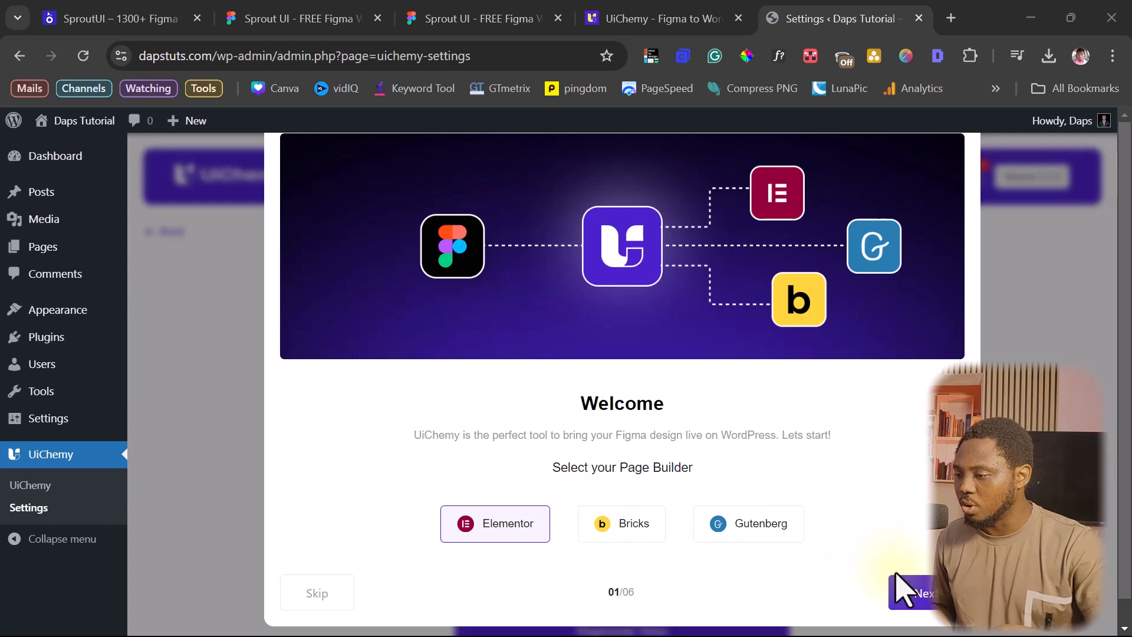
click(913, 593)
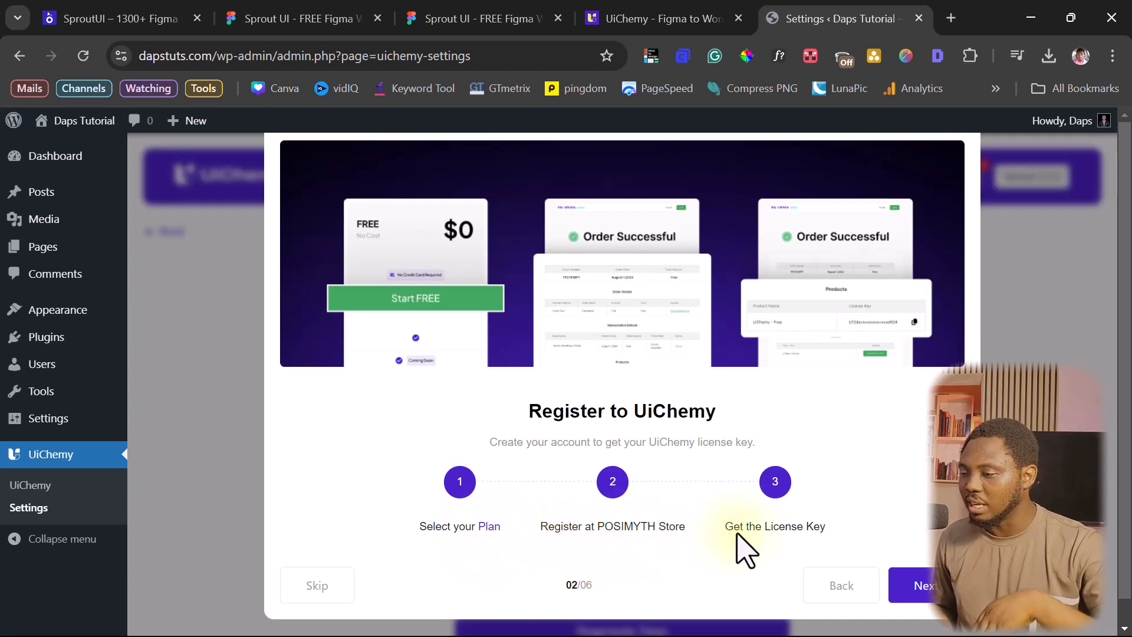
click(925, 593)
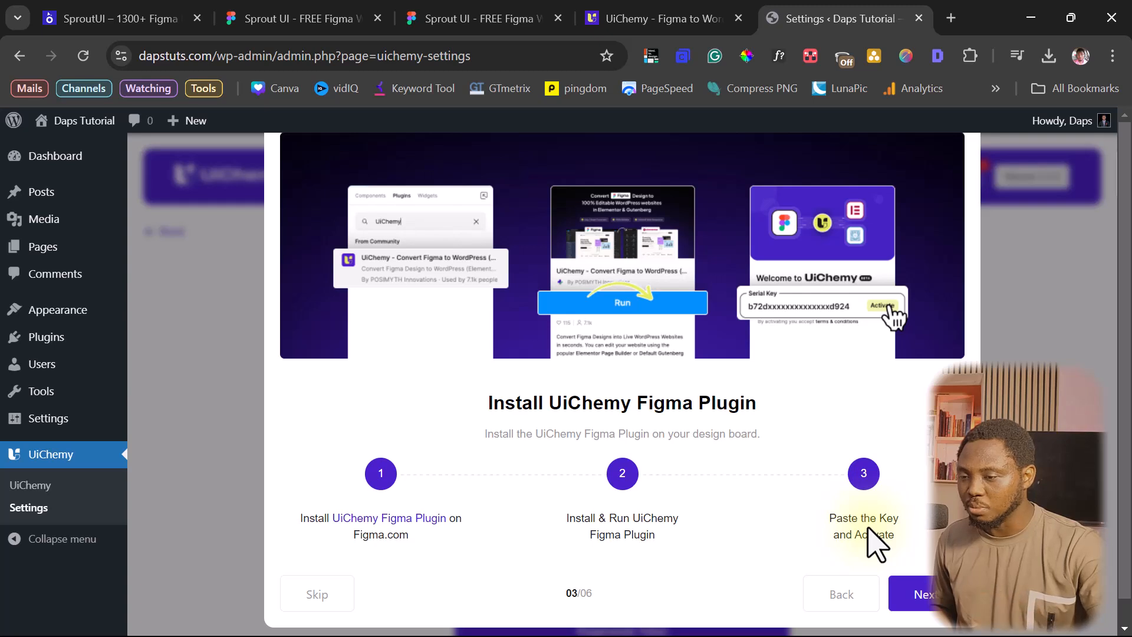
click(923, 586)
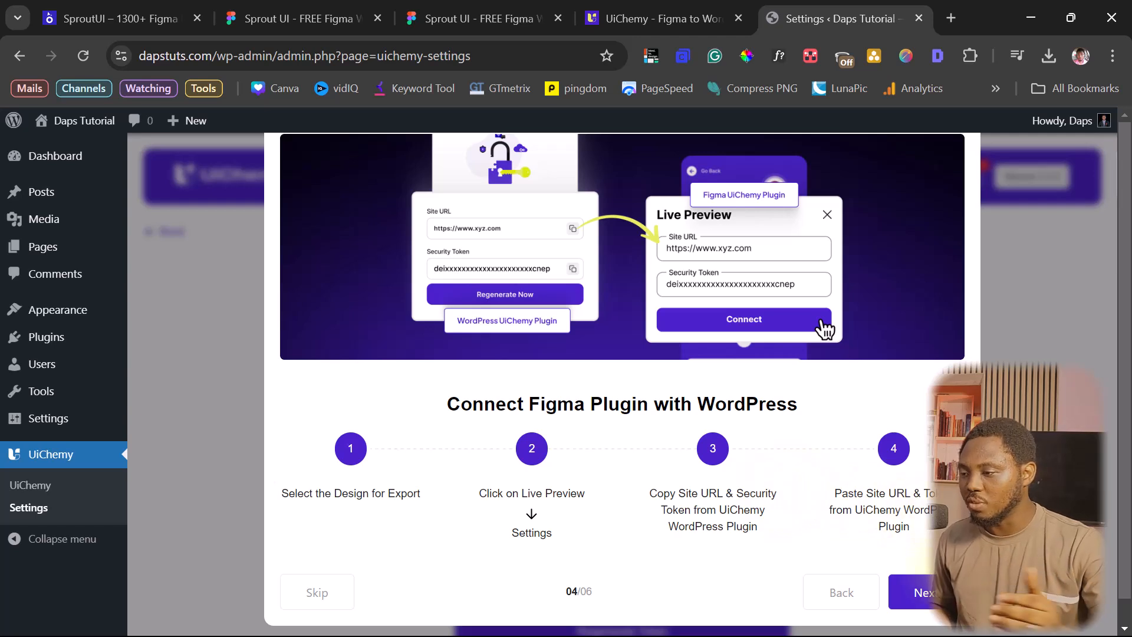
click(932, 609)
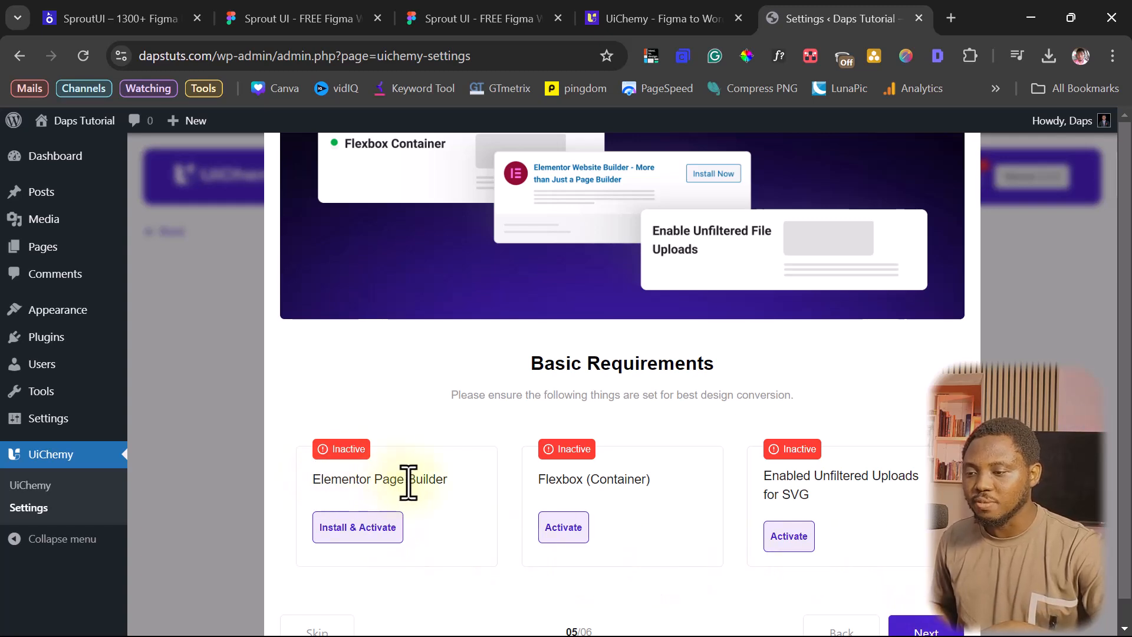
Install and activate Elementor Page Builder, activate Flexbox (Container) and unfiltered SVG uploads, and finish the UiChemy setup wizard
click(363, 533)
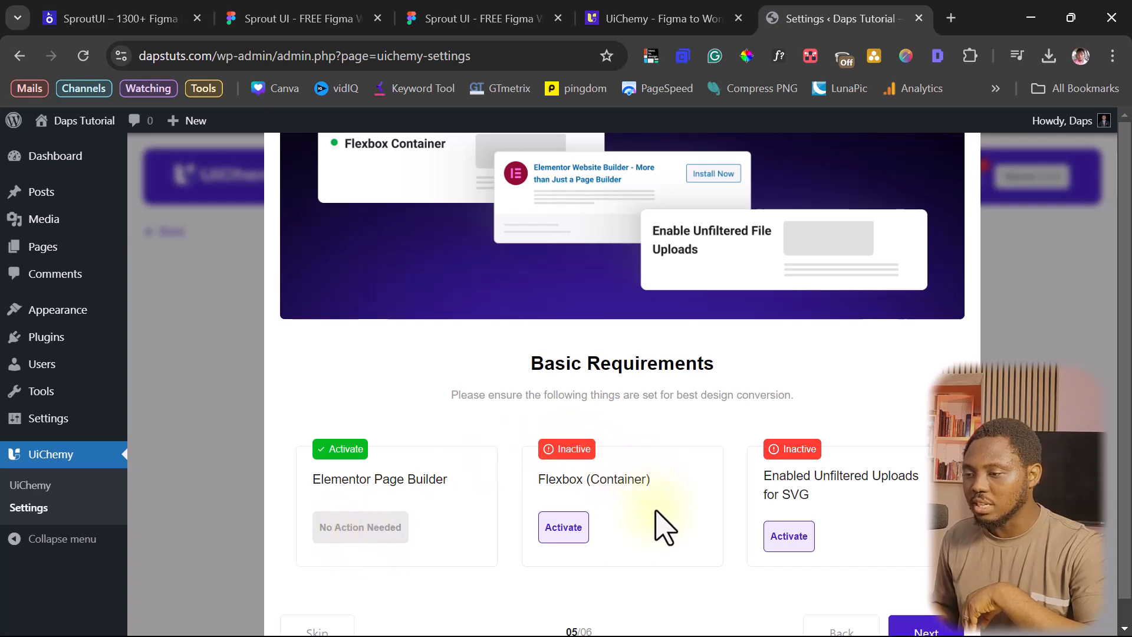
click(563, 526)
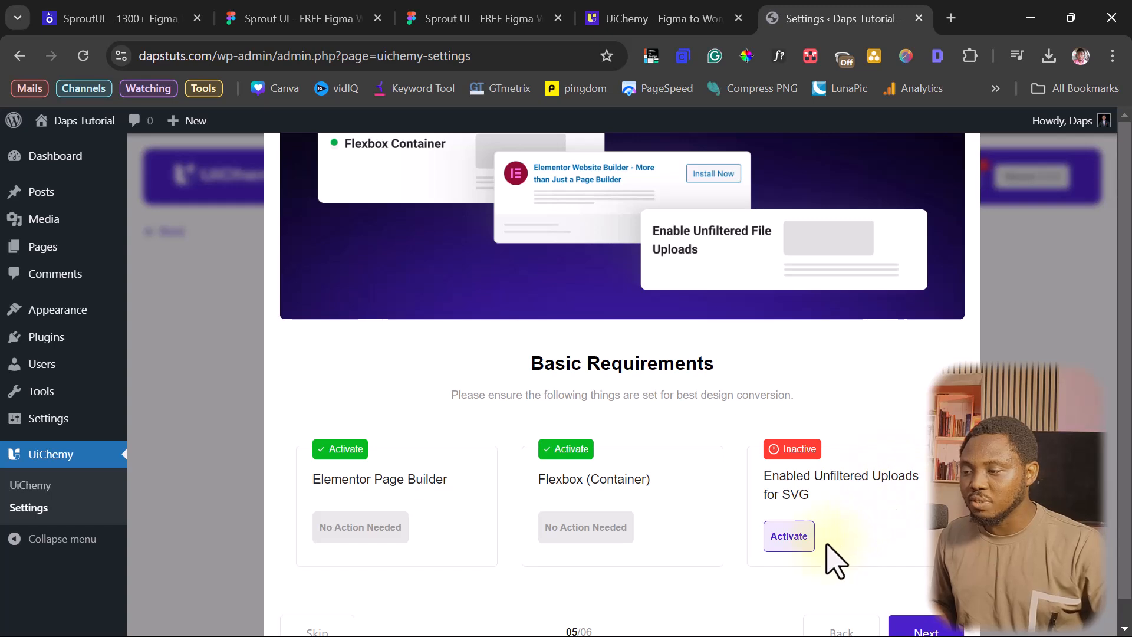
click(794, 536)
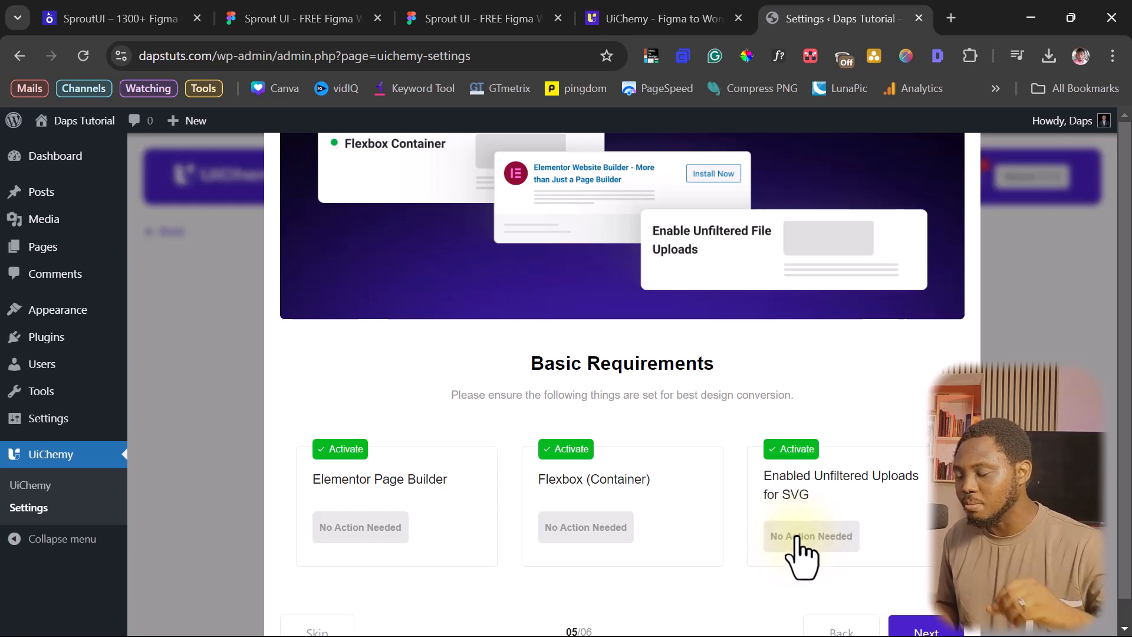
click(924, 630)
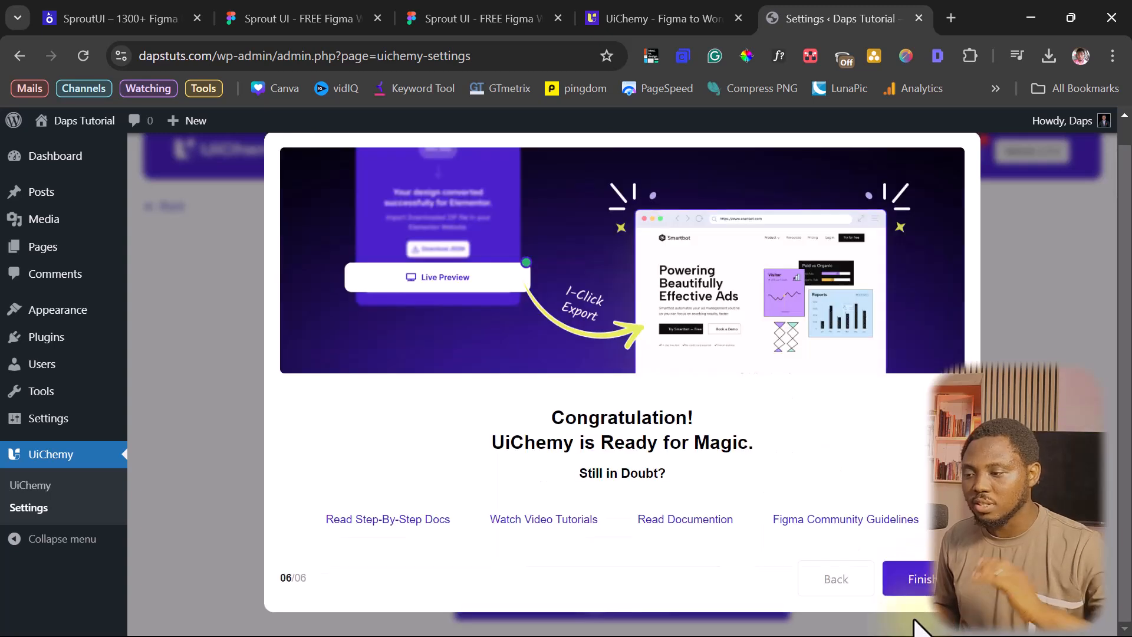
click(913, 583)
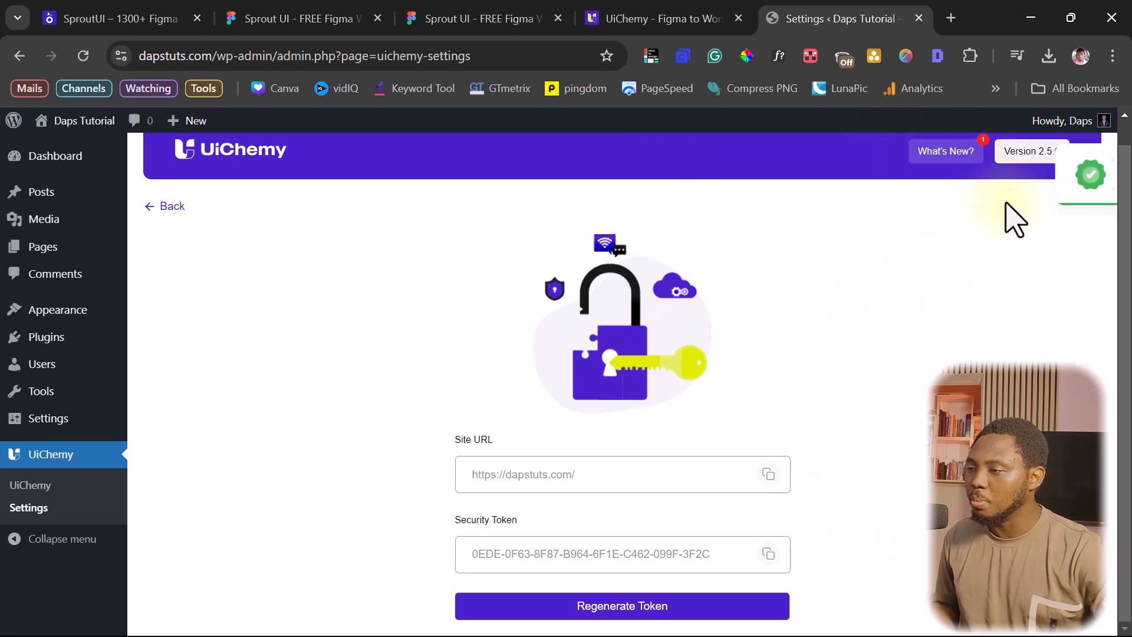
scroll(978, 316, down, 2)
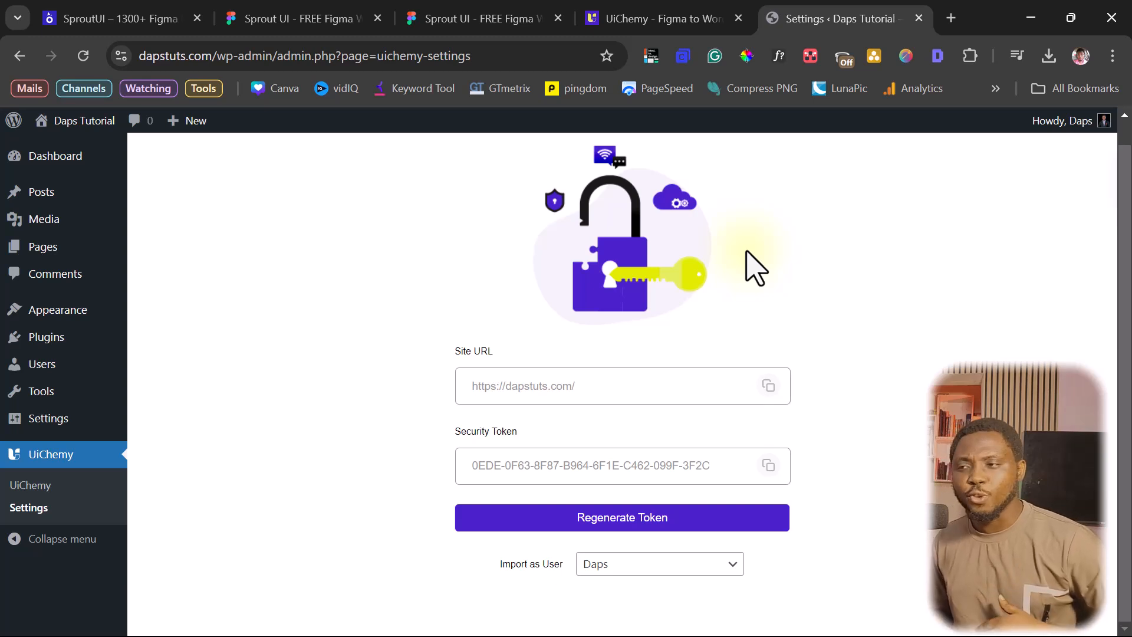
Look over the UiChemy homepage, including its six-step Figma to WordPress conversion and plugin feature sections
click(660, 19)
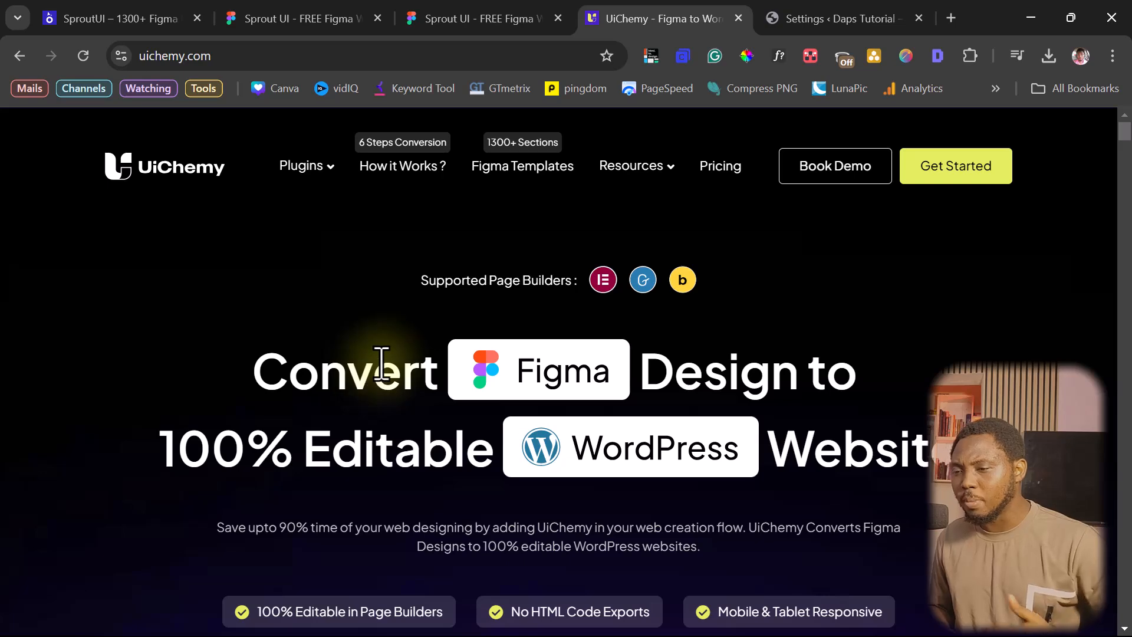
scroll(558, 364, down, 8)
scroll(558, 363, down, 15)
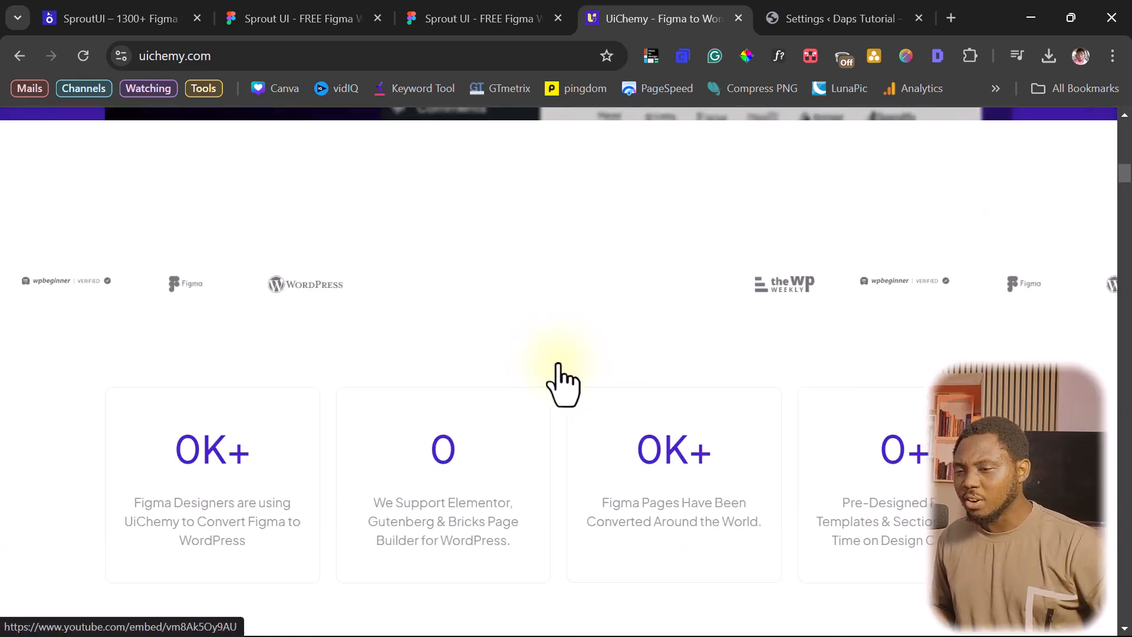
scroll(568, 374, down, 2)
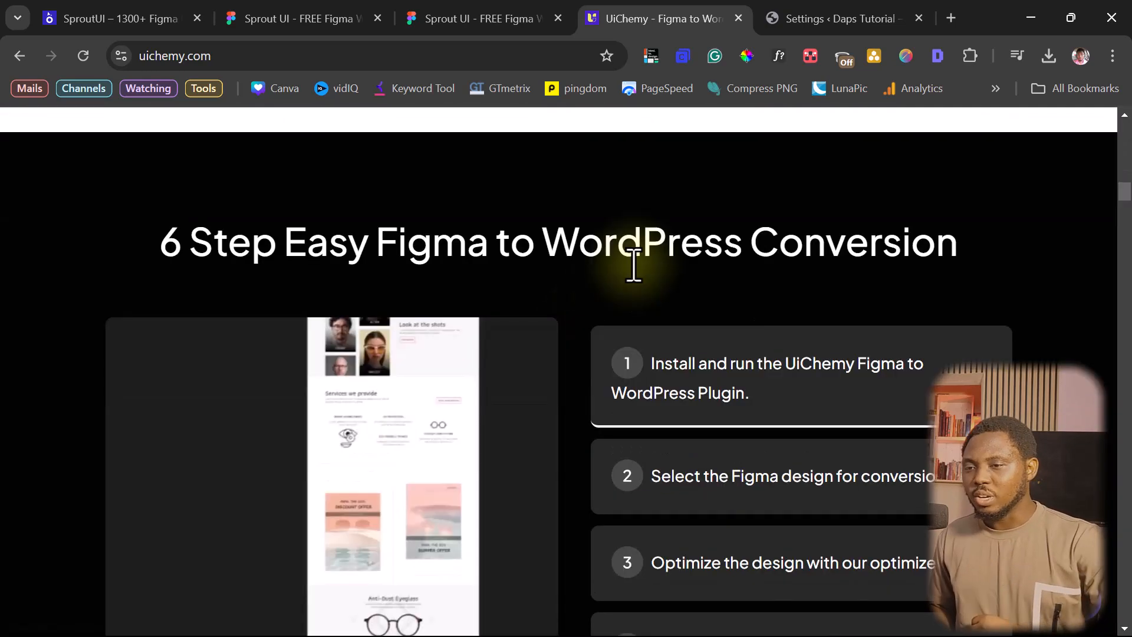
scroll(632, 265, up, 1)
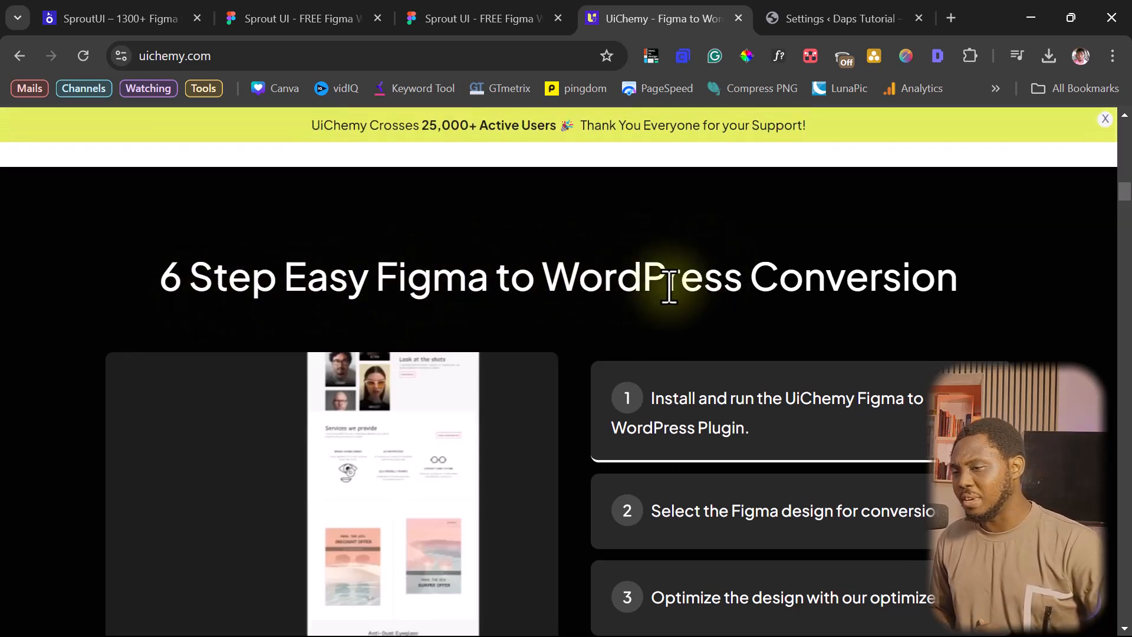
scroll(652, 277, down, 9)
scroll(690, 303, down, 5)
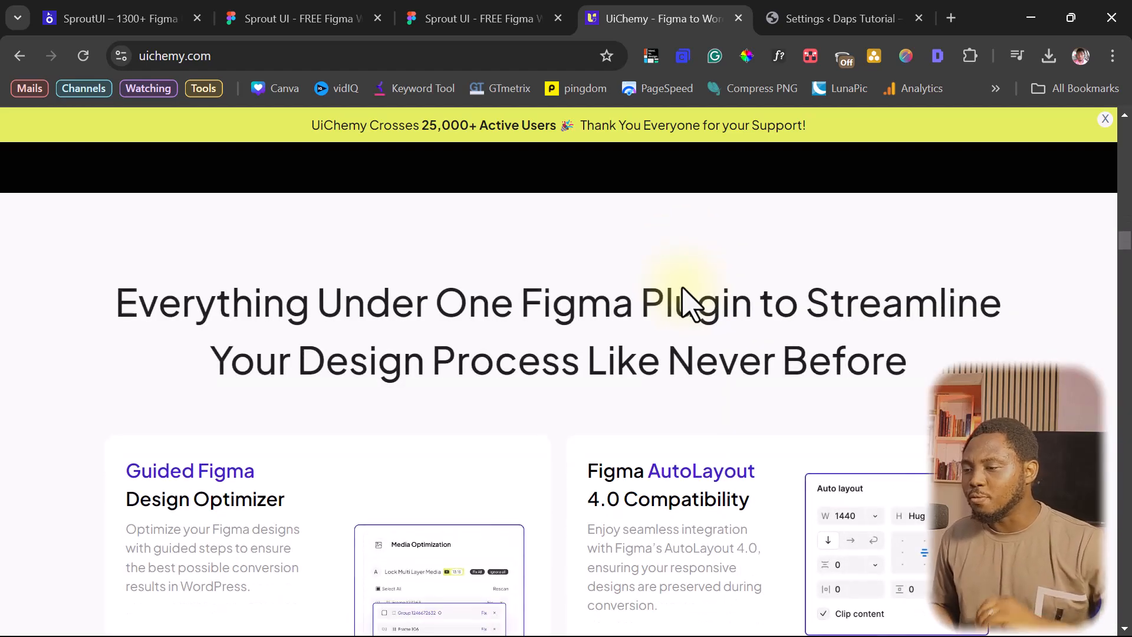
scroll(689, 304, down, 2)
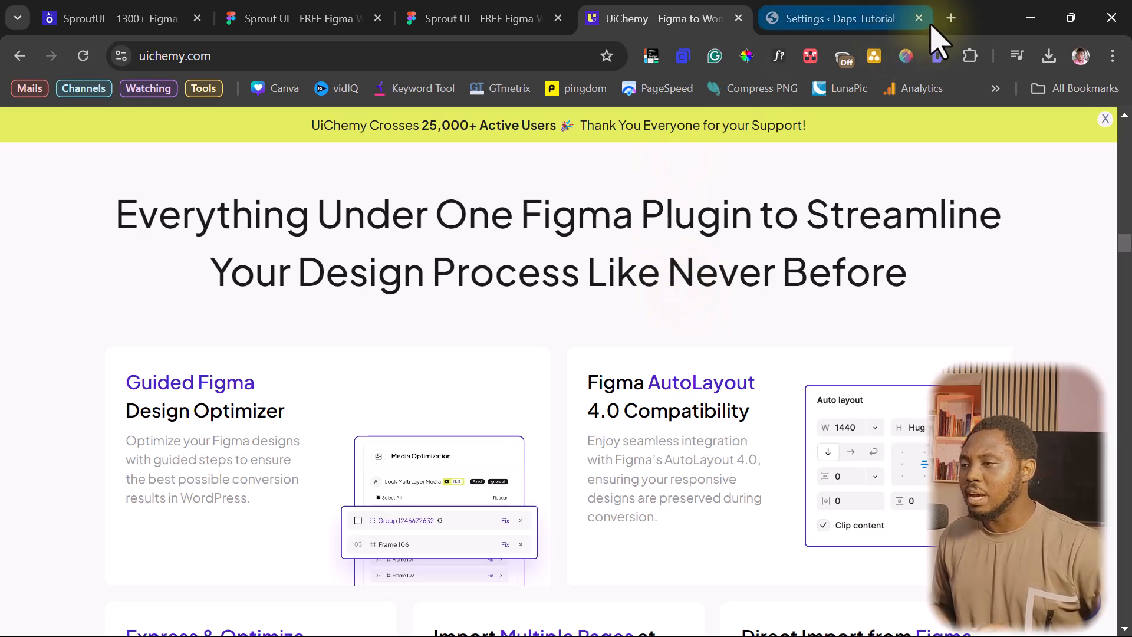
Open uichemy.com/partner/daps/ in a new browser tab and examine the yearly prices of the Free, Pro and All Access plans
key(ctrl+t)
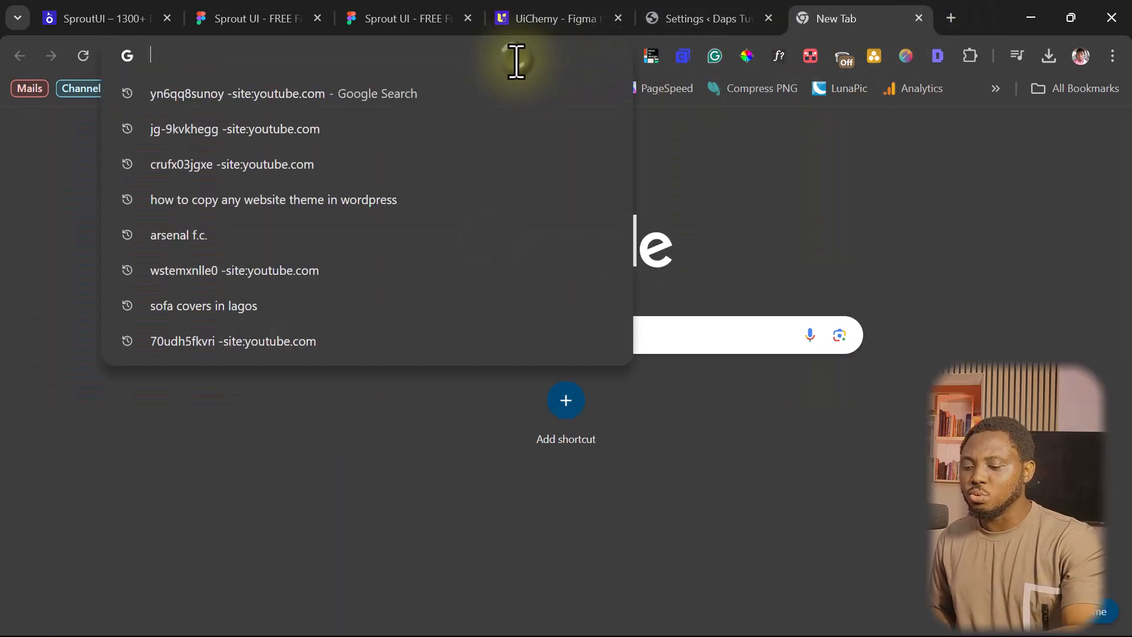
text(https://uichemy.com/partner/daps/)
key(Return)
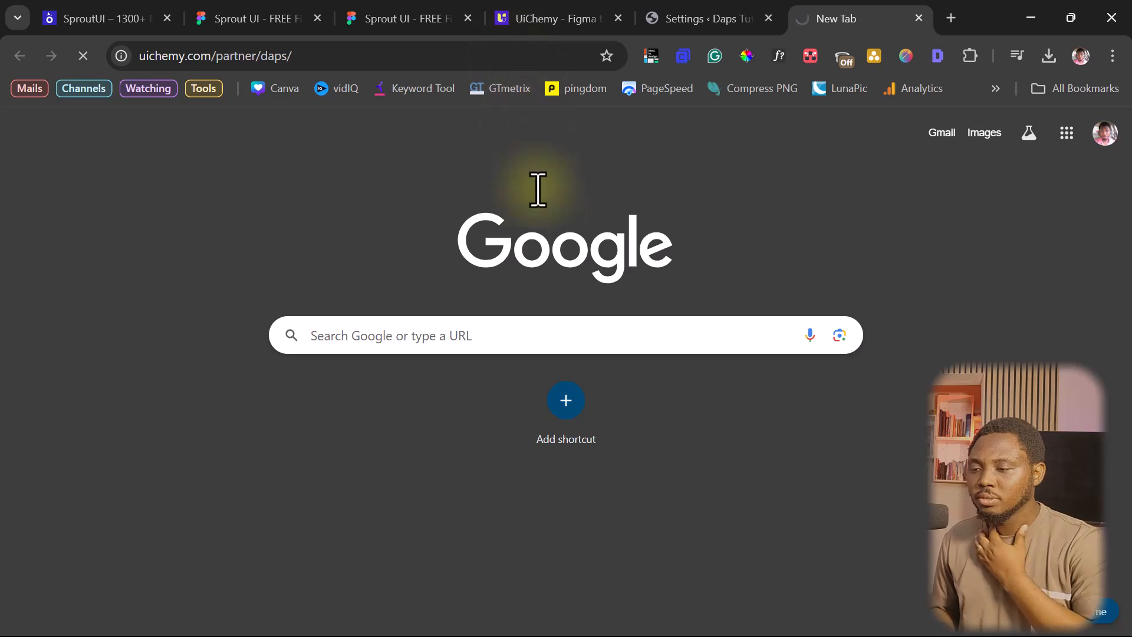
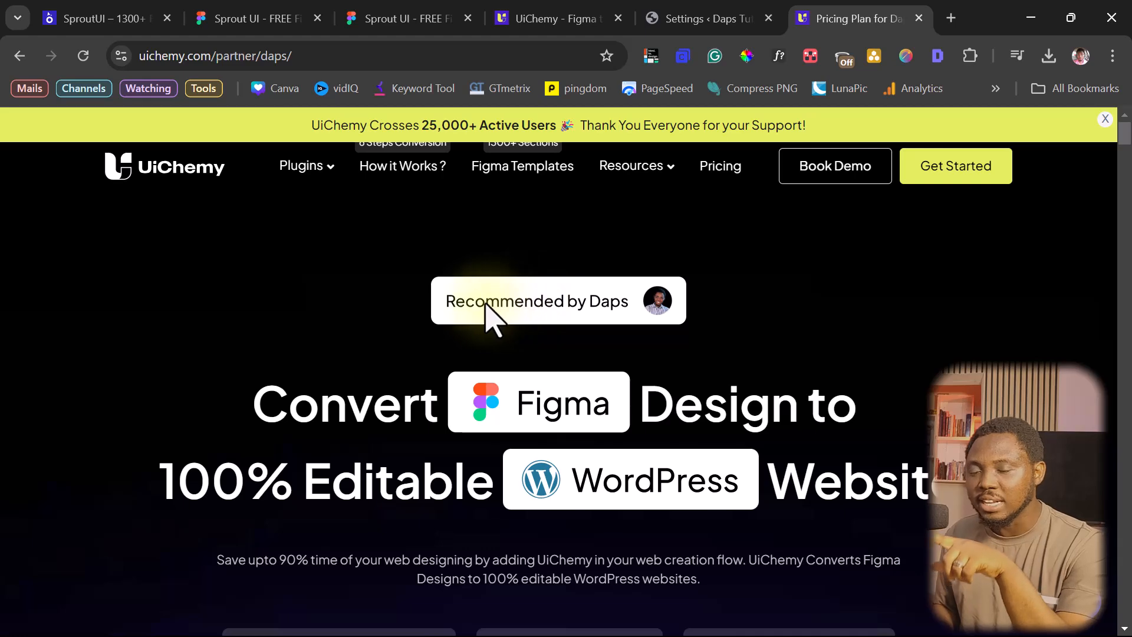
scroll(668, 305, down, 7)
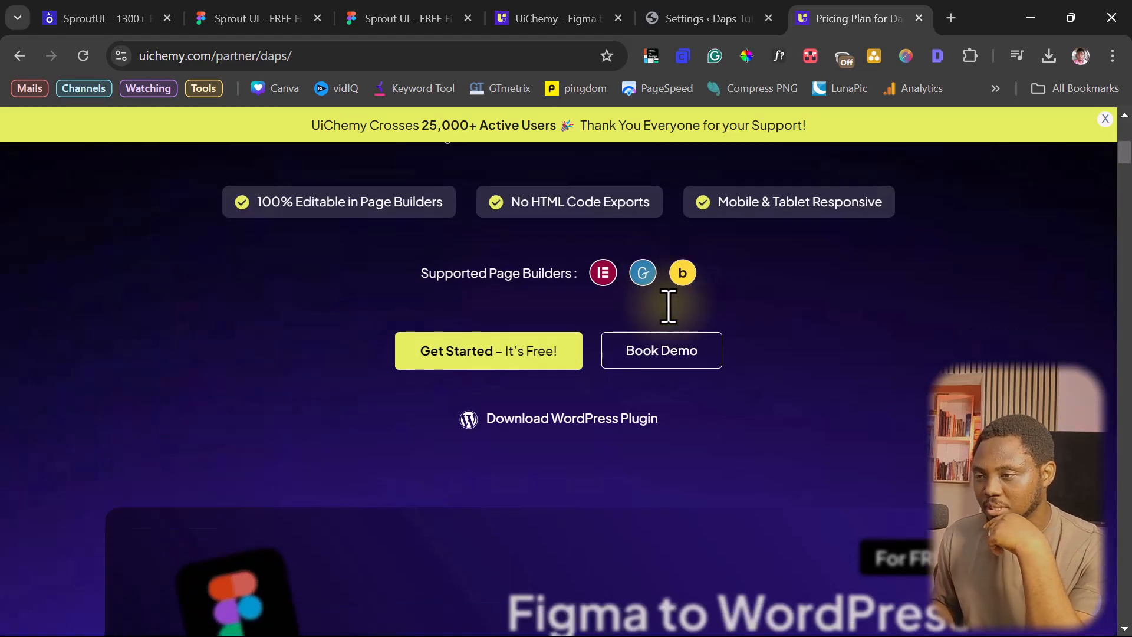
scroll(672, 319, down, 10)
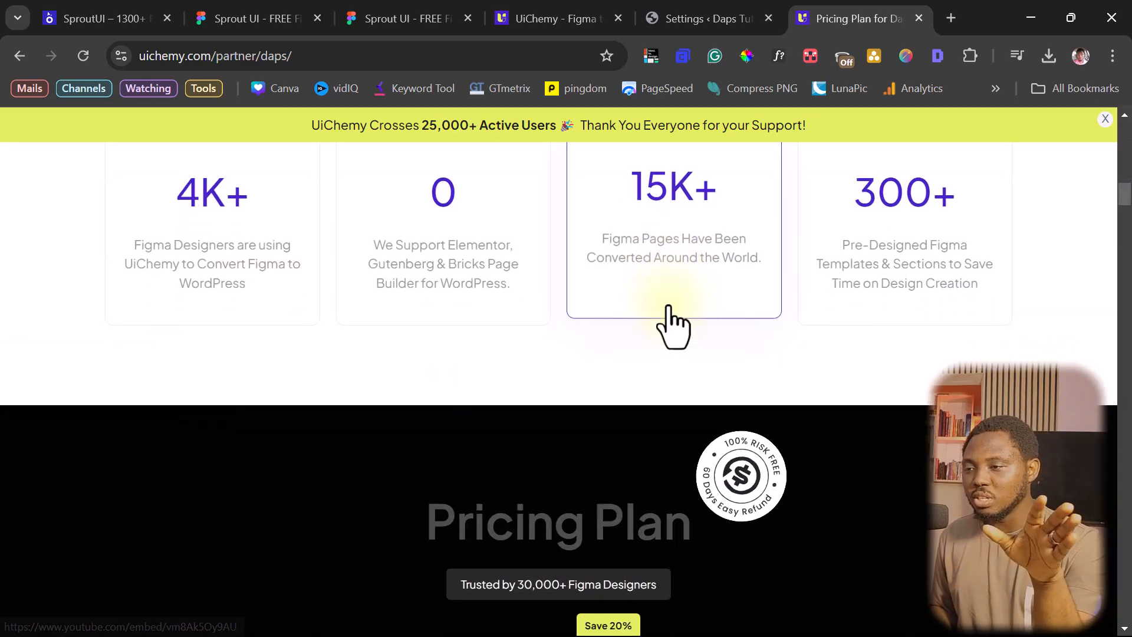
scroll(670, 306, down, 8)
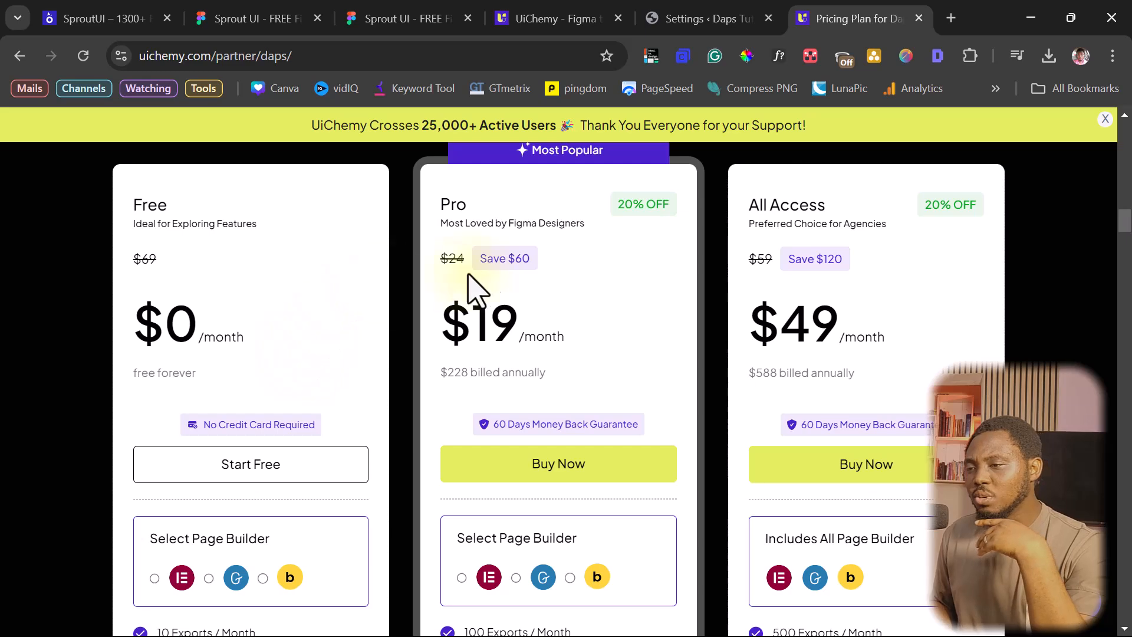
scroll(572, 269, up, 3)
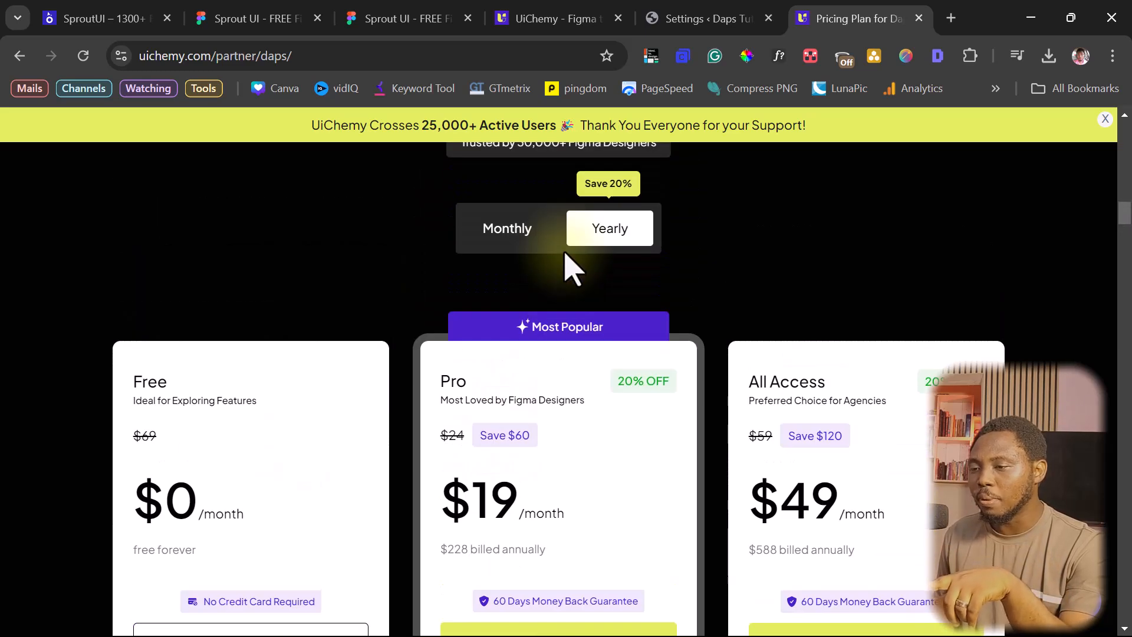
scroll(572, 268, down, 3)
scroll(568, 266, up, 2)
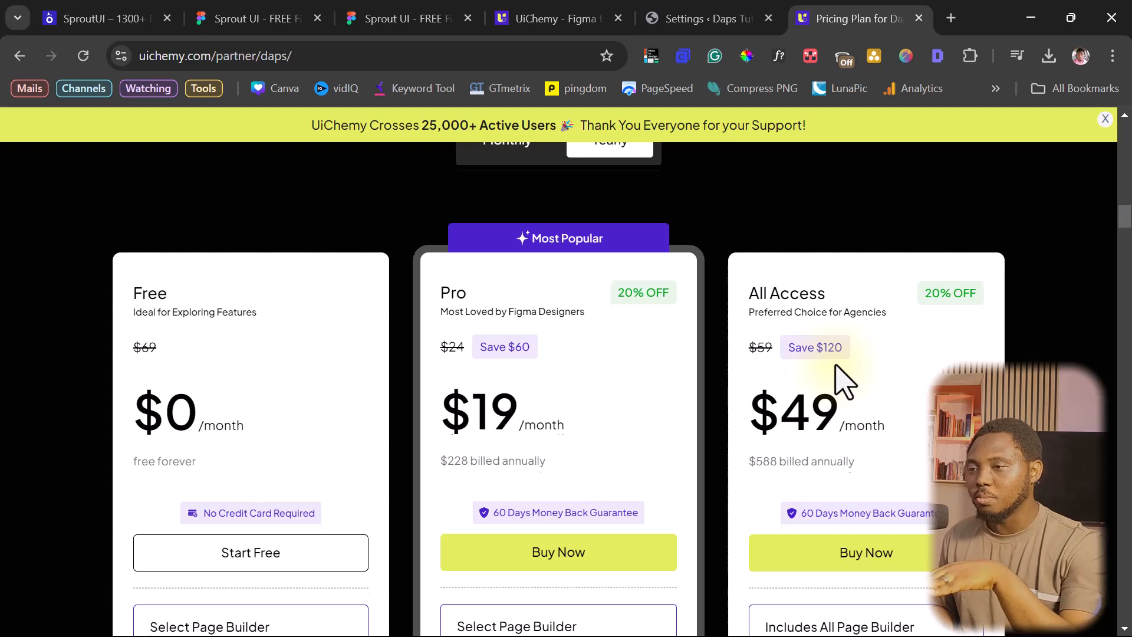
scroll(843, 380, up, 2)
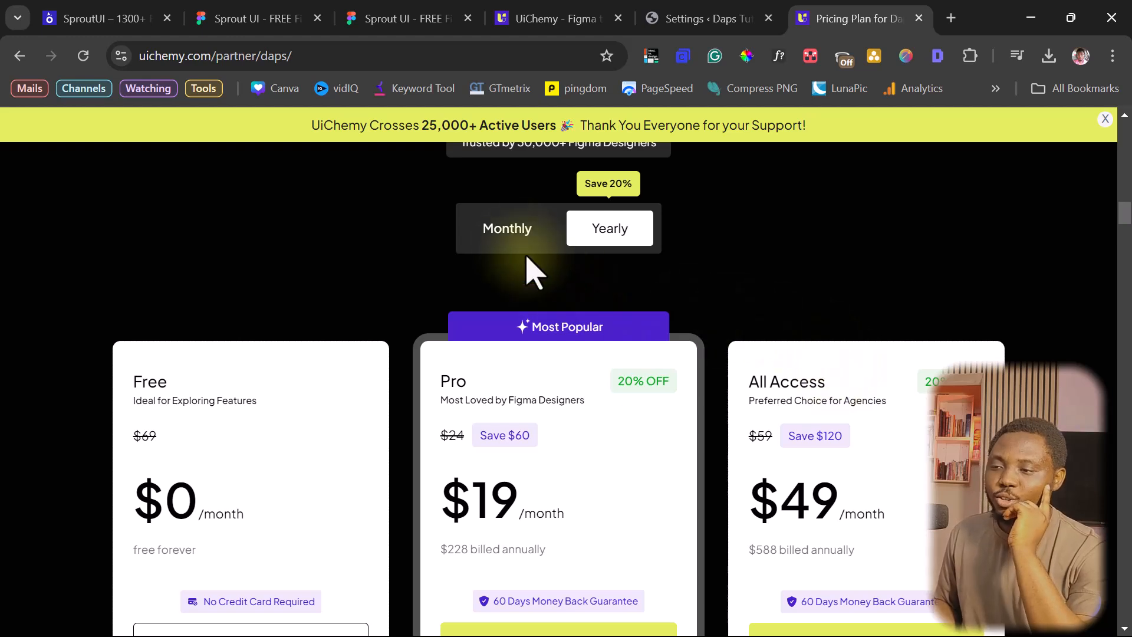
Switch the pricing to Monthly and compare the prices and included features of the three plans
click(498, 233)
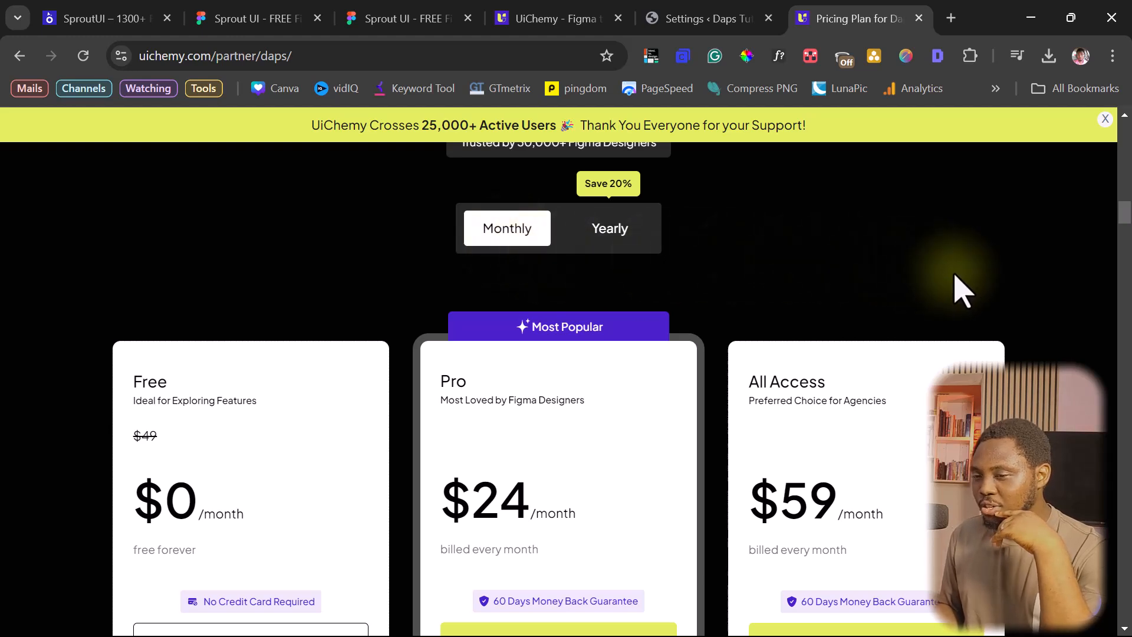
scroll(961, 289, down, 1)
scroll(961, 289, down, 4)
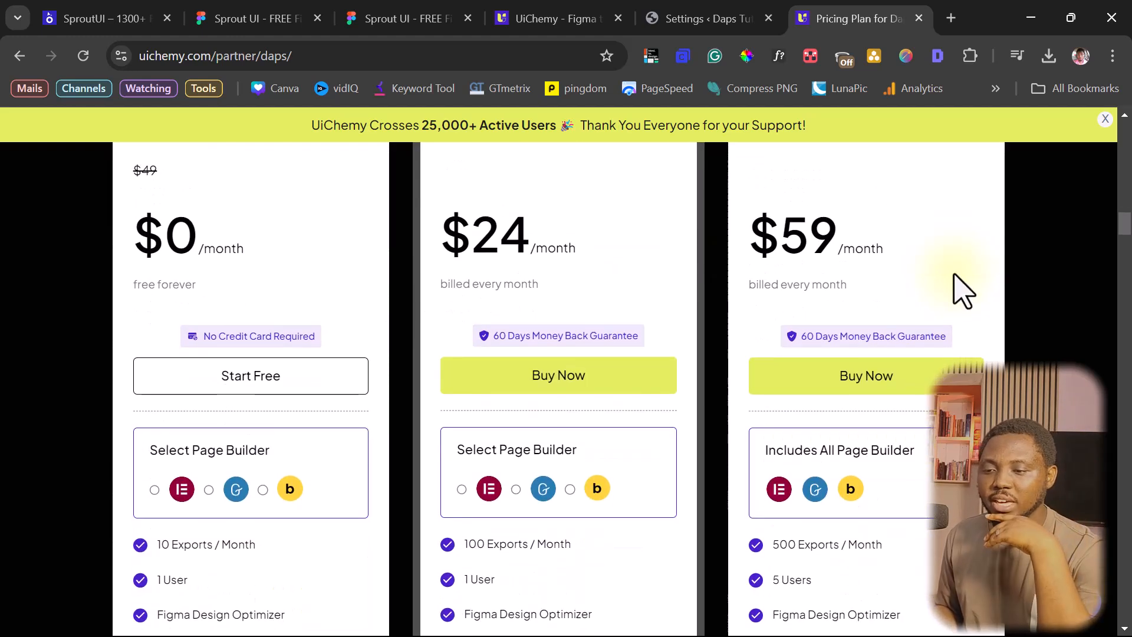
scroll(962, 289, down, 2)
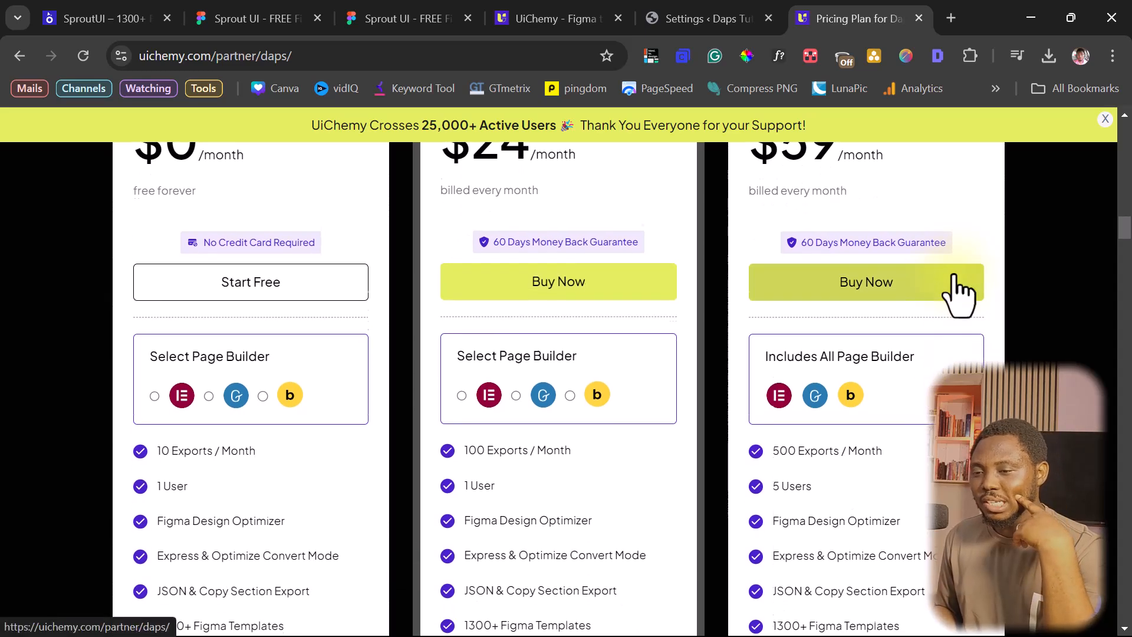
scroll(960, 290, down, 2)
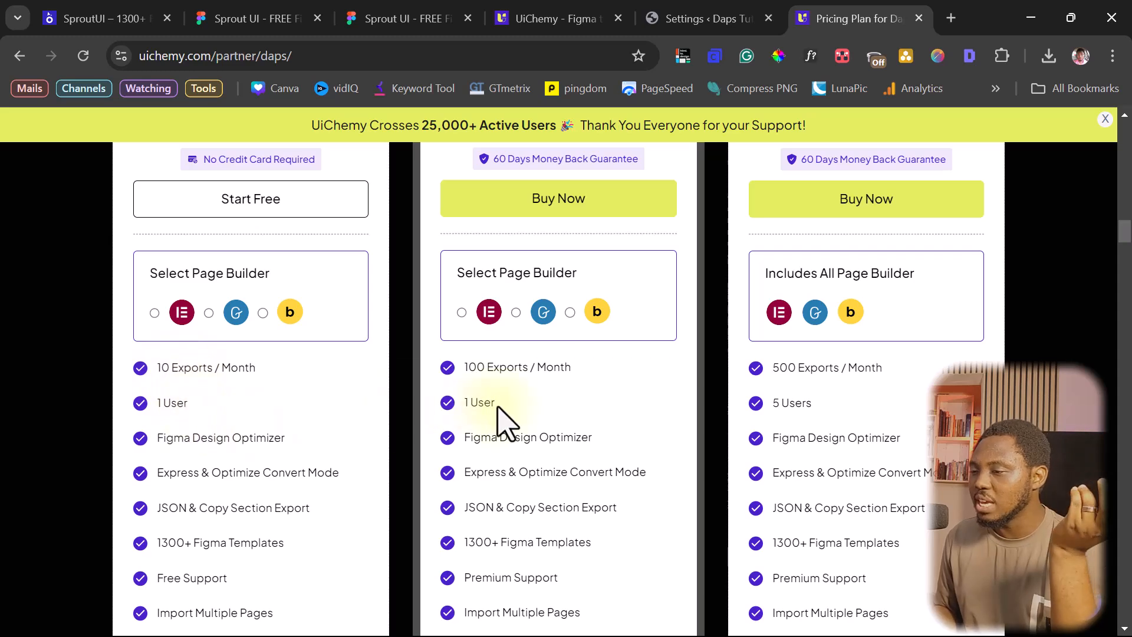
scroll(894, 420, up, 5)
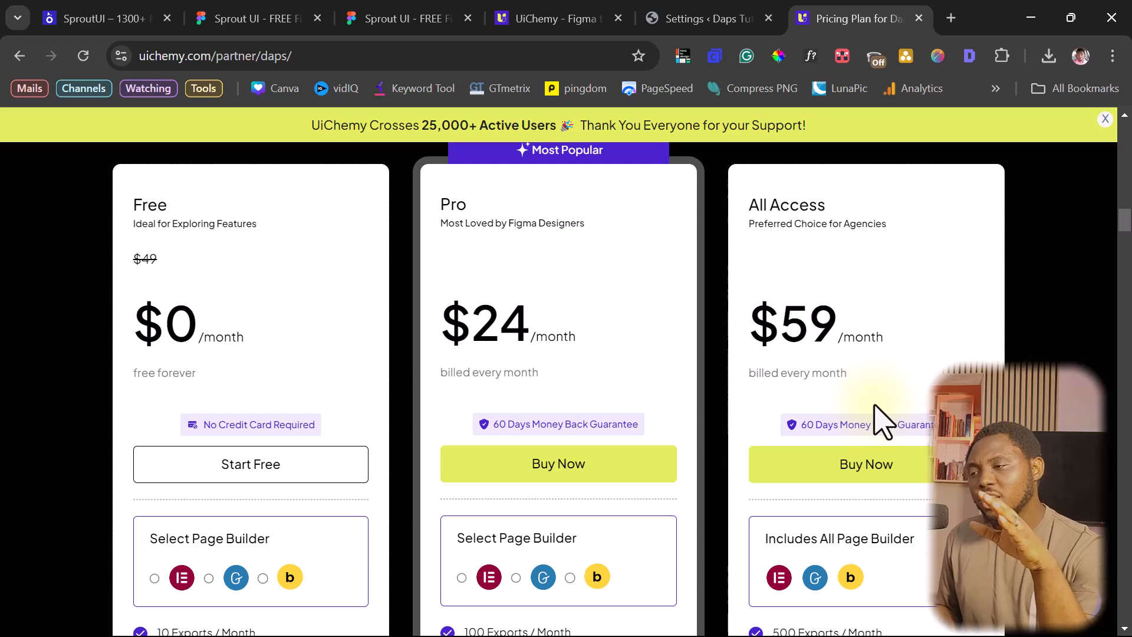
scroll(885, 420, down, 5)
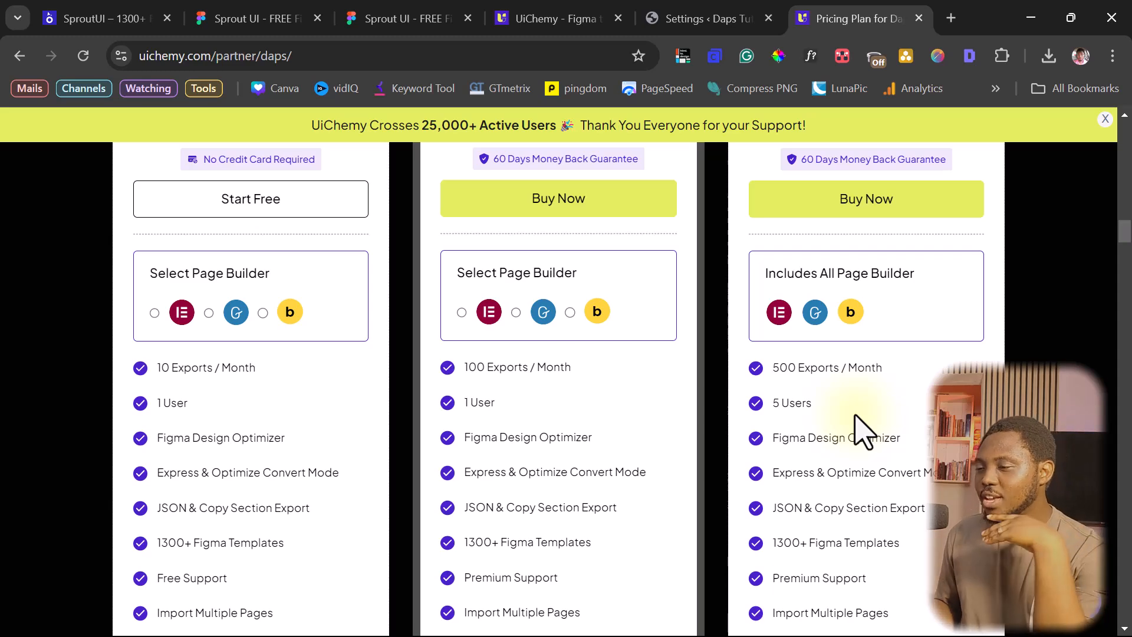
scroll(862, 430, down, 2)
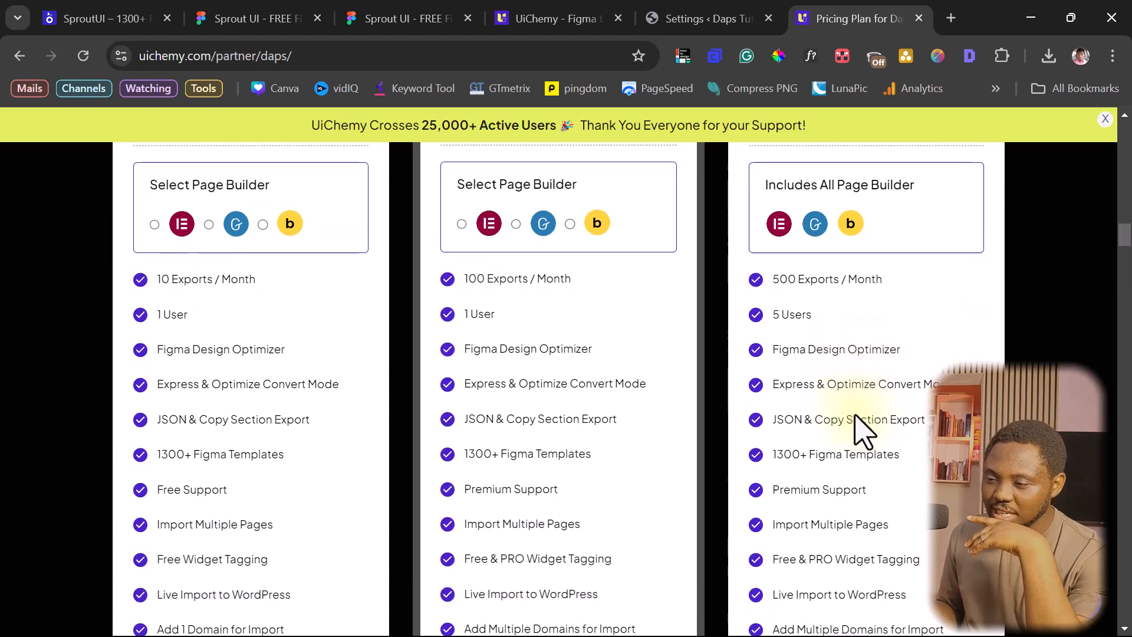
scroll(862, 430, down, 2)
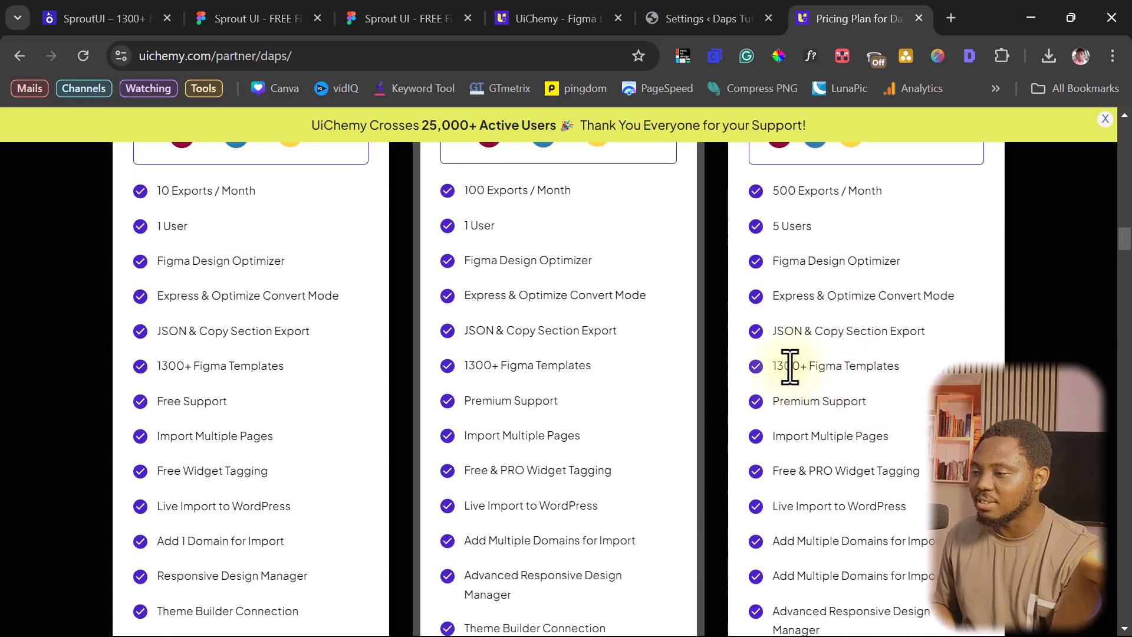
scroll(898, 370, down, 6)
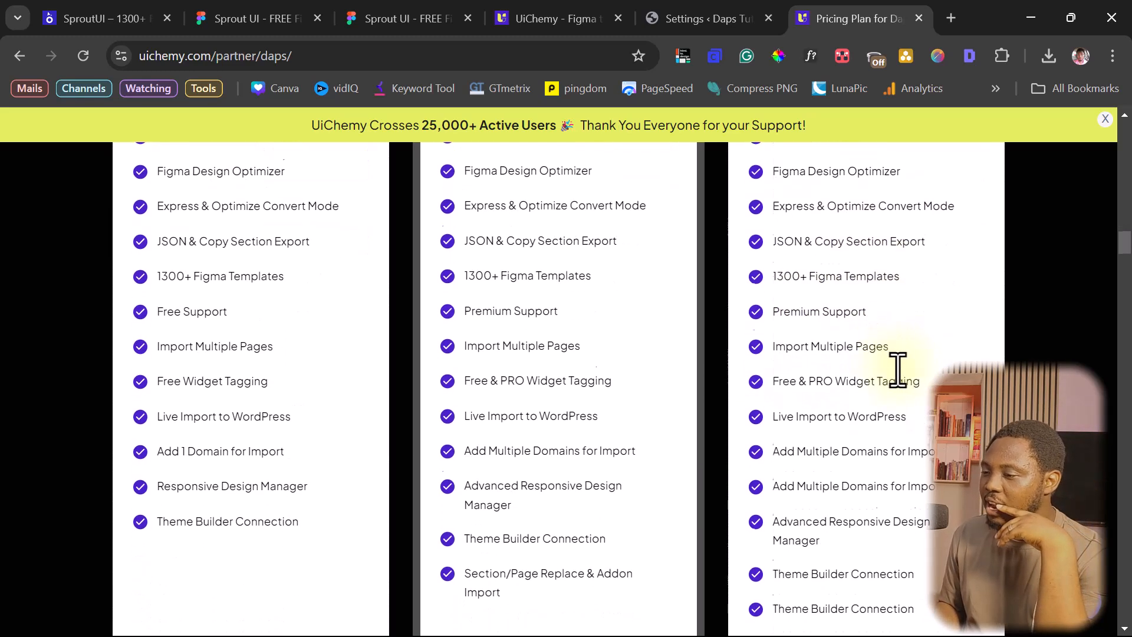
Review the plans' remaining features and the refund guarantee and monthly update sections on the UiChemy pricing page
scroll(898, 371, down, 5)
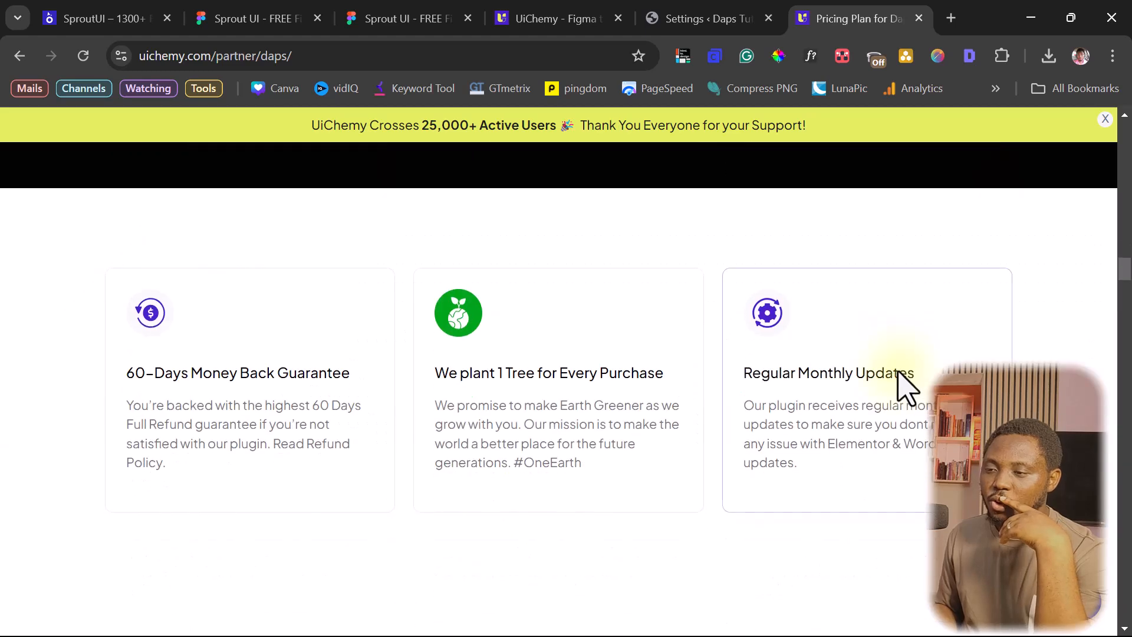
scroll(898, 373, up, 12)
scroll(897, 372, up, 1)
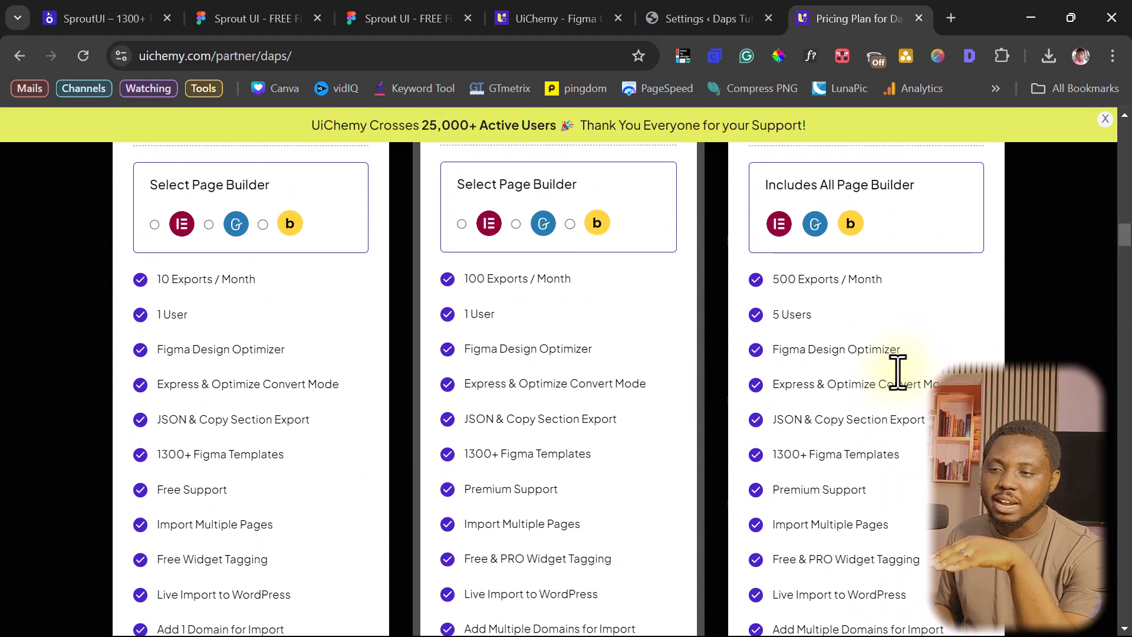
scroll(904, 387, up, 3)
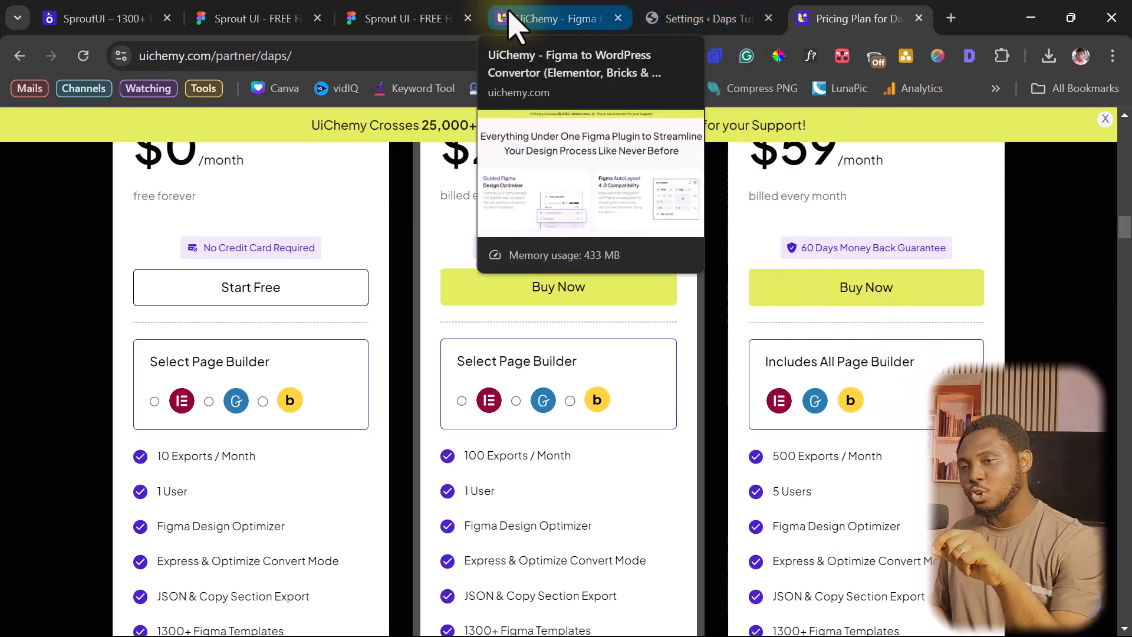
Check the UiChemy settings in WordPress, and return to the top of the Sprout homepage's Home Frame in Figma
click(649, 19)
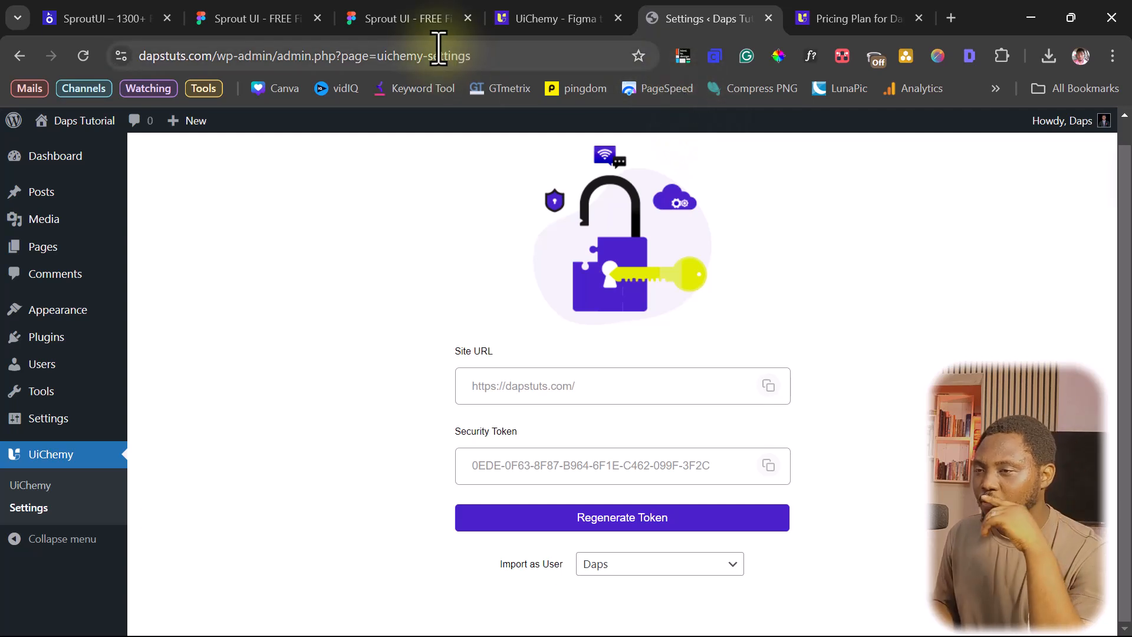
click(419, 21)
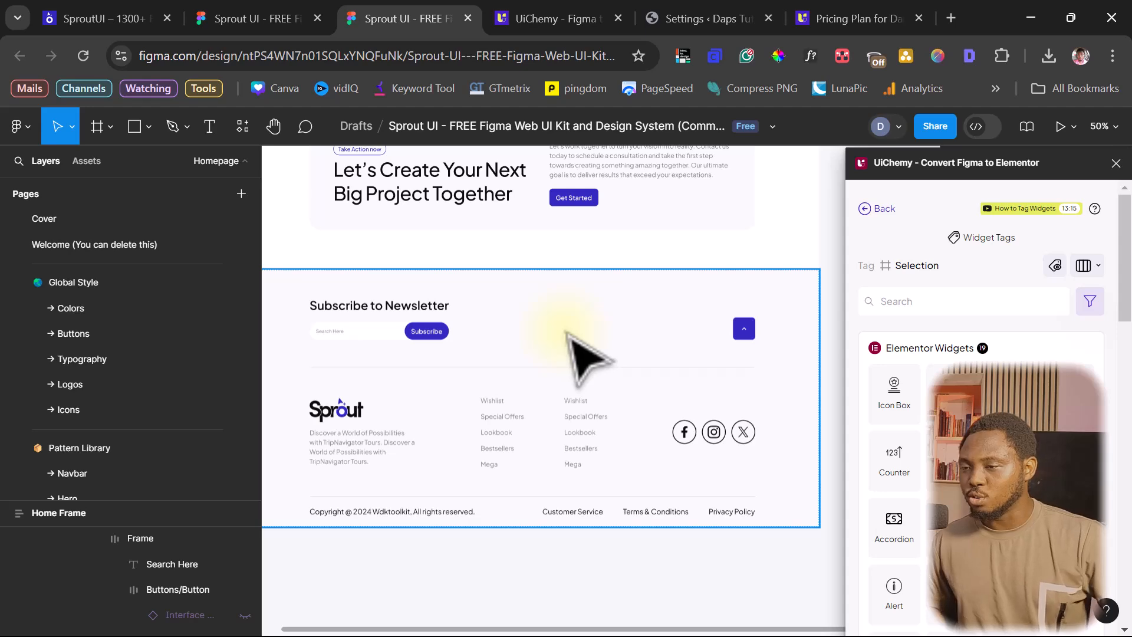
scroll(687, 442, up, 10)
scroll(680, 422, up, 10)
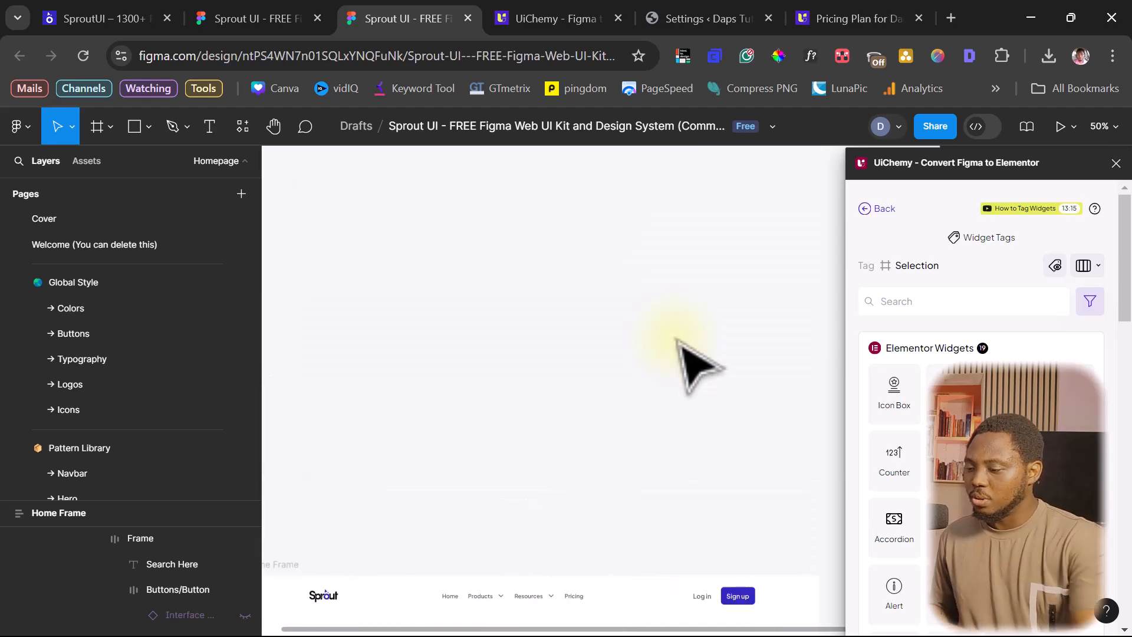
Leave the widget tags, select the Home Frame and convert it for Elementor
scroll(678, 340, down, 2)
scroll(681, 338, down, 5)
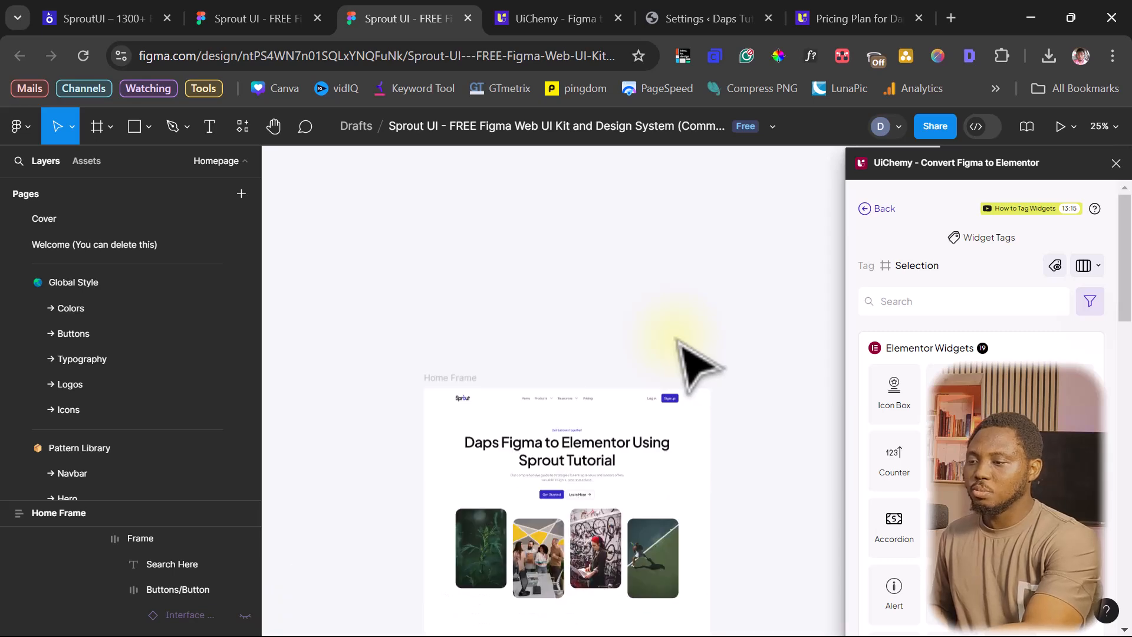
click(872, 211)
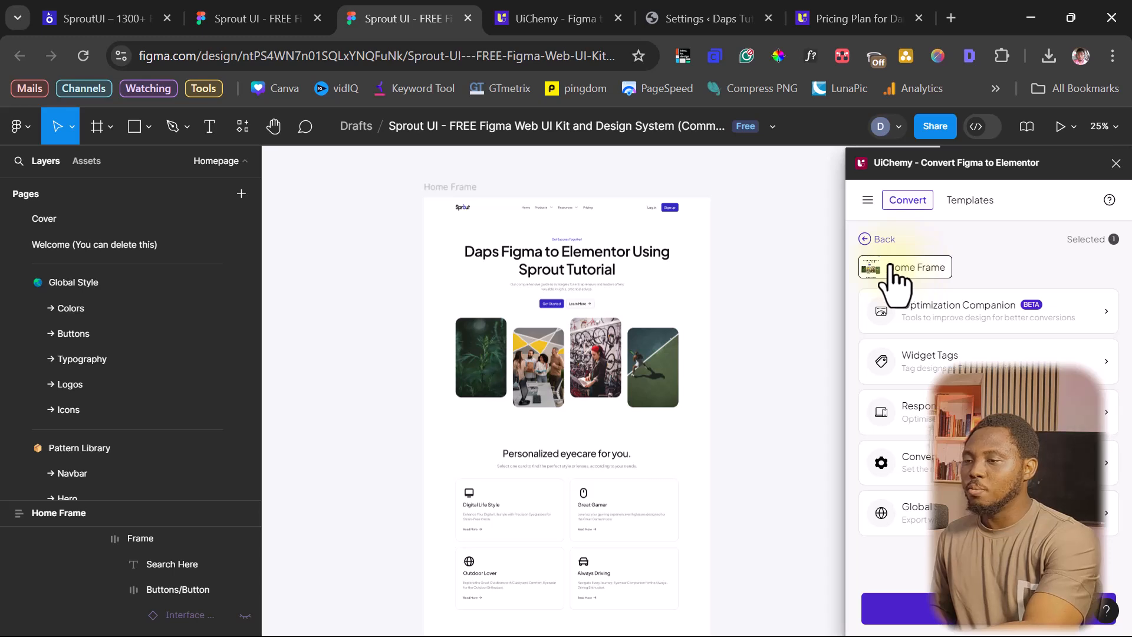
click(516, 191)
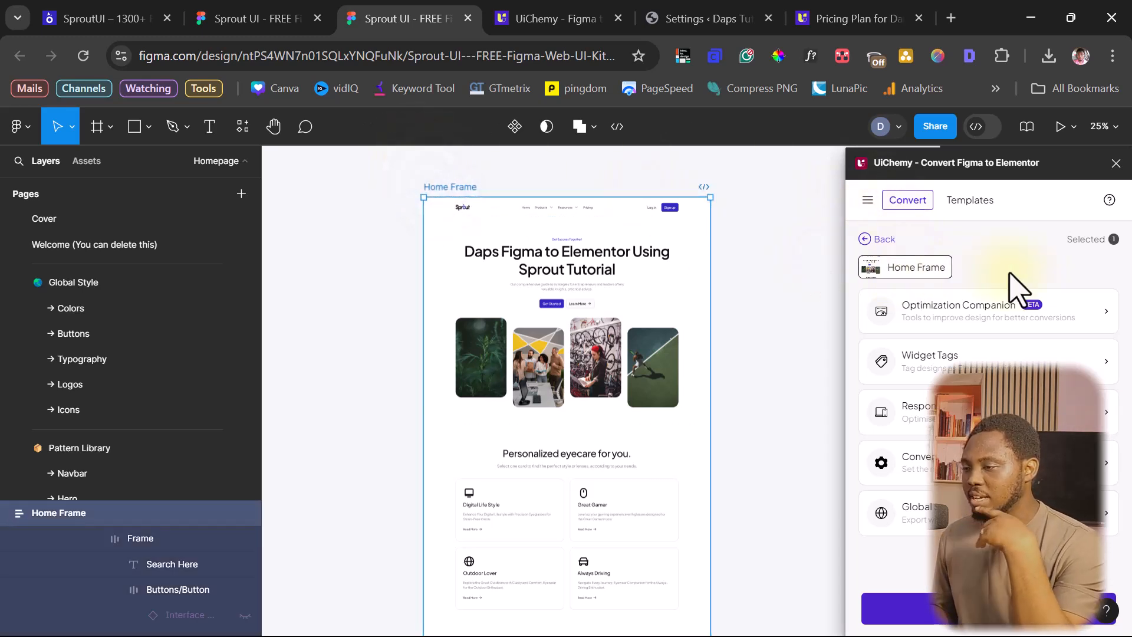
click(988, 604)
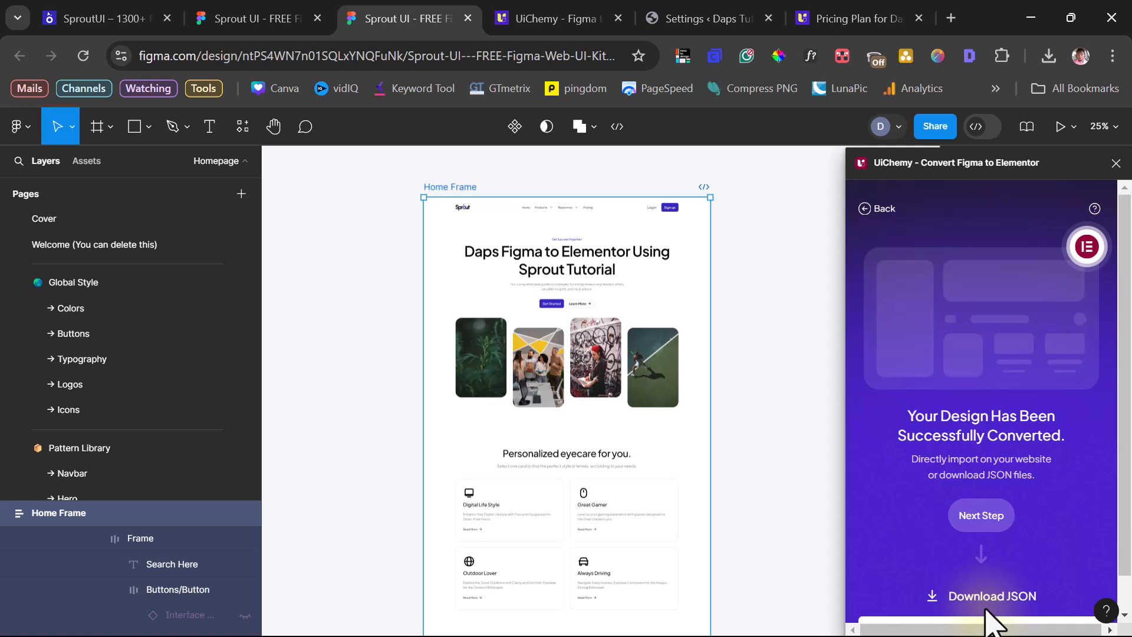
Reposition the UiChemy window and start a Live Import of the converted design
drag(981, 160, 950, 136)
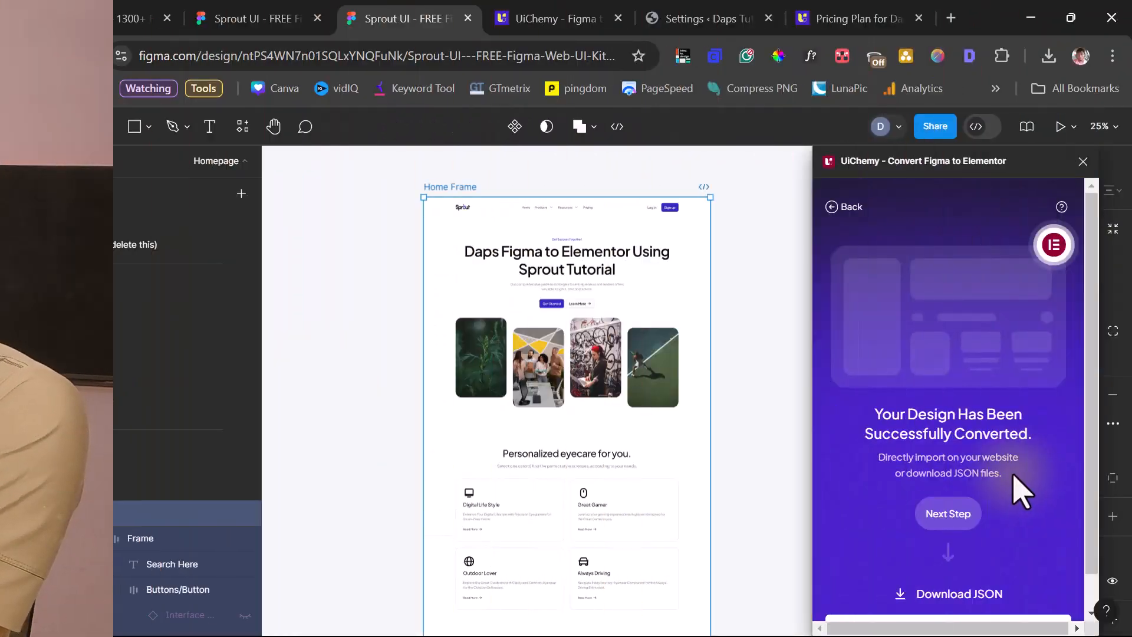
scroll(1020, 486, down, 1)
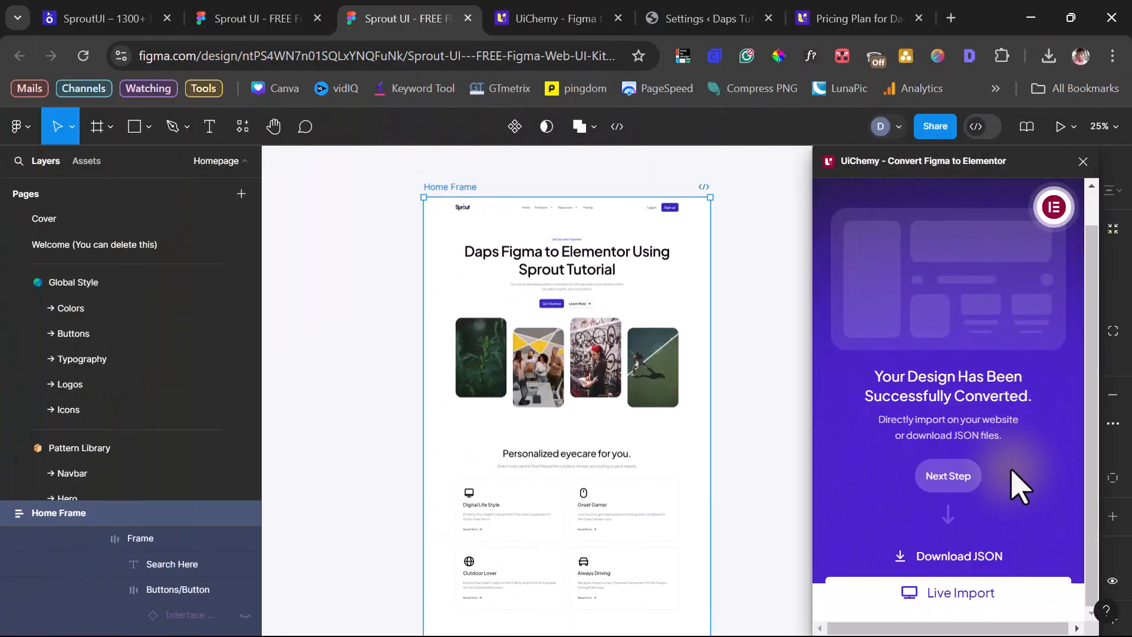
click(961, 594)
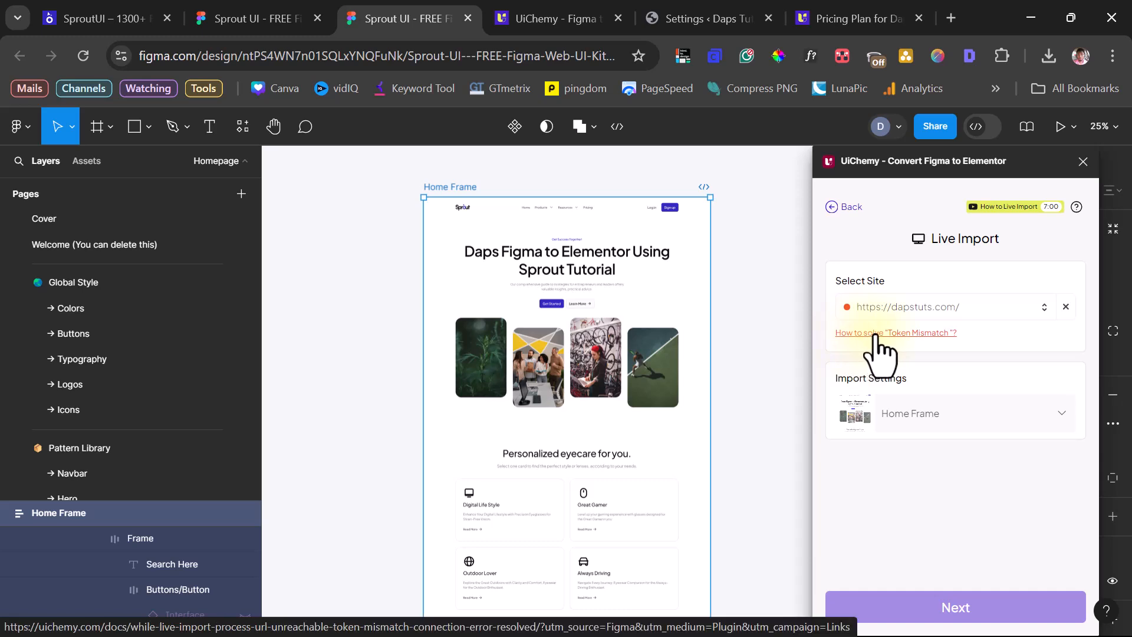
Open the saved dapstuts.com connection for editing and copy the security token from the site's UiChemy settings in WordPress
click(956, 309)
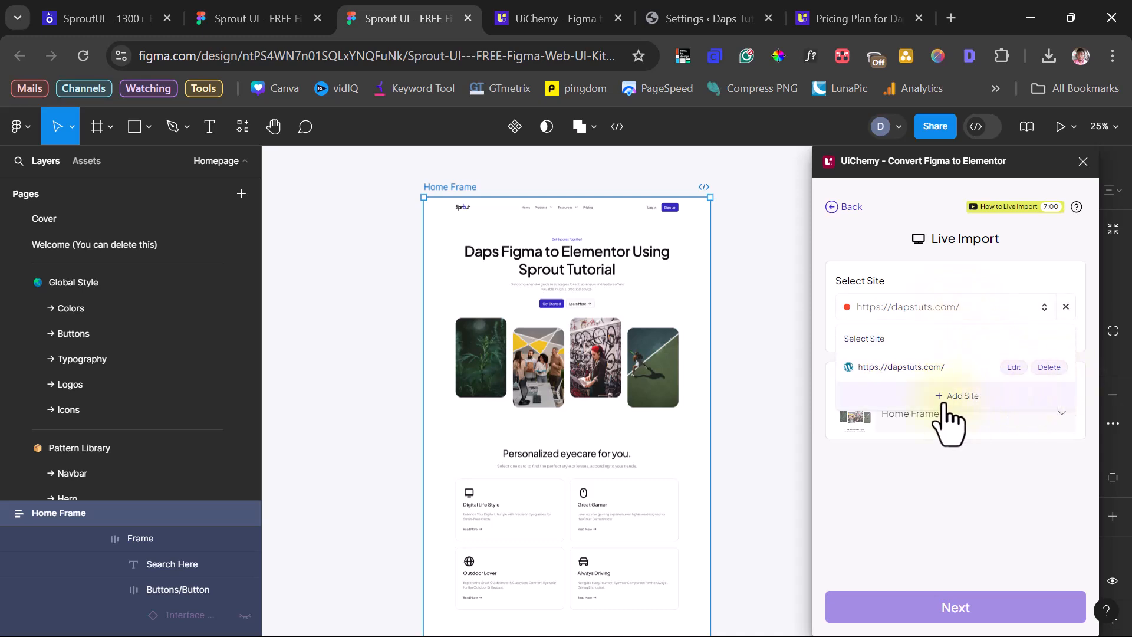
click(1014, 367)
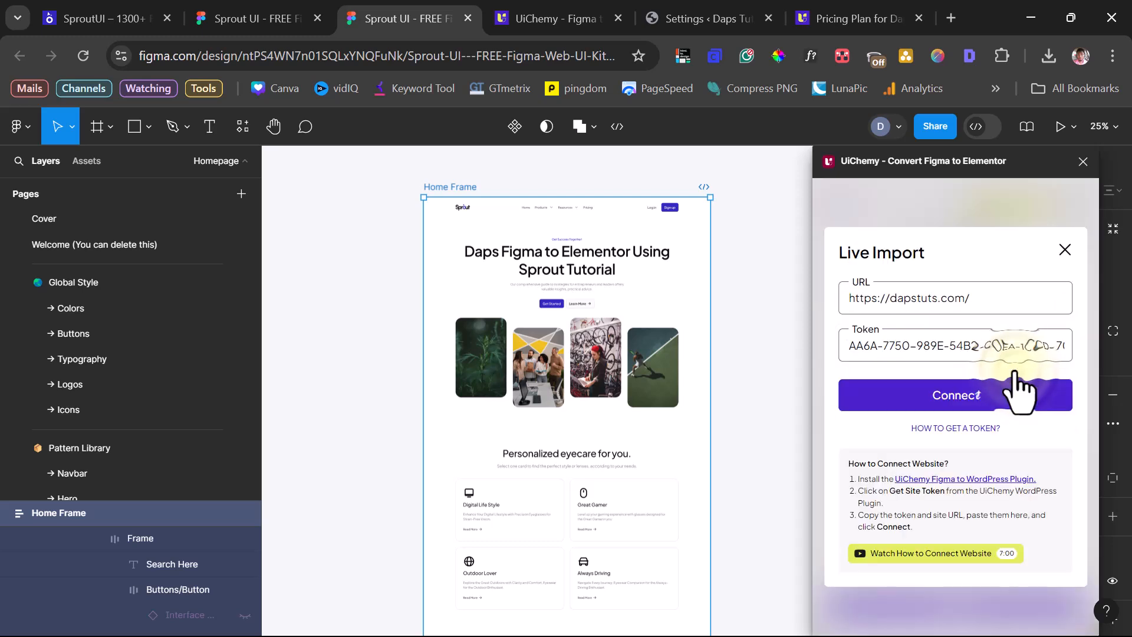
click(843, 346)
key(End)
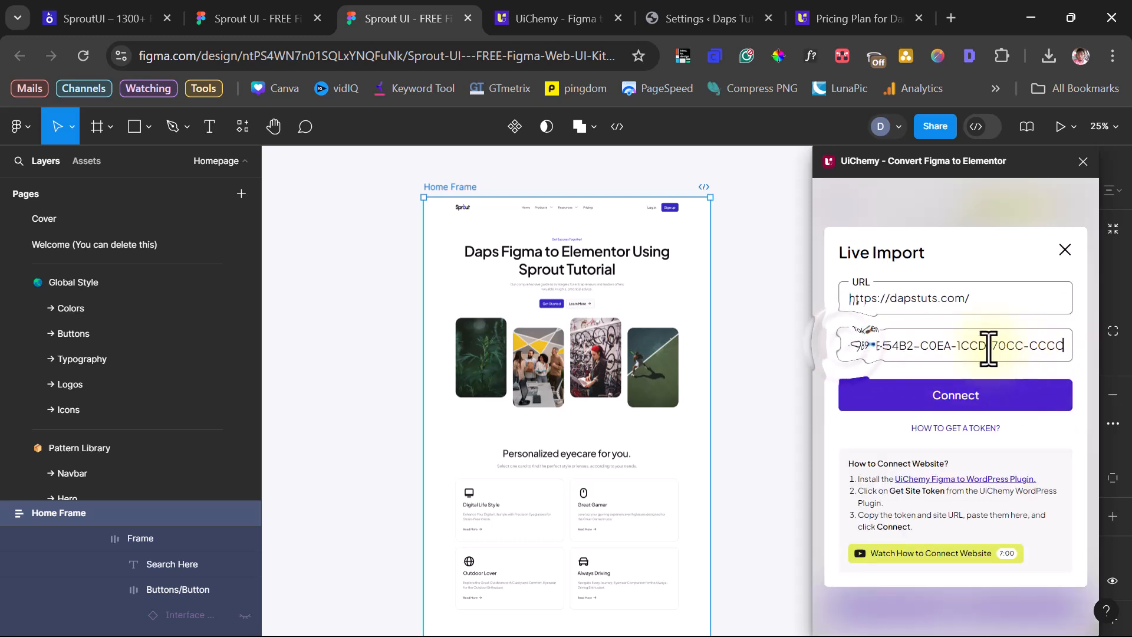
click(675, 17)
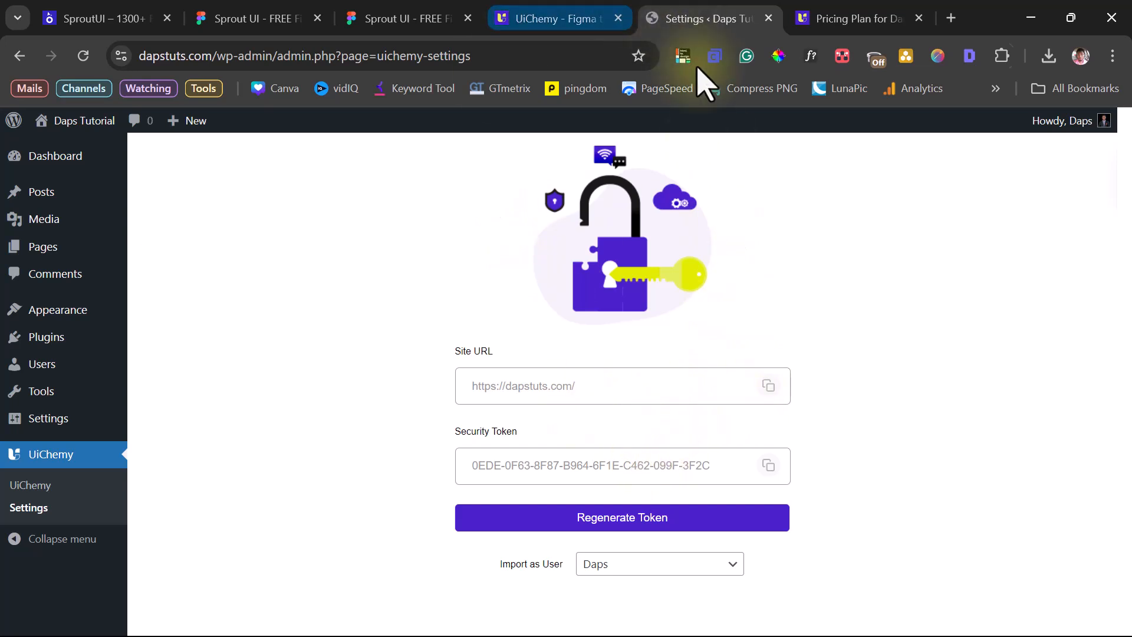
click(769, 467)
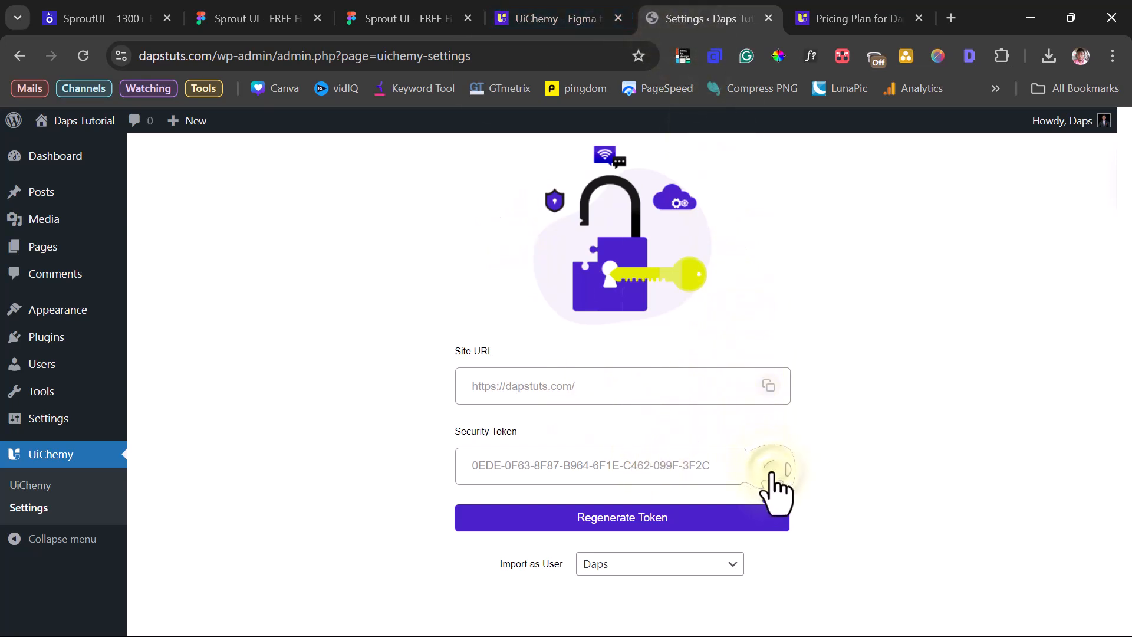
Return to the Figma design, replace the connection's token with the copied security token and connect the site
click(407, 20)
click(924, 348)
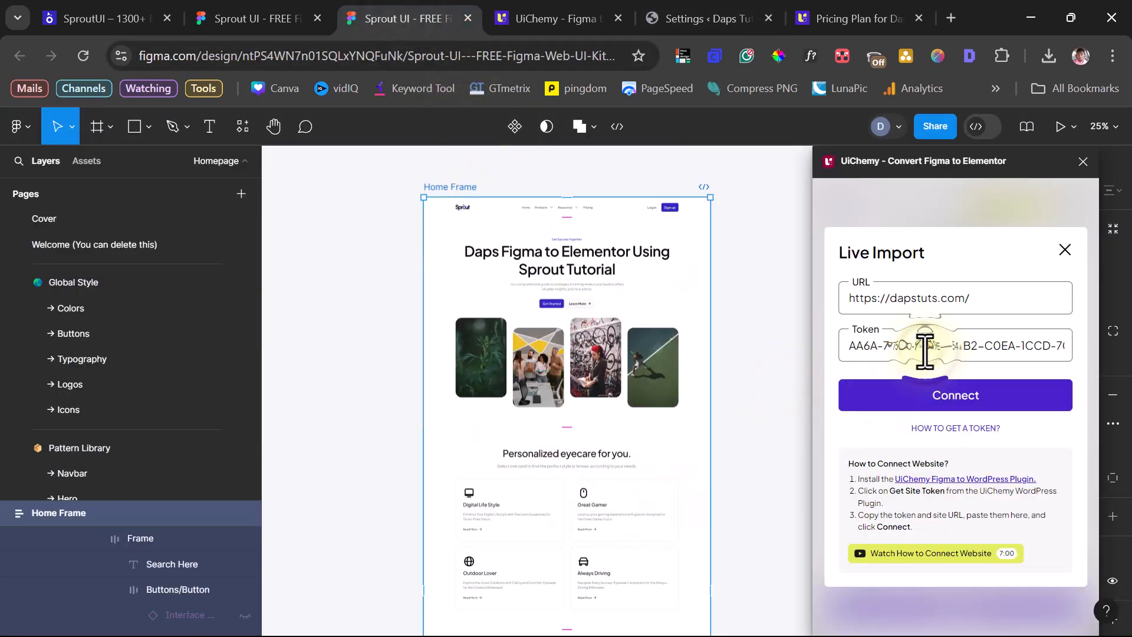
key(ctrl+a)
key(ctrl+v)
click(958, 401)
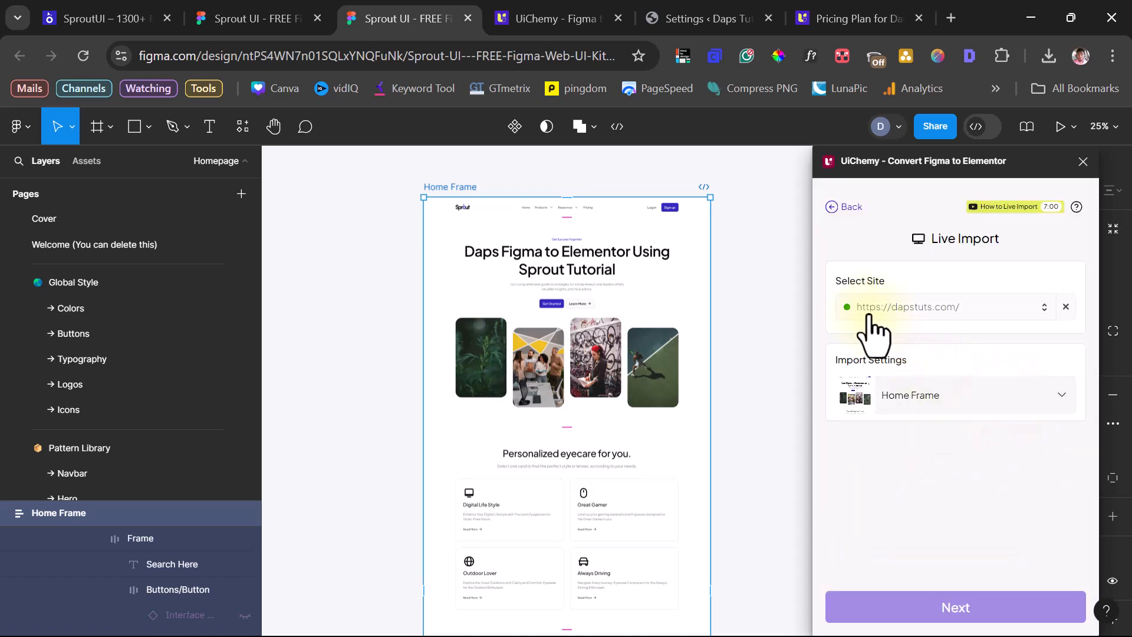
Set the Home Frame's import settings to export as a new Page
click(1059, 392)
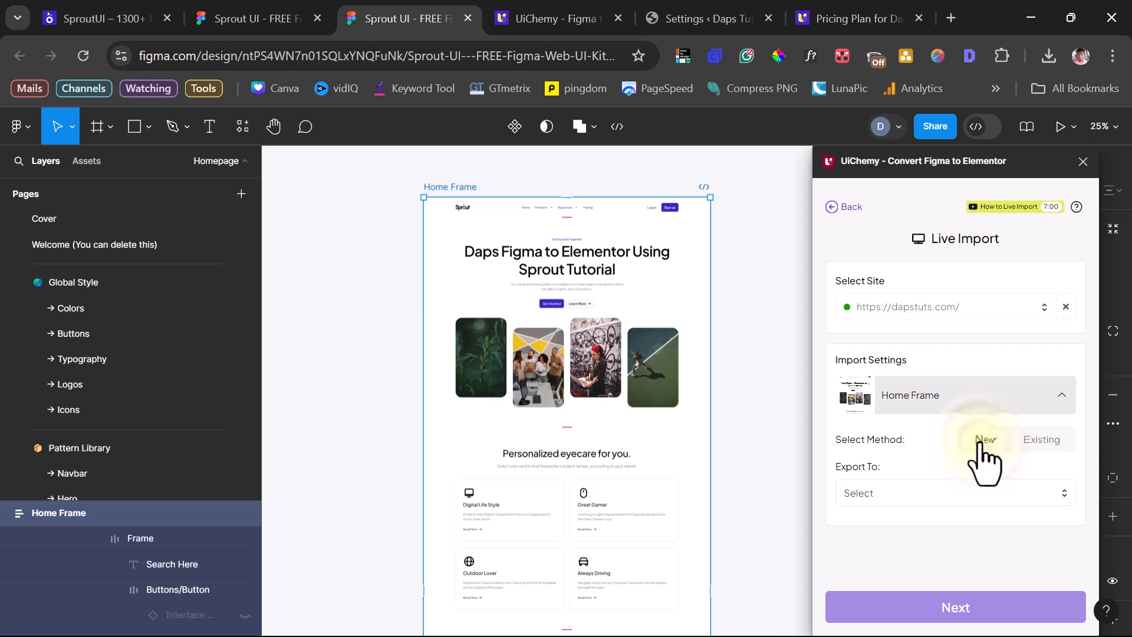
click(977, 494)
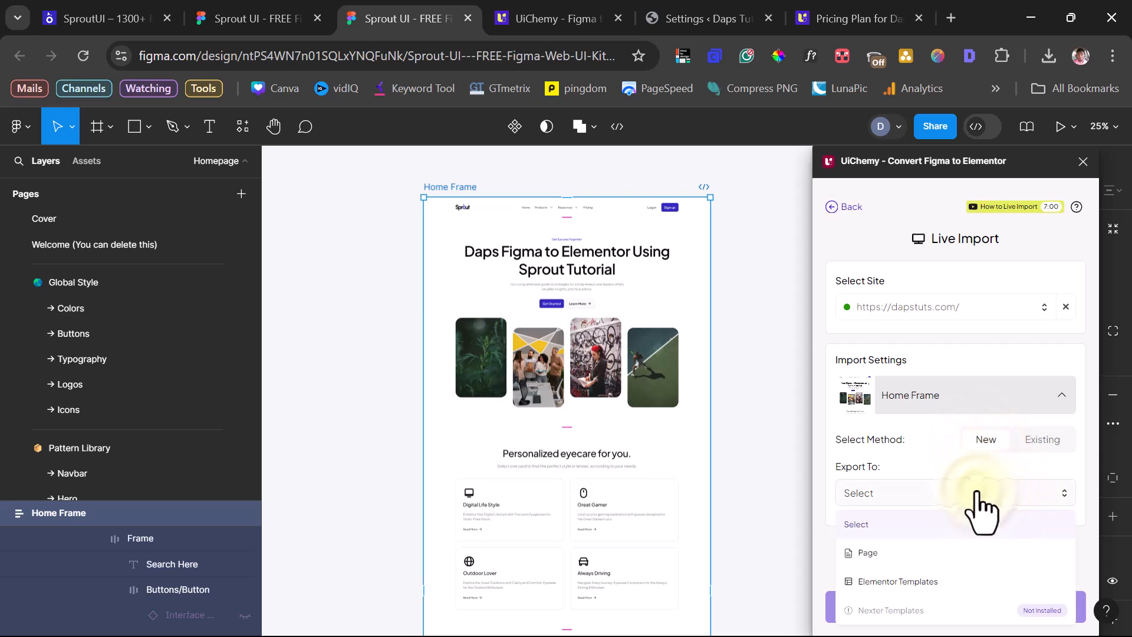
click(939, 554)
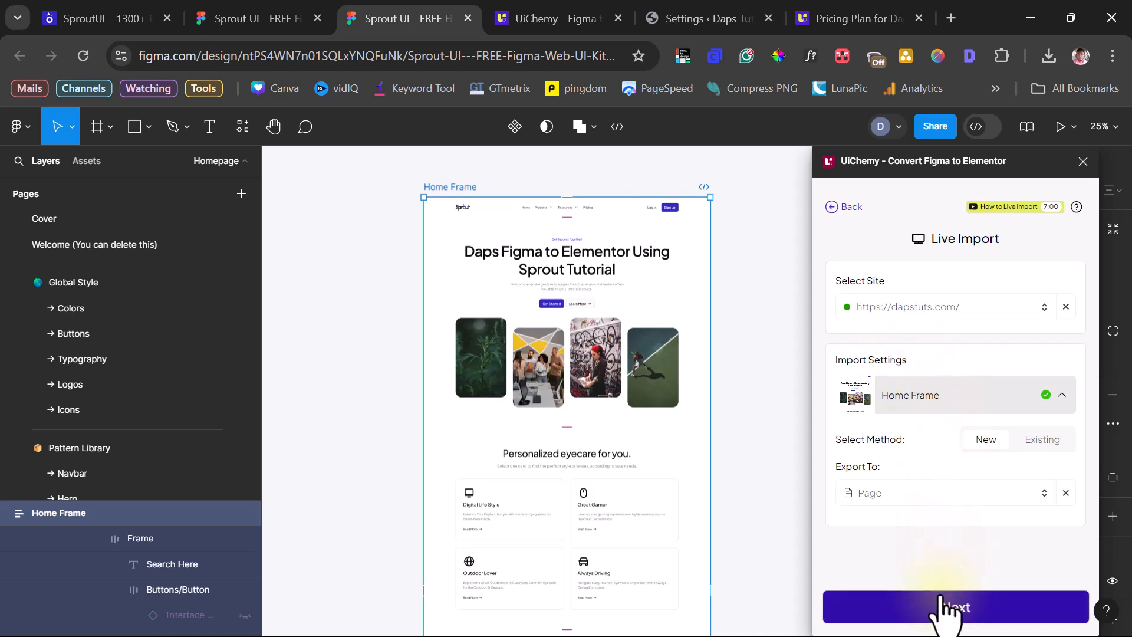
Switch to the WordPress admin and open the list of all pages
click(693, 19)
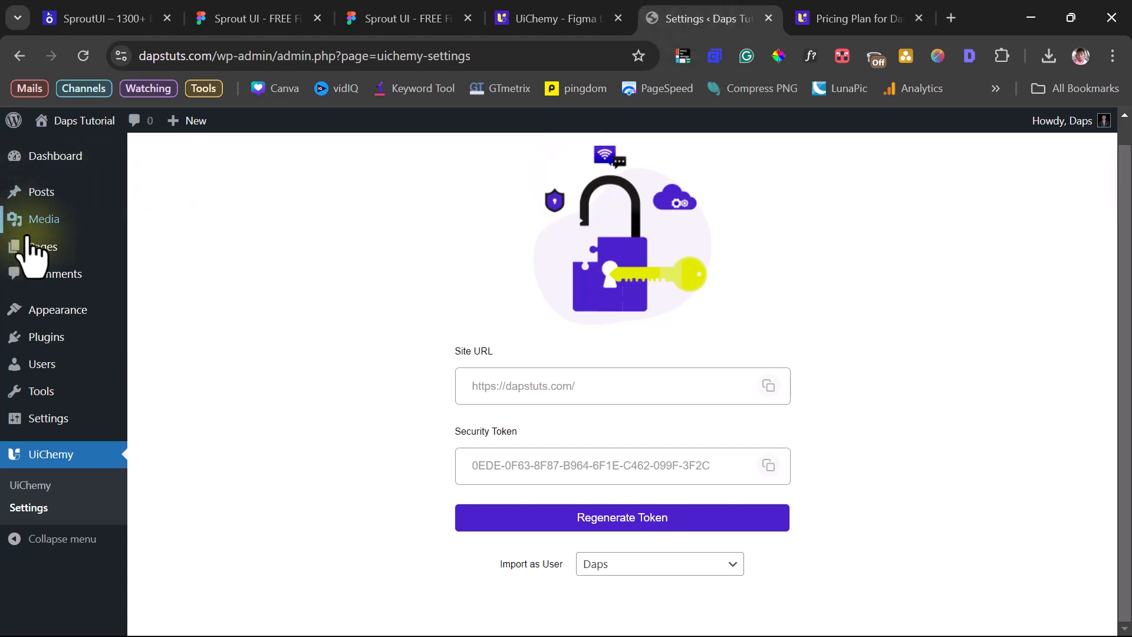
mouse_move(52, 247)
click(155, 250)
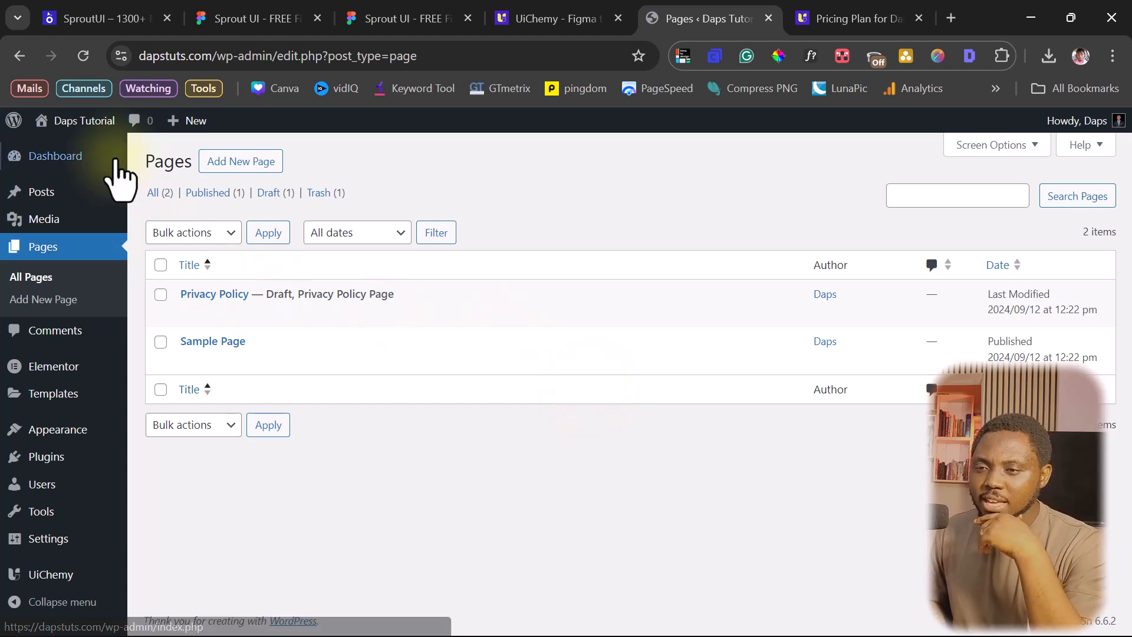
Open the live site in a new tab and view its front page
mouse_move(73, 121)
right_click(67, 150)
click(123, 168)
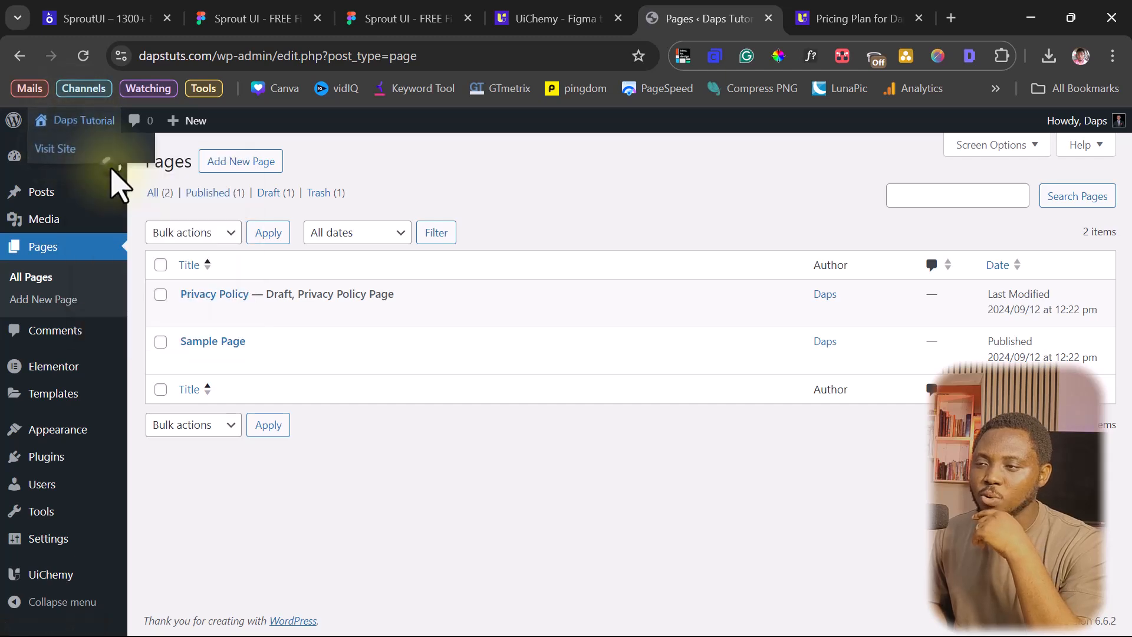
click(703, 11)
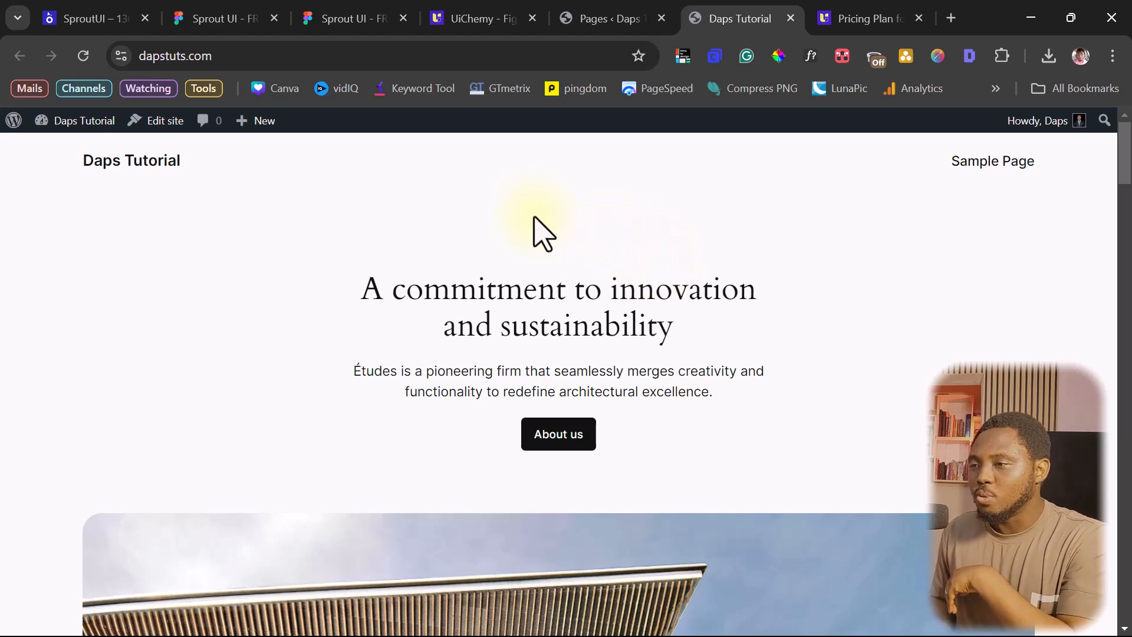
Return to the WordPress admin, open the installed themes and start adding a new theme
click(616, 23)
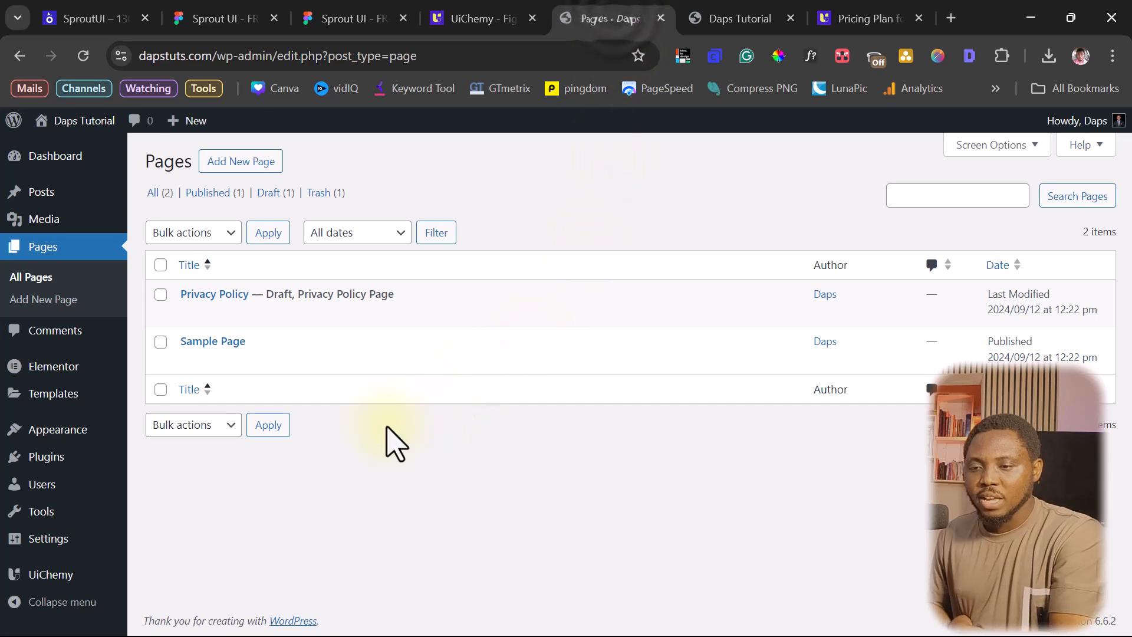
mouse_move(75, 434)
click(158, 439)
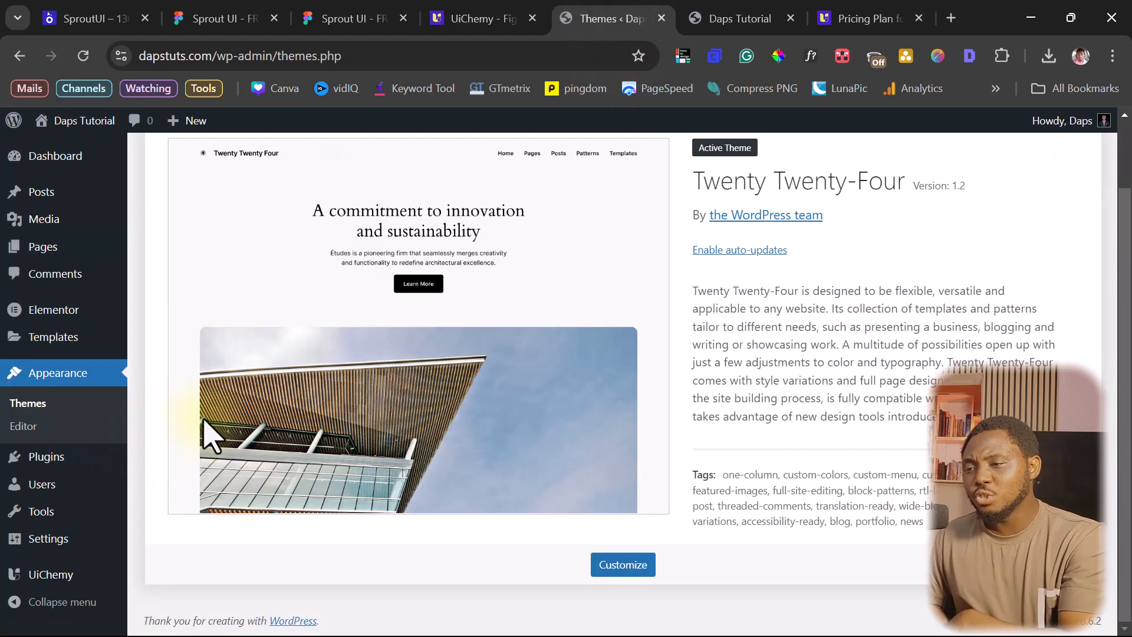
scroll(604, 407, up, 2)
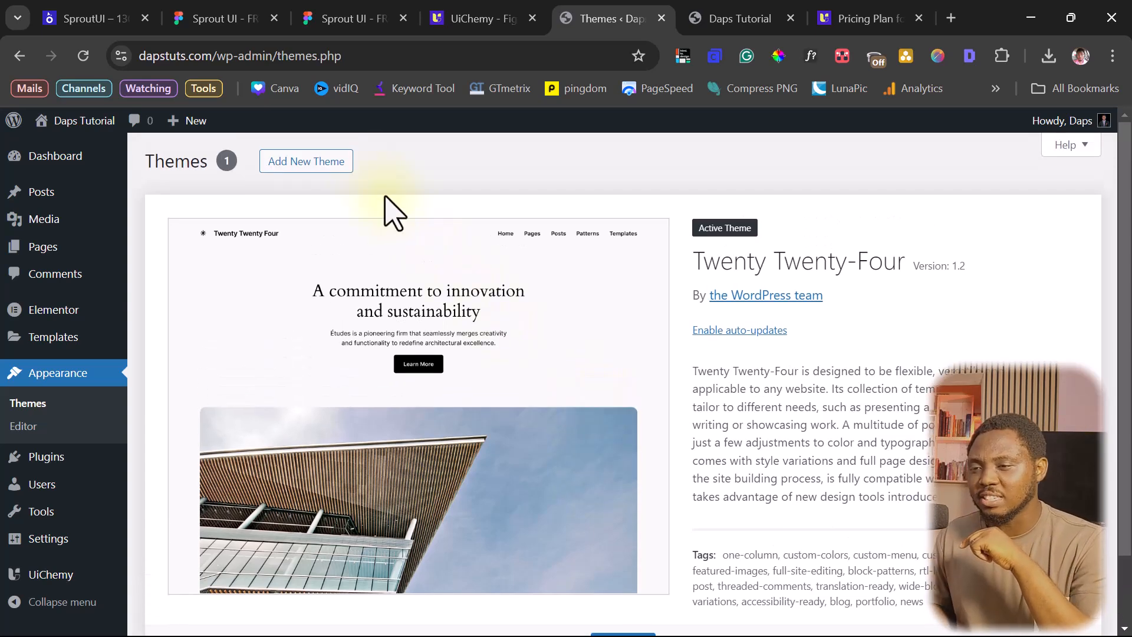
click(304, 164)
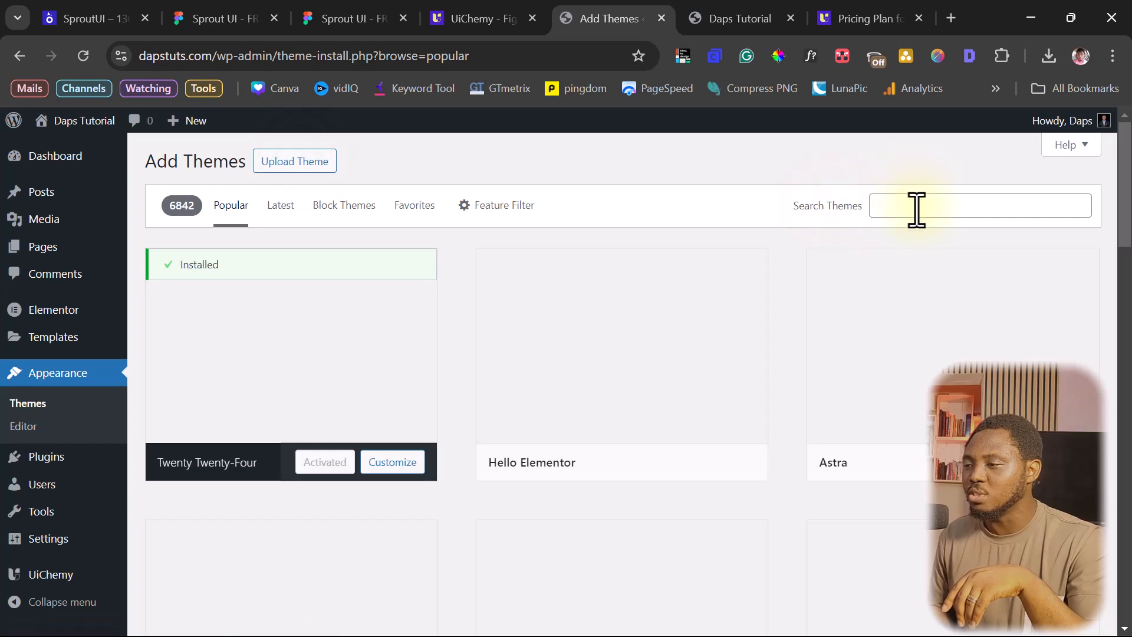
Search the theme directory for "nexter", then install and activate the Nexter theme
click(916, 210)
text(nexte)
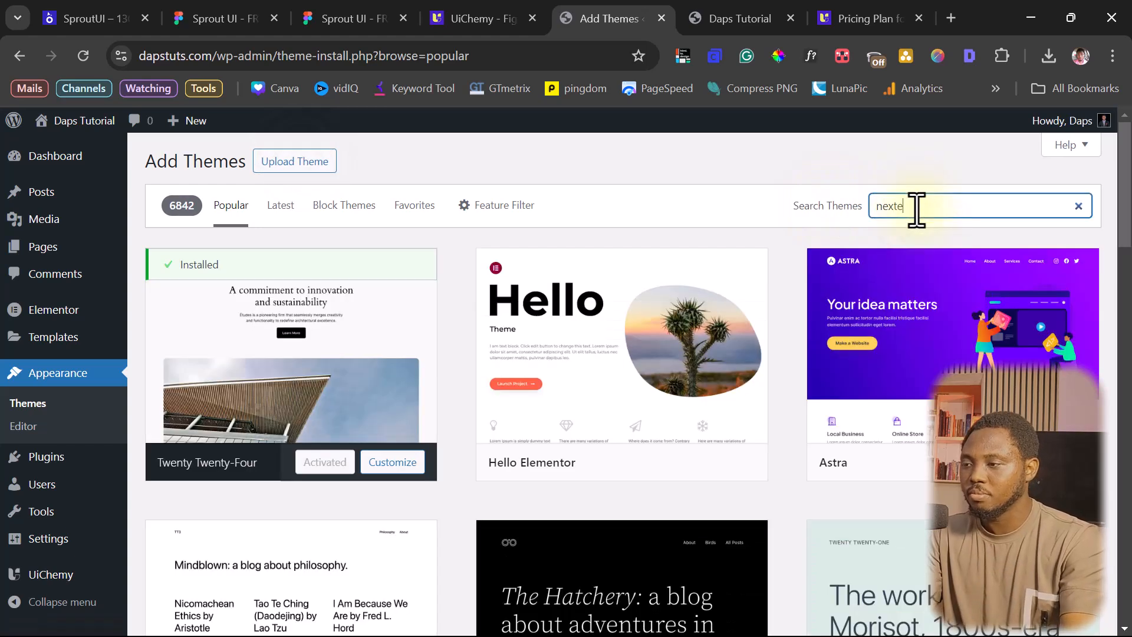
text(r)
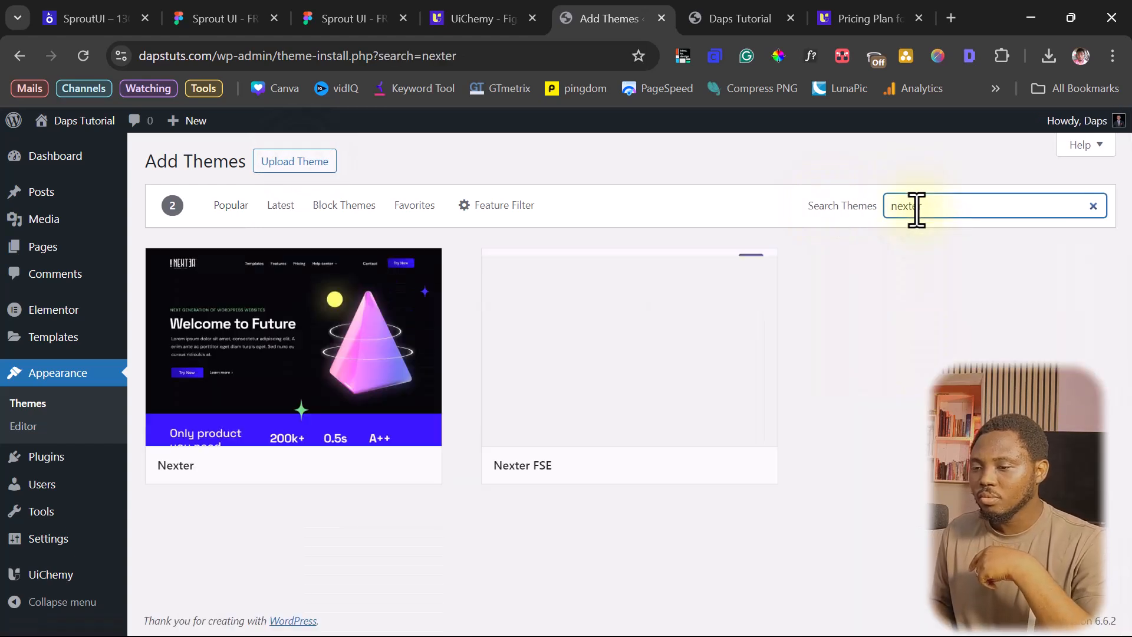
click(354, 465)
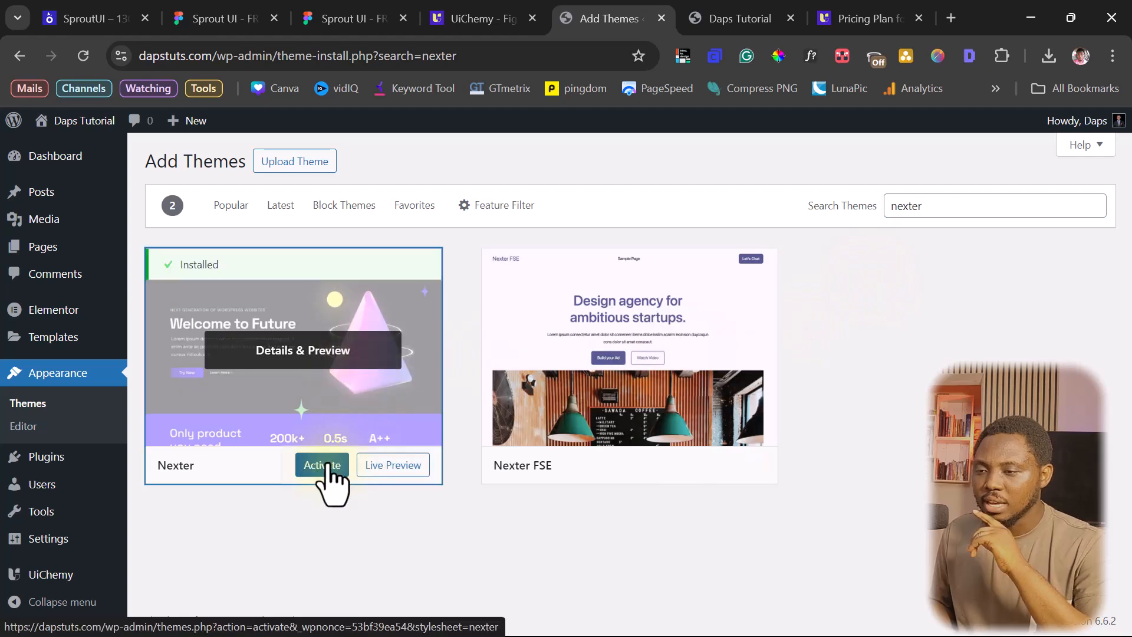
click(323, 466)
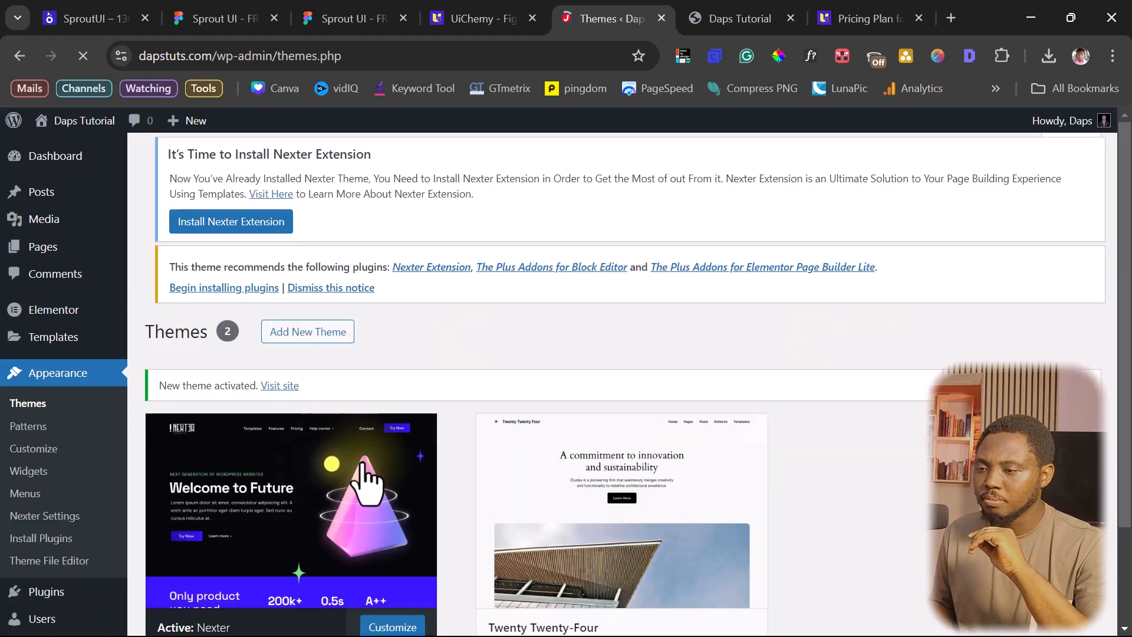
Customize the Nexter theme and open its general Container settings
click(365, 481)
click(398, 601)
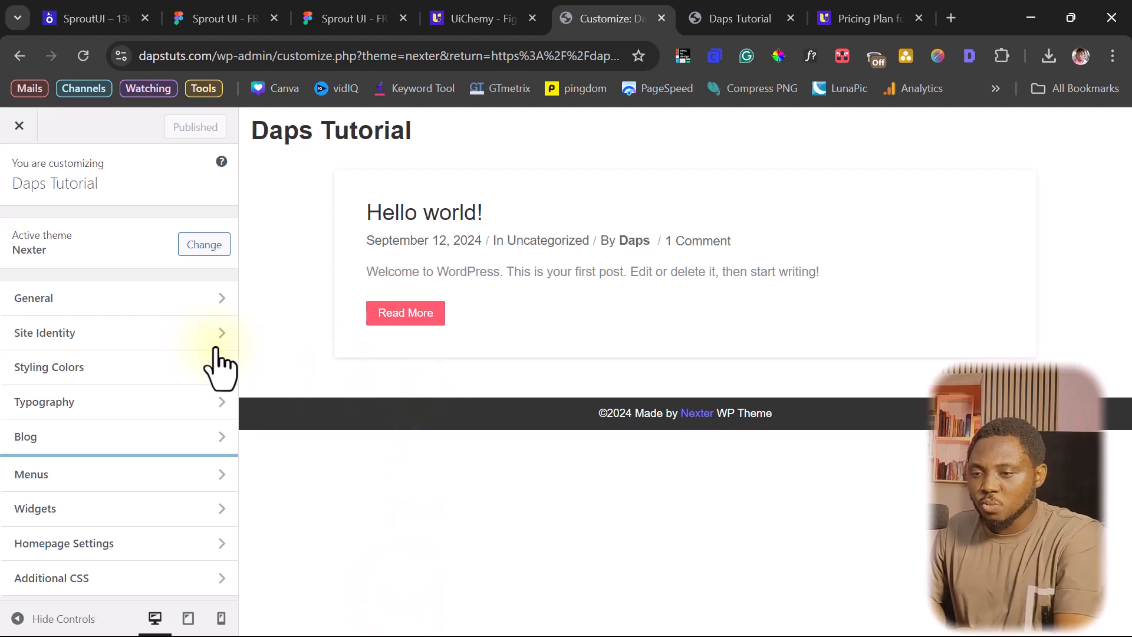
click(70, 317)
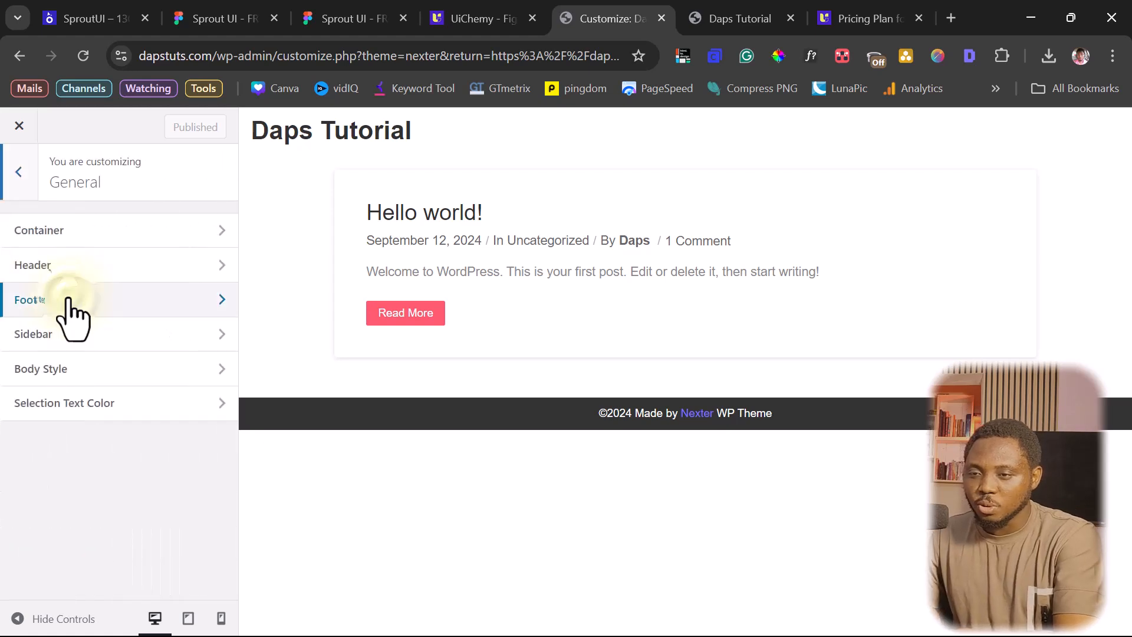
click(56, 232)
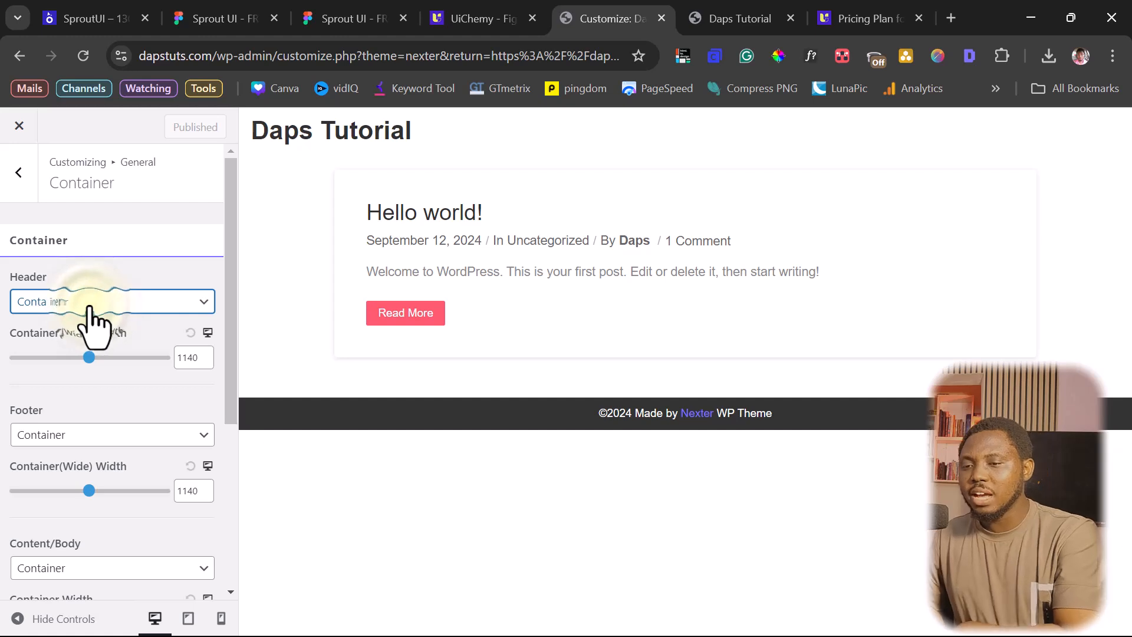
Set the header container to Full Width with 0 px left and right padding
click(89, 304)
click(90, 349)
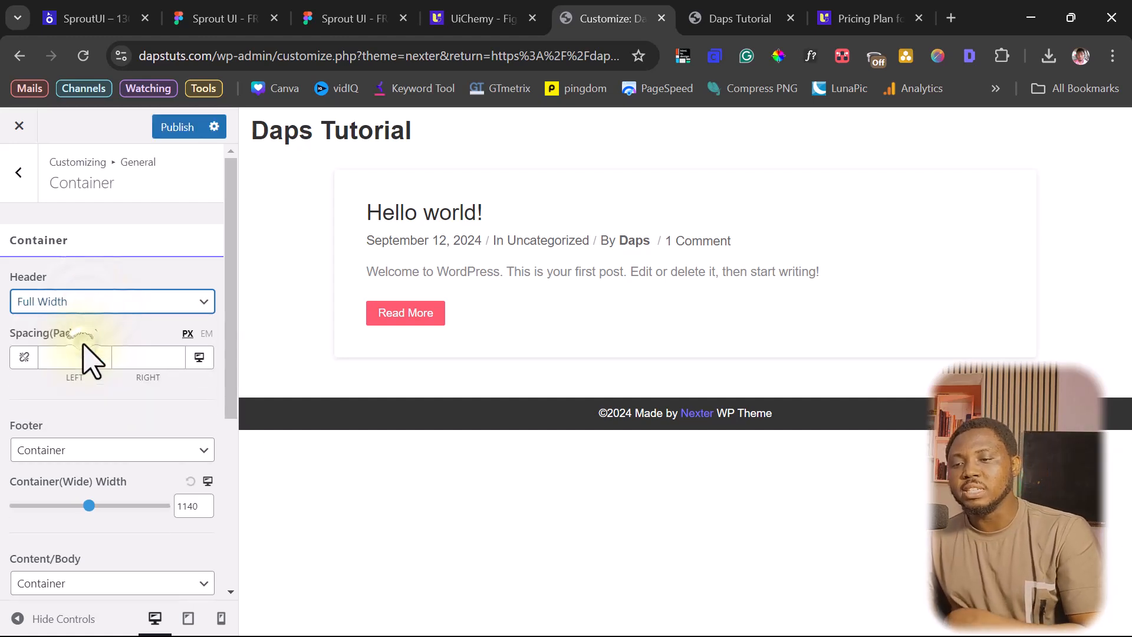
click(66, 356)
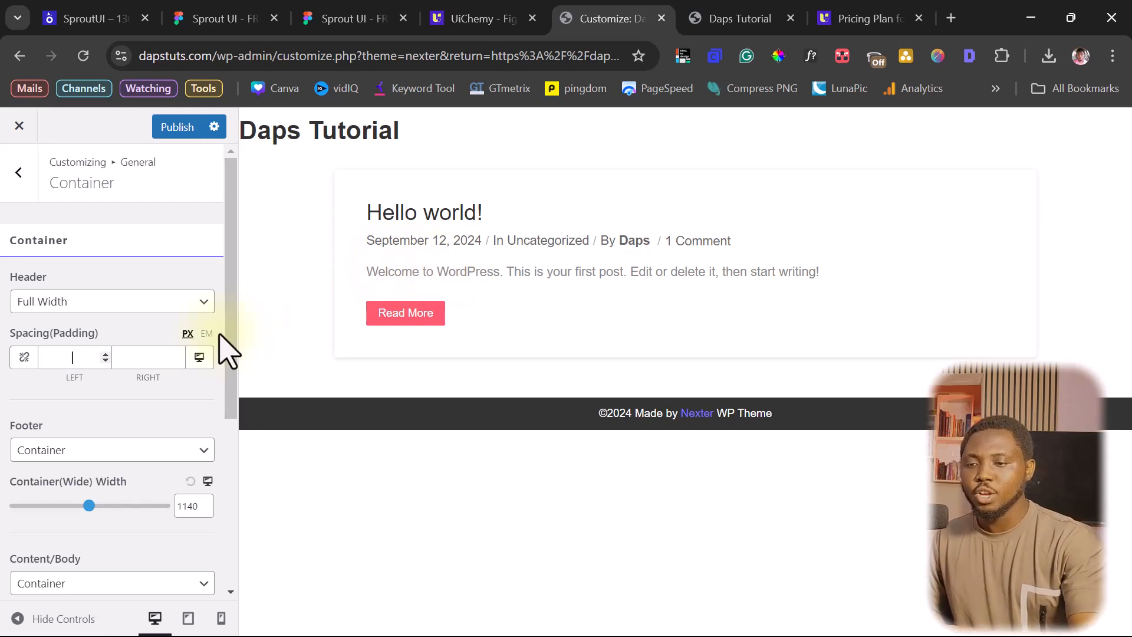
text(0)
click(145, 357)
text(0)
scroll(153, 383, down, 2)
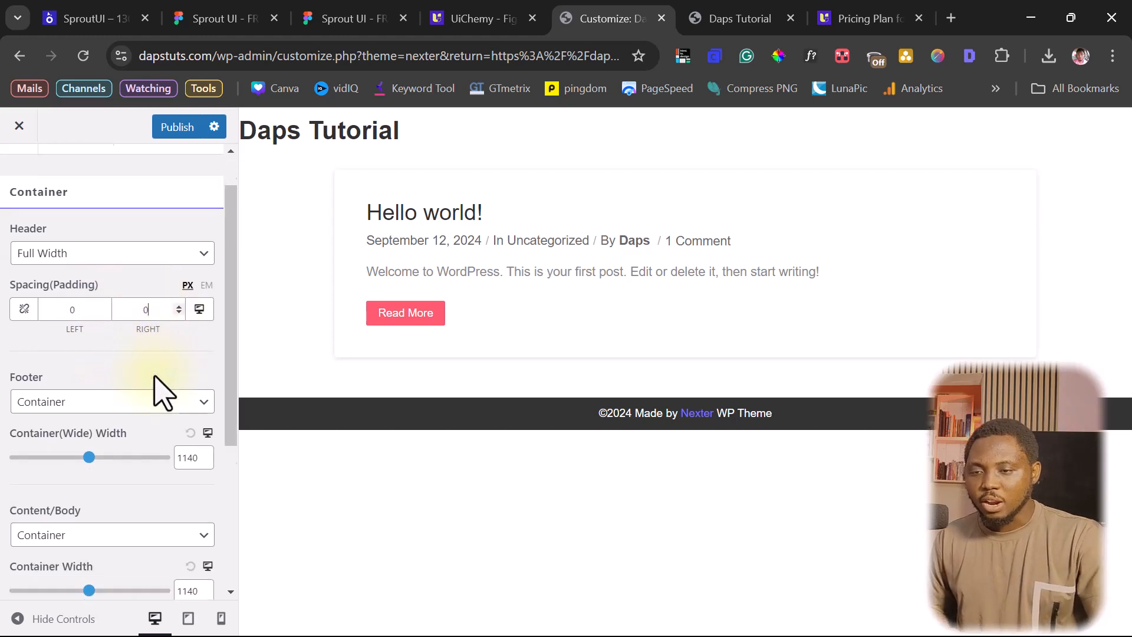
Set the footer container to Full Width with 0 px left and right padding
click(83, 366)
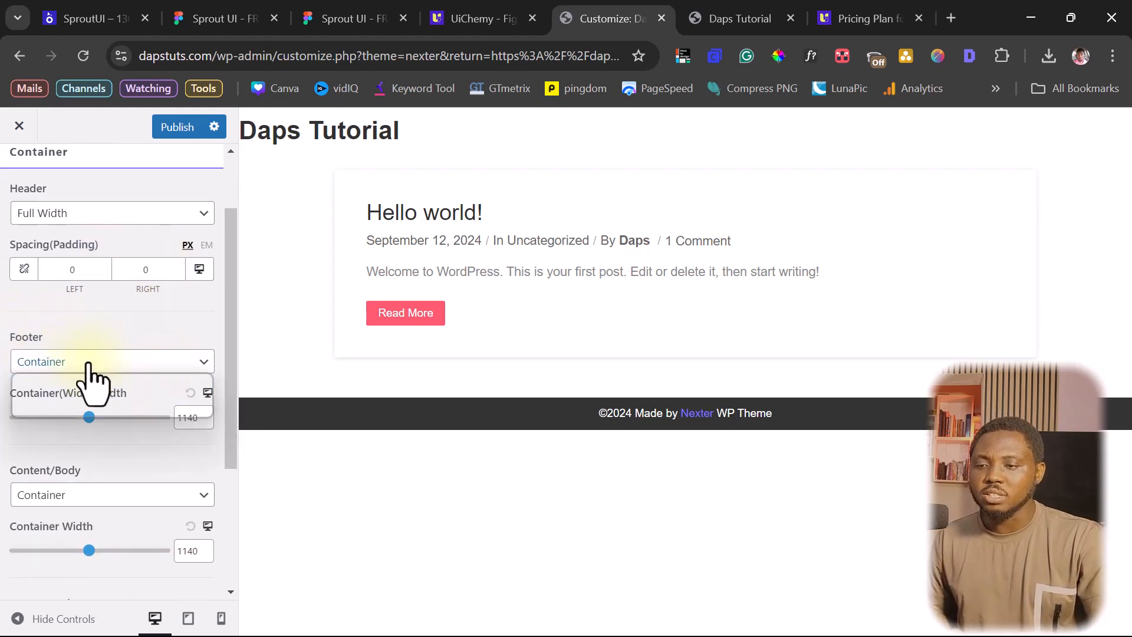
click(61, 406)
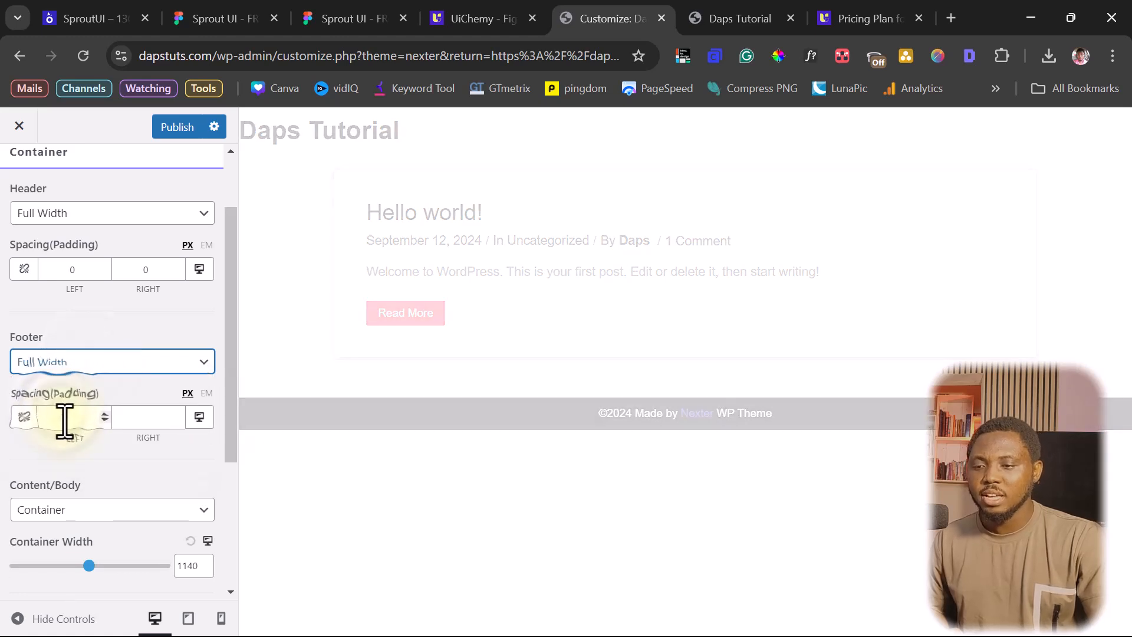
click(65, 417)
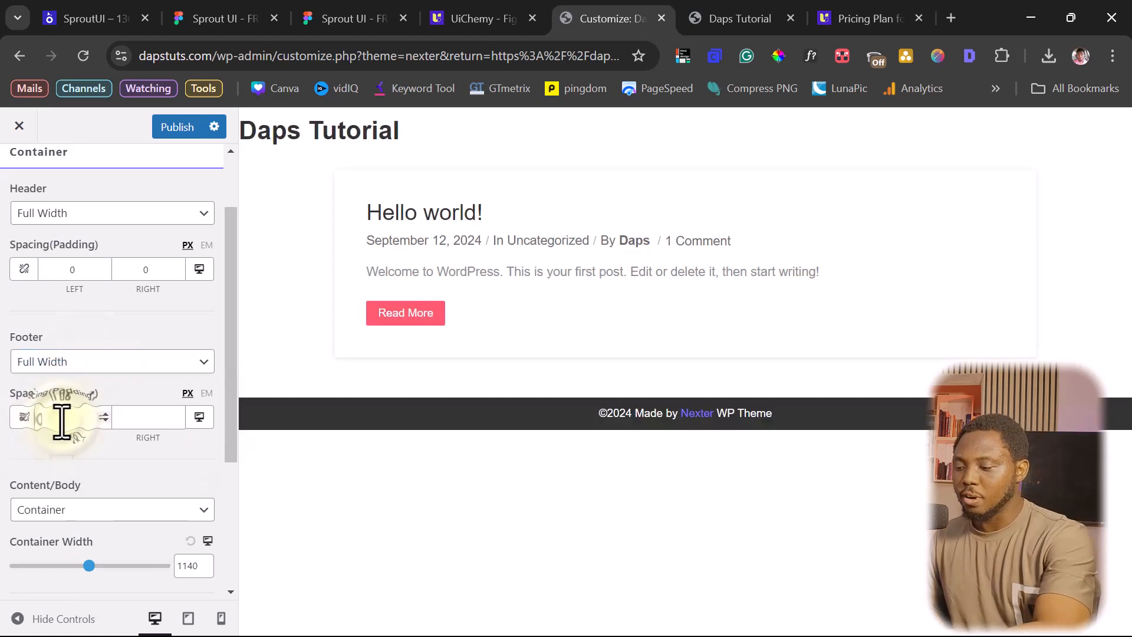
click(132, 418)
Set the Content/Body container to Full Width with 0 px left and right padding
scroll(139, 454, down, 2)
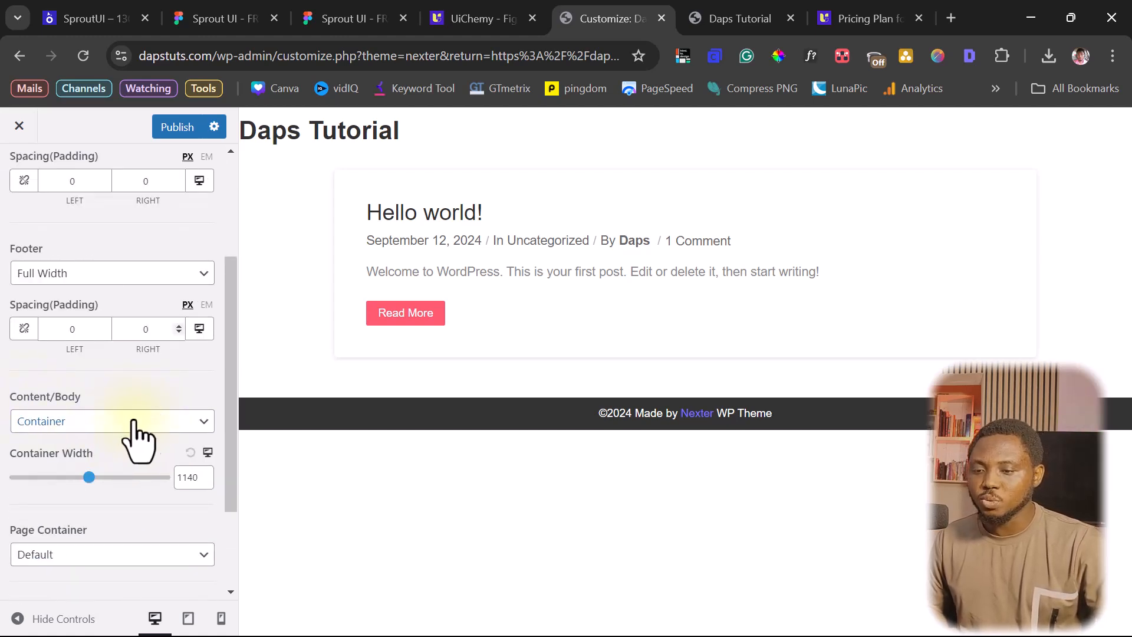
click(111, 421)
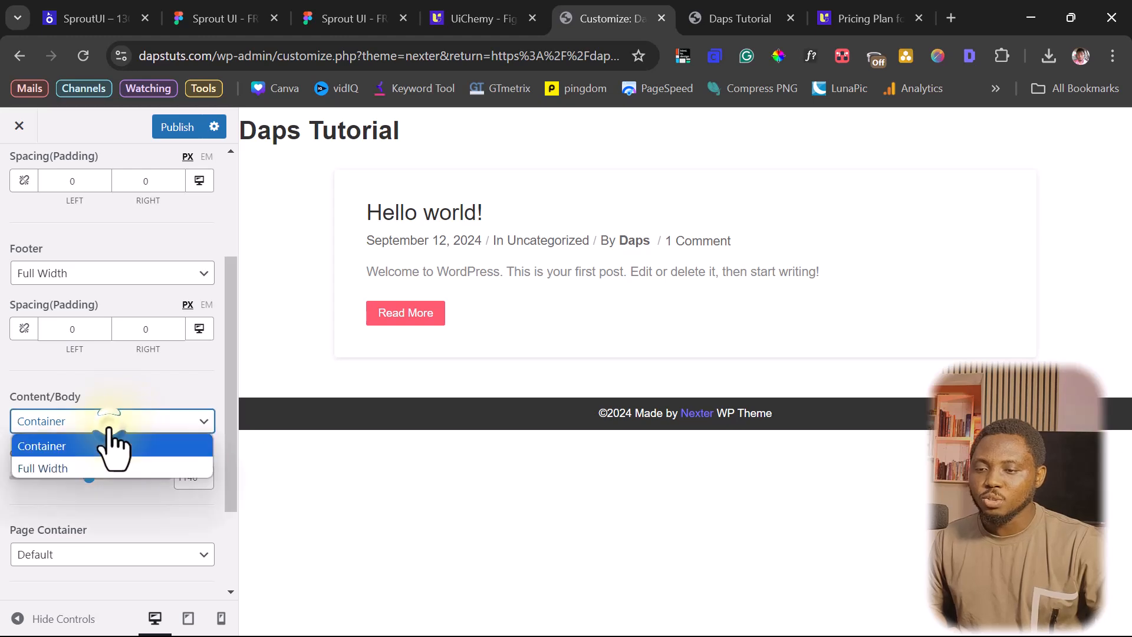
click(88, 466)
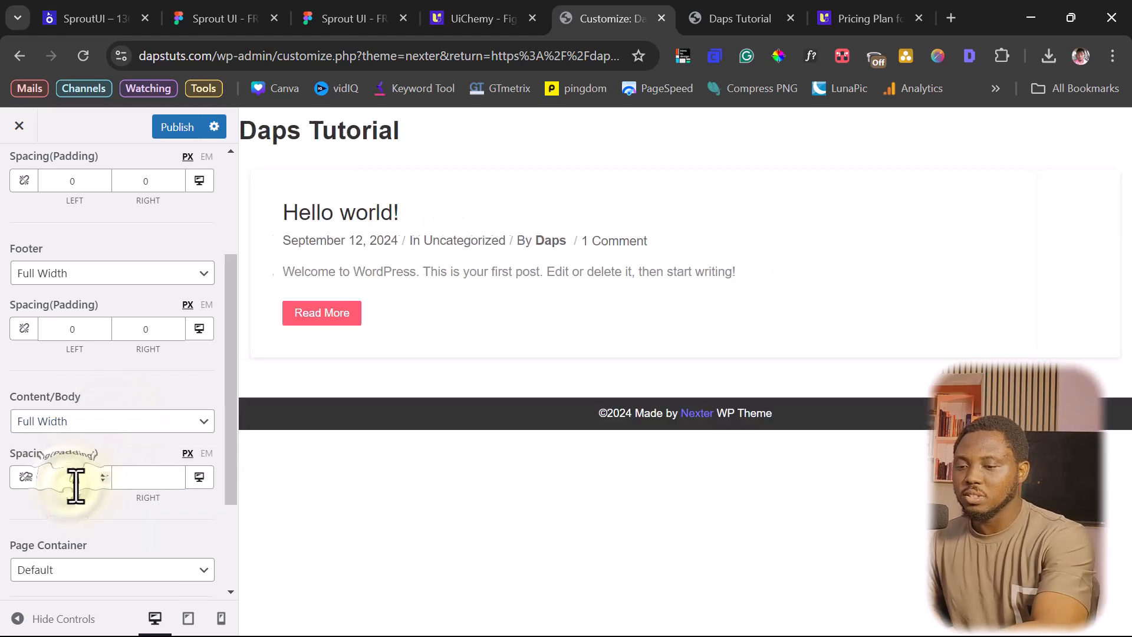
click(134, 478)
scroll(172, 483, down, 3)
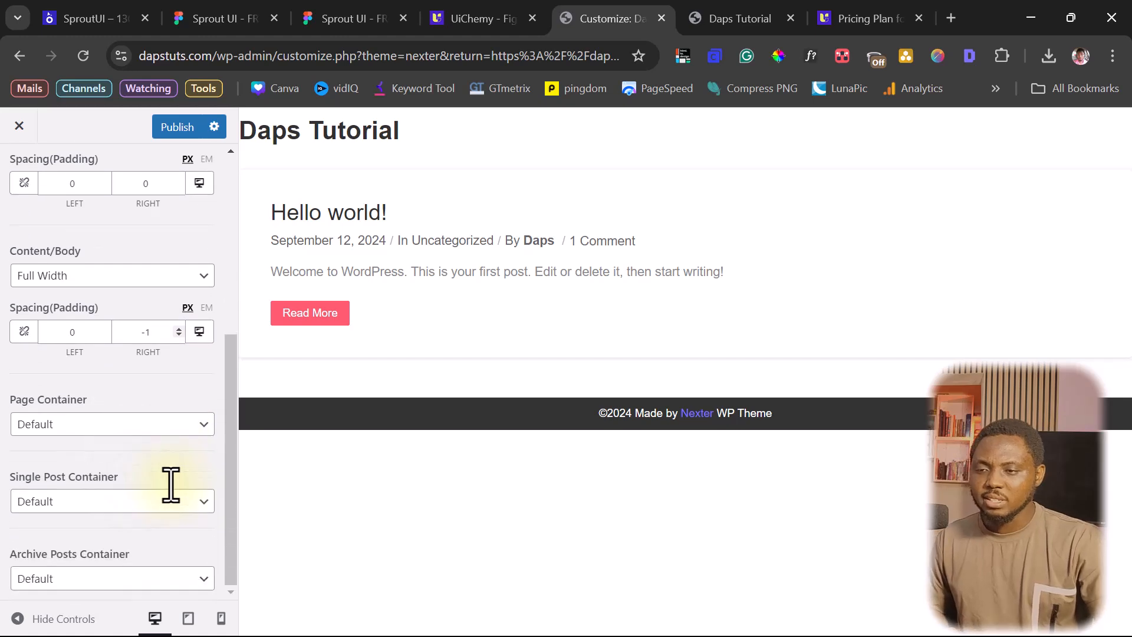
drag(152, 331, 122, 330)
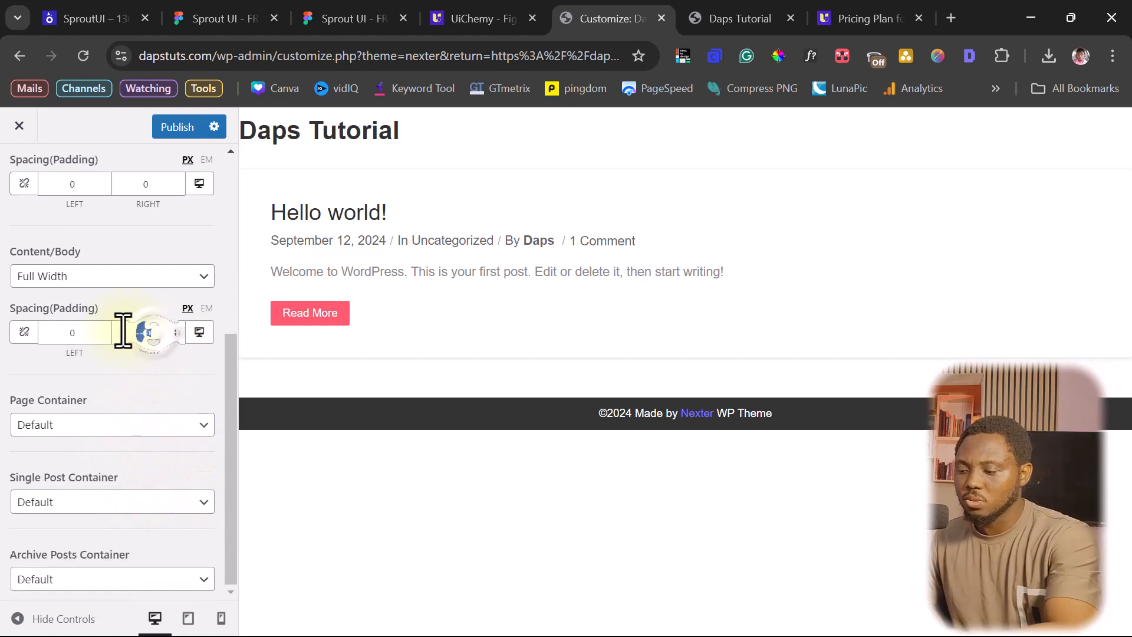
text(0)
Set the Page Container to Full Width with 0 px left and right padding
scroll(190, 457, up, 2)
scroll(189, 460, down, 2)
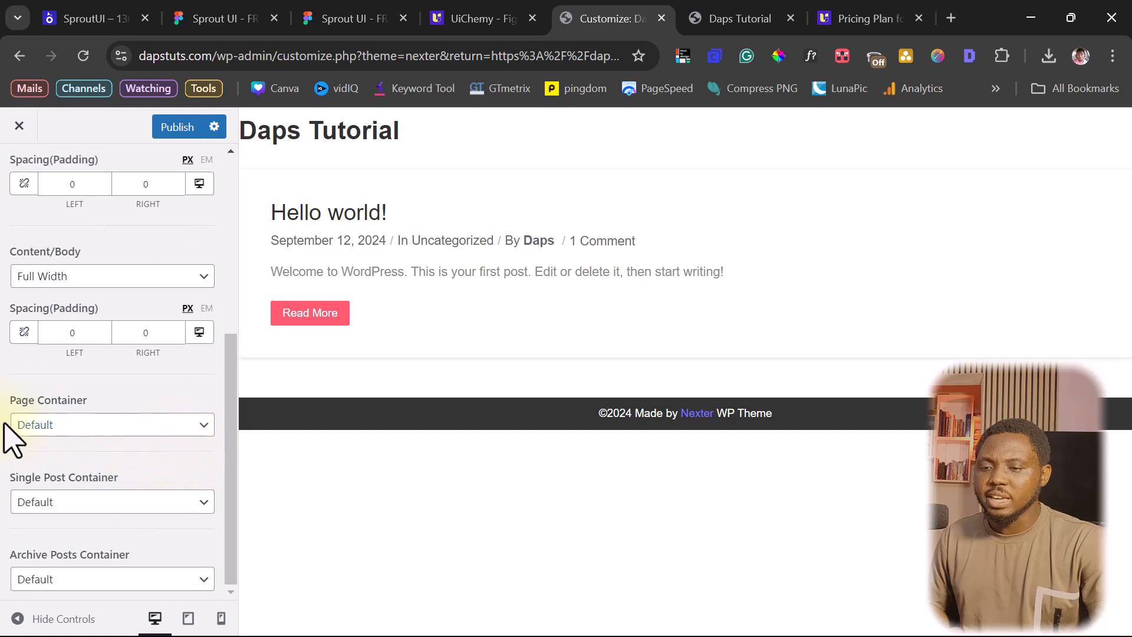
click(107, 430)
click(73, 494)
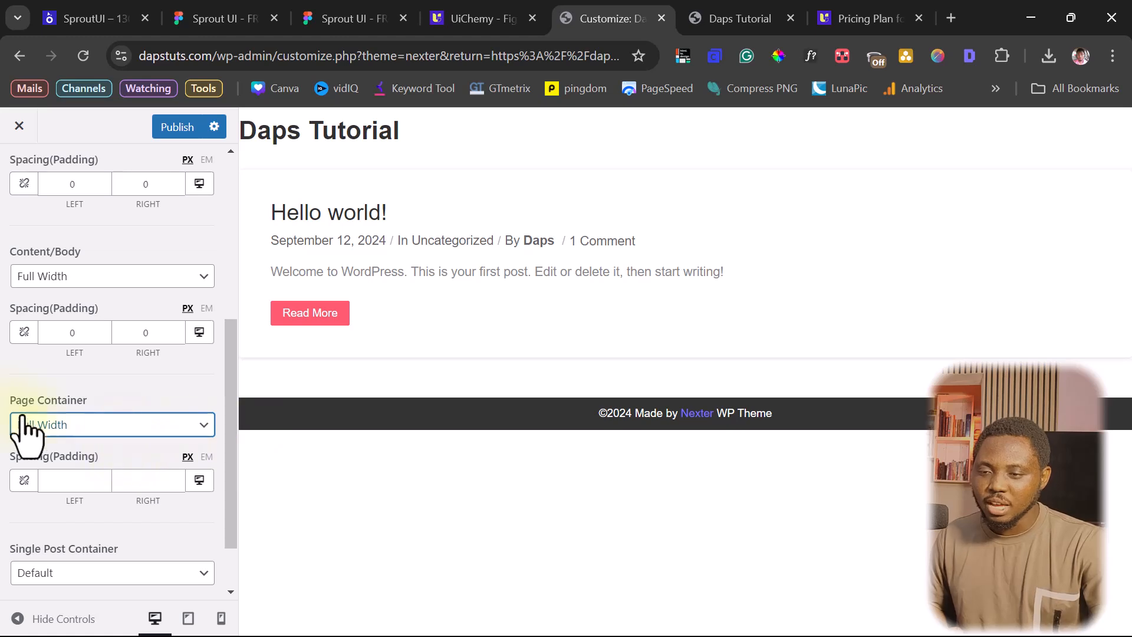
click(51, 482)
text(0)
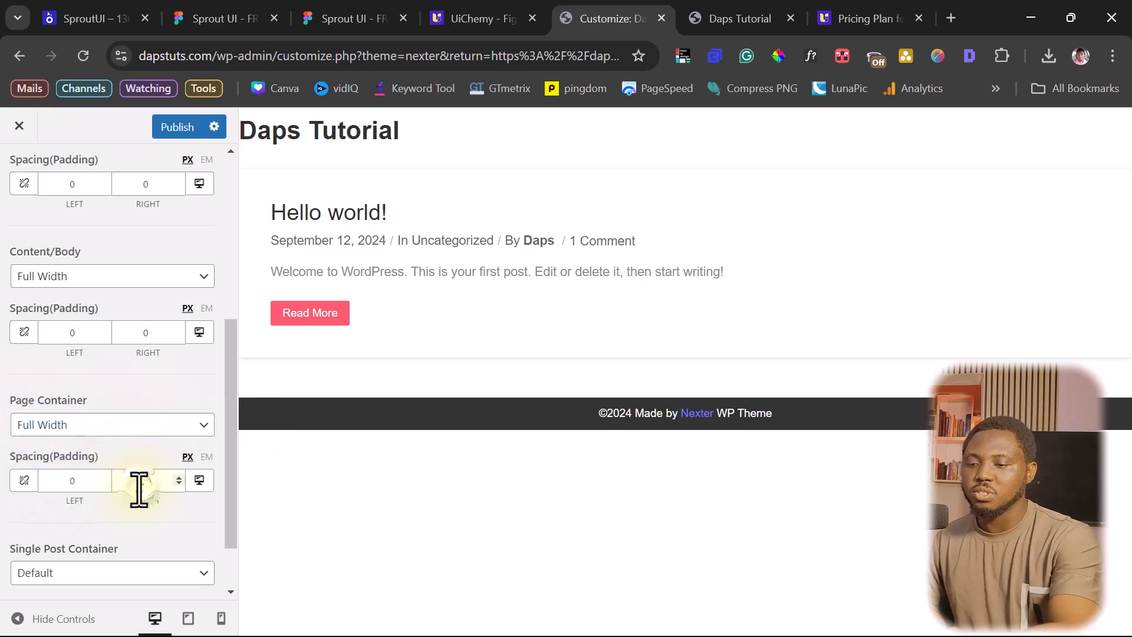
scroll(139, 489, down, 2)
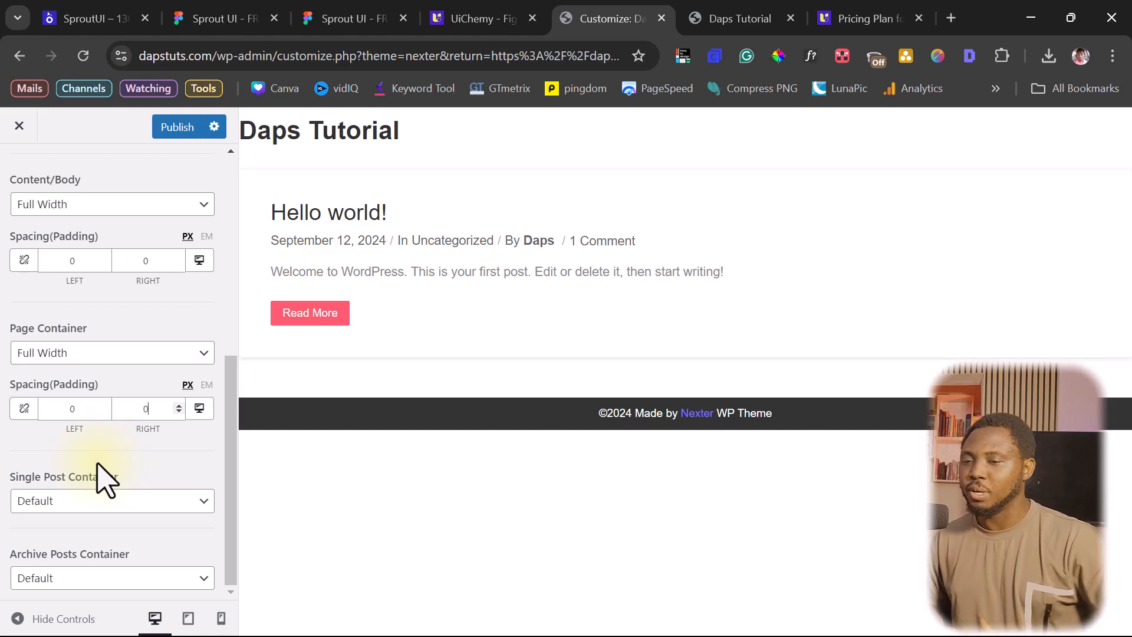
Return to the General settings and disable the theme's header
scroll(101, 435, up, 7)
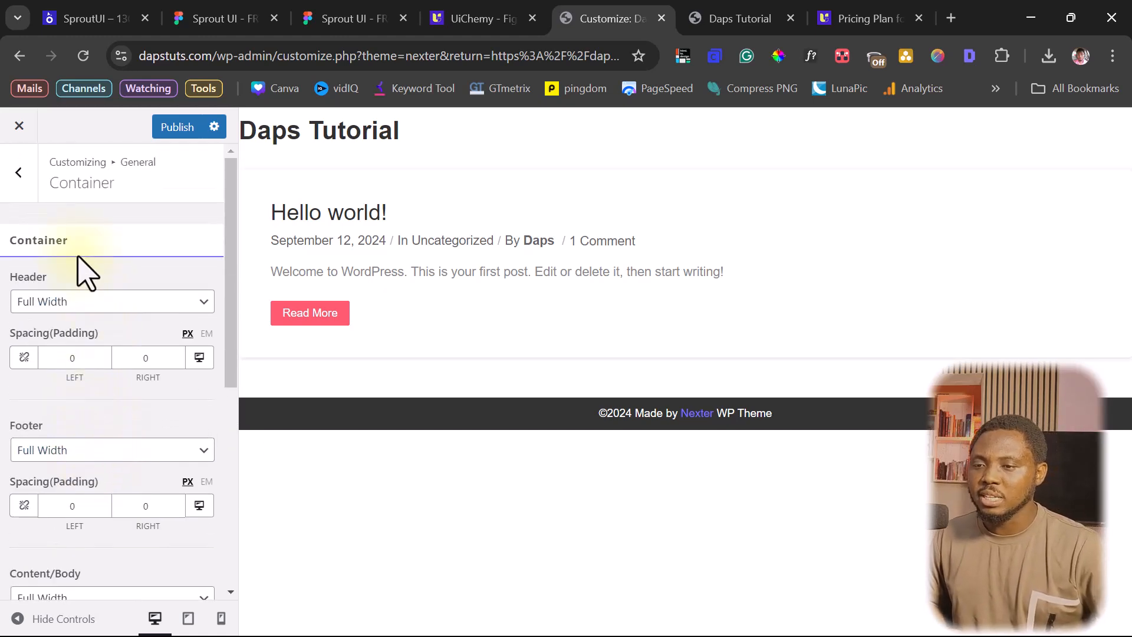
click(18, 173)
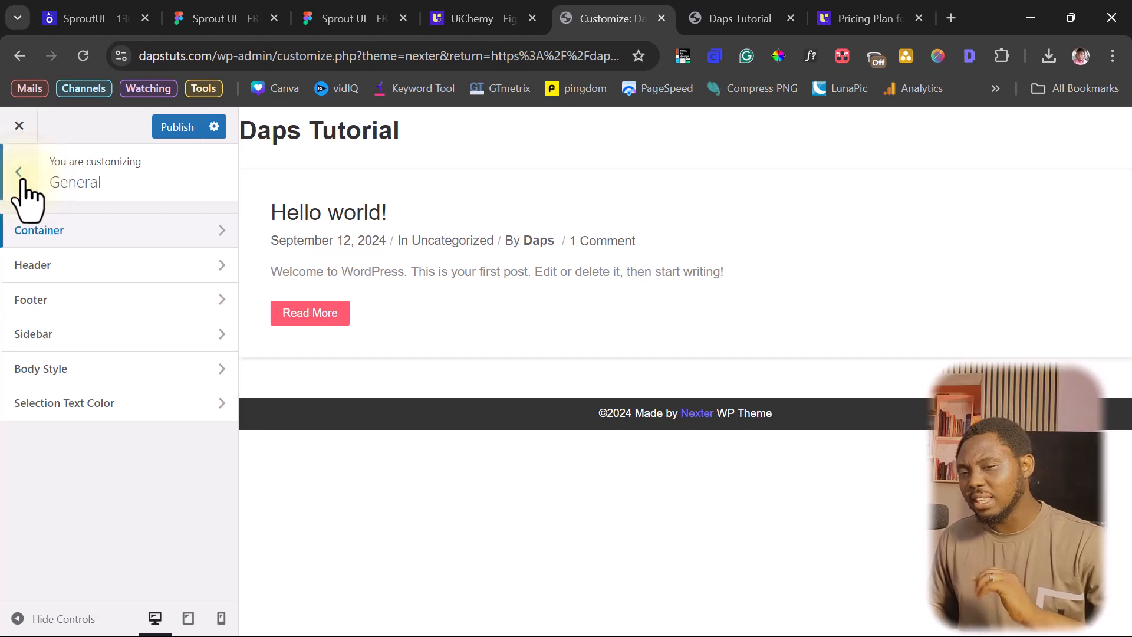
click(76, 266)
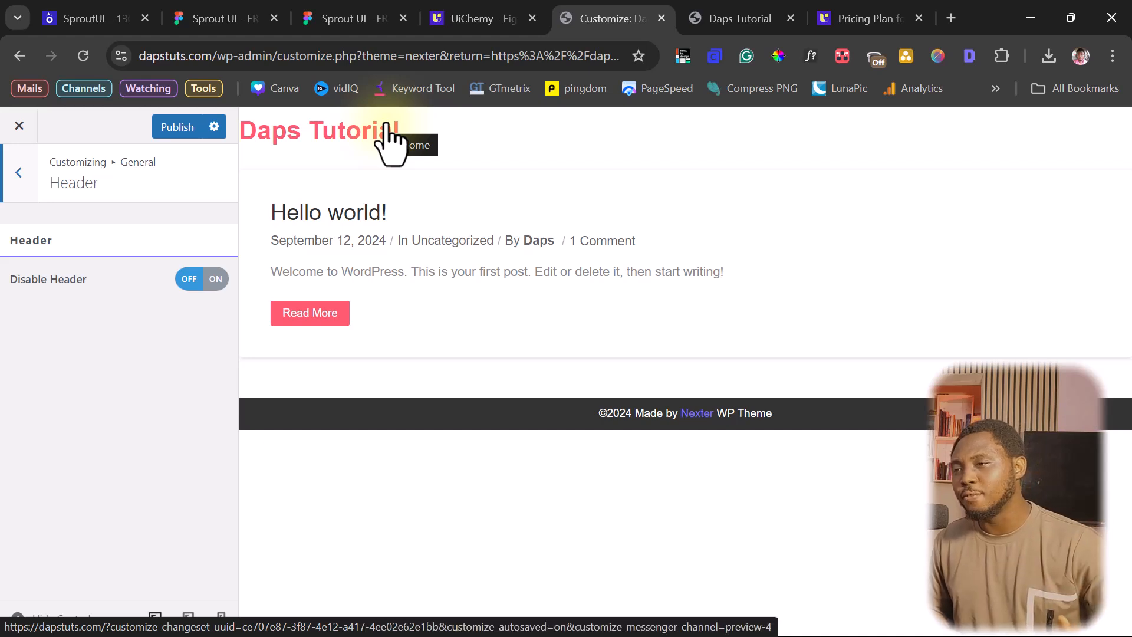
click(217, 281)
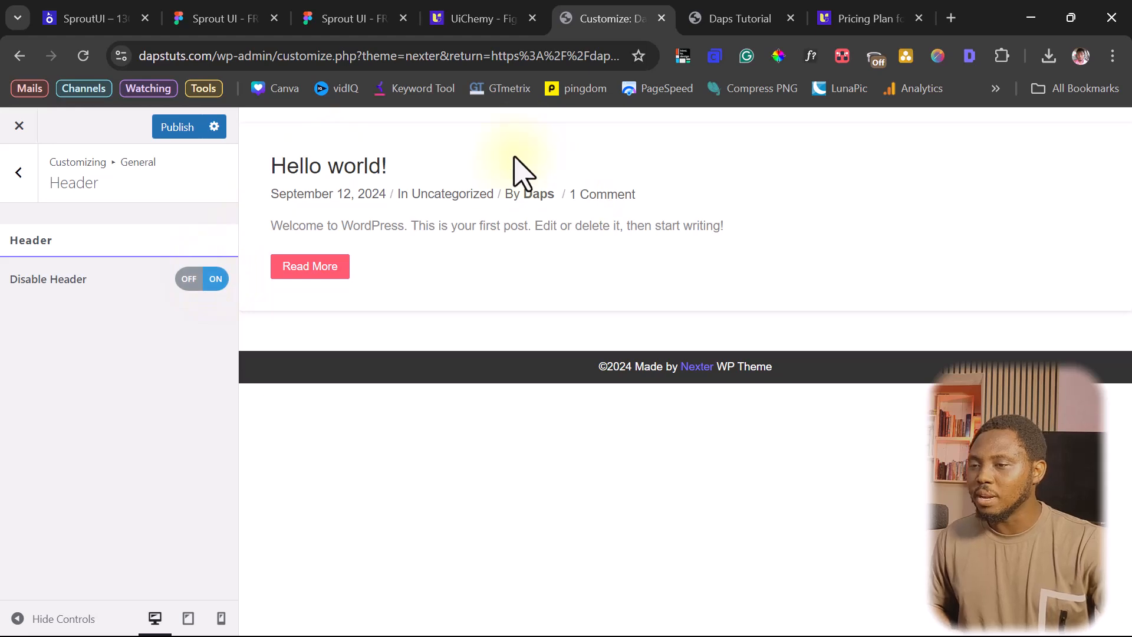
Disable the theme's footer, publish the customizations and close the customizer
click(20, 173)
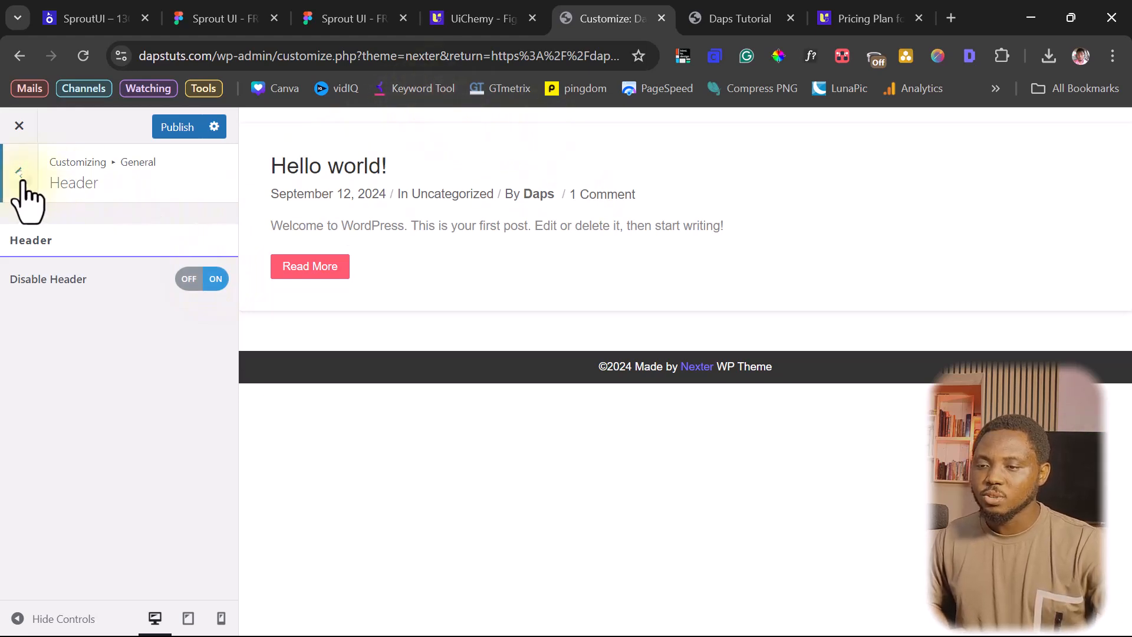
click(58, 298)
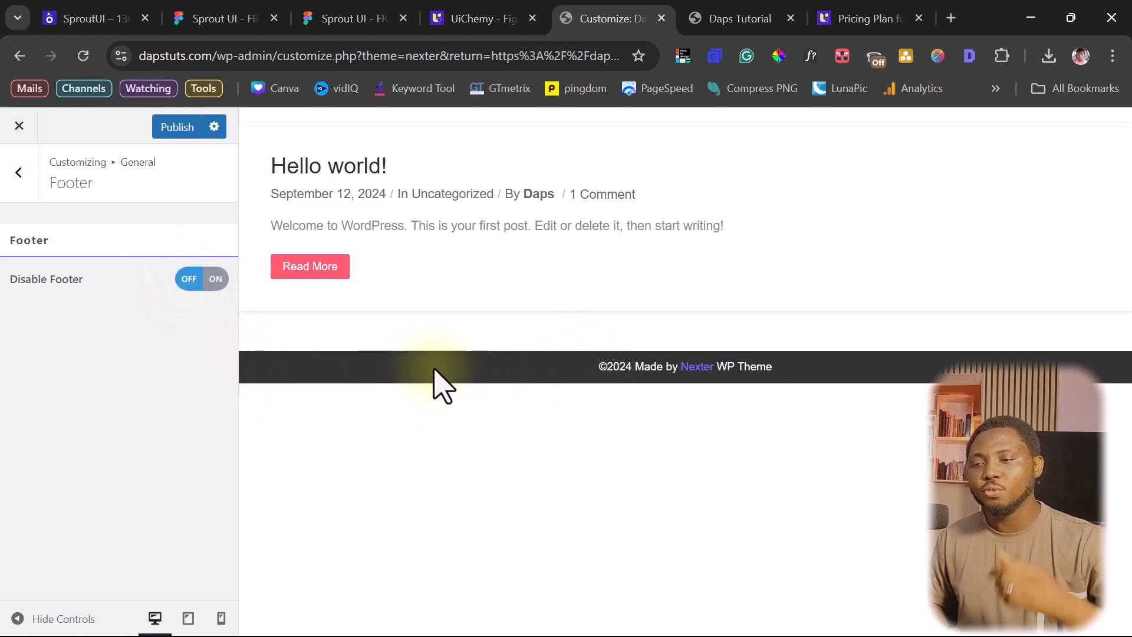
click(219, 283)
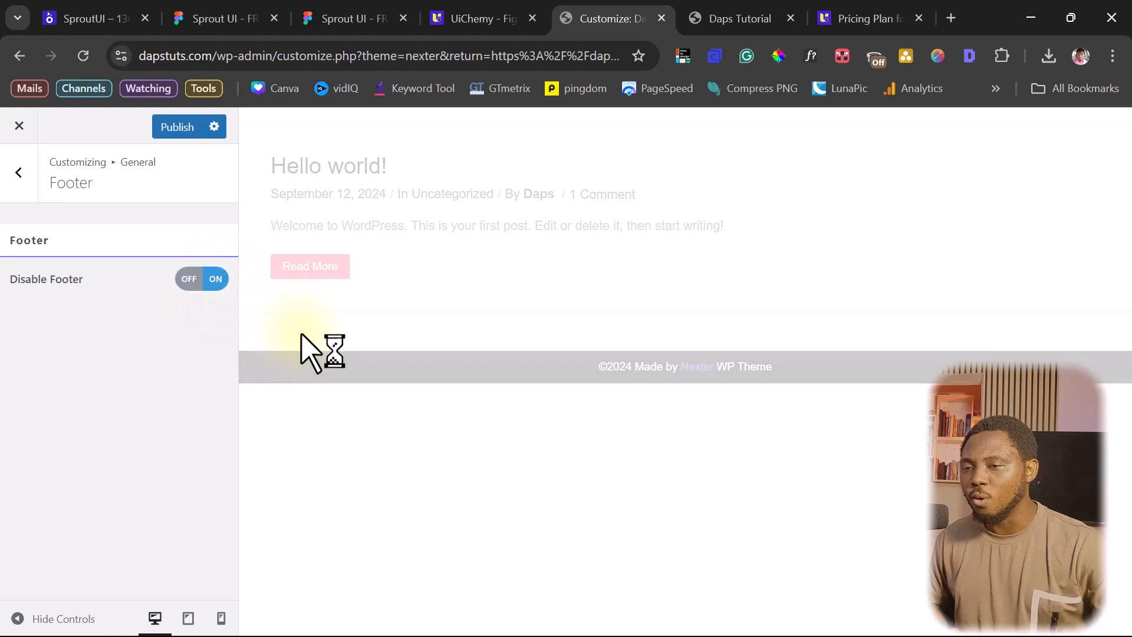
click(172, 132)
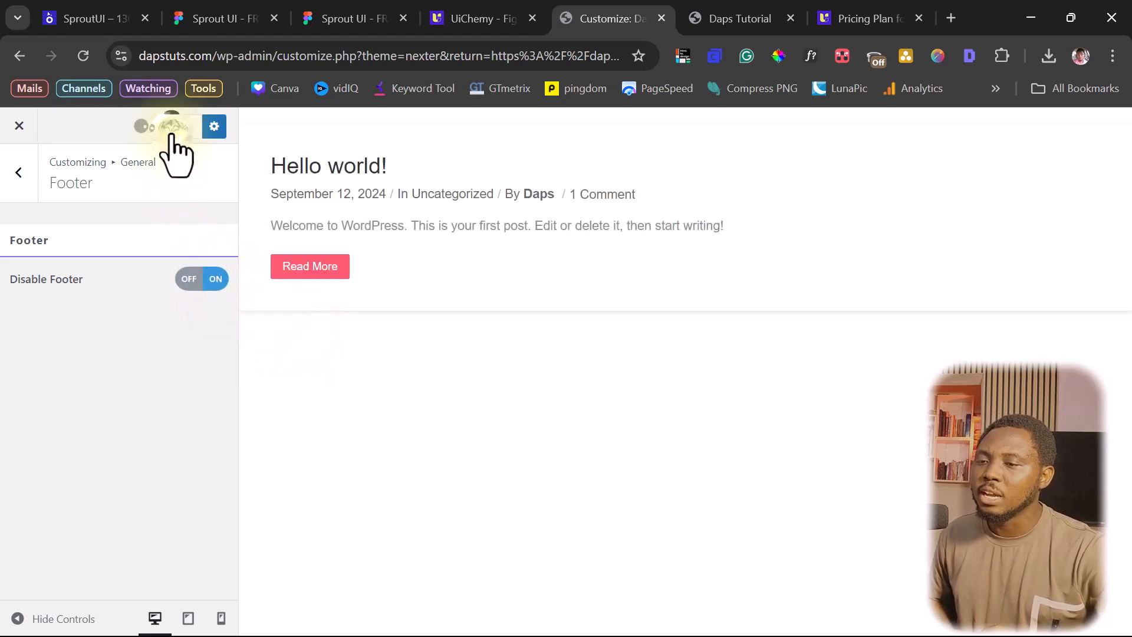
click(10, 132)
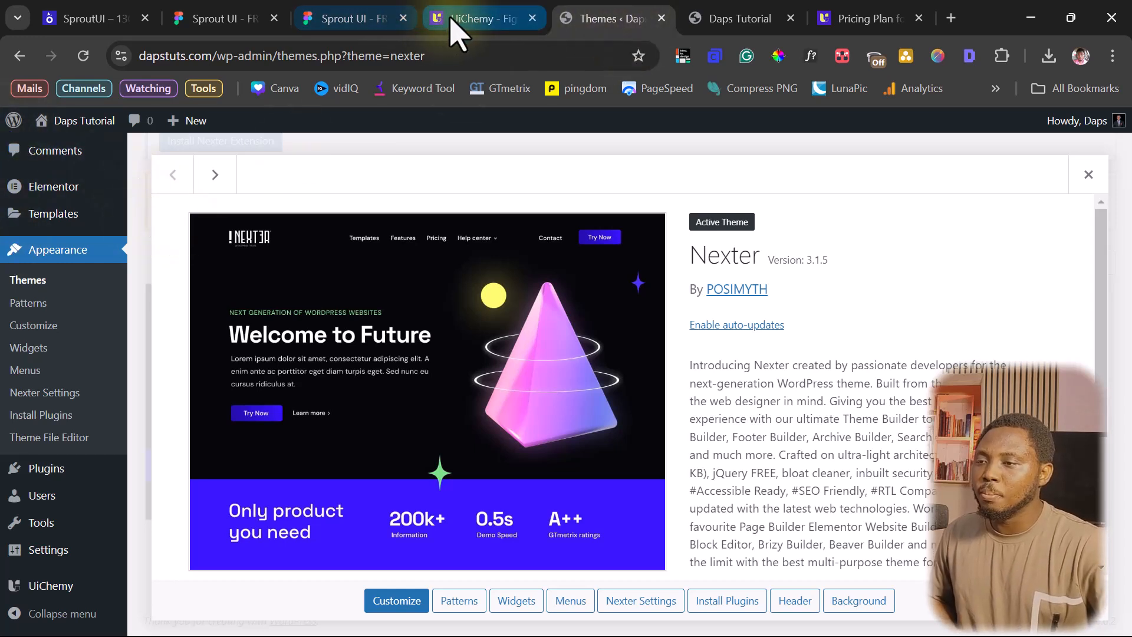
Switch to the Sprout UI file in Figma, live import the Home Frame with UiChemy and open the imported page
click(364, 19)
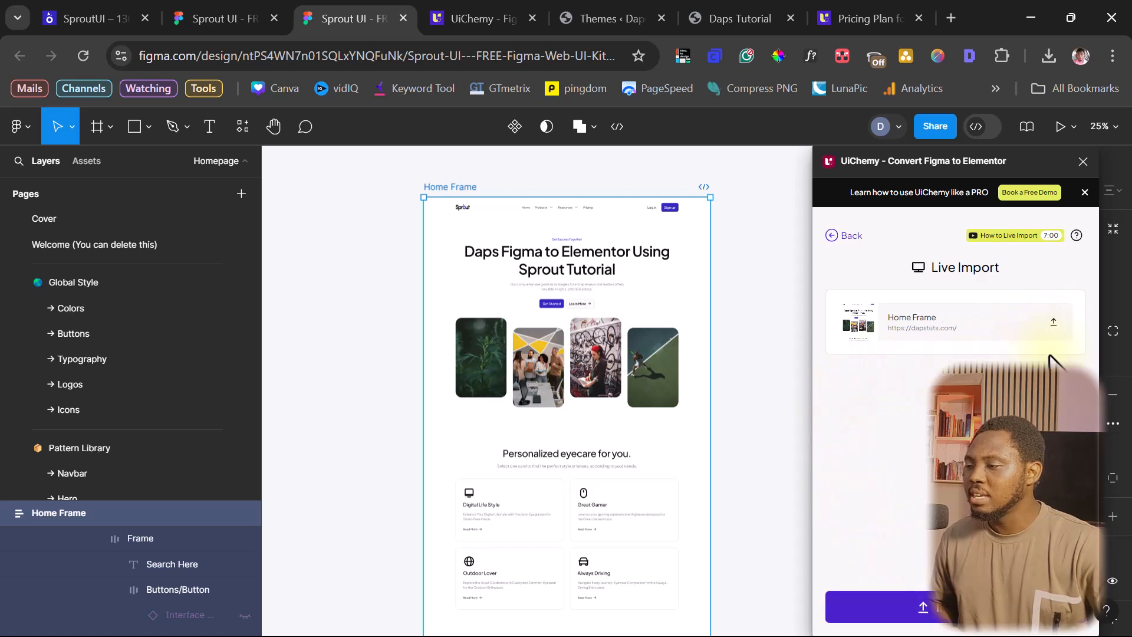
click(1053, 321)
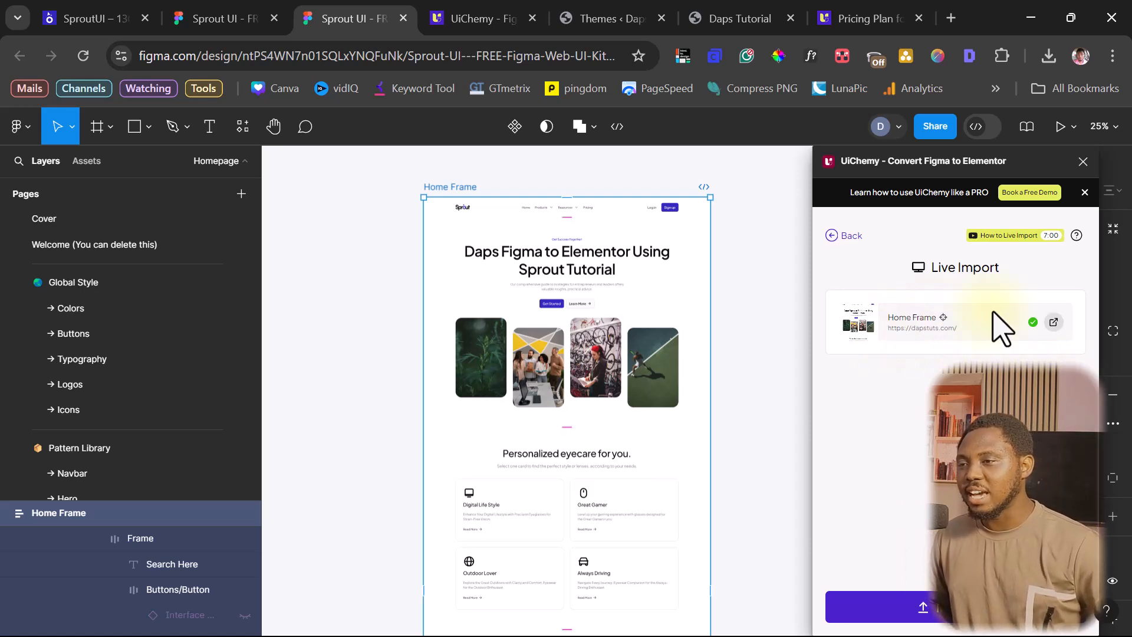
click(1056, 321)
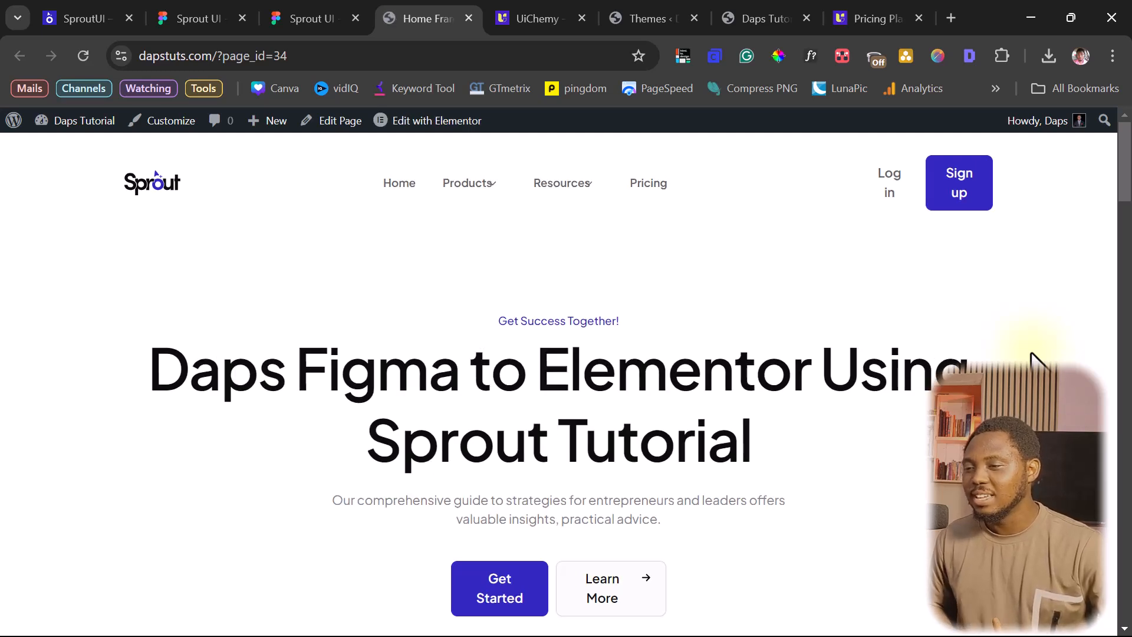
Examine the imported home page from the hero section through the testimonials and call to action to the footer
scroll(1031, 355, down, 15)
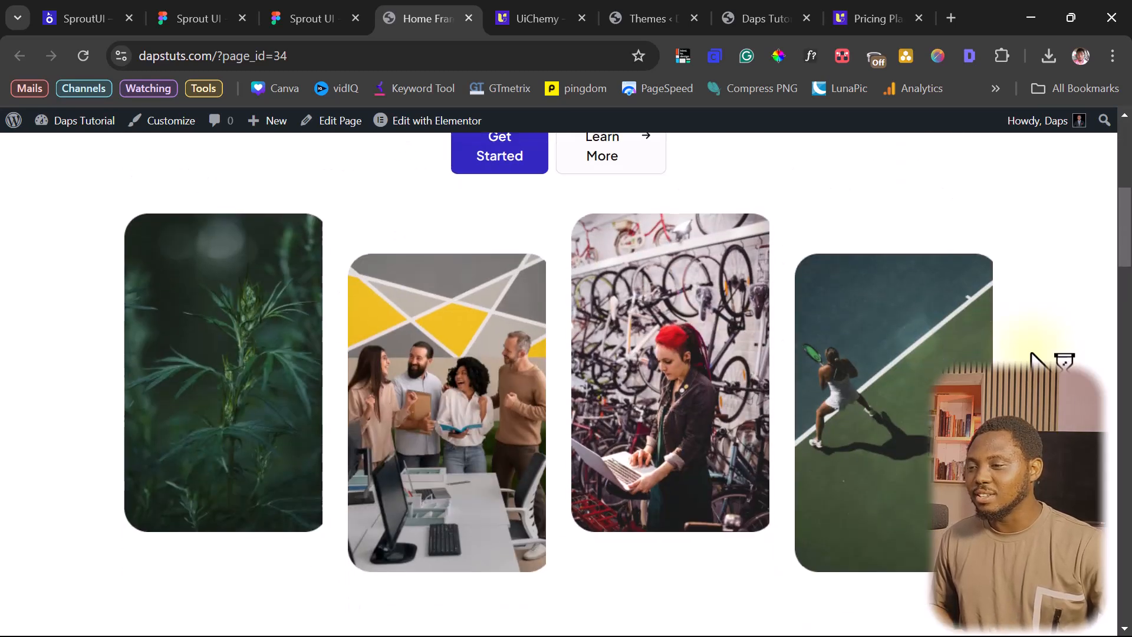
scroll(1036, 359, down, 14)
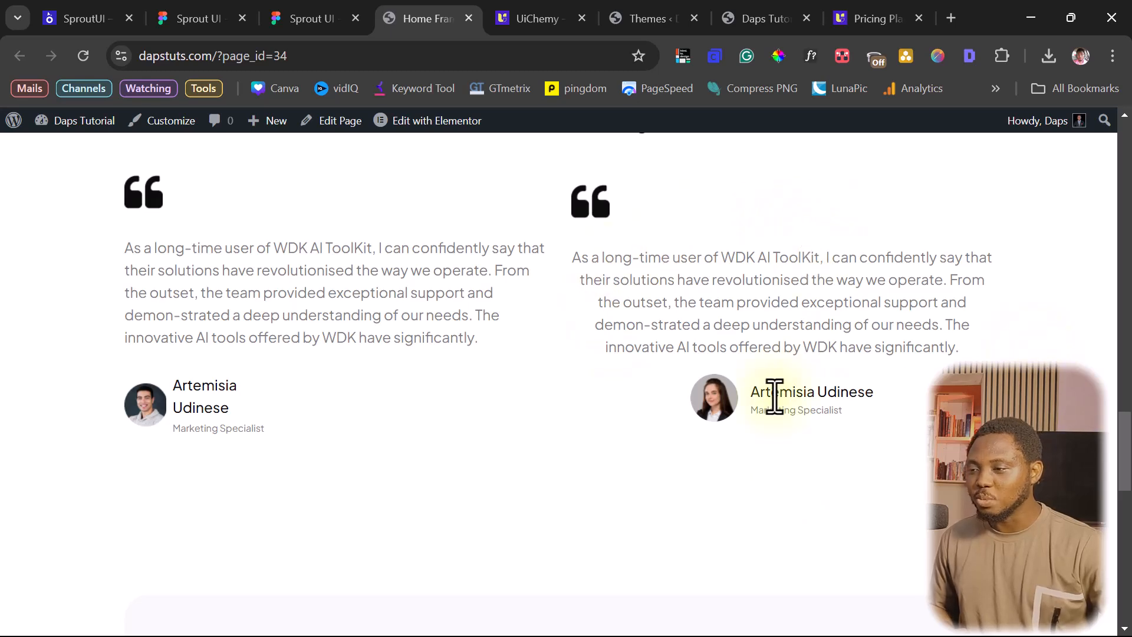
scroll(843, 303, down, 8)
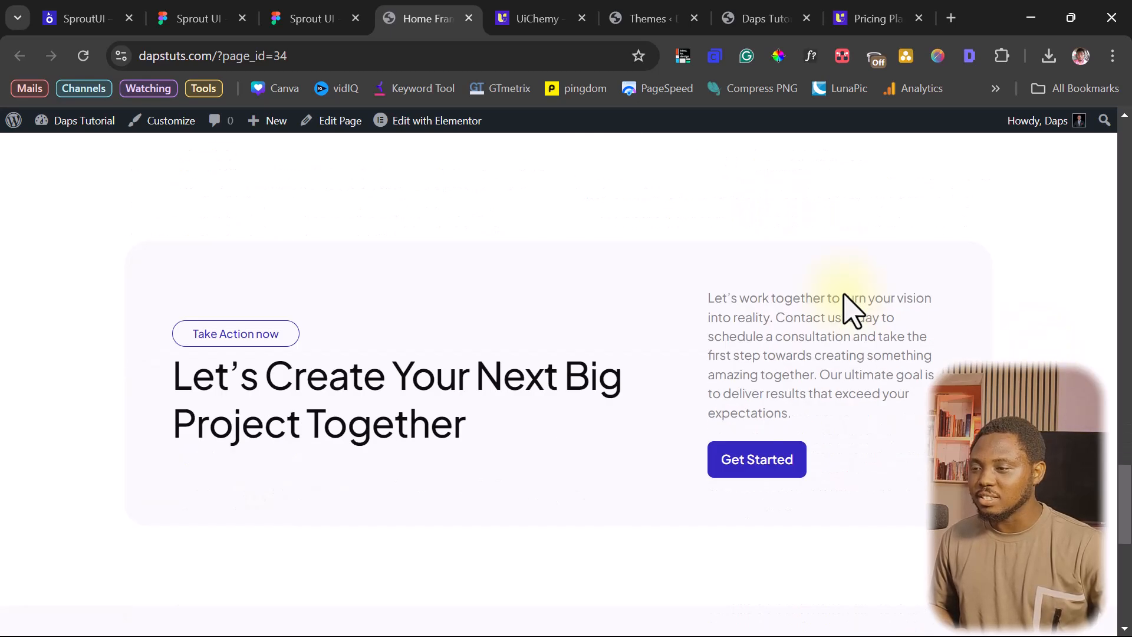
scroll(846, 308, down, 5)
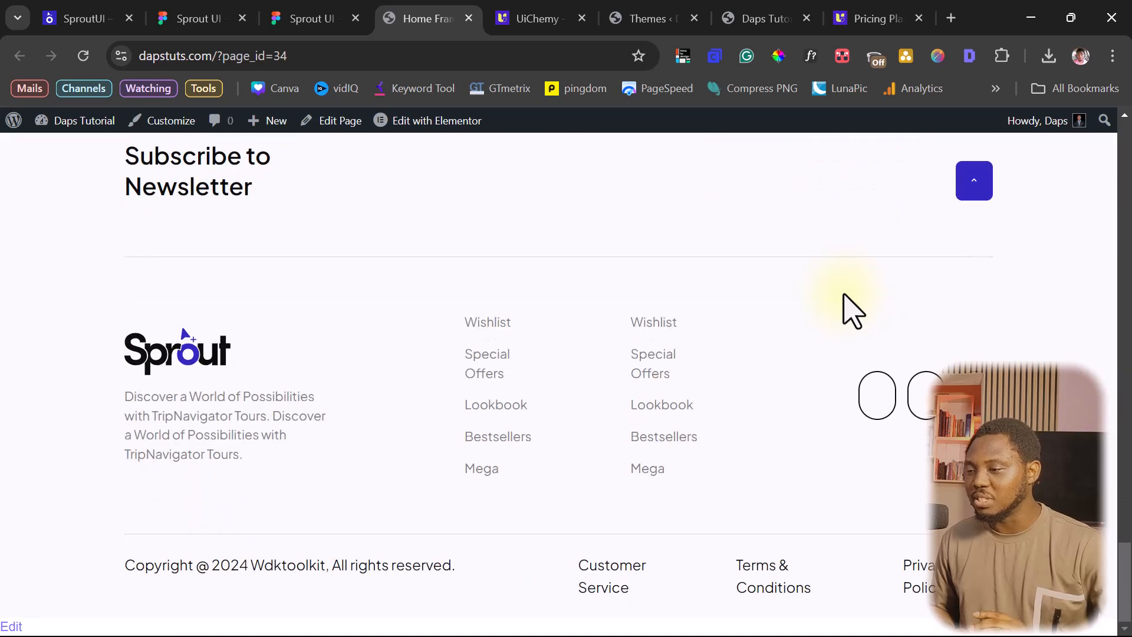
scroll(853, 310, up, 5)
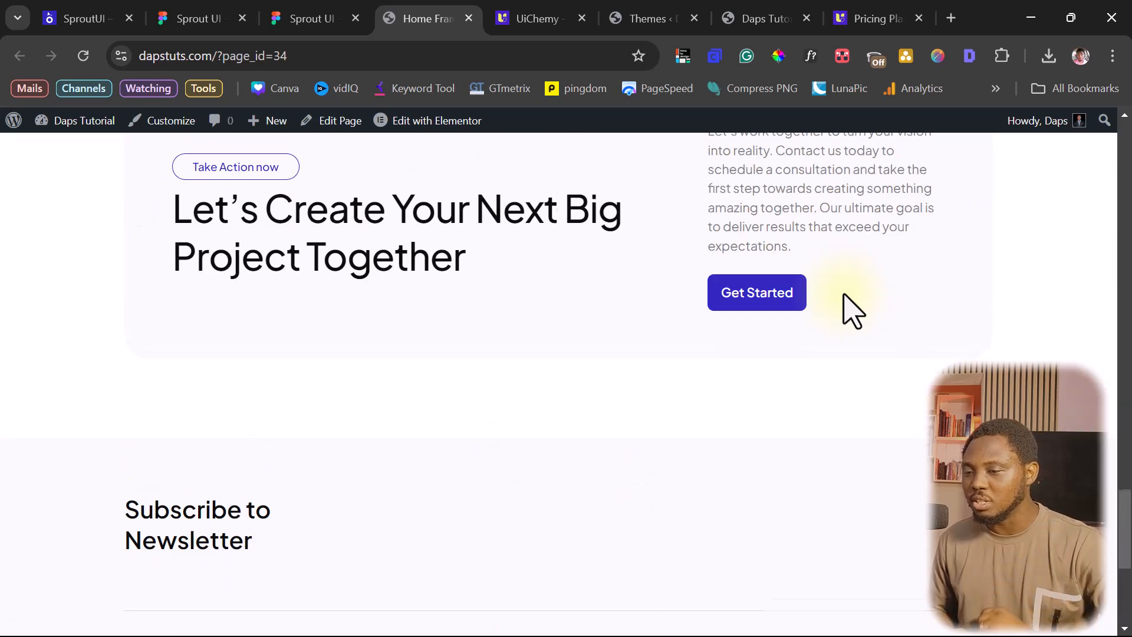
scroll(853, 312, down, 4)
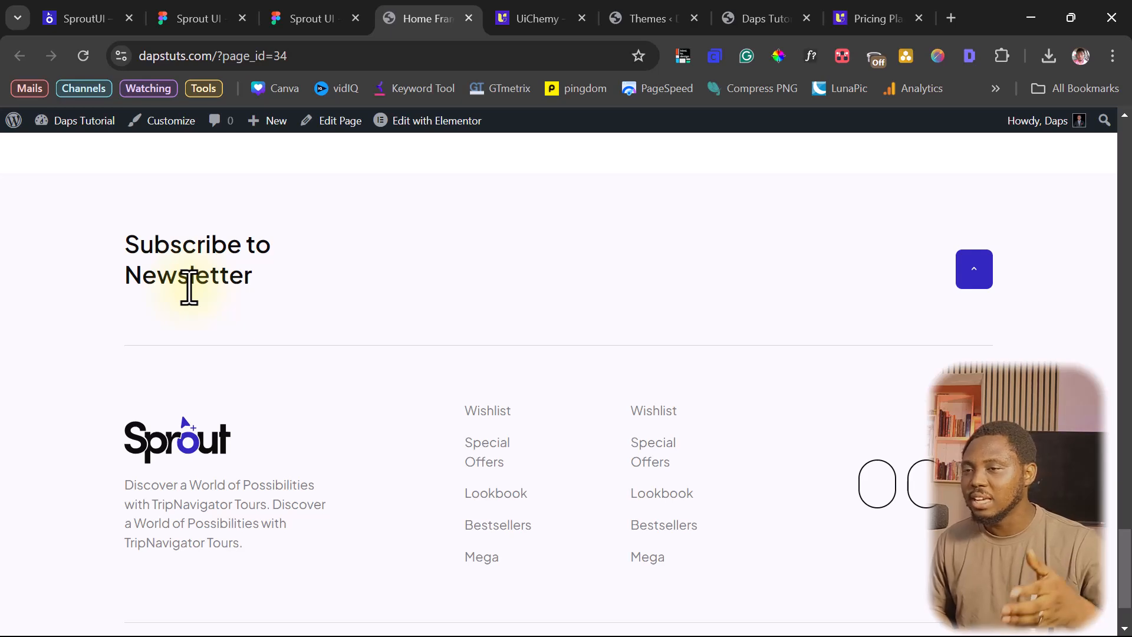
scroll(480, 254, up, 15)
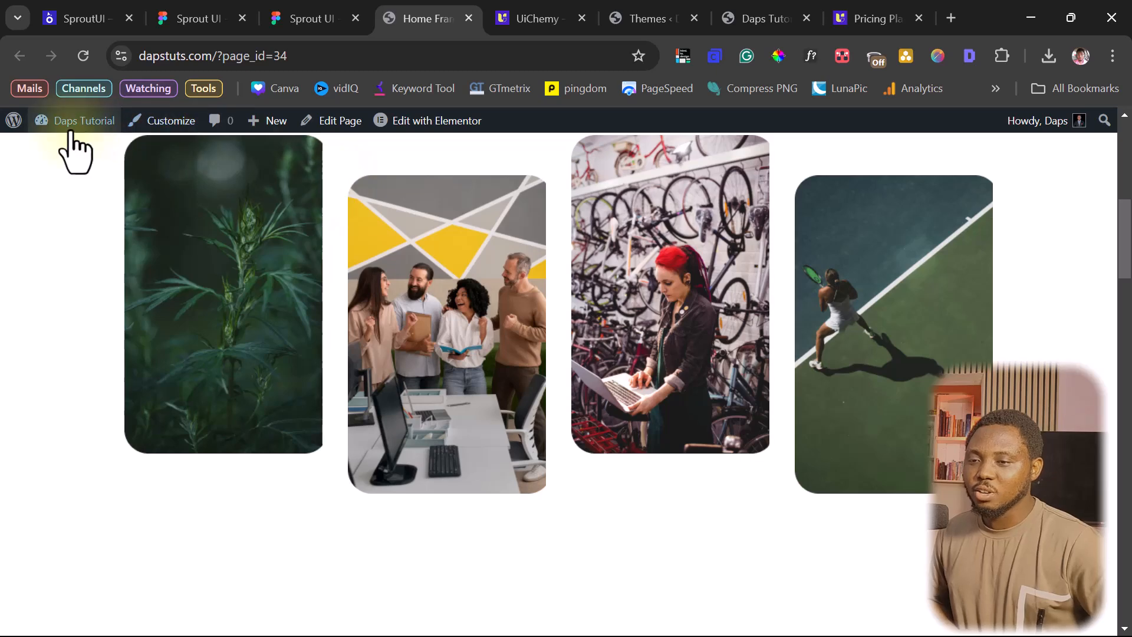
Go to the WordPress dashboard and open the list of all pages
mouse_move(65, 127)
click(59, 148)
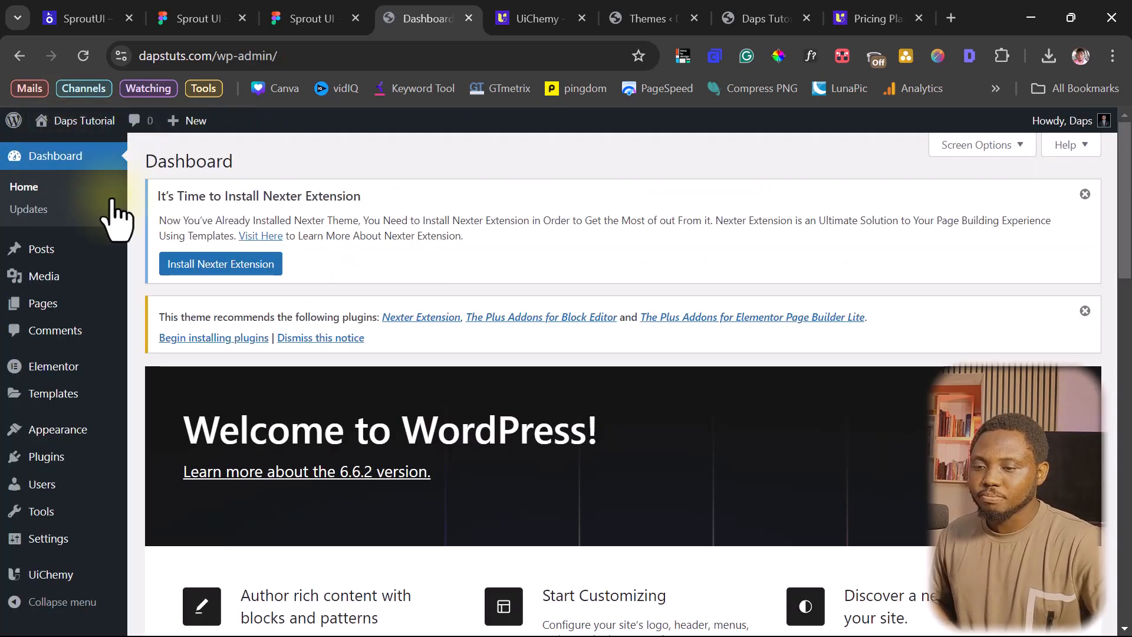
click(59, 301)
scroll(399, 387, down, 2)
Quick edit the Home Frame page to set its status to Published and update it
mouse_move(250, 391)
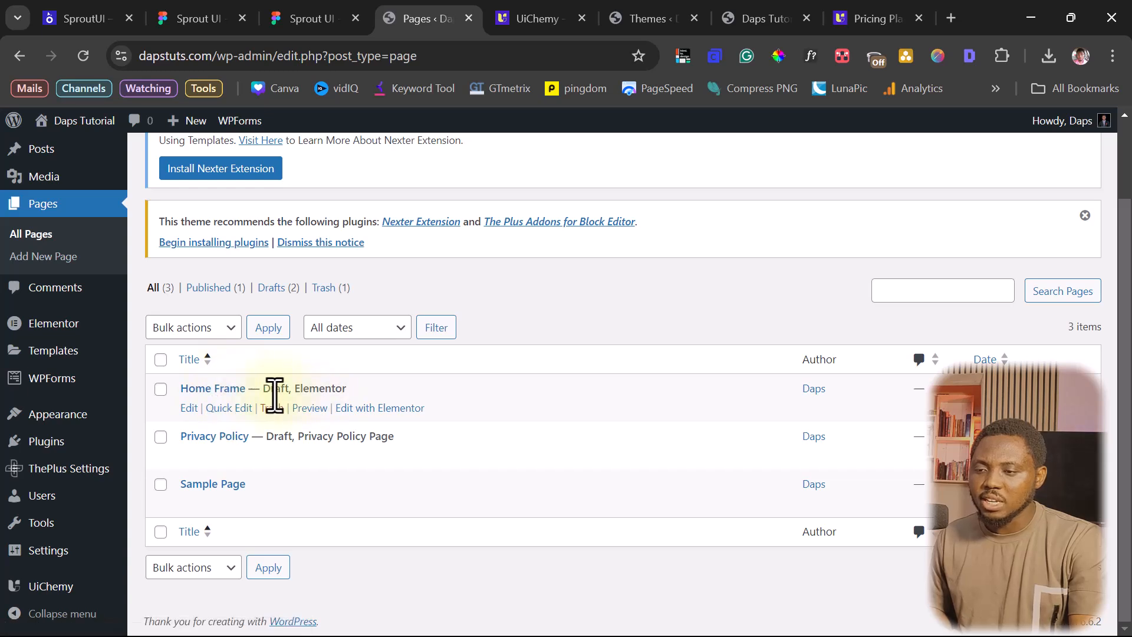
click(233, 408)
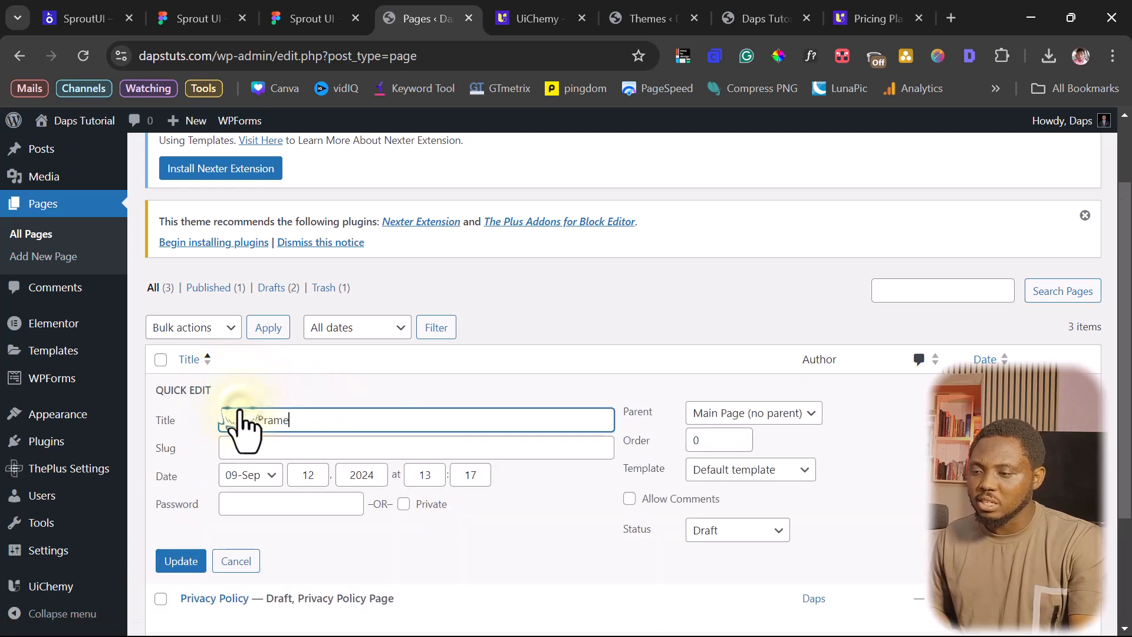
click(746, 529)
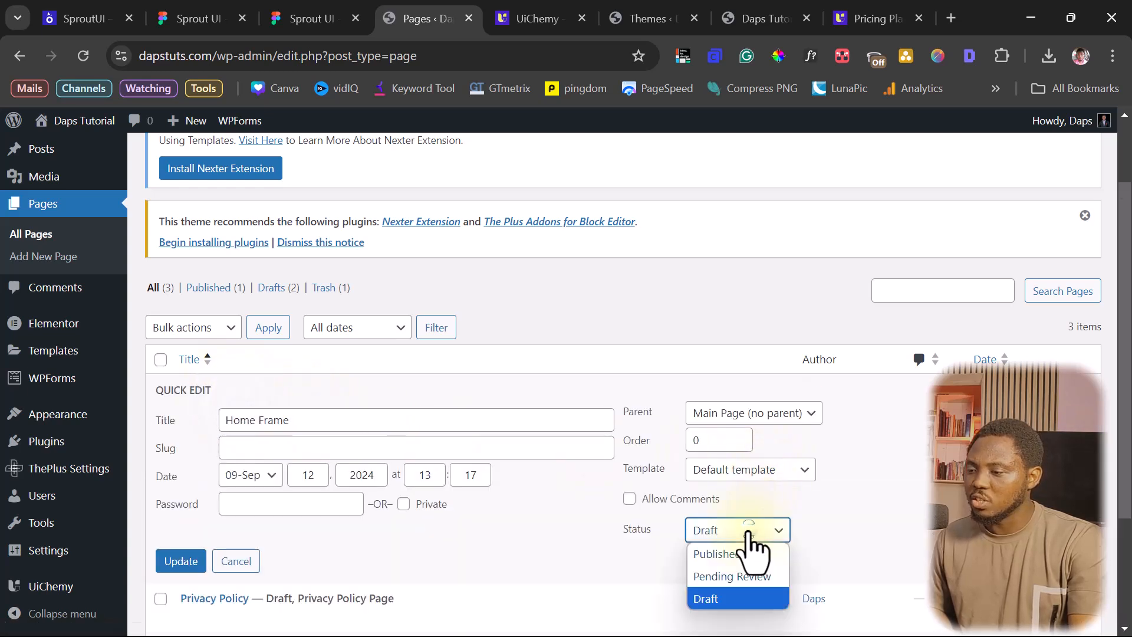
click(718, 551)
click(184, 563)
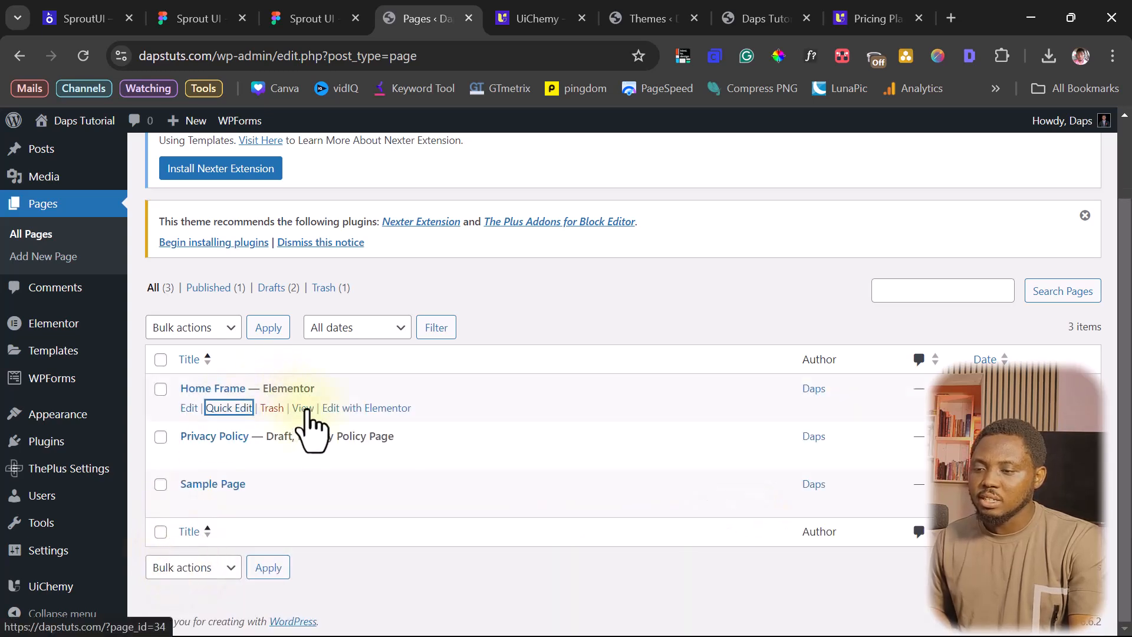
Open the Home Frame page for editing with Elementor in a new browser tab and switch to it
right_click(338, 407)
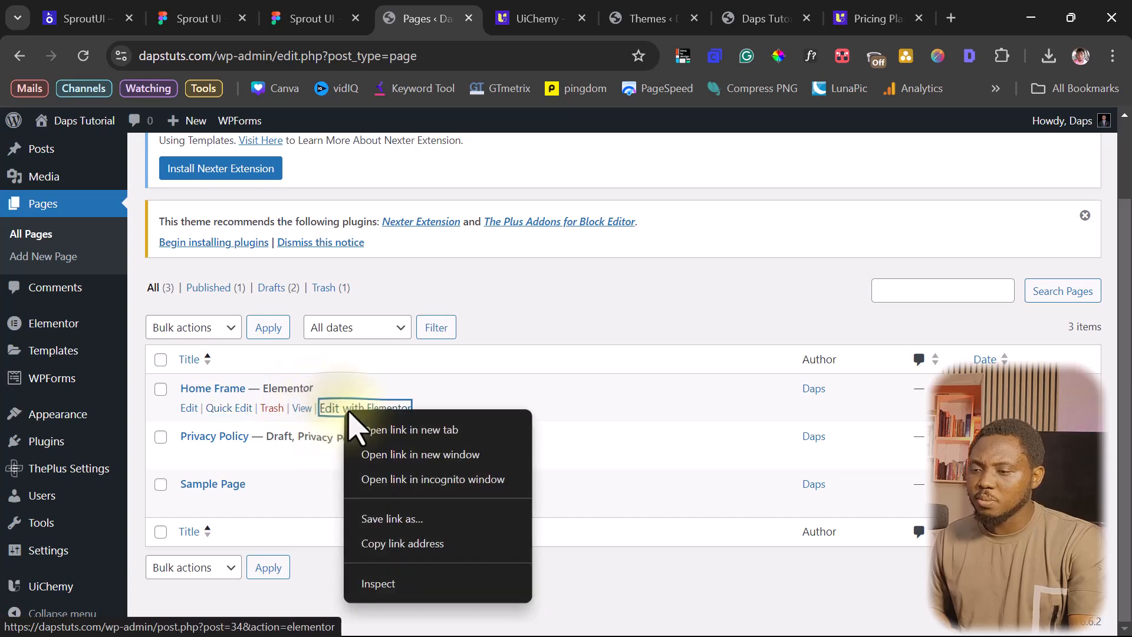
click(379, 430)
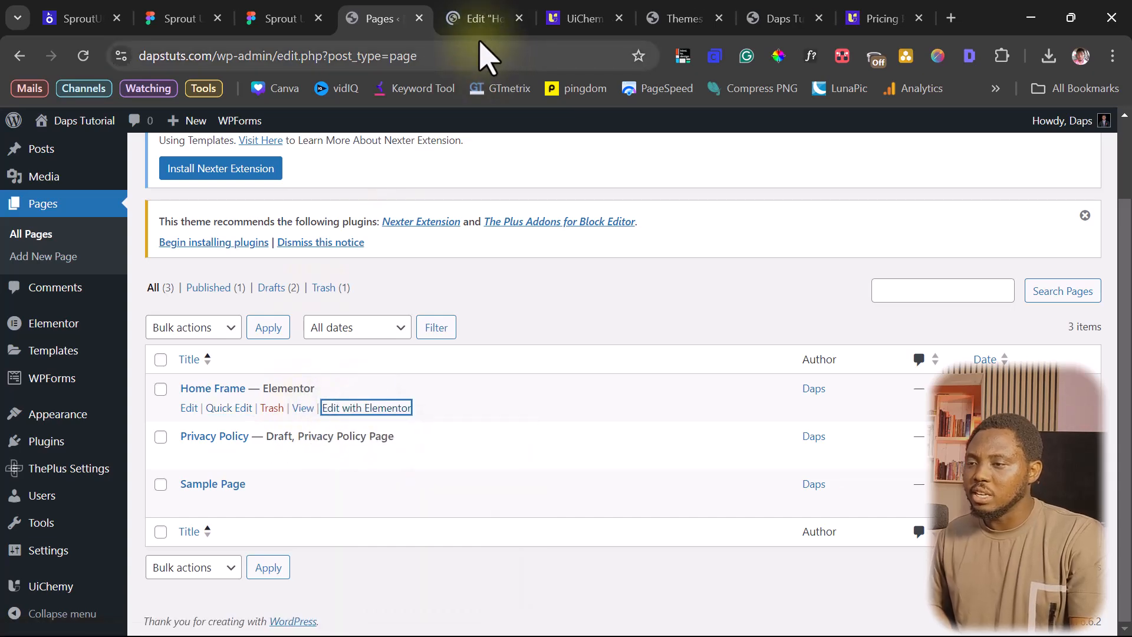
click(477, 26)
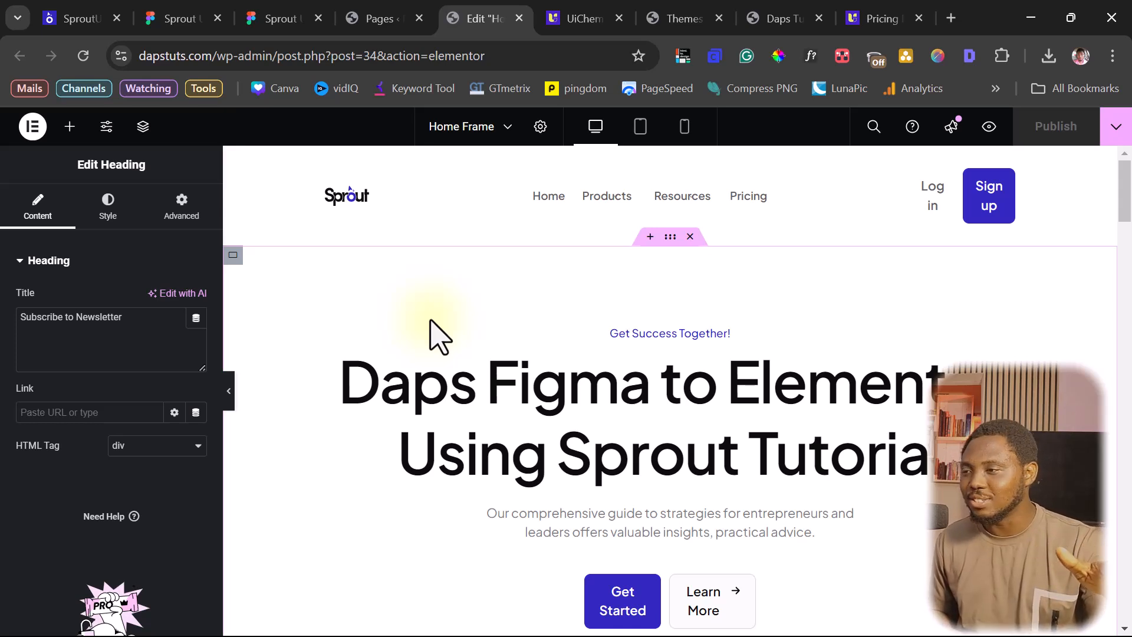
Set the width of the header container holding the Log in and Sign up buttons to 20%
key(Escape)
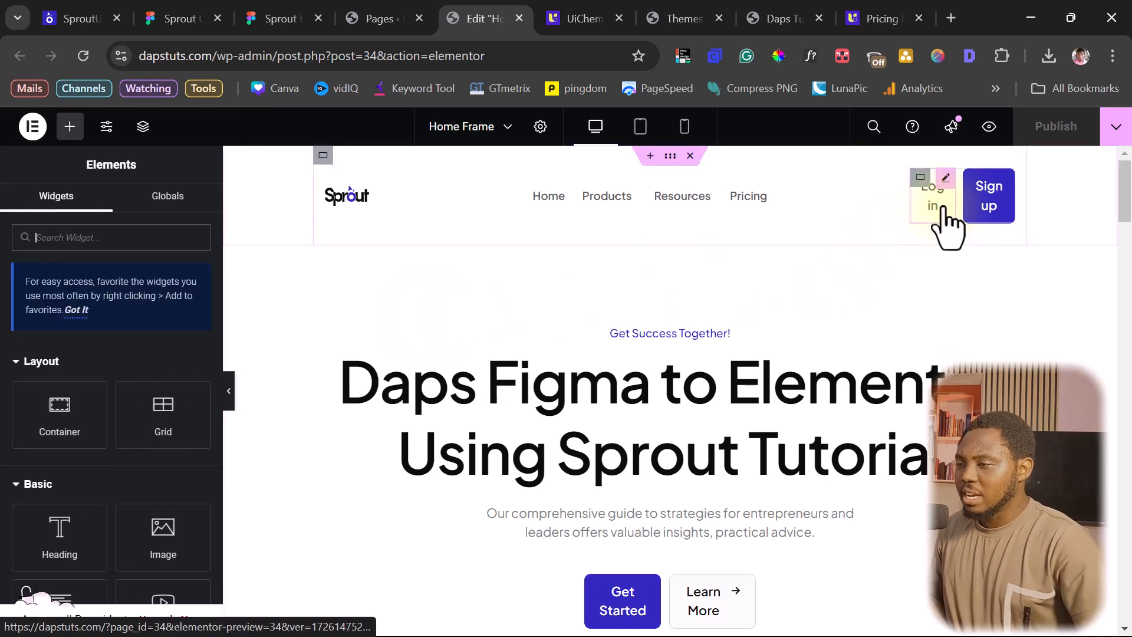
click(921, 183)
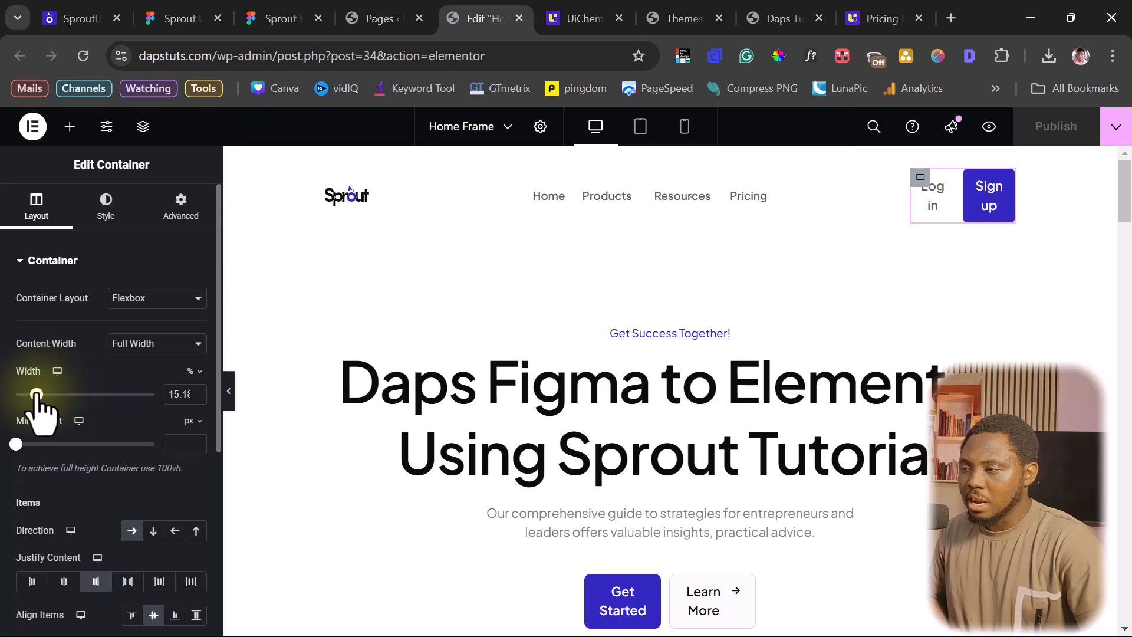
drag(36, 394, 44, 394)
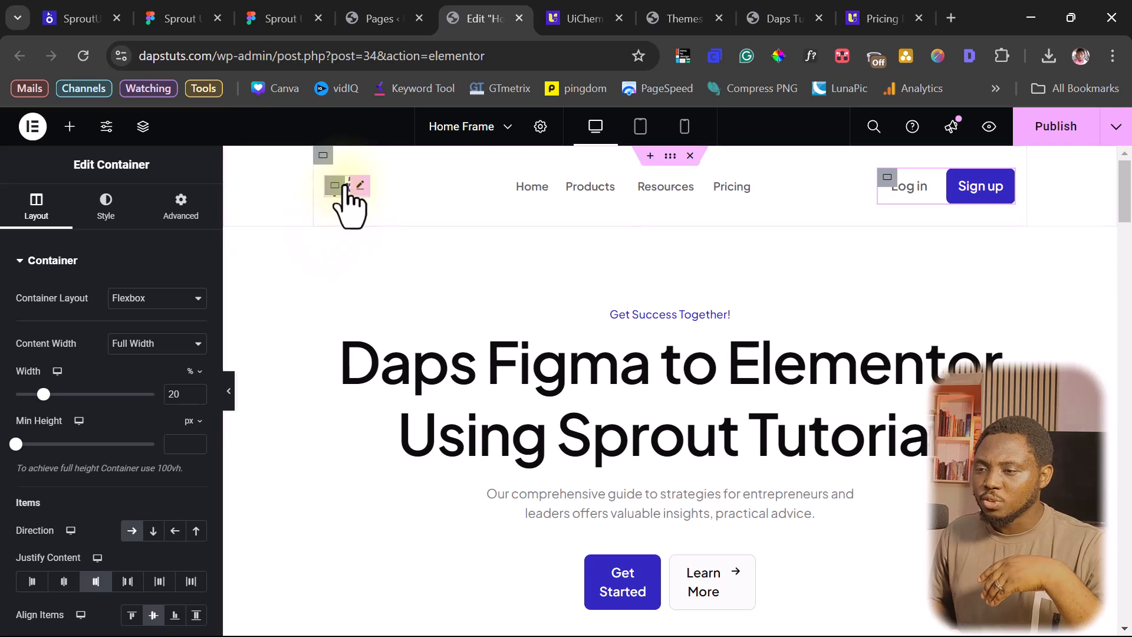
Set the width of the hero container holding the Get Started and Learn More buttons to 33%
click(352, 190)
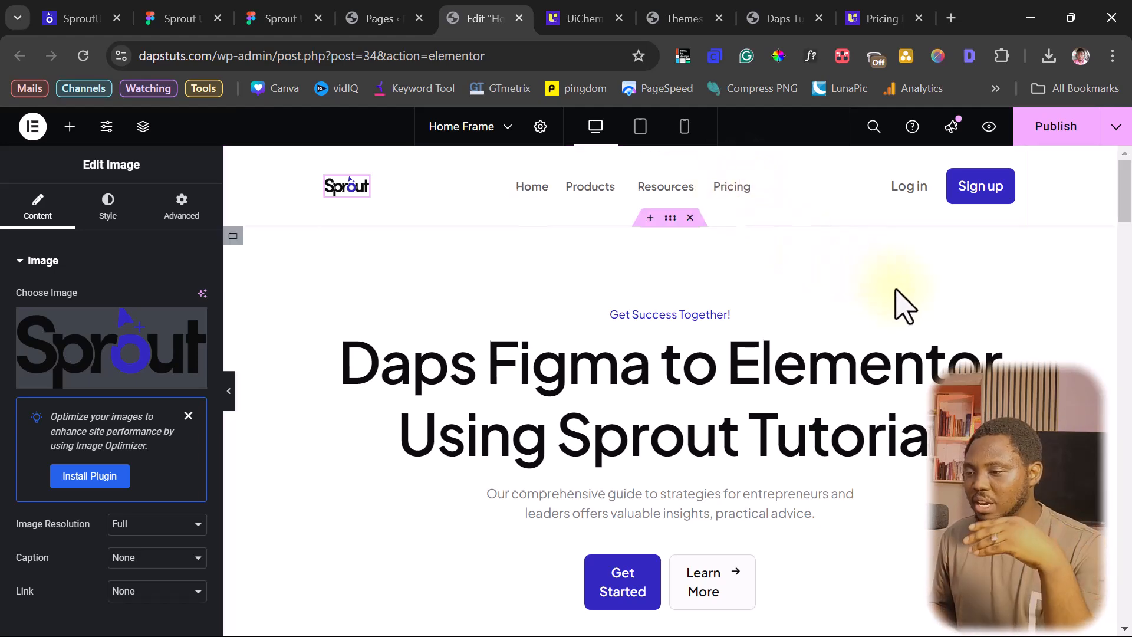
scroll(896, 303, down, 3)
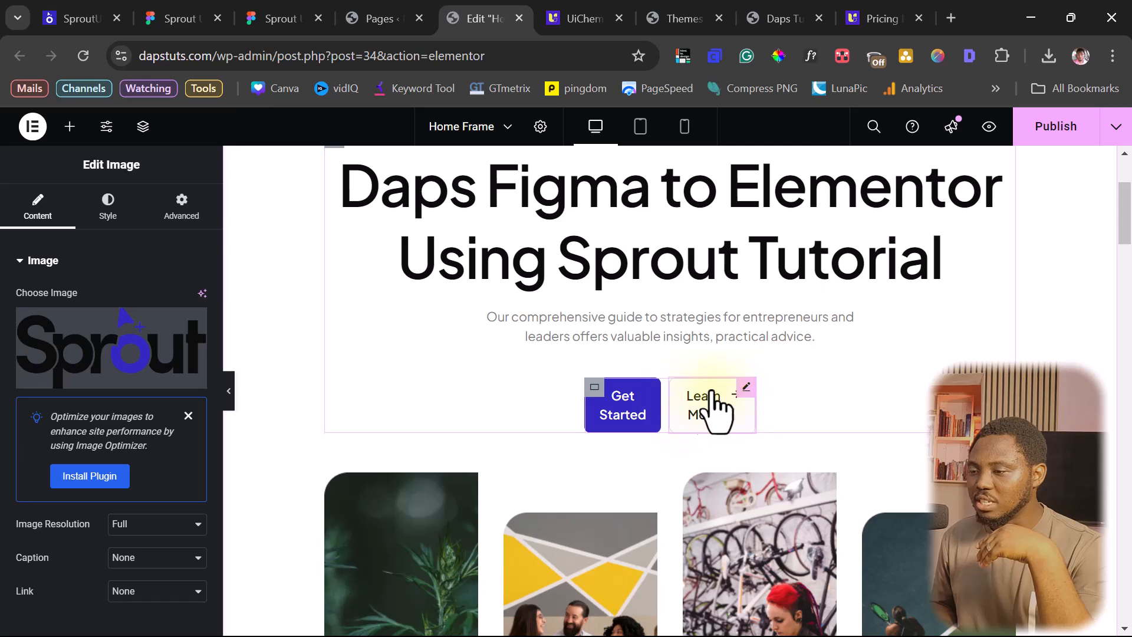
click(594, 387)
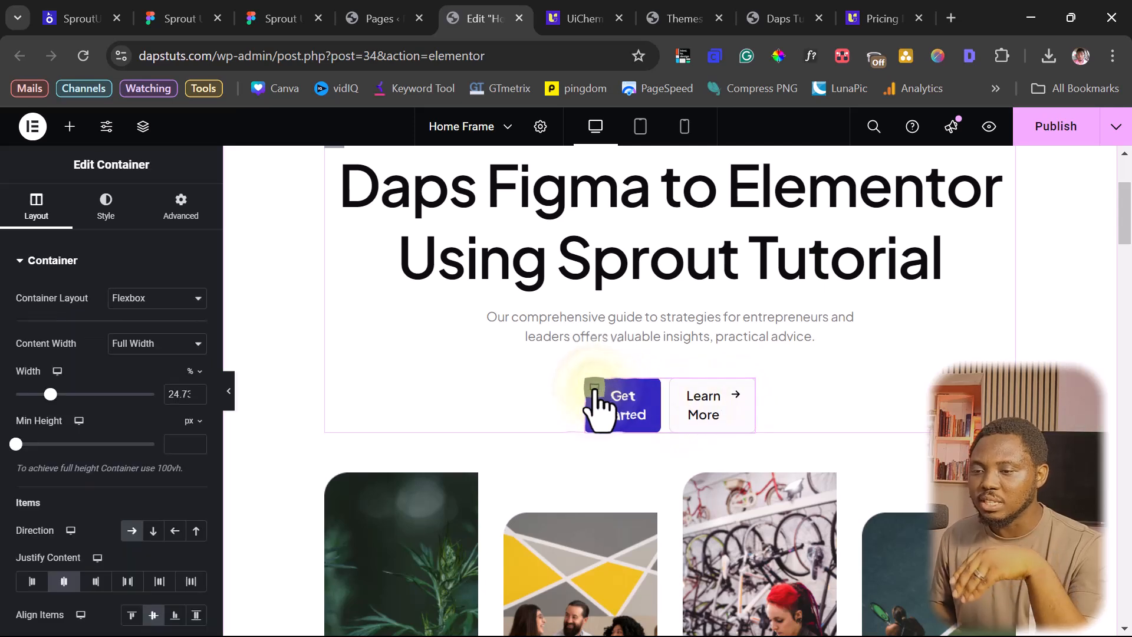
drag(51, 394, 61, 393)
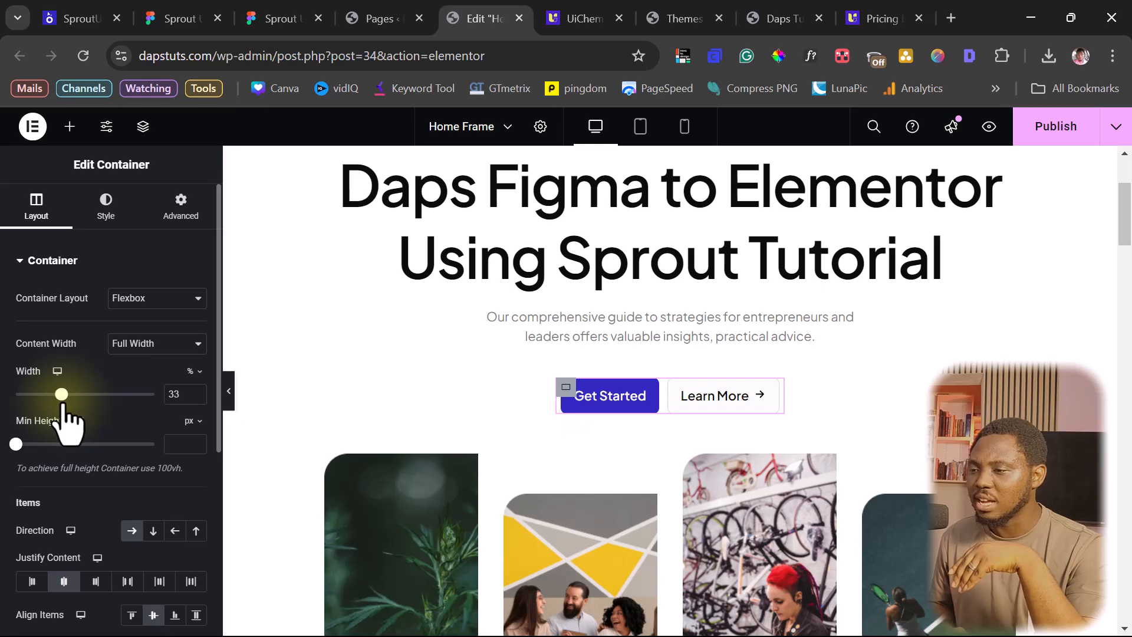
Set the width of the Testimonial badge container above the client experiences heading to 15%
scroll(909, 359, down, 8)
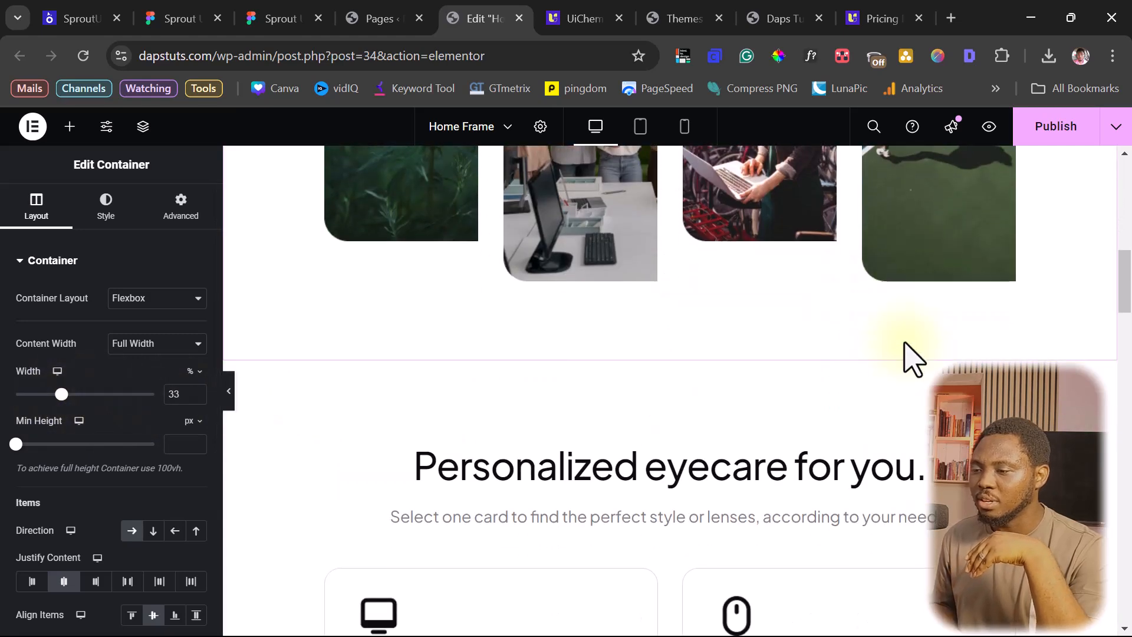
scroll(910, 359, down, 15)
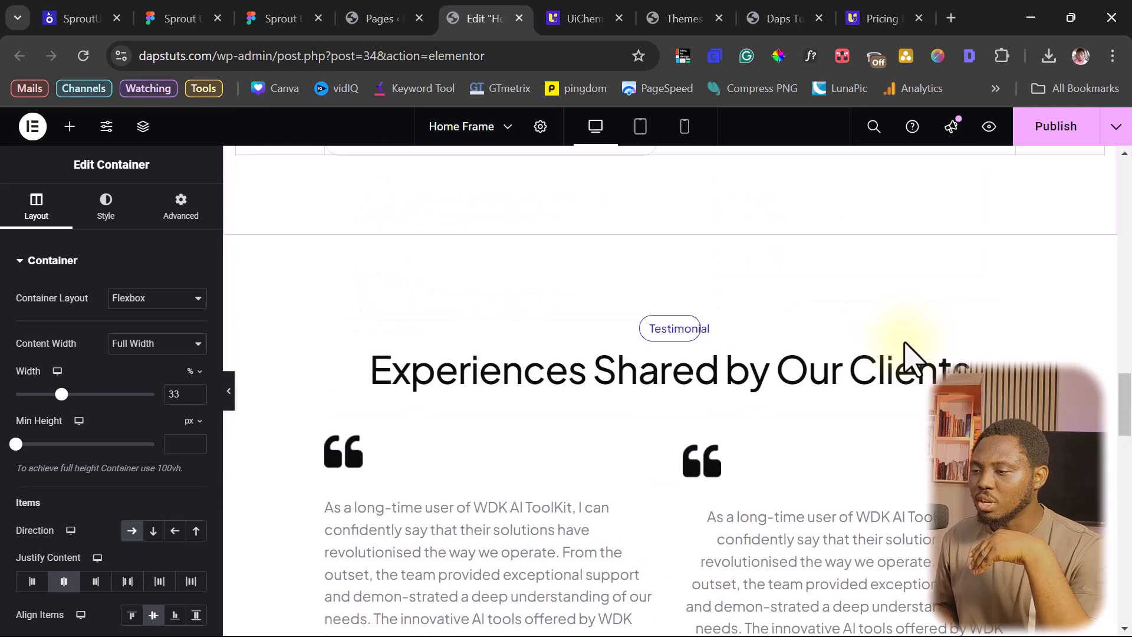
scroll(909, 359, down, 2)
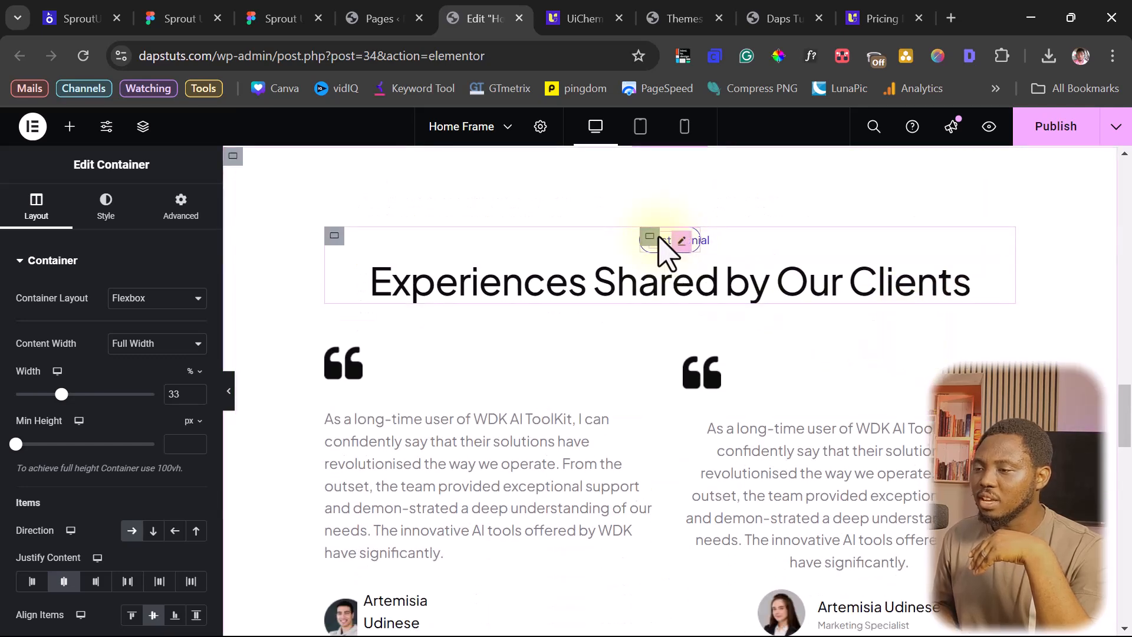
click(649, 236)
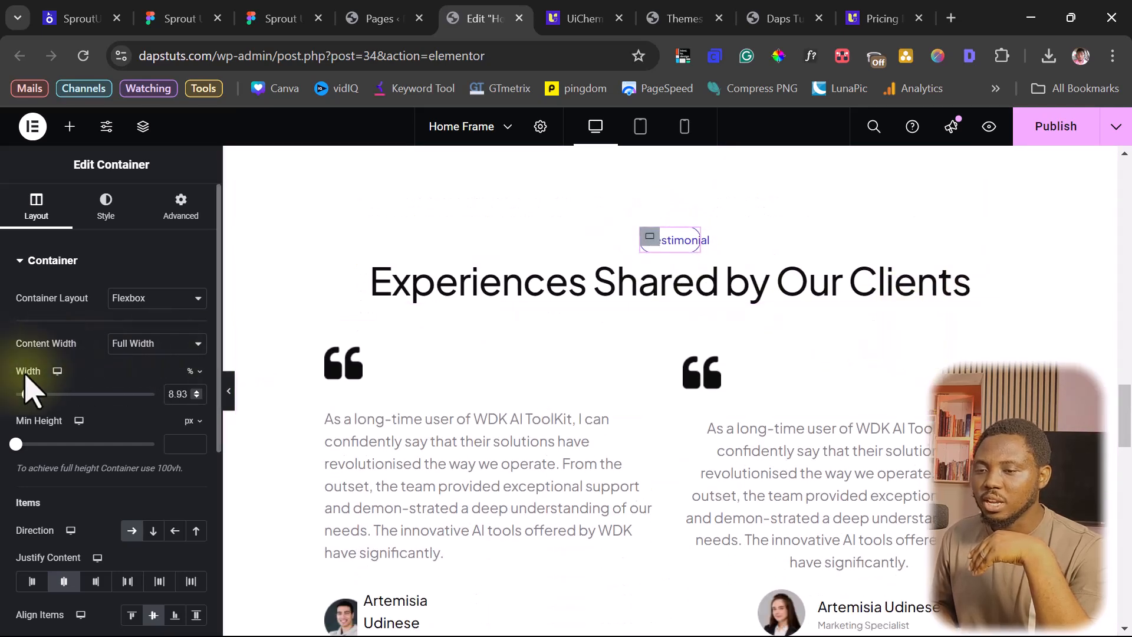
drag(28, 393, 37, 394)
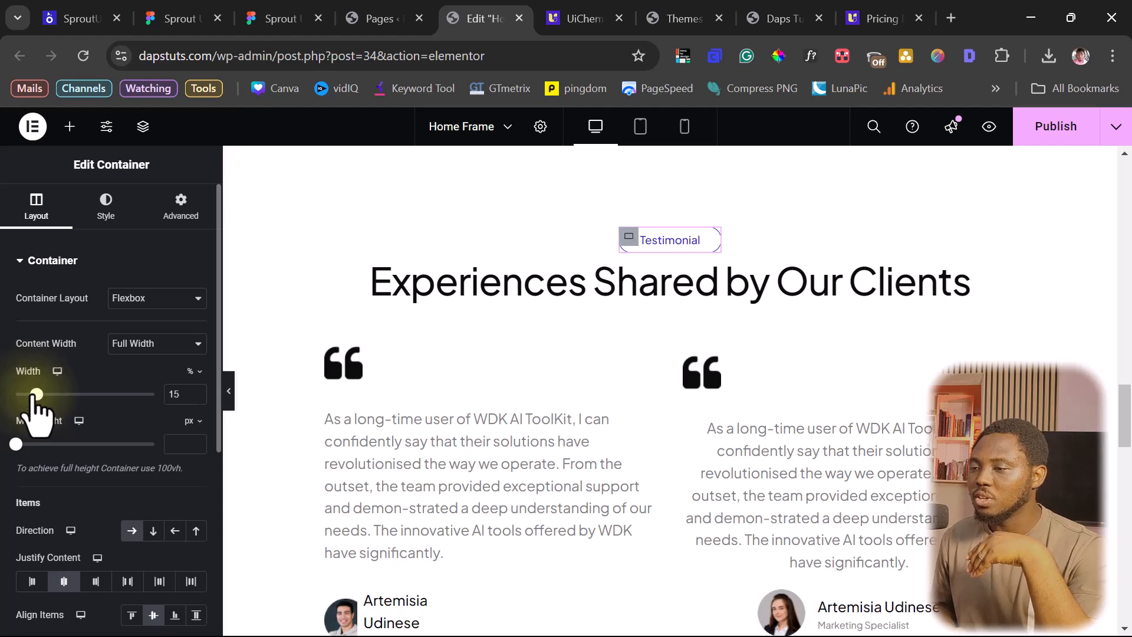
Compare how the two testimonials are built by inspecting the first one's text and author details and the second one's Testimonial widget
scroll(541, 374, down, 3)
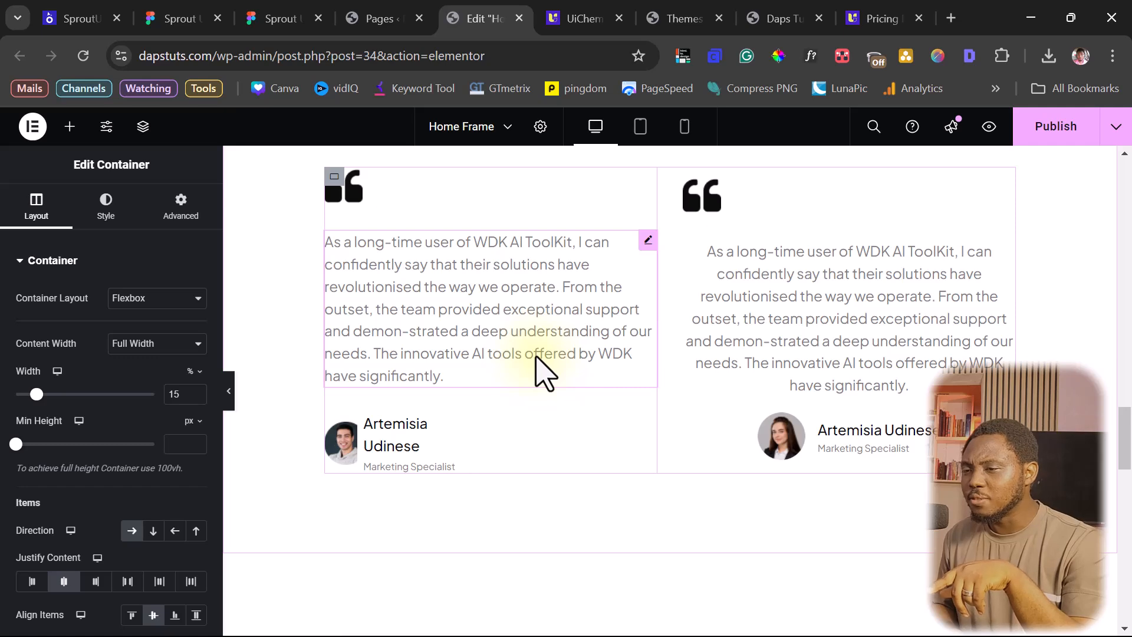
scroll(540, 374, up, 2)
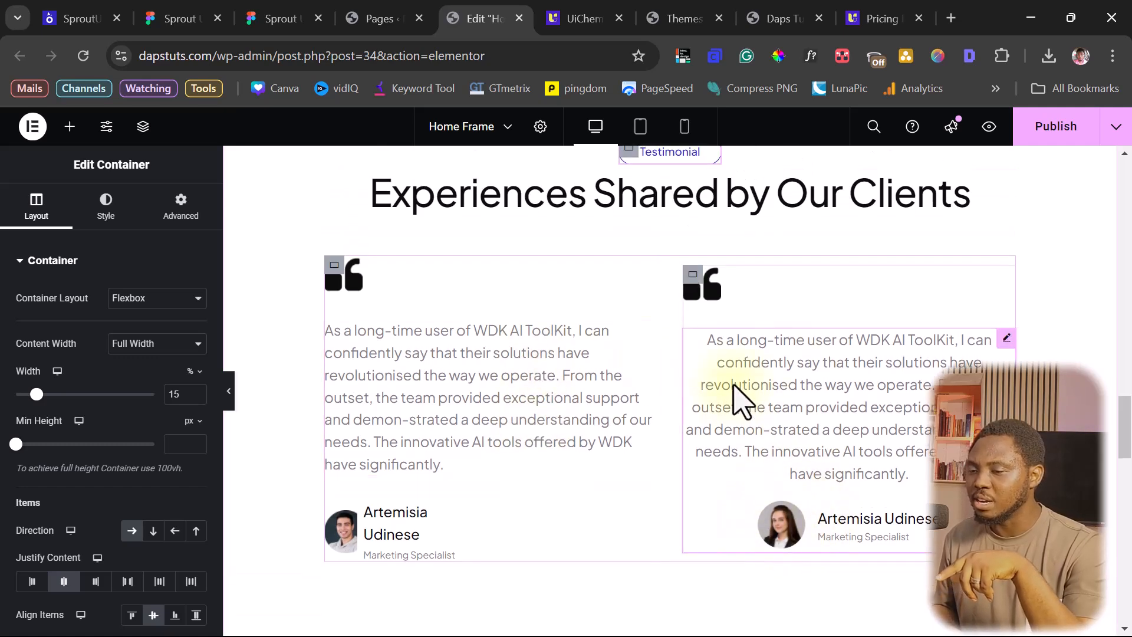
click(427, 364)
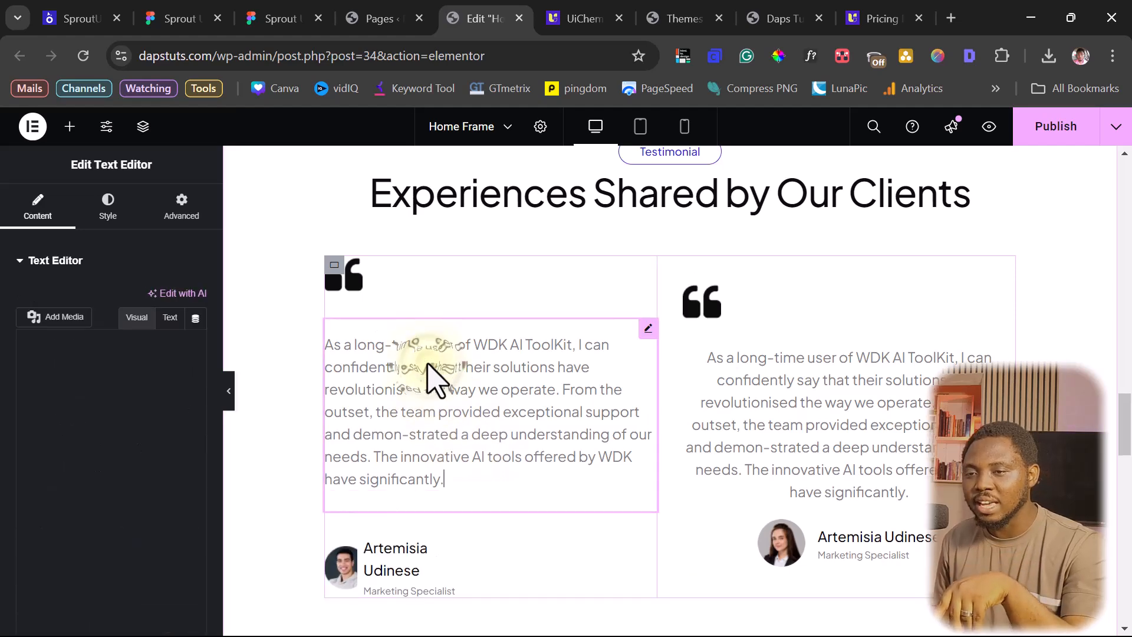
click(411, 579)
click(406, 594)
click(831, 514)
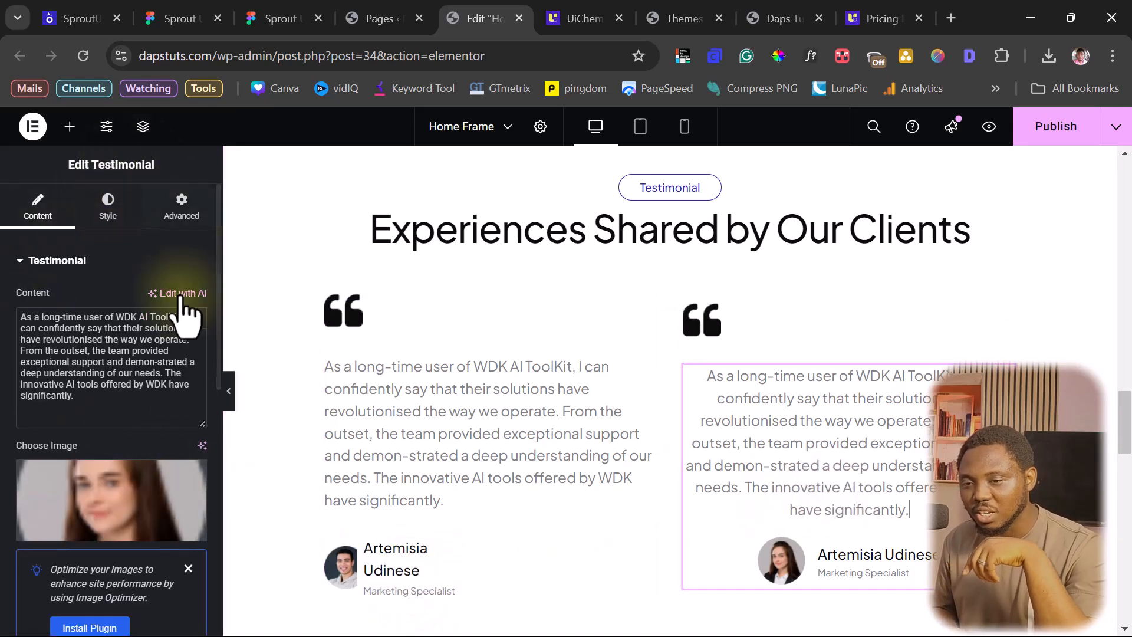
scroll(120, 369, down, 3)
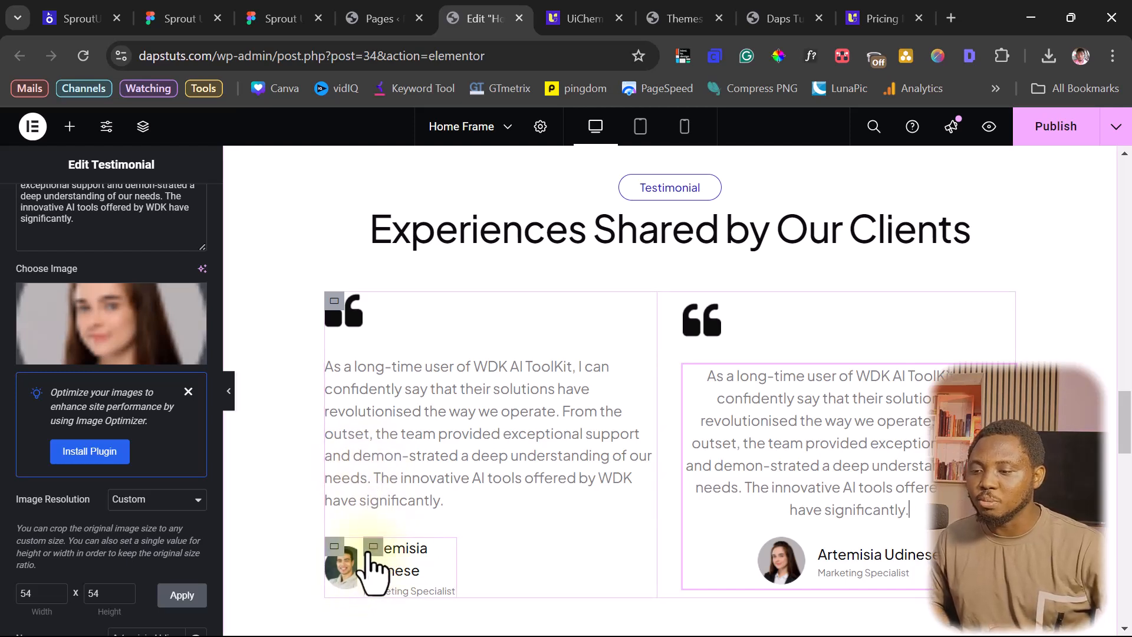
Widen the author details container below the first testimonial to about 70.24%
click(337, 551)
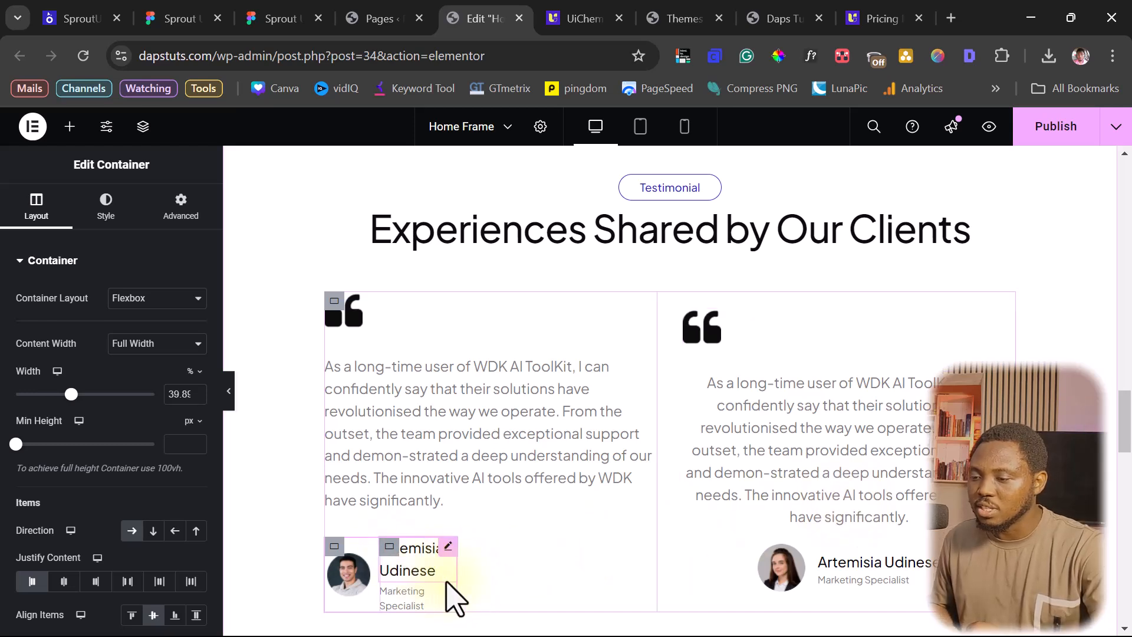
drag(455, 579, 556, 587)
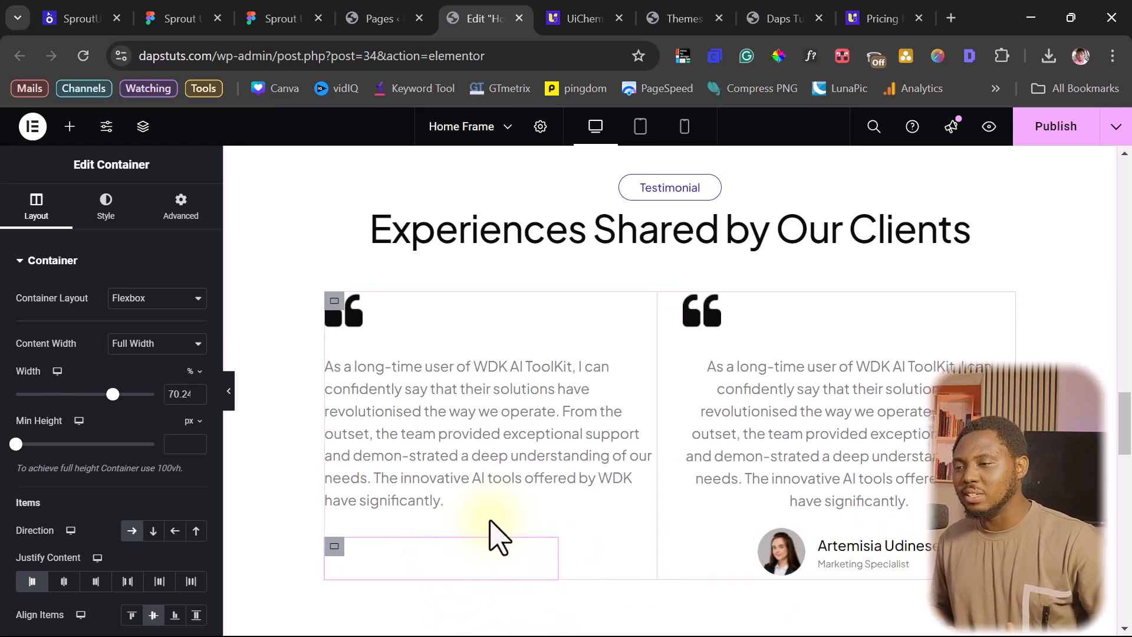
Widen the "Take Action now" badge container in the call-to-action section so its text fits on one line
scroll(655, 469, down, 7)
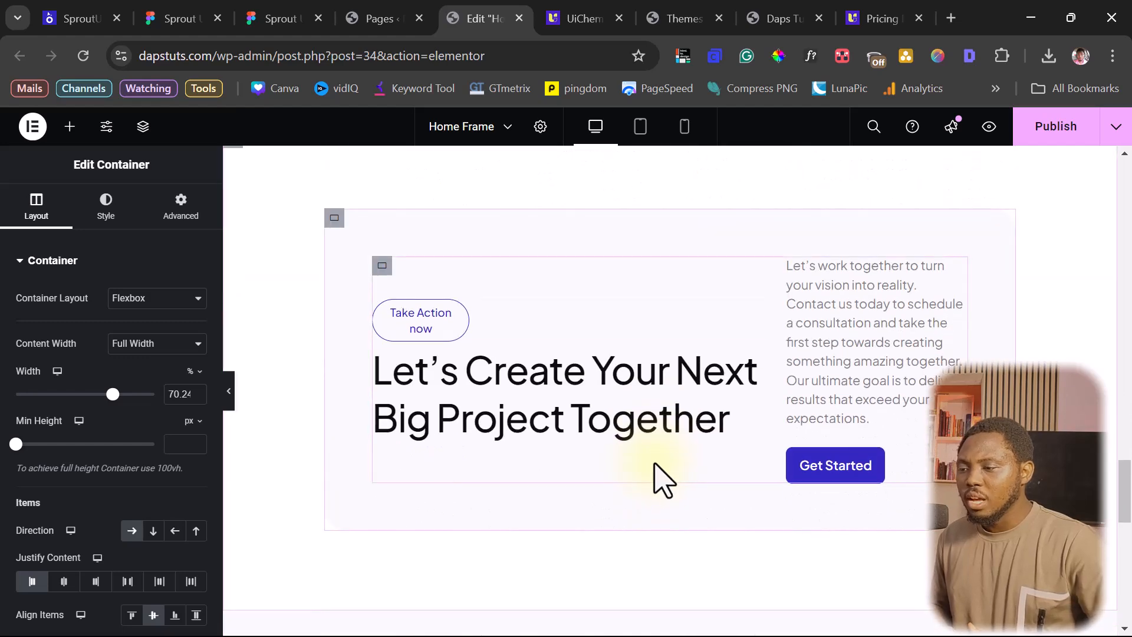
scroll(576, 353, down, 6)
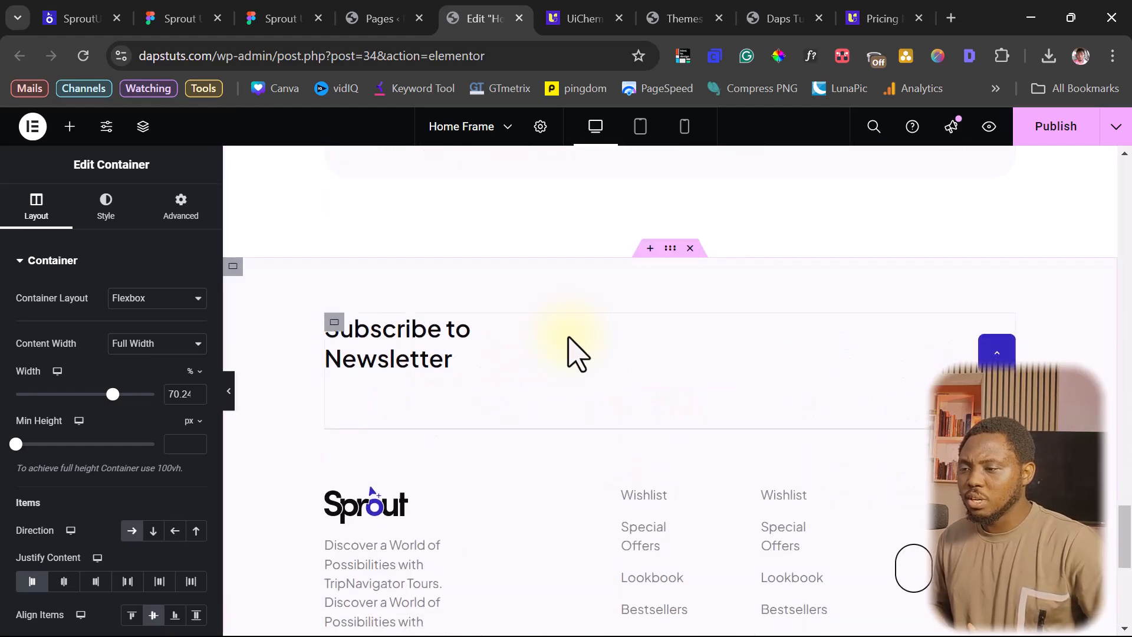
scroll(566, 353, up, 6)
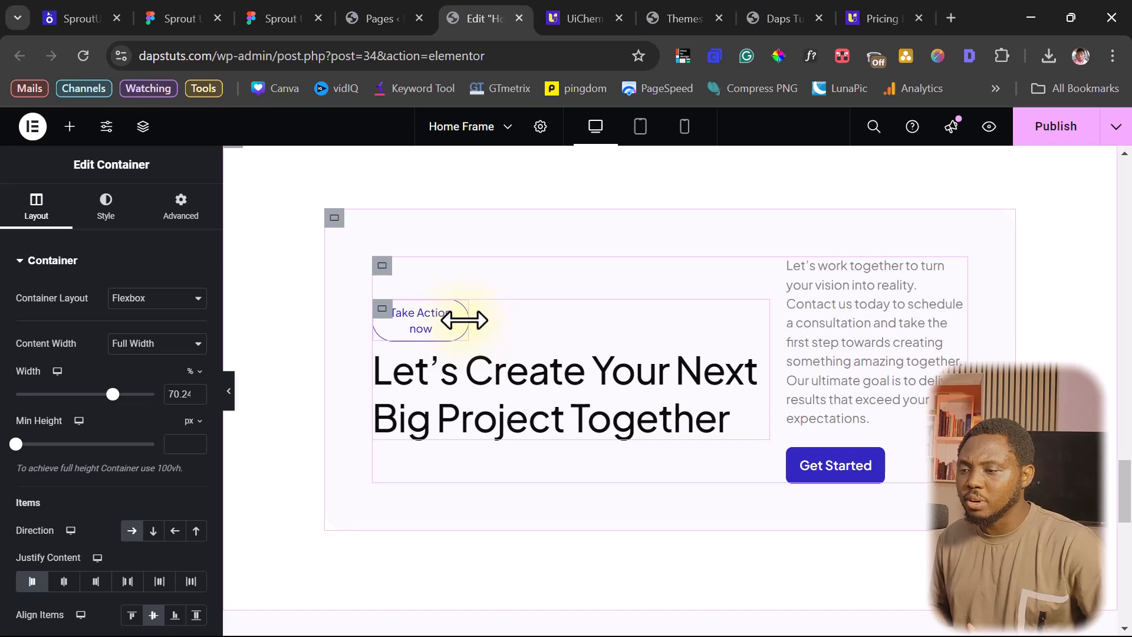
click(382, 307)
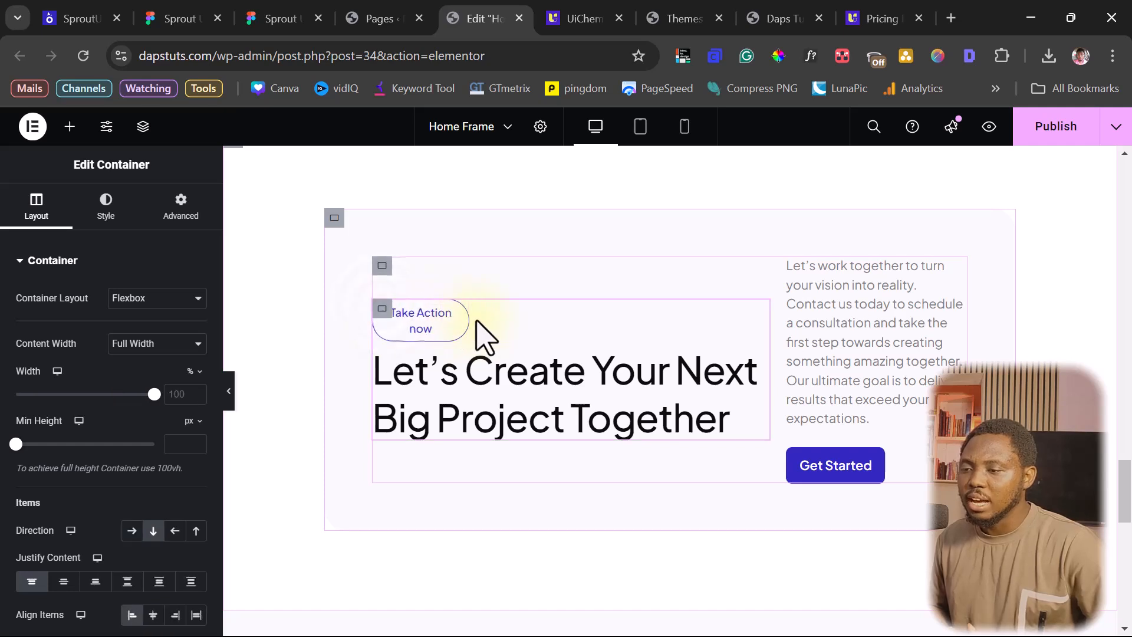
drag(466, 320, 414, 347)
drag(533, 356, 518, 379)
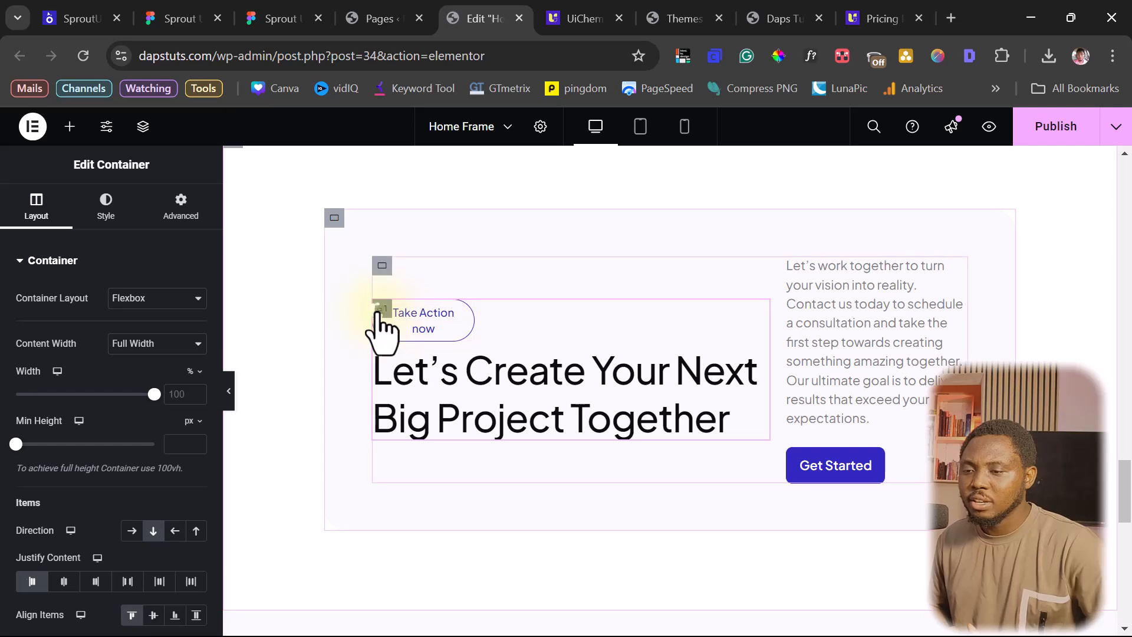
click(424, 324)
drag(472, 321, 486, 325)
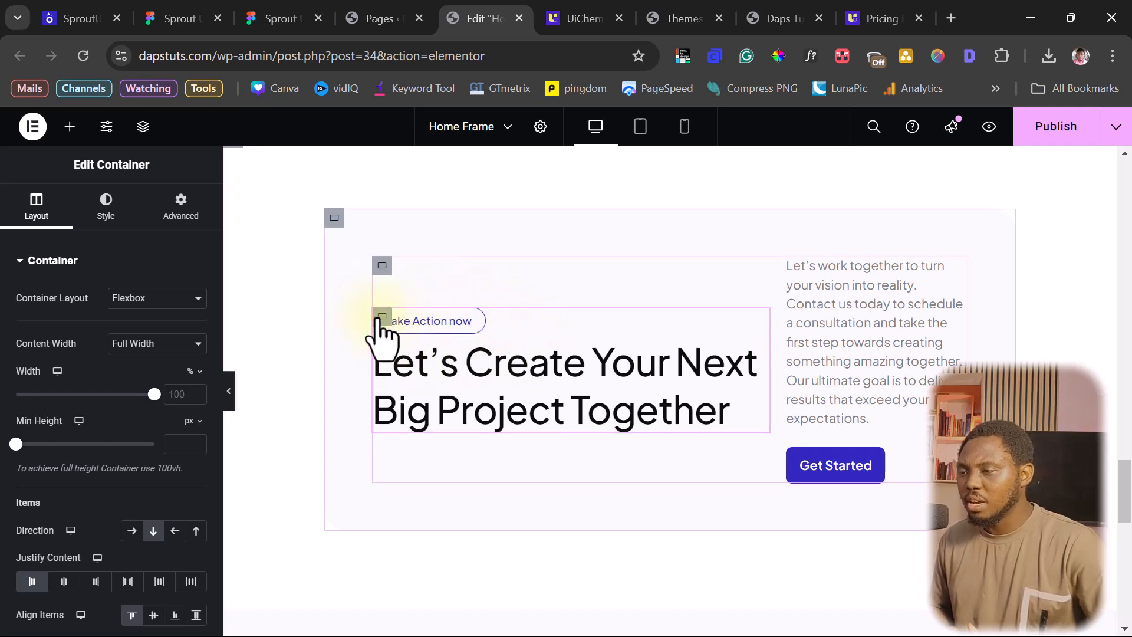
Examine the newsletter and footer sections for layout problems and return to the testimonials
scroll(526, 368, down, 3)
scroll(527, 378, down, 3)
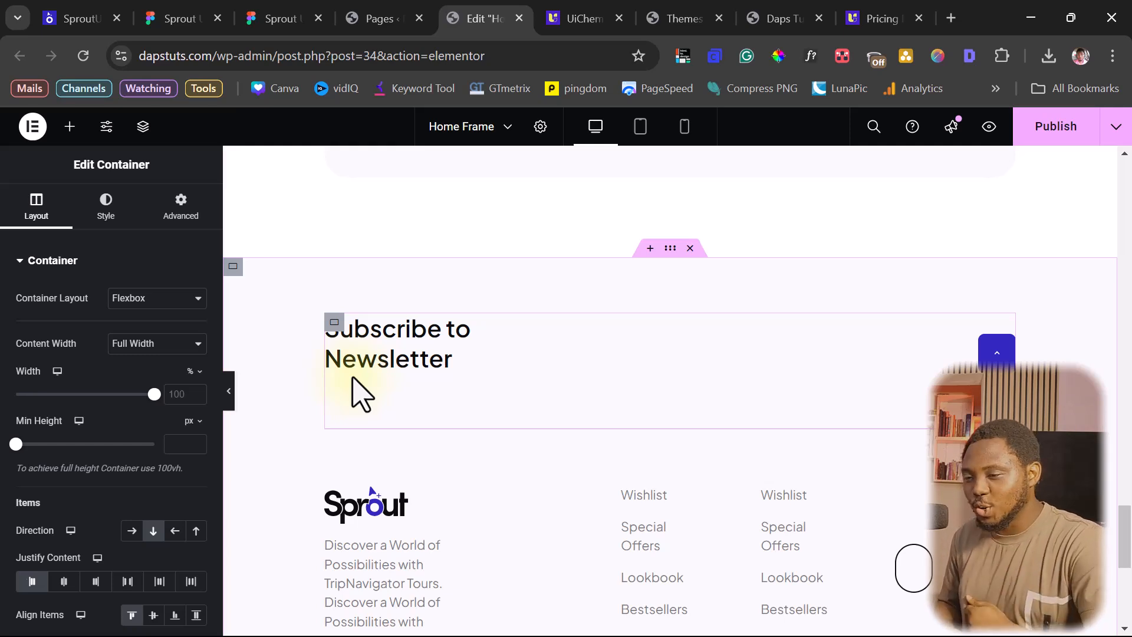
scroll(481, 404, down, 3)
scroll(590, 331, up, 2)
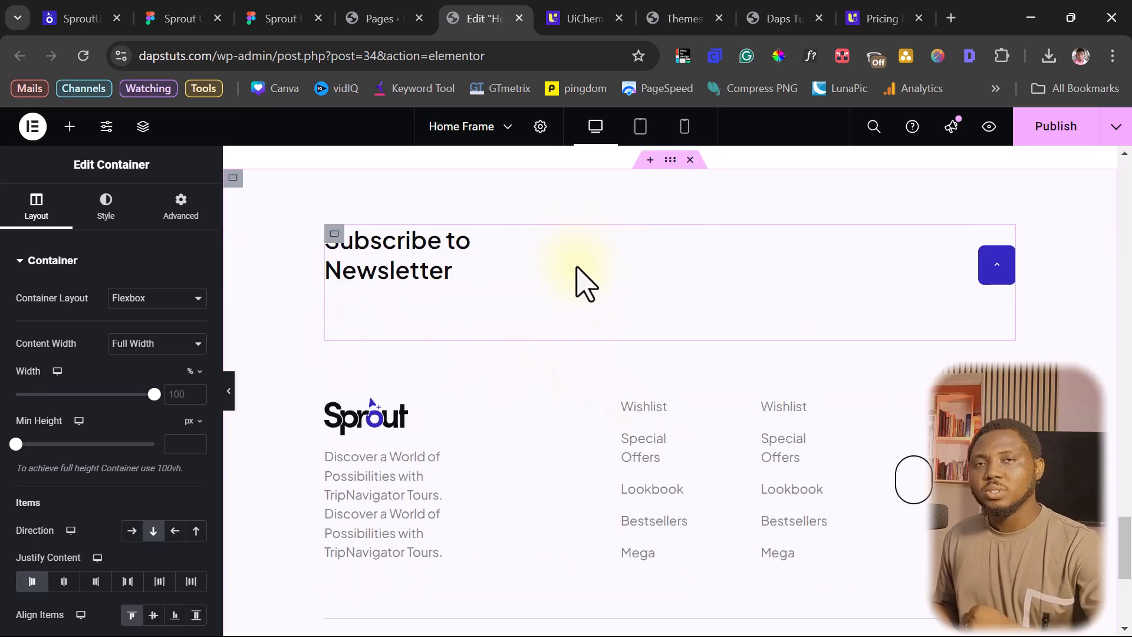
scroll(585, 285, up, 10)
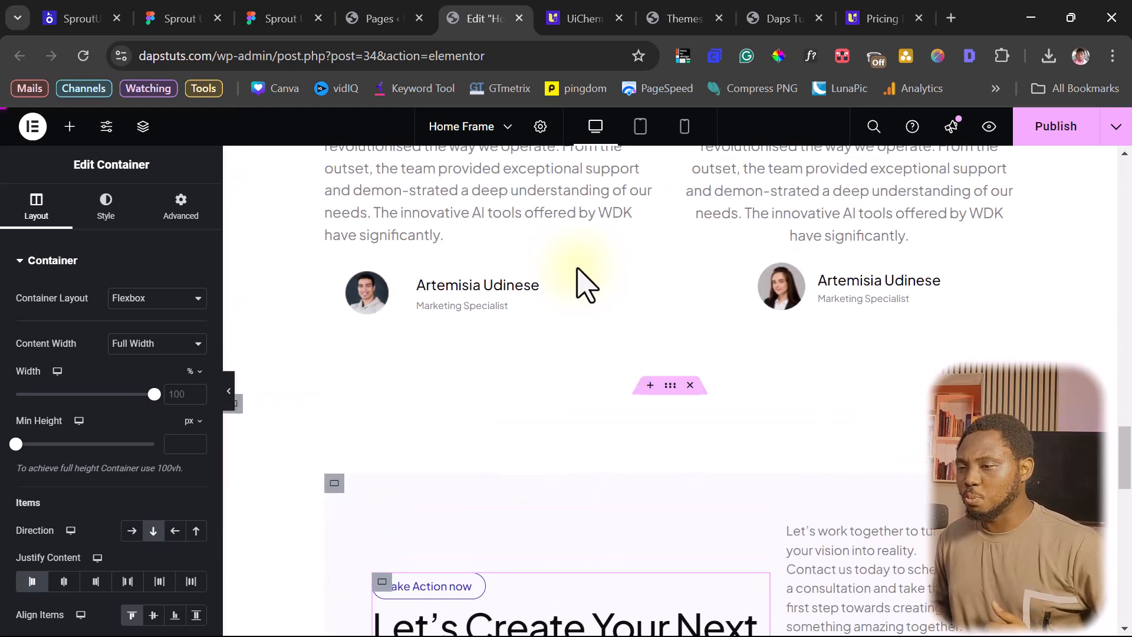
In the tablet view, widen the first testimonial's author details container and the "Take Action now" badge so their text fits on one line
click(641, 128)
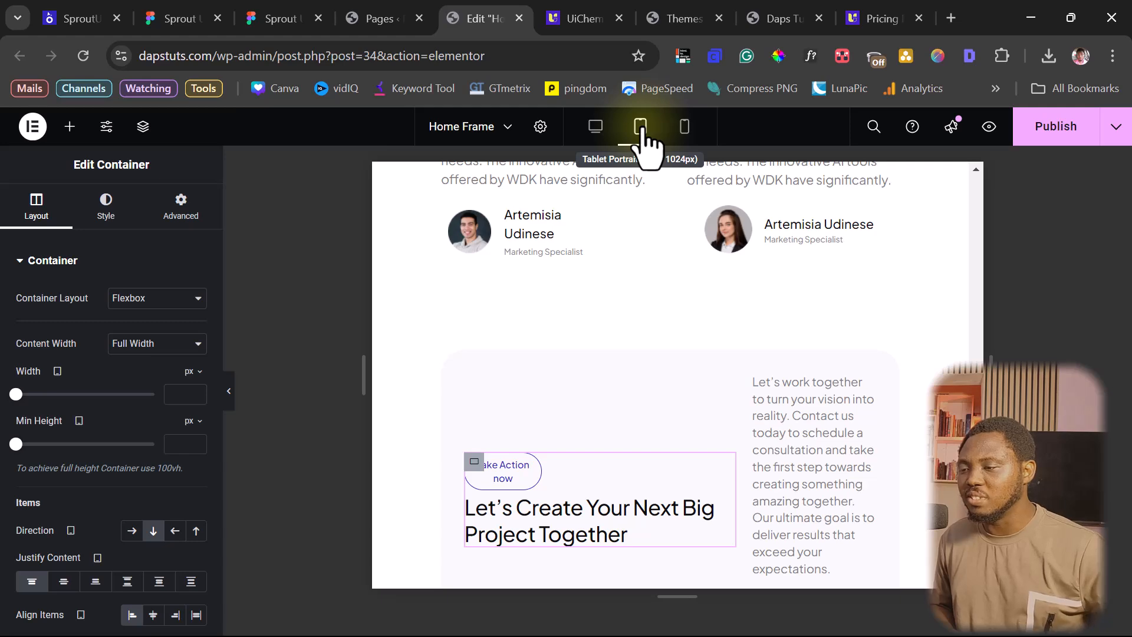
scroll(693, 330, up, 5)
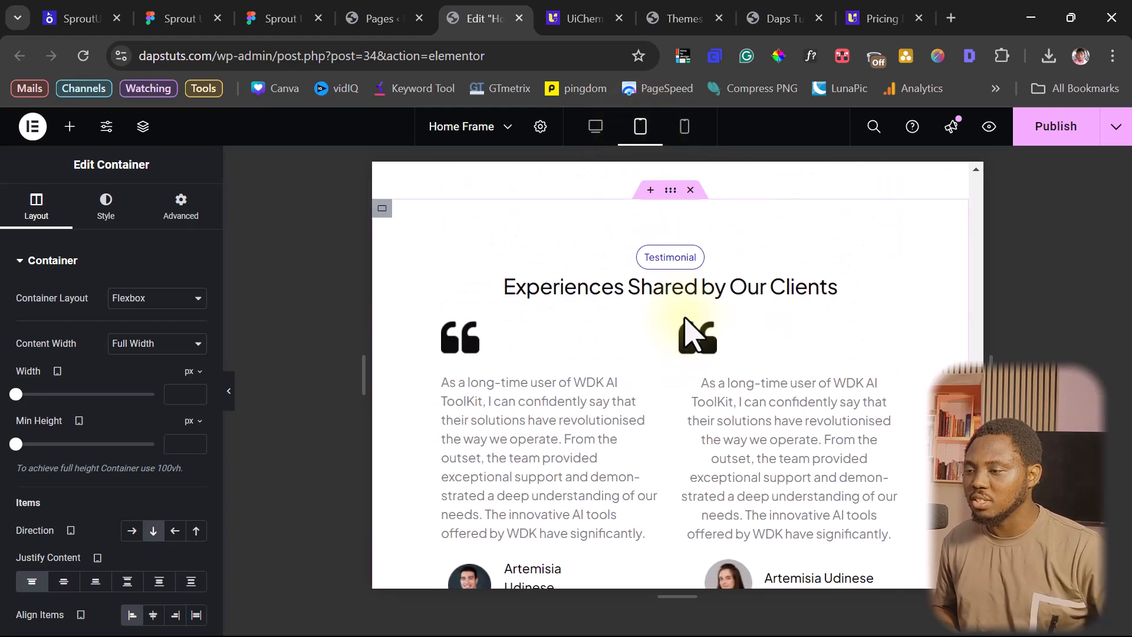
scroll(784, 377, down, 3)
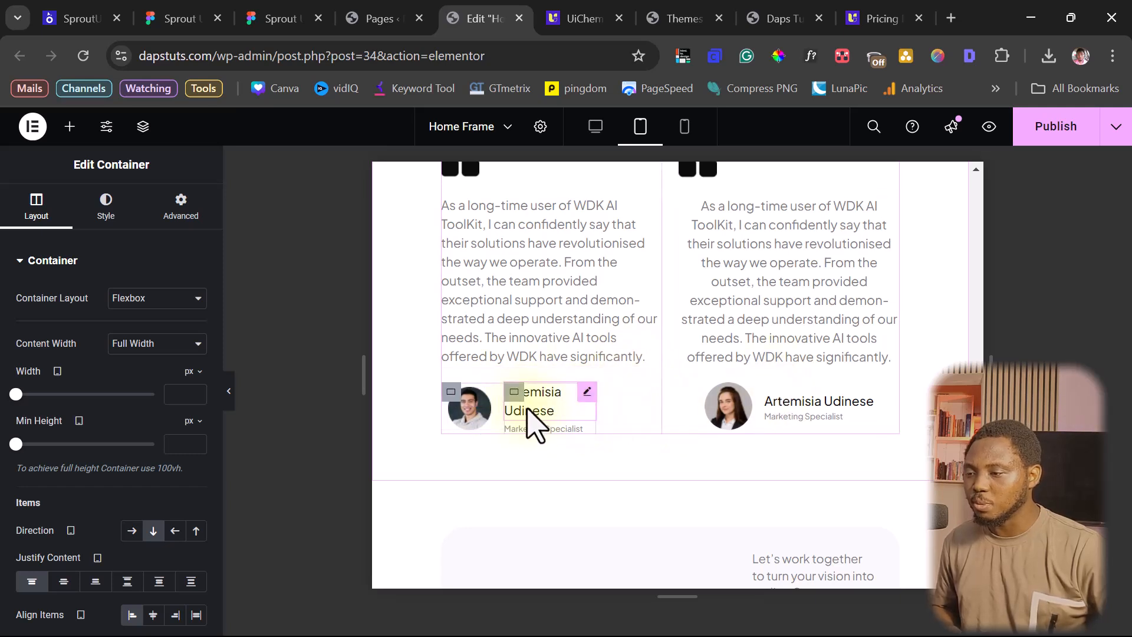
drag(593, 404, 620, 404)
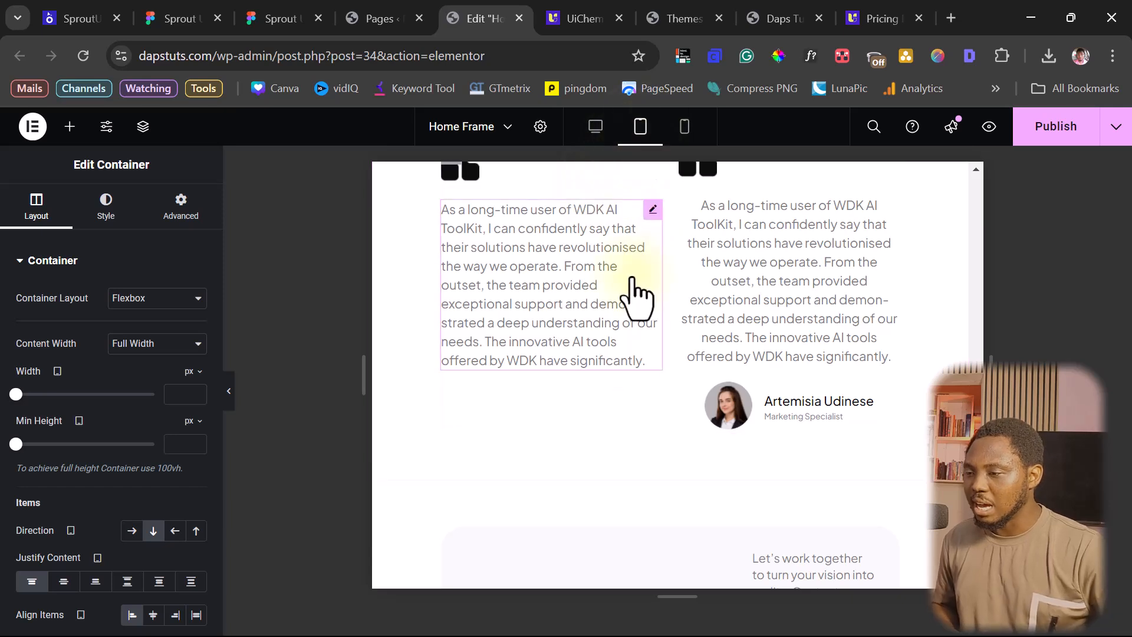
scroll(631, 299, down, 5)
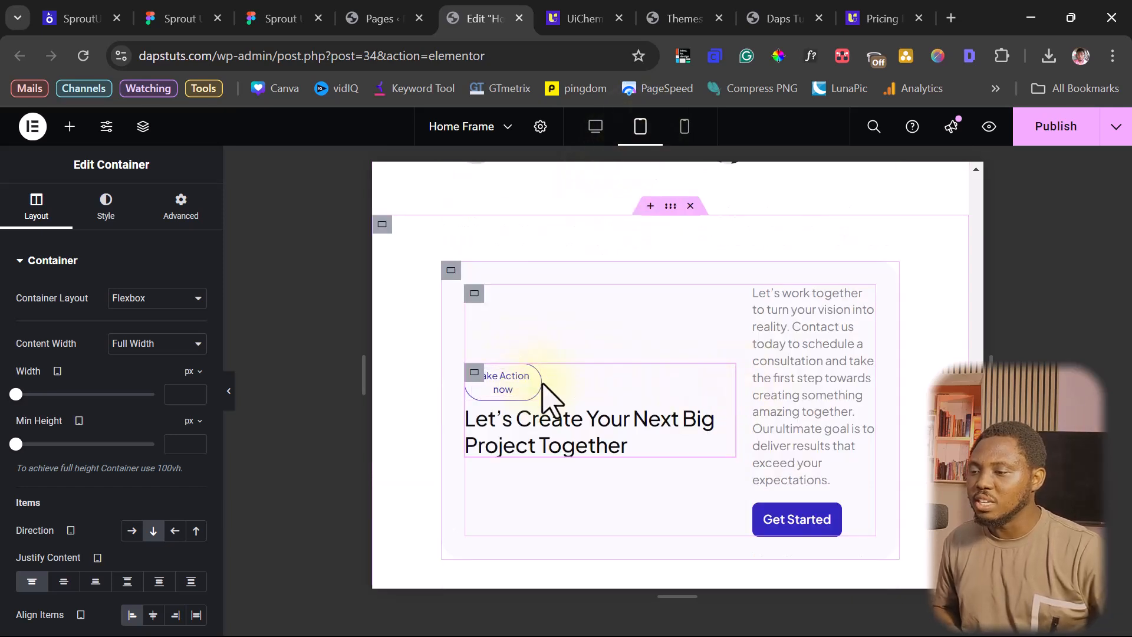
drag(539, 379, 575, 391)
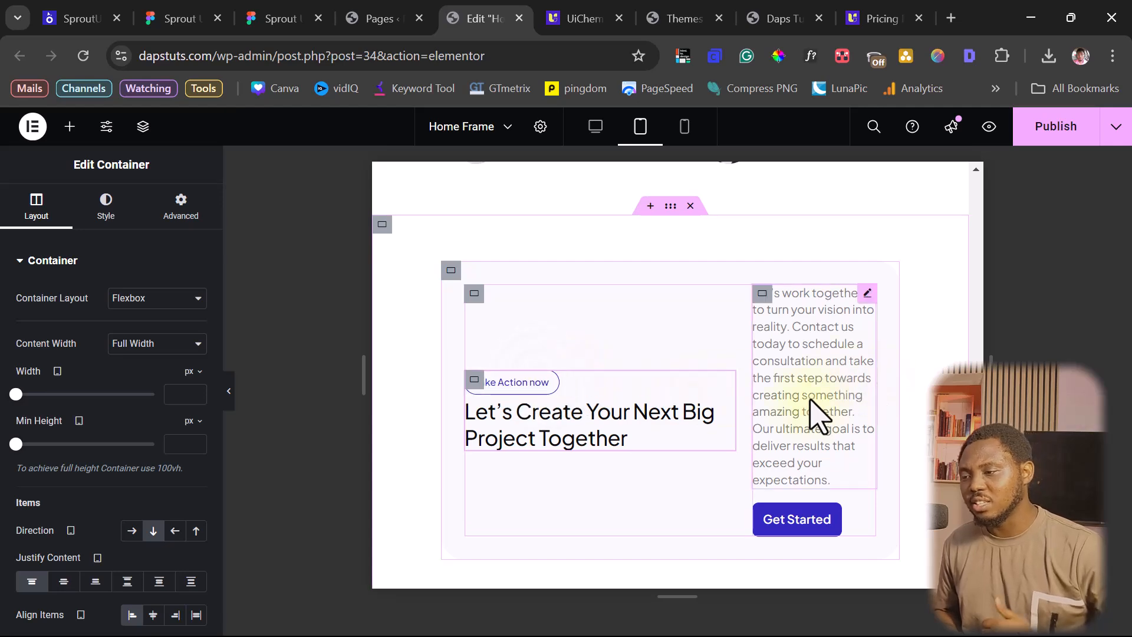
Examine the page's sections up to the header in the tablet view and the mobile view for layout problems
scroll(816, 414, up, 15)
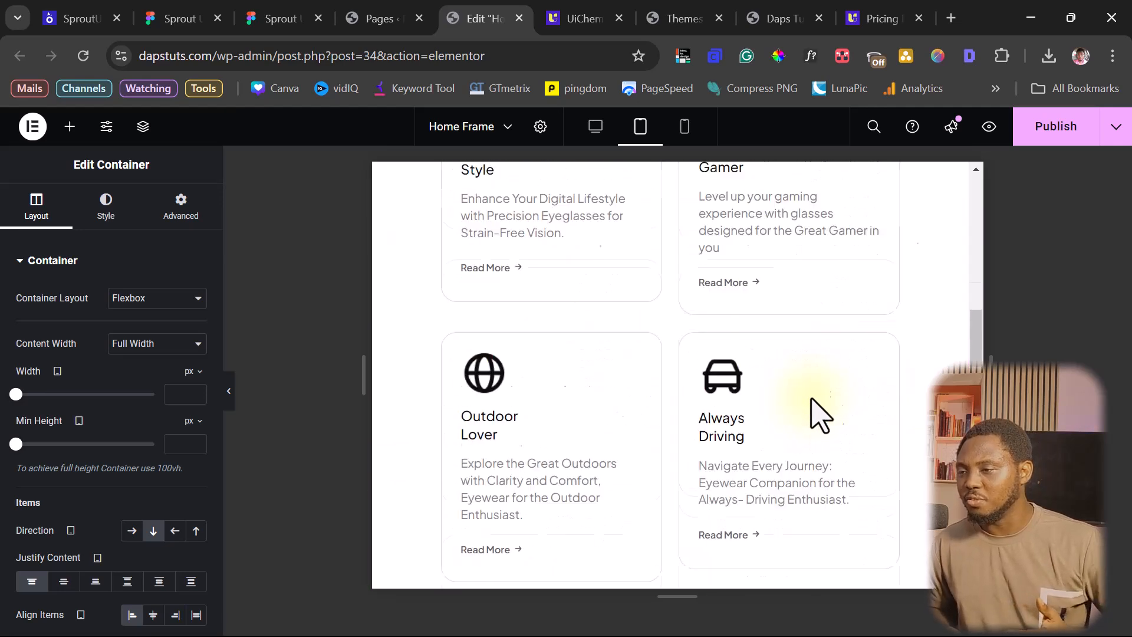
scroll(817, 414, down, 5)
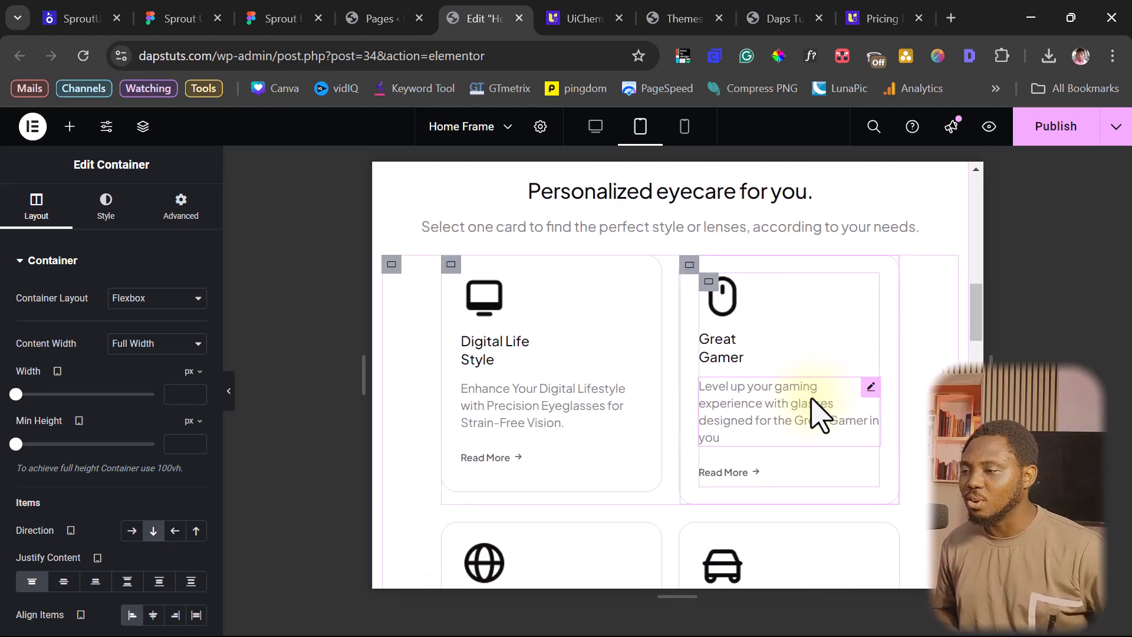
scroll(727, 322, up, 10)
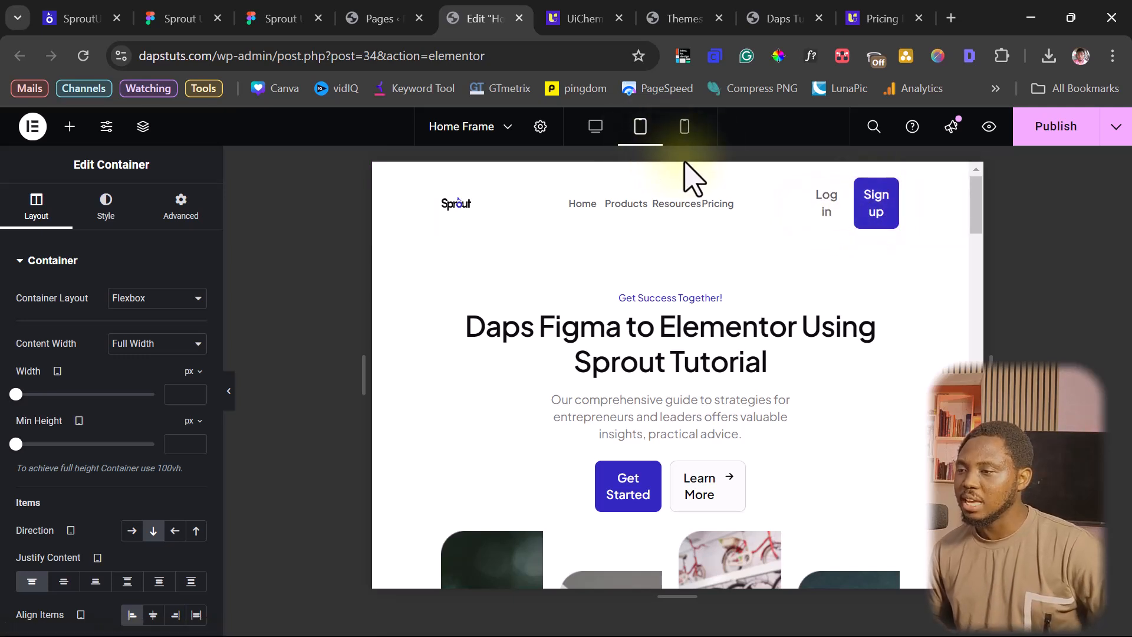
click(684, 129)
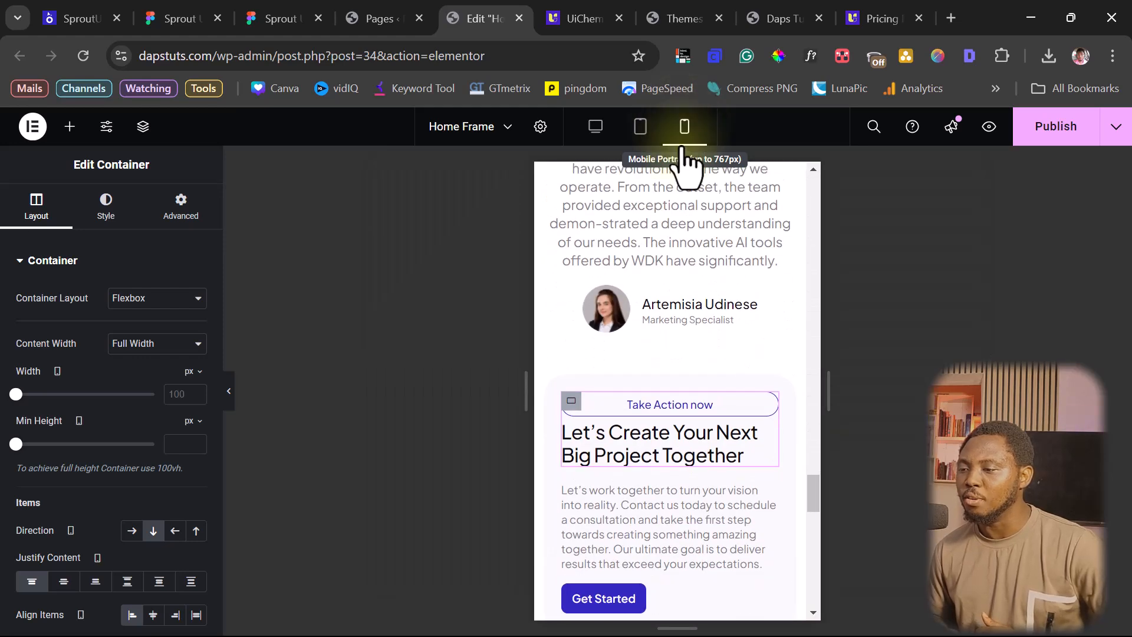
scroll(652, 331, down, 15)
scroll(646, 322, up, 10)
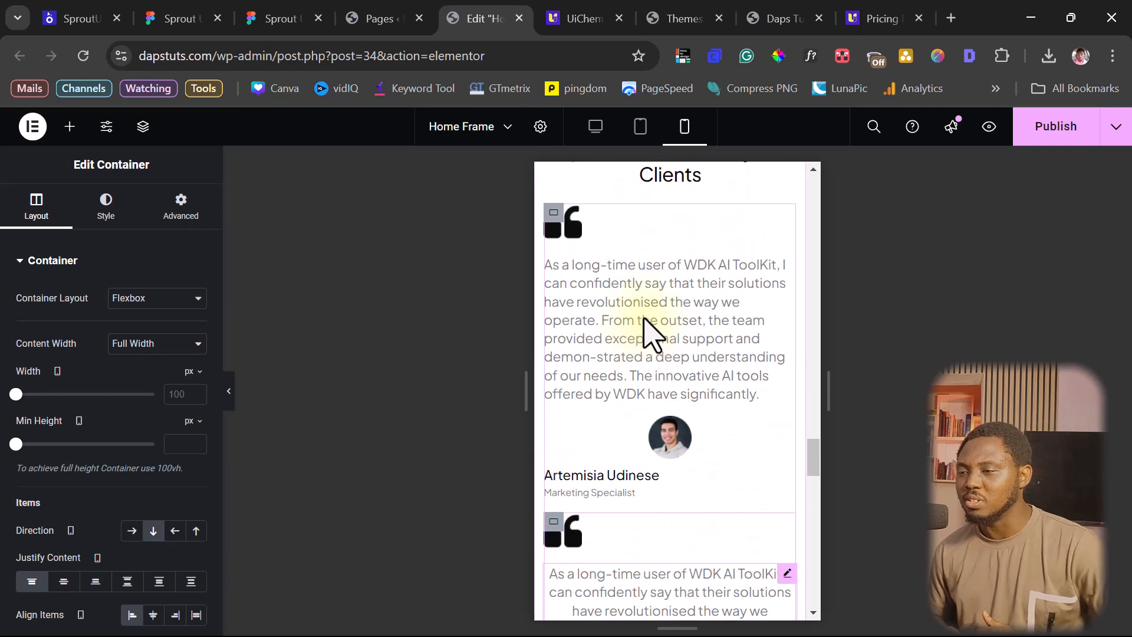
scroll(644, 318, up, 6)
scroll(652, 334, up, 8)
scroll(652, 334, up, 8)
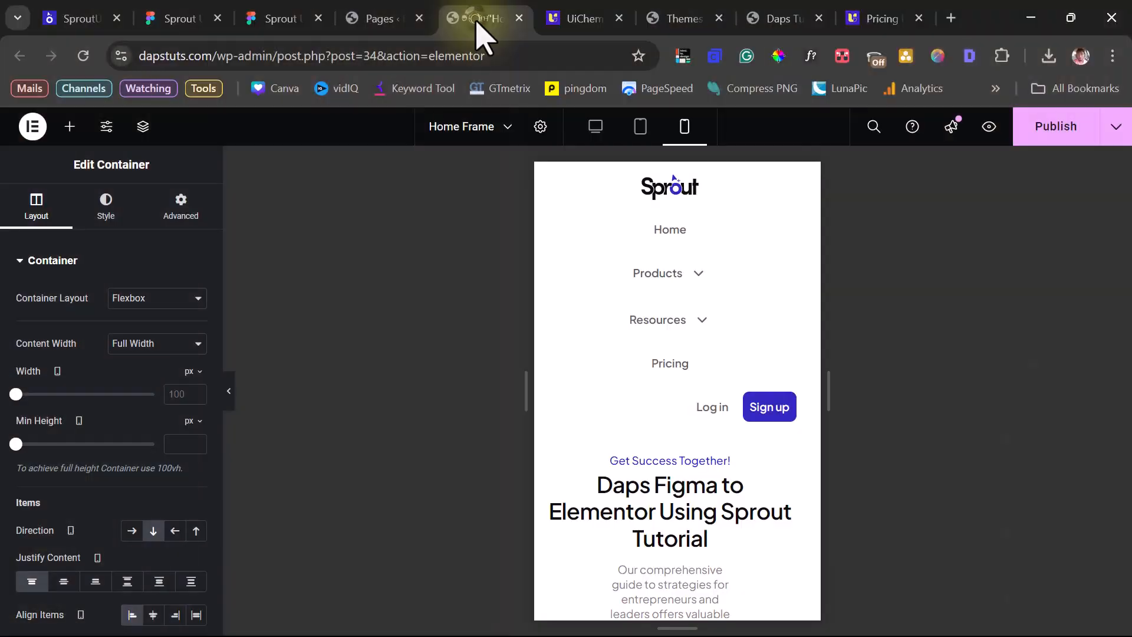
Restore the desktop view, switch to the Sprout UI design in Figma, and delete the footer from the Home Frame
click(596, 126)
click(295, 17)
scroll(607, 531, up, 6)
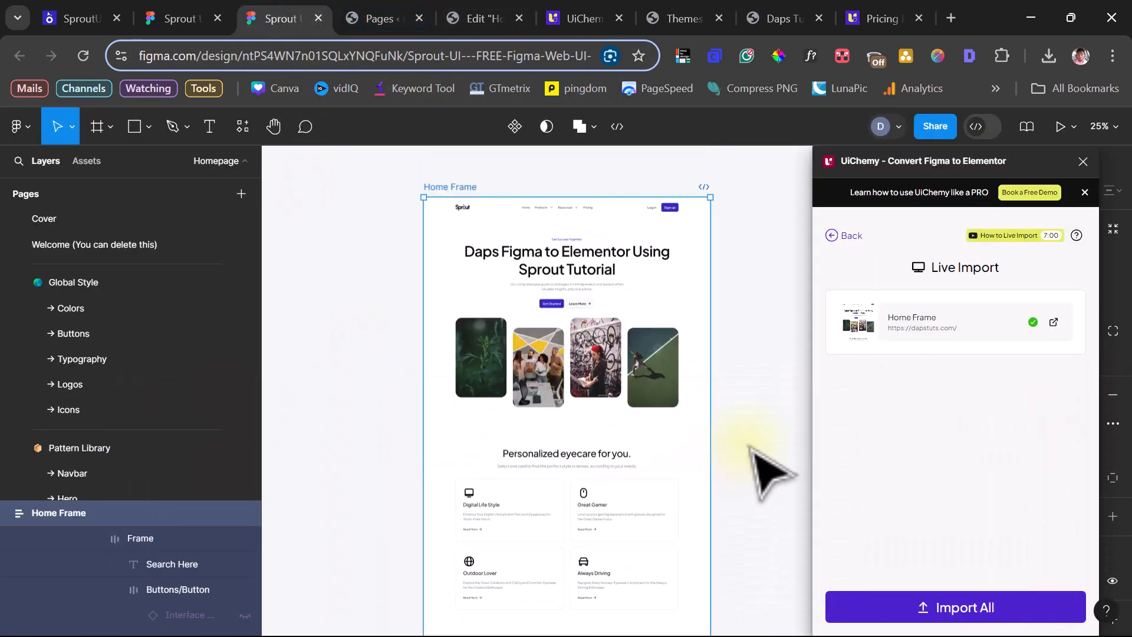
scroll(753, 450, down, 7)
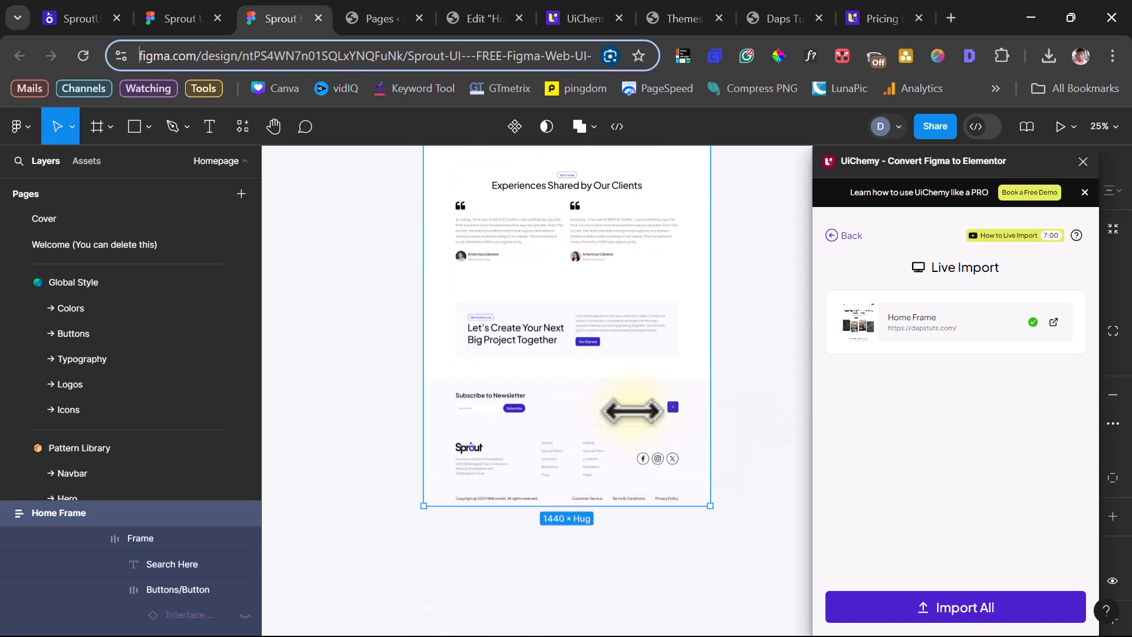
click(571, 410)
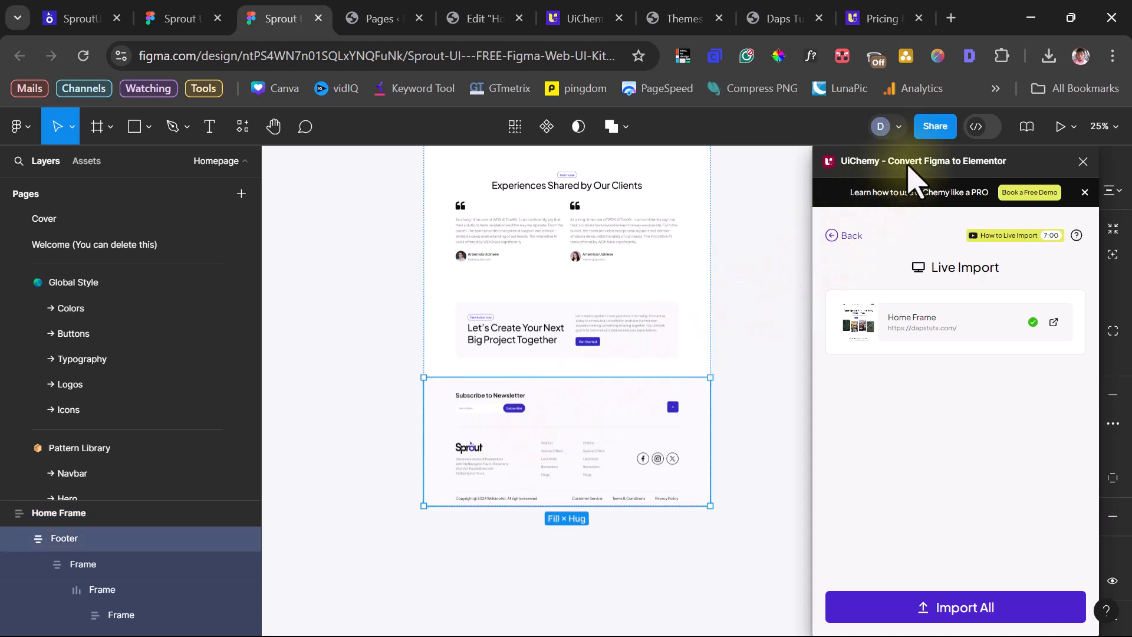
drag(922, 168, 248, 218)
click(583, 402)
click(586, 401)
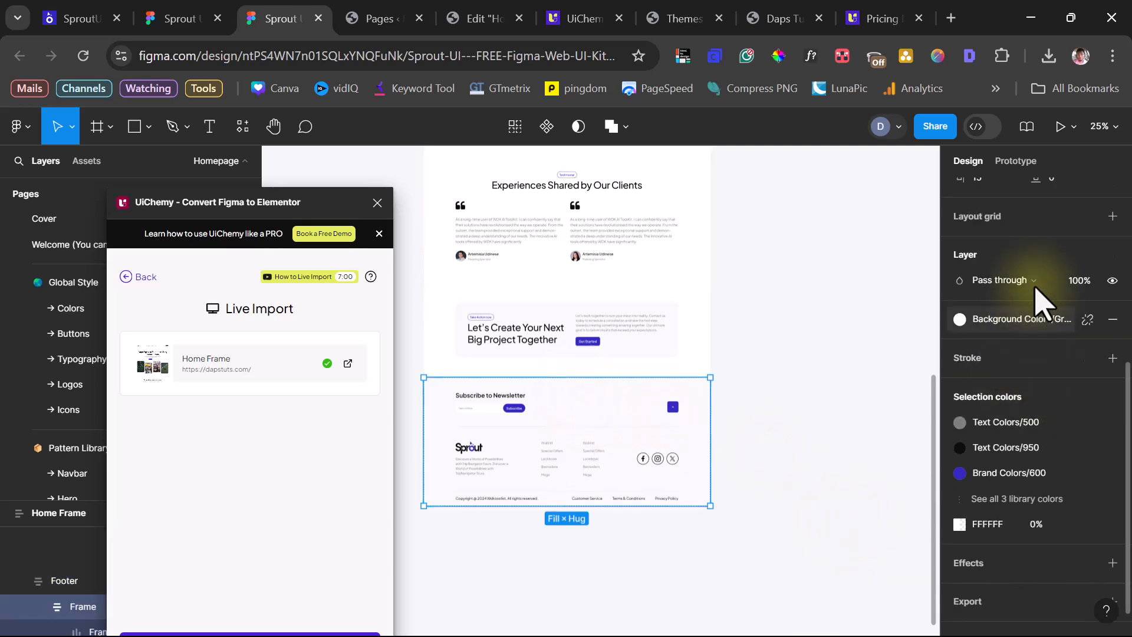
scroll(1052, 369, down, 1)
scroll(1058, 386, up, 5)
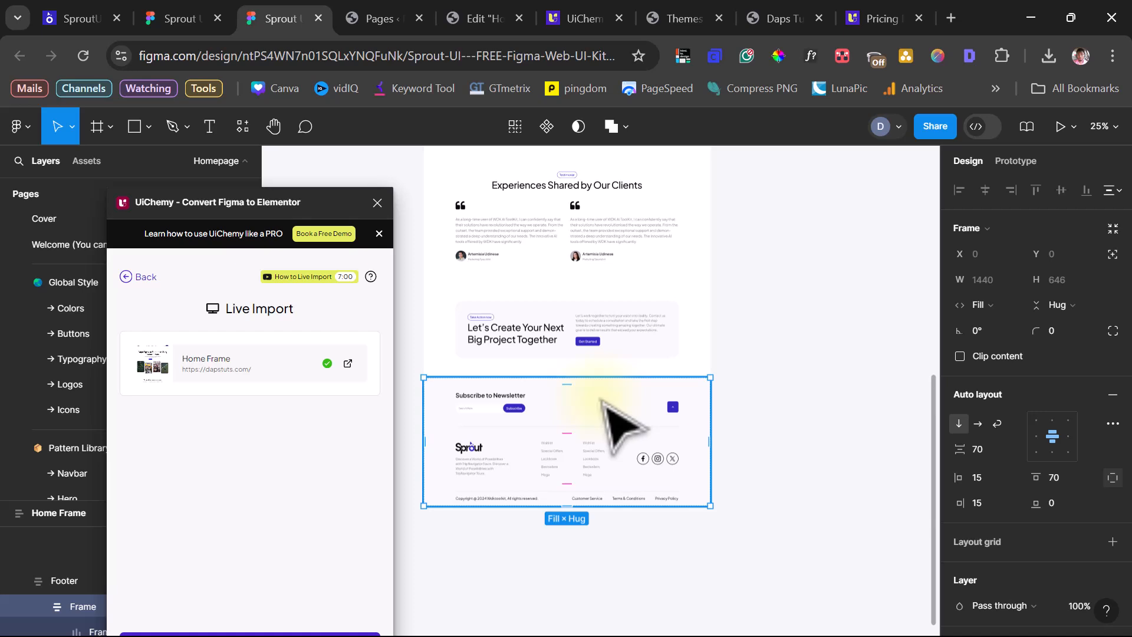
key(Delete)
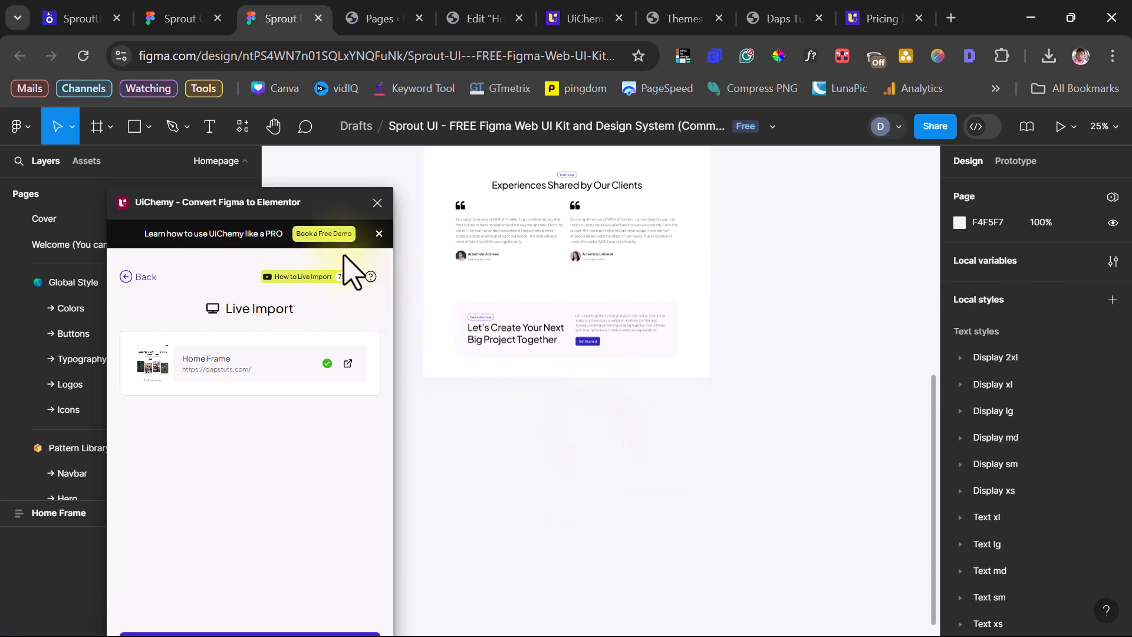
Insert an instance of the local Footer component at the bottom of the Home Frame, below the call-to-action section
drag(270, 208, 882, 228)
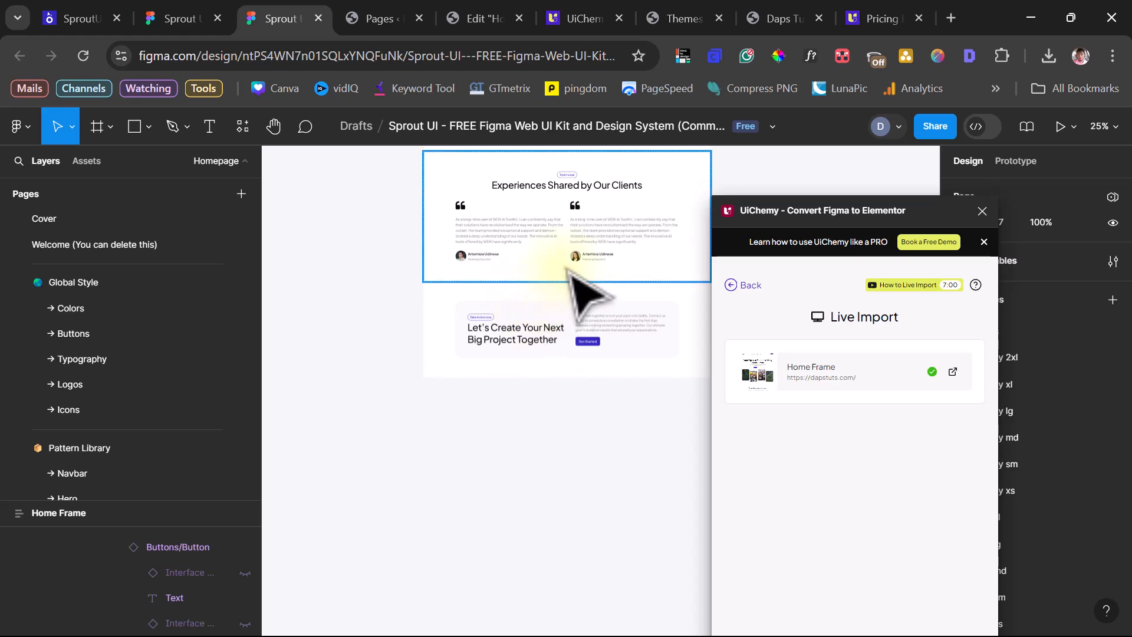
click(87, 161)
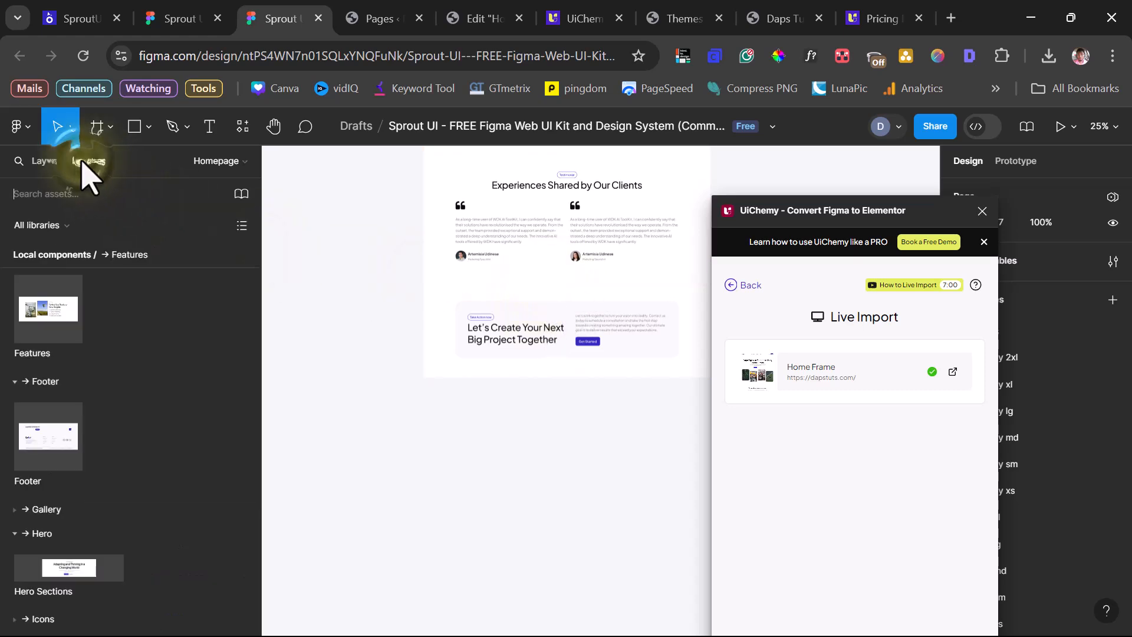
click(44, 454)
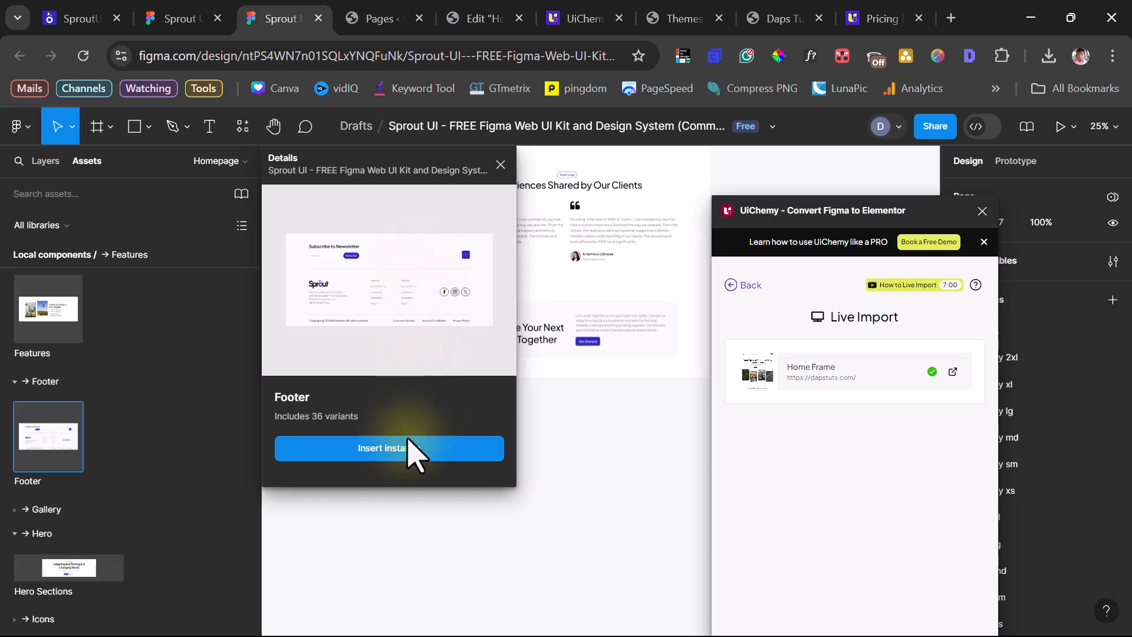
click(392, 451)
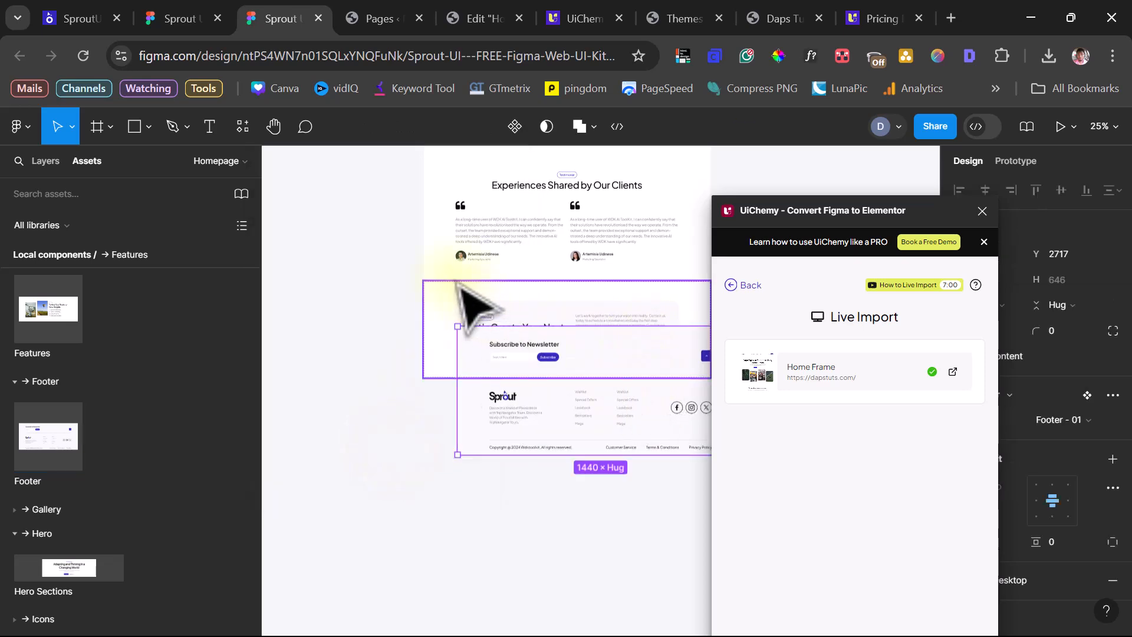
drag(457, 298, 526, 341)
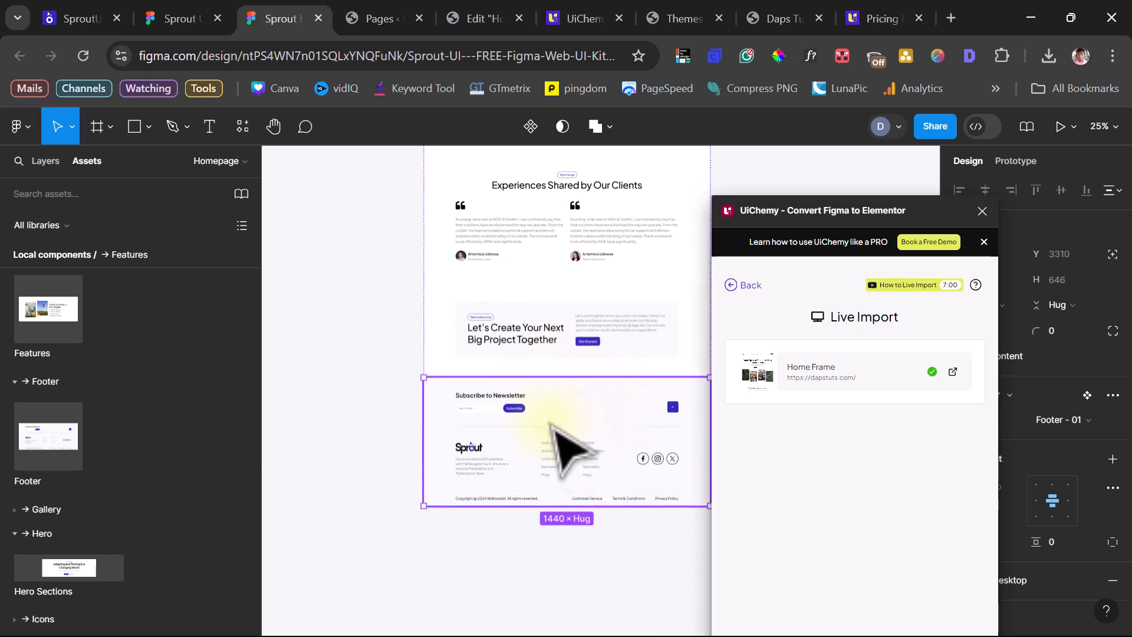
Change the inserted footer's variant to Footer - 07
drag(849, 213, 279, 204)
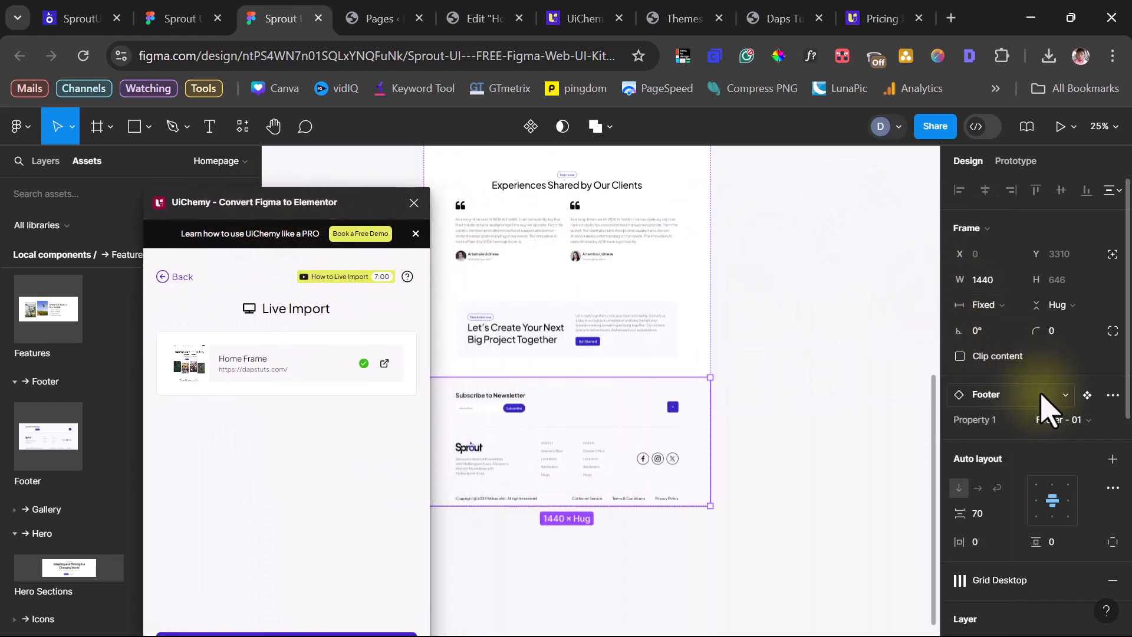
click(1052, 421)
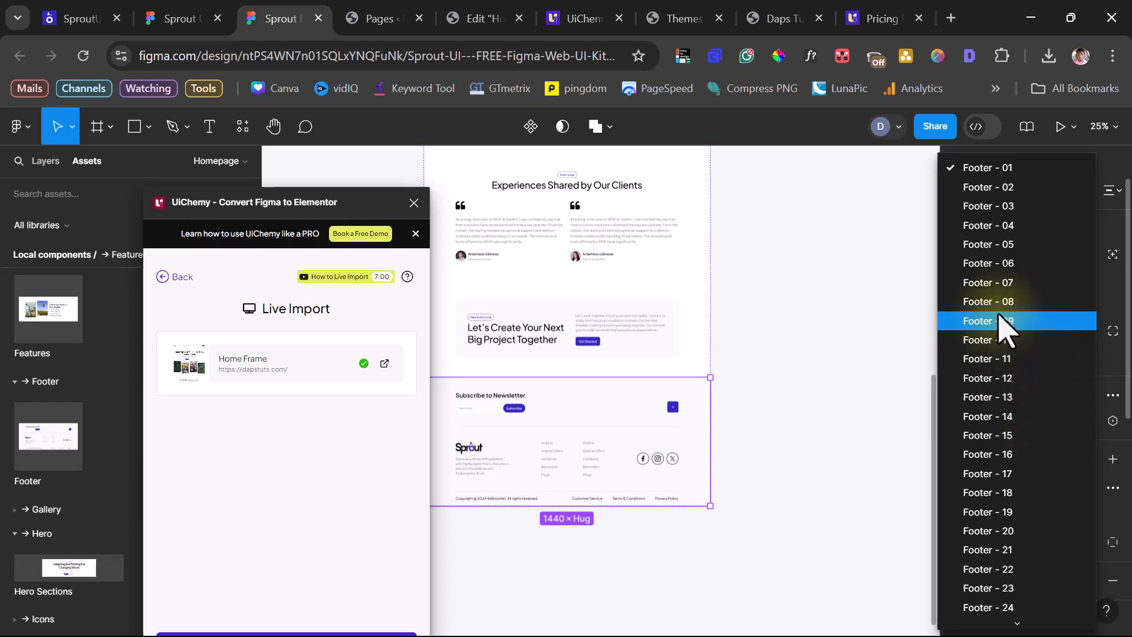
click(1003, 188)
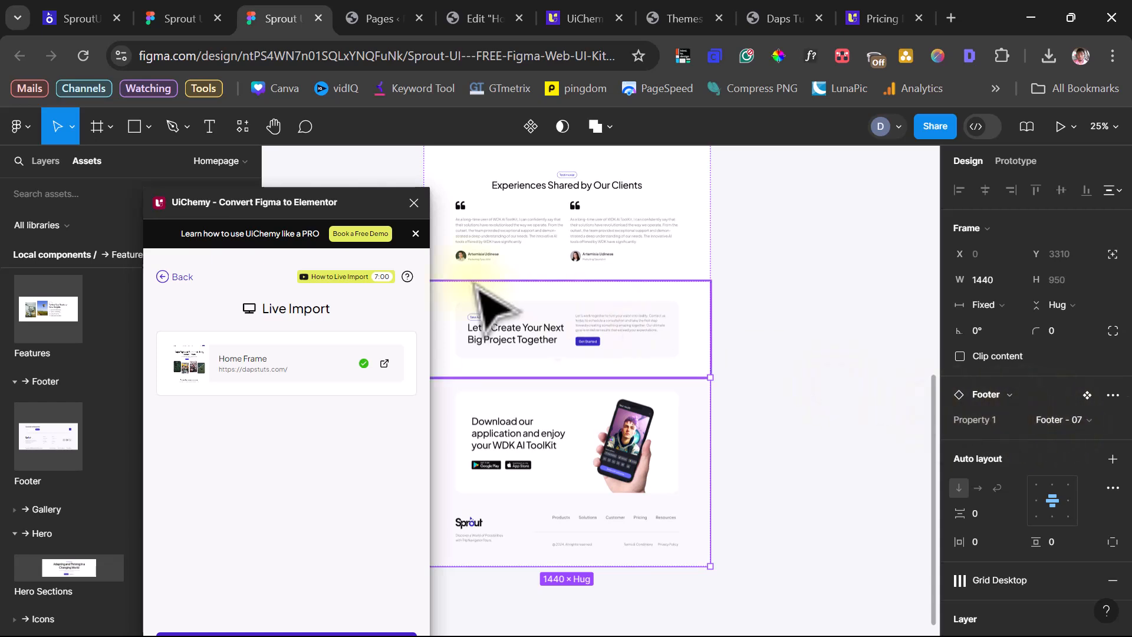
Convert the whole Home Frame to Elementor with UiChemy's Express Convert method
drag(354, 203, 891, 196)
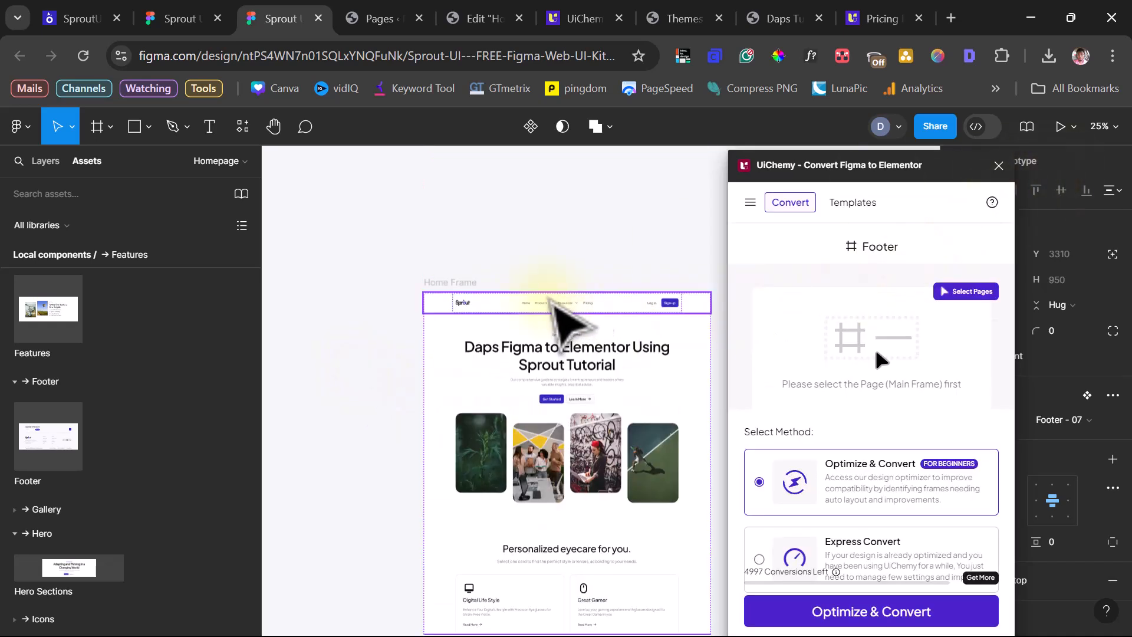
click(454, 283)
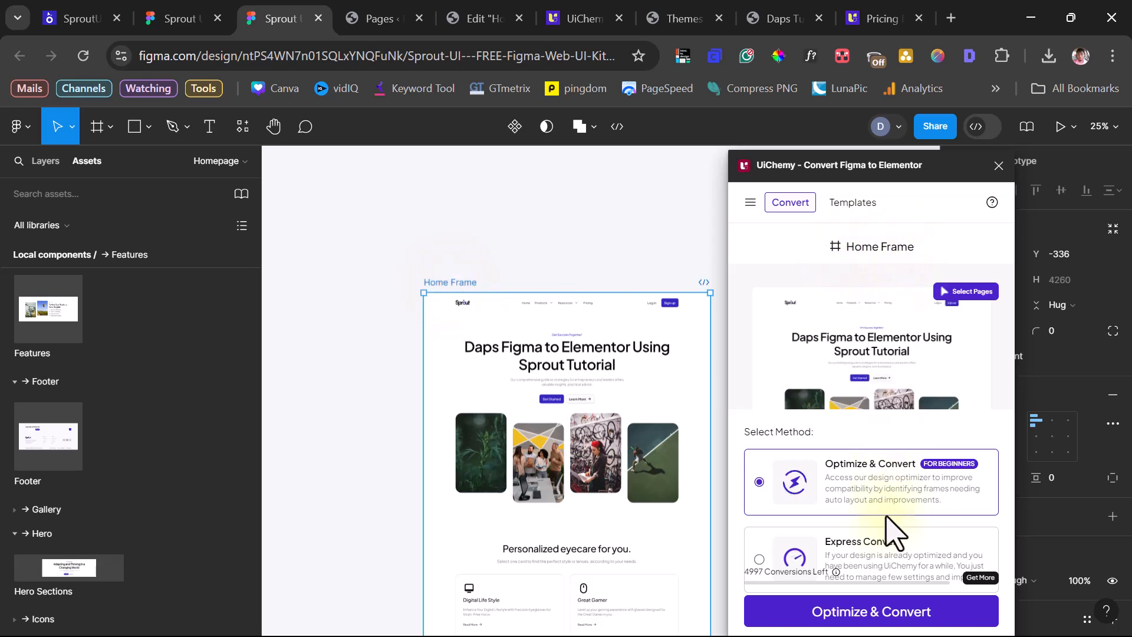
click(883, 569)
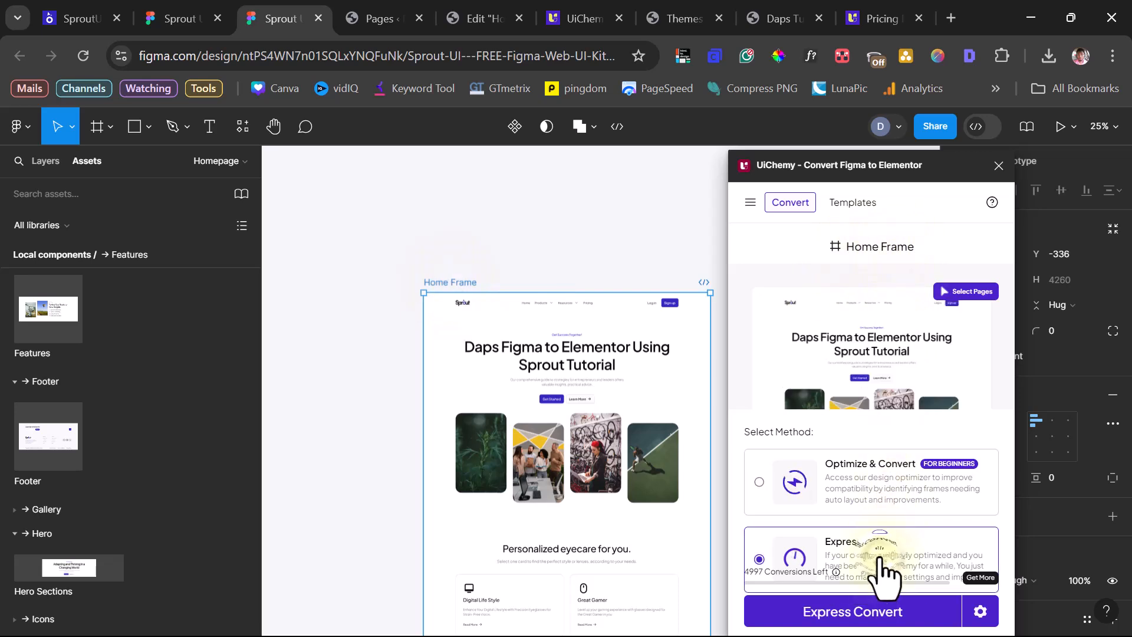
click(880, 616)
Start a Live Import of the converted Home Frame to dapstuts.com, using the Existing method and exporting to Page
scroll(926, 461, down, 1)
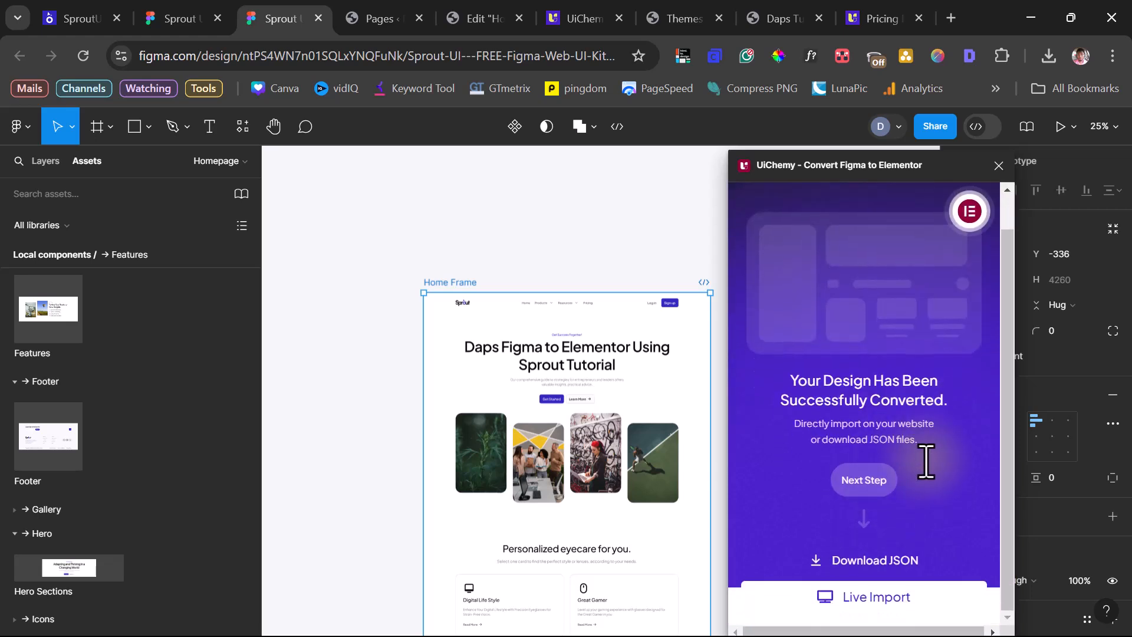
click(863, 607)
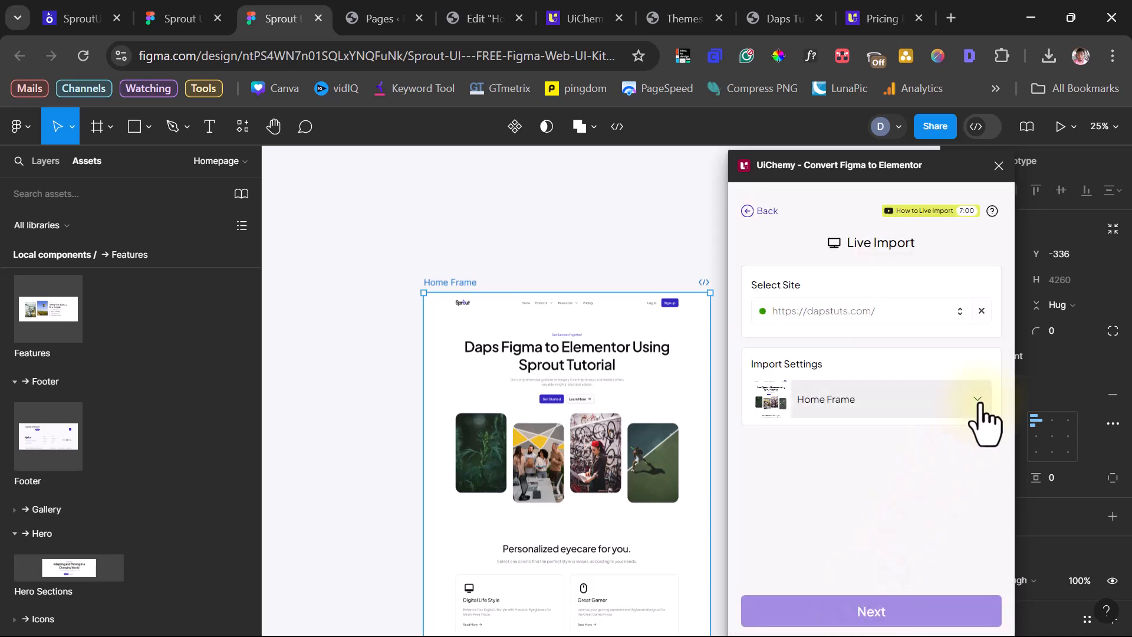
click(804, 406)
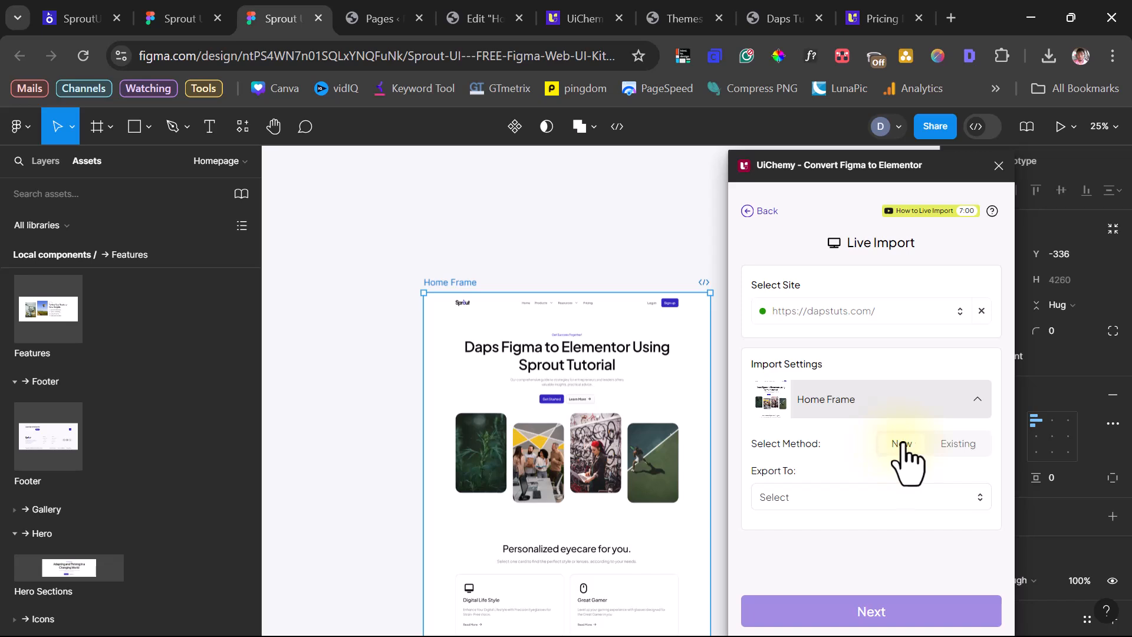
click(965, 448)
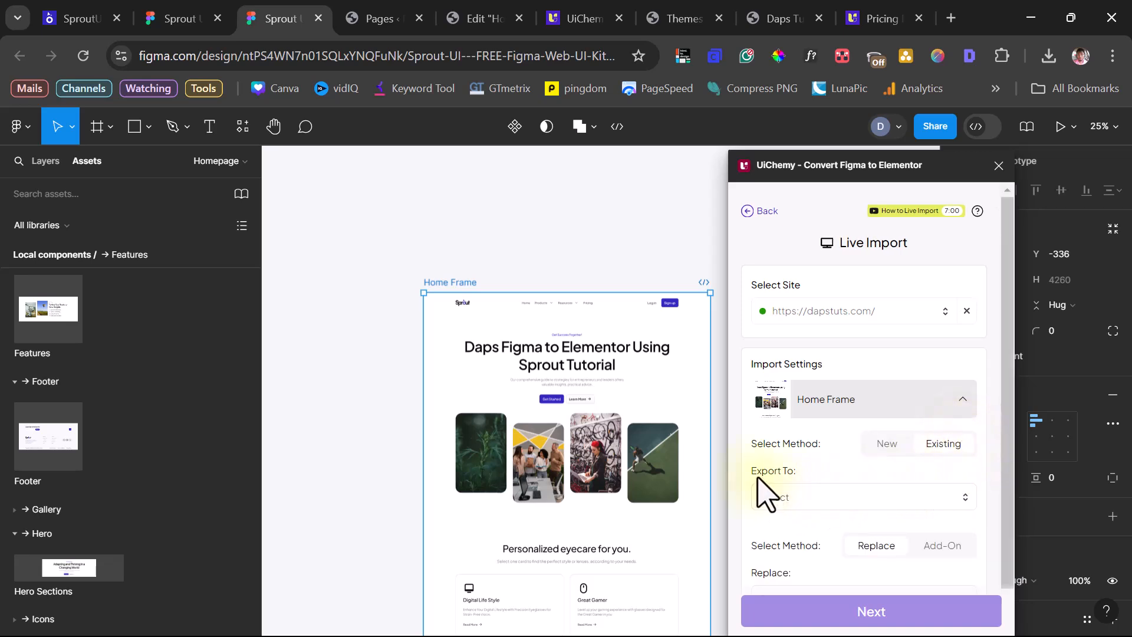
click(812, 495)
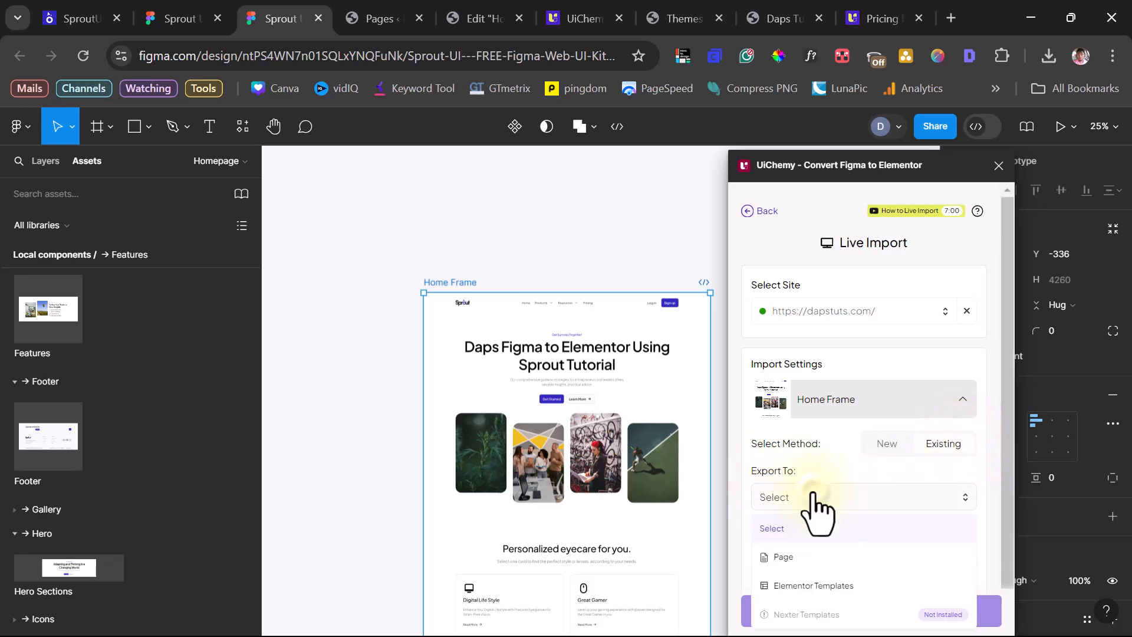
click(811, 548)
Choose the existing Home Frame page as the one to replace and run the import
scroll(881, 522, down, 1)
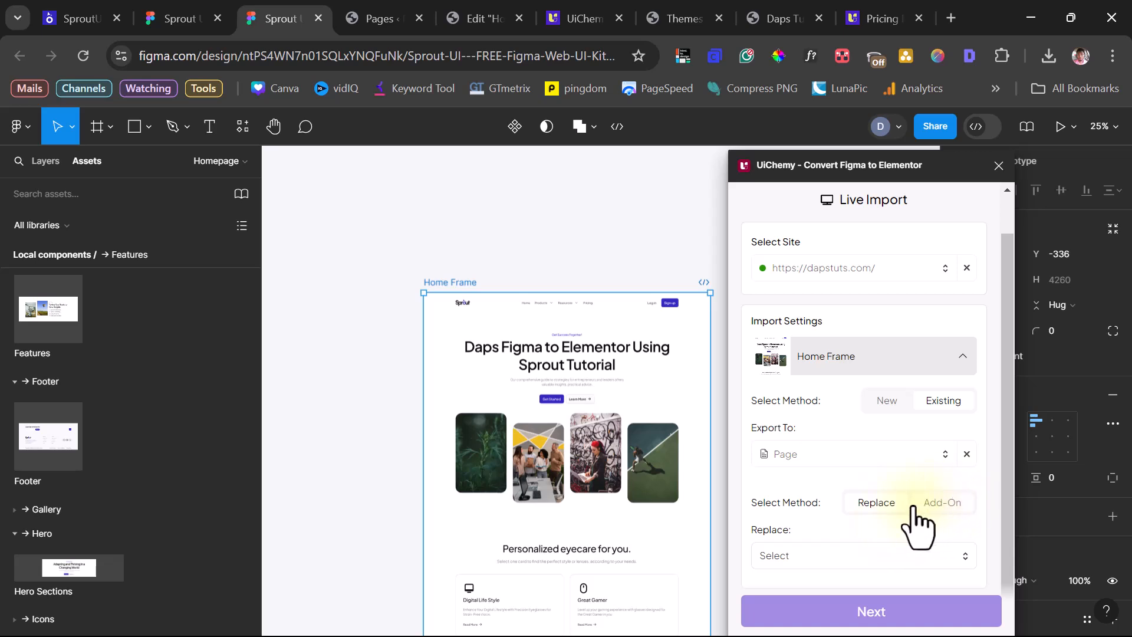
click(836, 555)
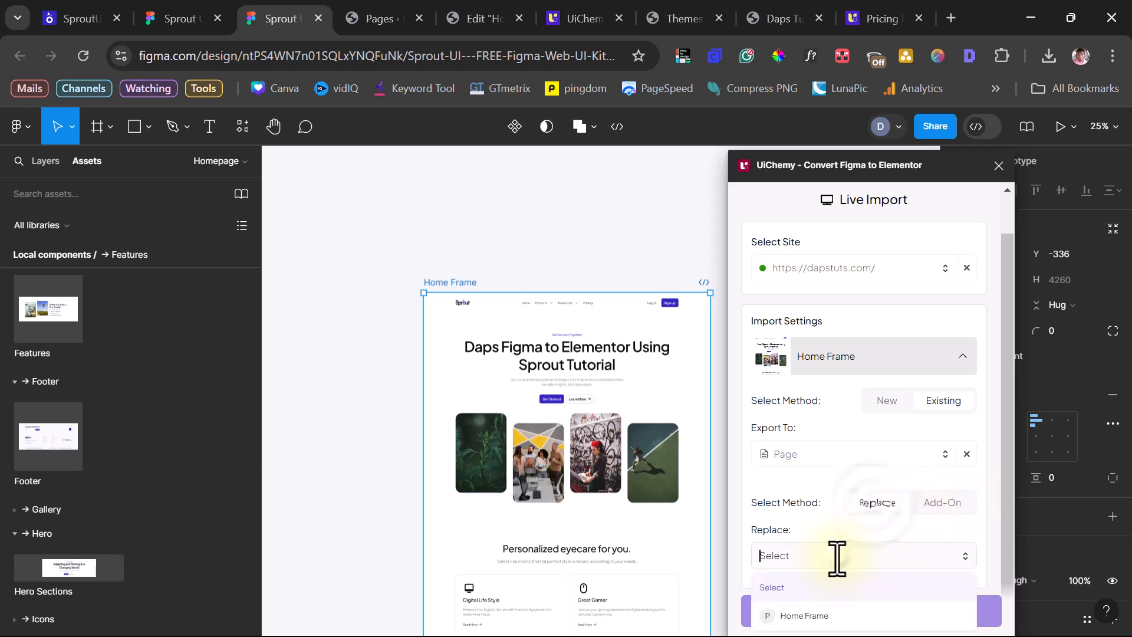
click(819, 617)
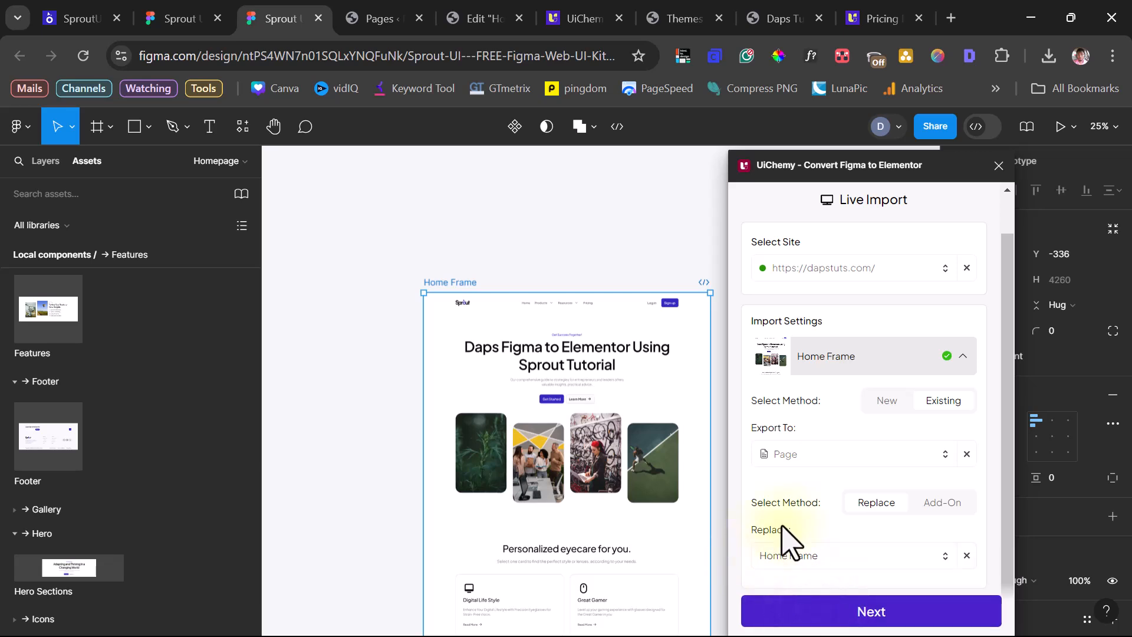
click(866, 613)
click(860, 613)
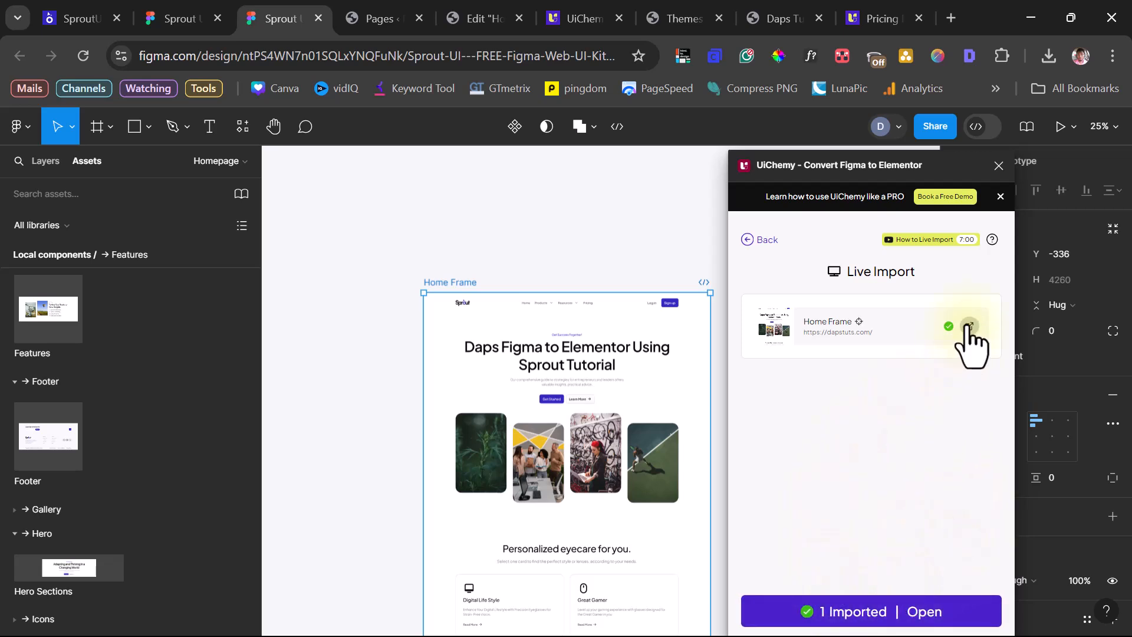
Open the imported page on the site and review its layout from the hero down to the new footer
click(967, 325)
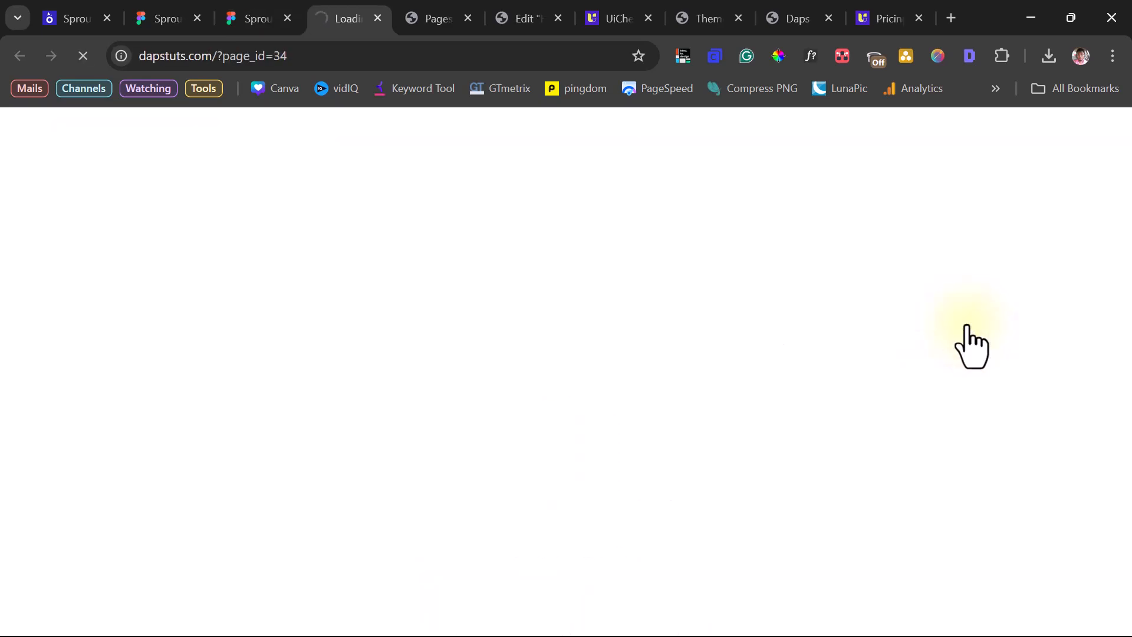
scroll(876, 331, down, 15)
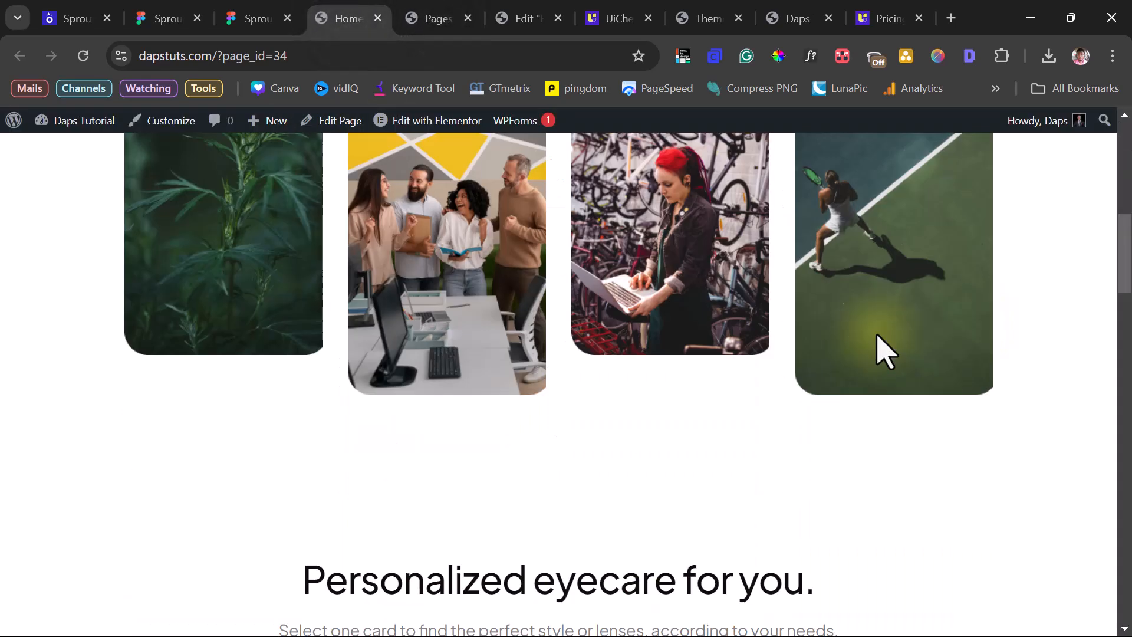
scroll(885, 351, down, 15)
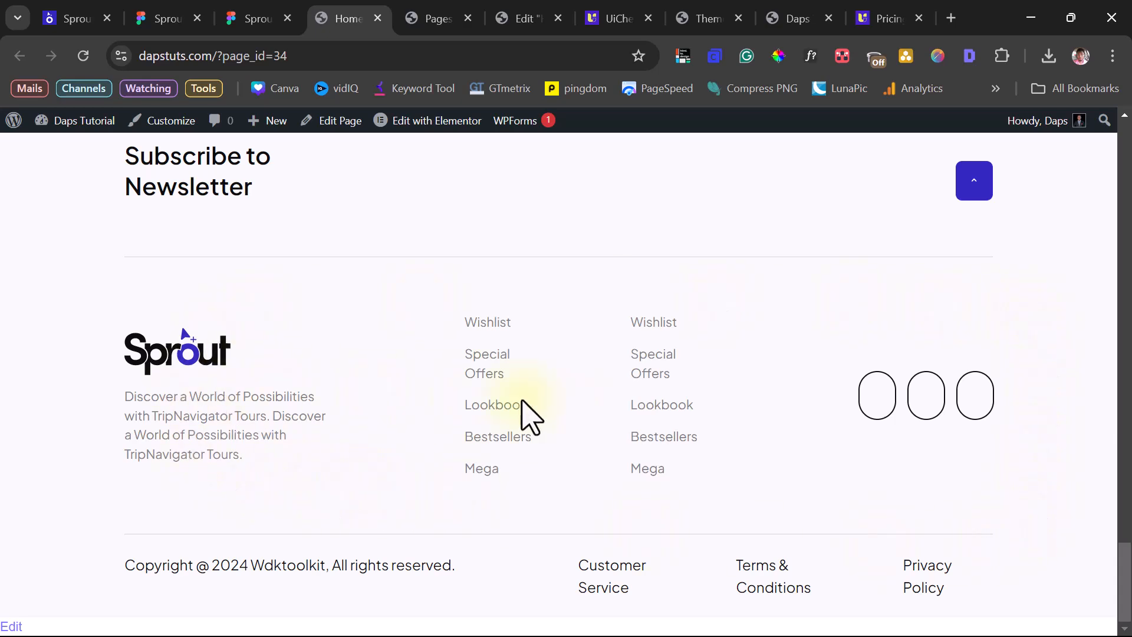
scroll(481, 412, up, 20)
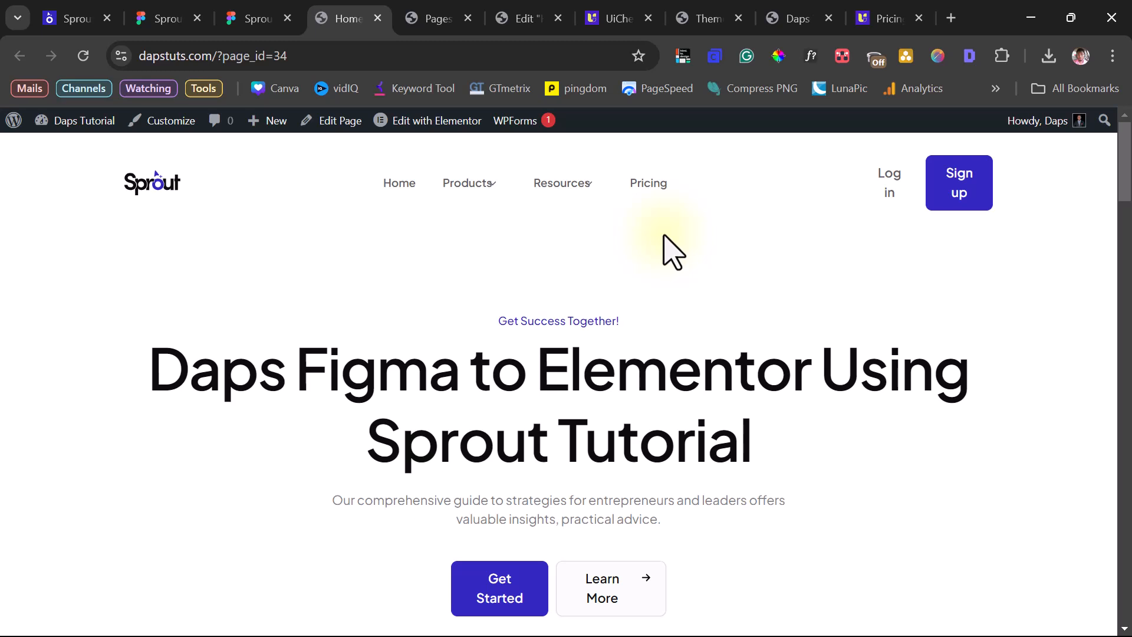
Return to the Sprout UI design in Figma, close UiChemy, and find the empty canvas below the Home Frame
click(258, 20)
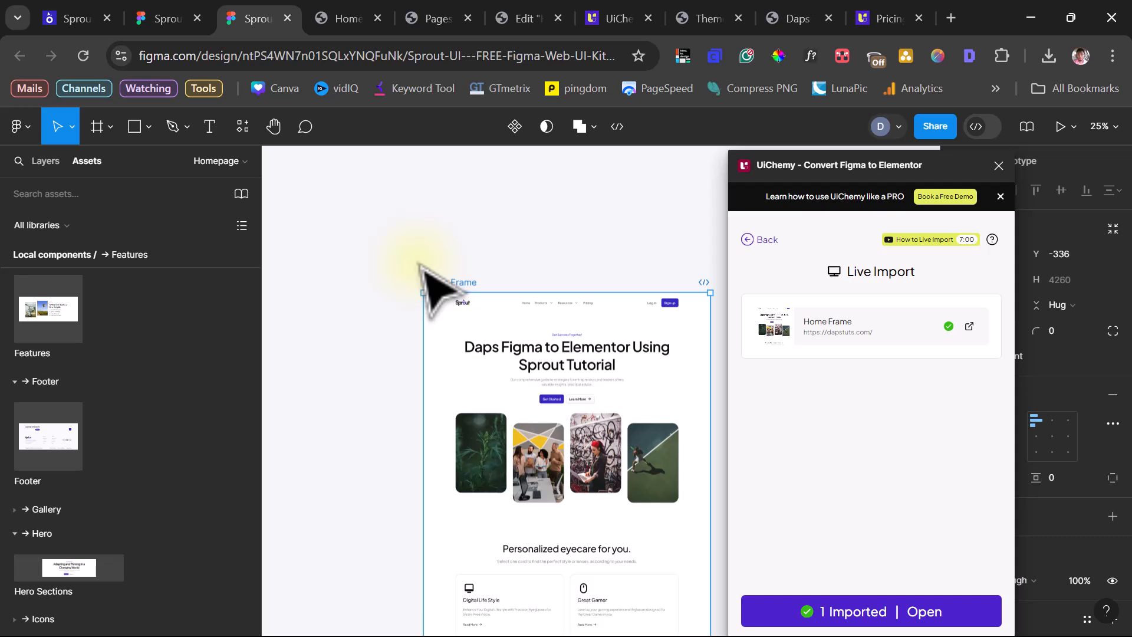
click(998, 165)
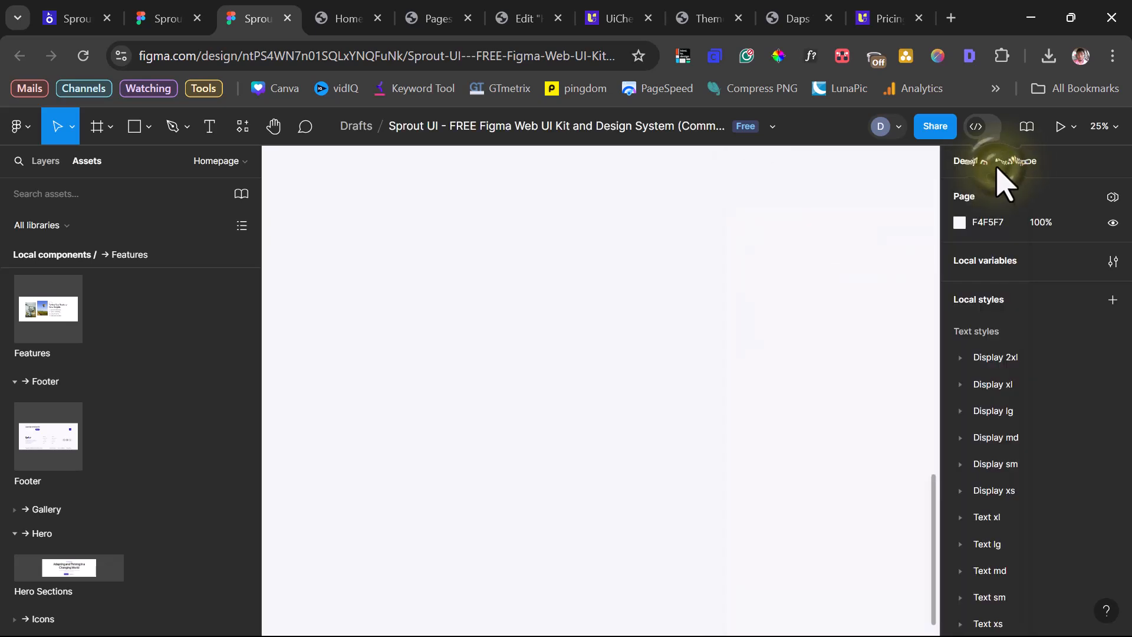
scroll(530, 413, up, 6)
scroll(498, 416, down, 3)
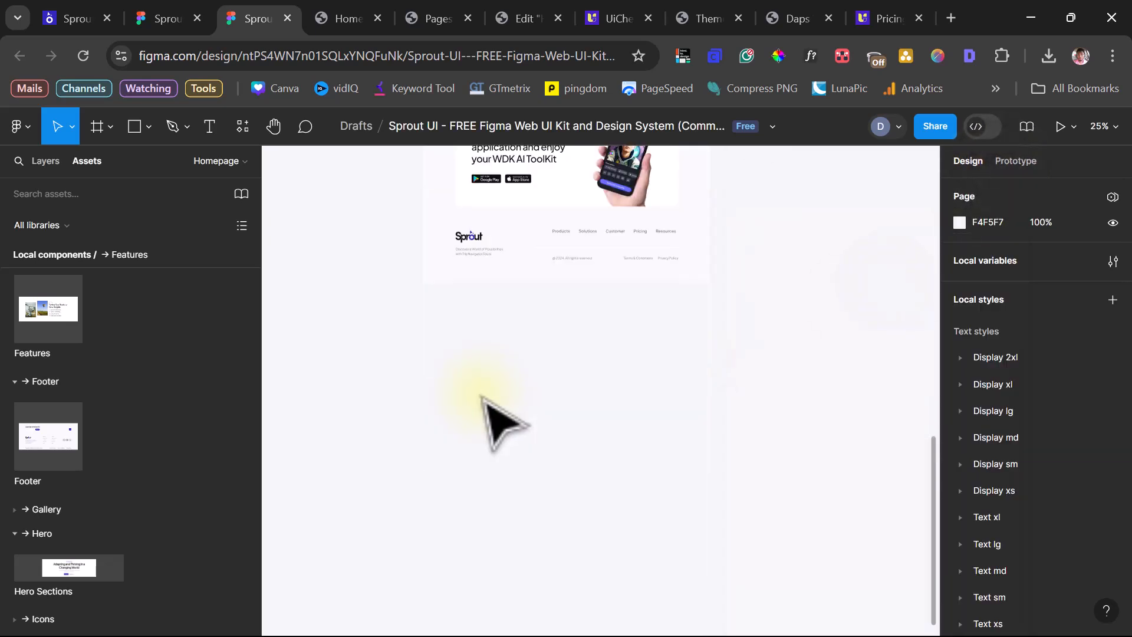
Draw a frame about 2180 × 260 below the Home Frame and name it About Frame
click(97, 131)
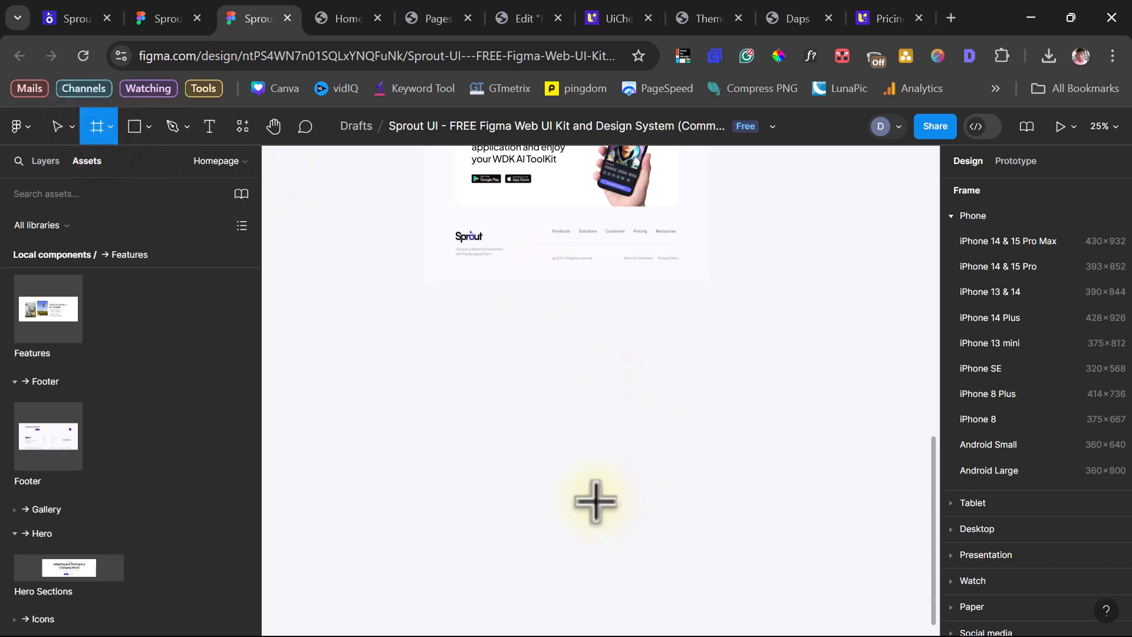
drag(379, 371, 814, 422)
double_click(411, 361)
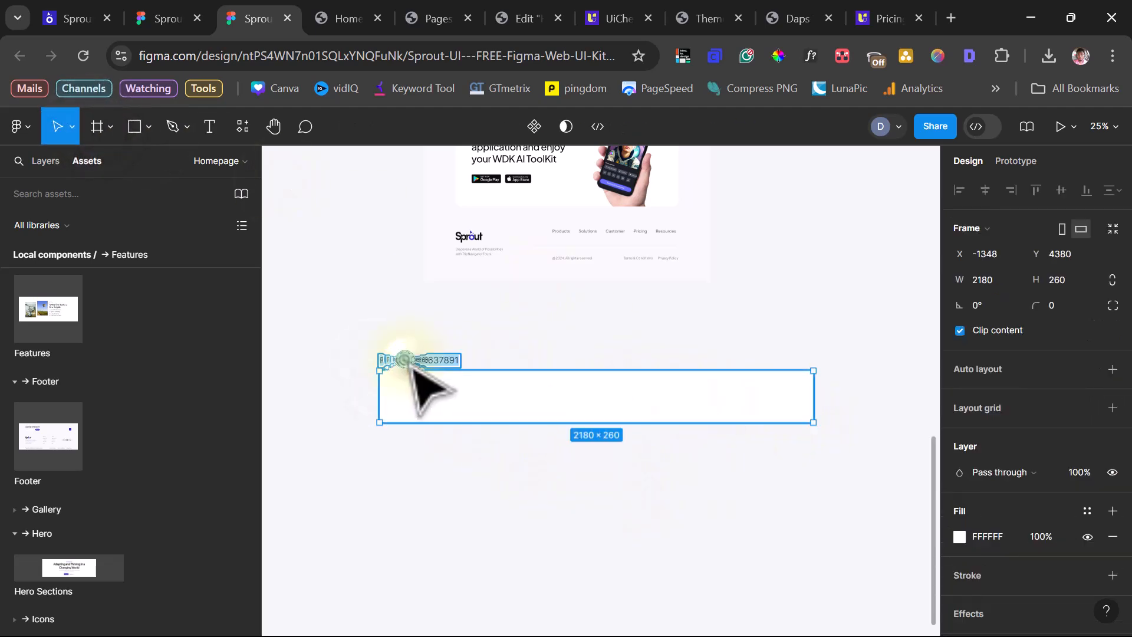
text(About Frame)
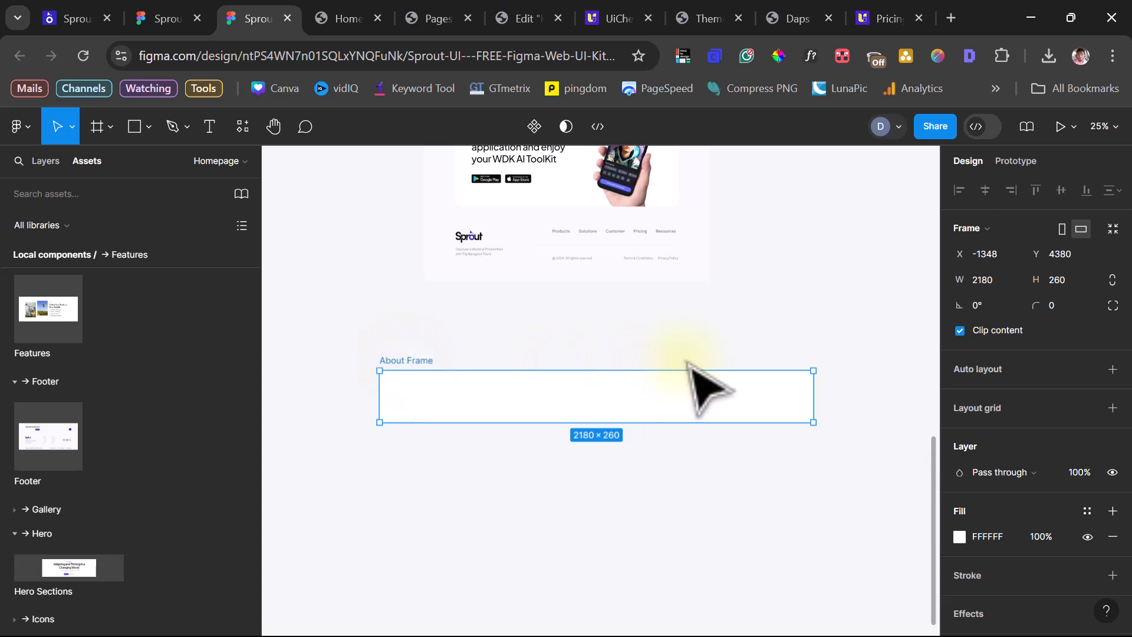
Turn off content clipping on the About Frame and add auto layout with a fixed width of 1440
click(405, 361)
scroll(576, 323, up, 10)
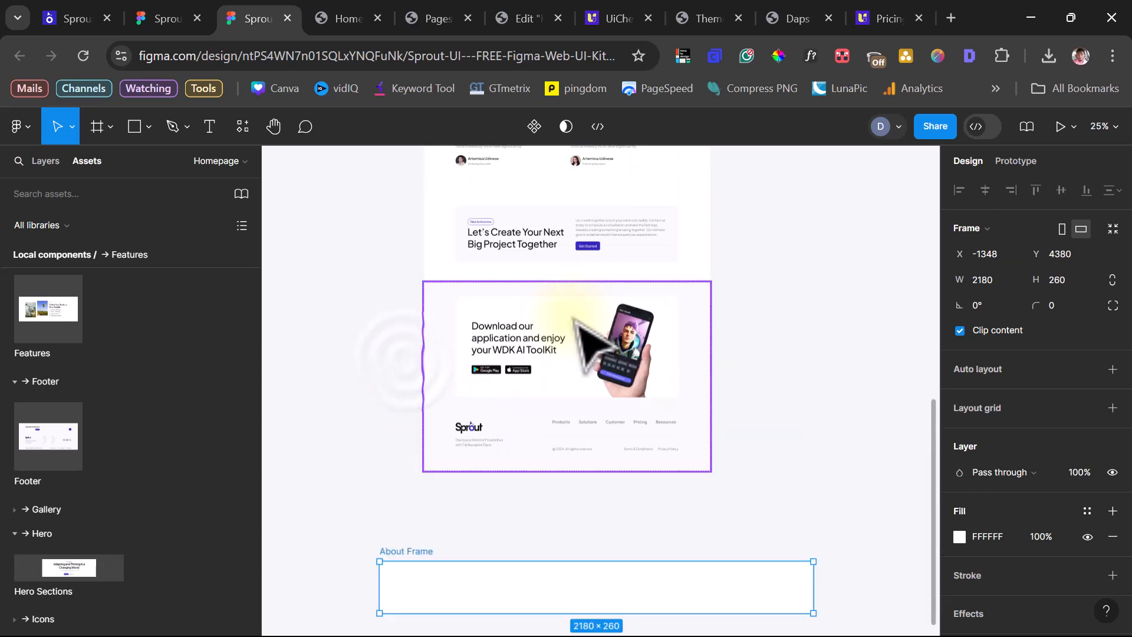
scroll(466, 387, down, 10)
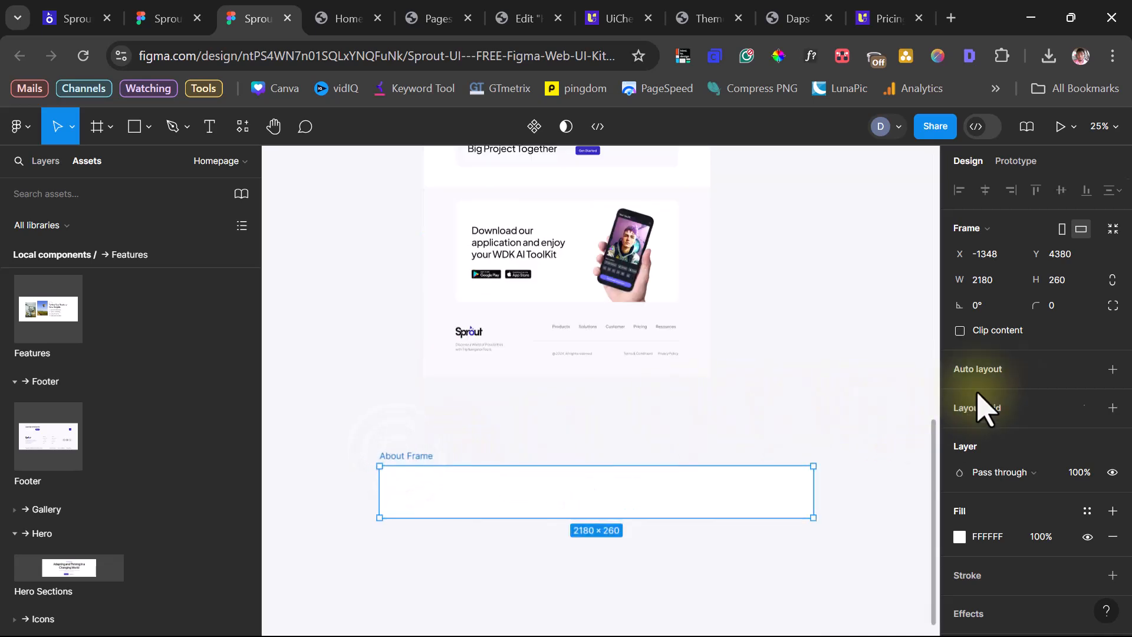
click(997, 371)
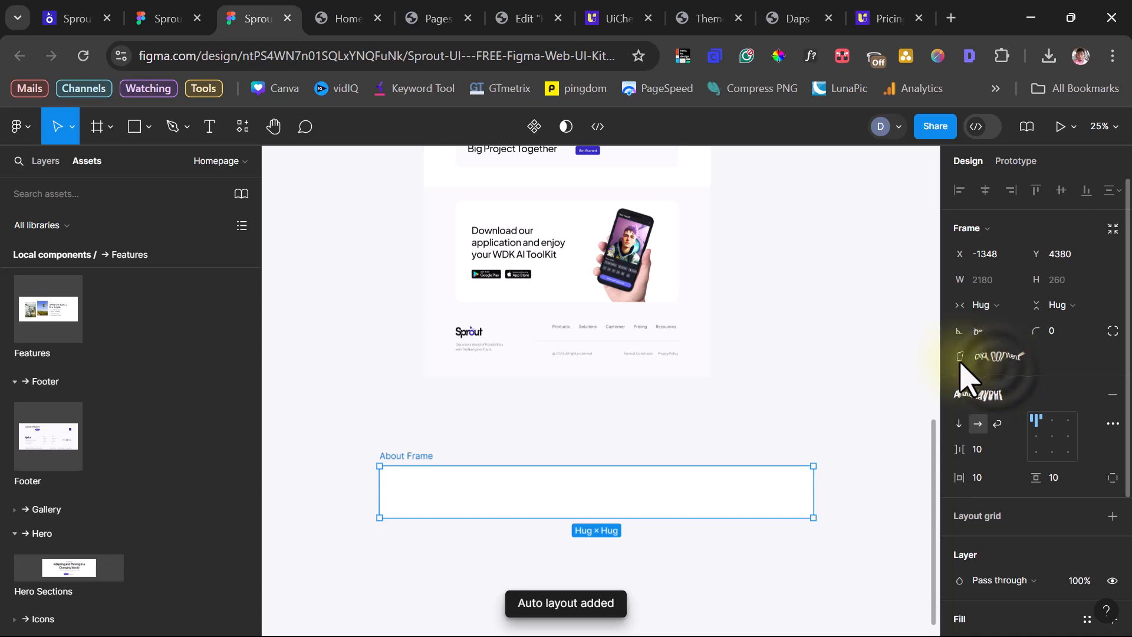
click(1001, 304)
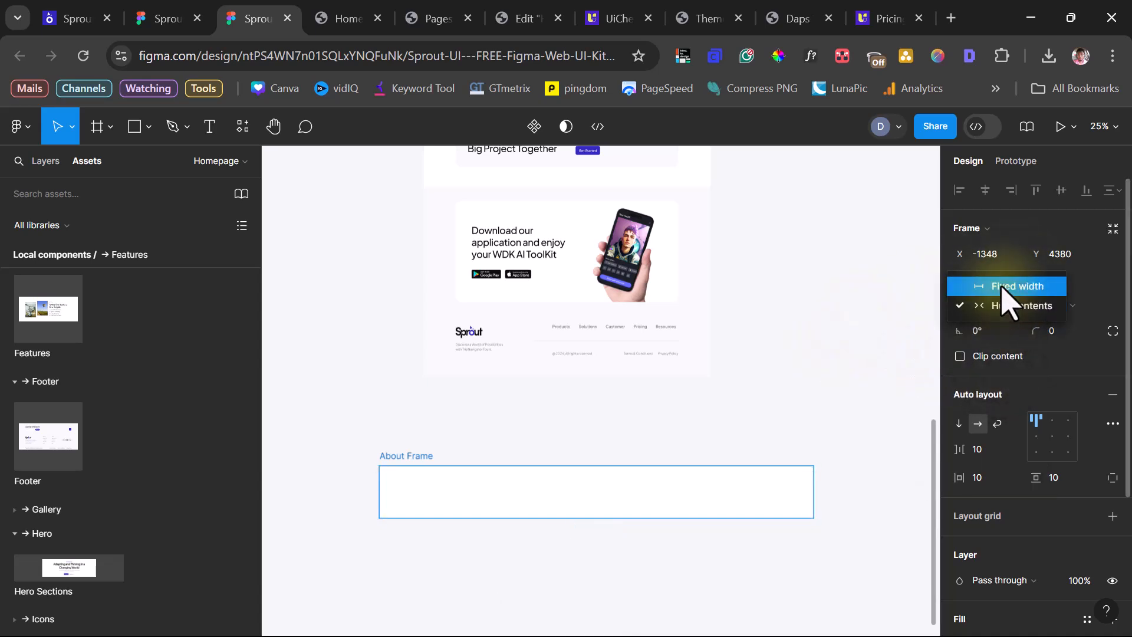
click(1004, 288)
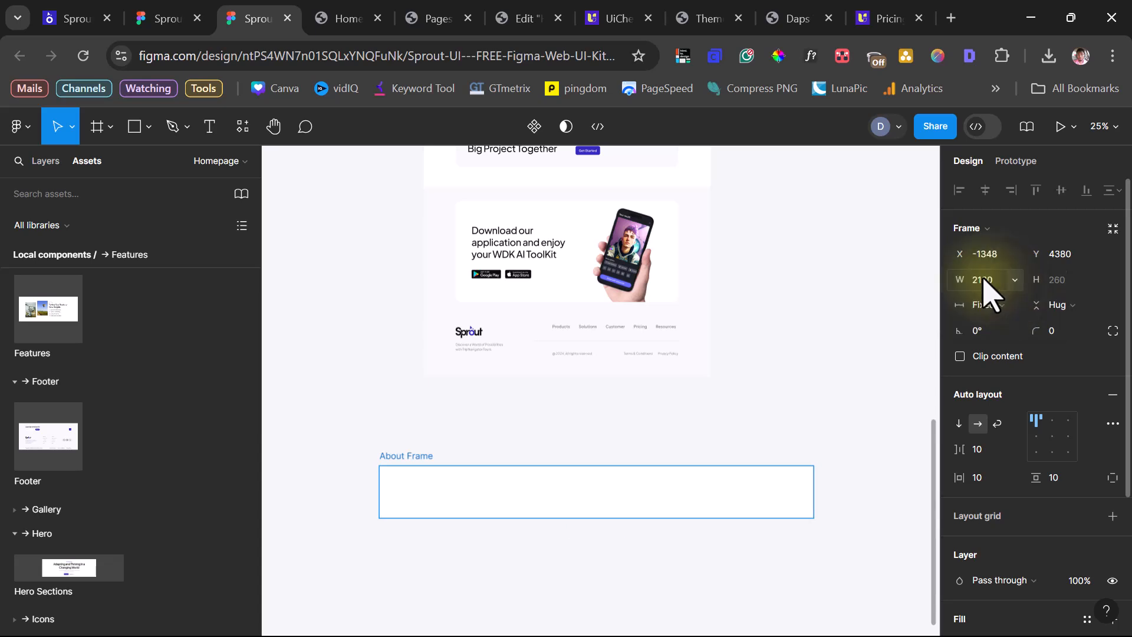
click(983, 280)
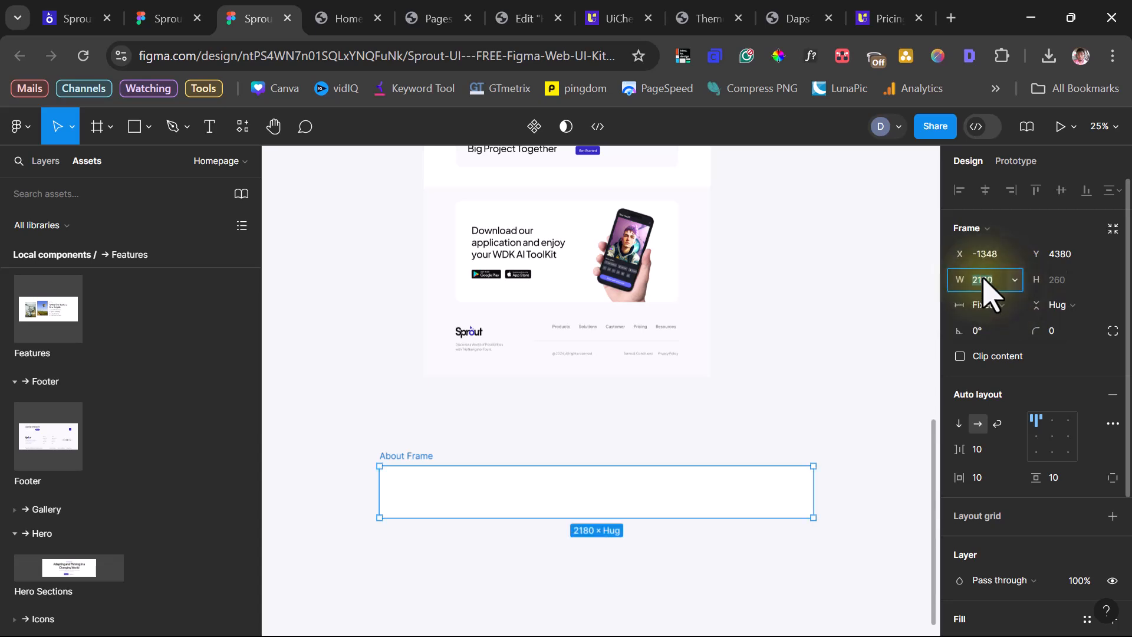
key(Return)
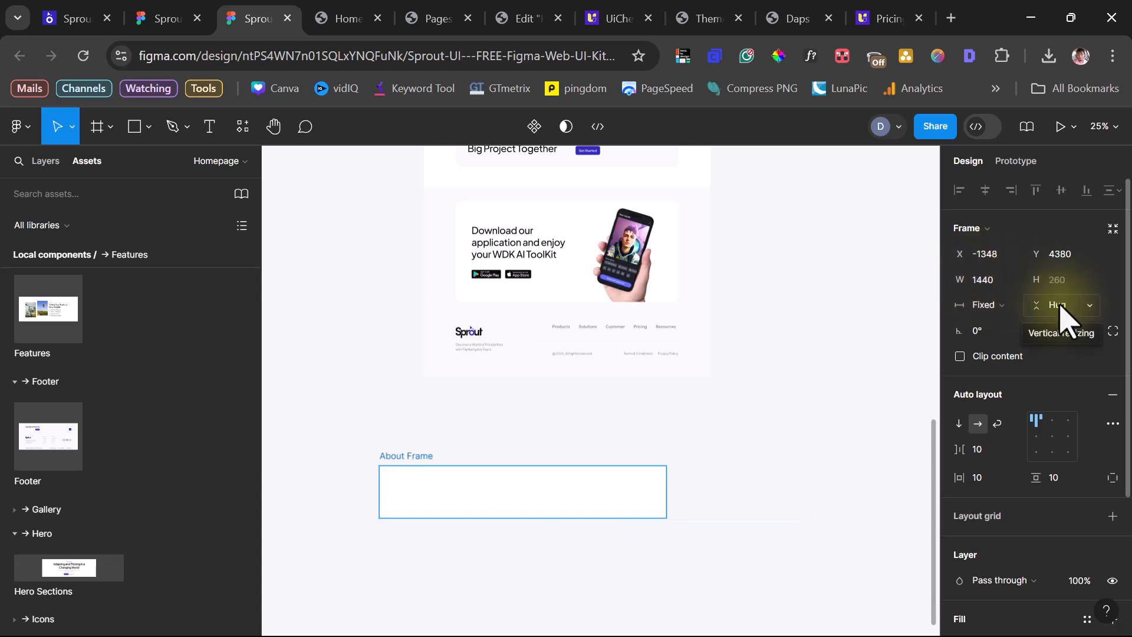
Set the About Frame's auto layout item gap and its horizontal and vertical padding to 0
scroll(1032, 435, down, 3)
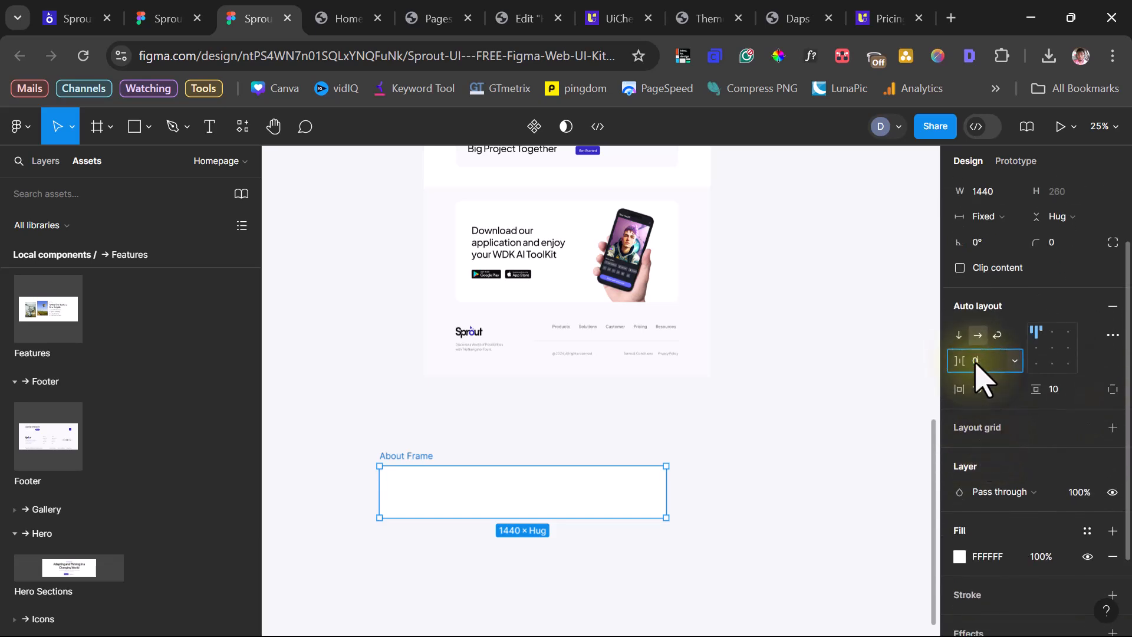
click(977, 390)
key(Return)
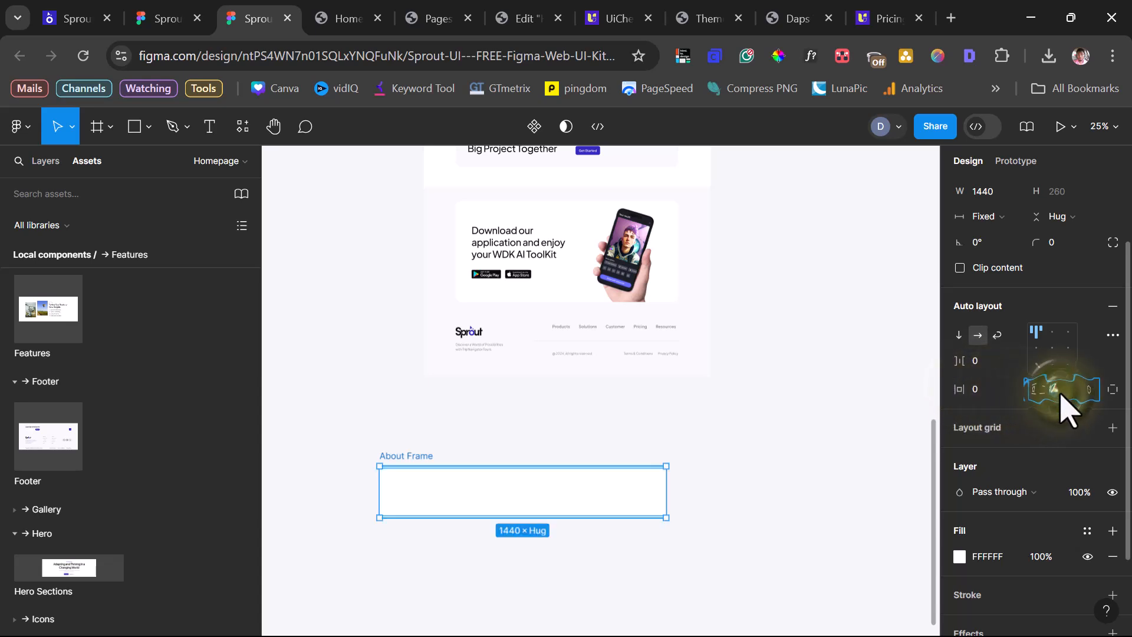
key(Return)
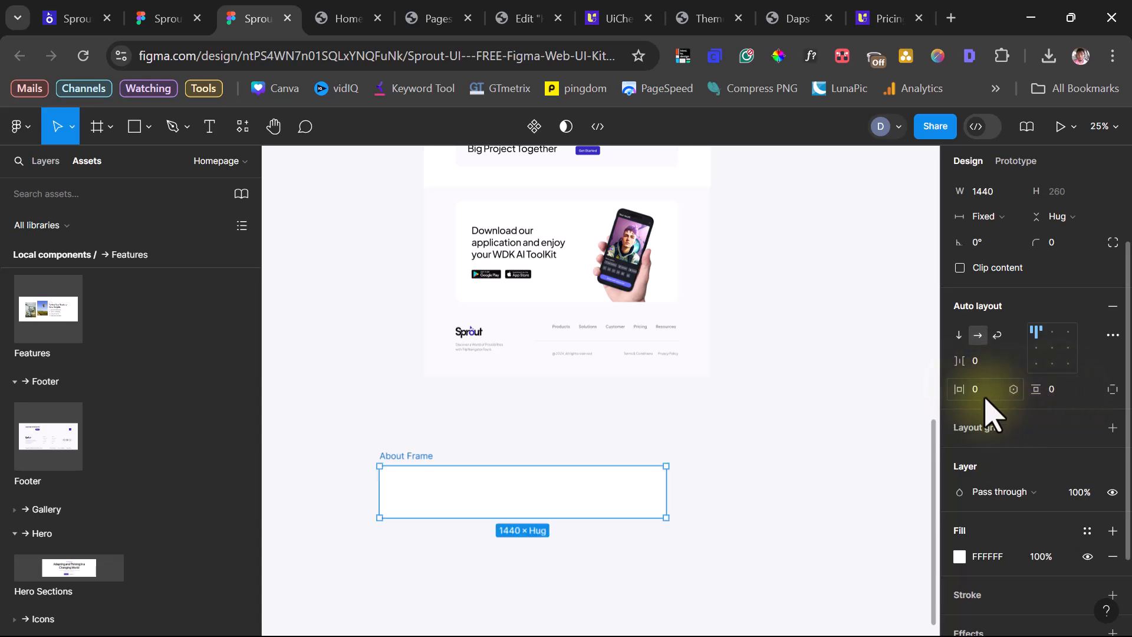
Duplicate the About Frame twice, and move the second copy above the first copy with the name Header
key(ctrl+d)
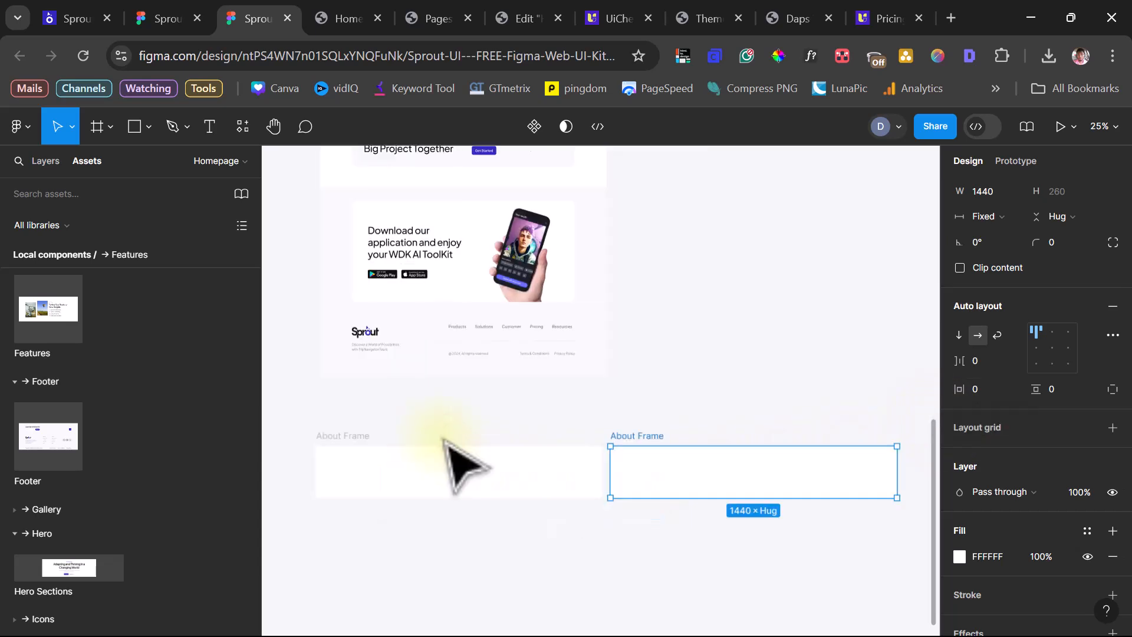
key(ctrl+d)
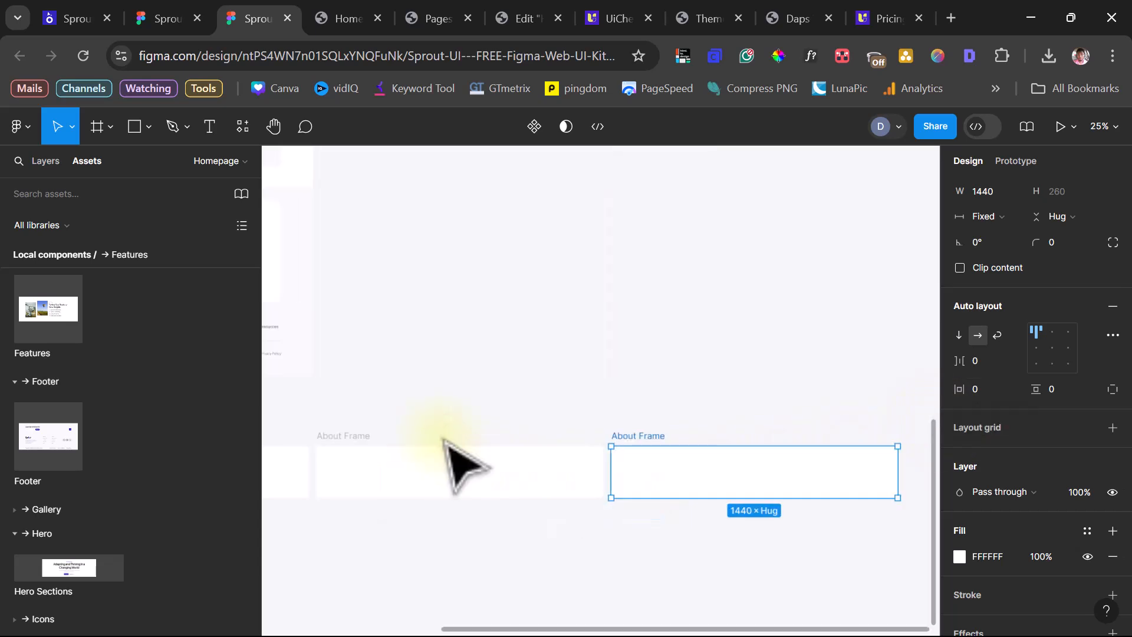
drag(679, 463, 505, 430)
scroll(536, 372, left, 2)
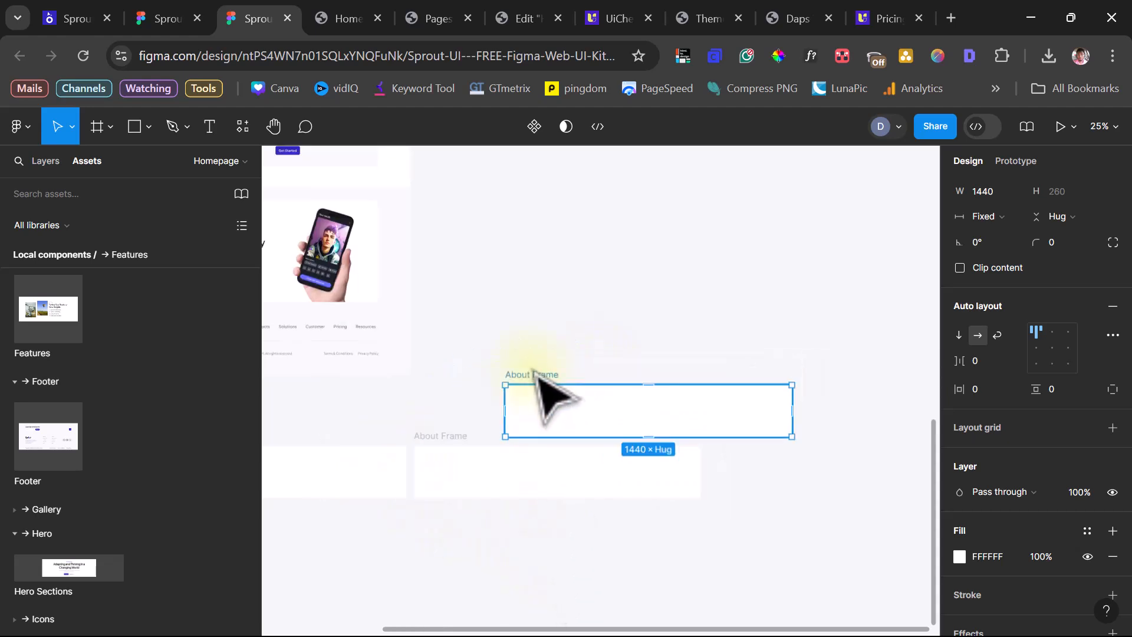
double_click(534, 375)
text(Header)
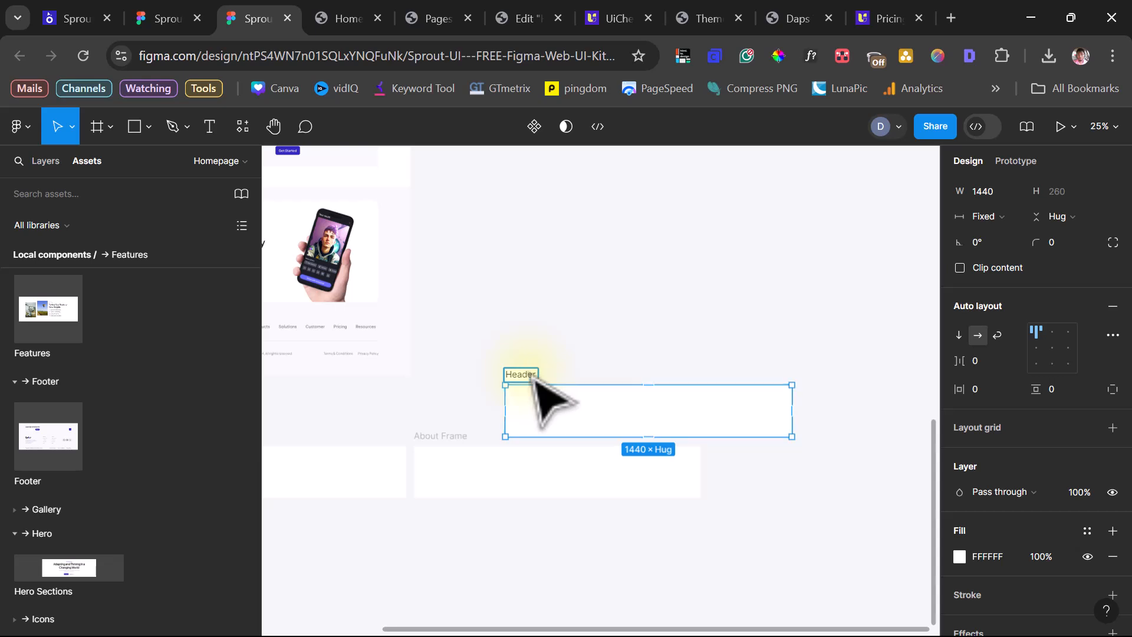
Rename the remaining About Frame copy below Header as Footer and set its auto layout direction to vertical
click(468, 462)
double_click(448, 437)
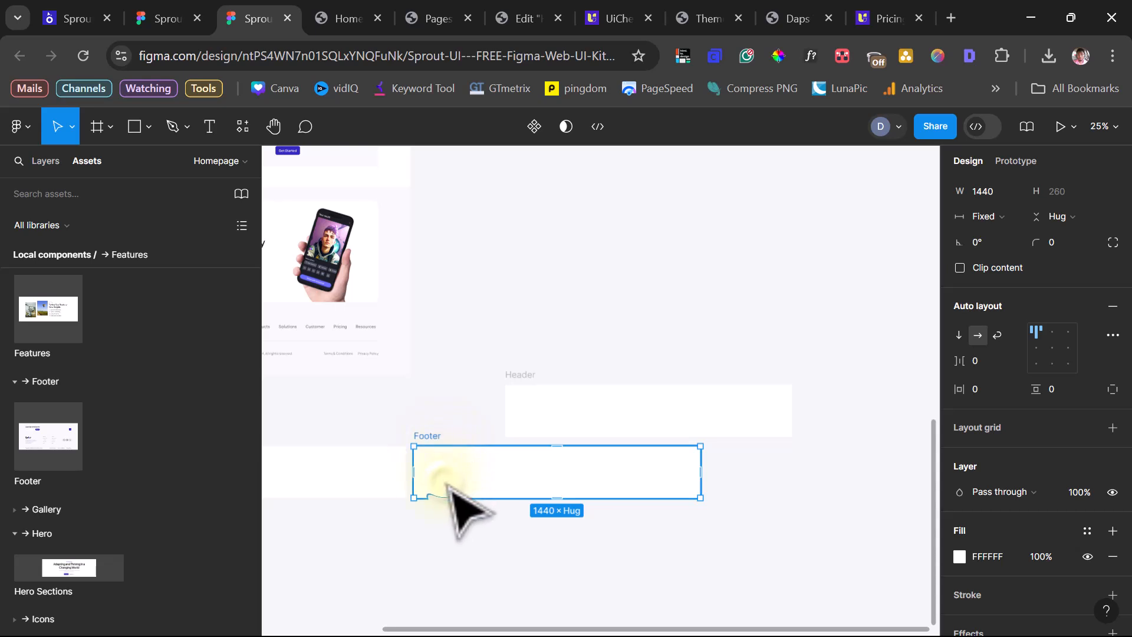
click(959, 337)
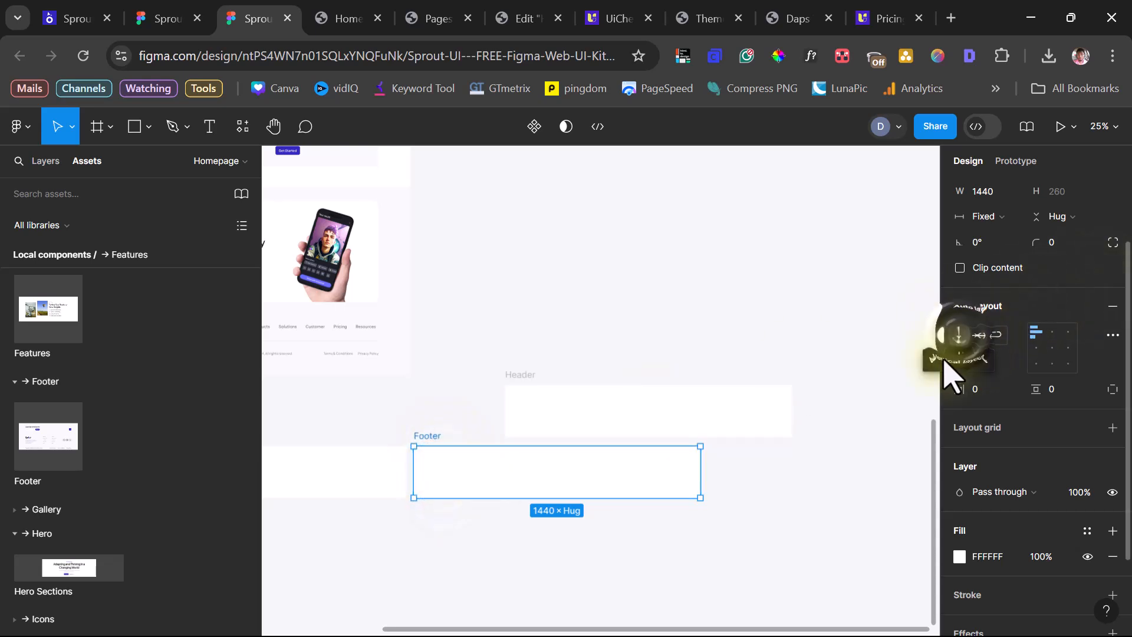
Set the Header frame's auto layout direction to horizontal and the About Frame's to vertical, and align the Header frame above Footer
click(533, 398)
click(977, 336)
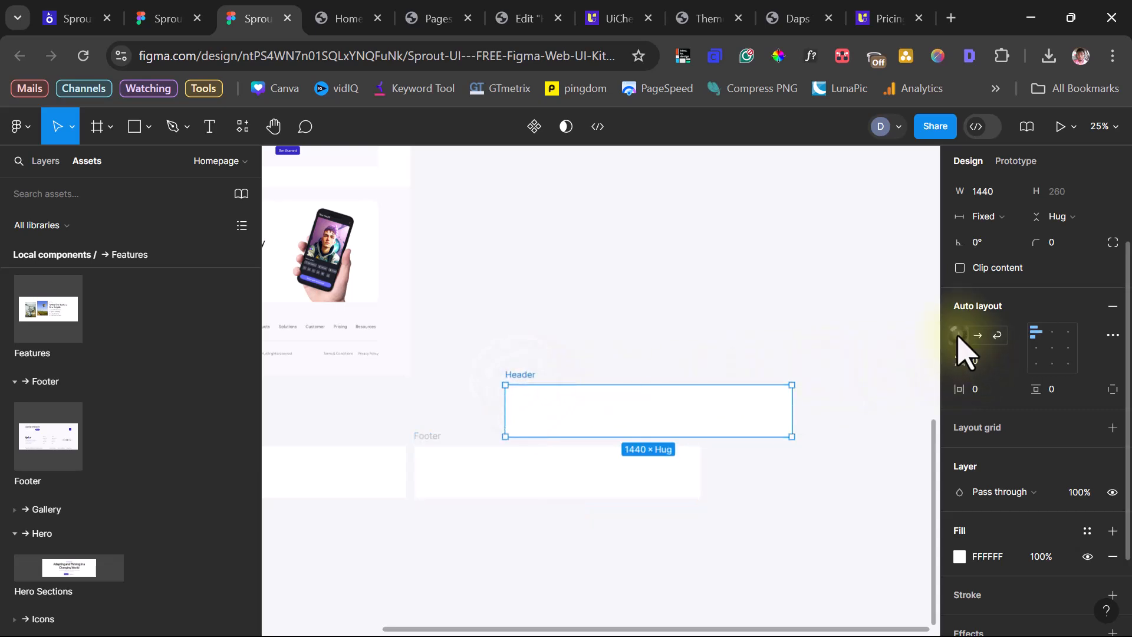
click(318, 467)
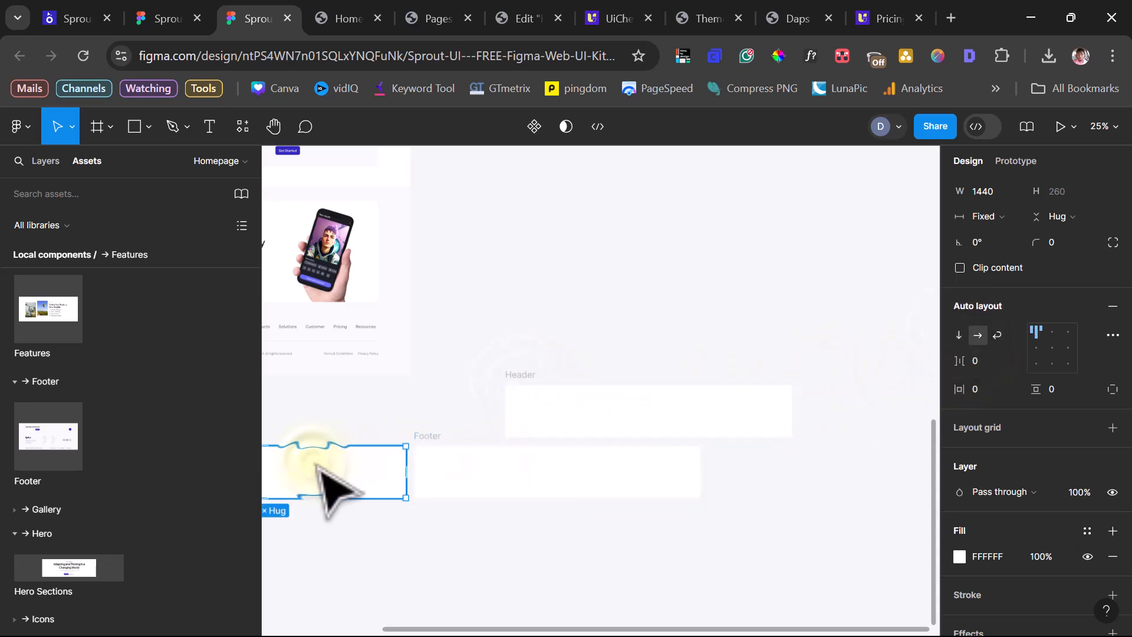
scroll(425, 467, left, 3)
click(959, 334)
drag(697, 405, 630, 395)
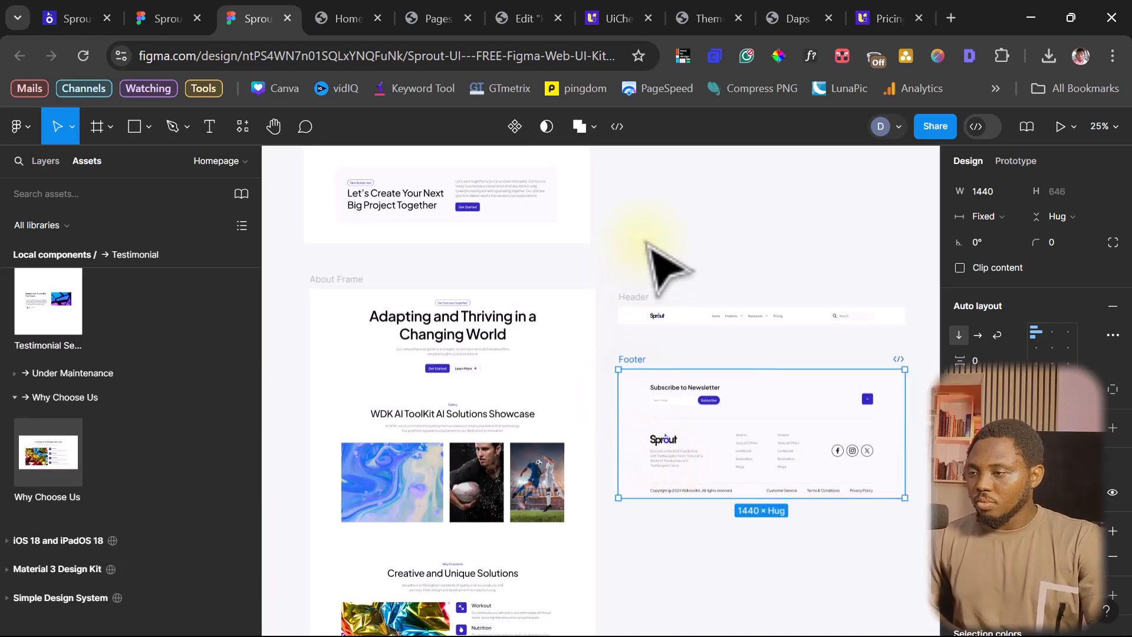
Clear the canvas selection and launch the UiChemy - Convert Figma to Elementor plugin
click(648, 241)
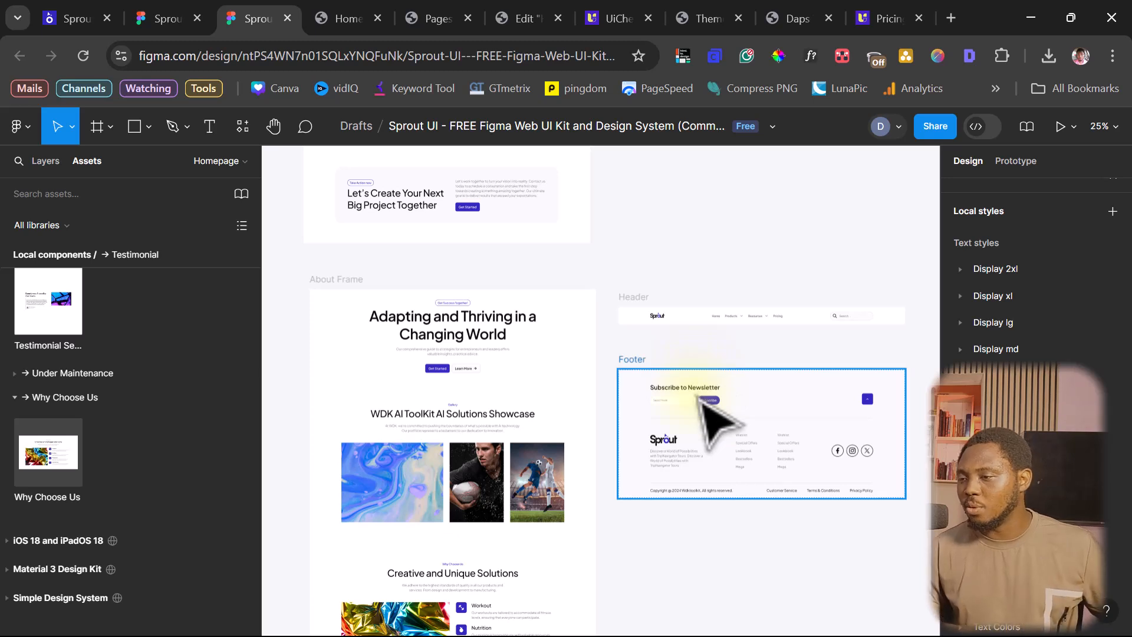
right_click(715, 206)
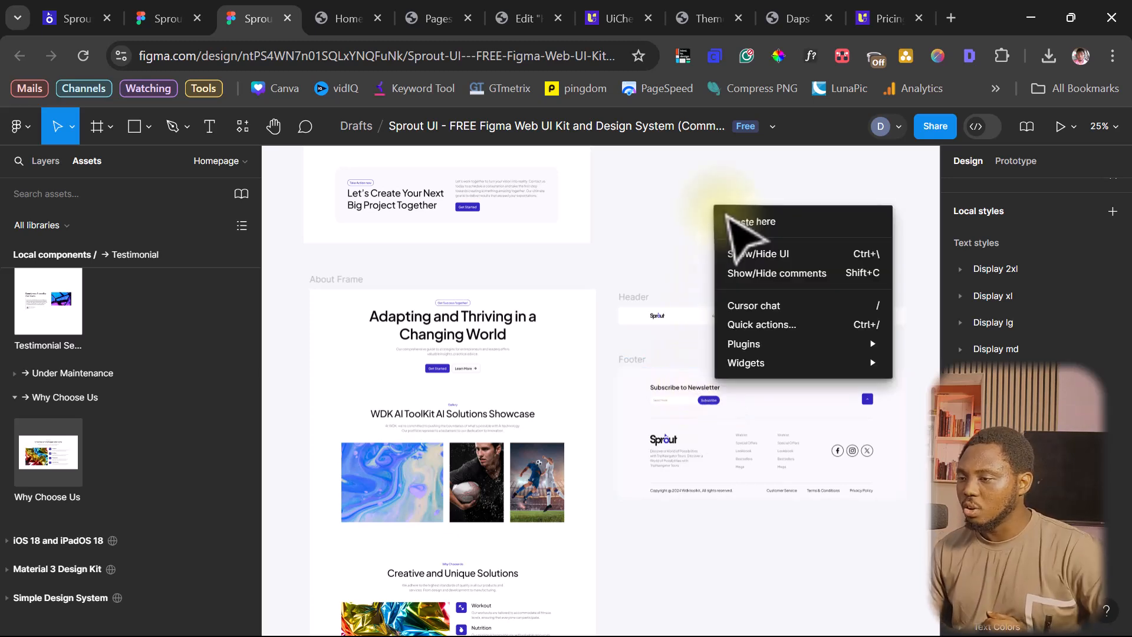
mouse_move(768, 346)
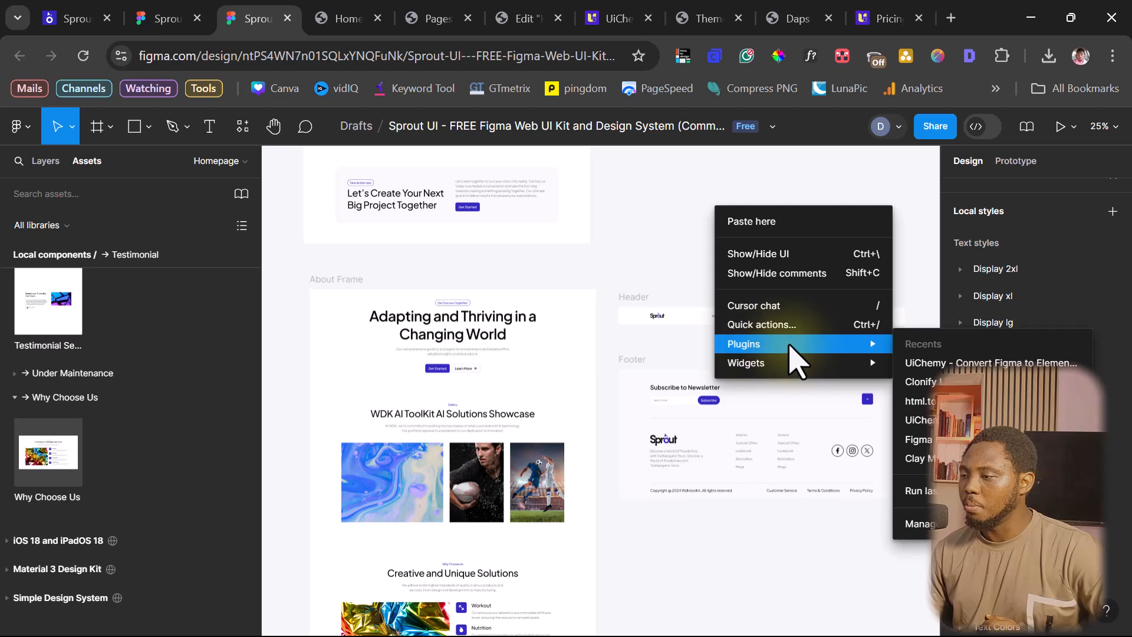
click(929, 364)
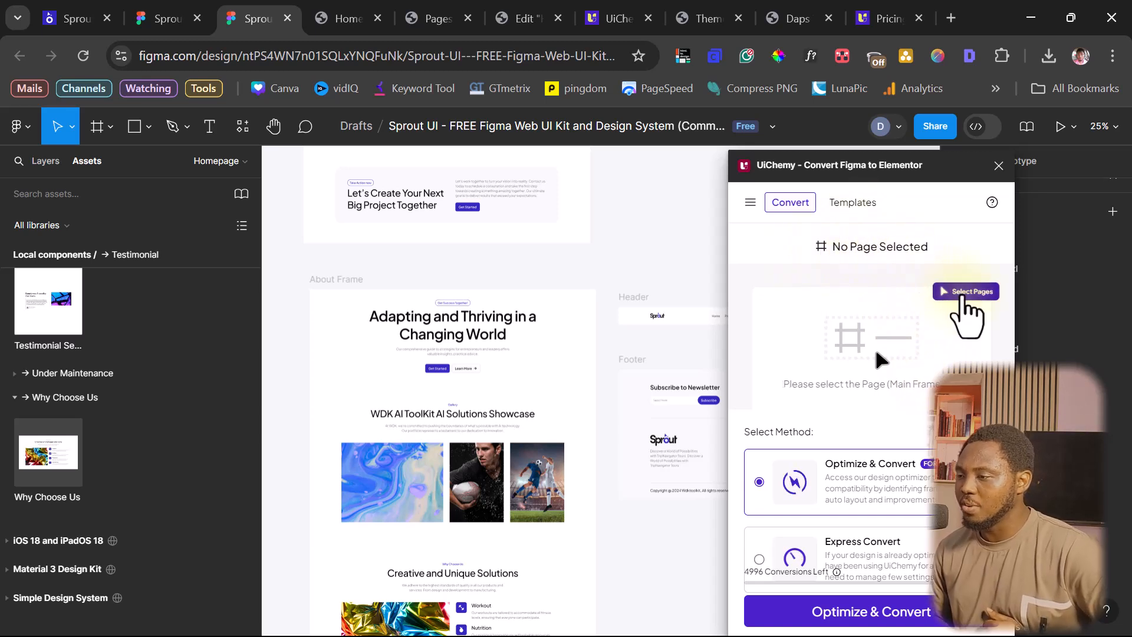
Convert the Home Frame, About Frame, Footer and Header pages together and open Live Import for the result
click(965, 292)
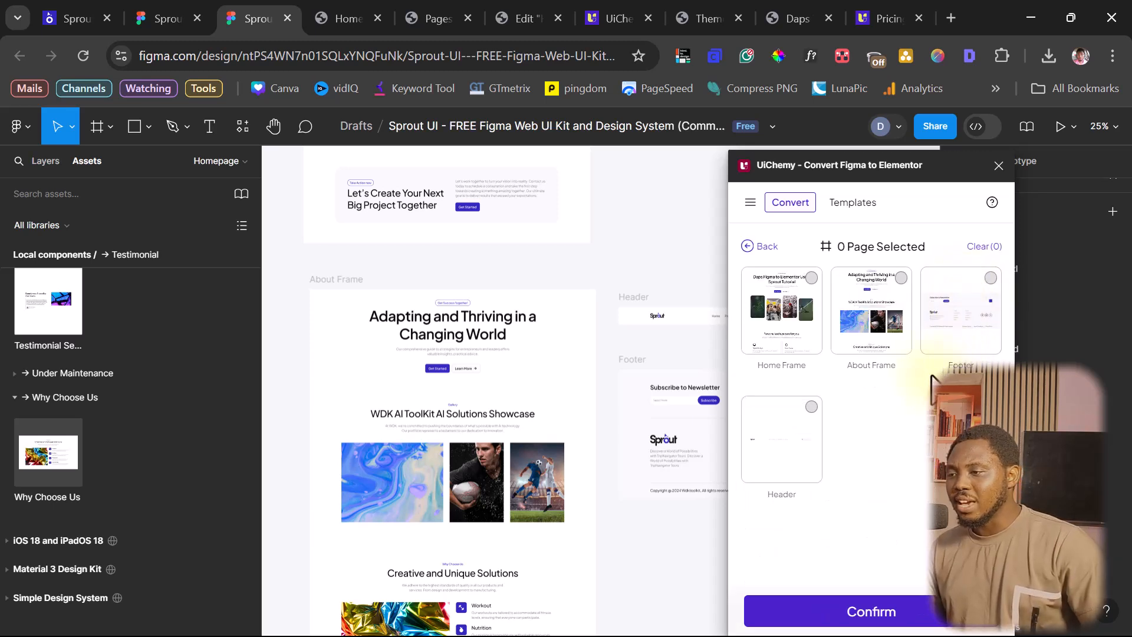
click(813, 289)
click(899, 279)
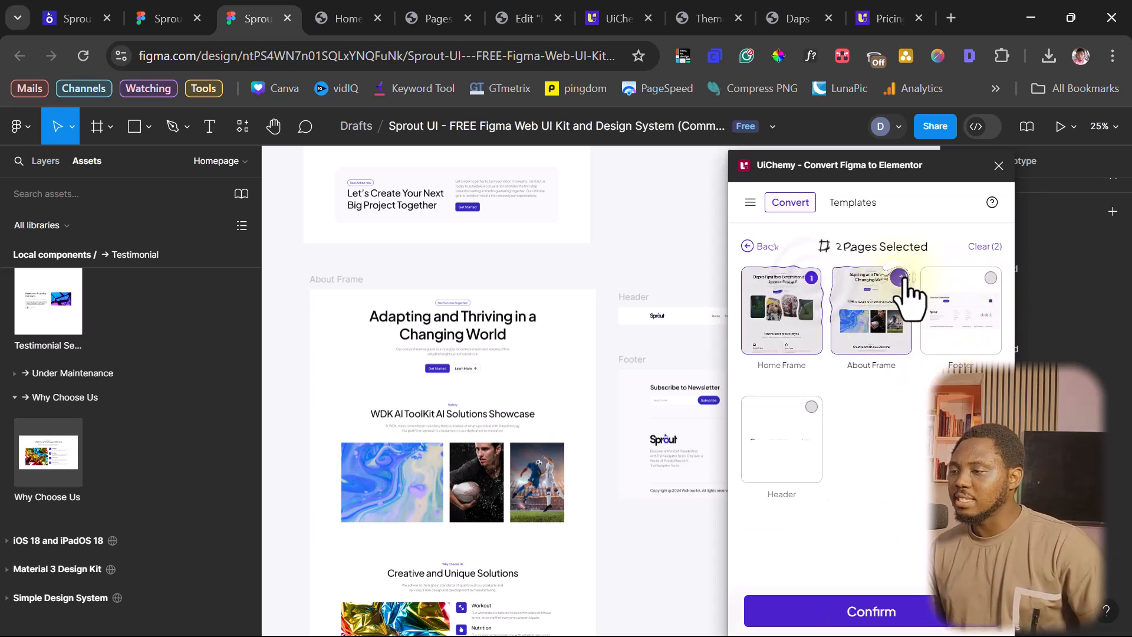
click(990, 279)
click(812, 408)
click(914, 610)
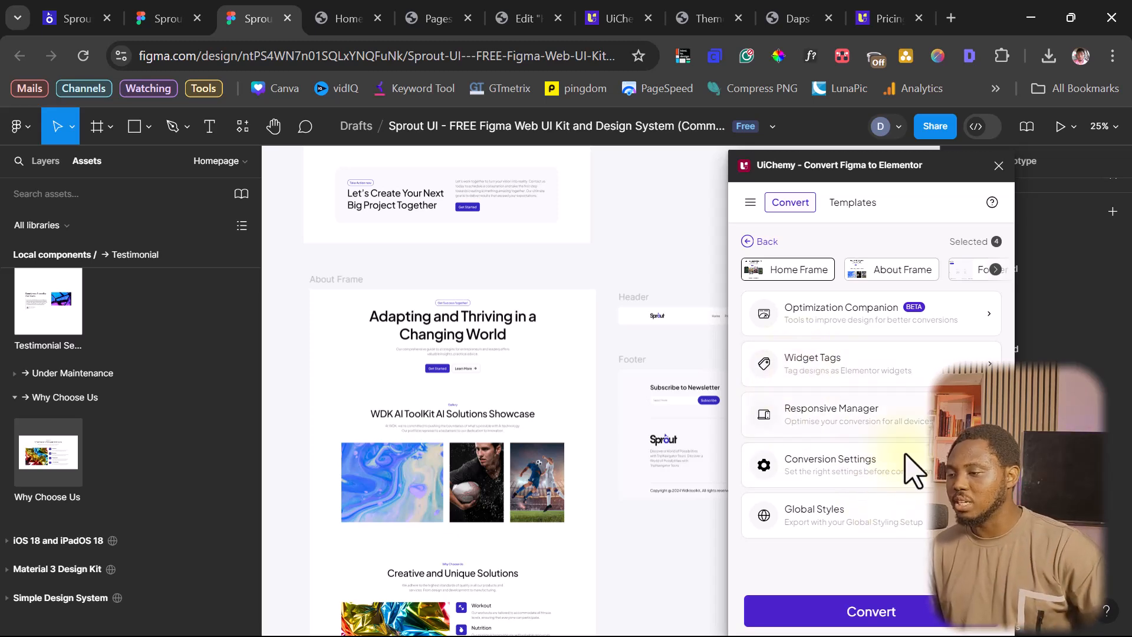
click(873, 612)
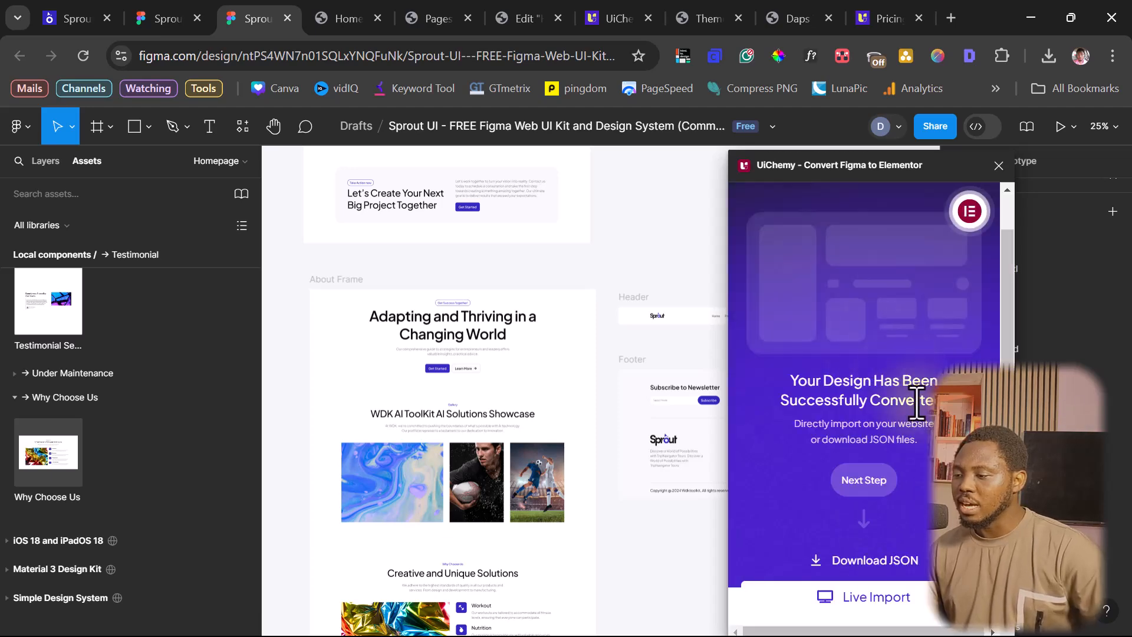
click(875, 600)
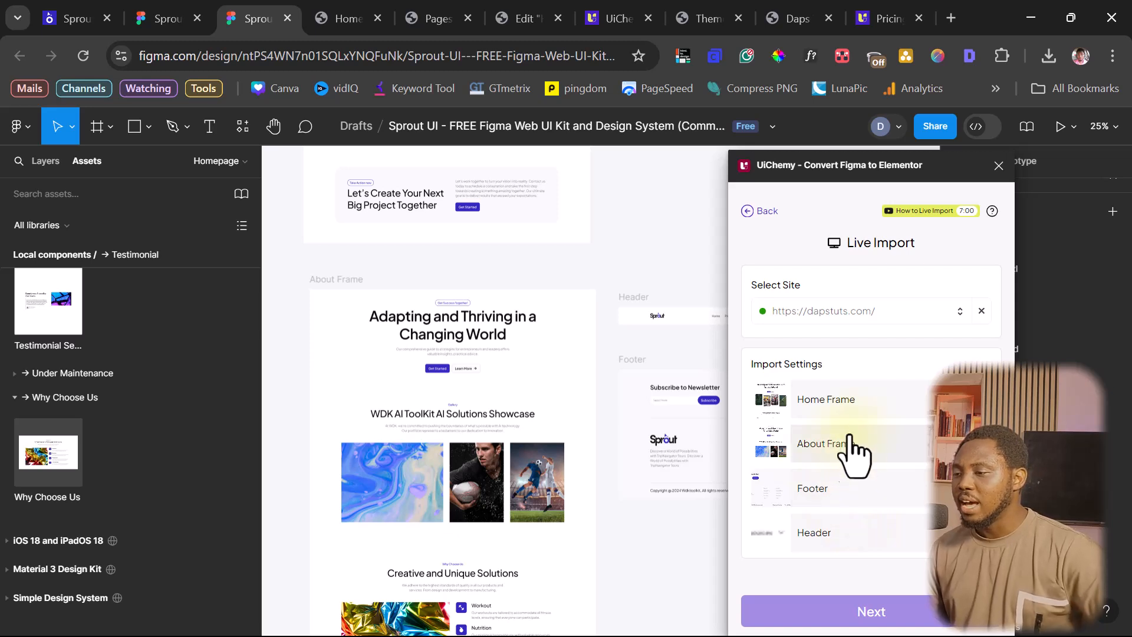
Set the Home Frame and the About Frame to each export to a new Page
click(871, 407)
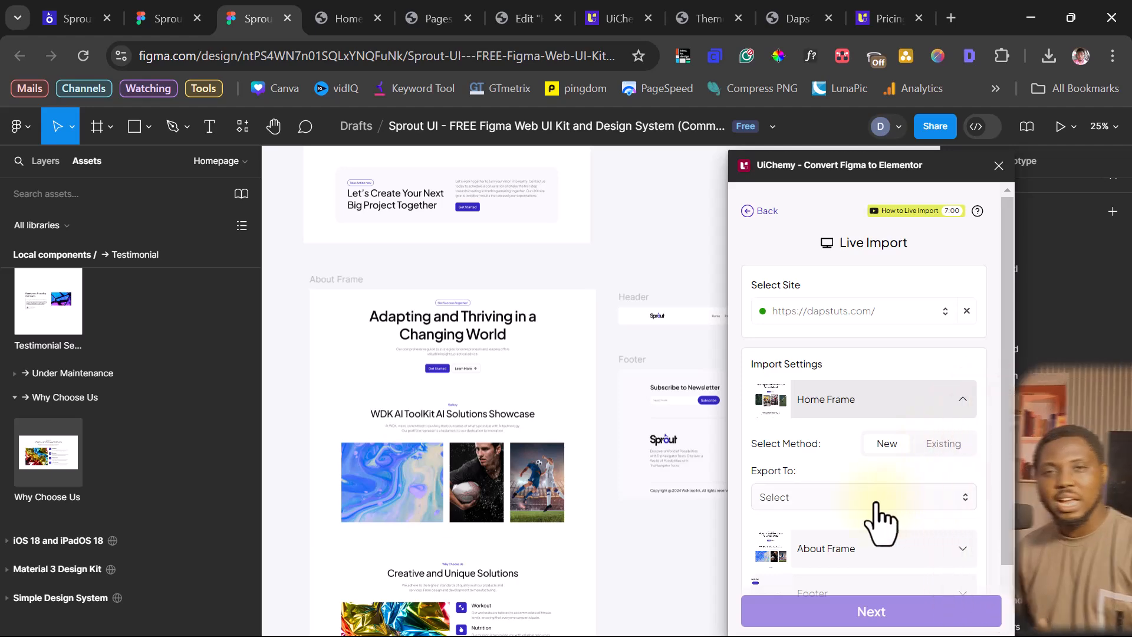
click(833, 497)
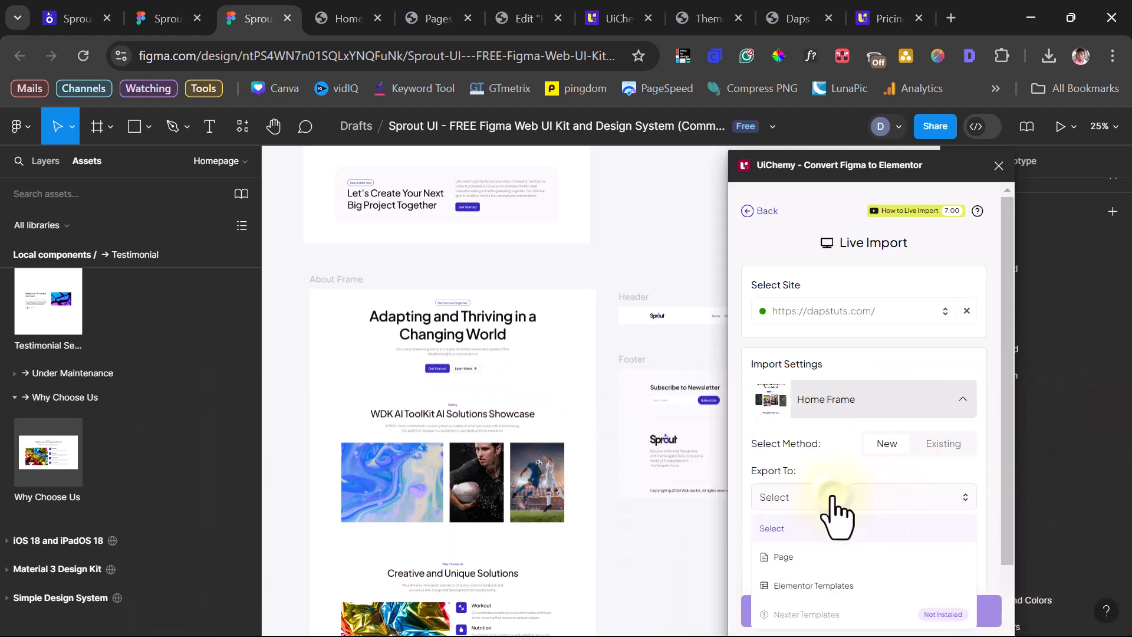
click(833, 557)
scroll(884, 472, down, 2)
scroll(907, 473, down, 1)
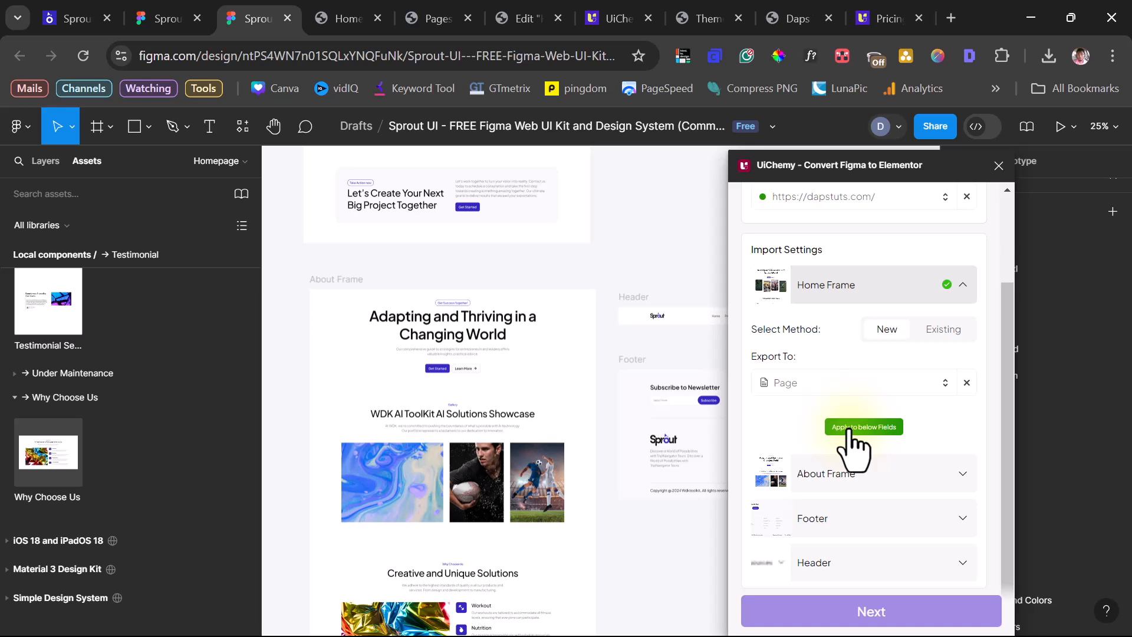
click(858, 480)
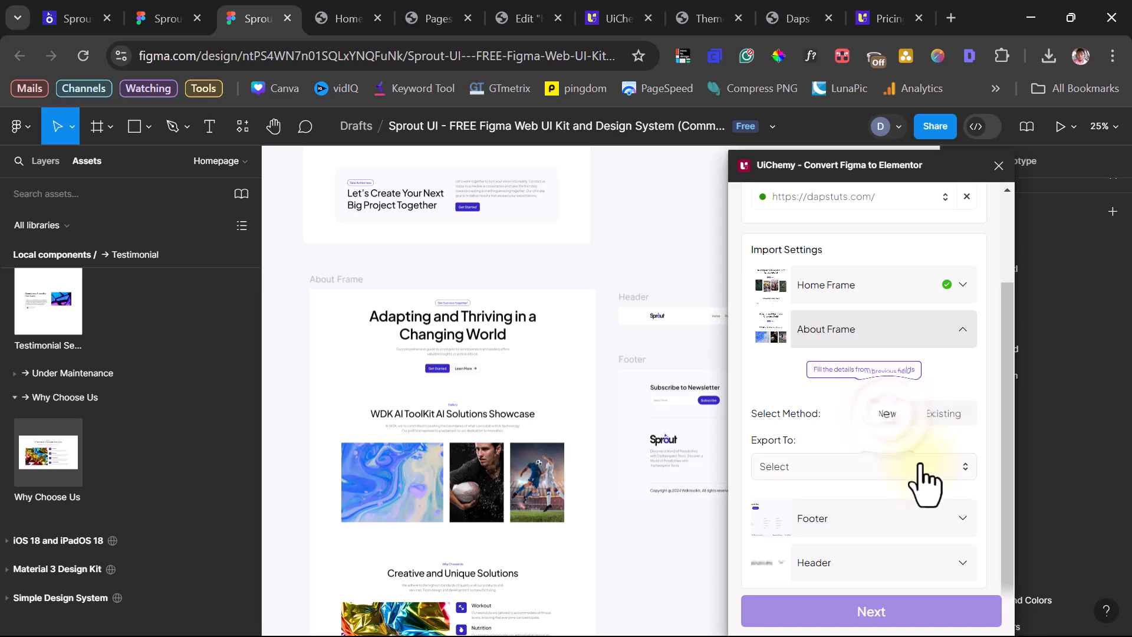
click(834, 465)
click(809, 526)
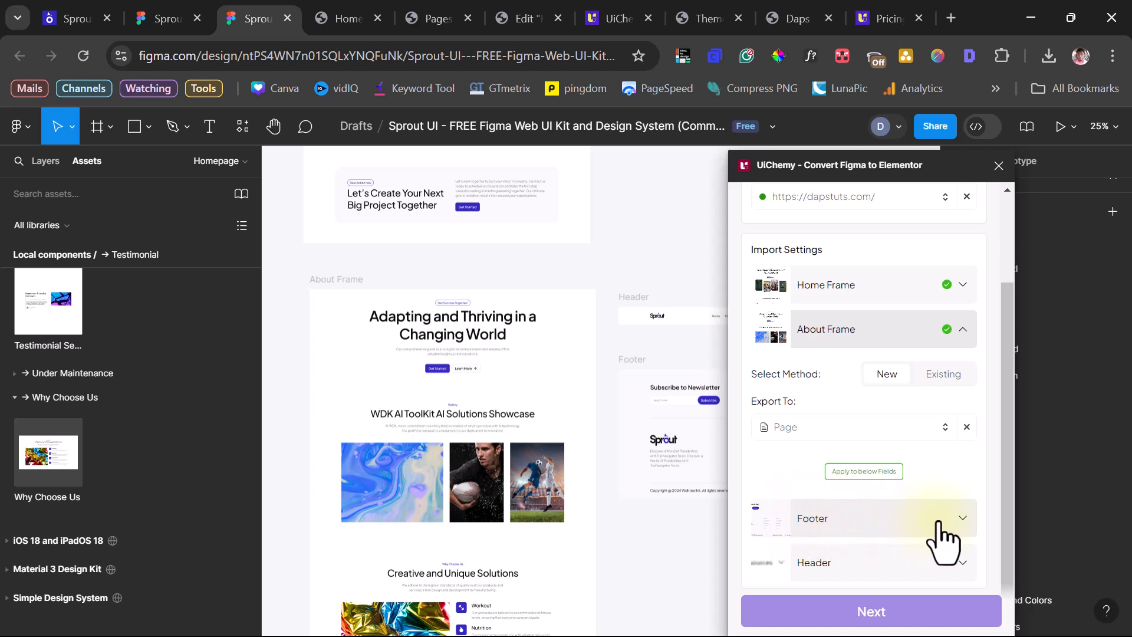
Set the Footer frame to export as new to Elementor Templates with the Header template type
click(891, 511)
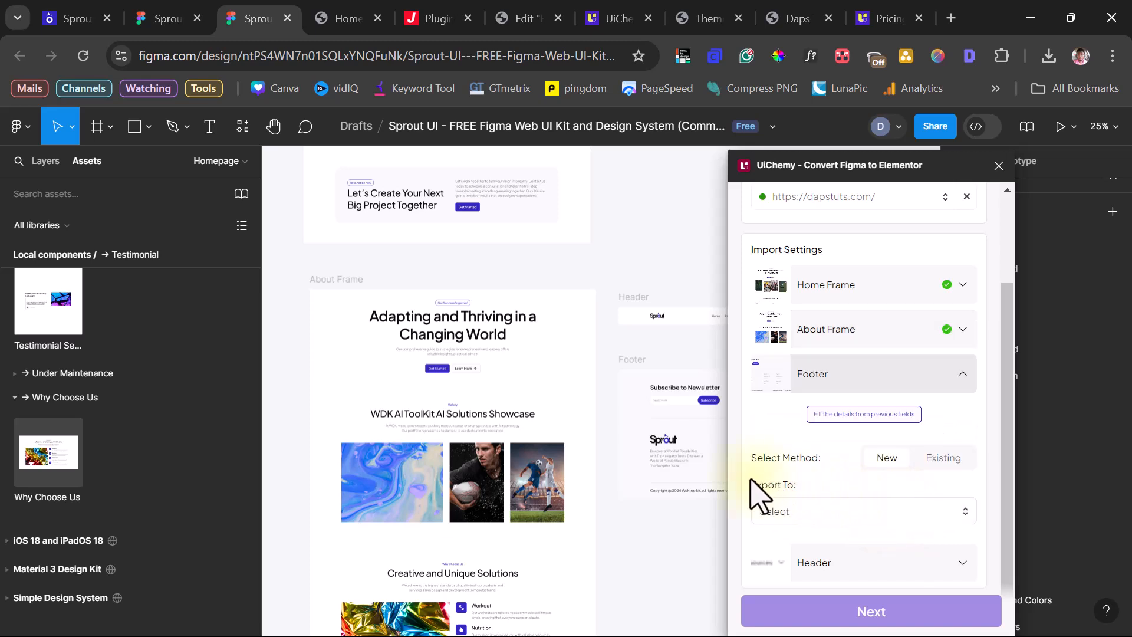
scroll(813, 478, up, 1)
scroll(873, 542, up, 2)
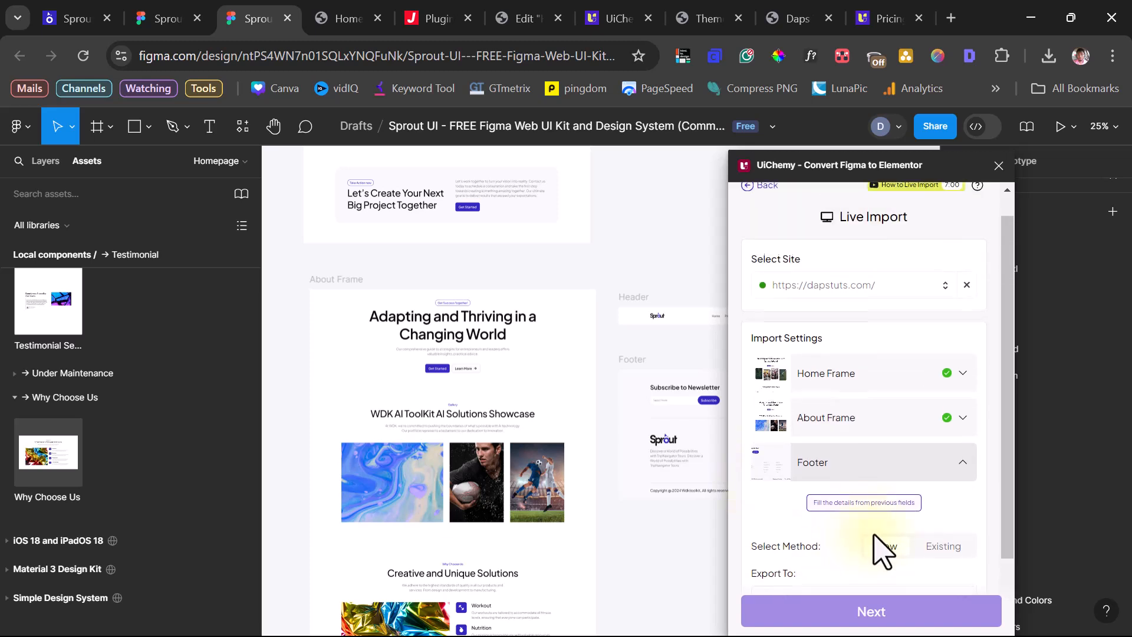
scroll(882, 544, down, 3)
click(881, 512)
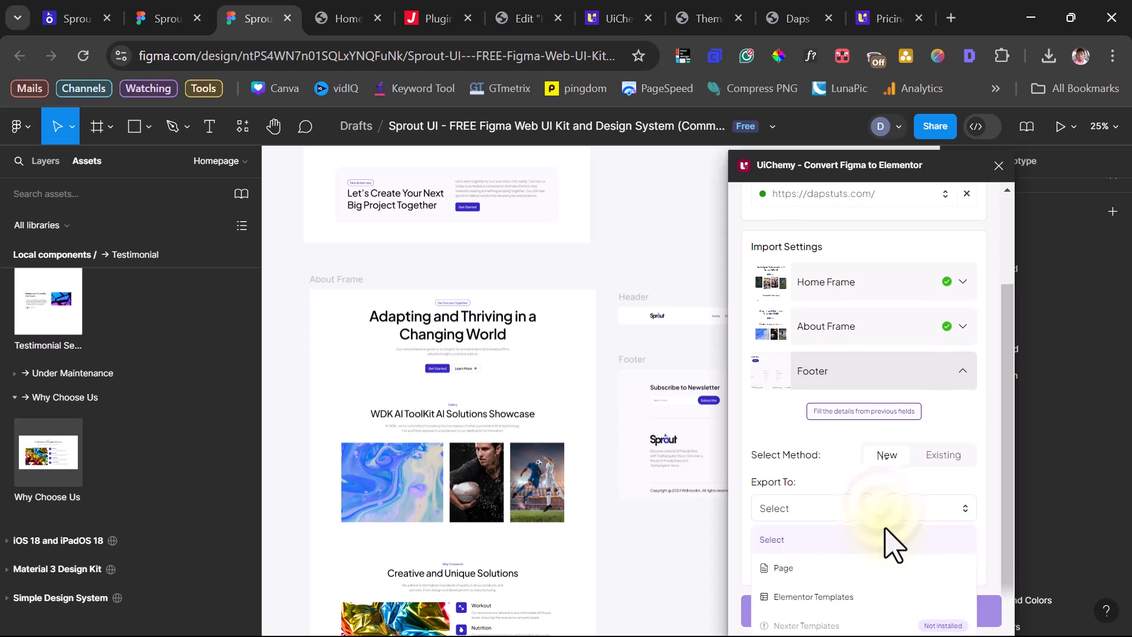
click(848, 596)
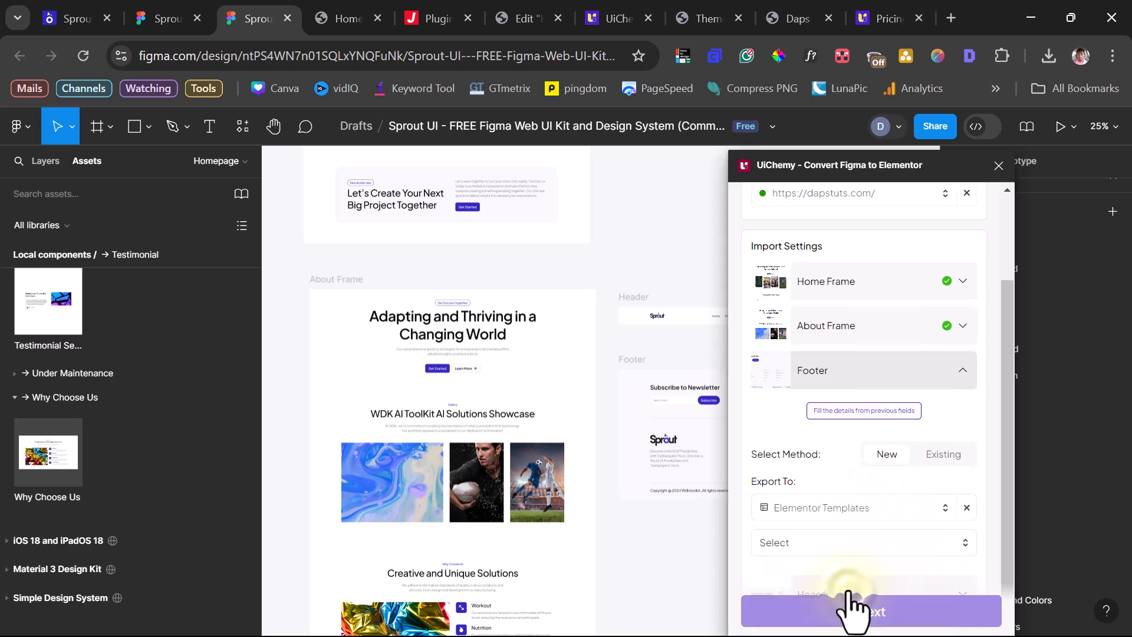
scroll(878, 533, down, 2)
click(882, 513)
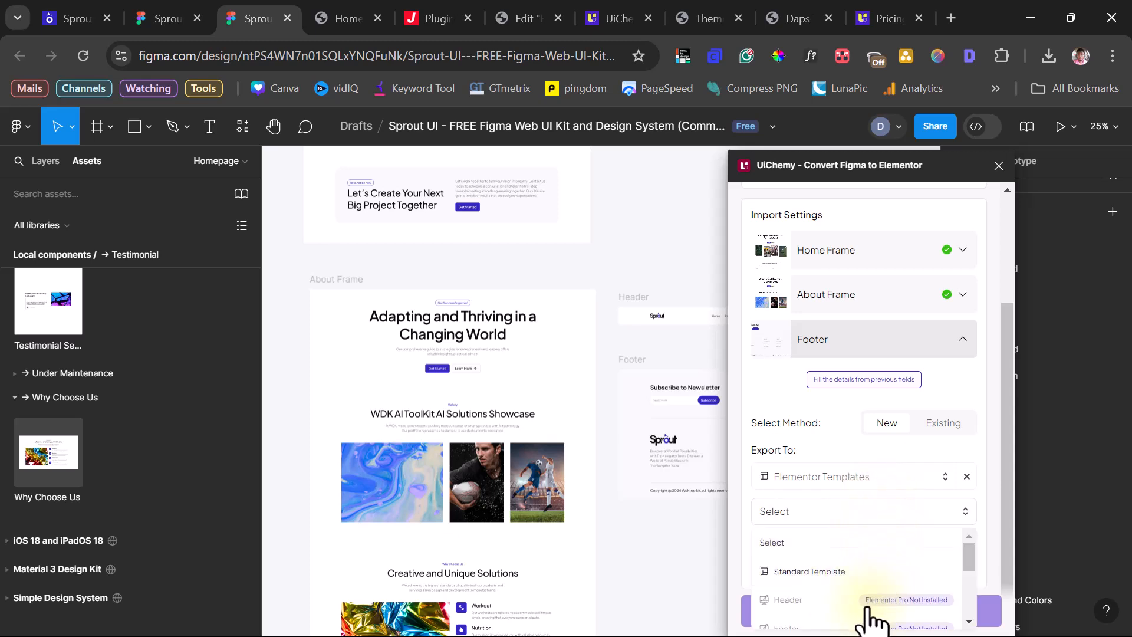
click(910, 616)
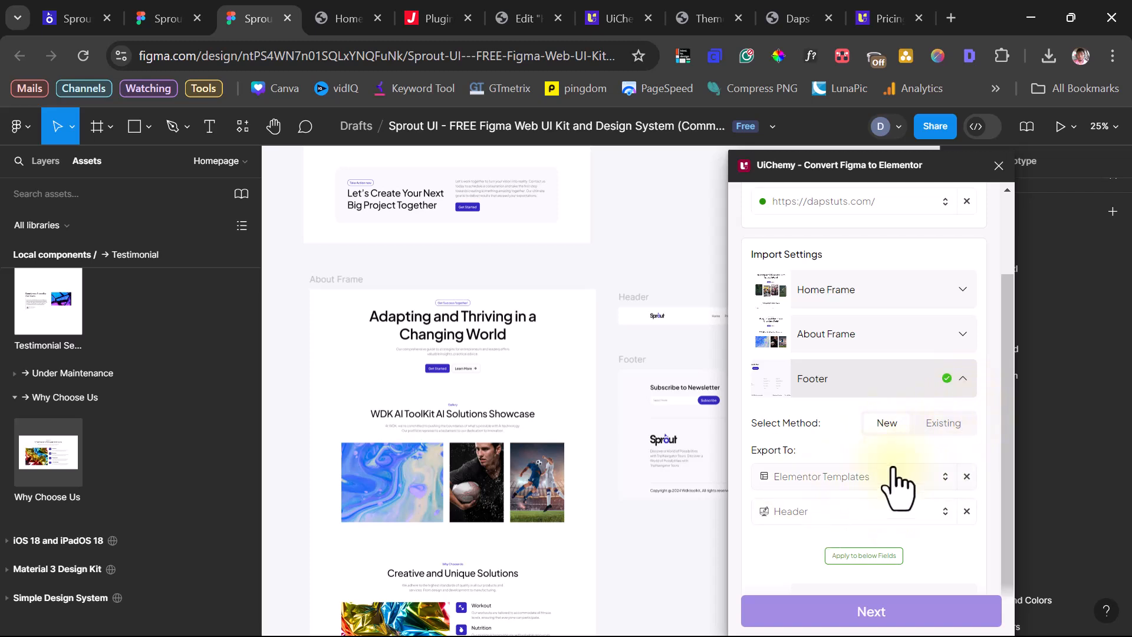
click(847, 384)
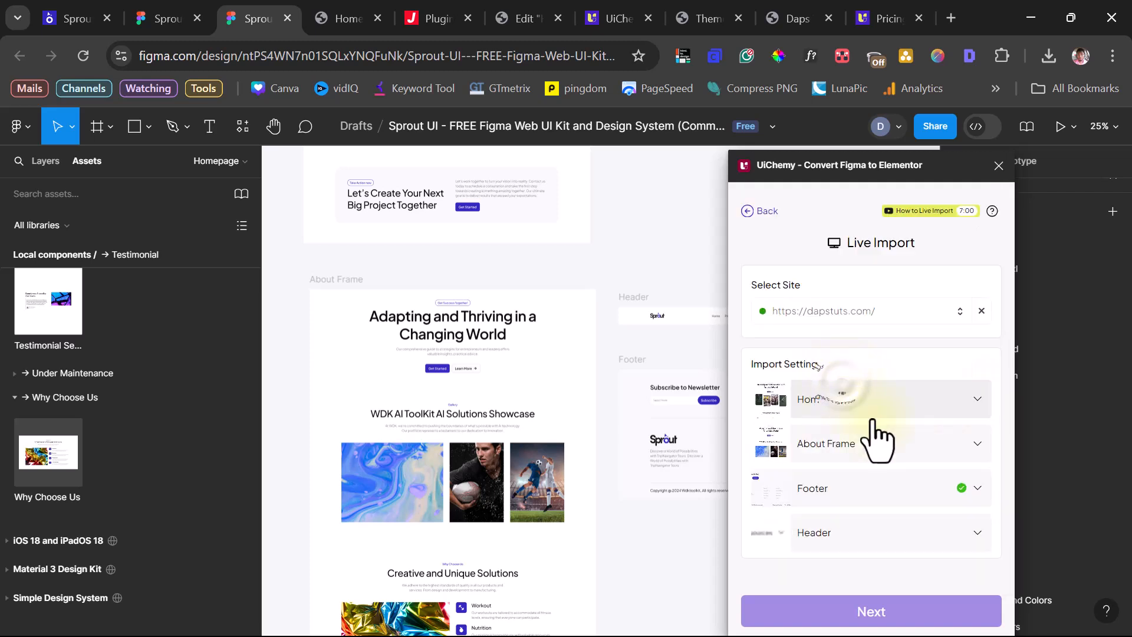
Set the Header frame to export as new to Elementor Templates with the Footer template type
click(854, 534)
scroll(938, 524, down, 2)
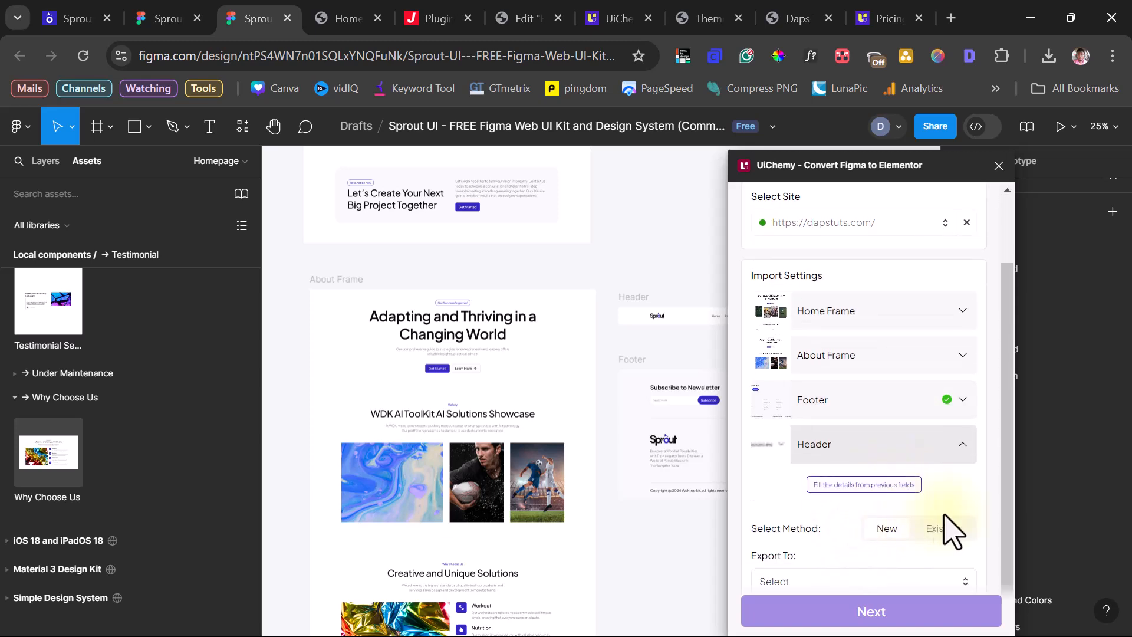
click(889, 506)
click(815, 557)
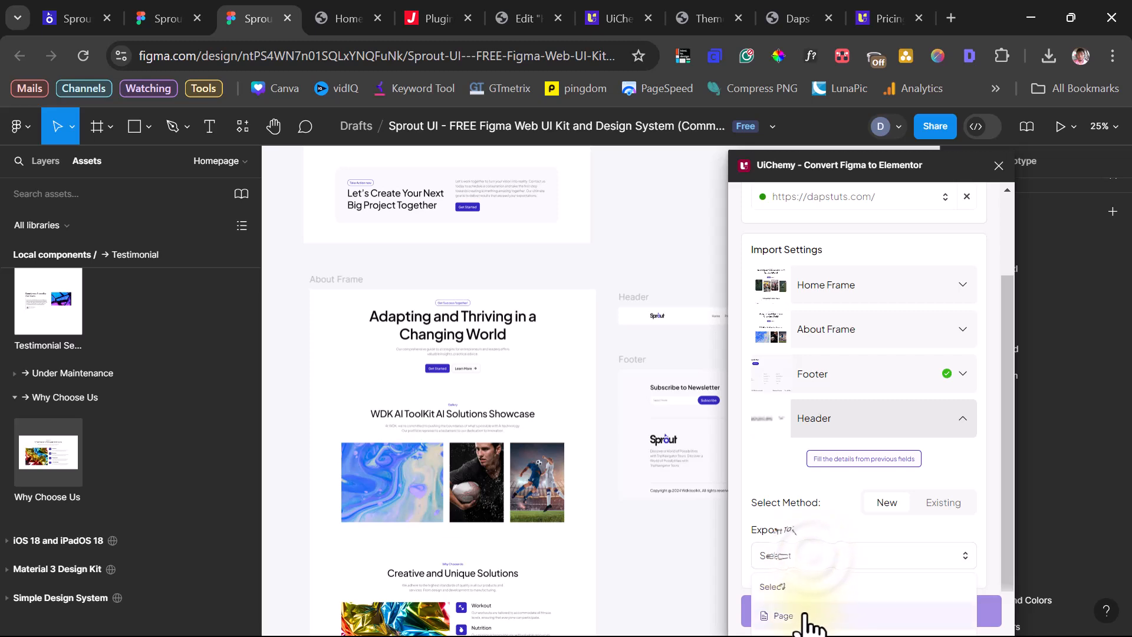
scroll(817, 608, down, 1)
click(821, 598)
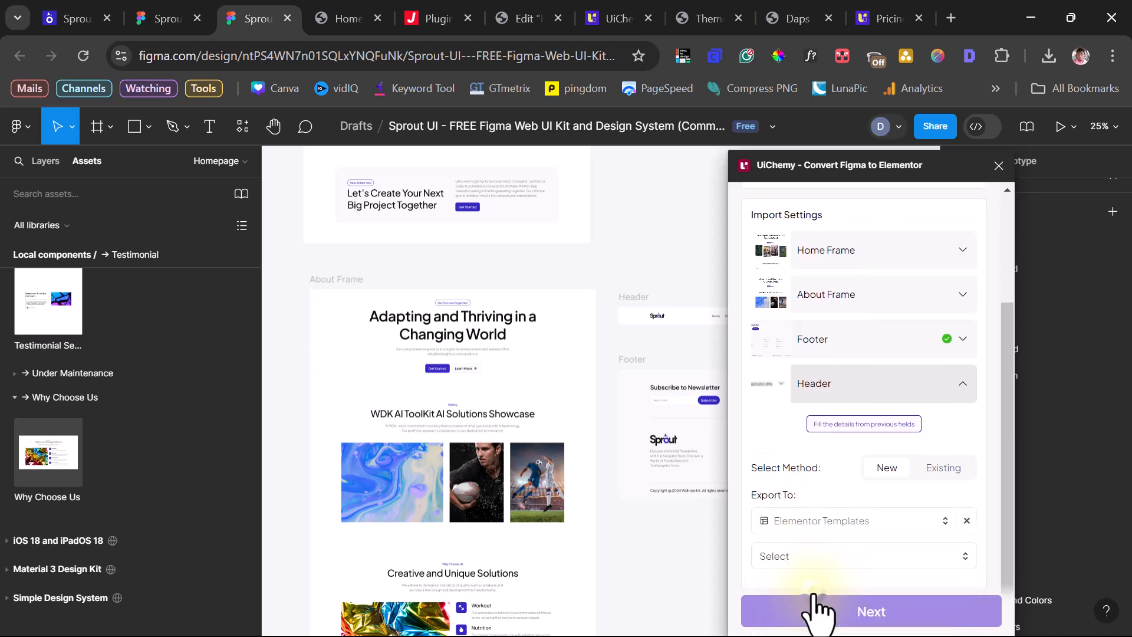
click(847, 555)
scroll(823, 555, down, 1)
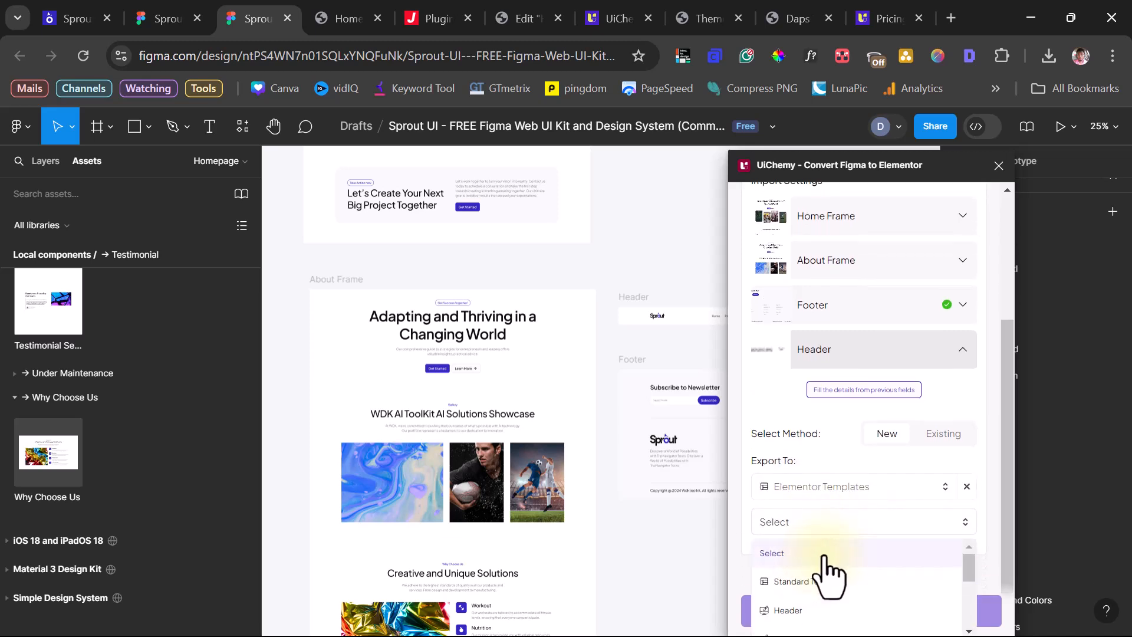
scroll(826, 574, down, 2)
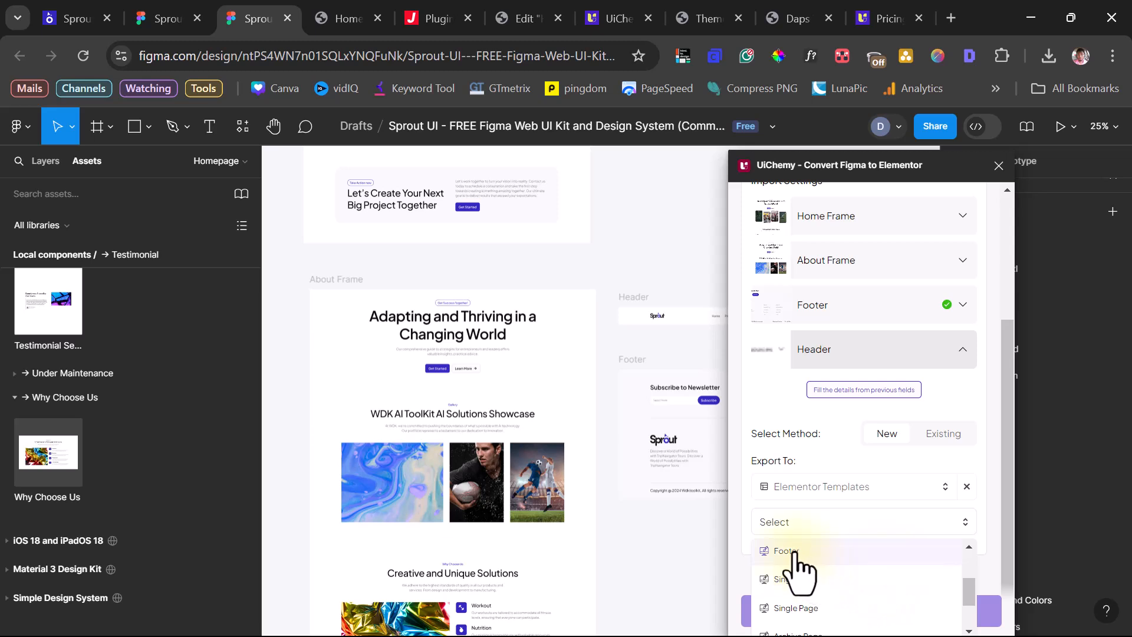
scroll(795, 560, down, 2)
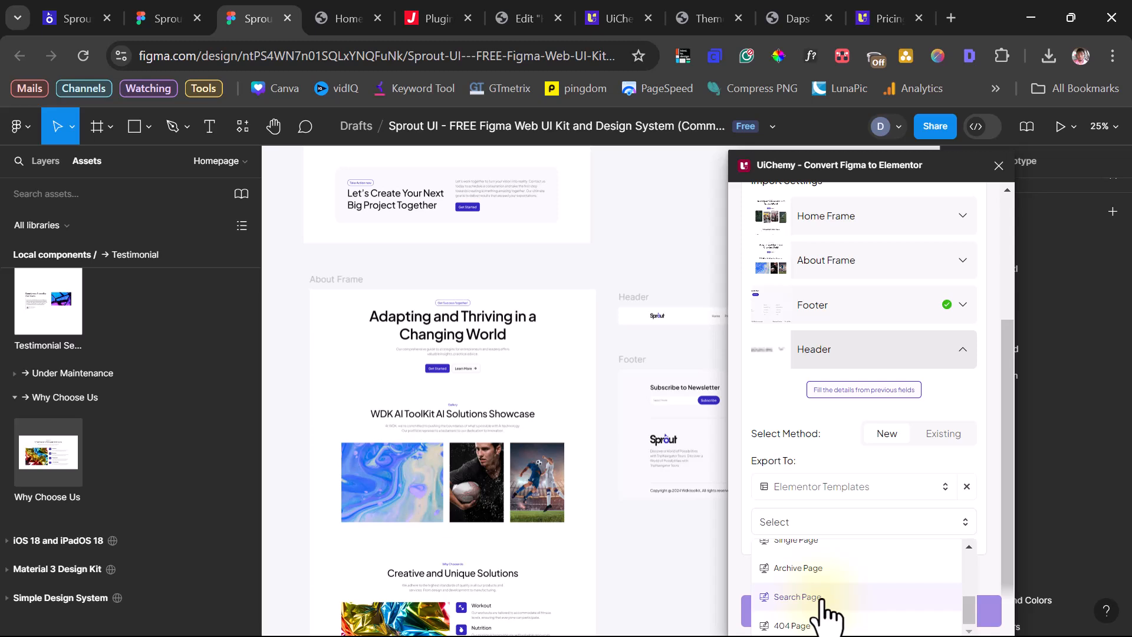
scroll(825, 596, up, 3)
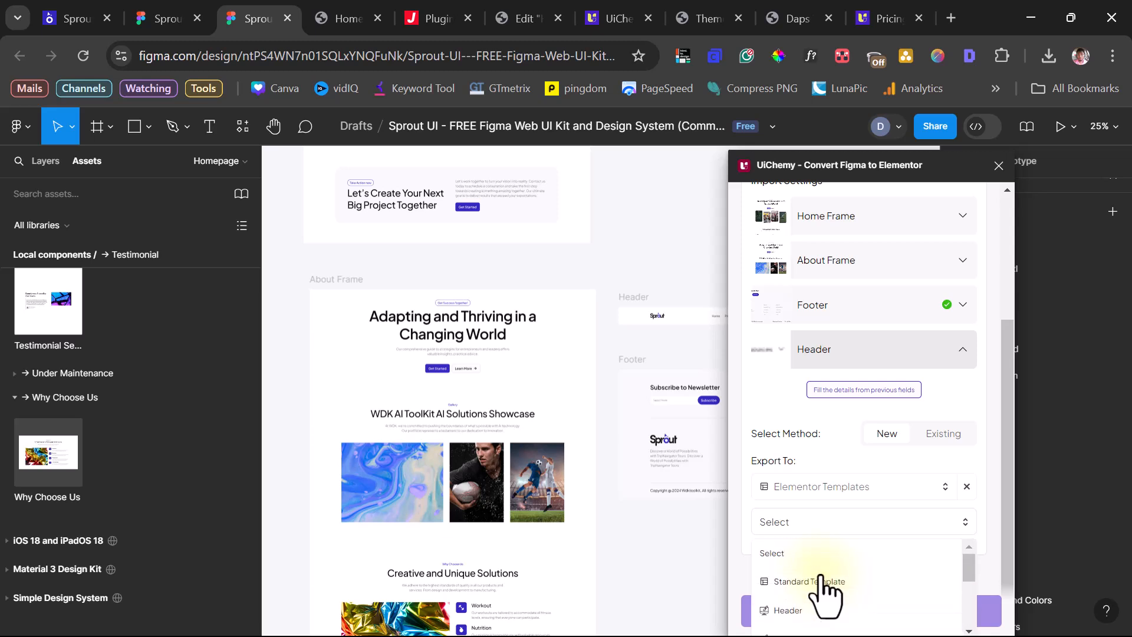
scroll(825, 597, down, 2)
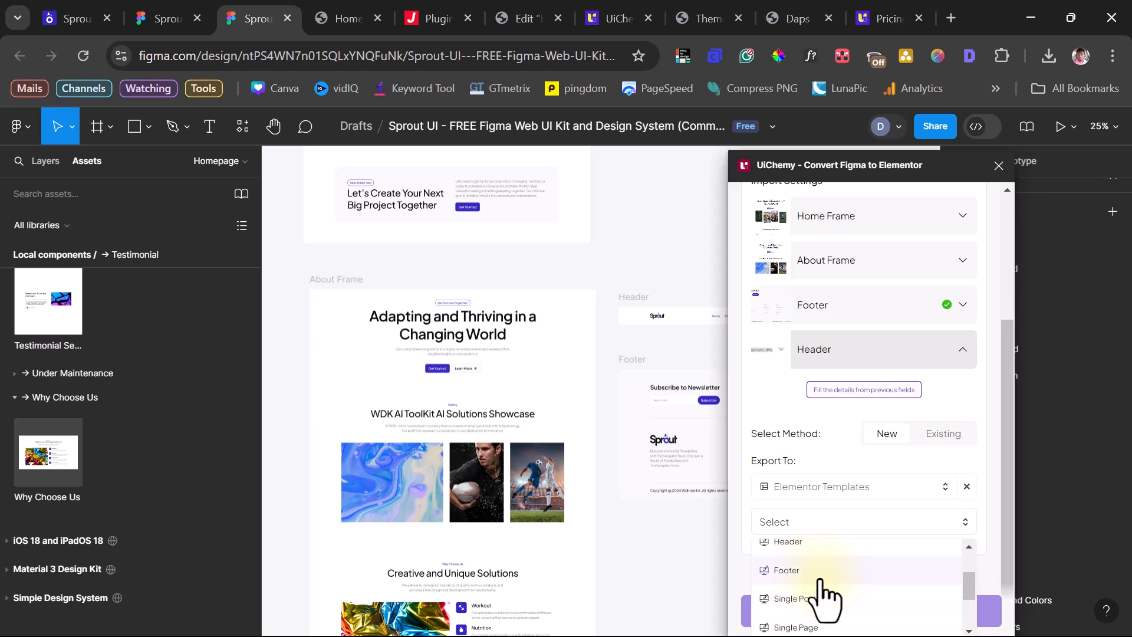
click(817, 575)
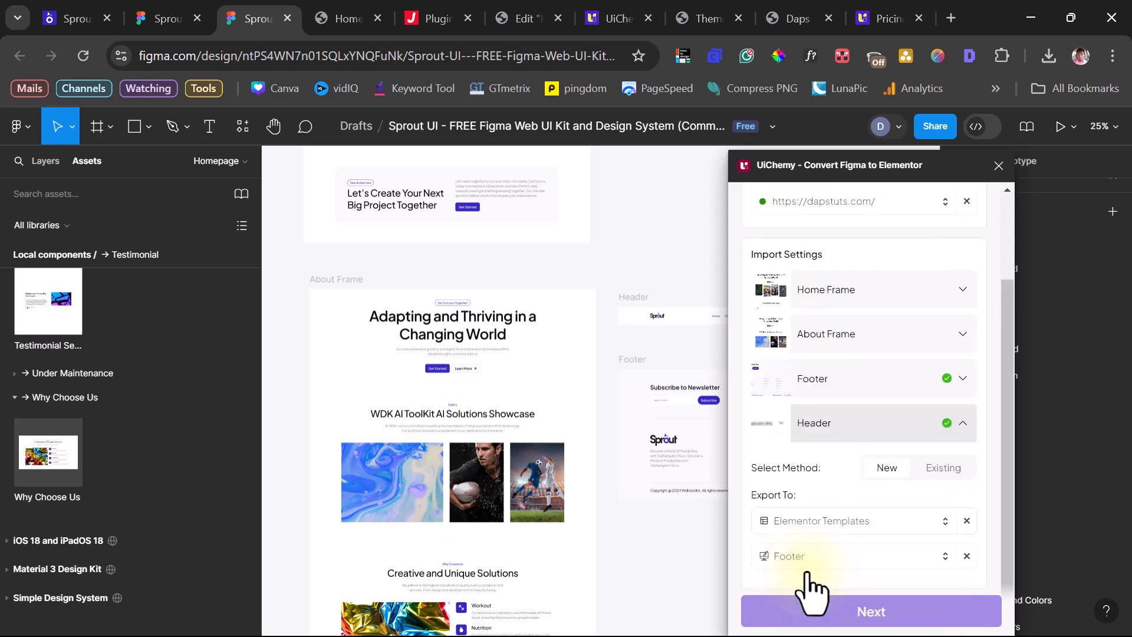
Set the Home Frame to export as a new Page in the Live Import settings
scroll(884, 542, up, 2)
scroll(897, 543, up, 1)
click(855, 401)
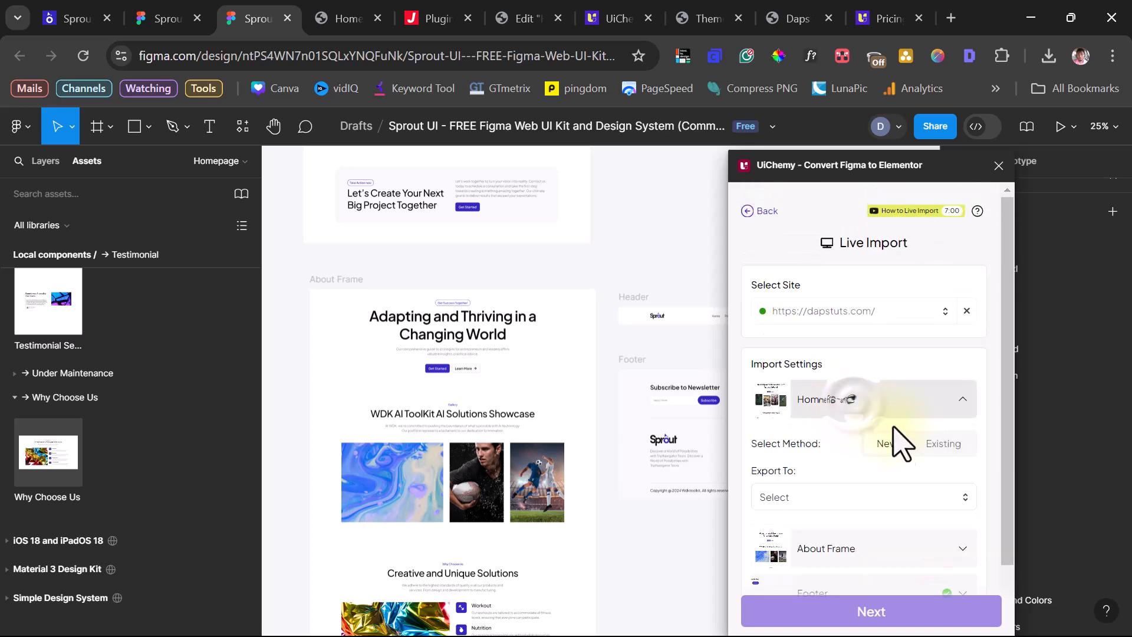
click(855, 504)
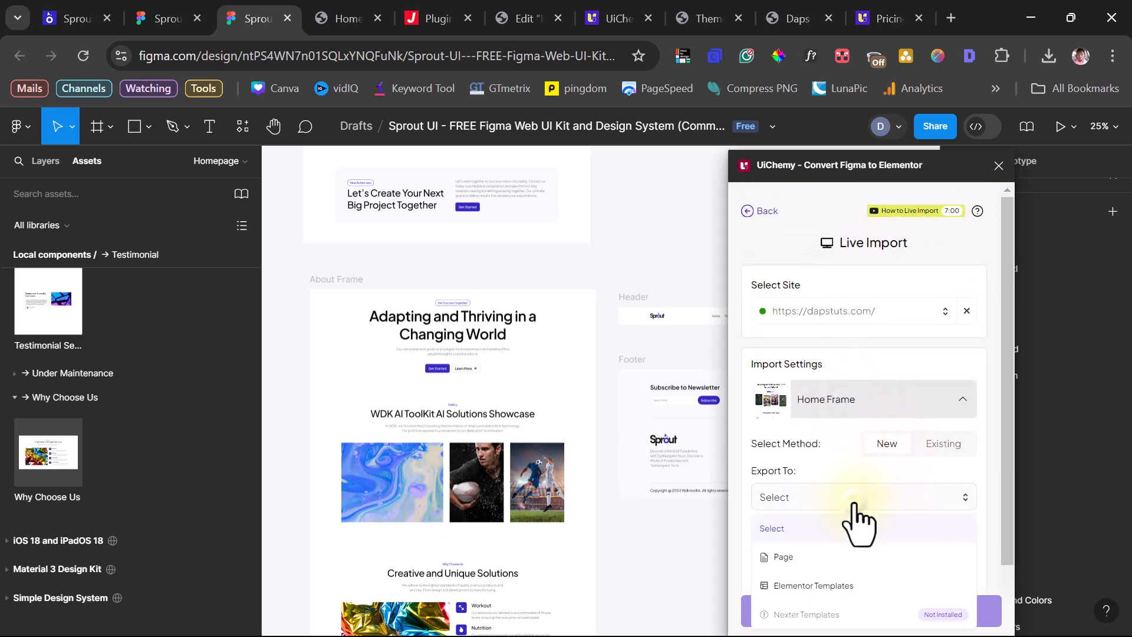
click(817, 577)
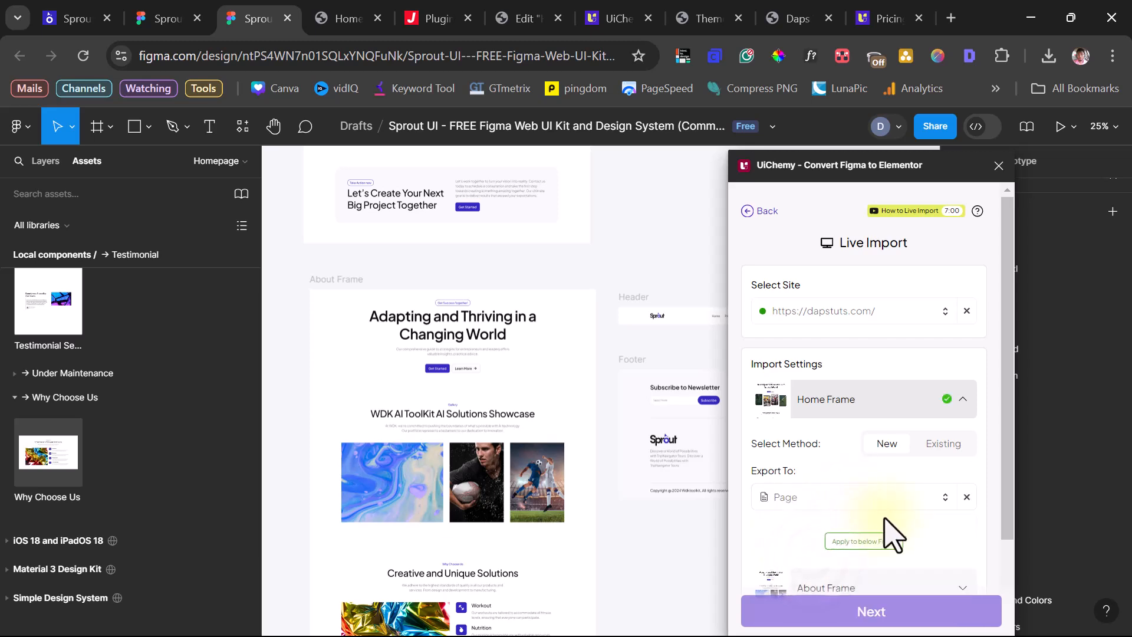
click(840, 406)
Set the About Frame to export as a new Page and run the live import of all four frames
click(849, 445)
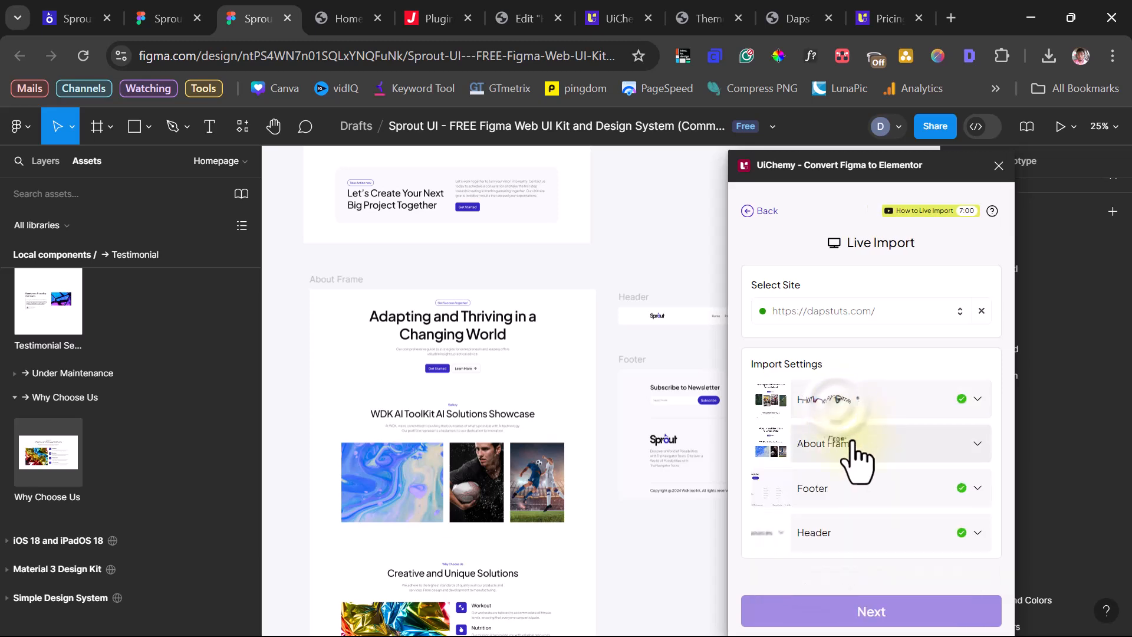
click(885, 529)
scroll(887, 539, down, 3)
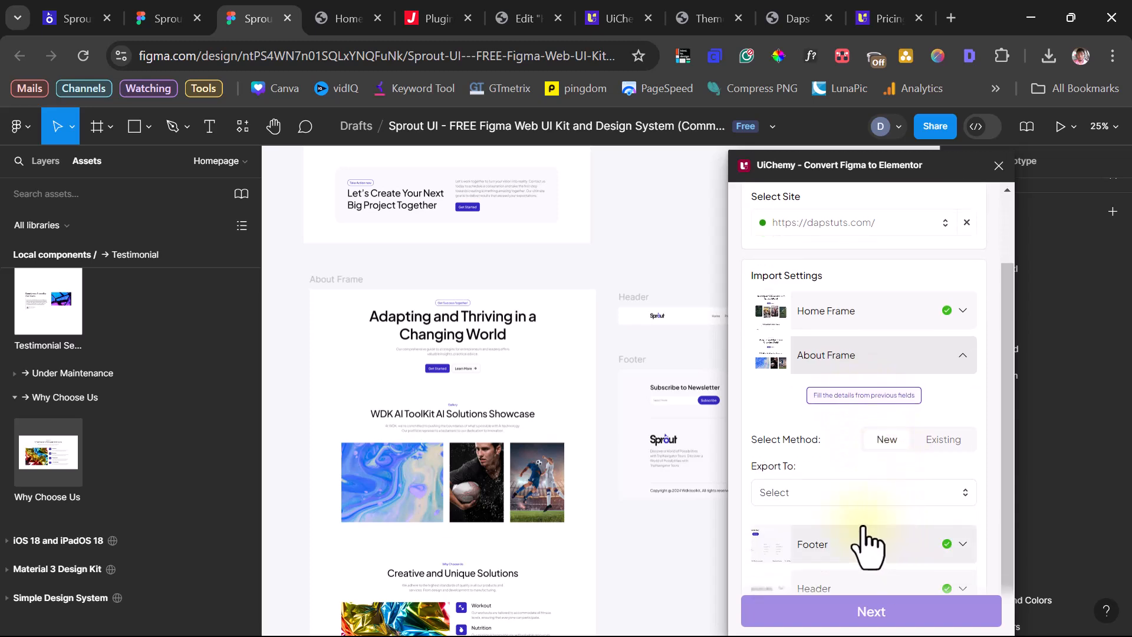
click(807, 496)
click(815, 549)
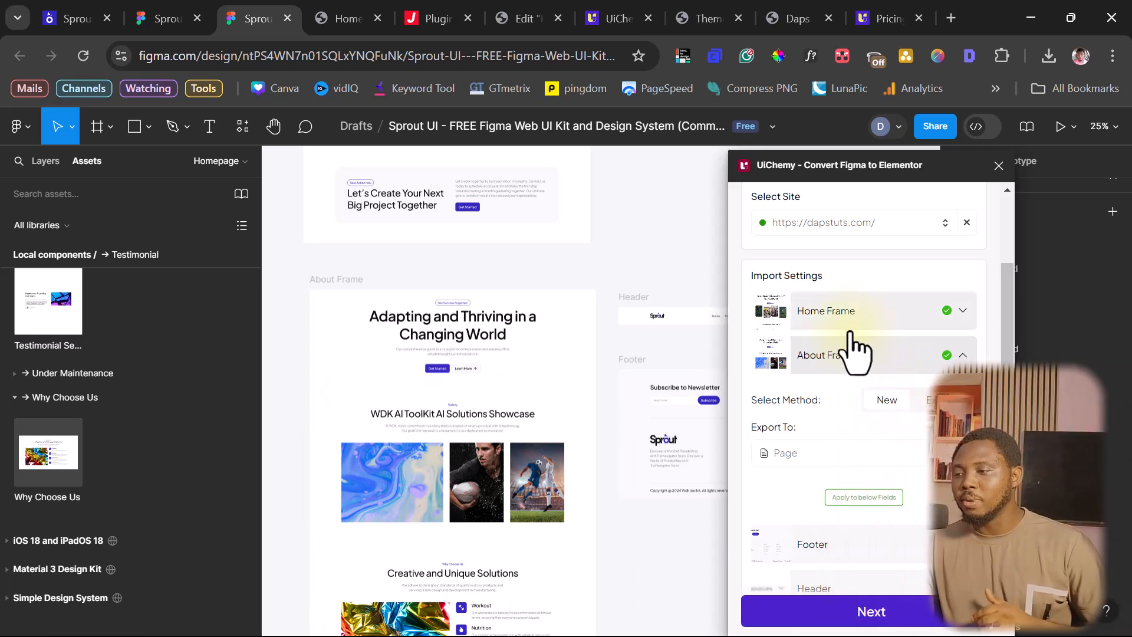
scroll(861, 383, down, 1)
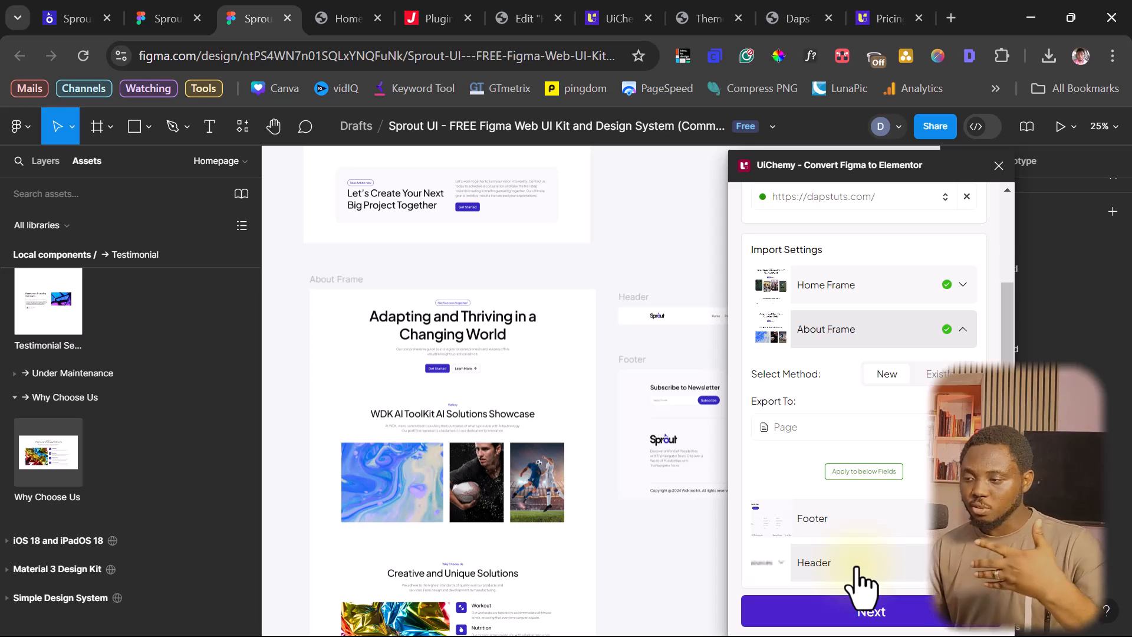
click(889, 614)
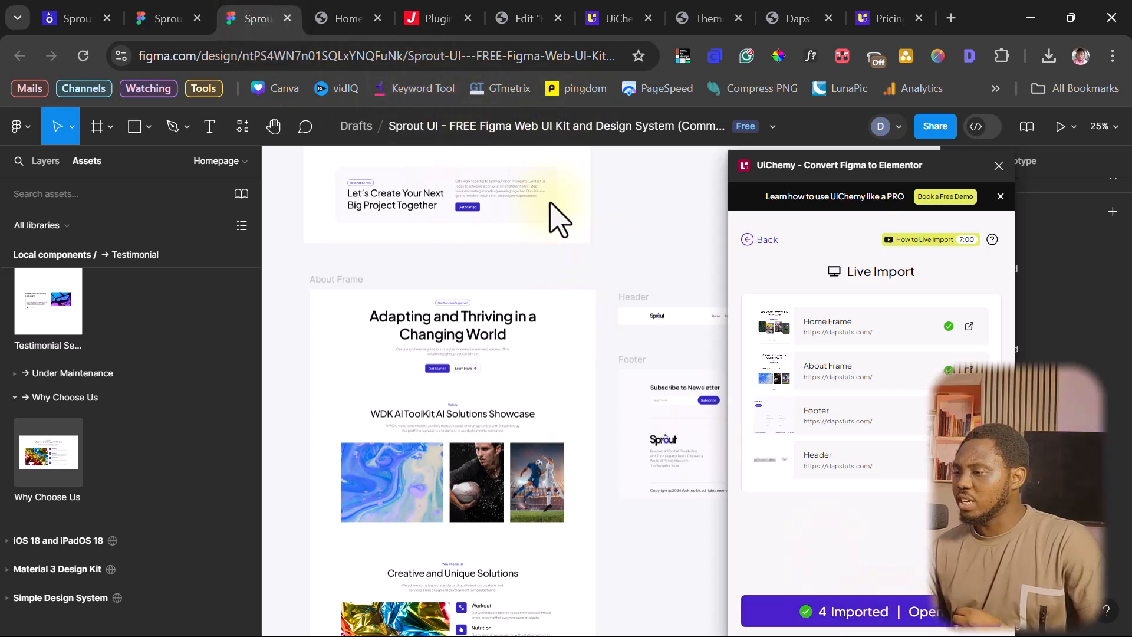
Switch to the WordPress dashboard and set the imported Home Frame page's status to Published
click(440, 18)
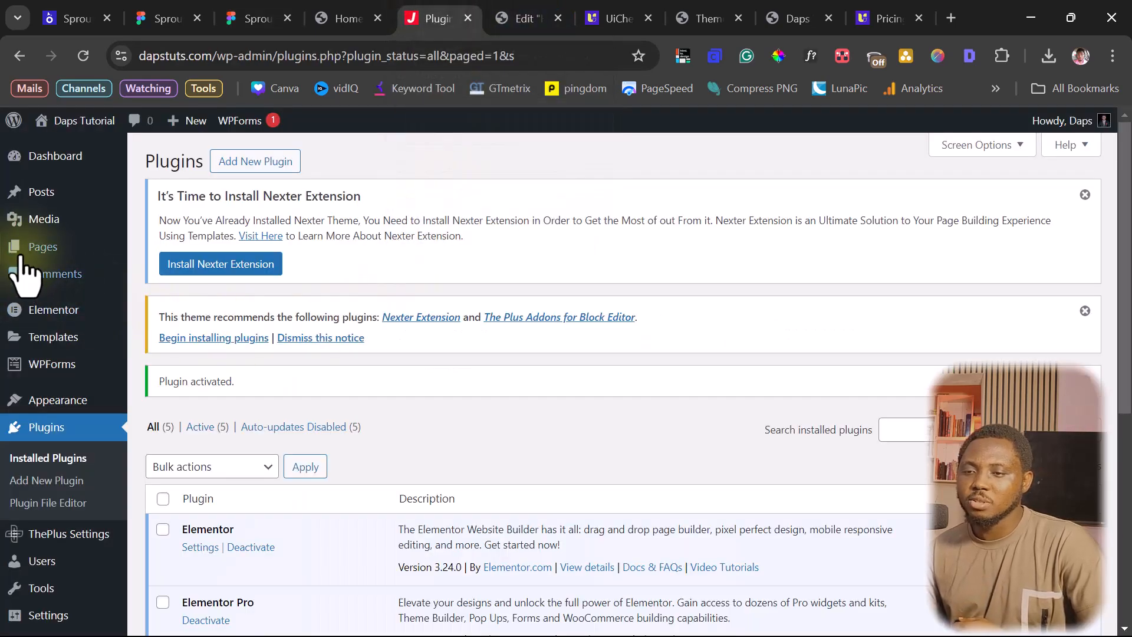
mouse_move(101, 253)
click(148, 249)
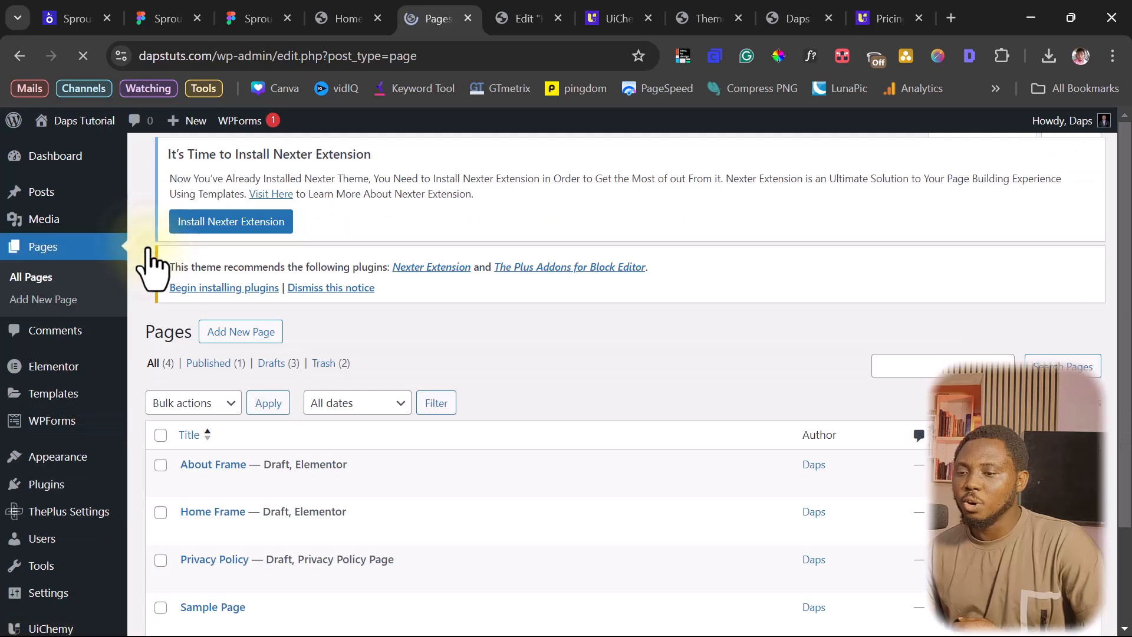
scroll(471, 318, down, 1)
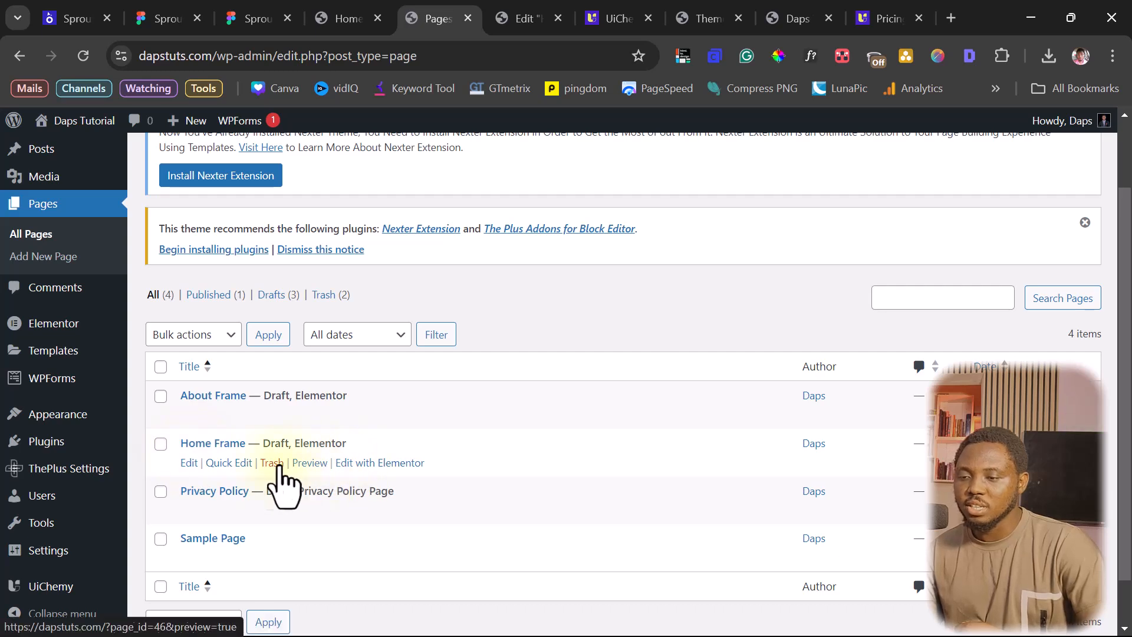
click(227, 462)
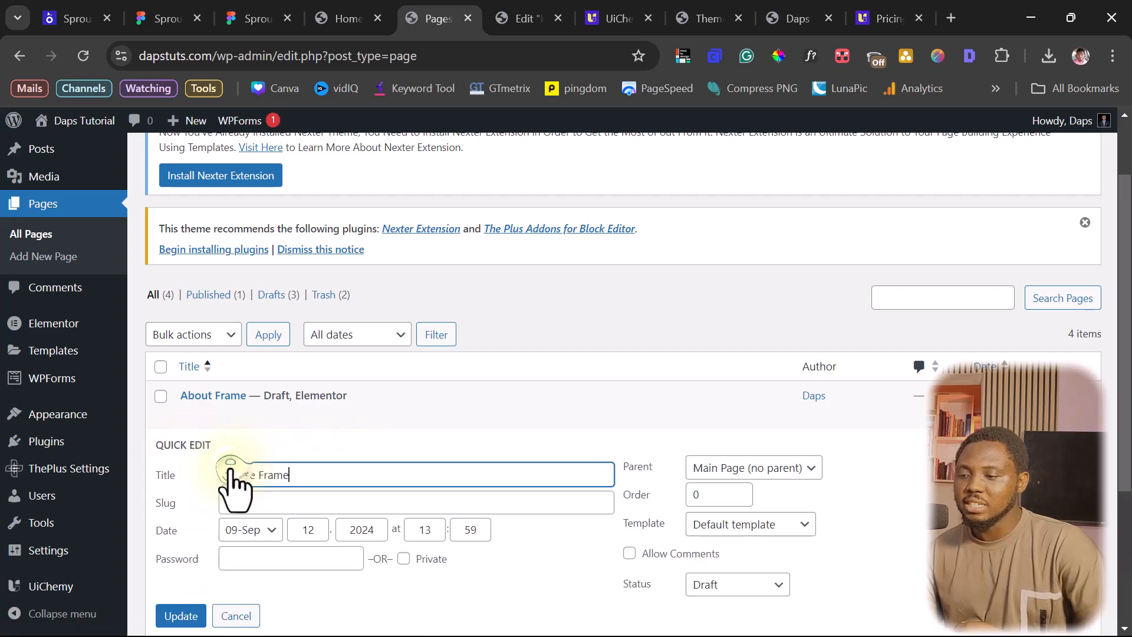
click(734, 586)
click(712, 519)
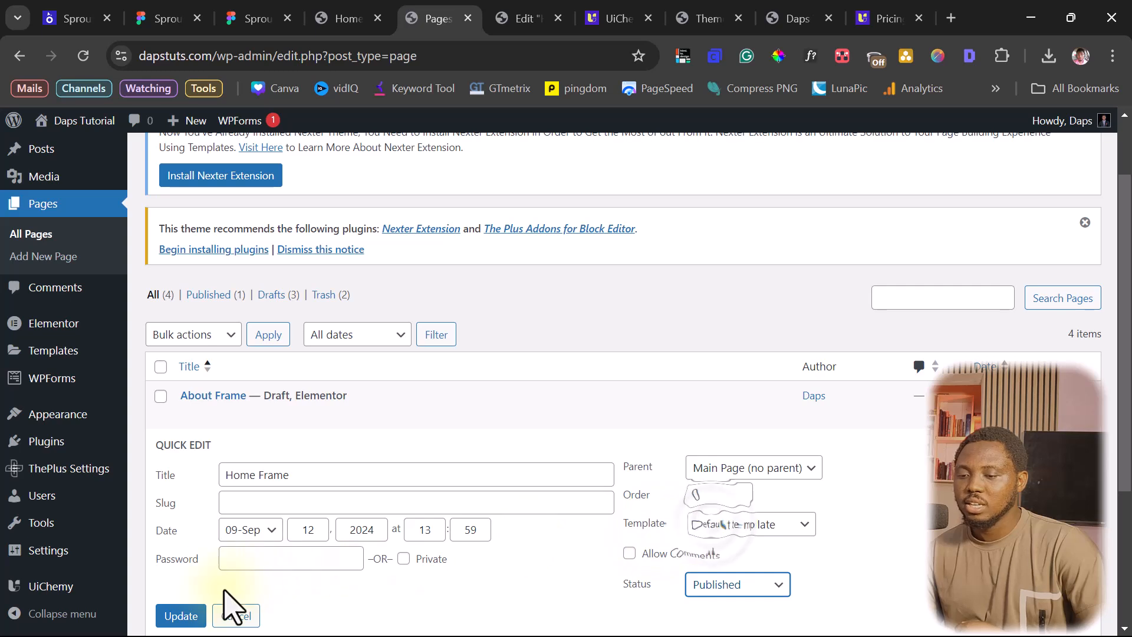
click(181, 616)
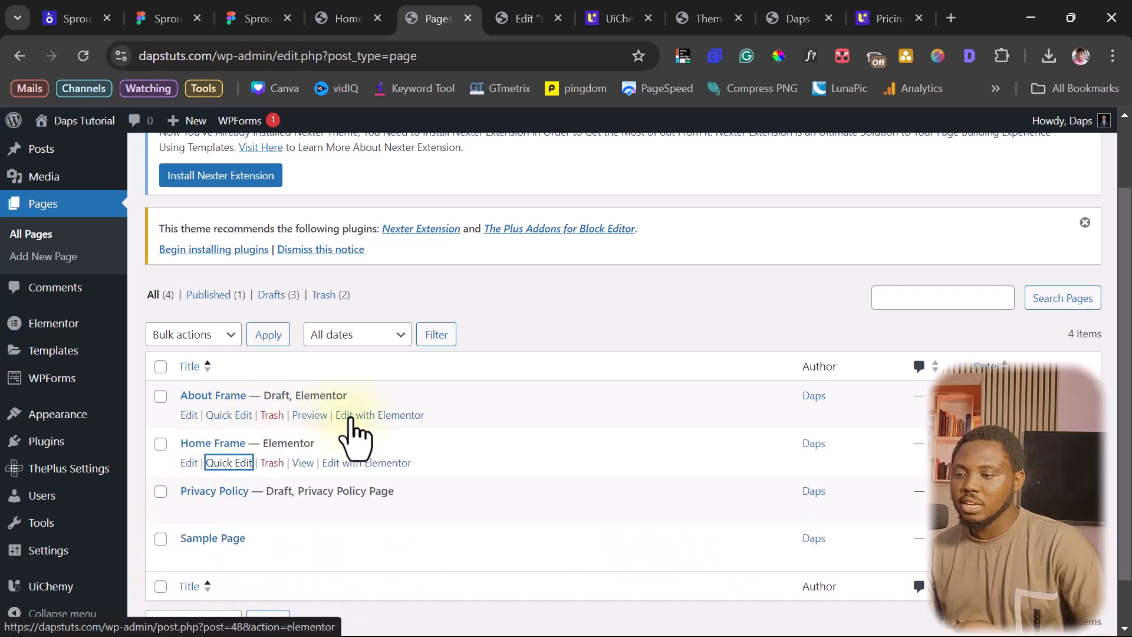
Set the imported About Frame page's status to Published and update it
click(229, 415)
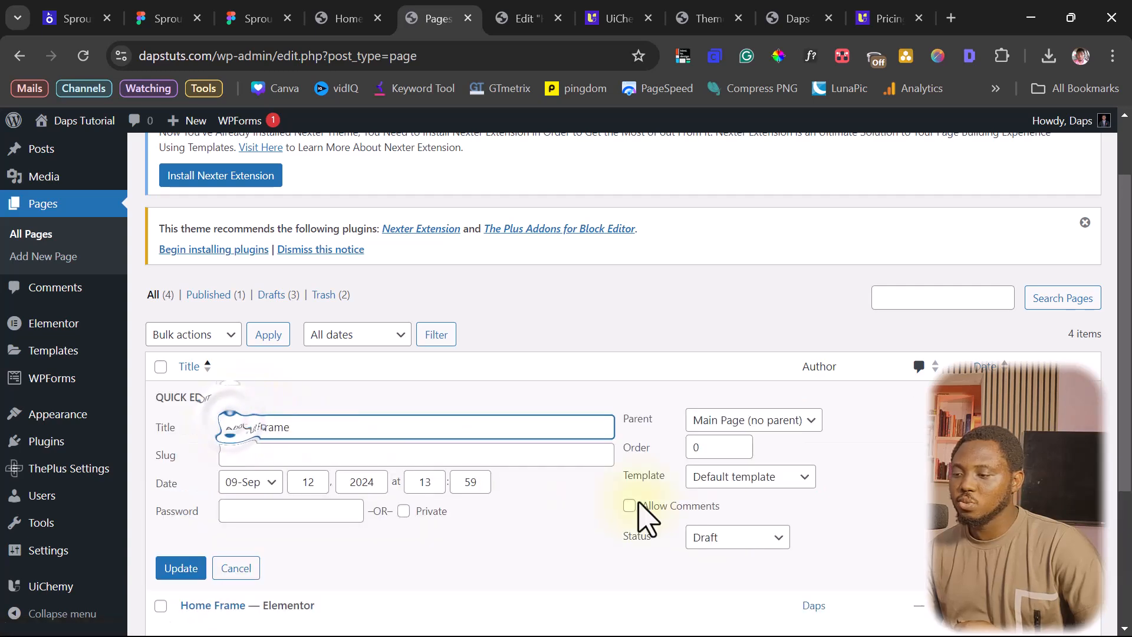
click(744, 539)
click(724, 563)
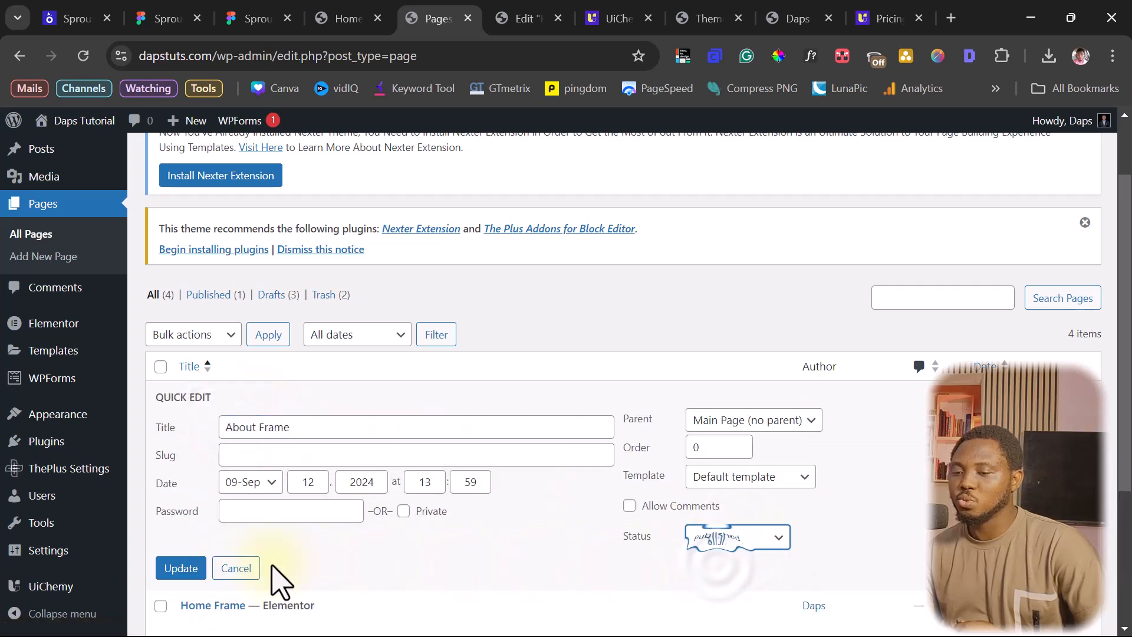
click(181, 568)
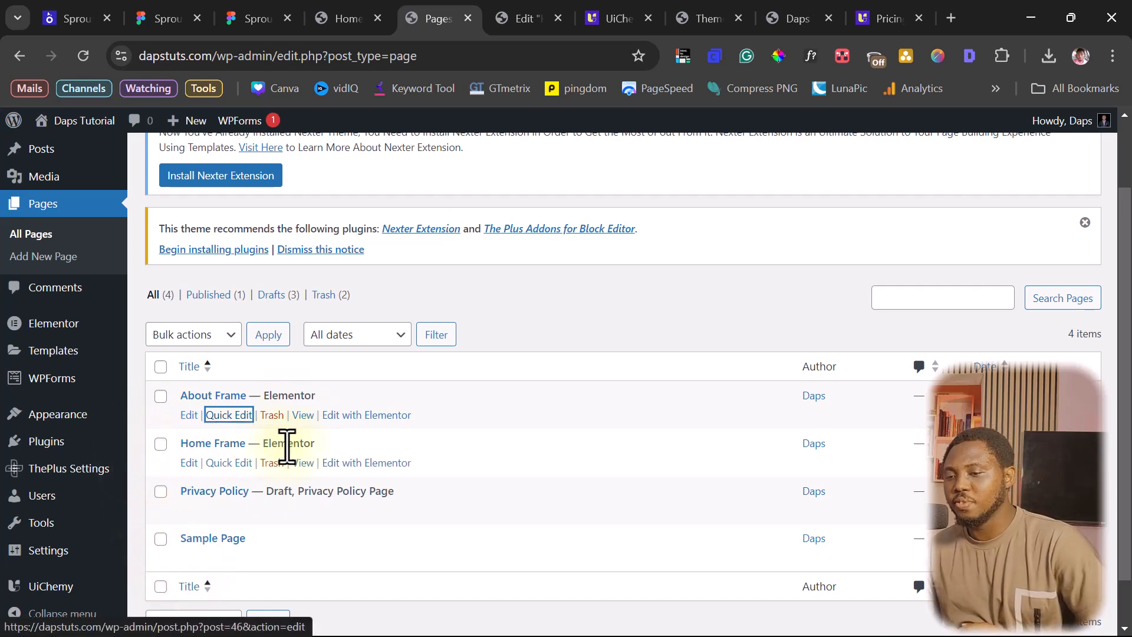
In the Reading settings, make the site's homepage a static page using Home Frame and save the changes
mouse_move(53, 552)
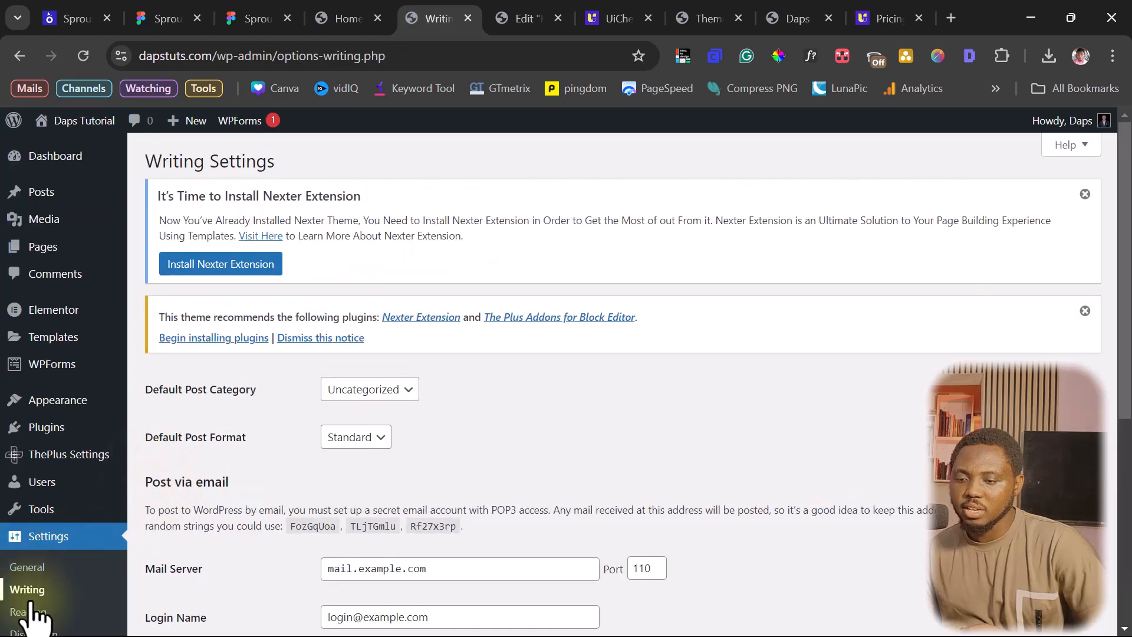
click(32, 610)
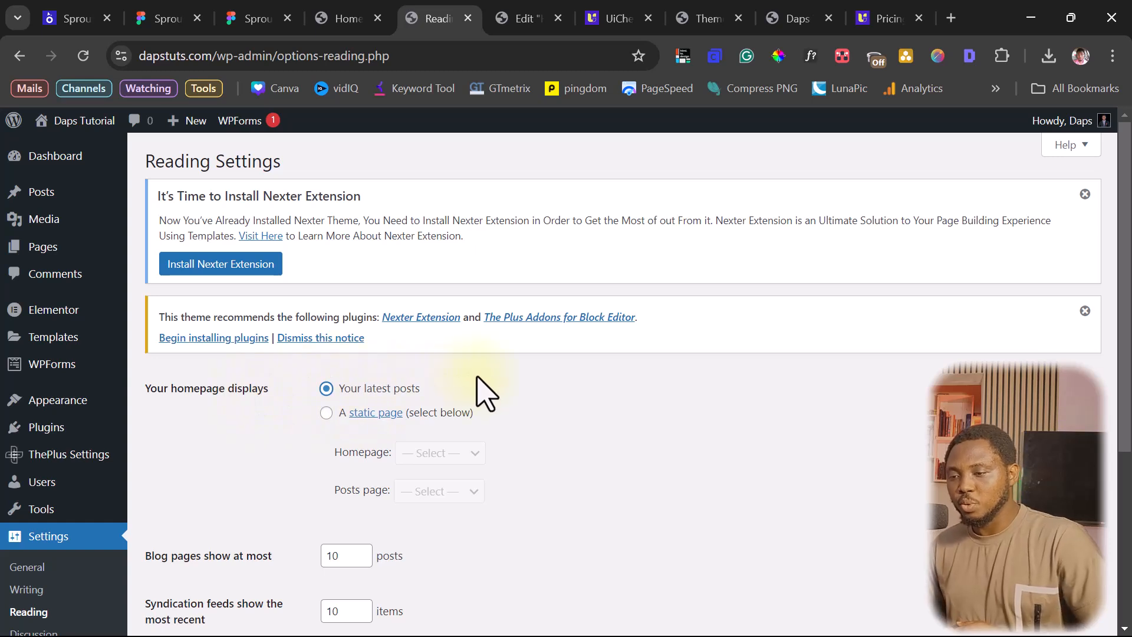
click(325, 413)
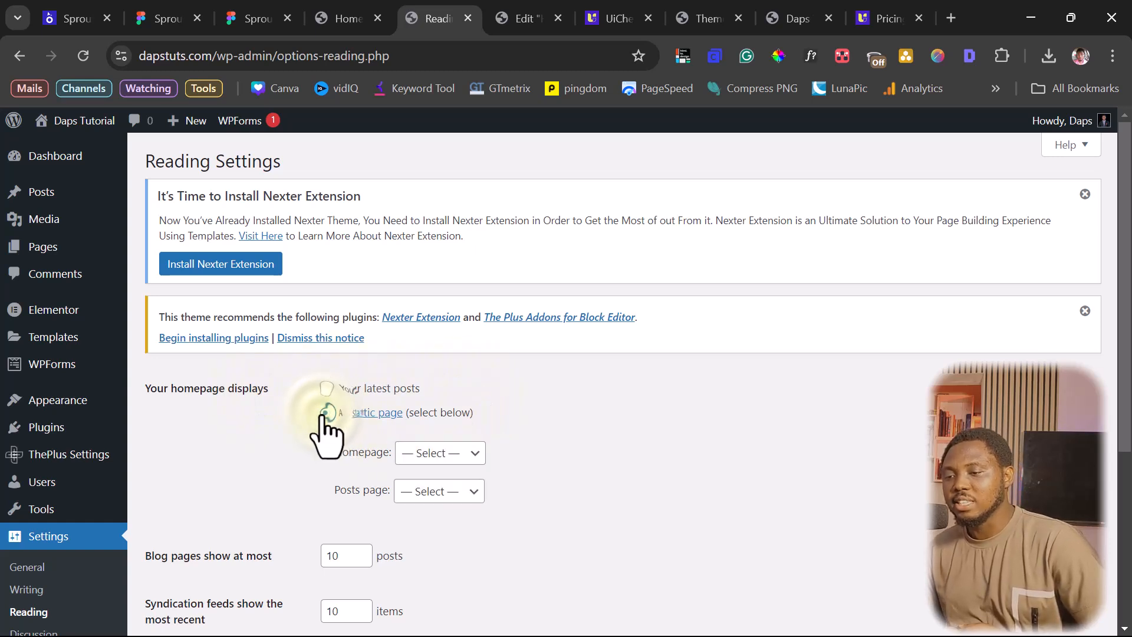
click(467, 455)
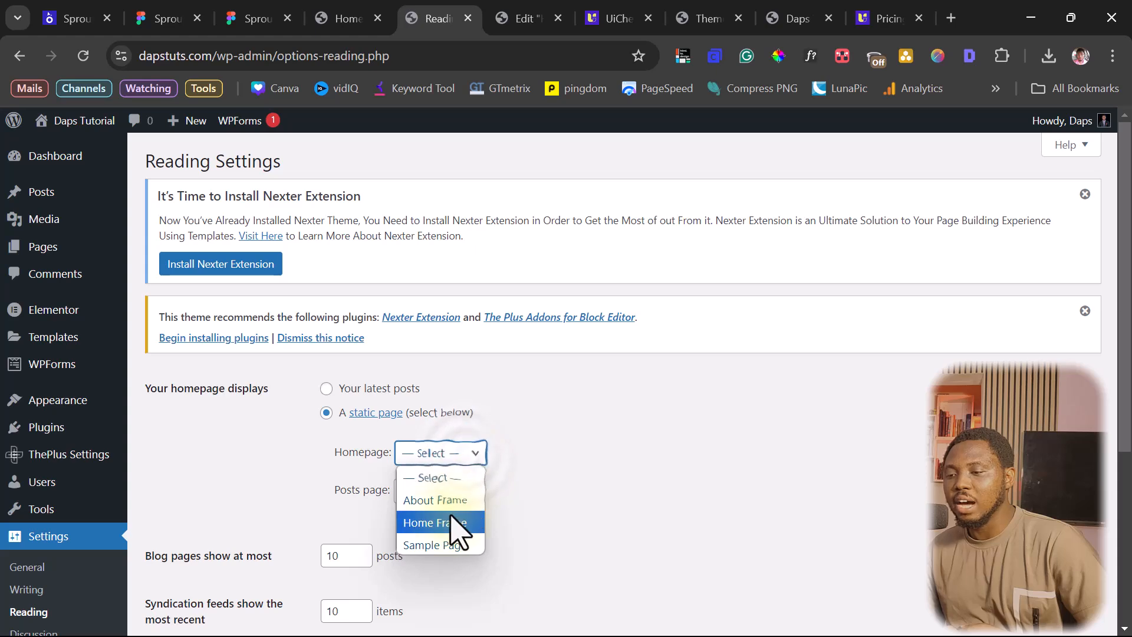
click(457, 523)
scroll(567, 487, down, 1)
scroll(568, 487, down, 3)
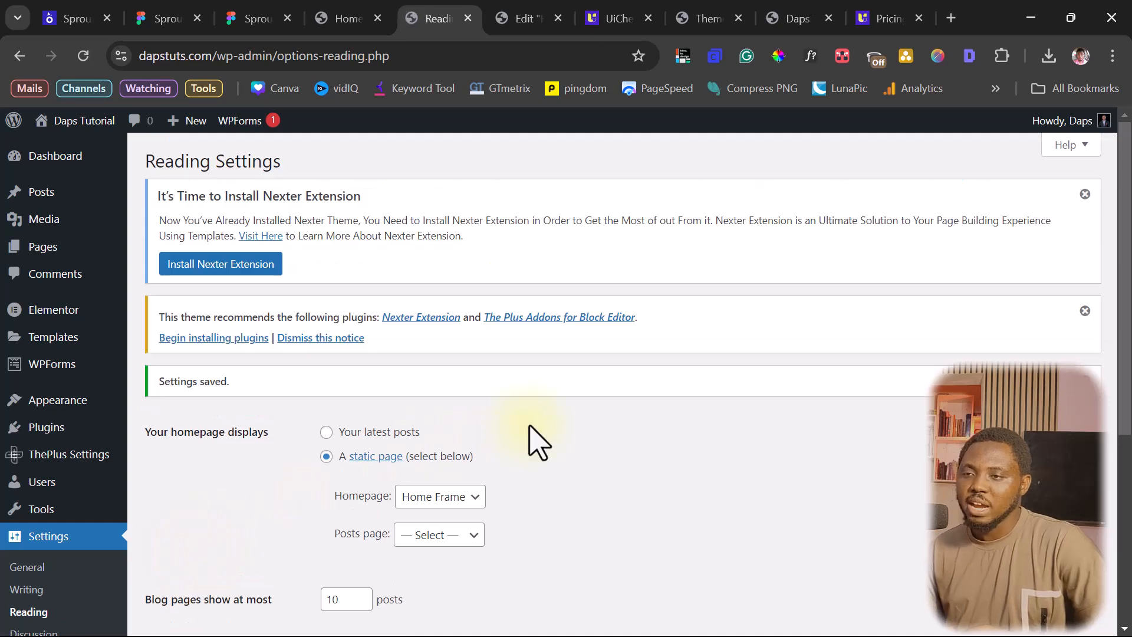
Open the live site in a new browser tab and examine the homepage from its heading down to the lower sections
mouse_move(78, 122)
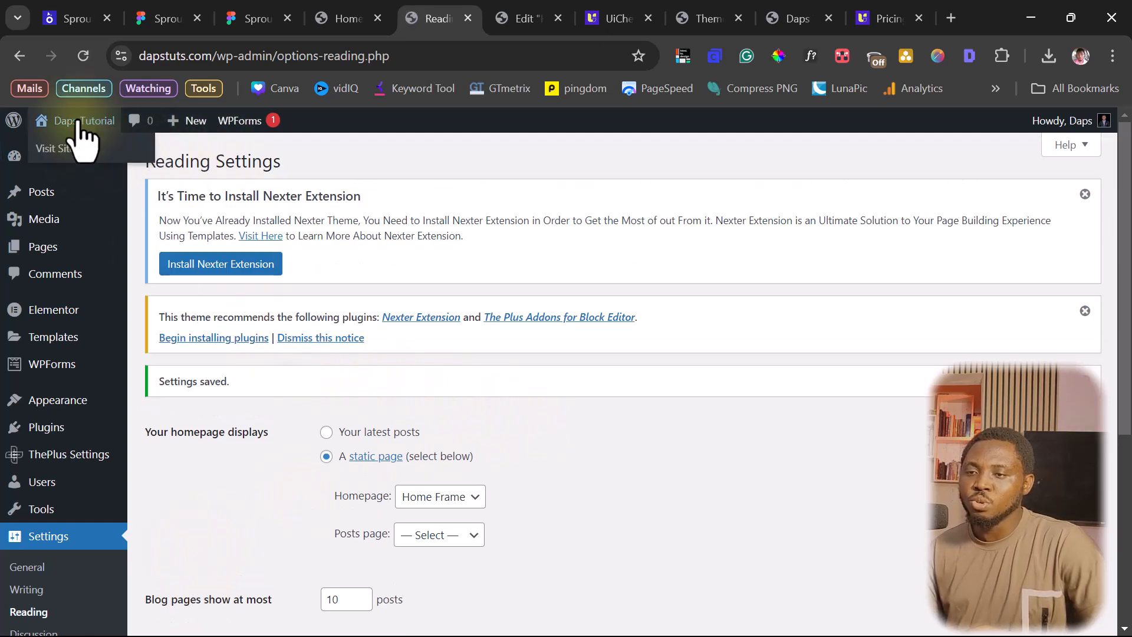
right_click(69, 148)
click(97, 167)
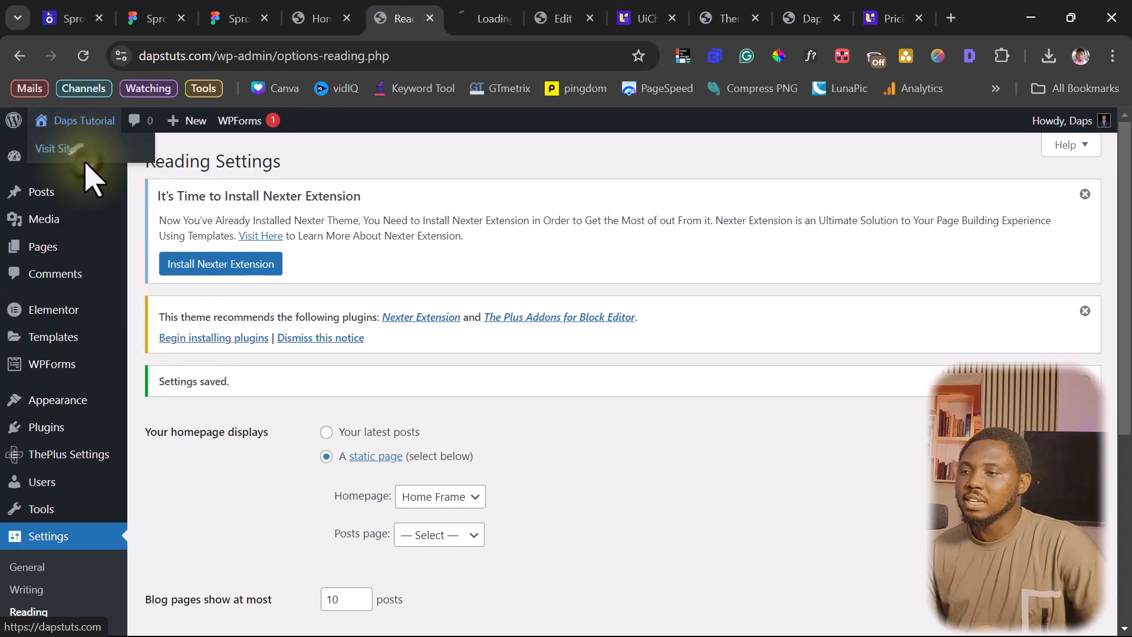
click(475, 19)
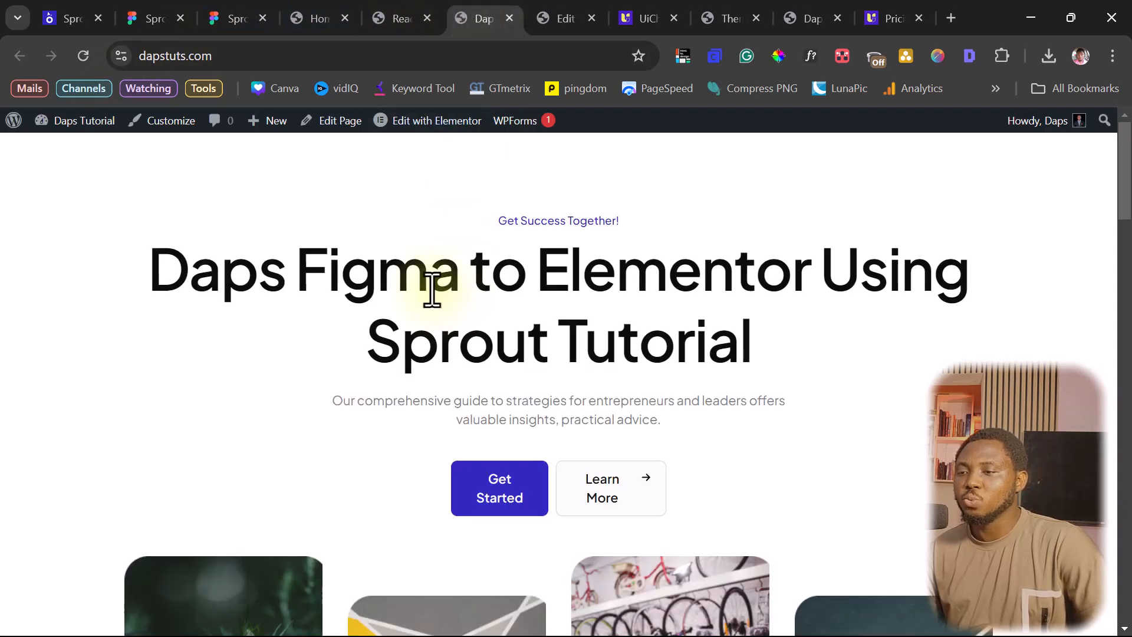
scroll(498, 253, down, 15)
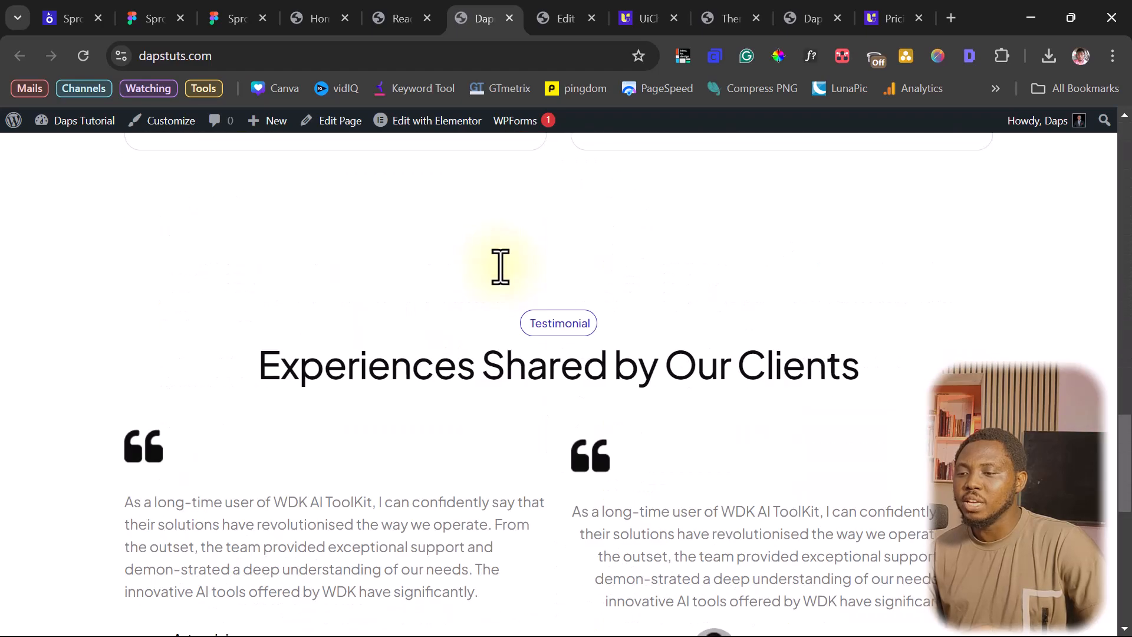
scroll(500, 267, down, 5)
scroll(500, 267, up, 10)
scroll(500, 266, up, 5)
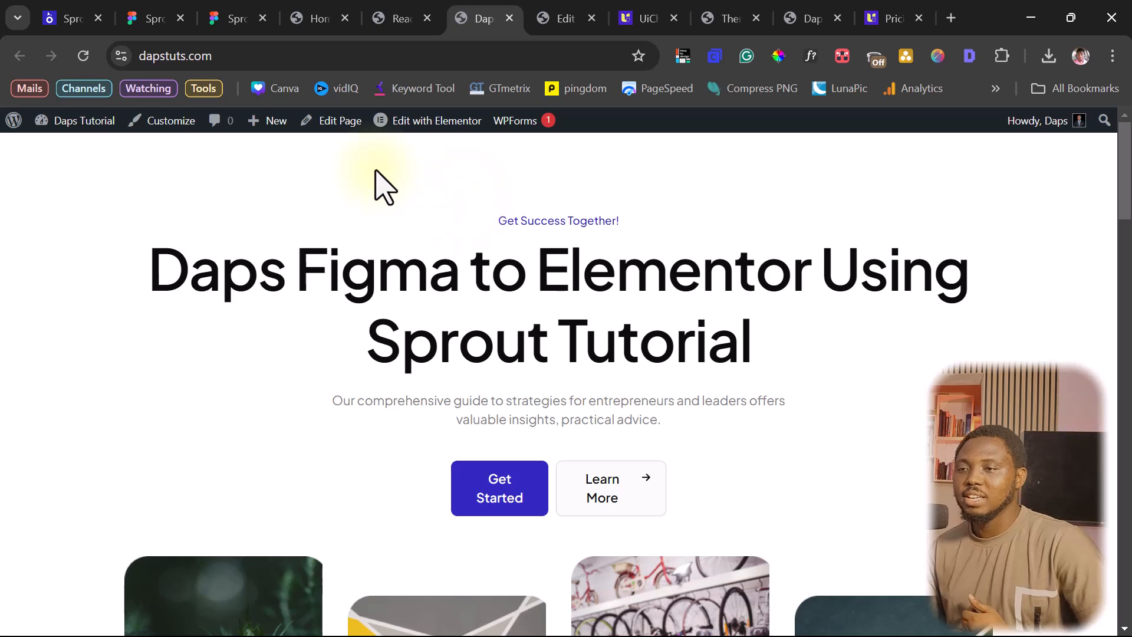
Open the draft Header from Elementor's Theme Builder and publish it with the display condition Include Entire Site
click(392, 19)
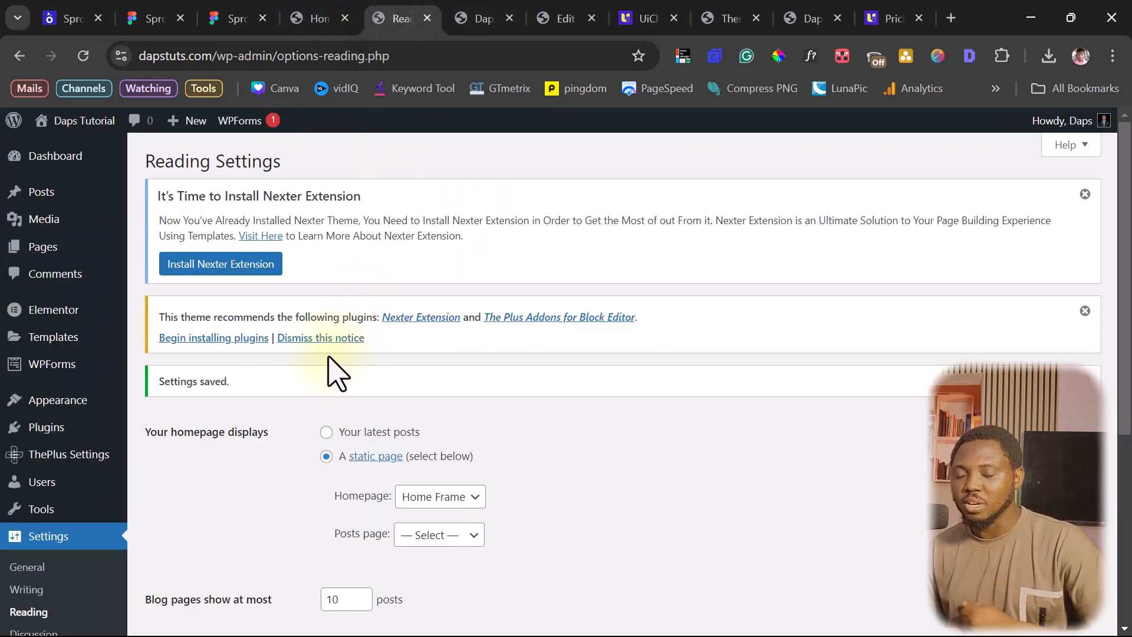
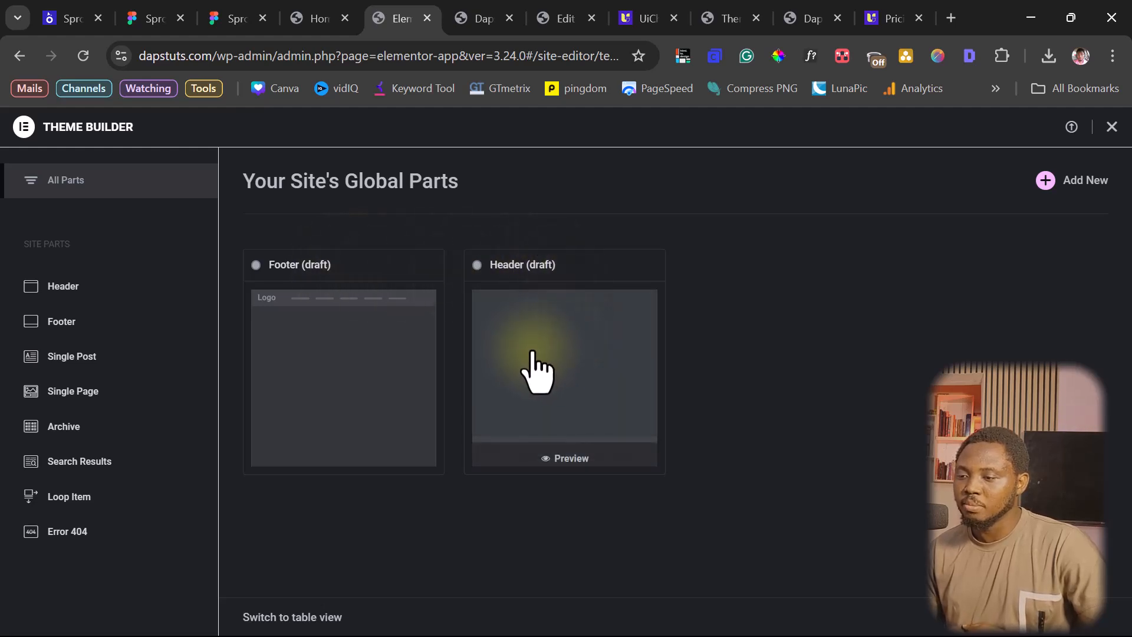
click(495, 310)
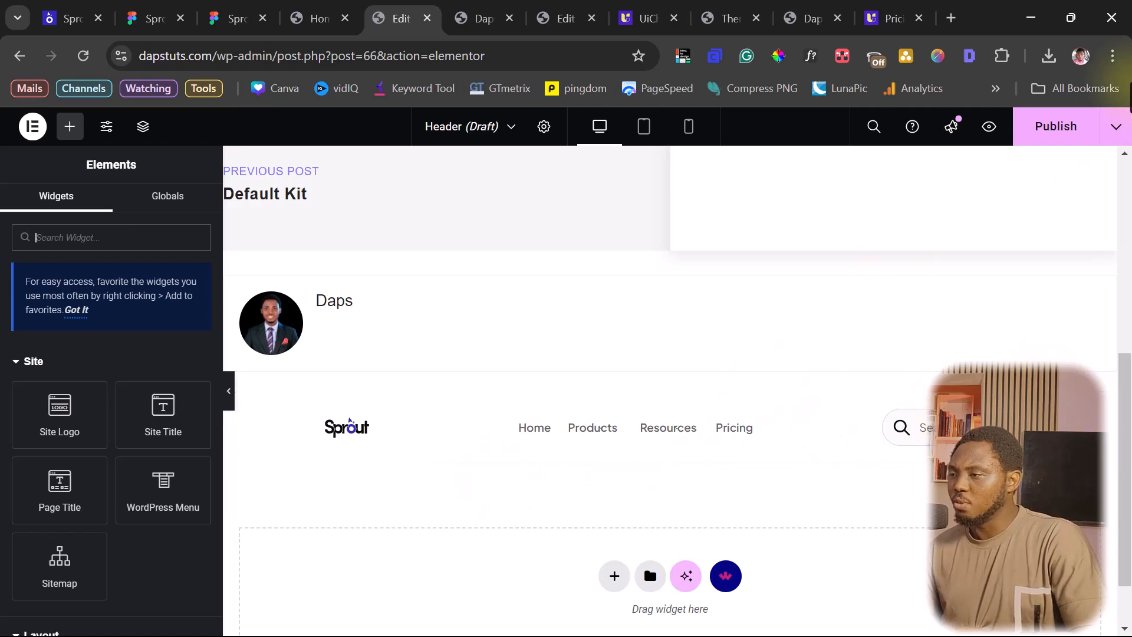
click(1051, 131)
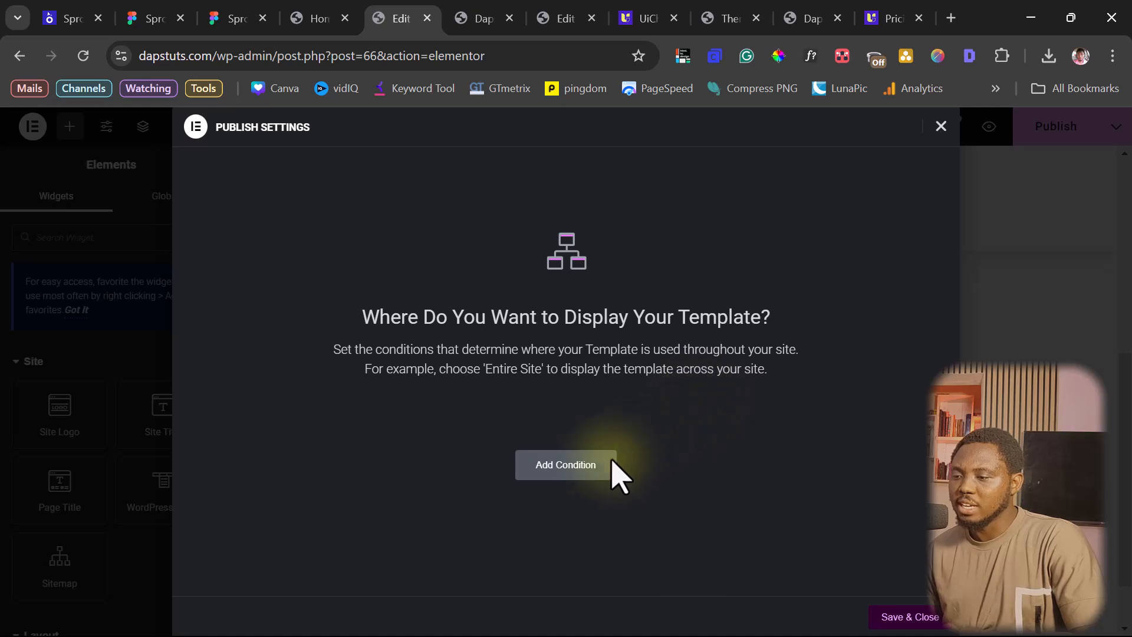
click(580, 469)
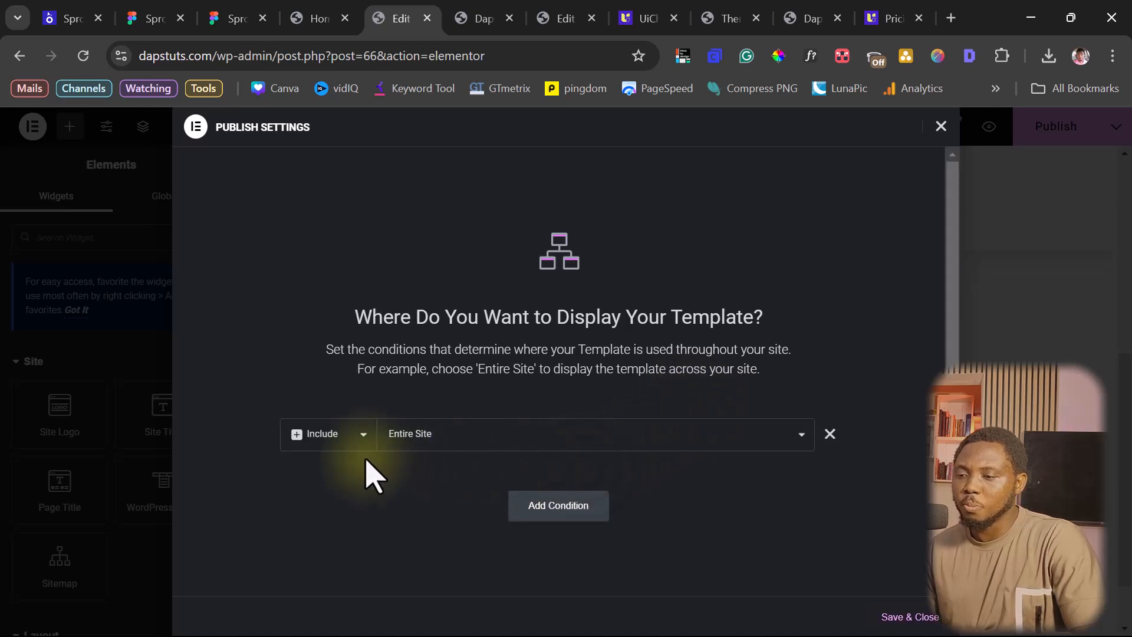
click(503, 441)
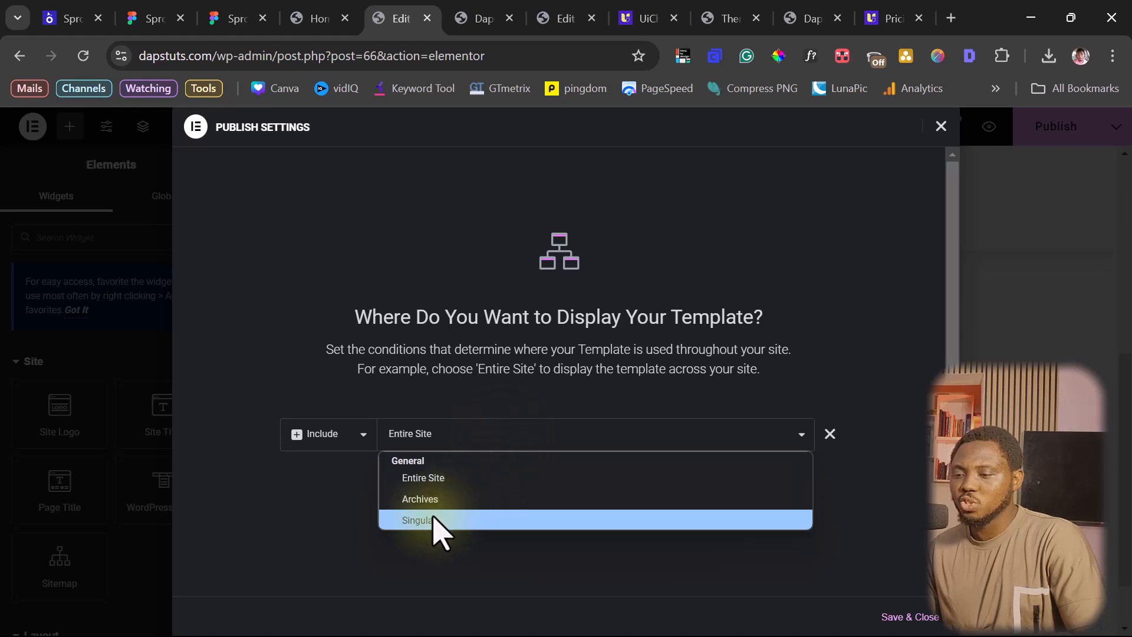
click(457, 434)
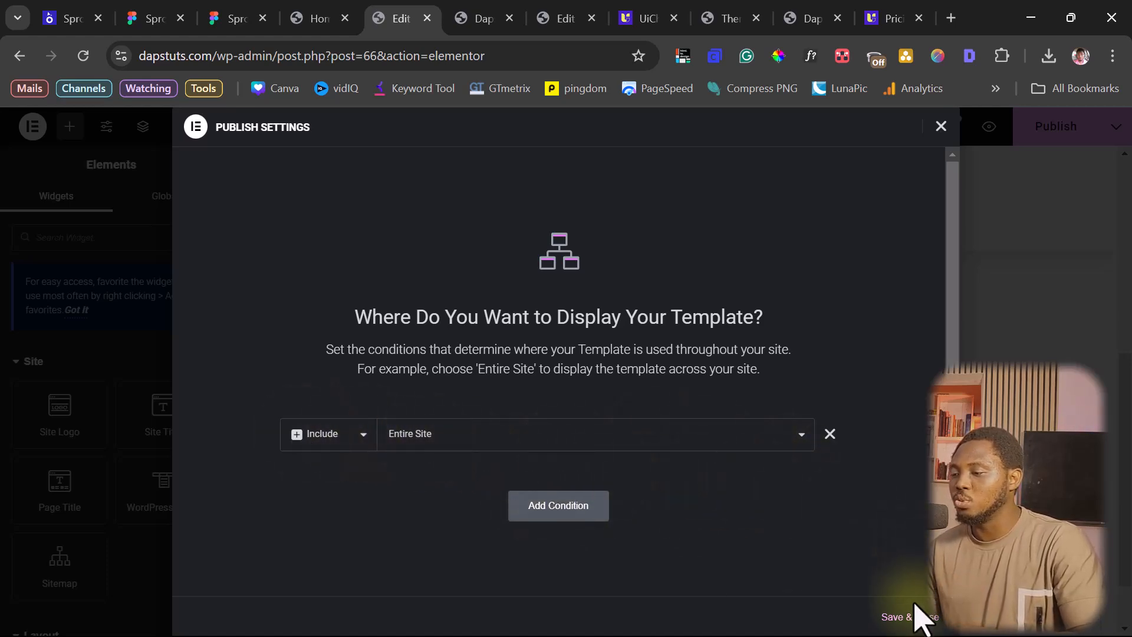
click(911, 619)
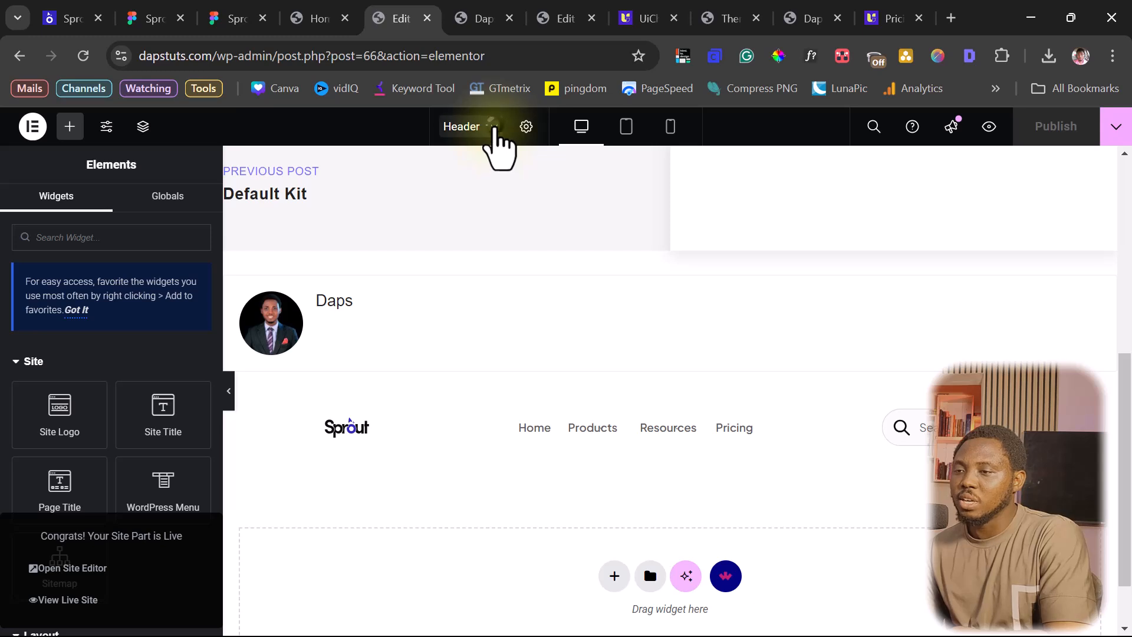
Switch the Elementor editor to the draft Footer and publish it with the display condition Include Entire Site
click(494, 126)
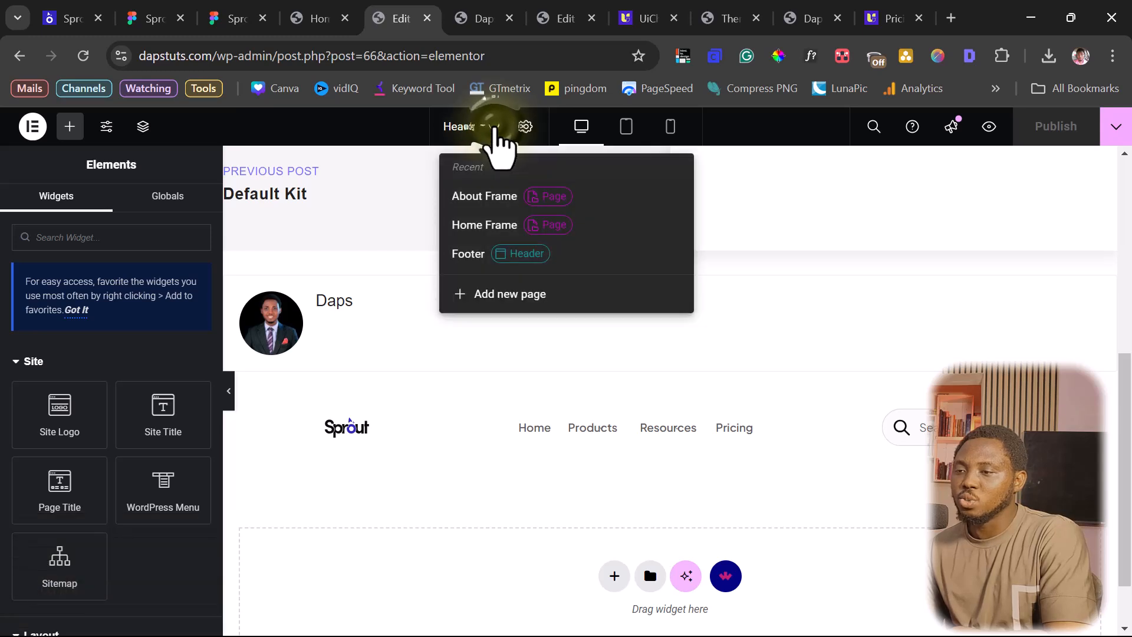
click(474, 253)
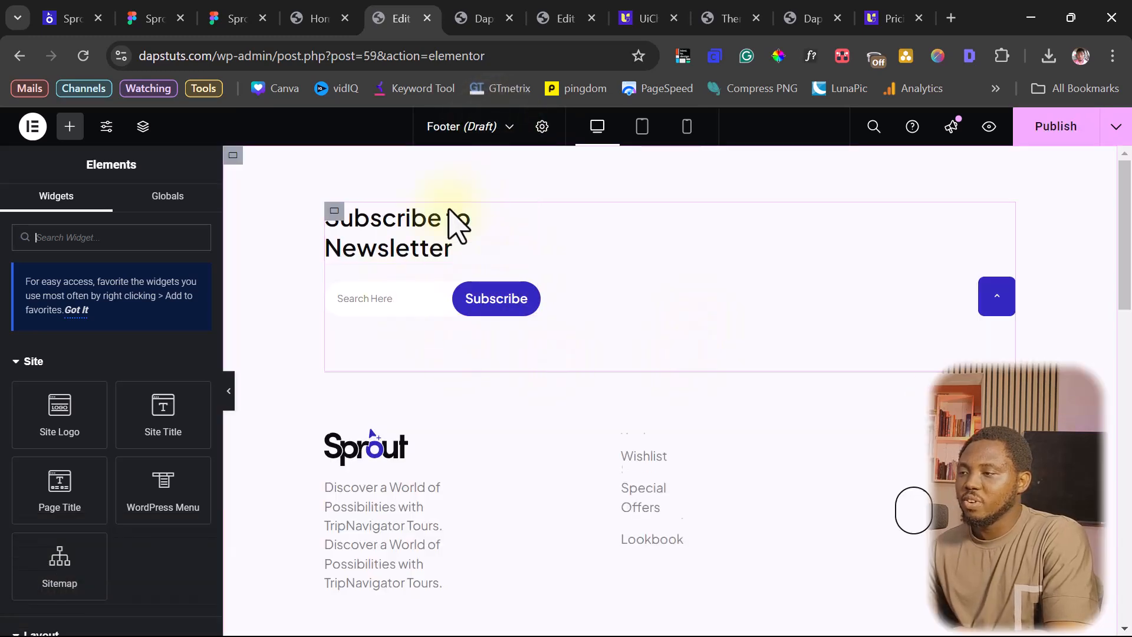
click(1053, 131)
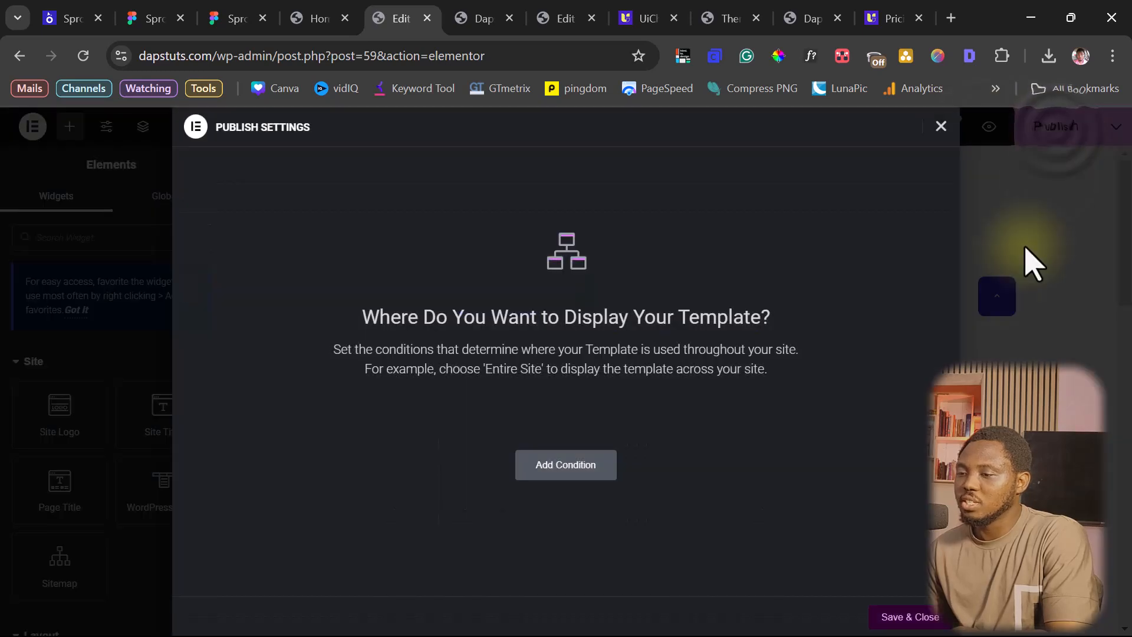
click(582, 472)
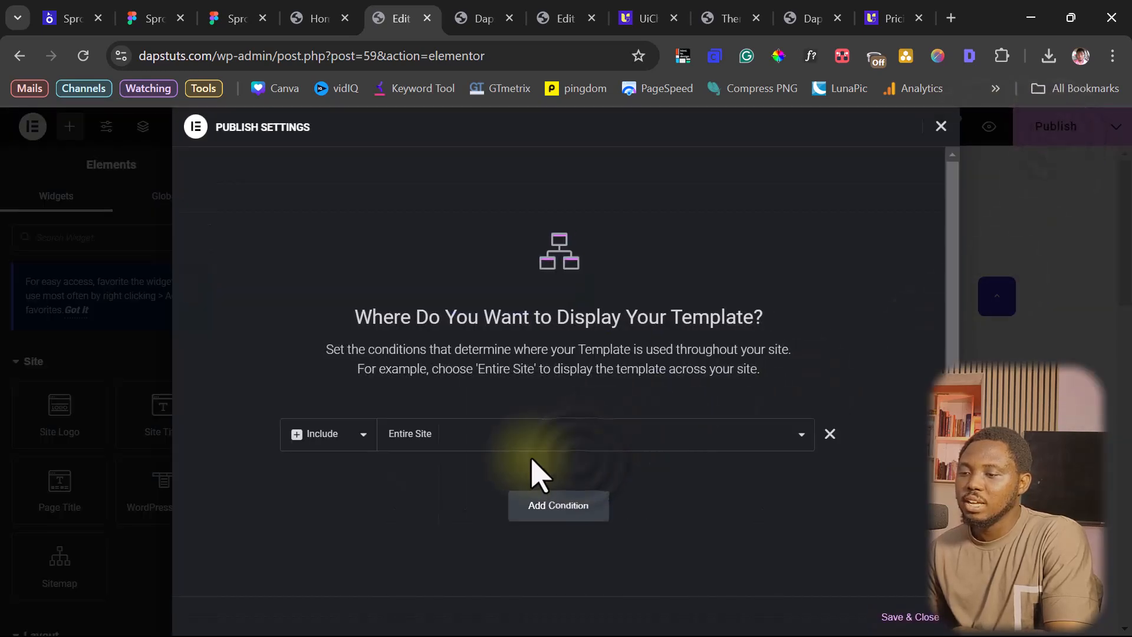
click(912, 617)
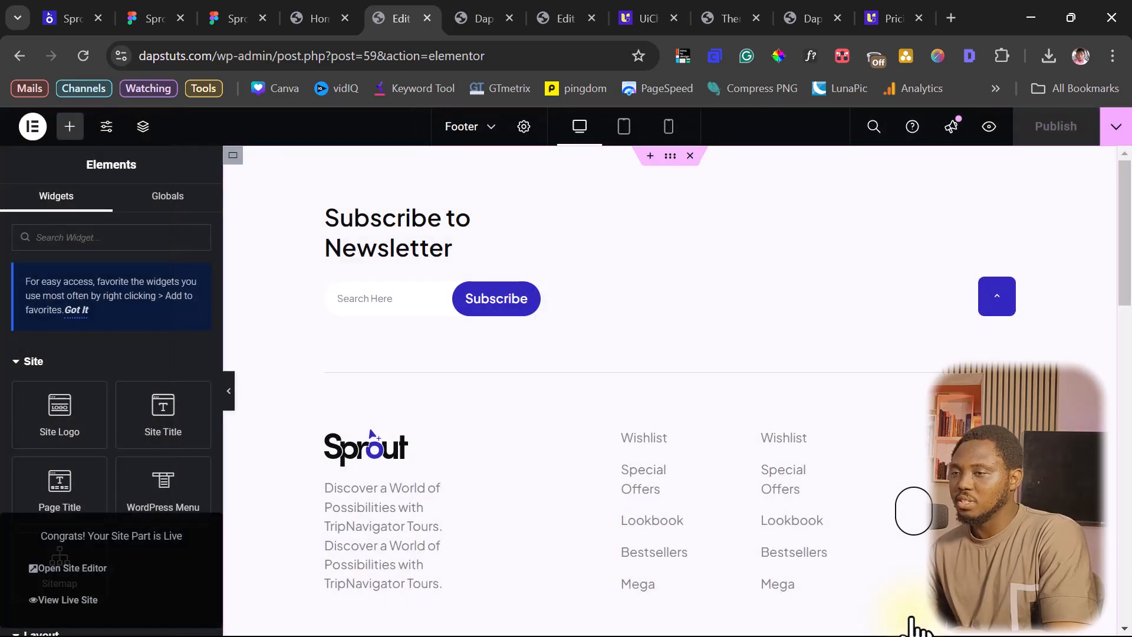
Reload the live homepage and examine where the header and footer are placed on the page
click(480, 20)
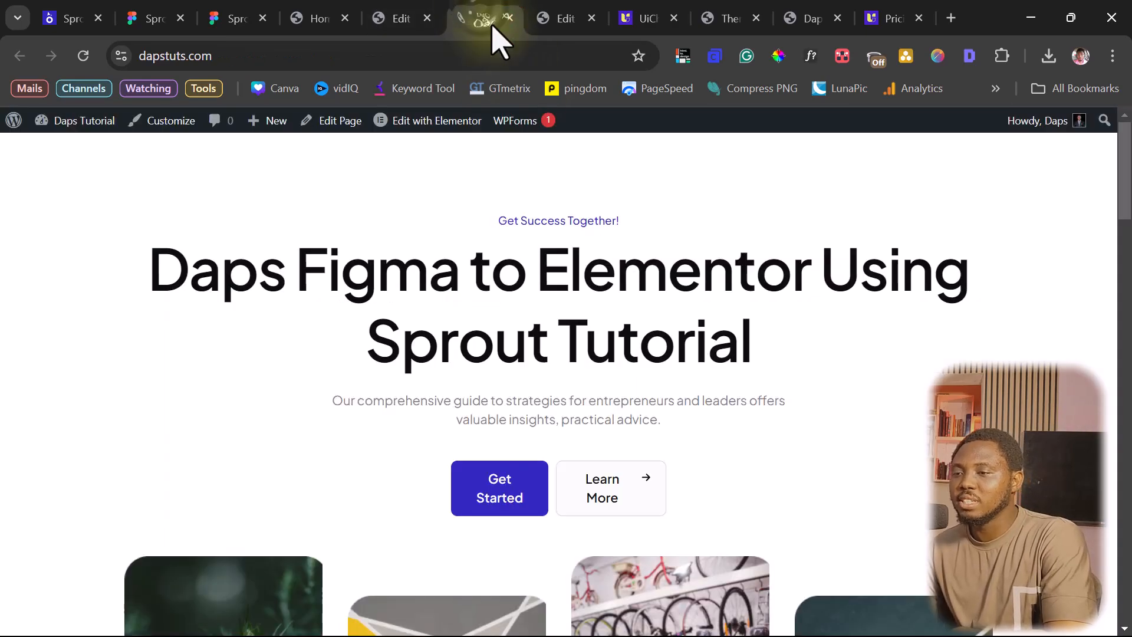
click(84, 56)
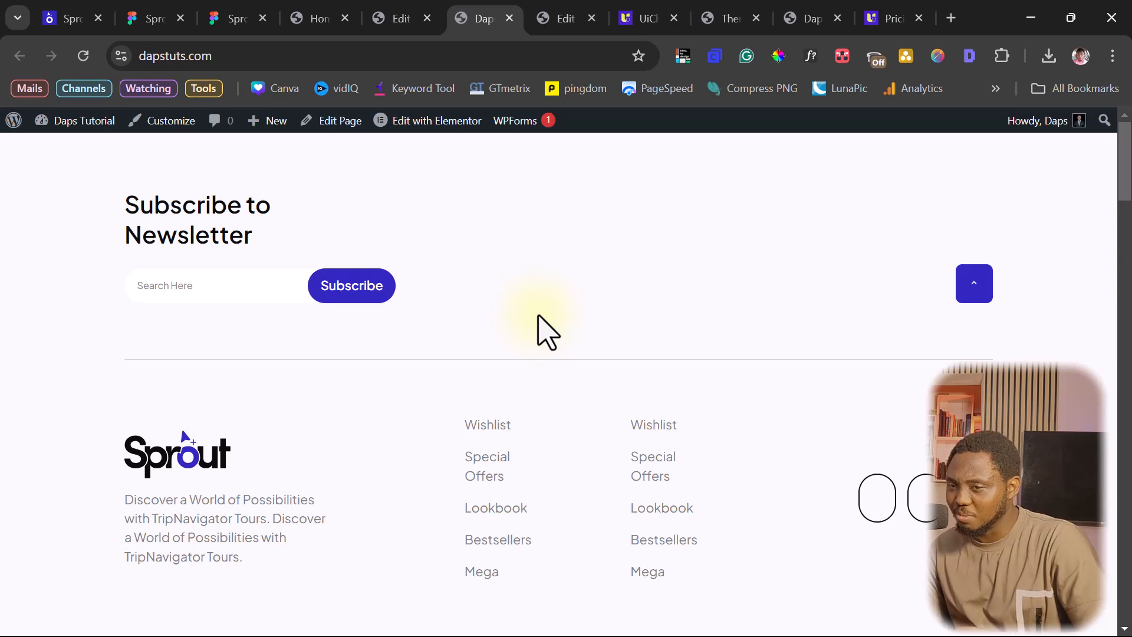
scroll(454, 253, down, 7)
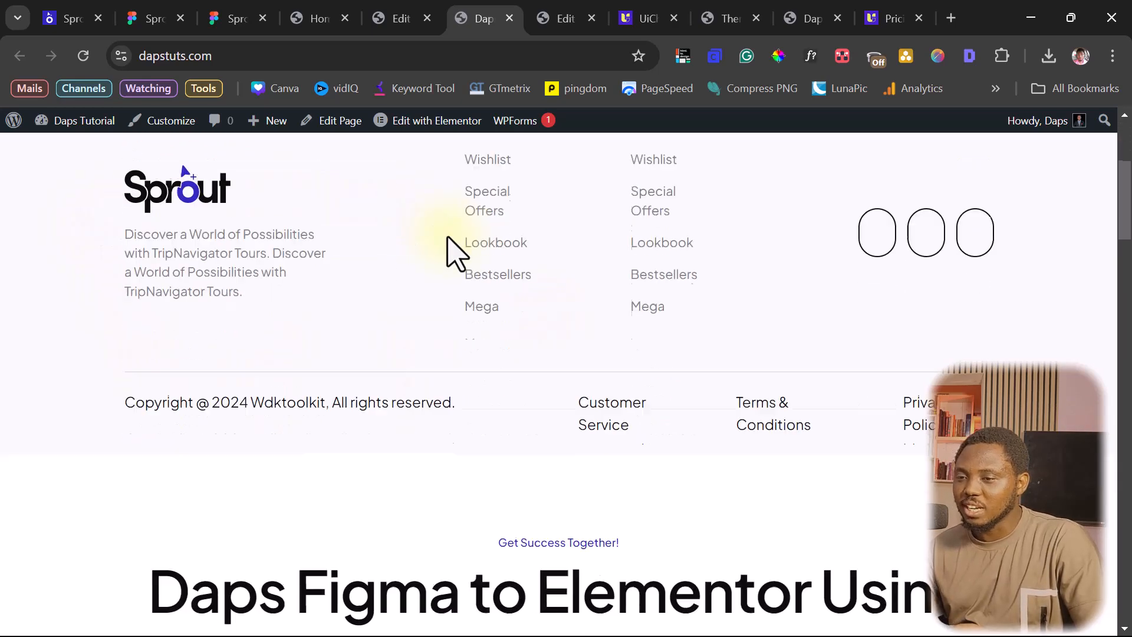
drag(1124, 236, 1124, 593)
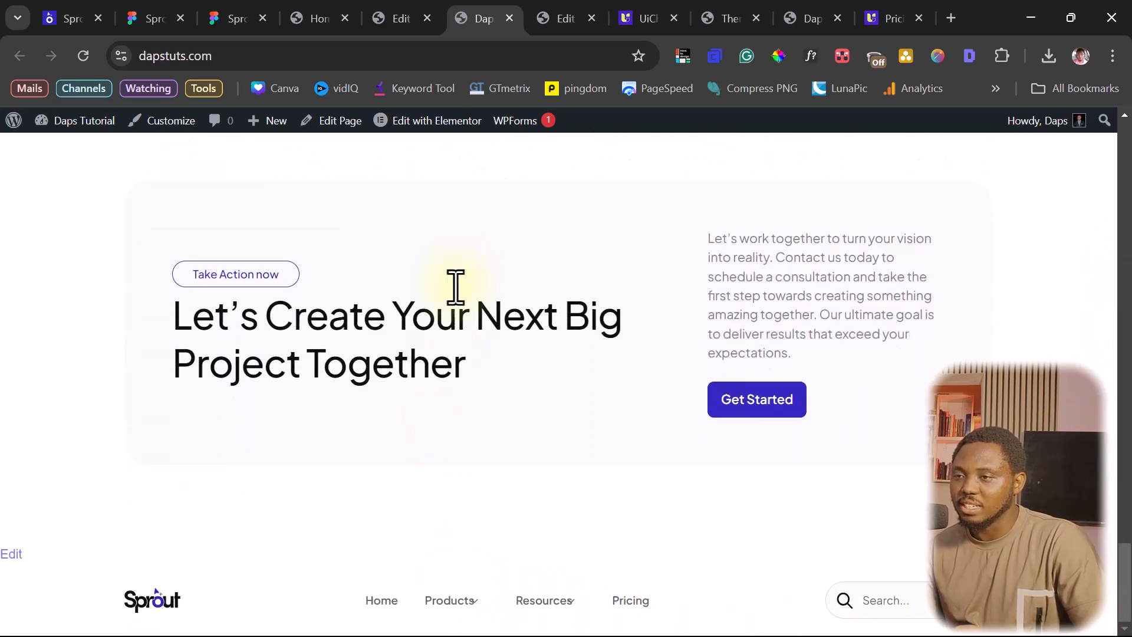
Return to the Footer template in the Elementor editor and examine its general settings and template type
click(404, 18)
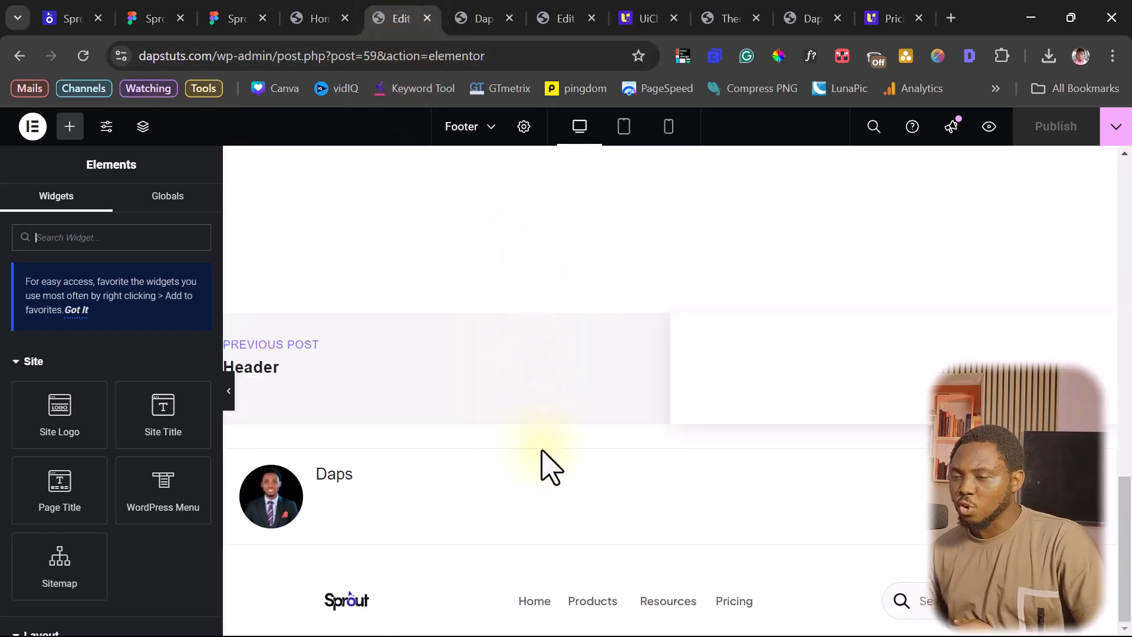
scroll(507, 413, up, 3)
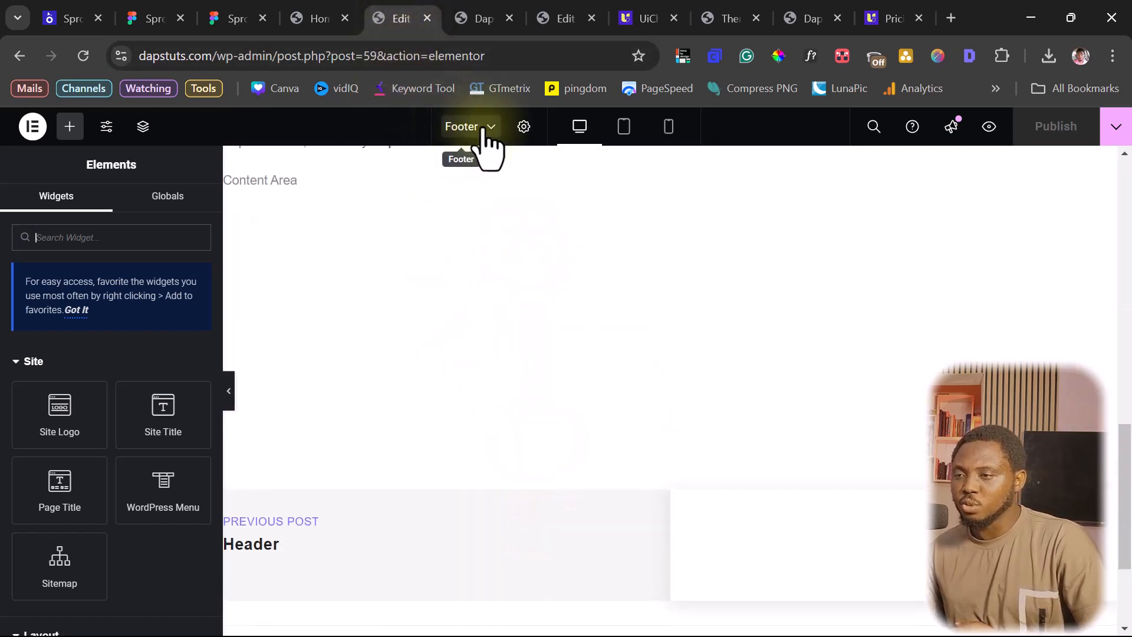
click(523, 127)
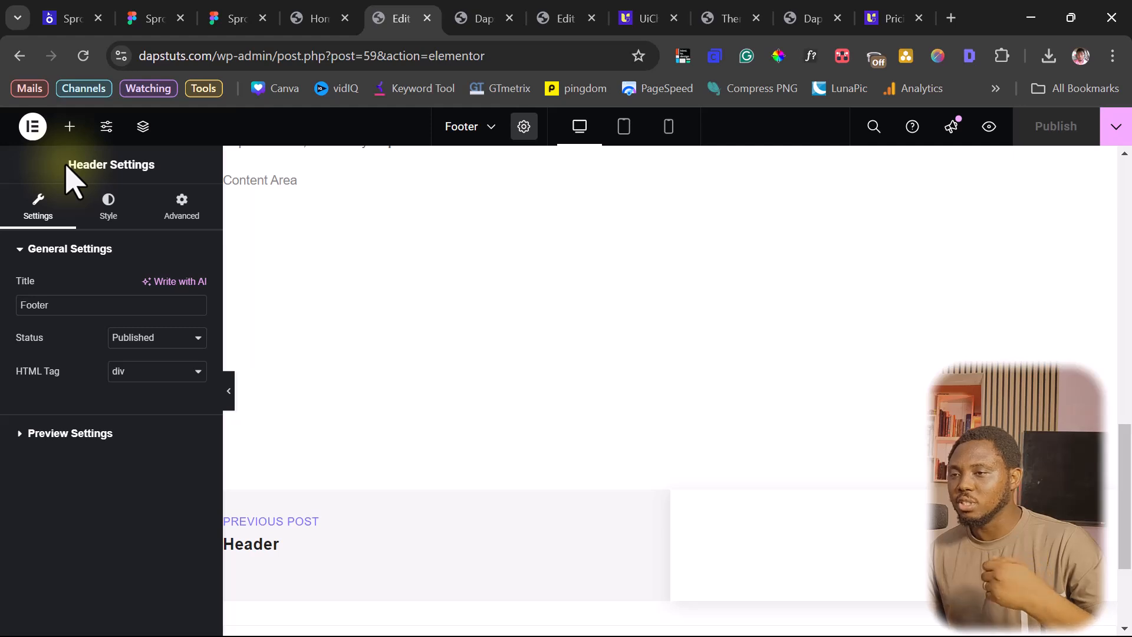
scroll(519, 493, down, 3)
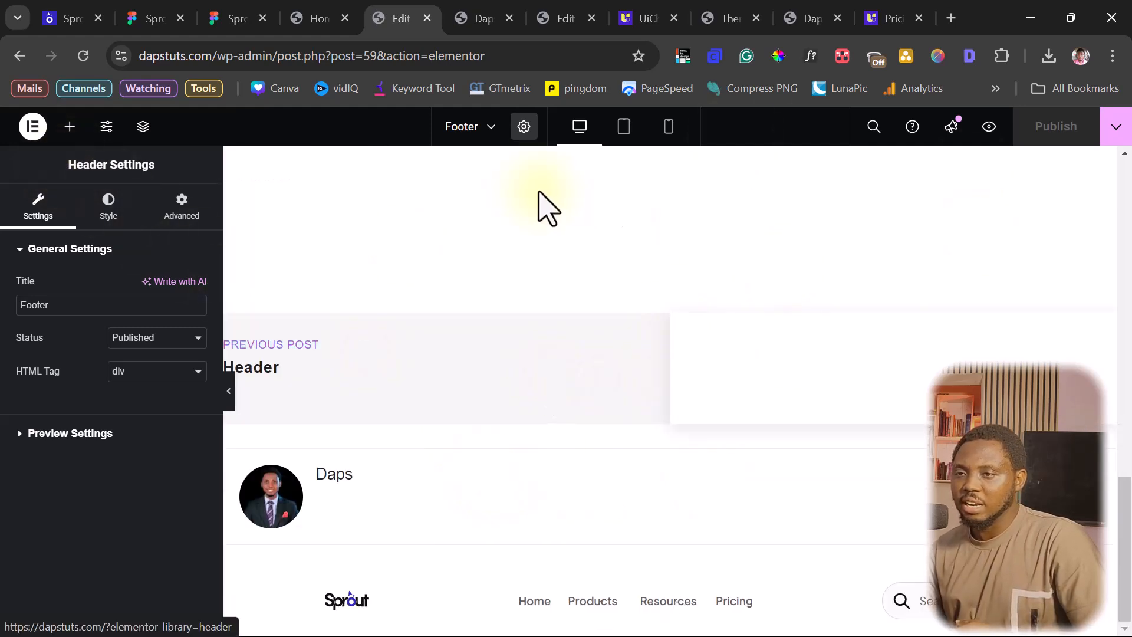
Switch to the Sprout UI design in Figma and select the Footer and Header frames for a new UiChemy conversion
click(233, 22)
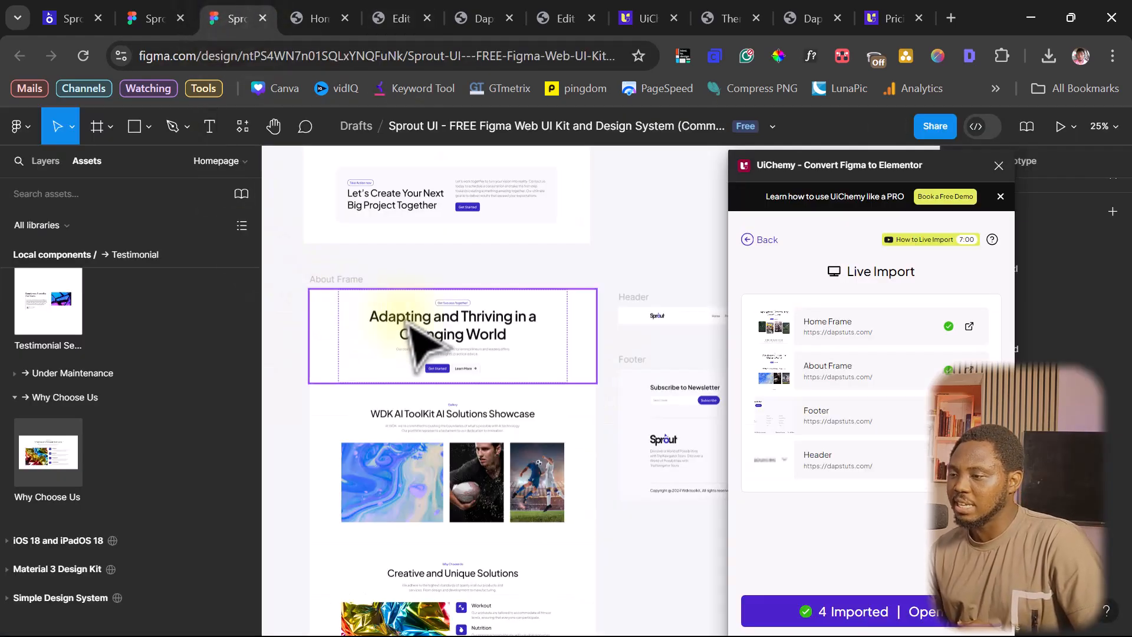
click(744, 240)
click(753, 219)
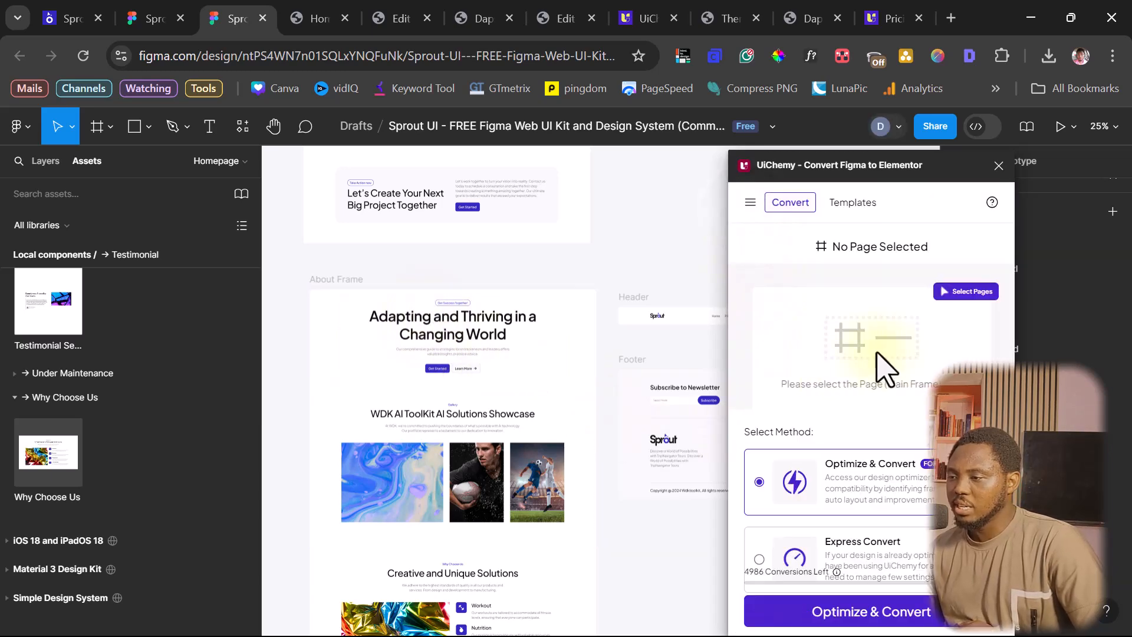
click(956, 292)
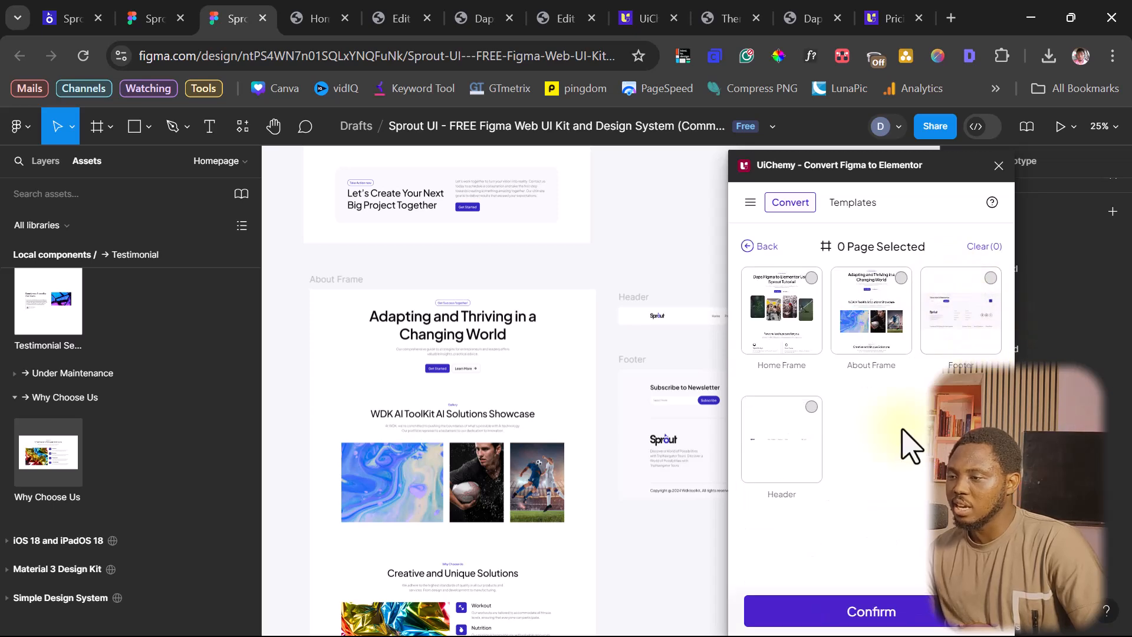
click(984, 303)
click(814, 407)
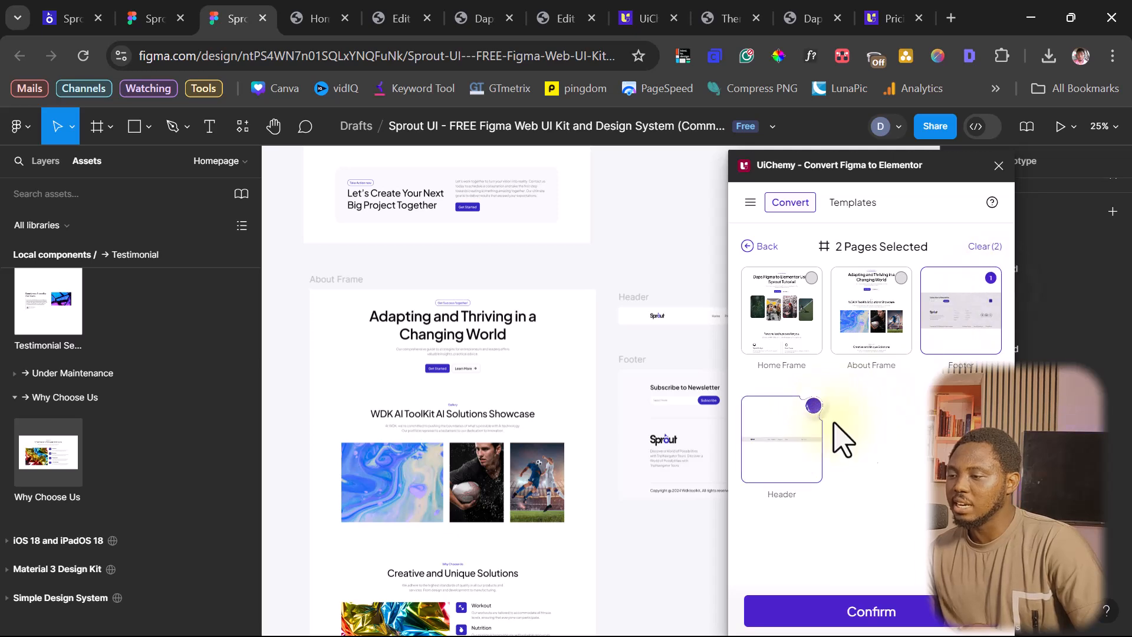
click(912, 613)
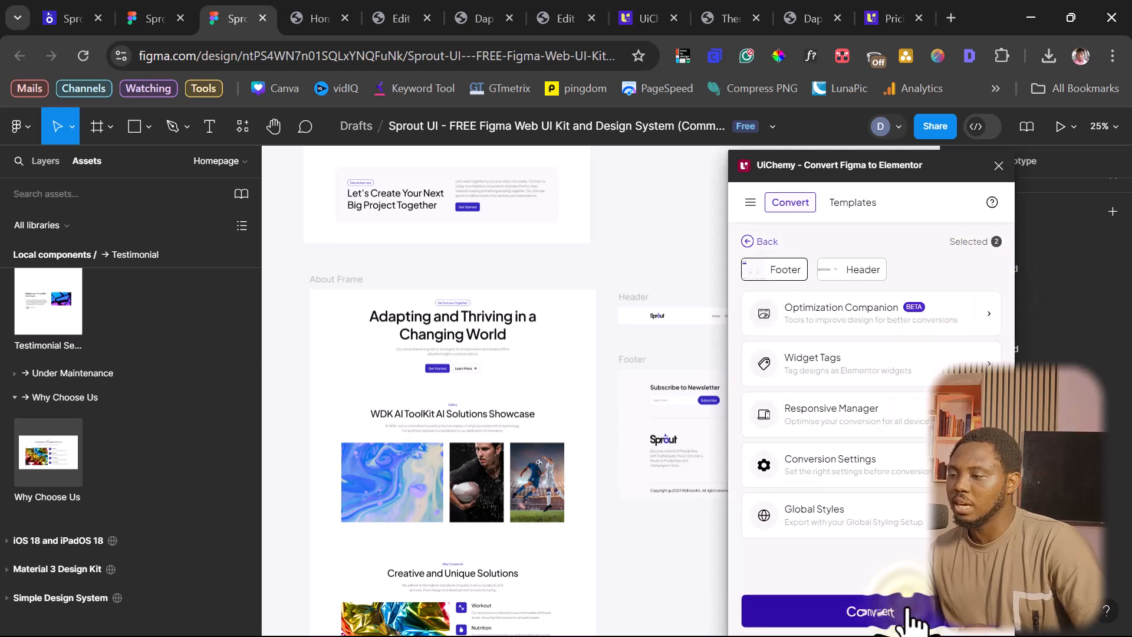
Convert the Footer and Header frames with UiChemy and download both as JSON files
click(908, 613)
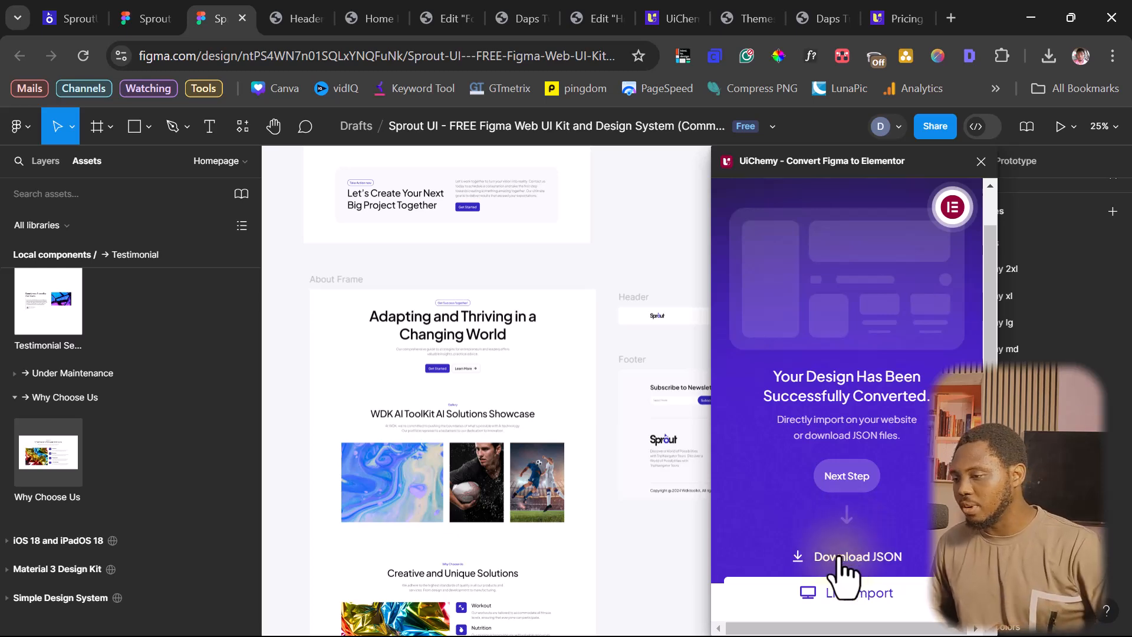
click(841, 558)
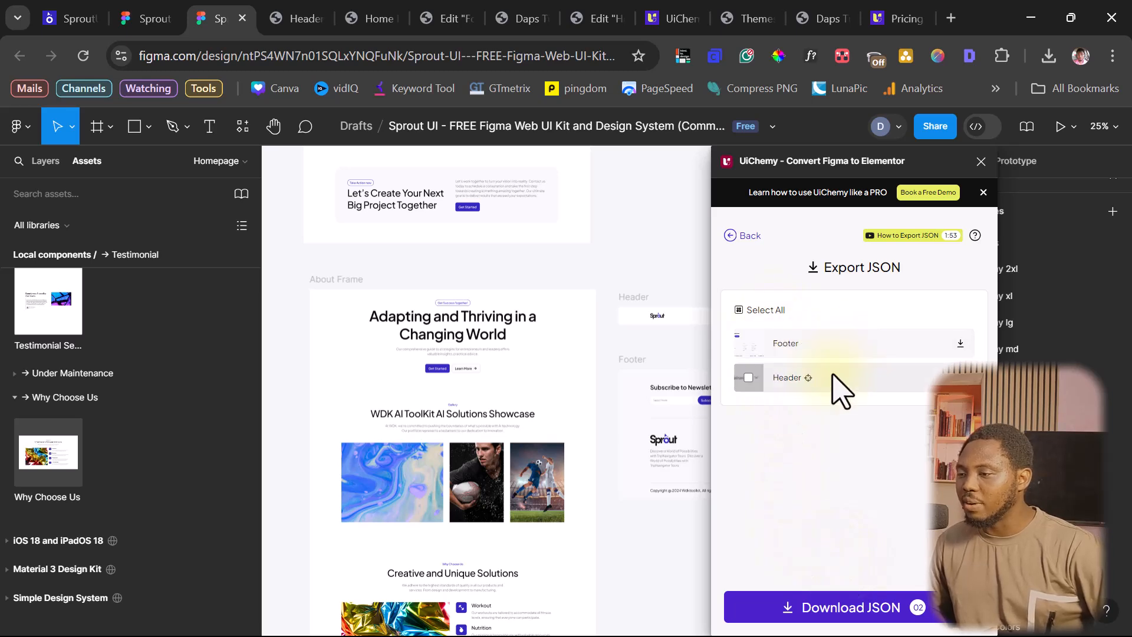
click(854, 607)
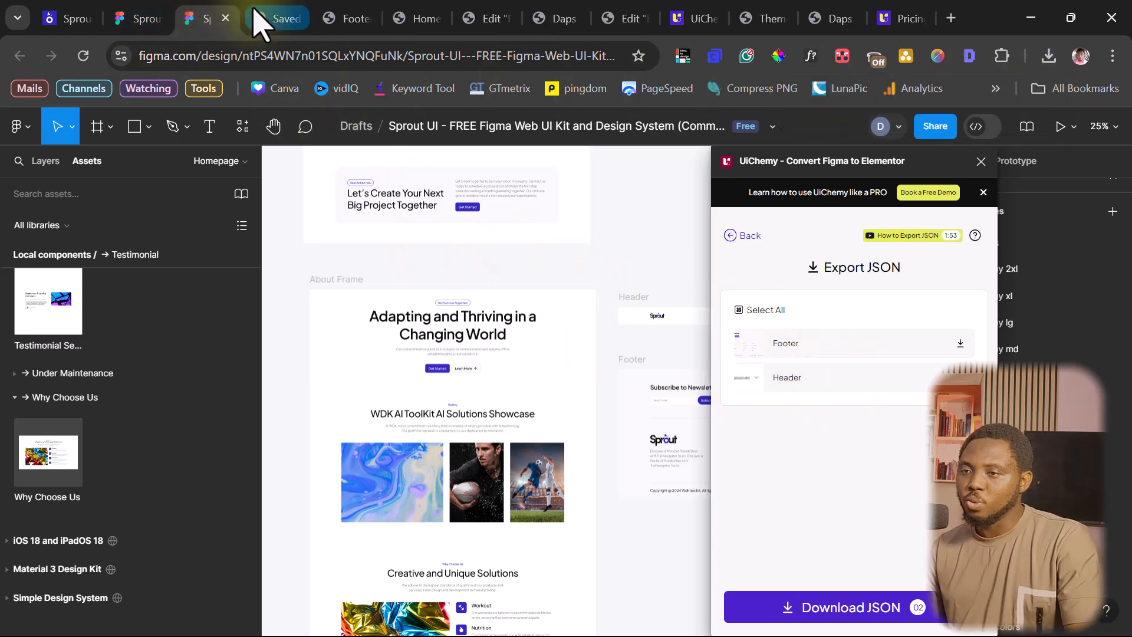
Create a new Header part in Elementor's Theme Builder, import the Header JSON file into the library and insert it
click(262, 19)
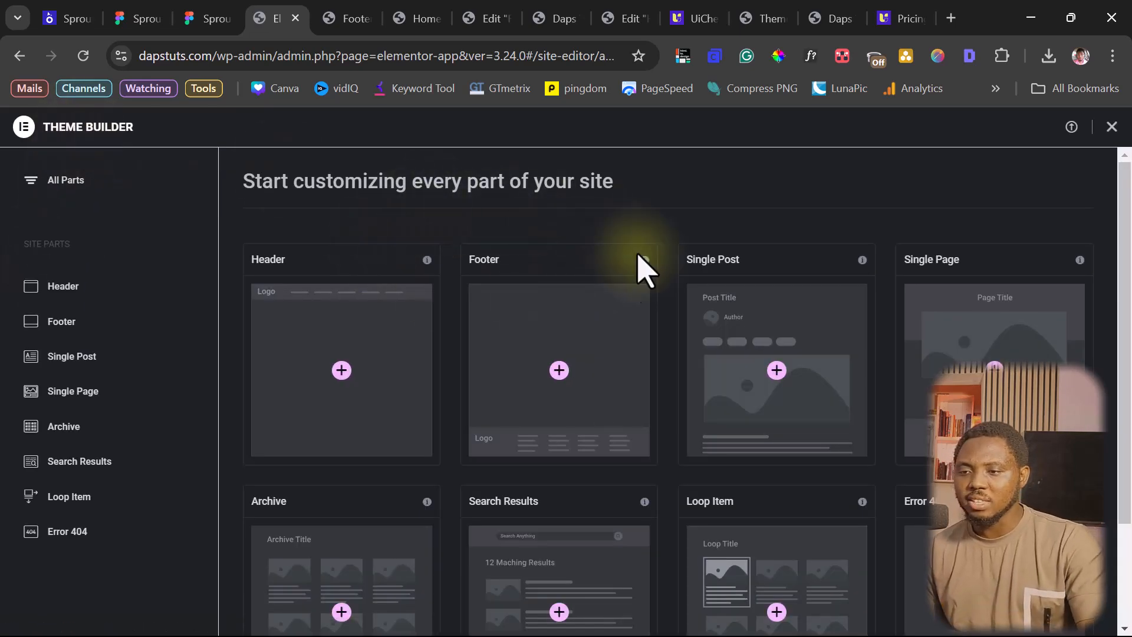
click(340, 371)
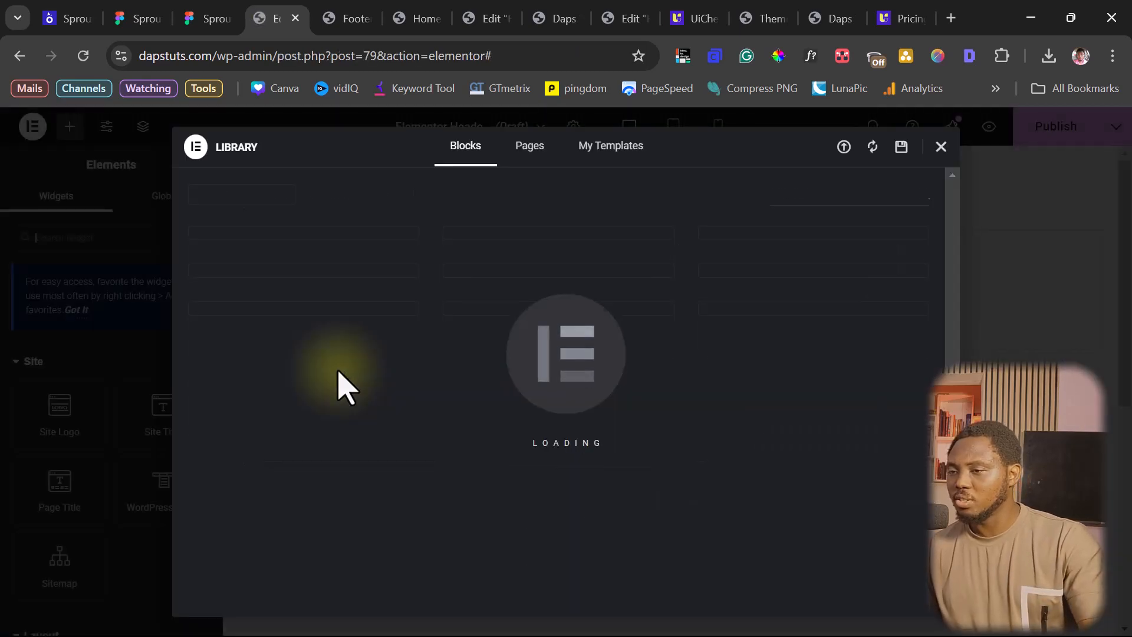
click(843, 147)
click(558, 458)
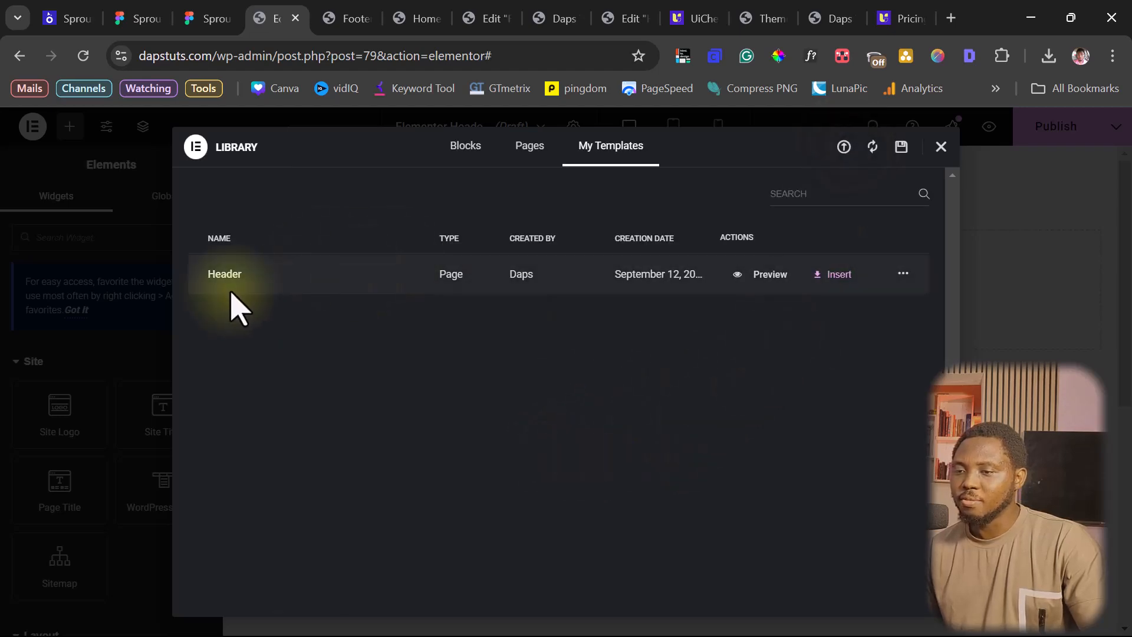
click(843, 275)
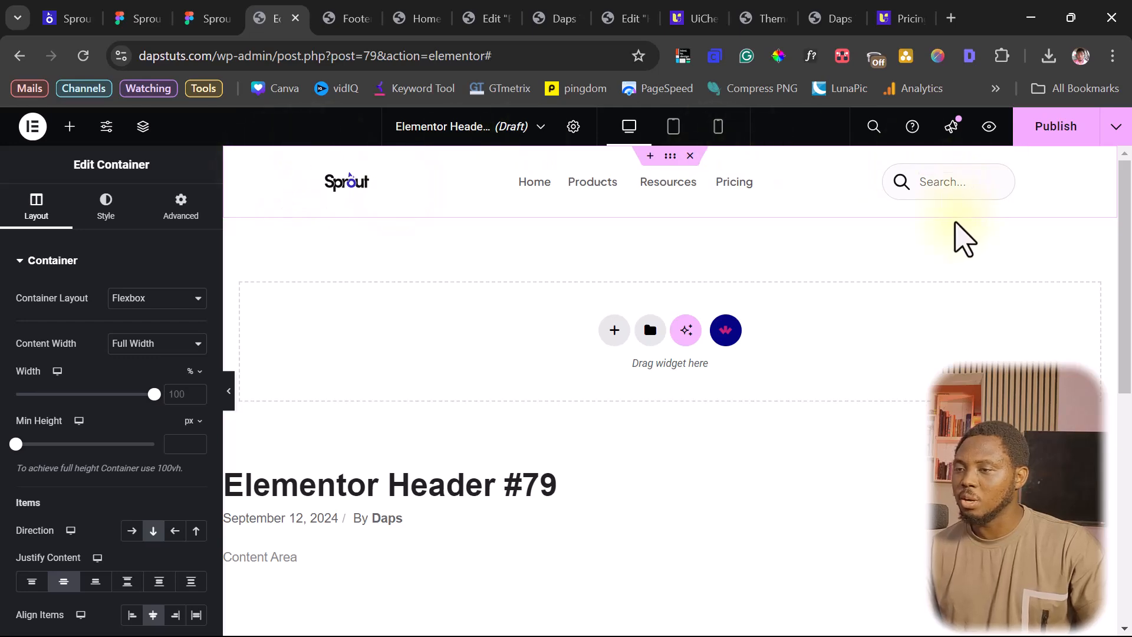
Publish the new header template with the display condition Include Entire Site
click(1060, 136)
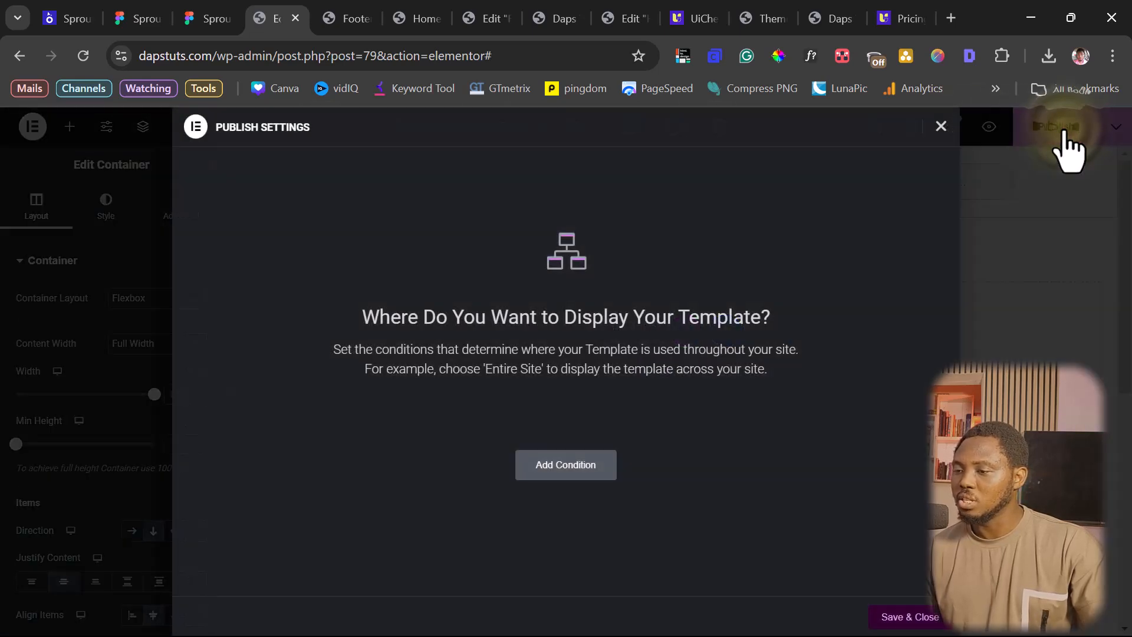
click(575, 468)
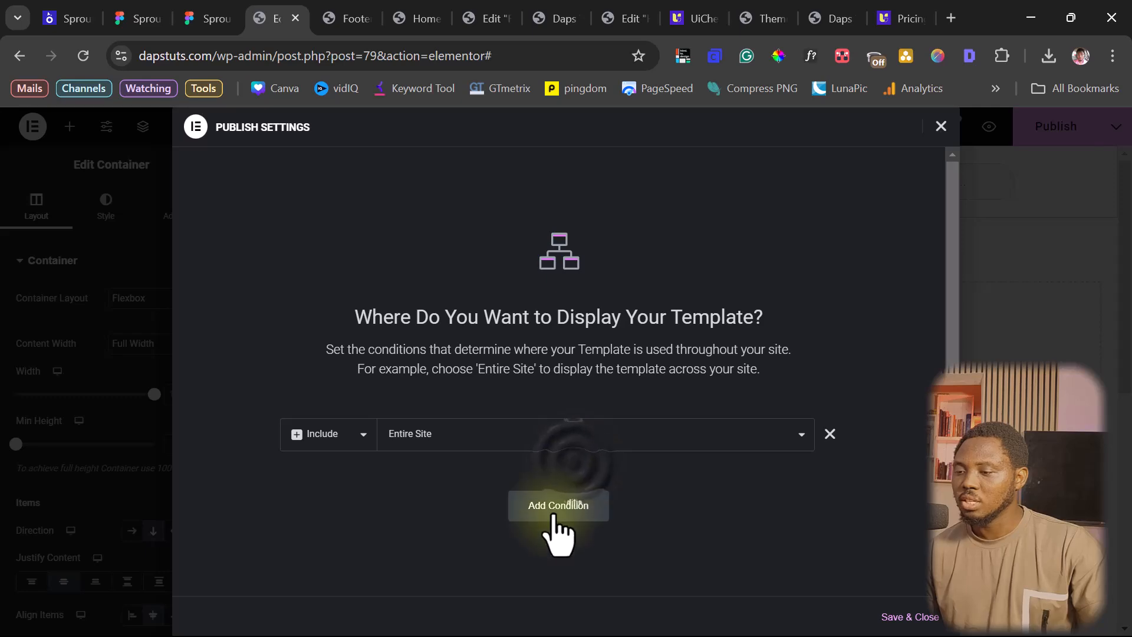
click(910, 619)
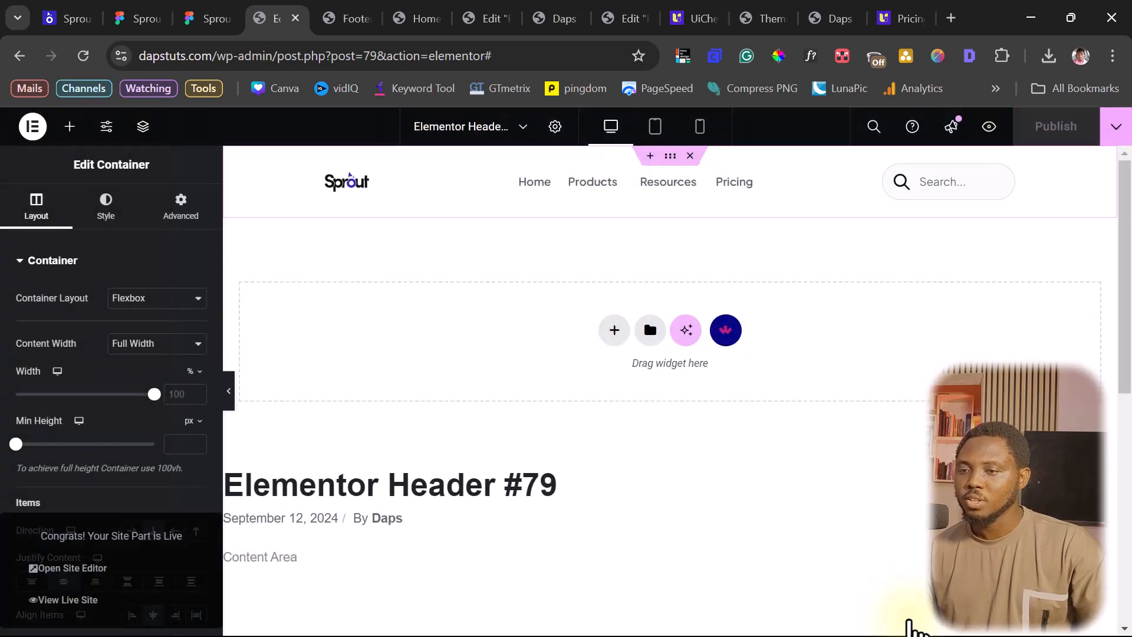
Create a new Footer part in the Theme Builder and import the Footer JSON file into the template library
click(31, 125)
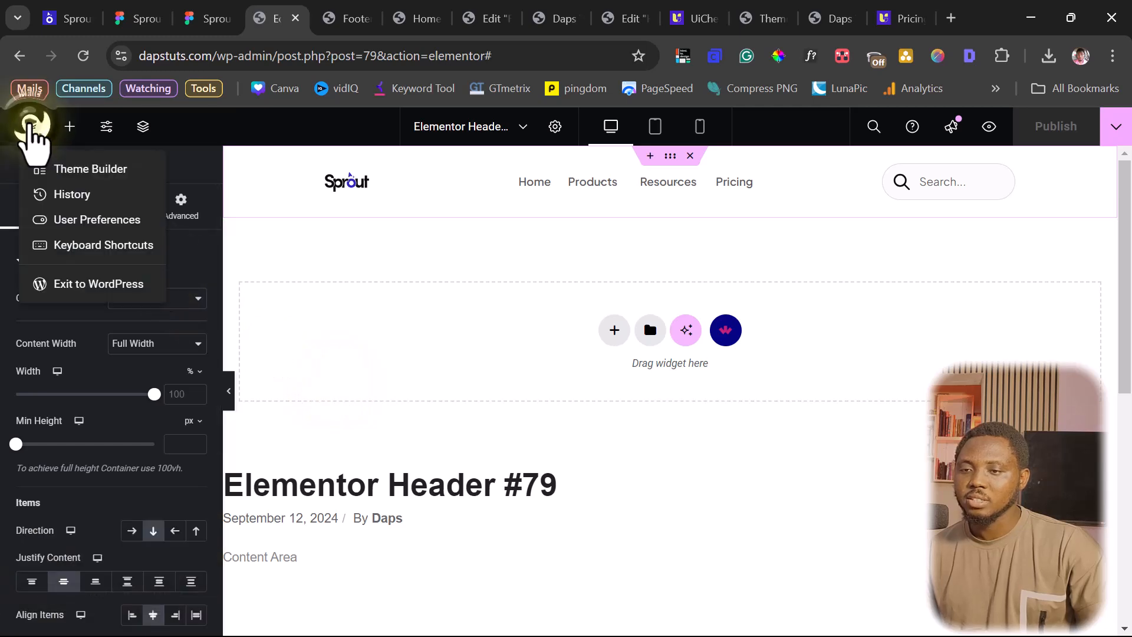
click(65, 172)
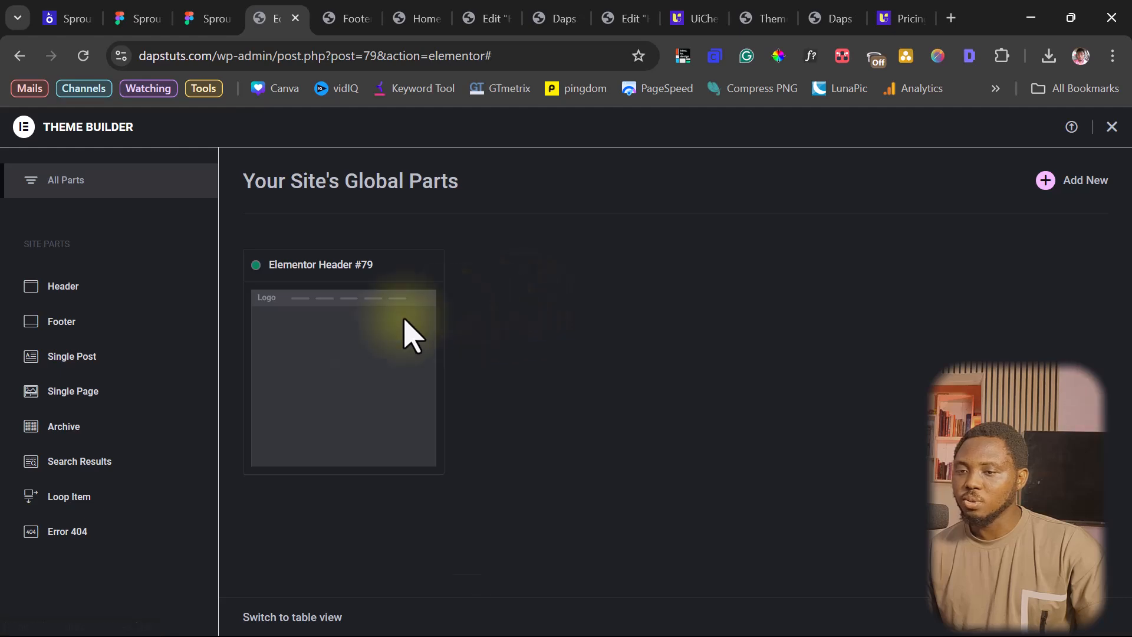
click(66, 321)
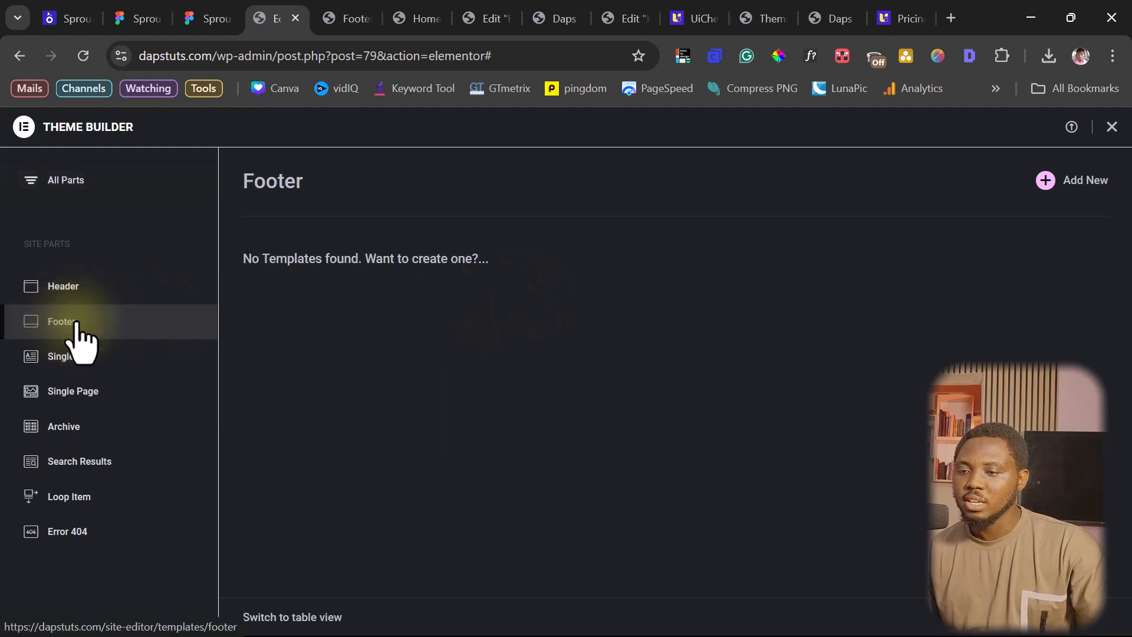
click(1079, 181)
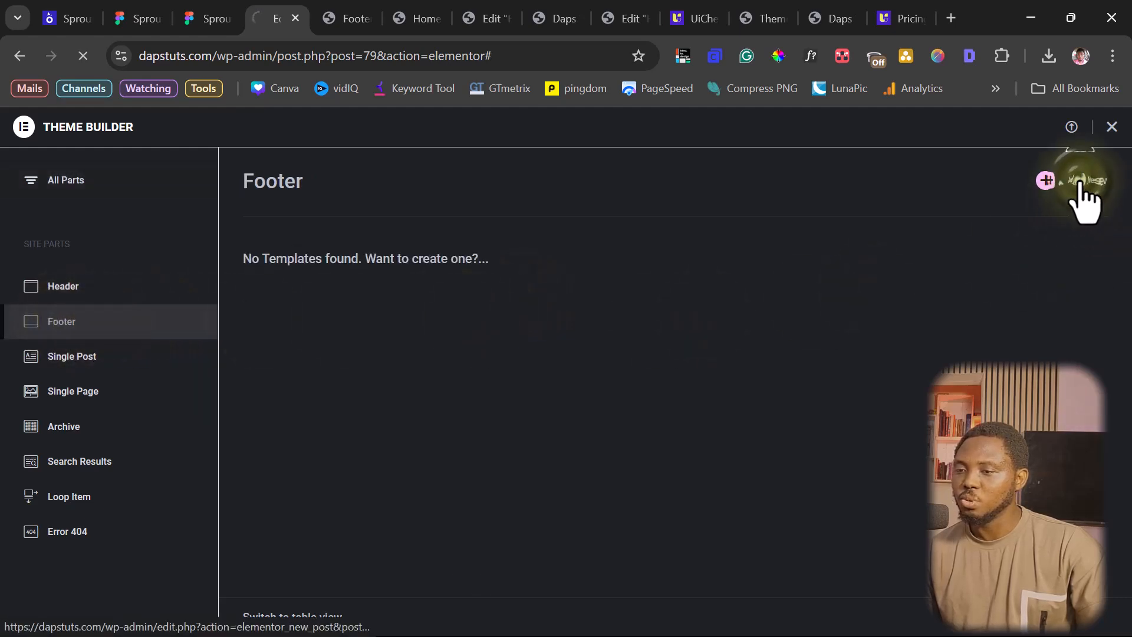
click(843, 148)
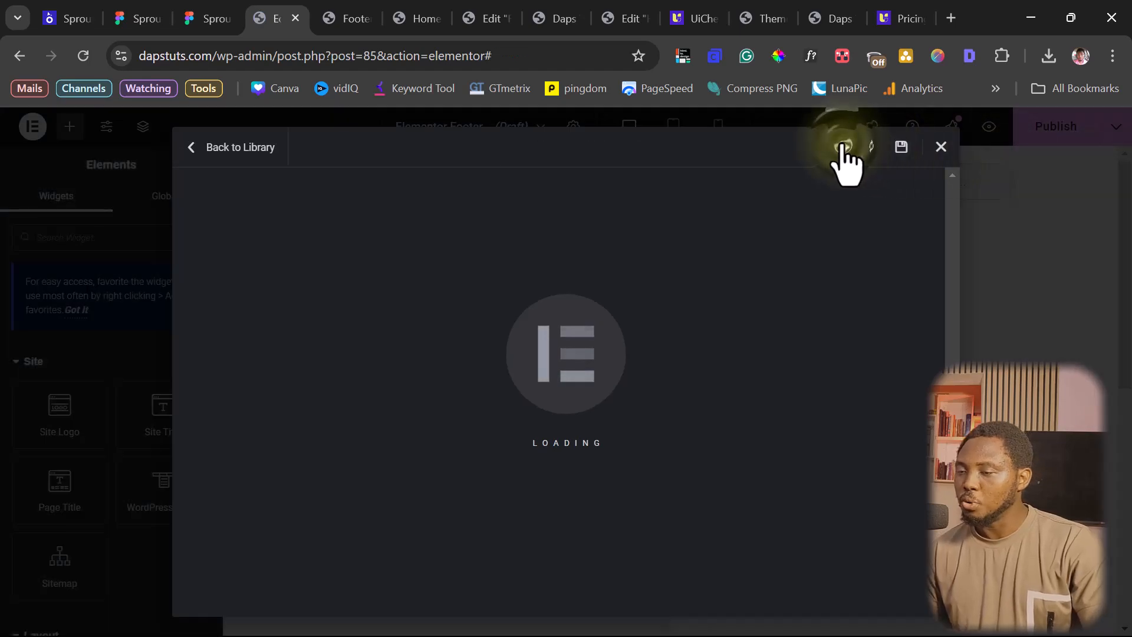
click(843, 148)
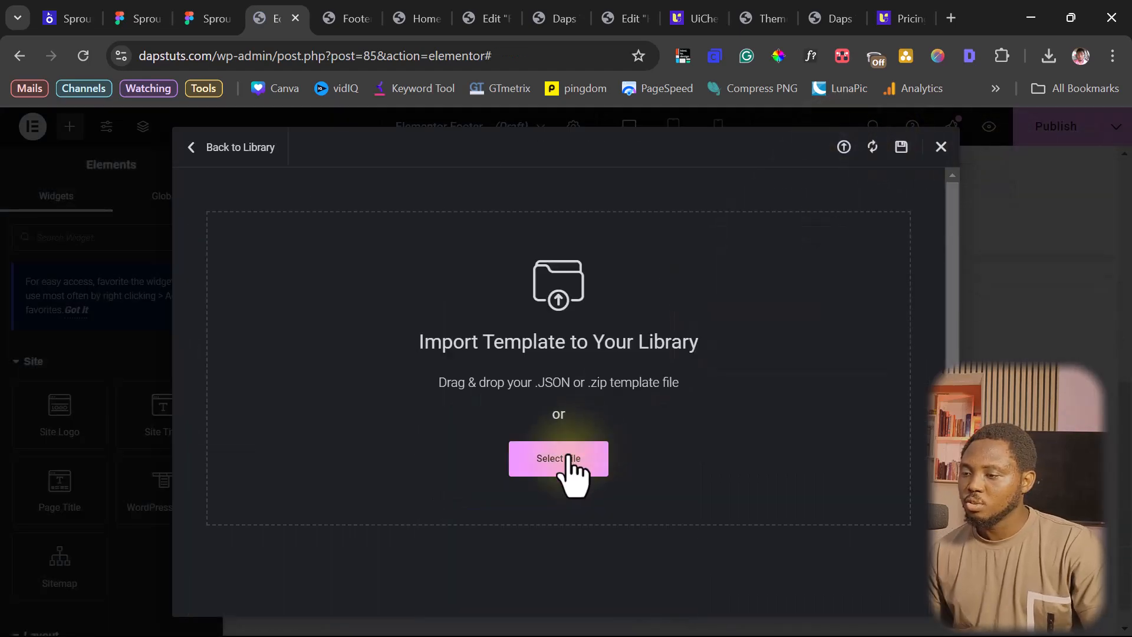
click(561, 460)
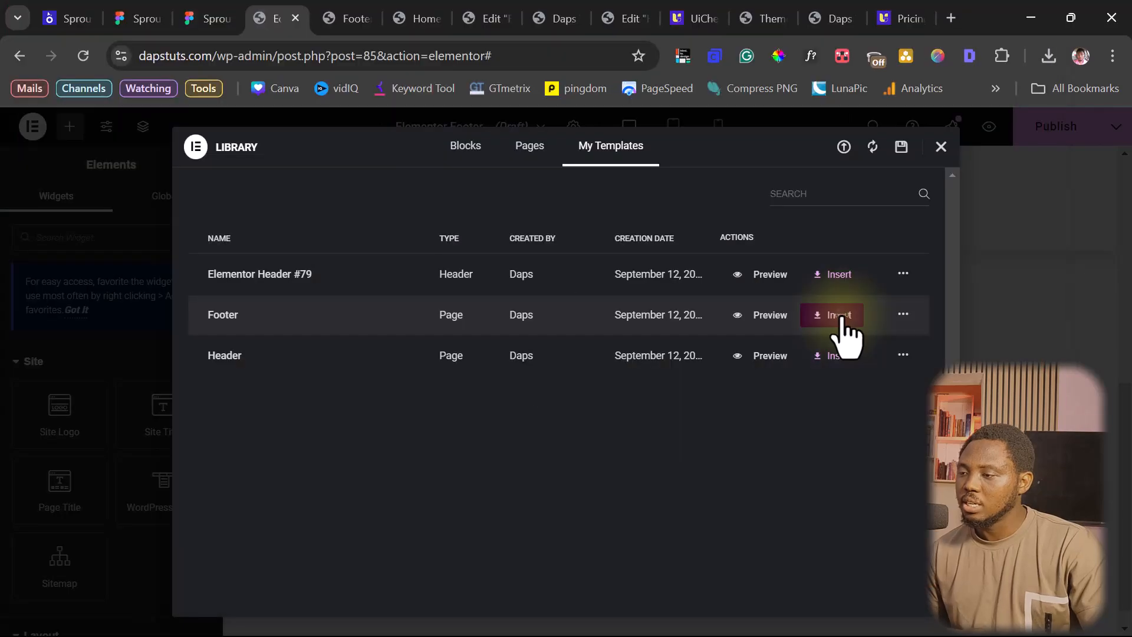
Insert the Footer template into the new footer part and publish it with a display condition
click(842, 319)
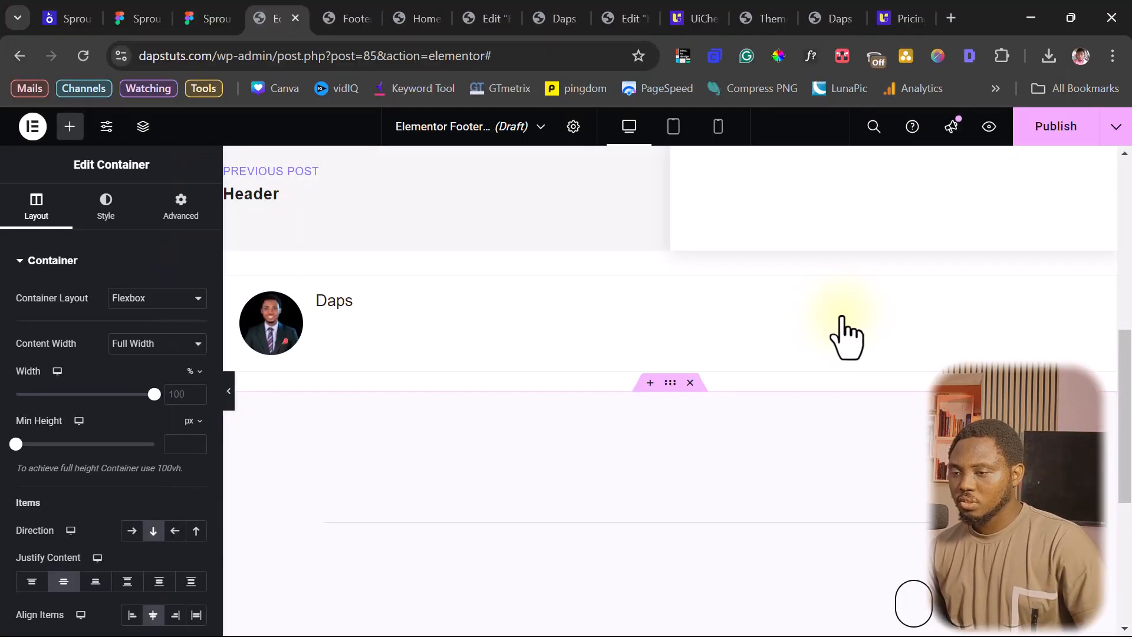
scroll(842, 374, down, 10)
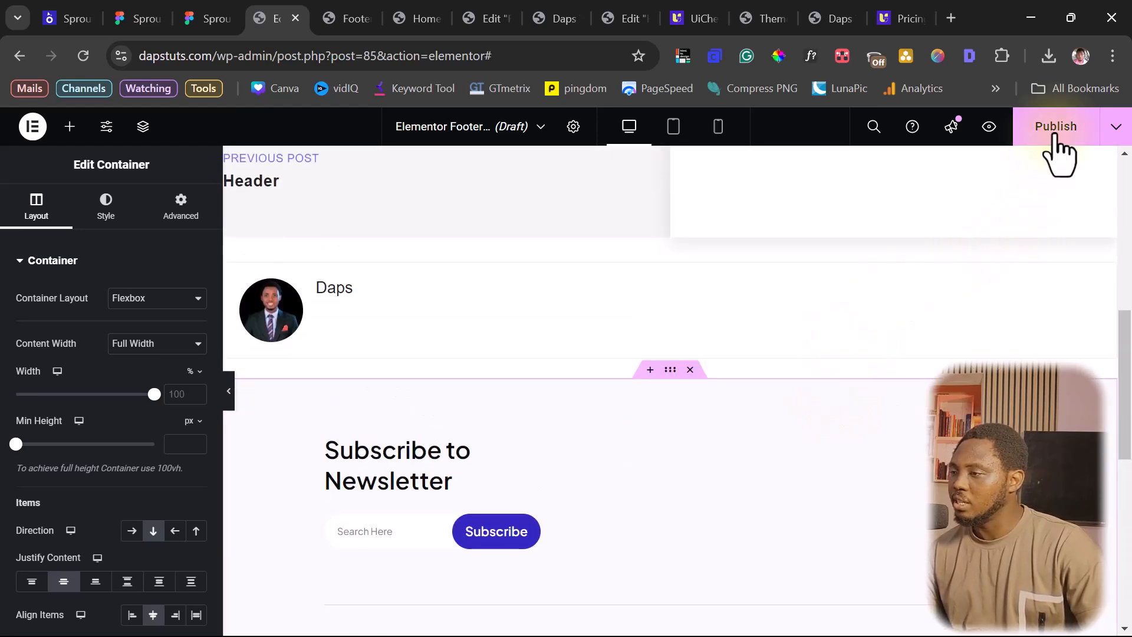
click(1056, 141)
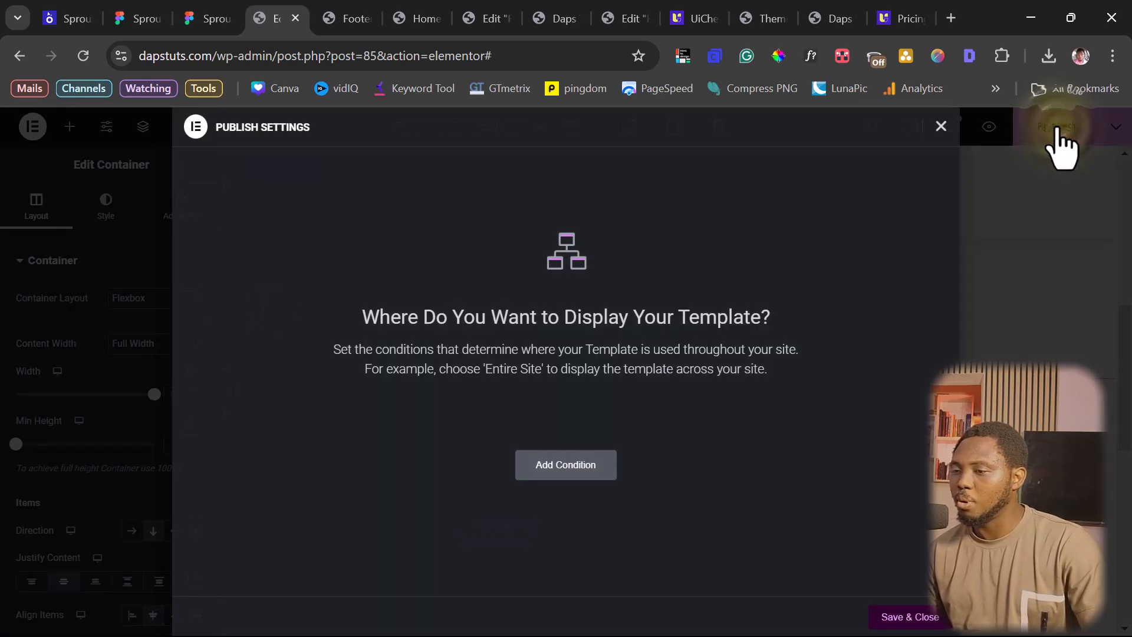
click(579, 473)
click(920, 618)
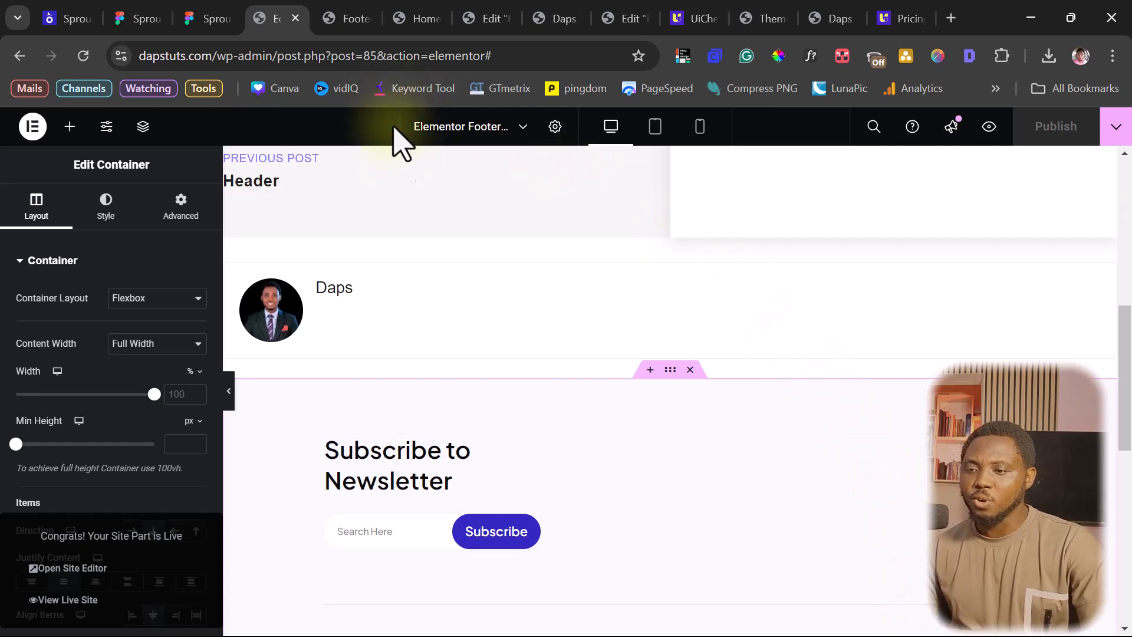
Reload the live home page and check its header and footer
click(557, 18)
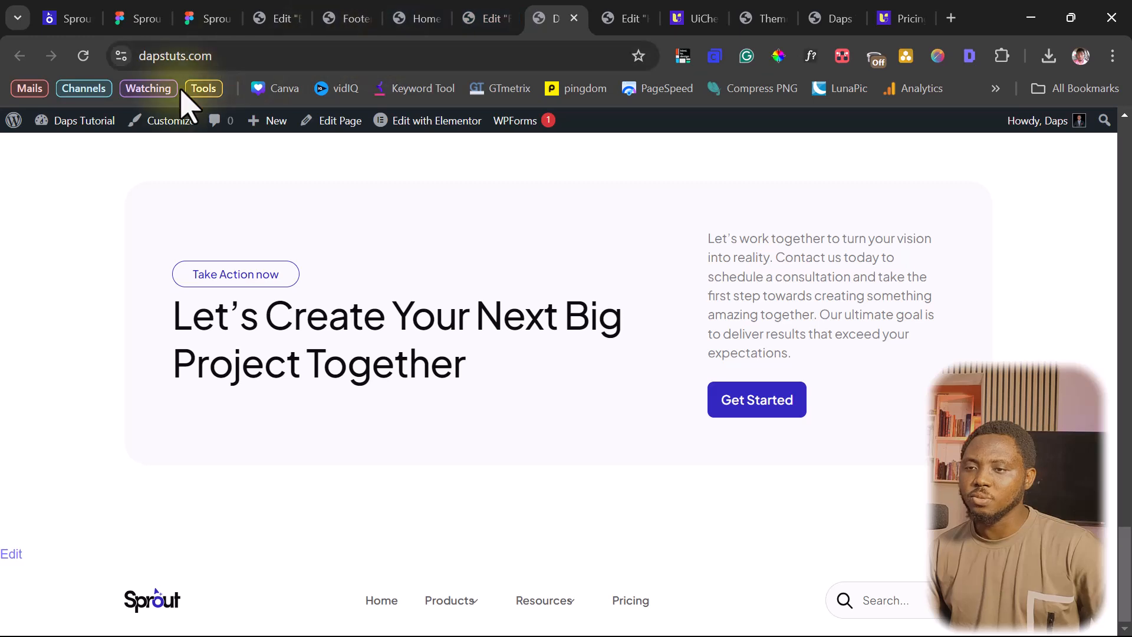
click(82, 55)
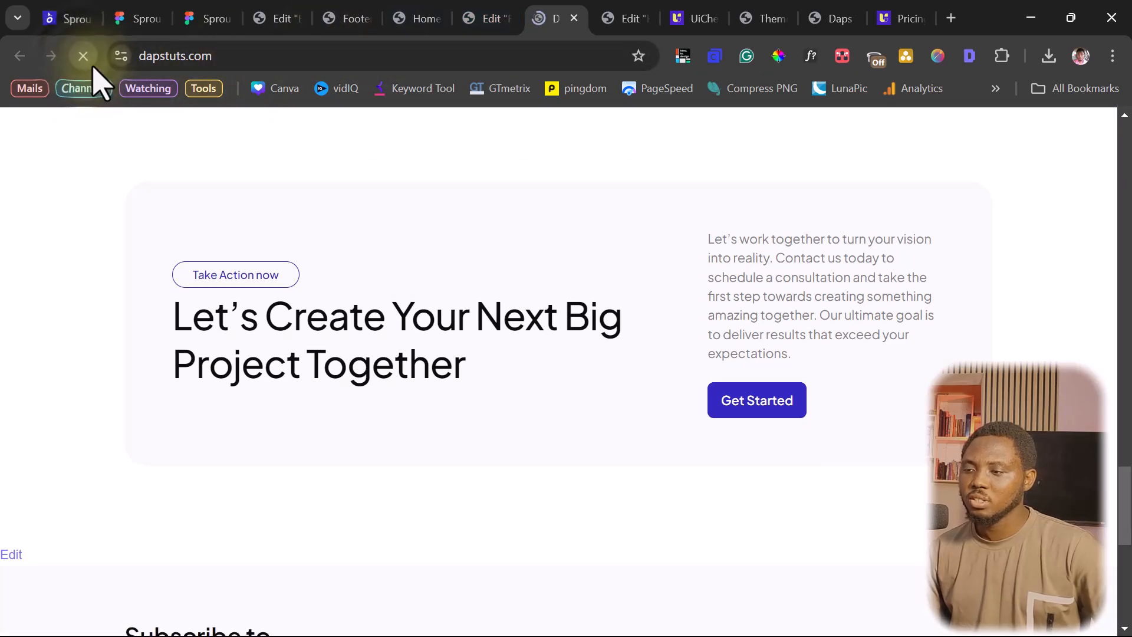
scroll(568, 285, down, 8)
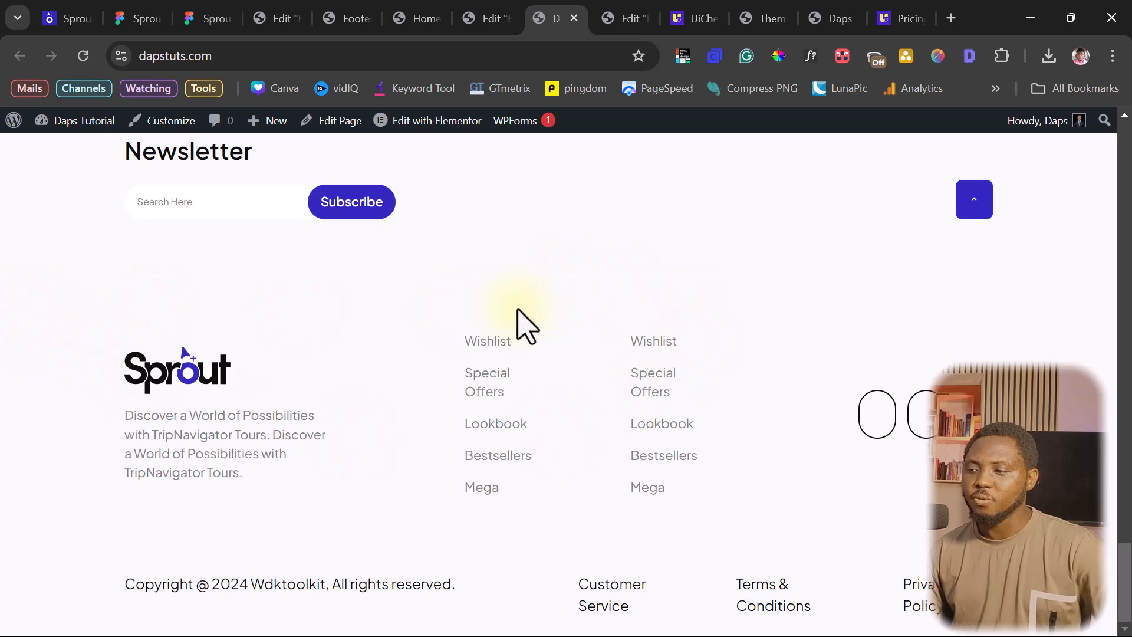
scroll(678, 436, up, 15)
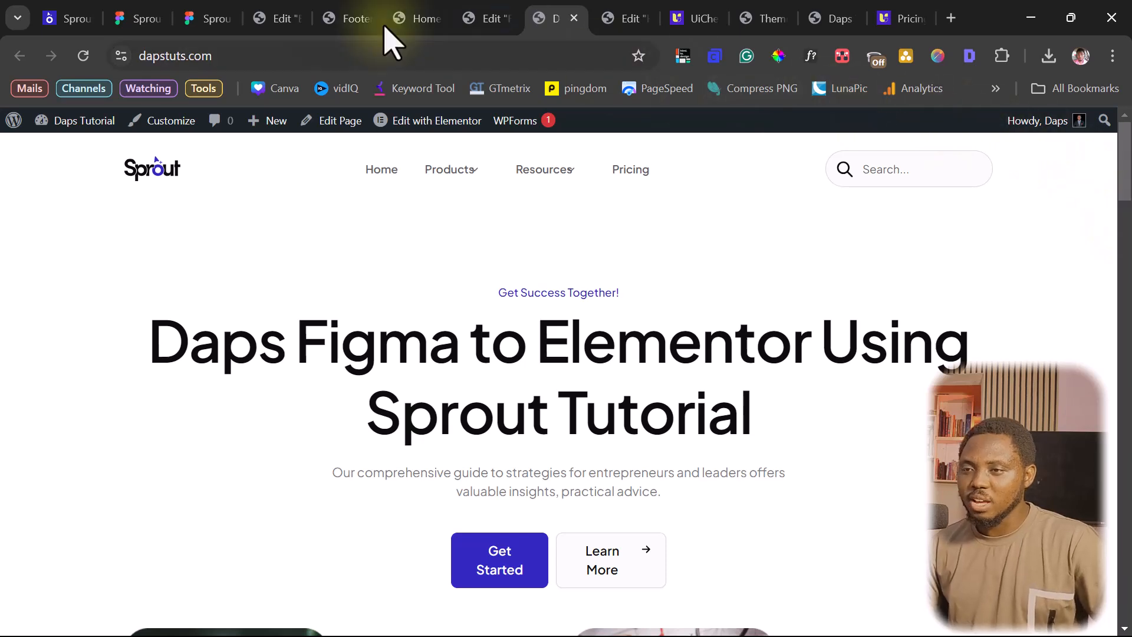
Close the leftover footer, header and page editor tabs, leaving the Home Frame editor without saving
click(277, 18)
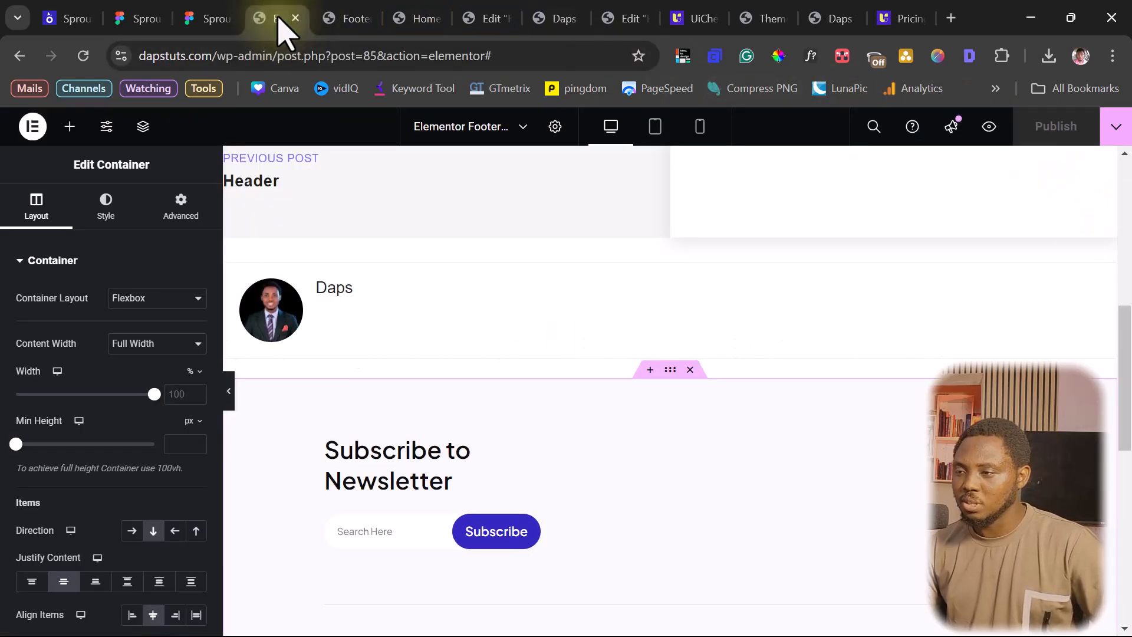
click(295, 18)
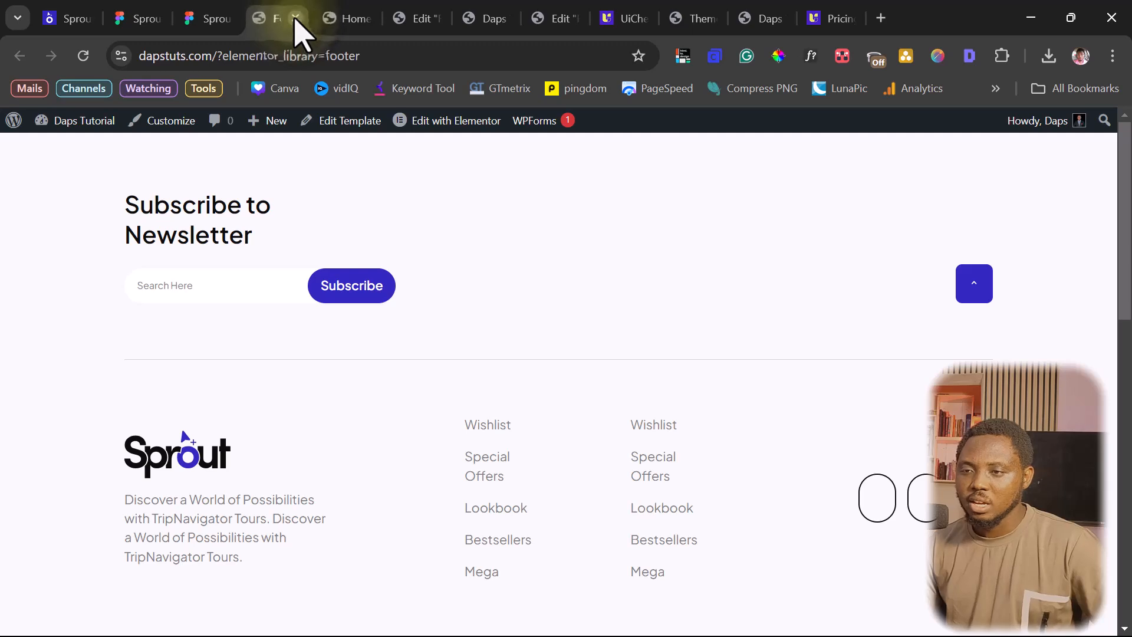
click(296, 18)
click(295, 19)
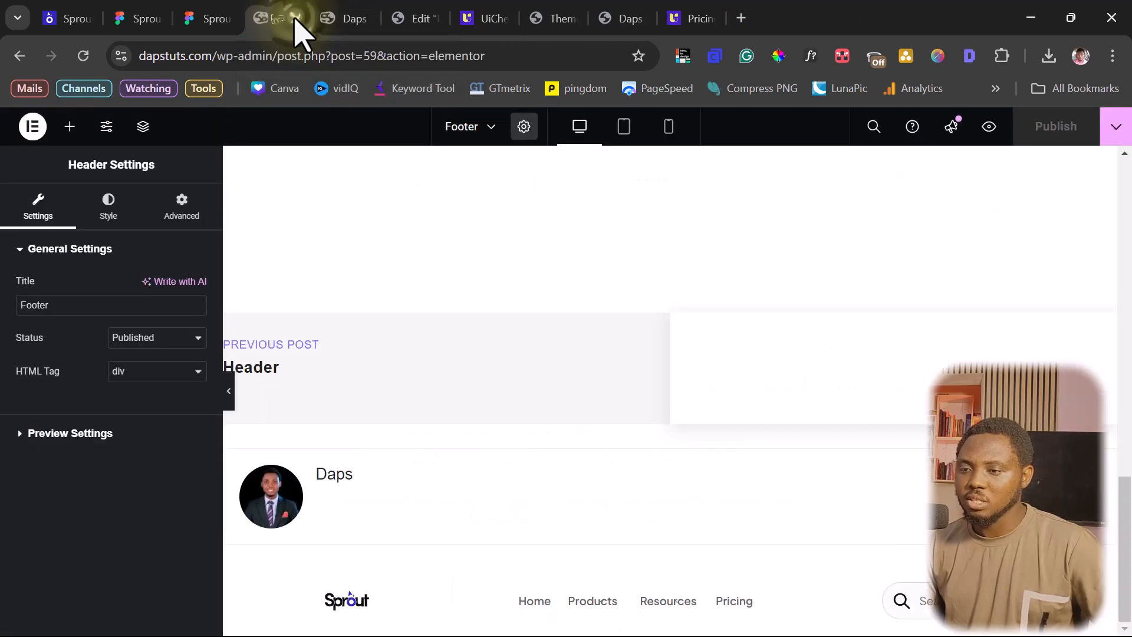
click(295, 18)
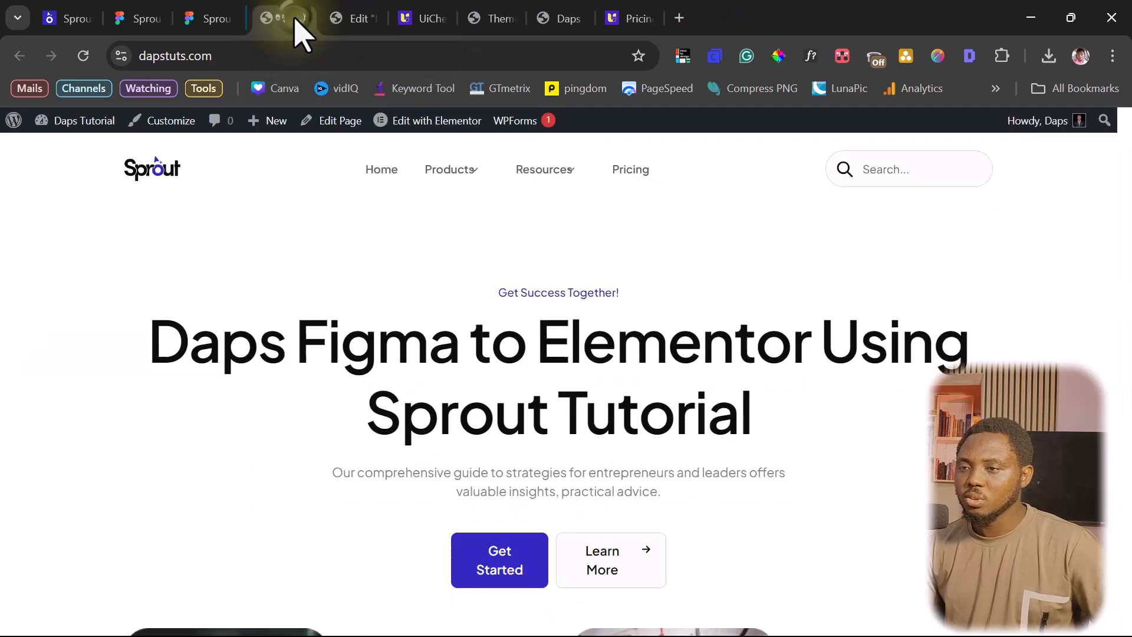
click(344, 18)
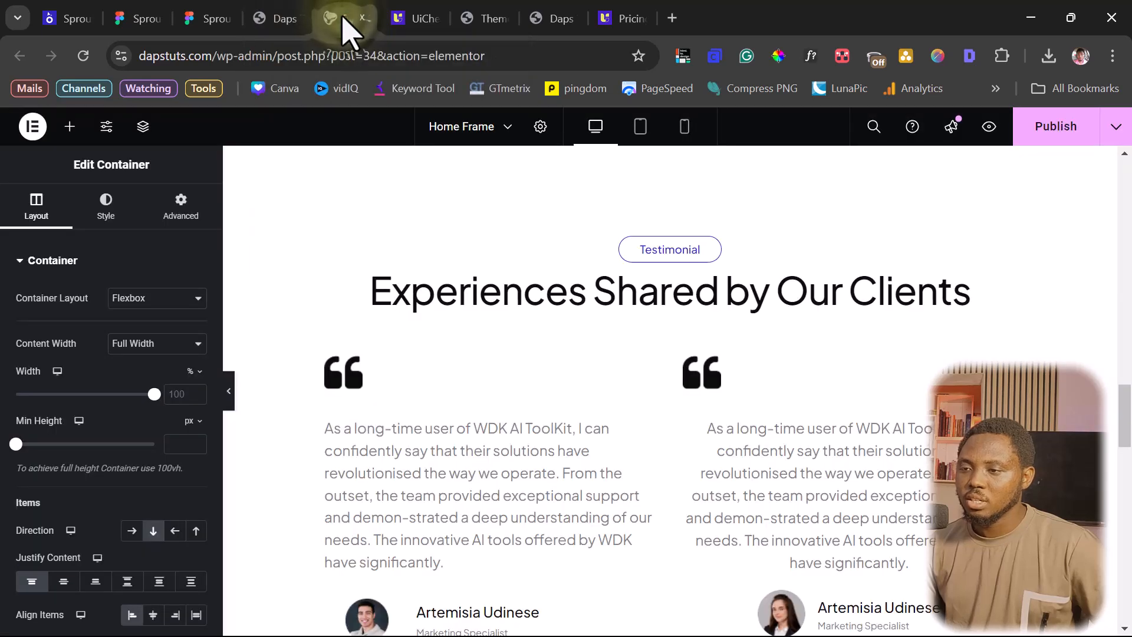
click(363, 18)
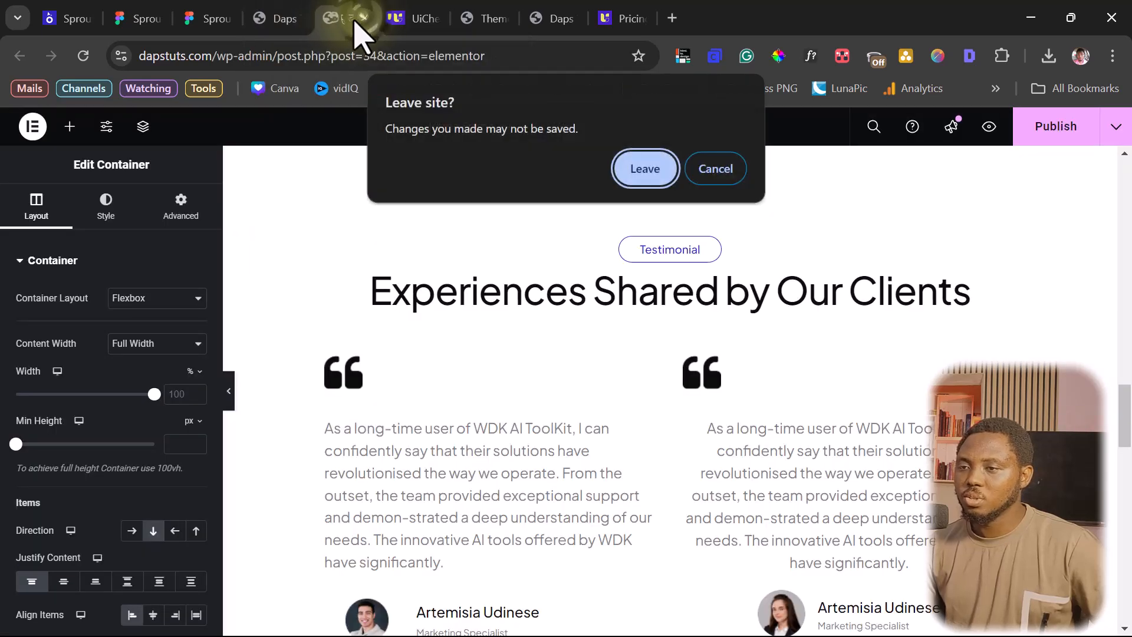
click(638, 169)
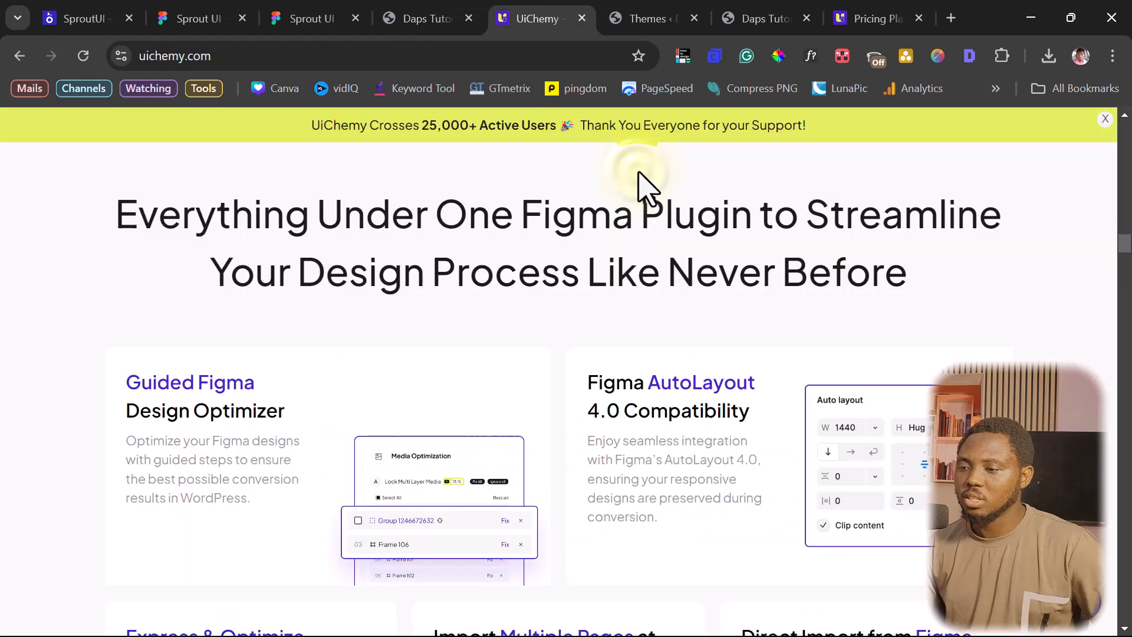
Go to the site's WordPress pages list and view the About Frame page in a new tab
click(428, 18)
mouse_move(65, 120)
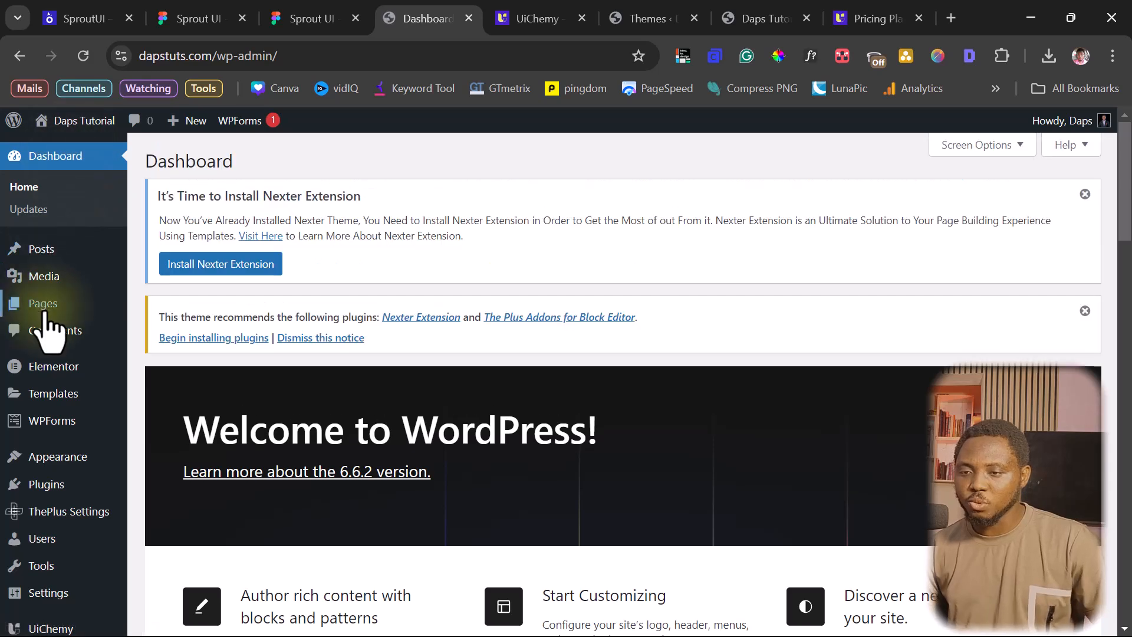
mouse_move(50, 305)
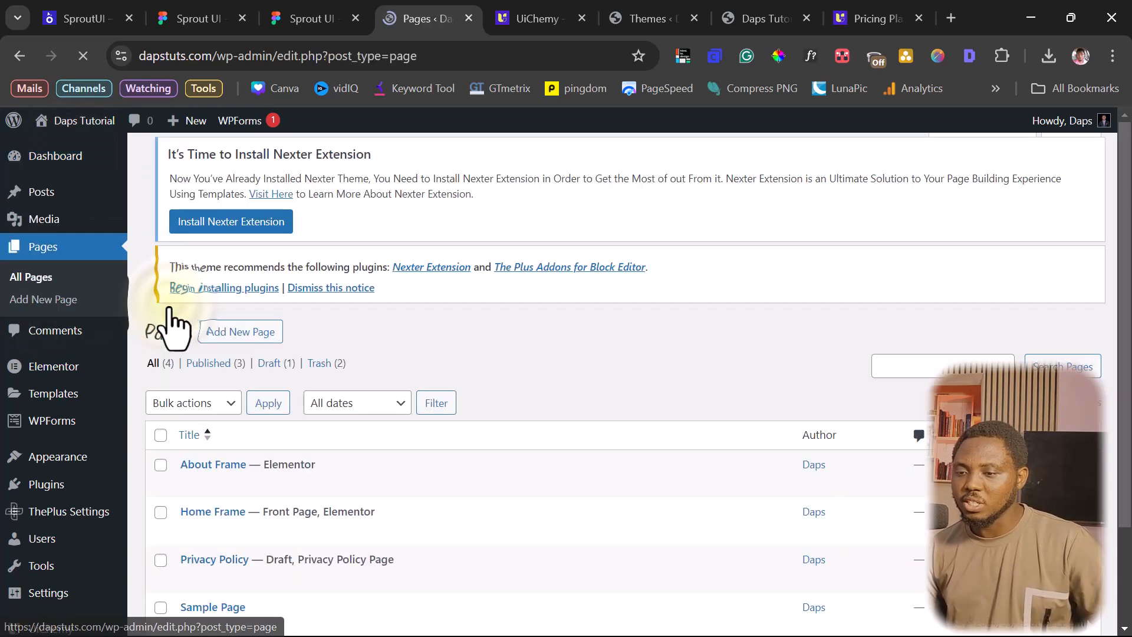
scroll(341, 454, down, 2)
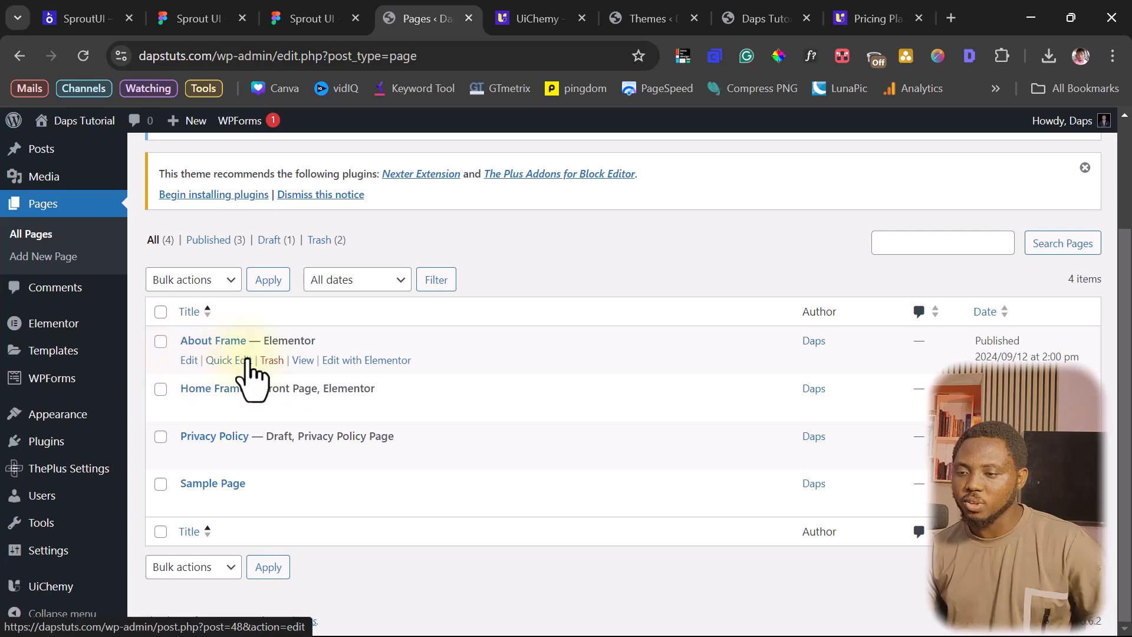
right_click(306, 361)
click(366, 384)
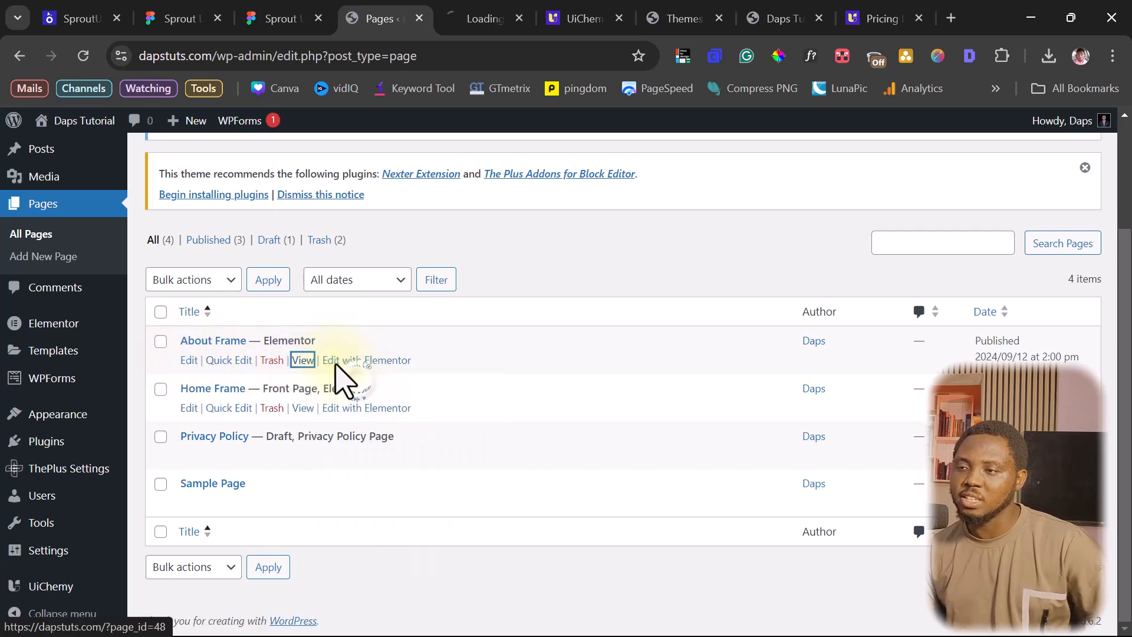
click(484, 21)
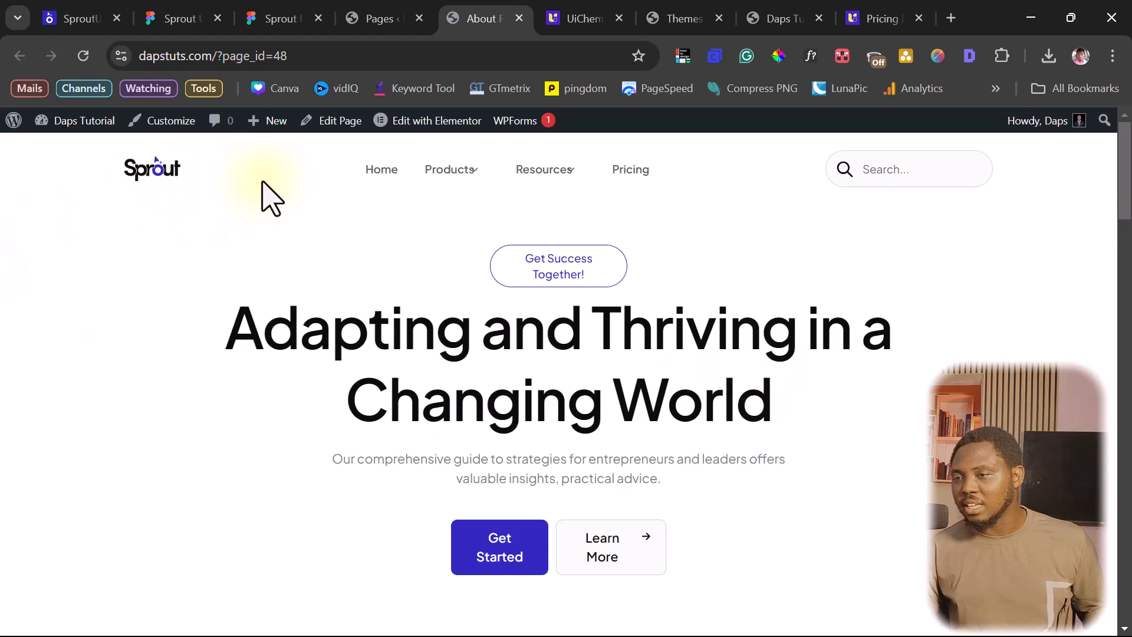
Examine the live About Frame page from header to footer and compare it with its Figma design
scroll(660, 199, down, 20)
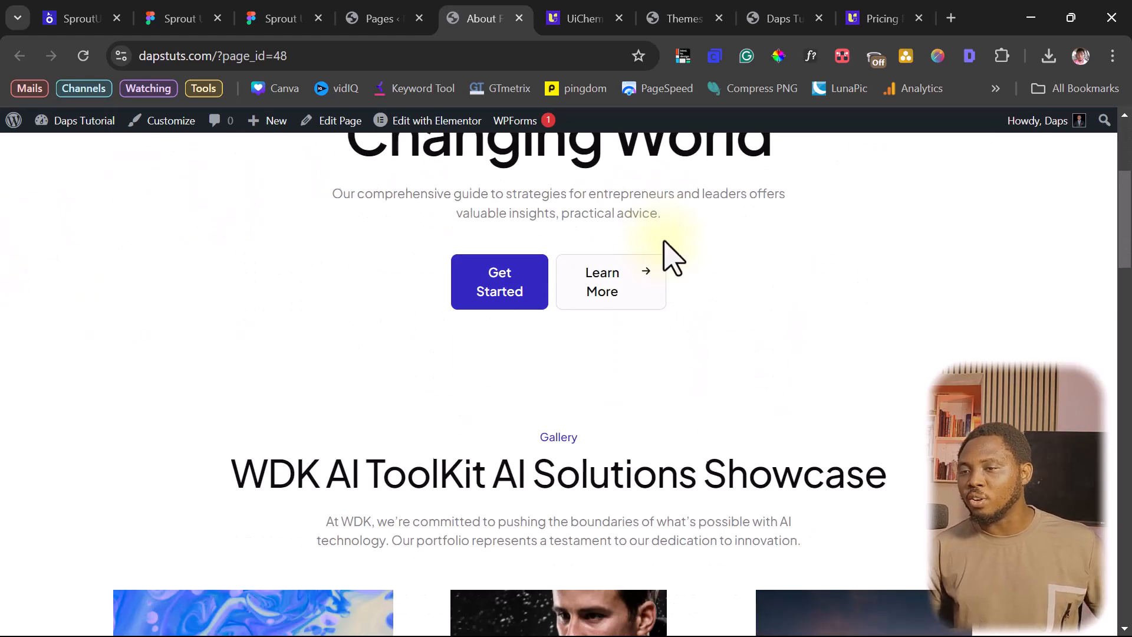
scroll(666, 257, down, 14)
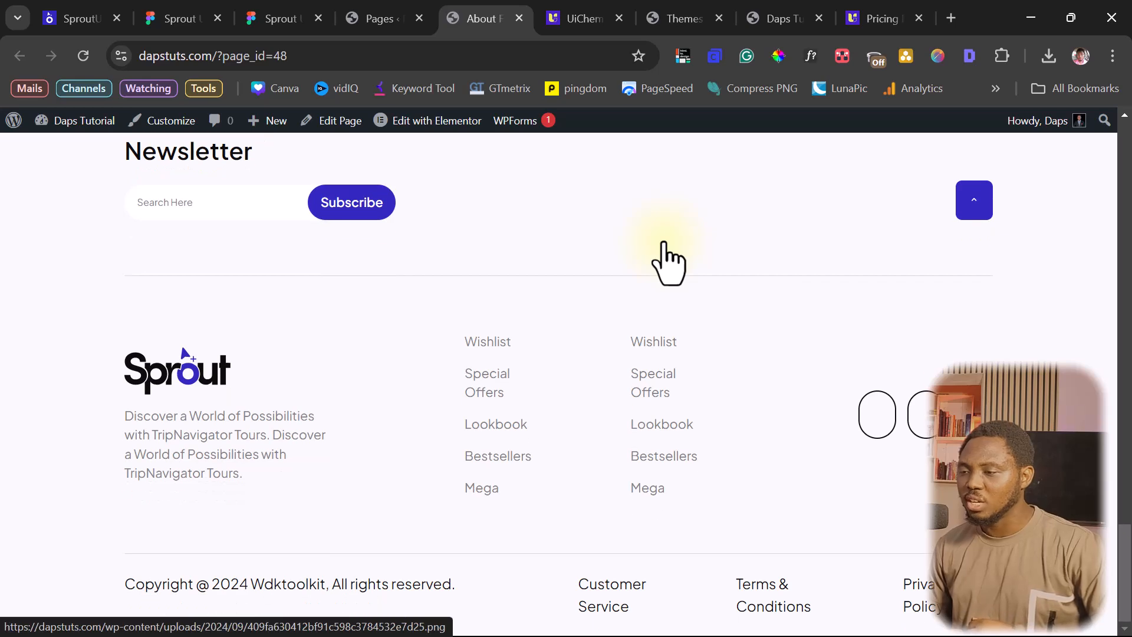
scroll(669, 260, up, 7)
scroll(672, 258, up, 6)
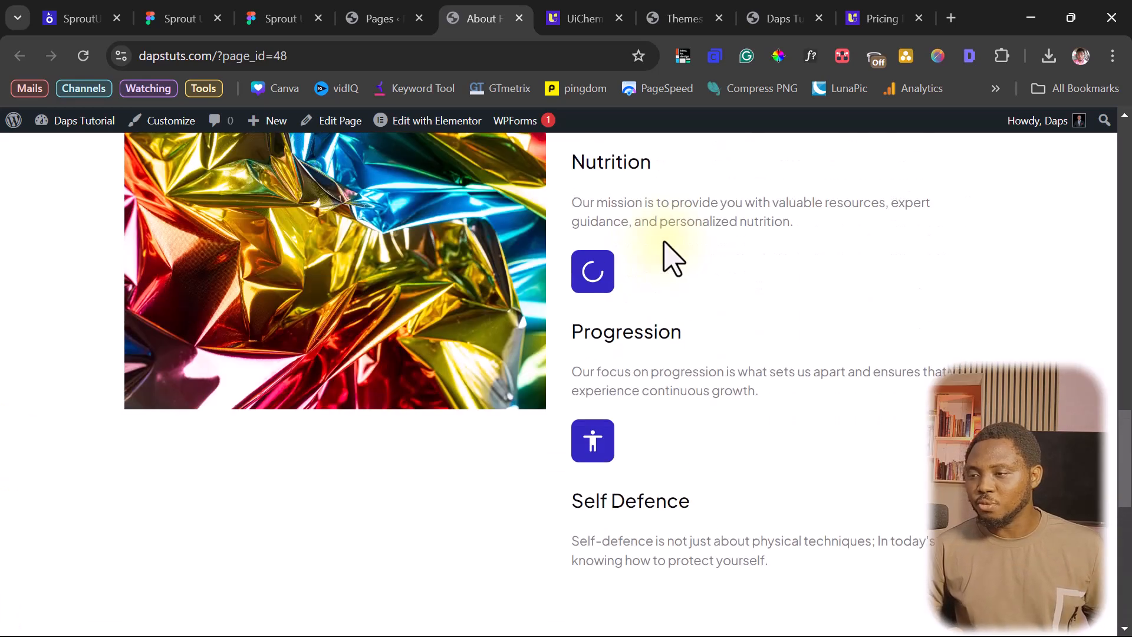
click(278, 20)
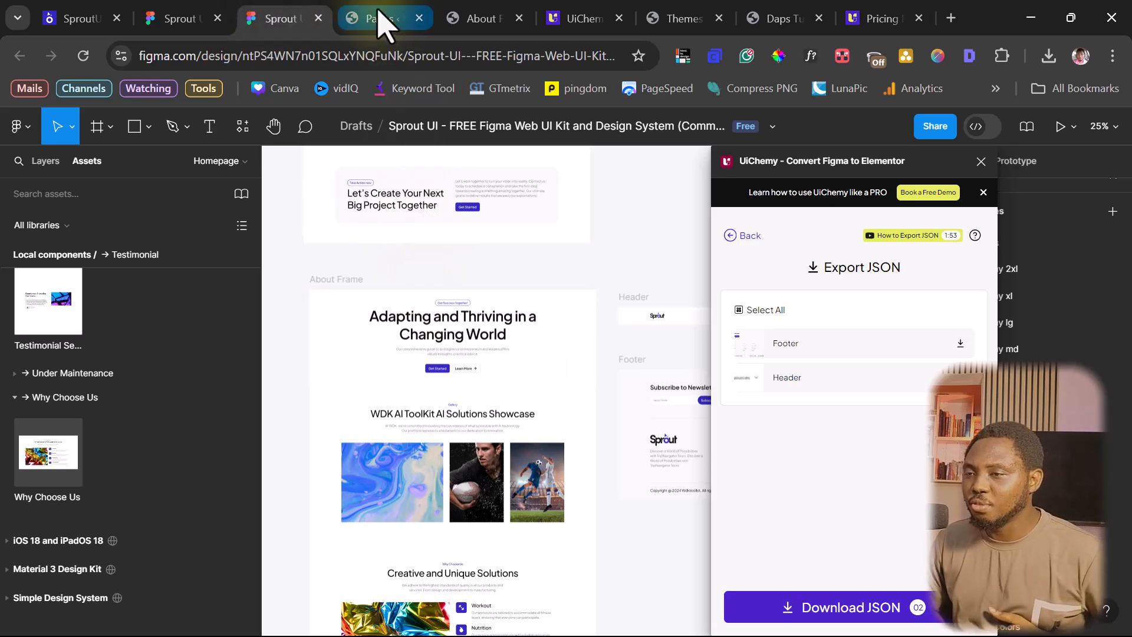
click(466, 20)
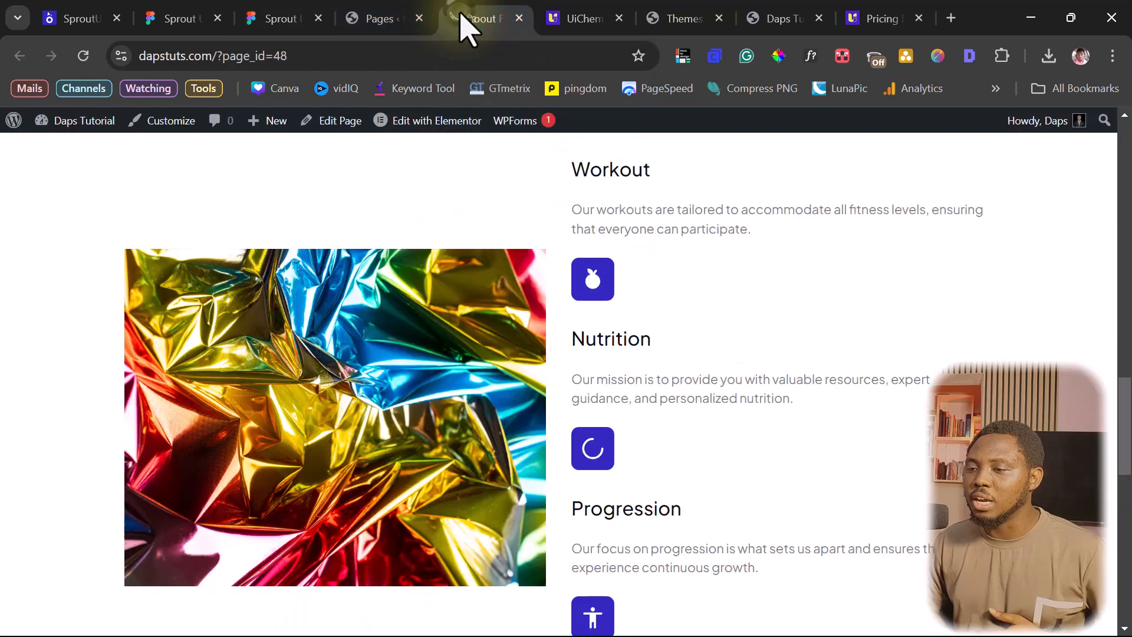
scroll(295, 331, down, 6)
scroll(295, 330, up, 15)
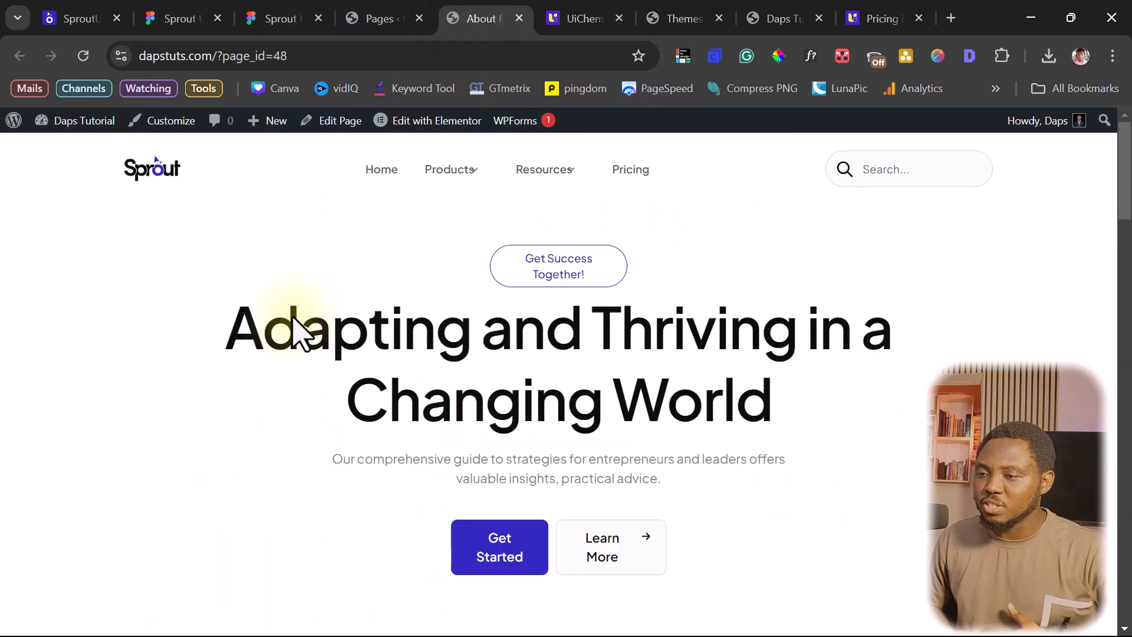
scroll(293, 318, down, 10)
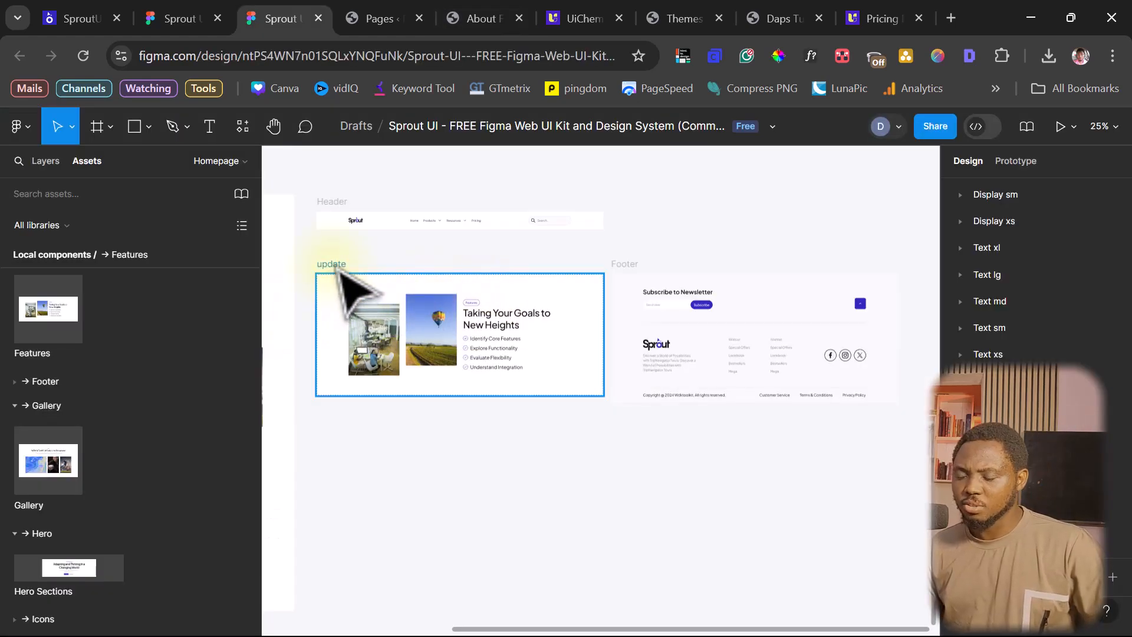
Run the UiChemy plugin in Figma on the update frame and convert it with Express Convert
right_click(511, 408)
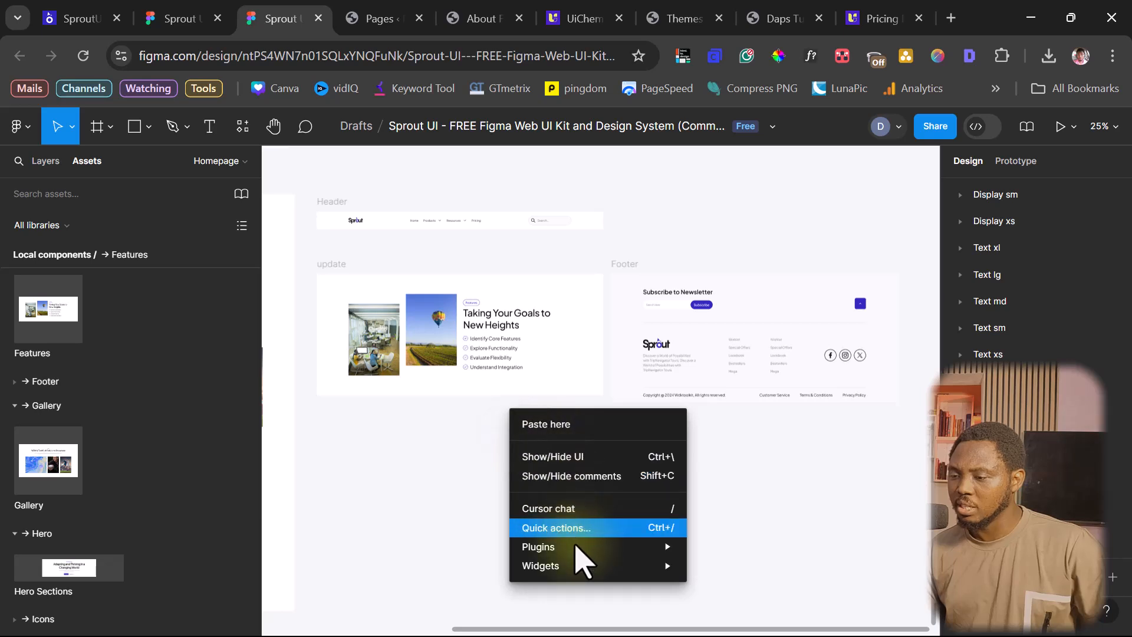
mouse_move(608, 545)
click(723, 384)
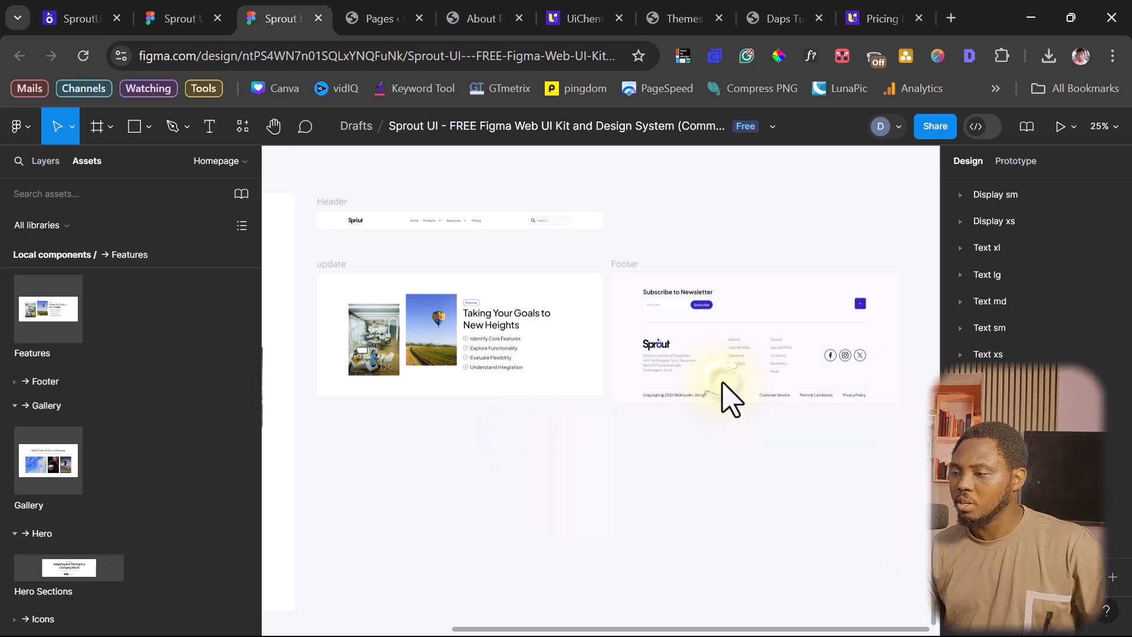
click(333, 265)
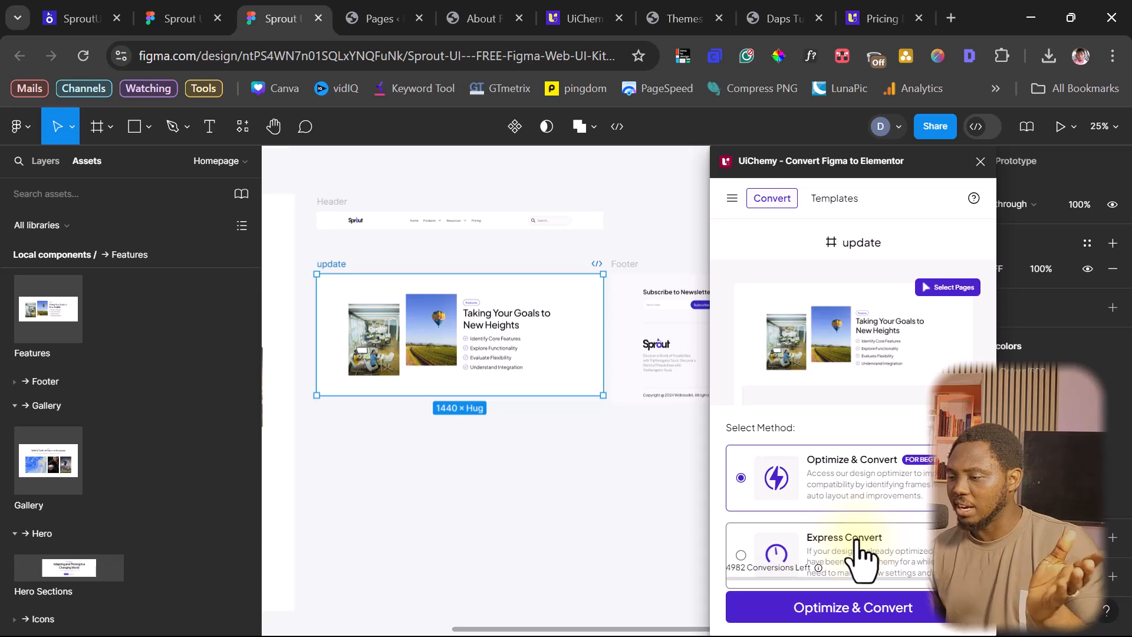
click(857, 539)
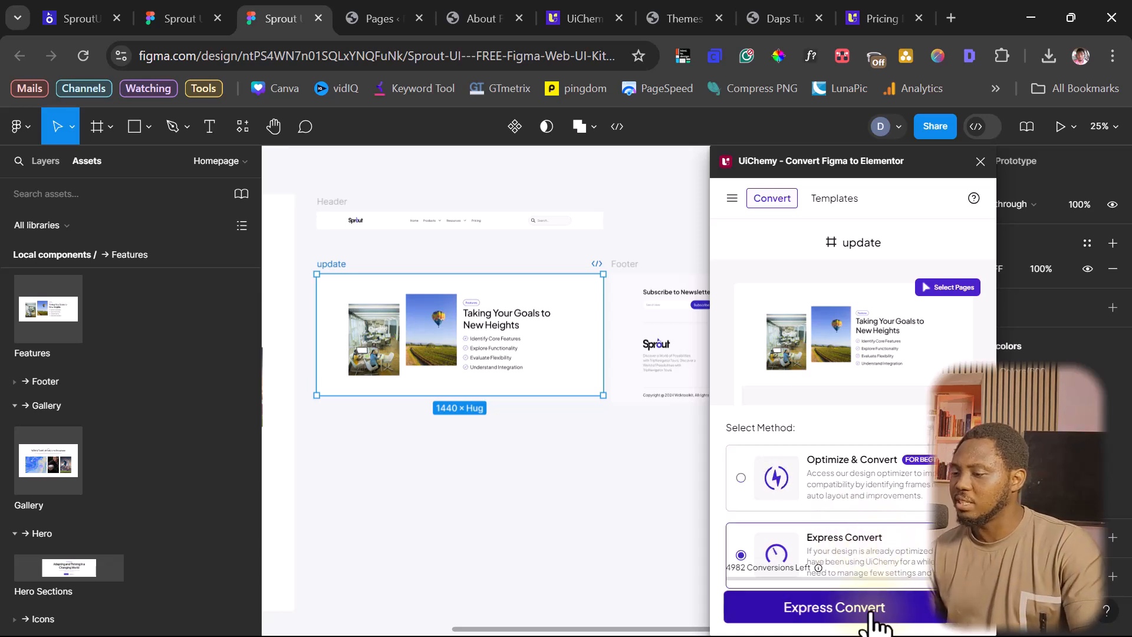
click(848, 613)
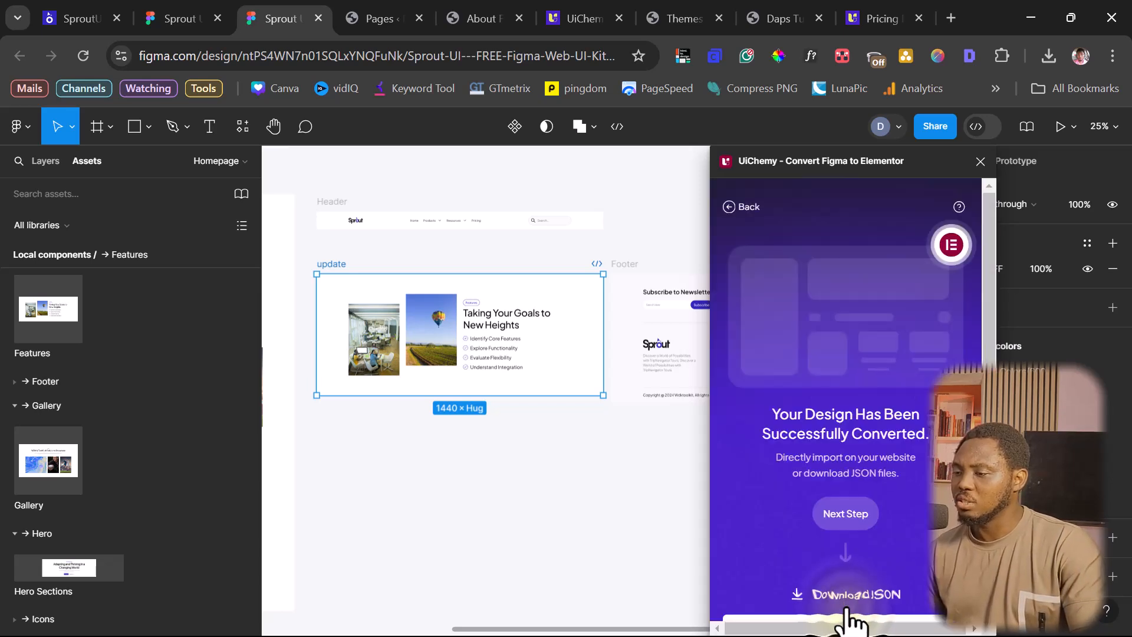
Proceed to Live Import for the converted update design and set it to export to an existing Page on dapstuts.com
scroll(887, 523, down, 1)
click(860, 593)
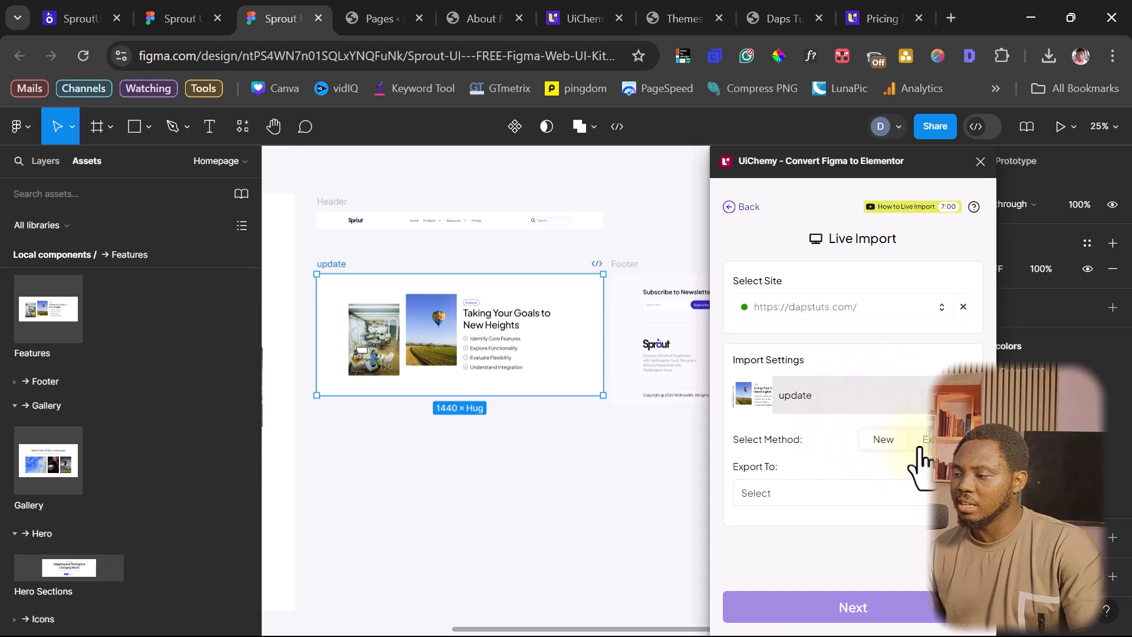
click(928, 440)
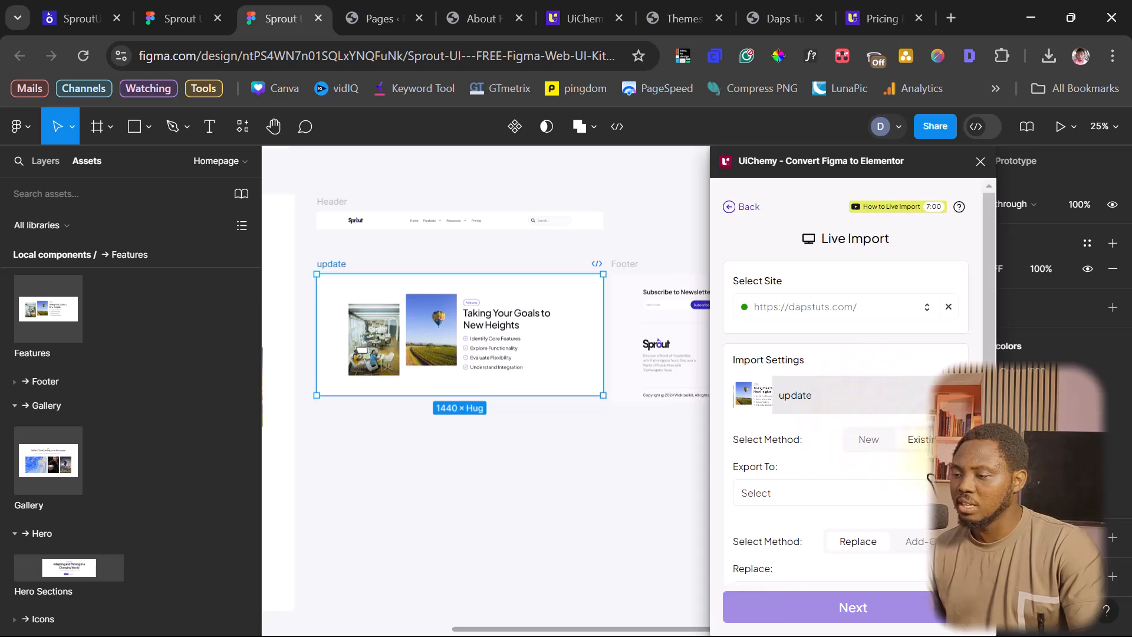
click(784, 506)
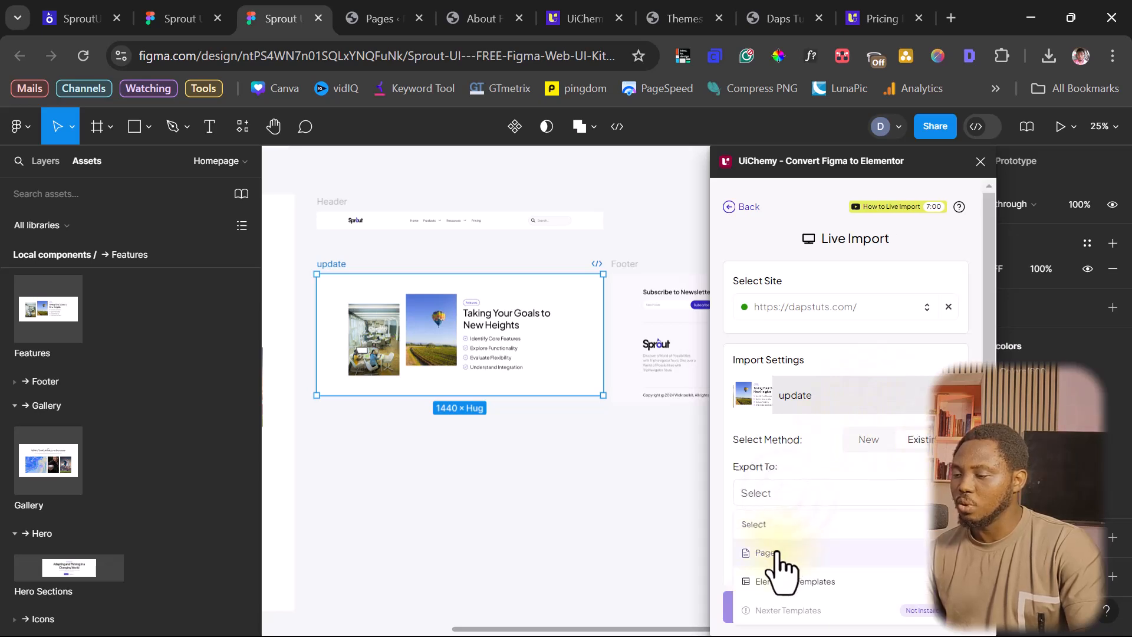
click(778, 549)
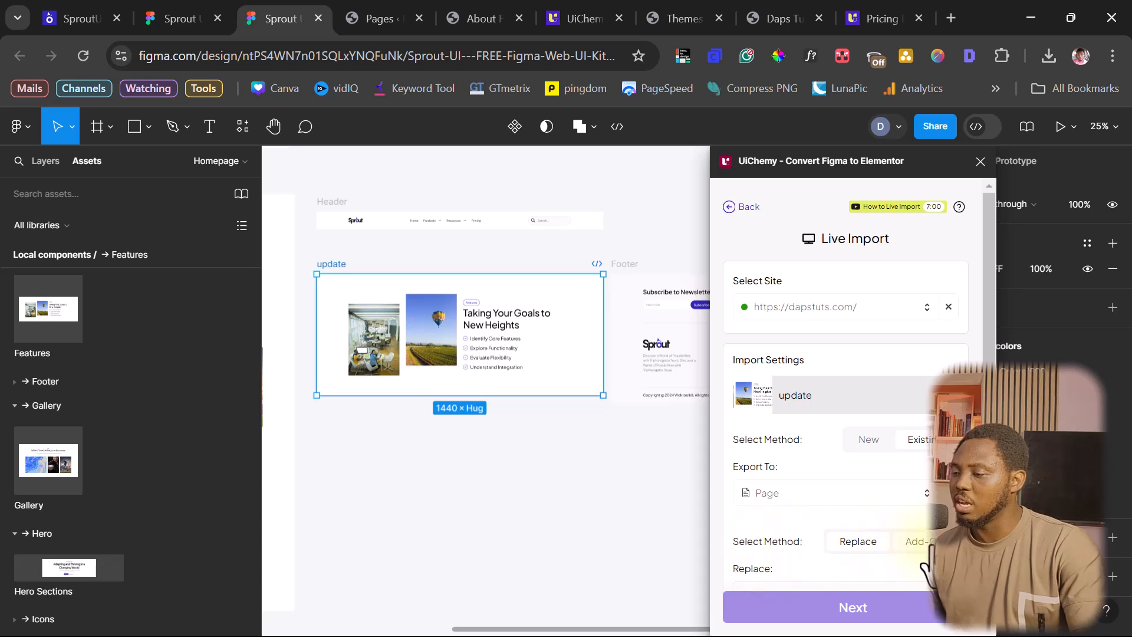
Choose the Add-On method with About Frame as the target page and import the update section
scroll(924, 557, down, 1)
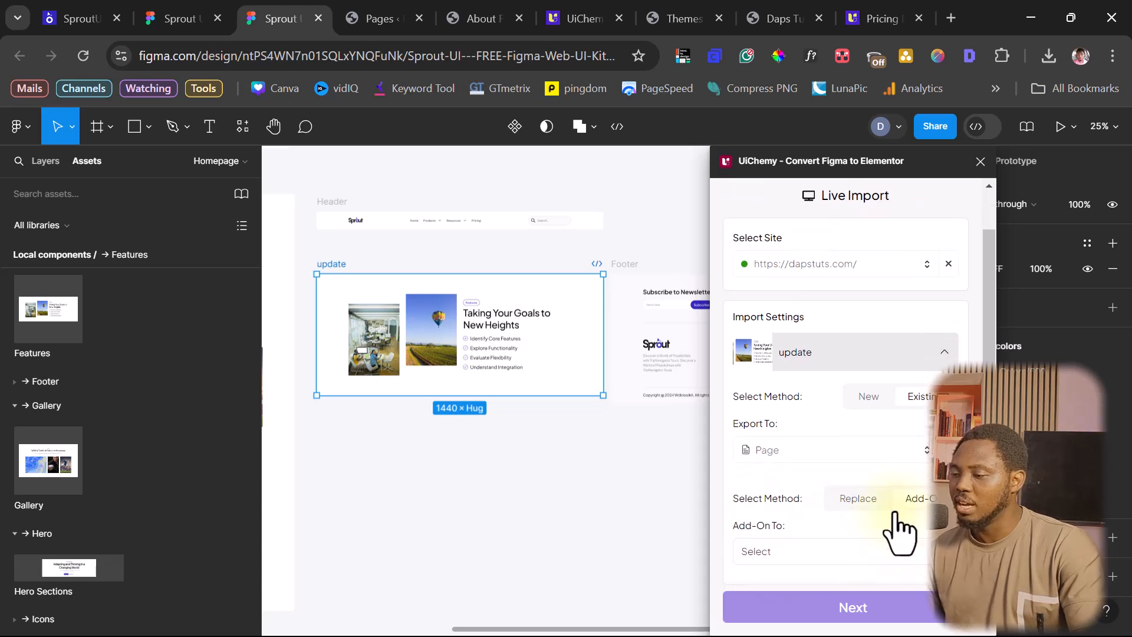
click(791, 552)
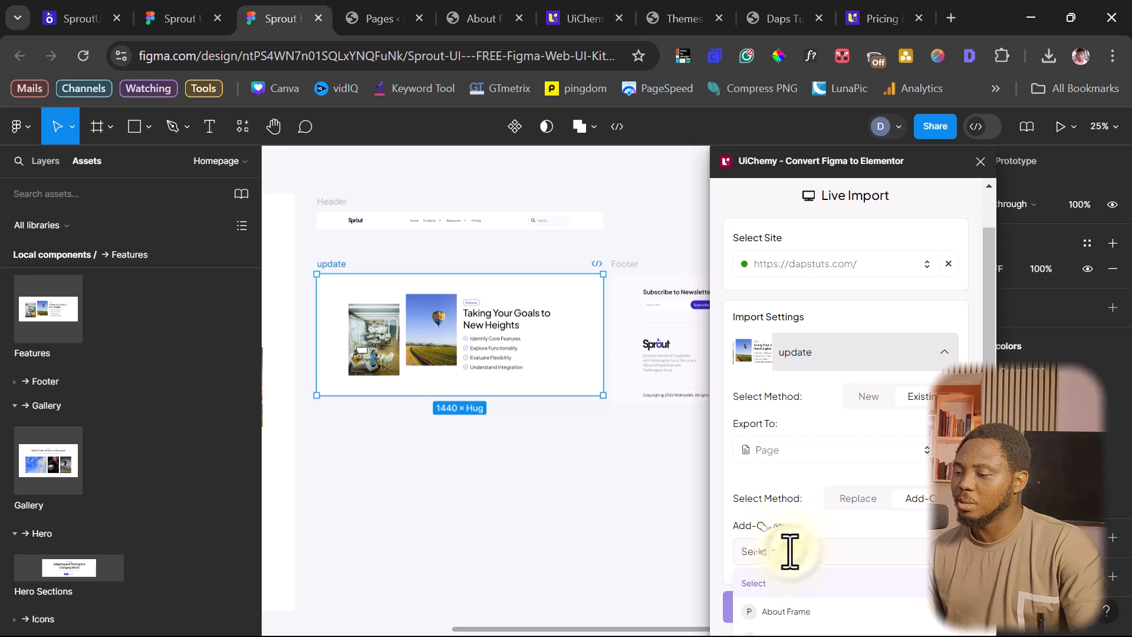
click(801, 612)
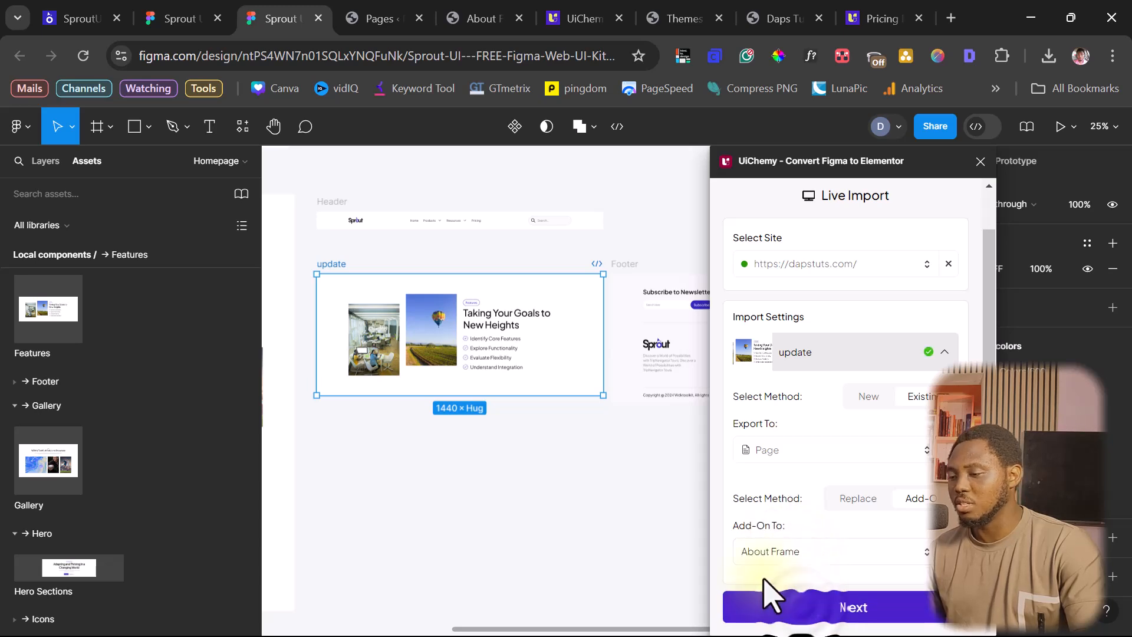
click(831, 613)
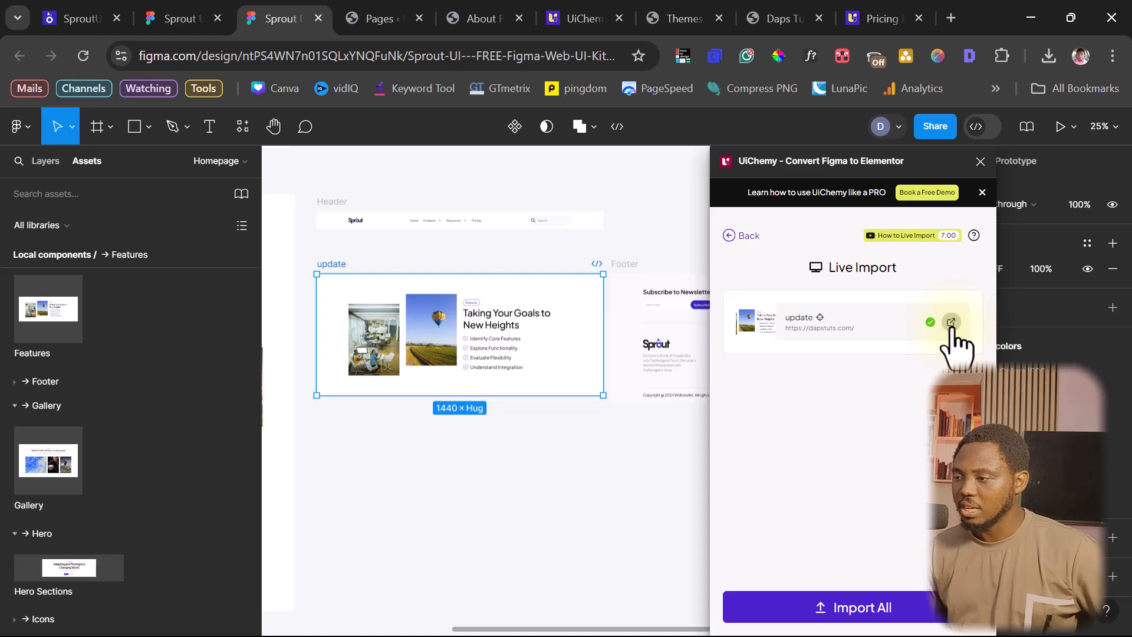
View the live About Frame page and examine where the imported "Taking Your Goals to New Heights" section sits above the footer
click(767, 283)
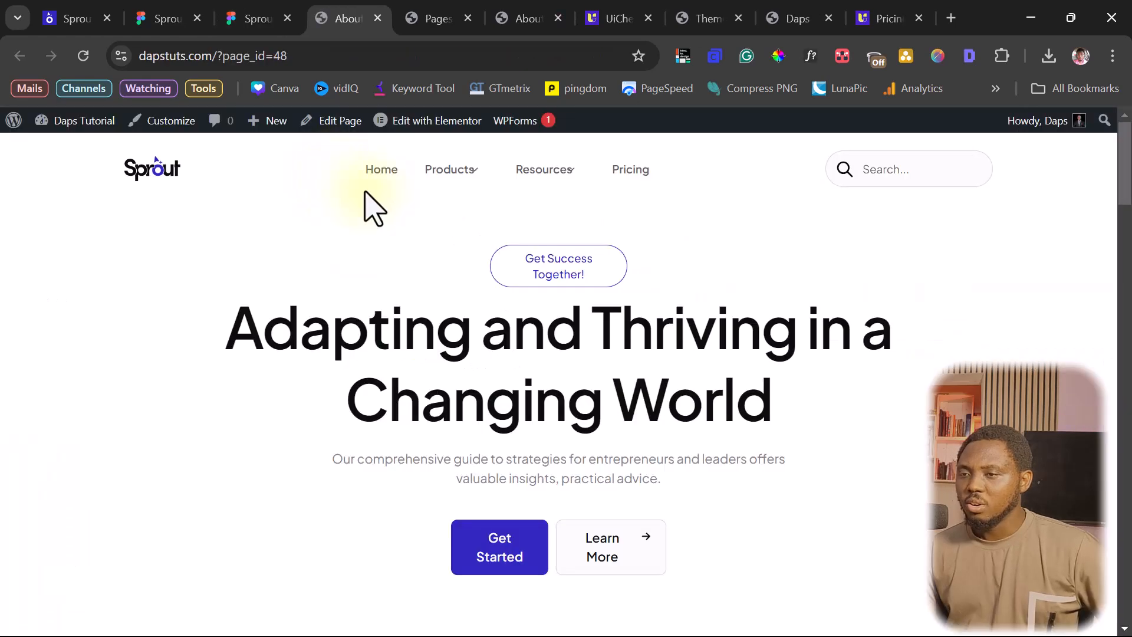
scroll(732, 220, down, 20)
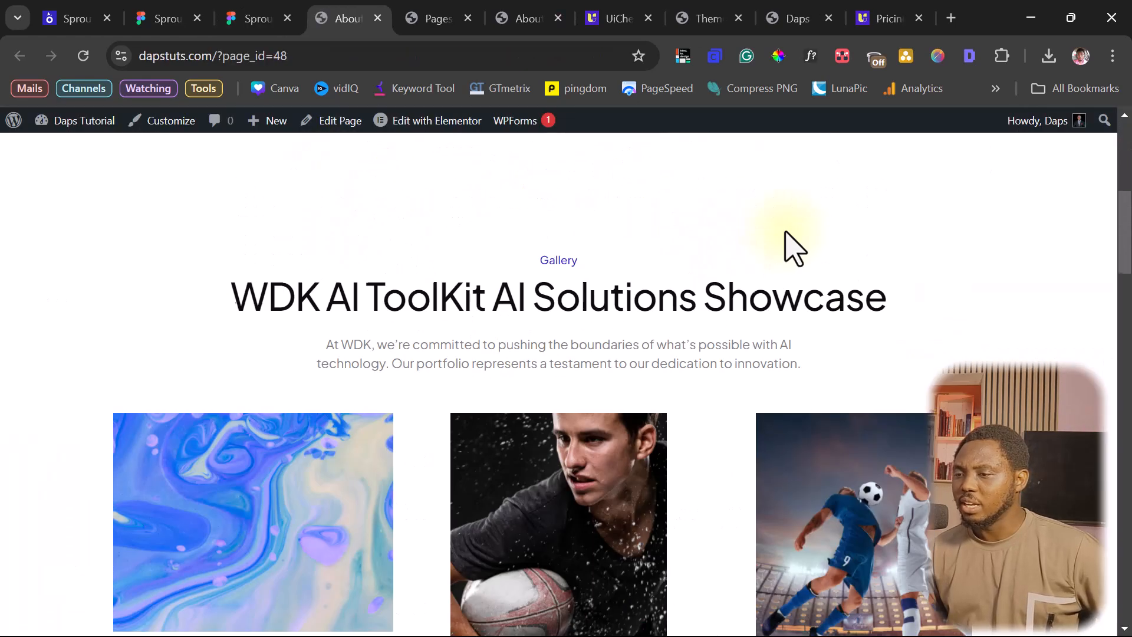
scroll(793, 247, down, 15)
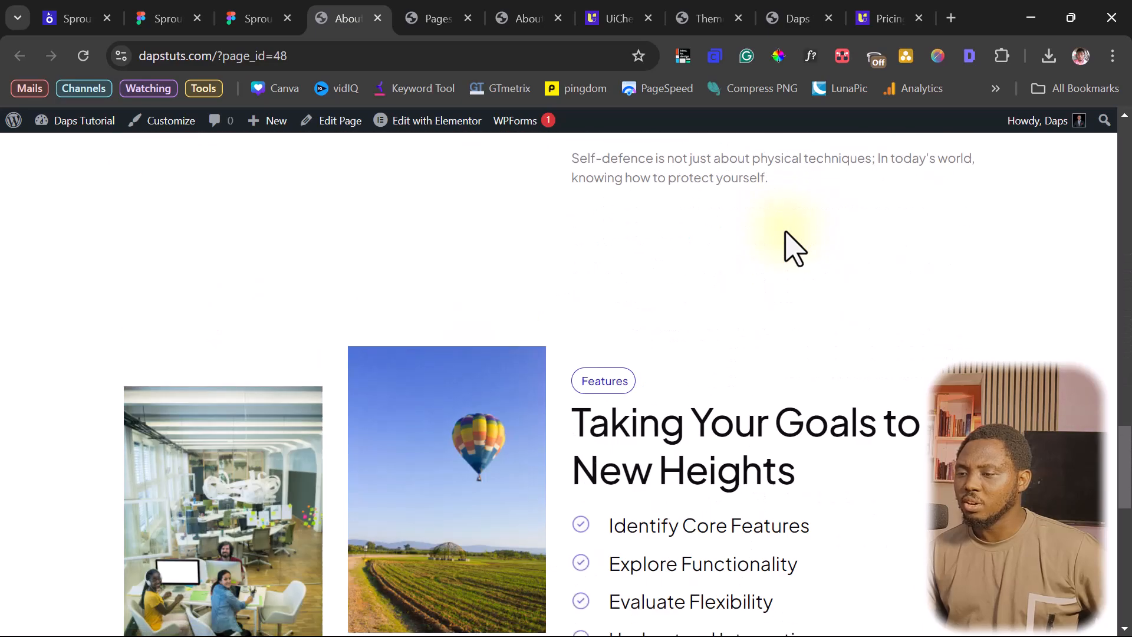
scroll(794, 247, up, 3)
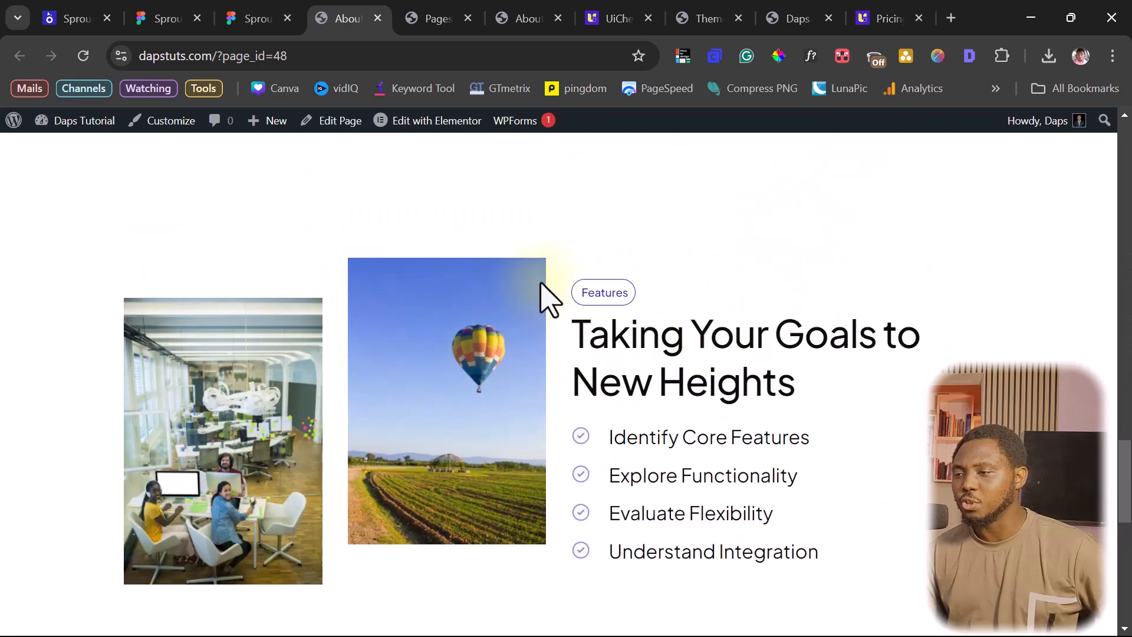
scroll(566, 383, down, 12)
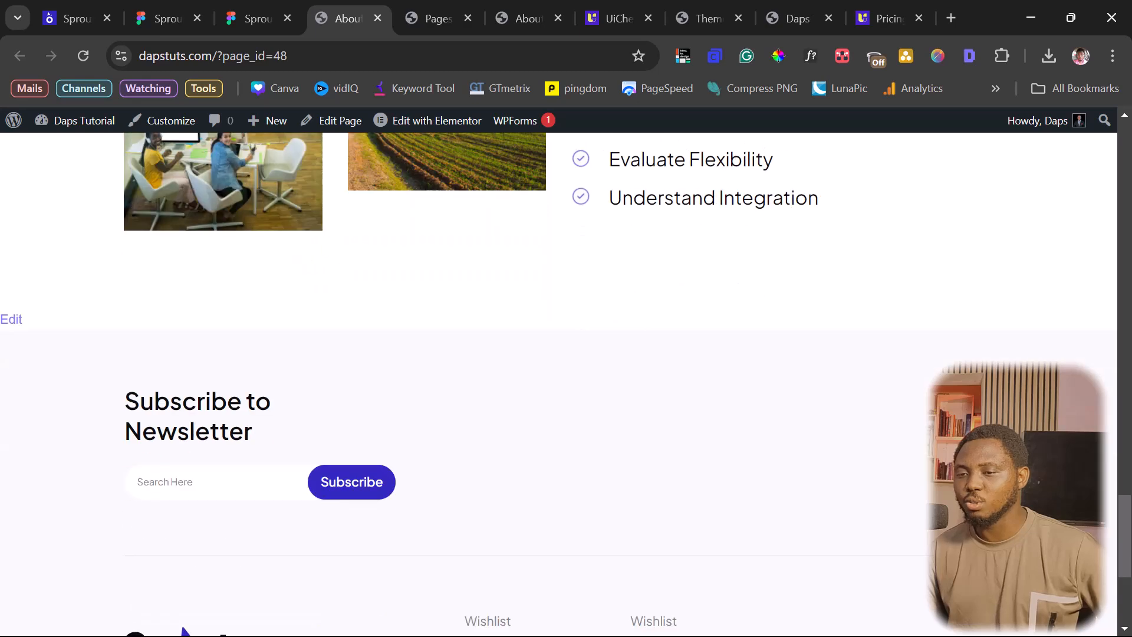
scroll(590, 501, up, 10)
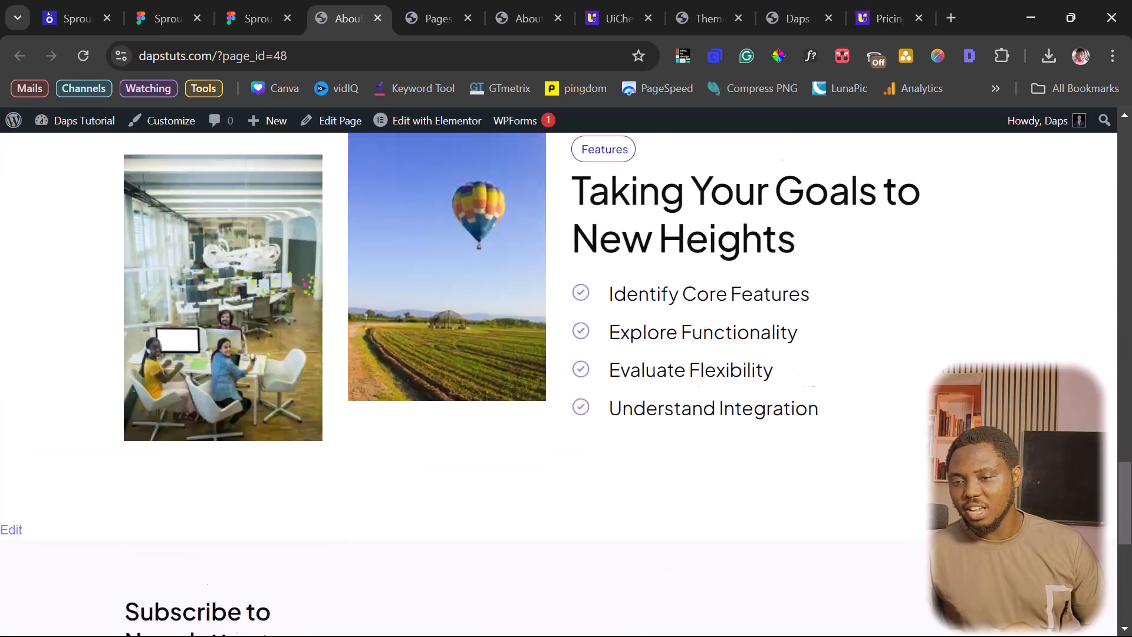